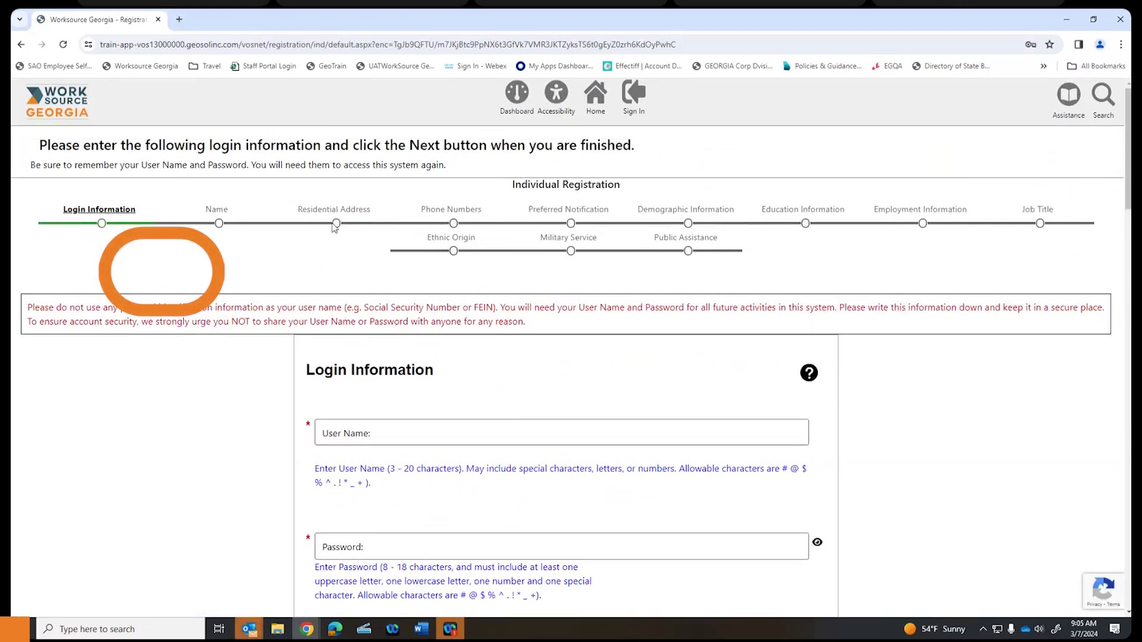
- Enter the account user name in the Login Information User Name field, correcting a typo
scroll(376, 248, down, 1)
scroll(376, 254, down, 2)
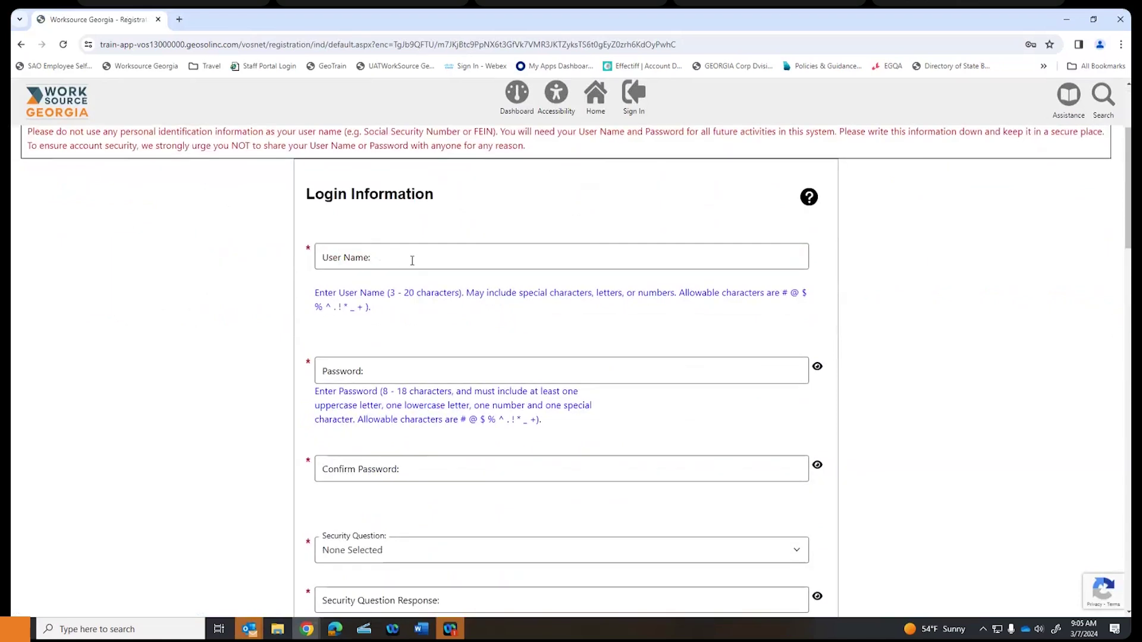
click(411, 262)
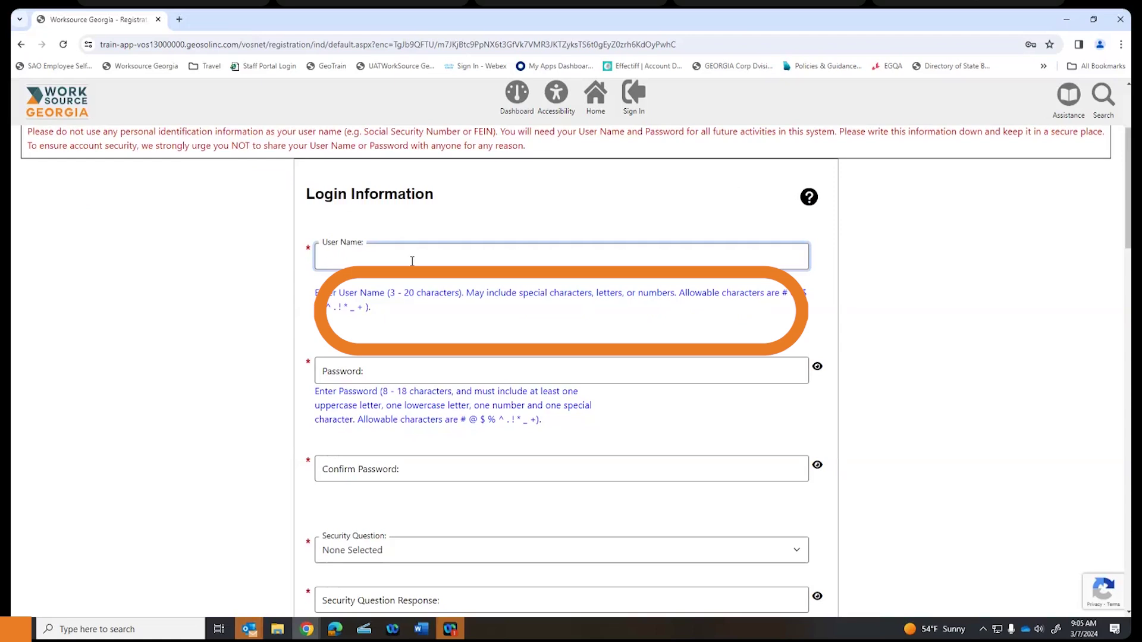
text(Jlsie)
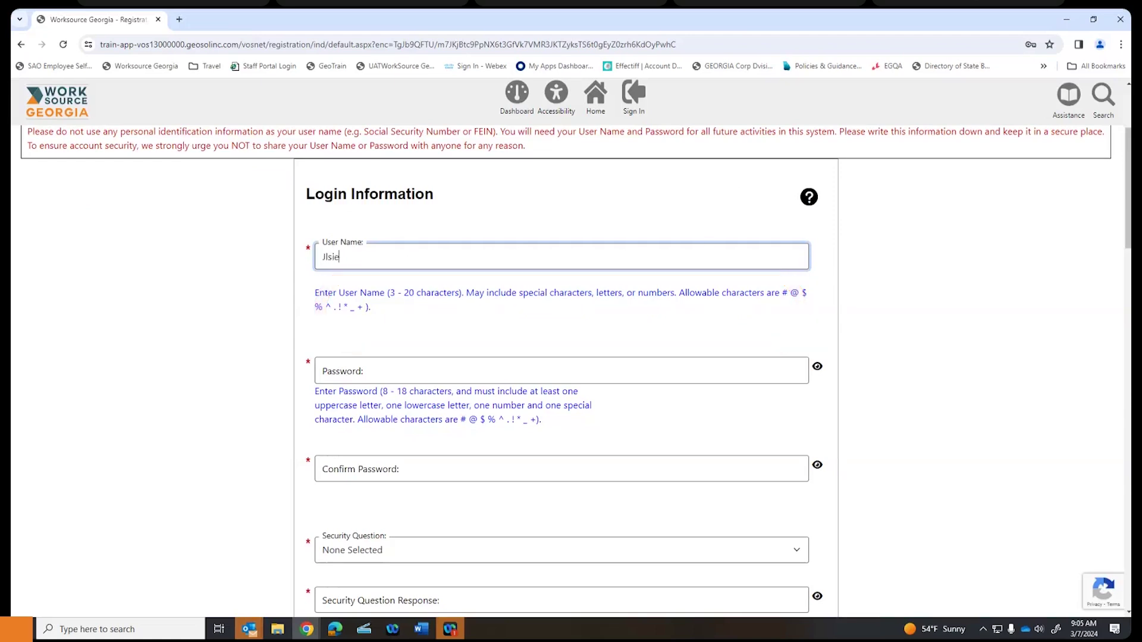
key(BackSpace)
key(BackSpace)
key(BackSpace)
key(BackSpace)
text(osie1)
scroll(416, 255, down, 1)
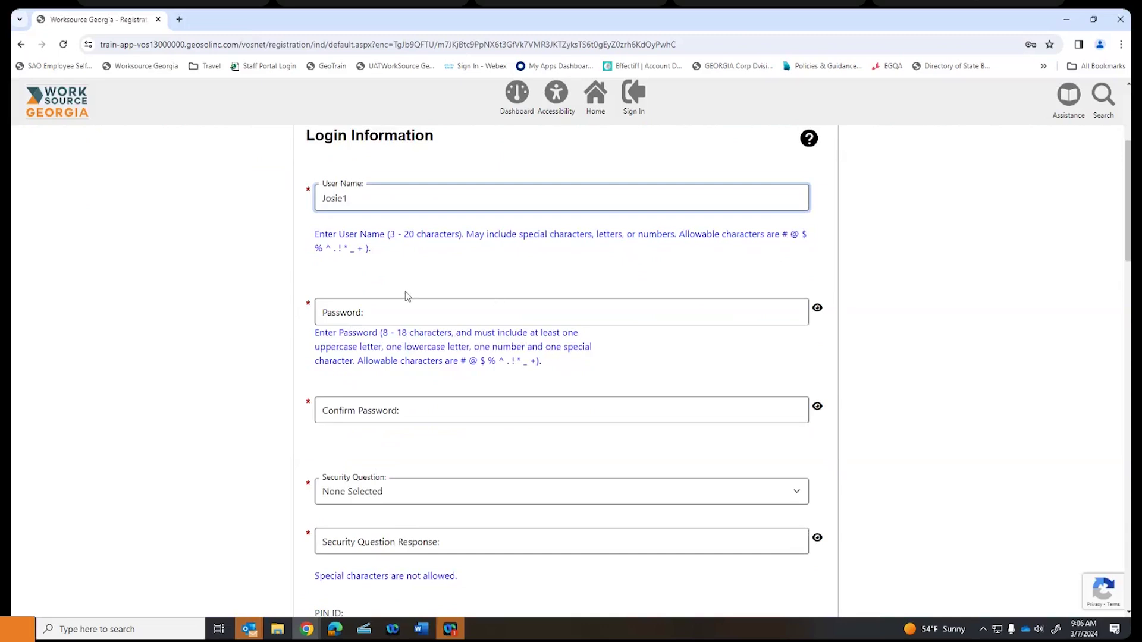
- Type the account password and retype it in Confirm Password
click(401, 312)
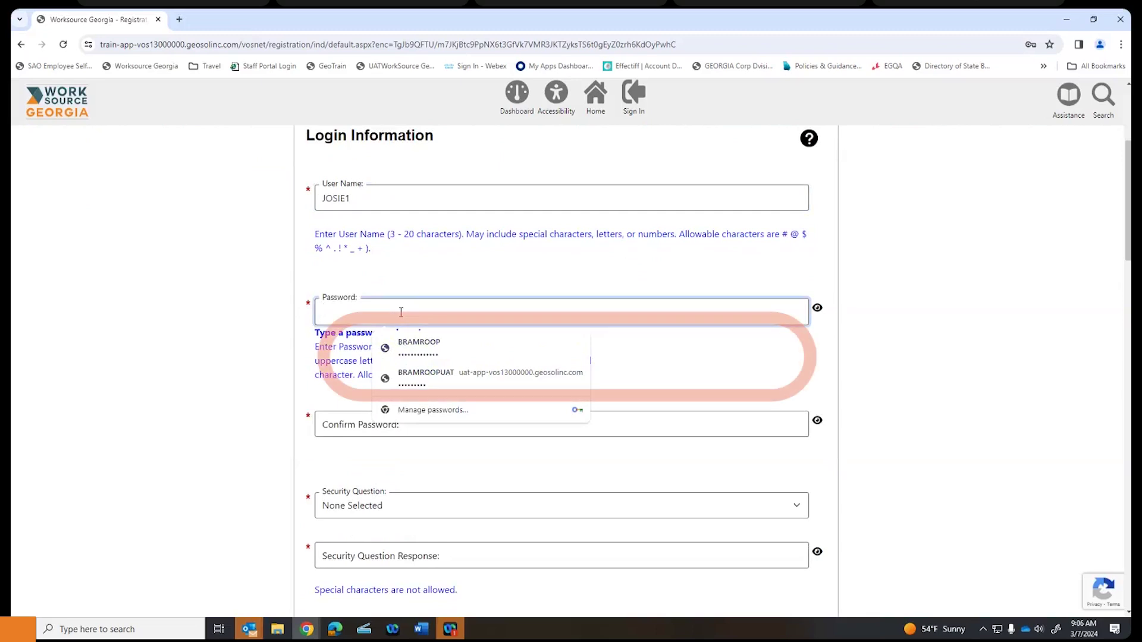
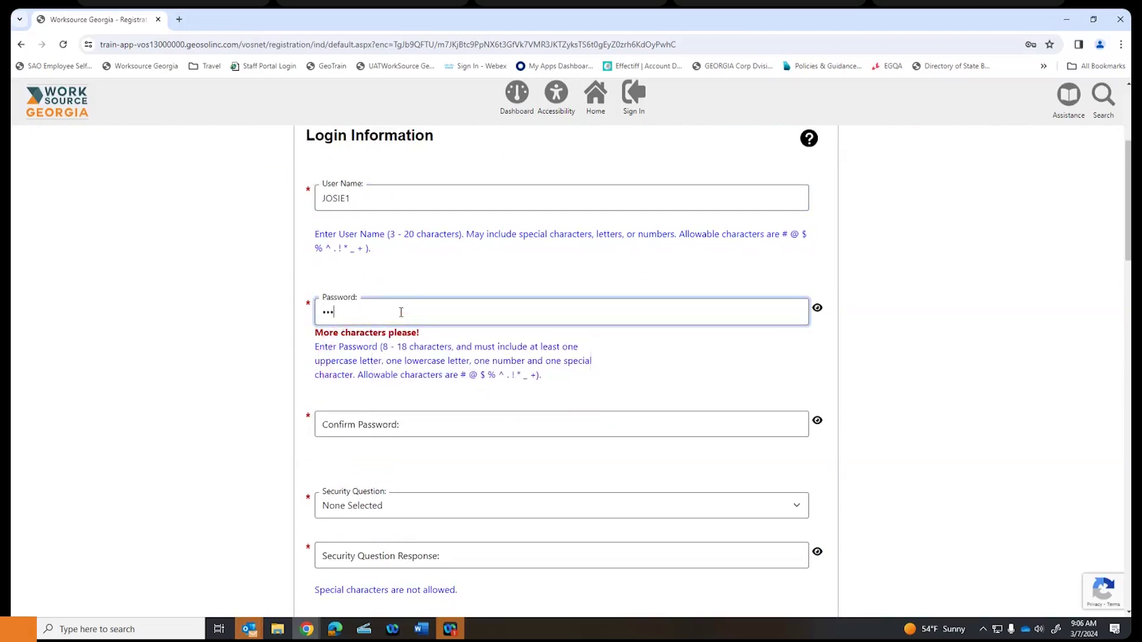
key(BackSpace)
key(BackSpace)
key(BackSpace)
scroll(401, 313, down, 2)
click(404, 310)
text(••••••••)
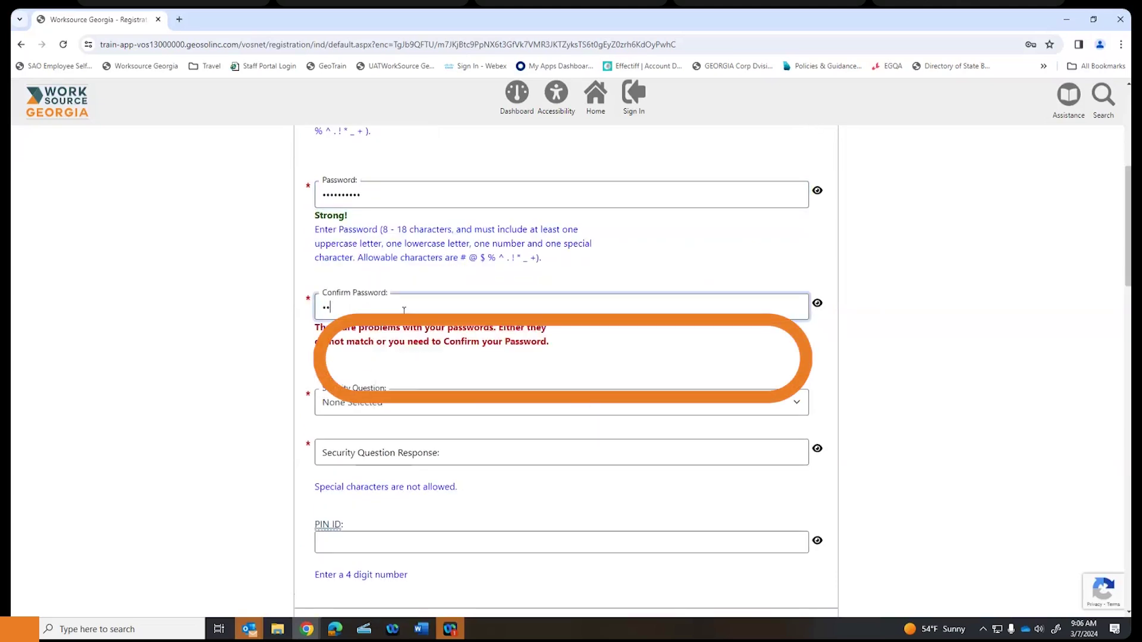
text(•)
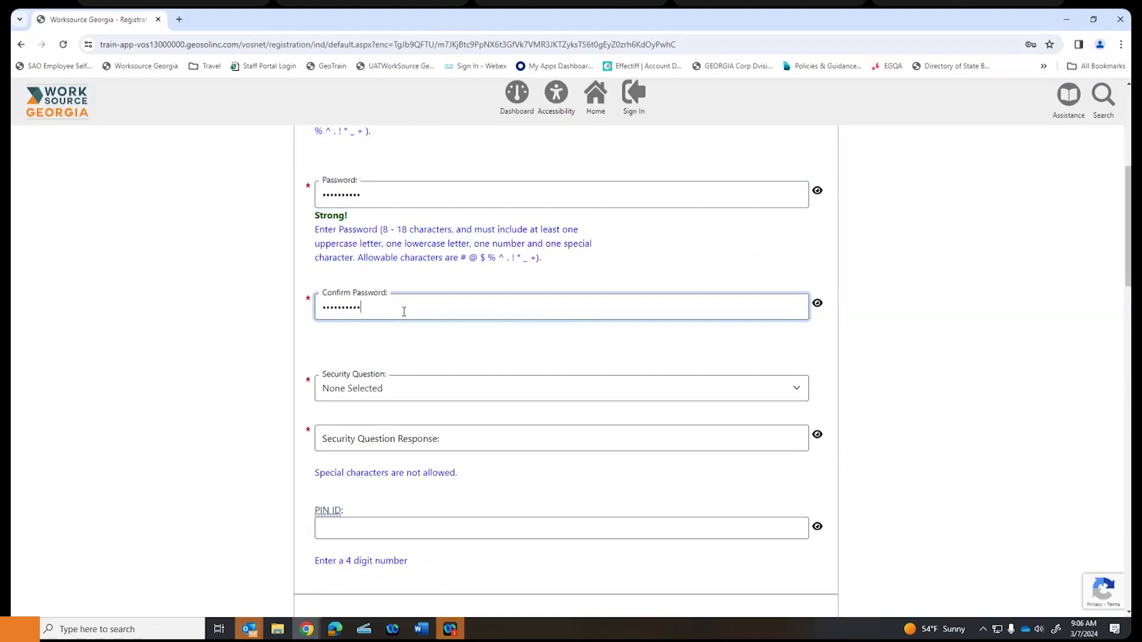
- Choose 'What is your mother's maiden name?' as the security question and enter its answer
click(446, 388)
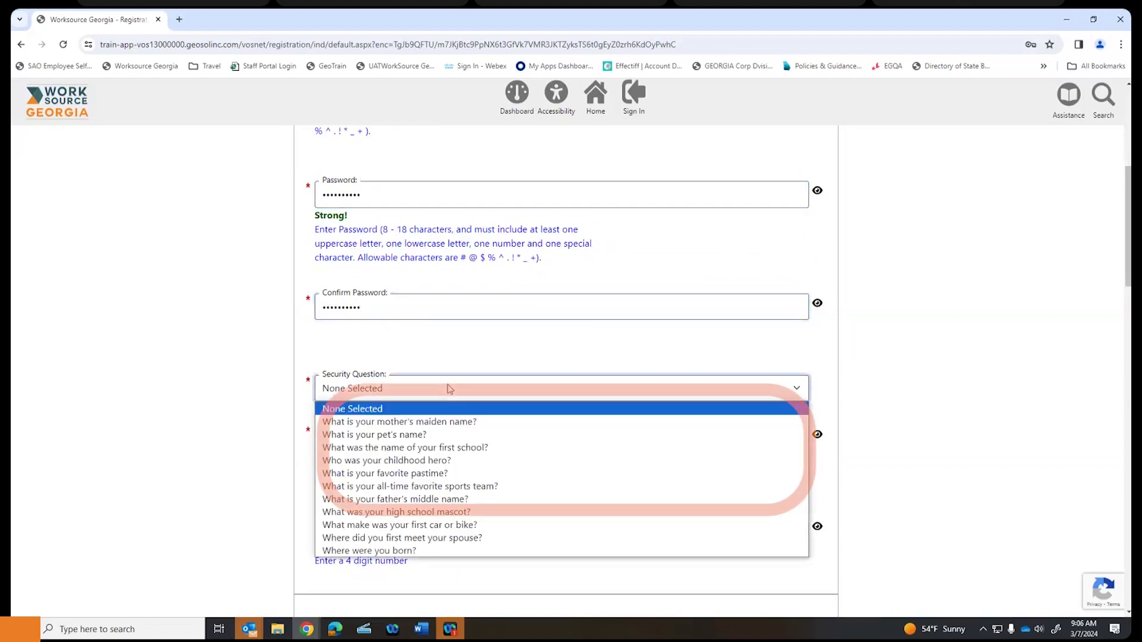
click(443, 422)
click(439, 438)
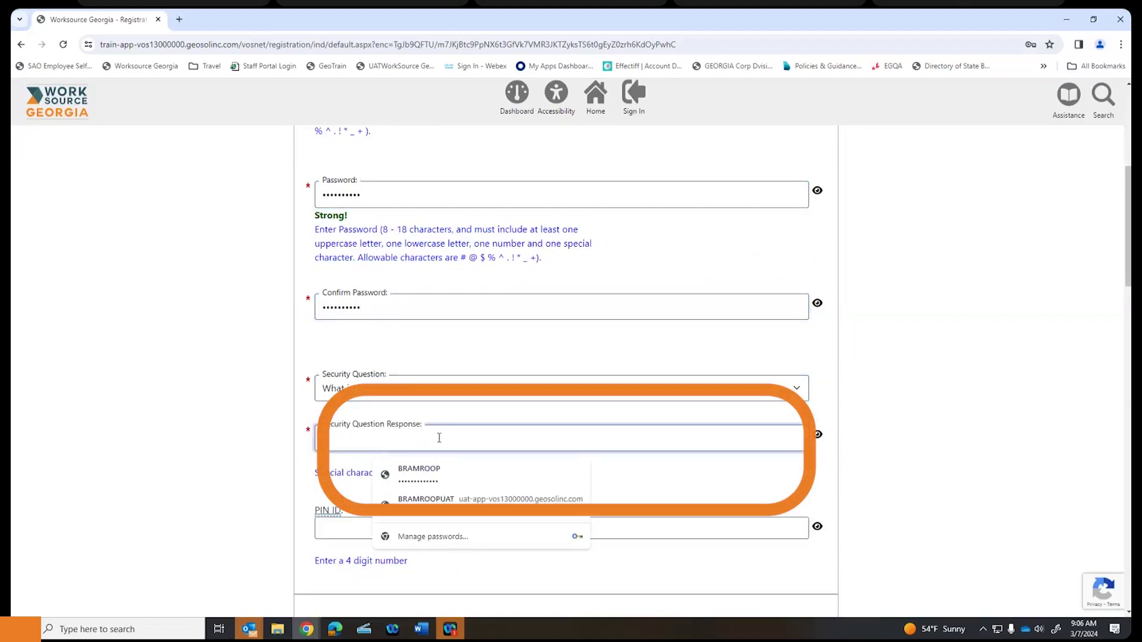
text(•••••••)
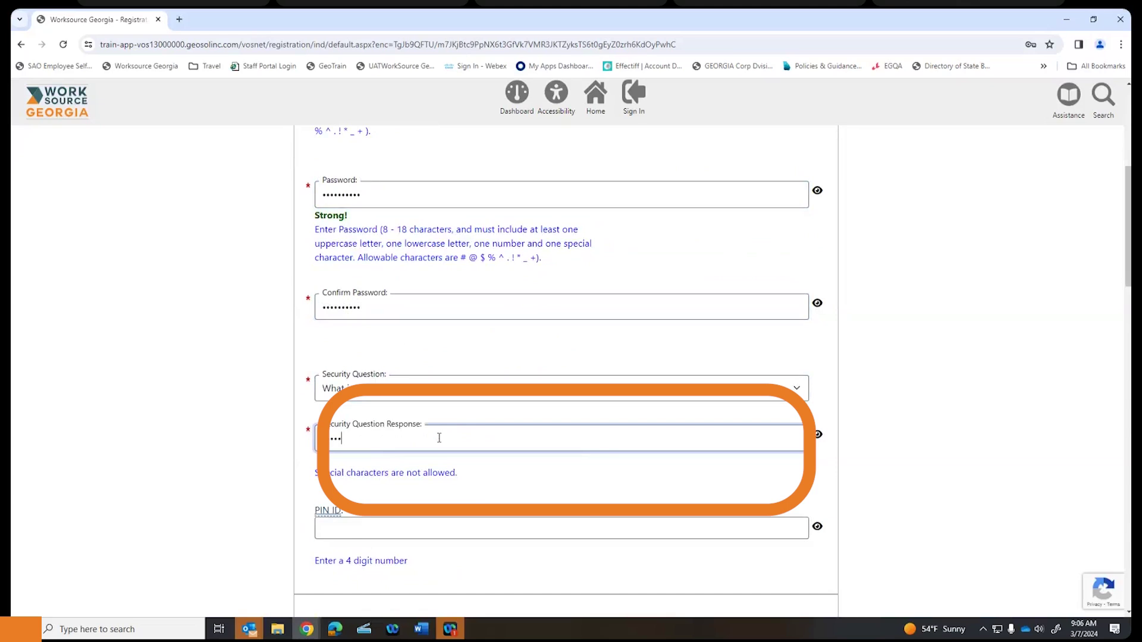
scroll(439, 438, down, 5)
- Enter the Social Security number and type it again in the Re-enter field
scroll(399, 429, up, 2)
scroll(399, 429, up, 1)
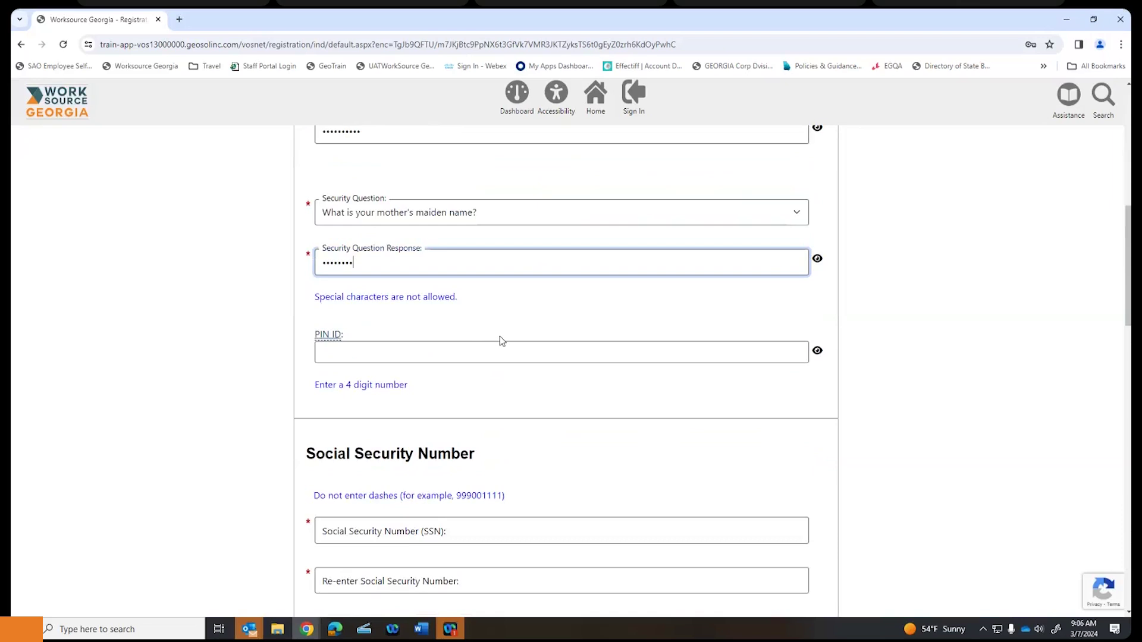
scroll(434, 346, down, 1)
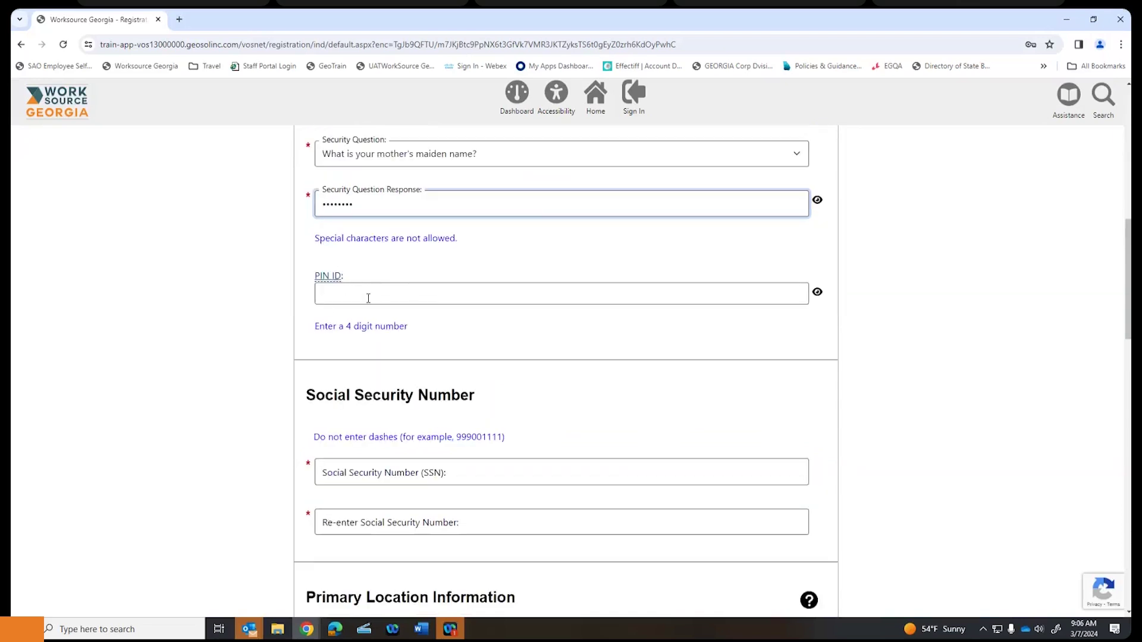
scroll(400, 284, down, 3)
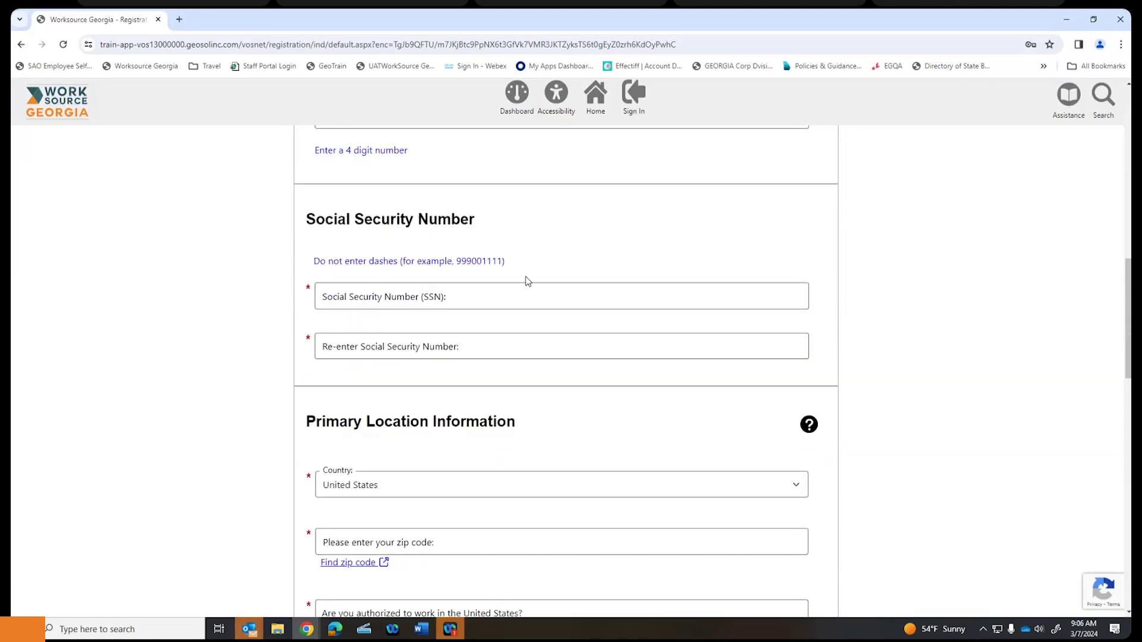
click(469, 298)
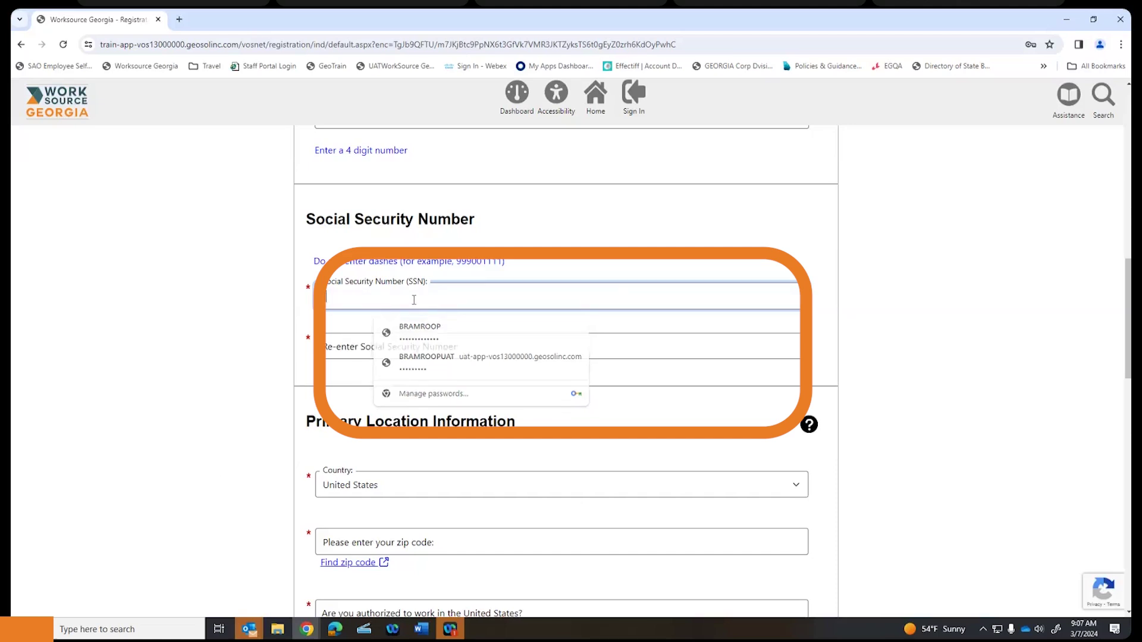
text(123456789)
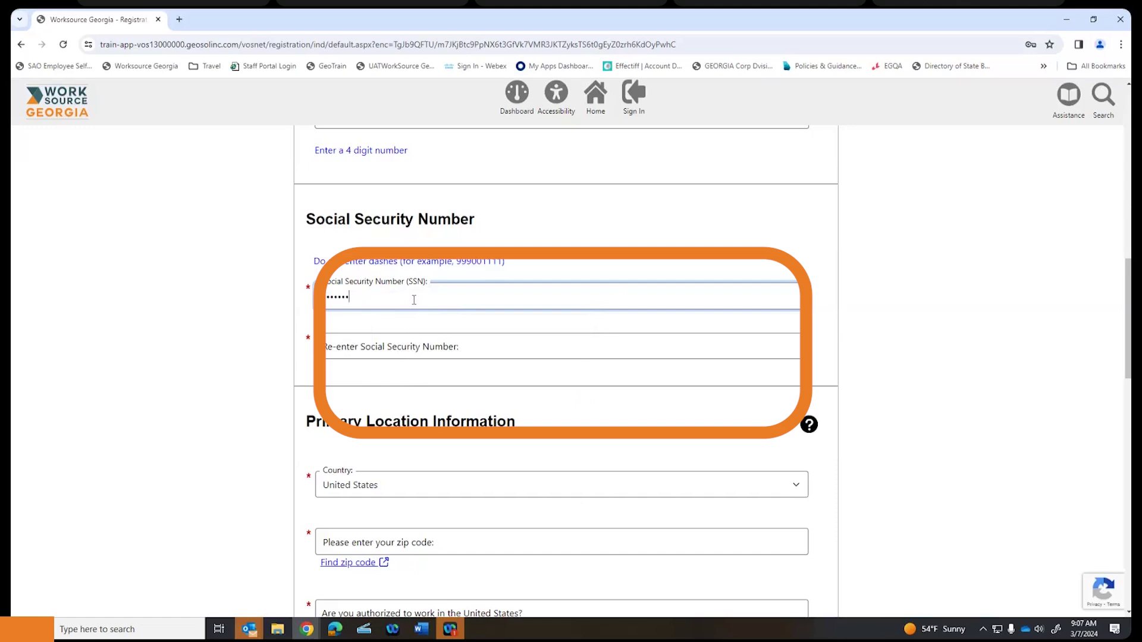
click(429, 344)
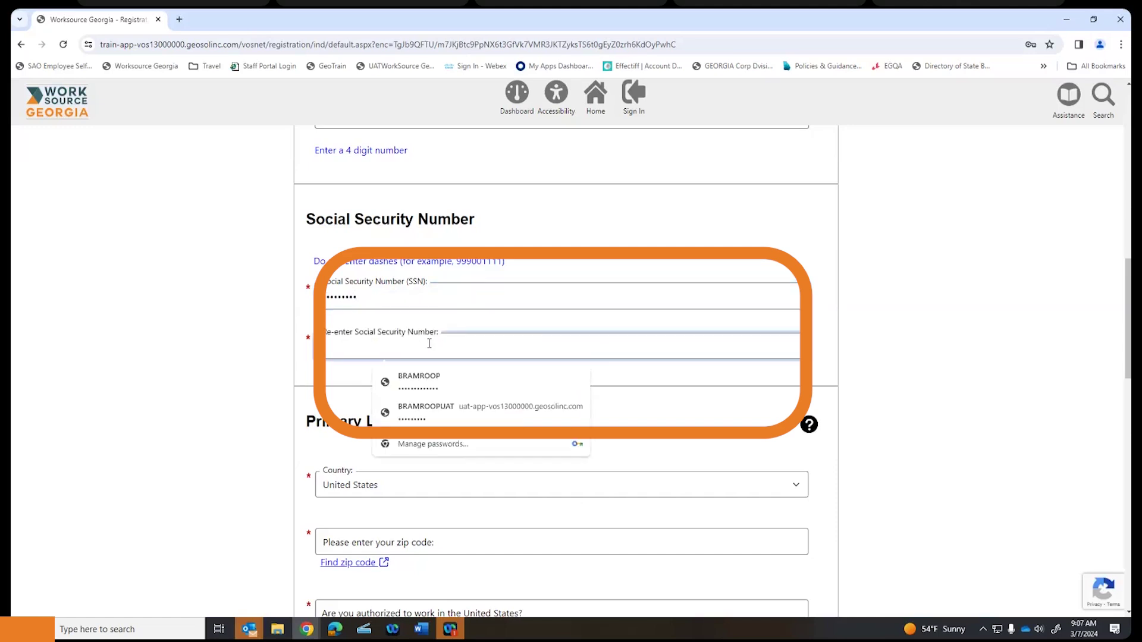
text(1234567)
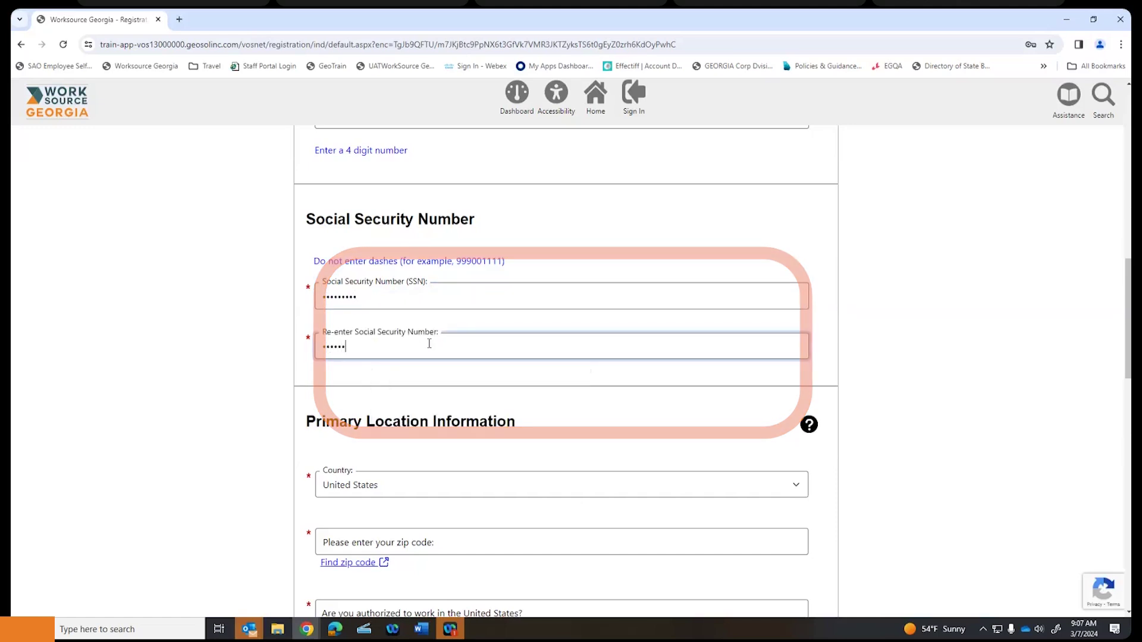
text(89)
- Enter 30041 as the zip code
scroll(429, 344, down, 4)
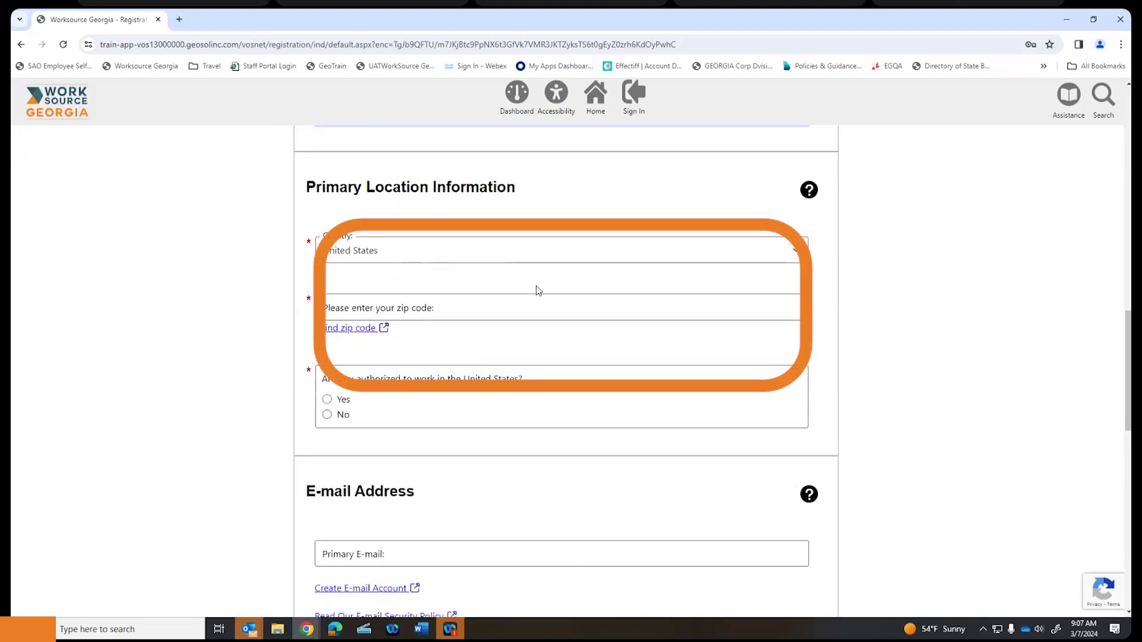
click(530, 308)
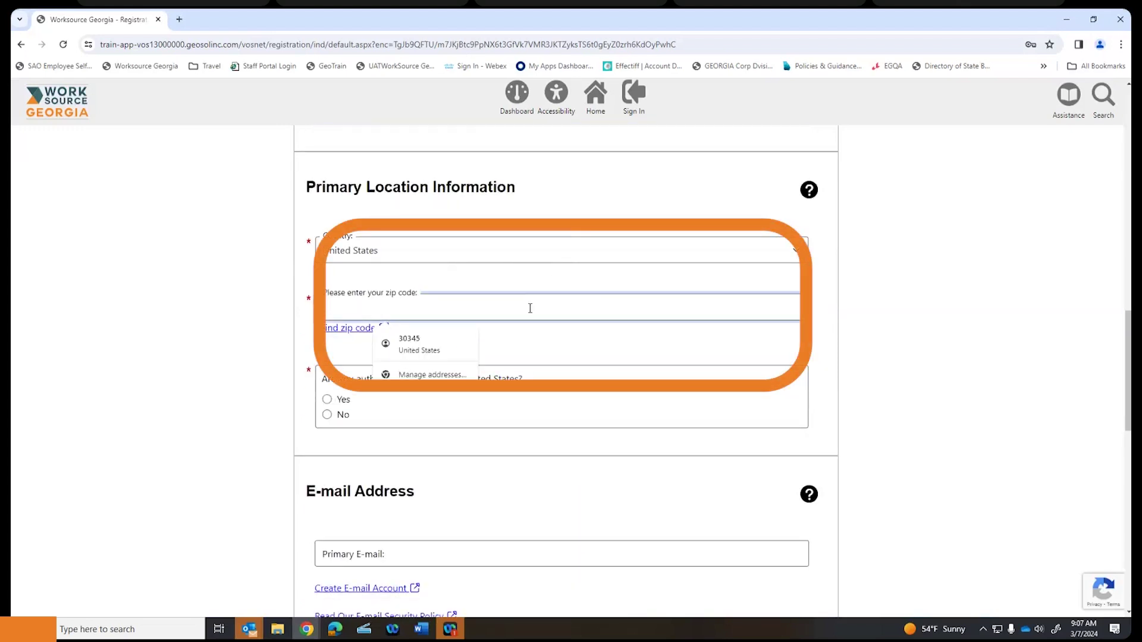
text(30041)
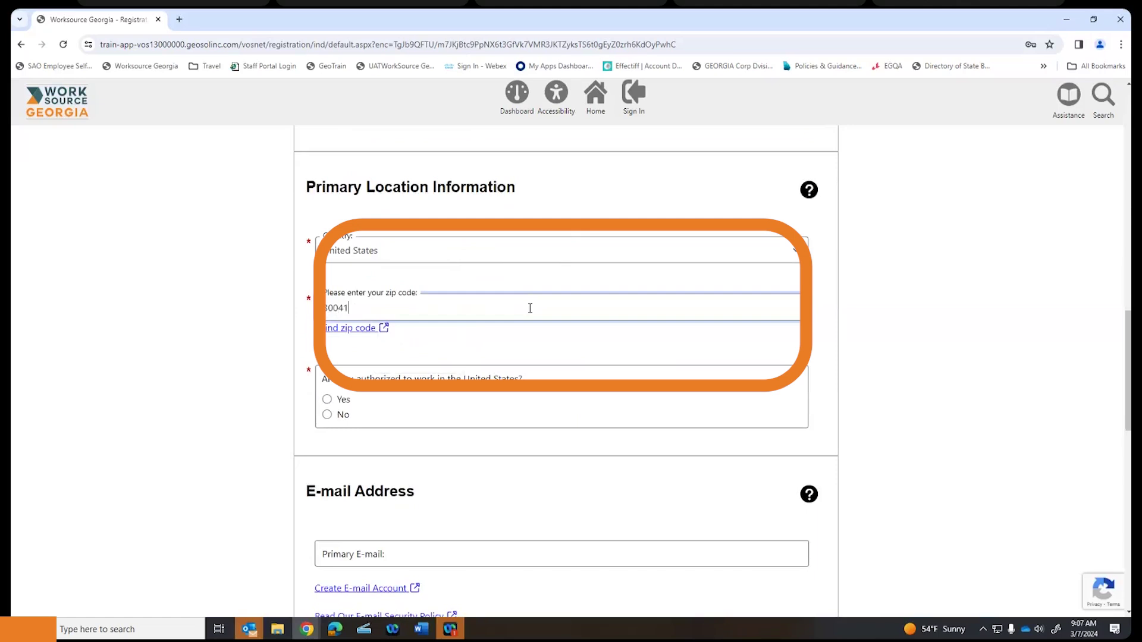
- Answer Yes to being authorized to work in the United States, after dismissing the No alert
scroll(535, 321, down, 1)
scroll(535, 324, down, 1)
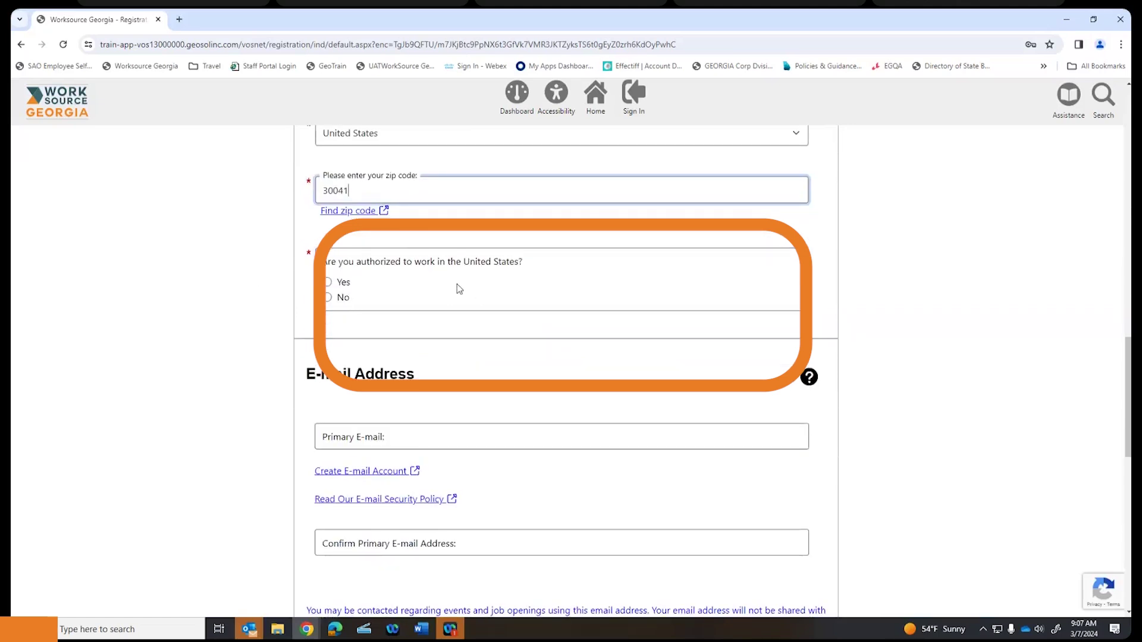
click(327, 297)
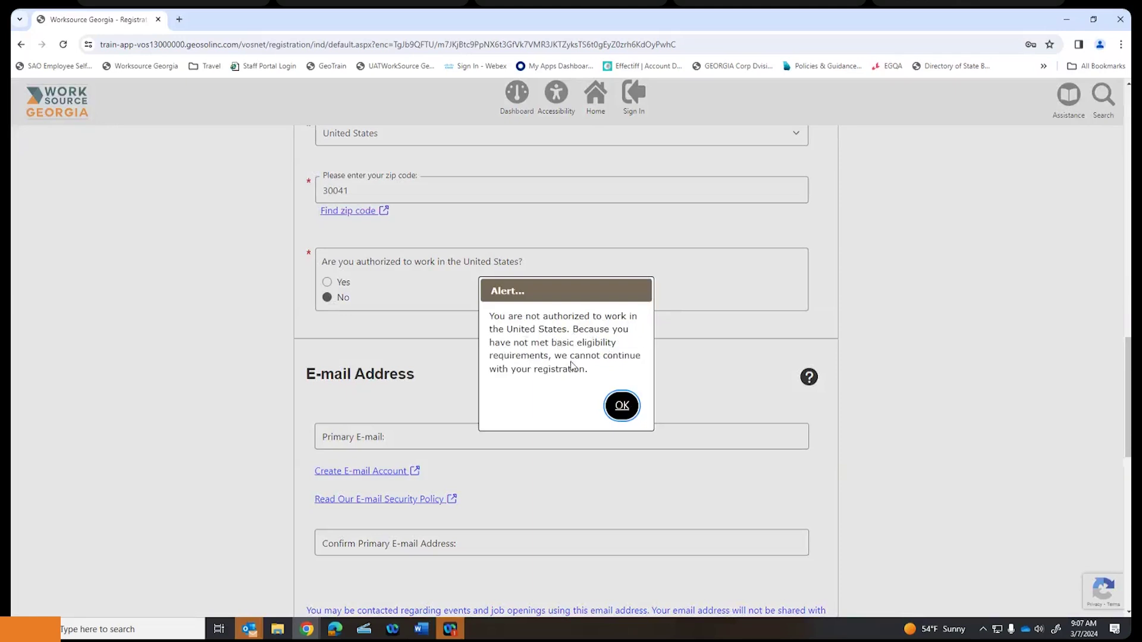
click(620, 406)
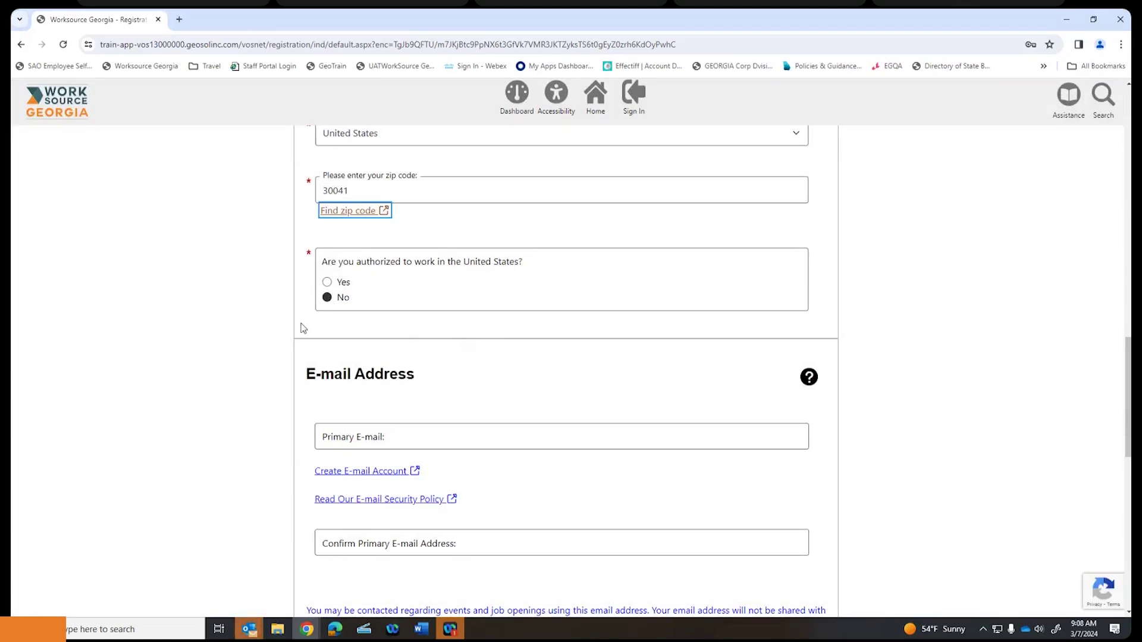
click(327, 282)
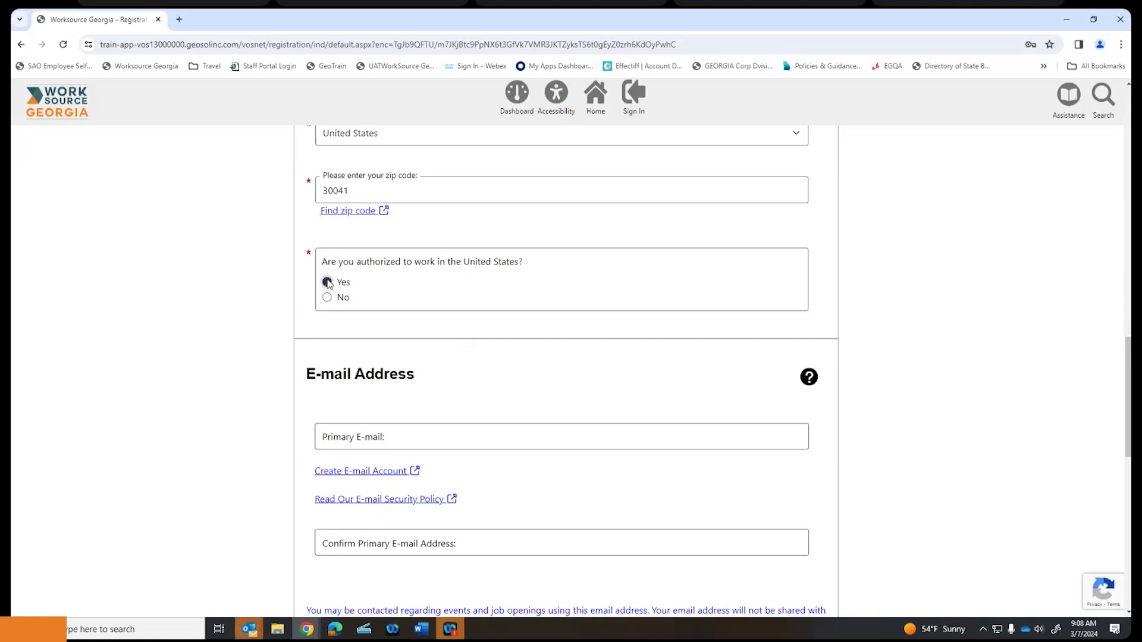
- Enter 12/12/2002 as the date of birth so the age calculates
scroll(463, 275, down, 3)
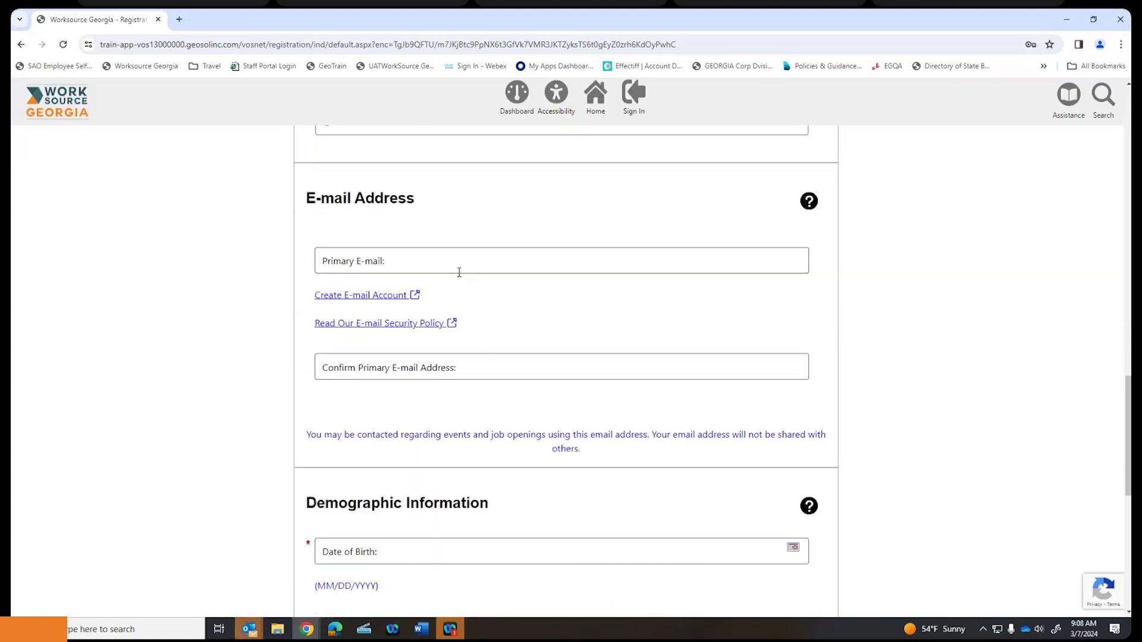
click(463, 259)
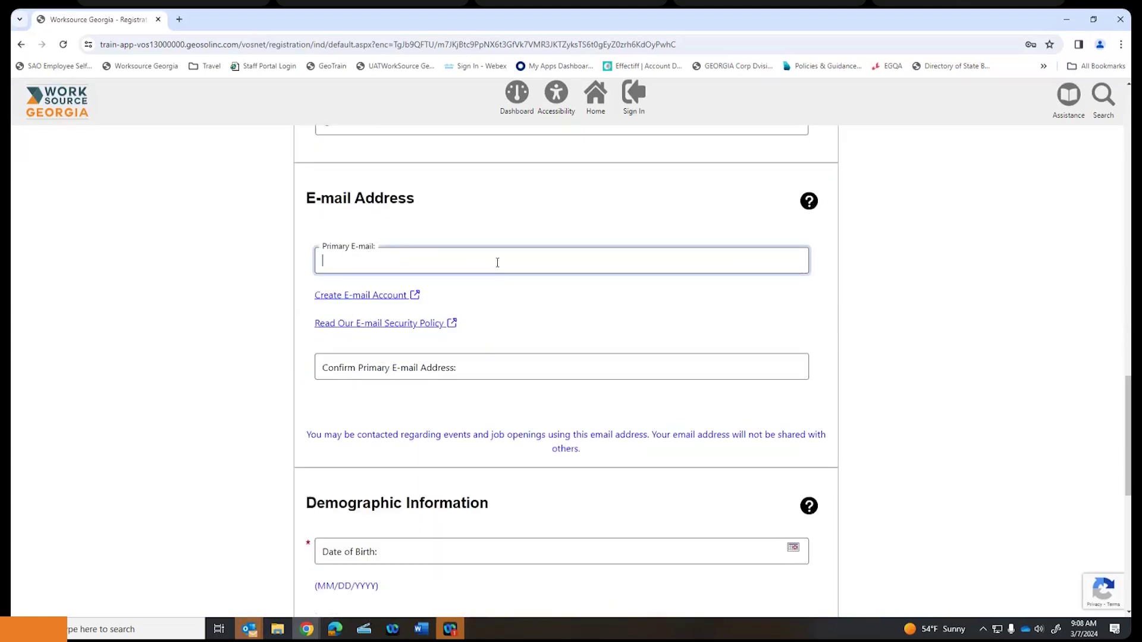
scroll(495, 262, down, 2)
scroll(479, 258, up, 1)
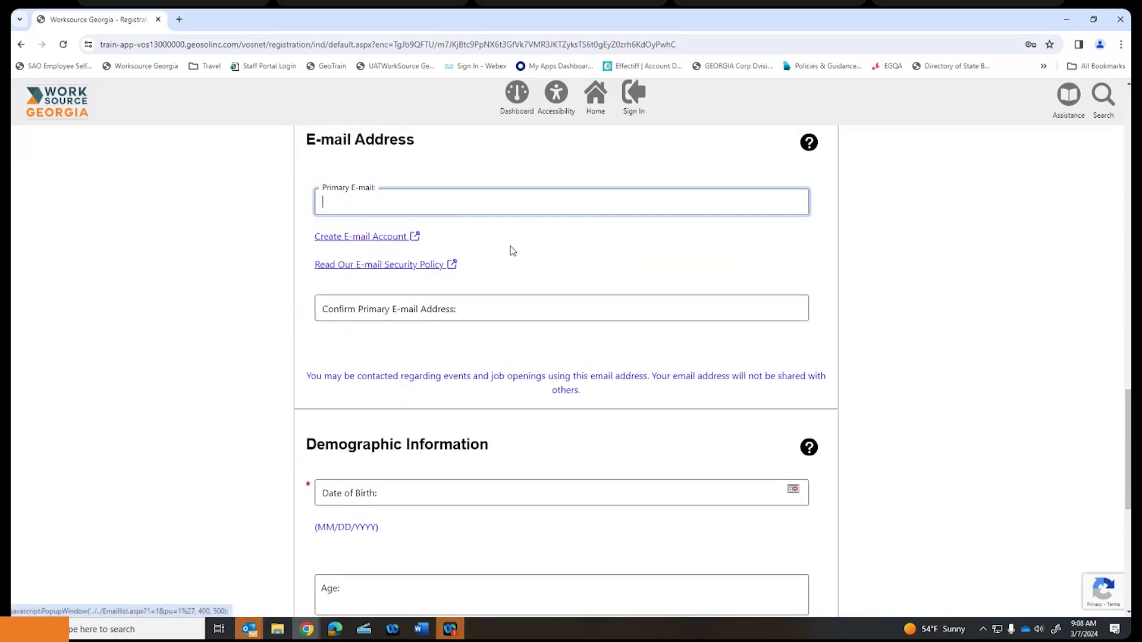
scroll(513, 250, down, 3)
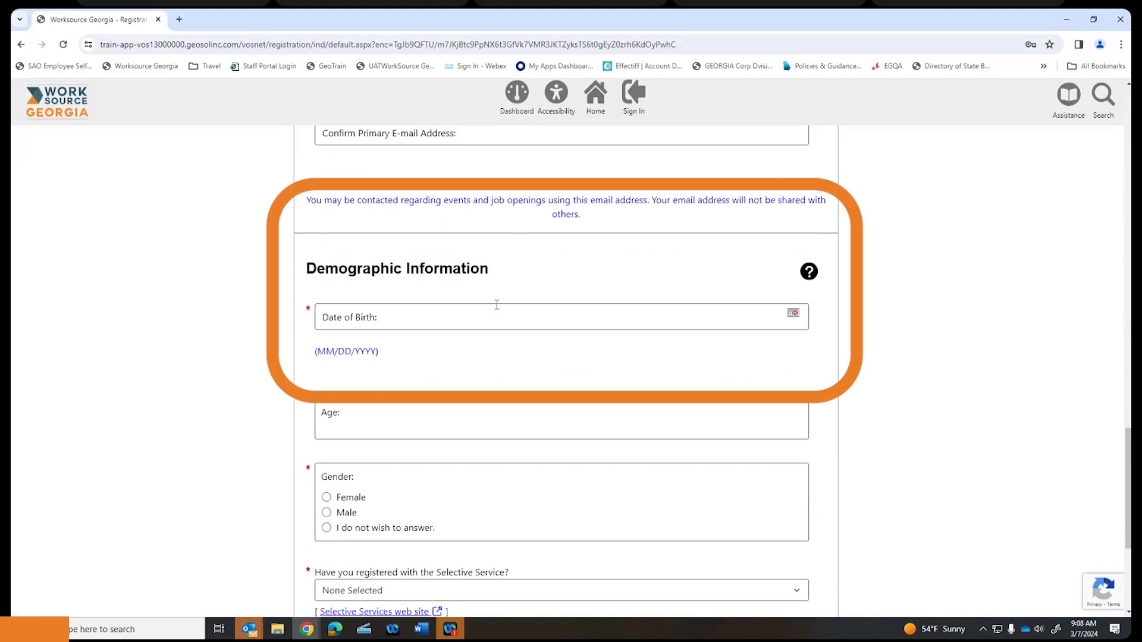
scroll(506, 316, down, 1)
click(574, 260)
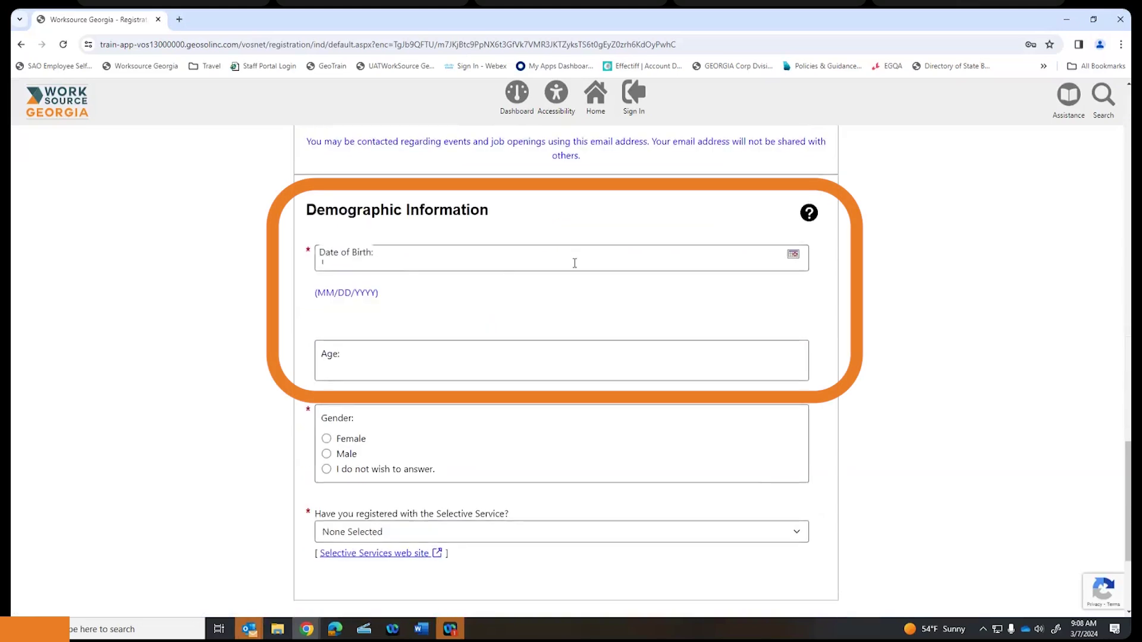
text(12)
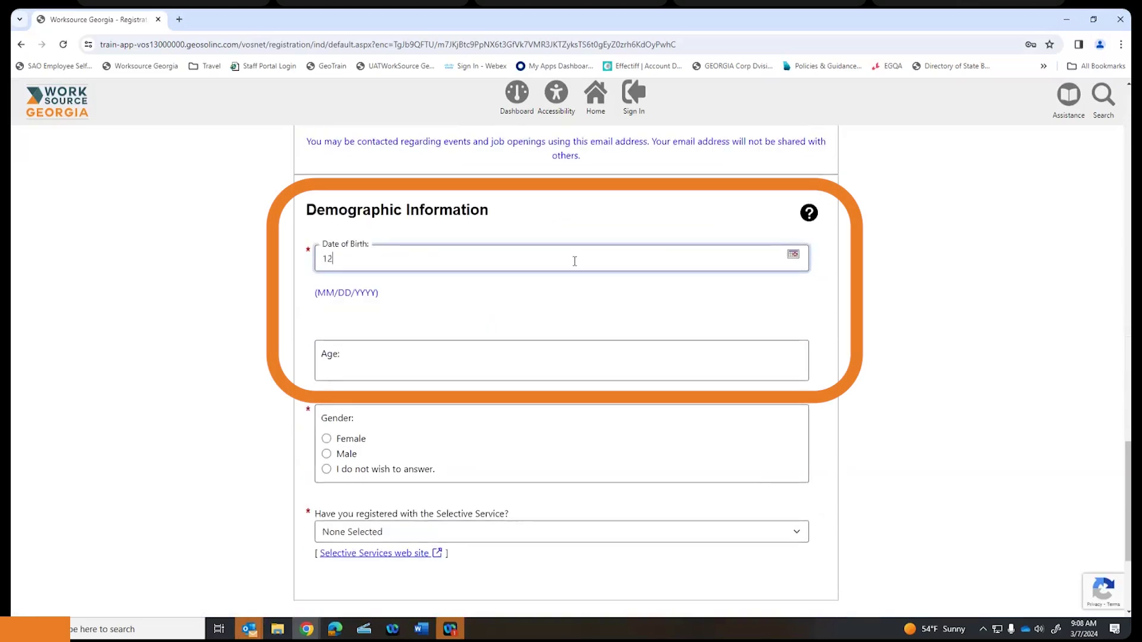
text(/12/2002)
click(565, 301)
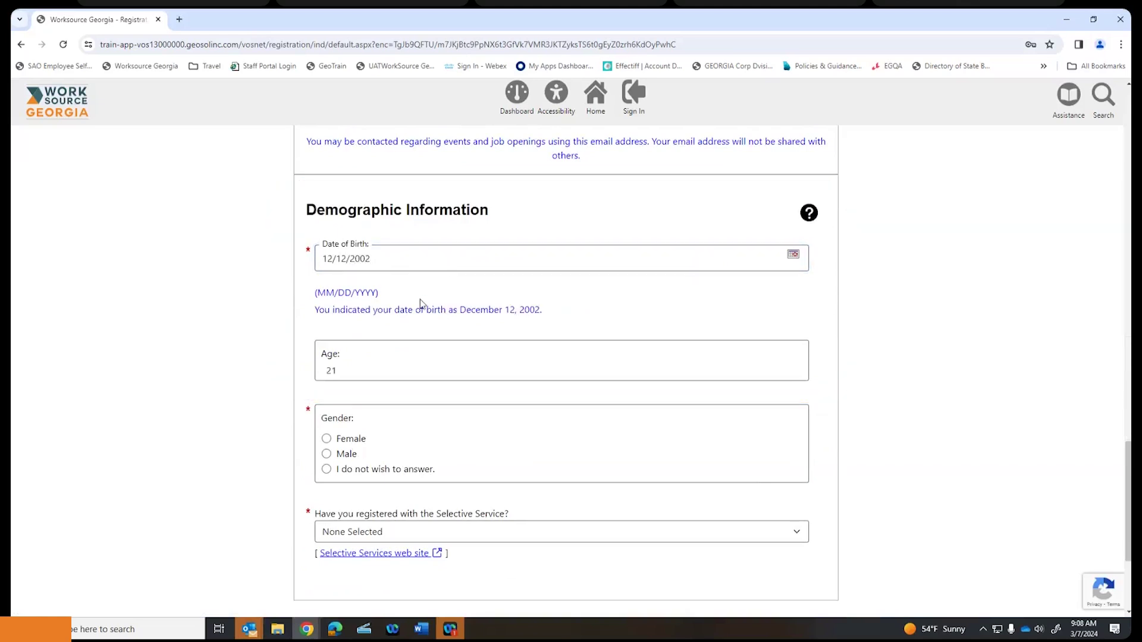
- Set gender to Female, leaving the Selective Service answer unchanged
scroll(420, 298, down, 1)
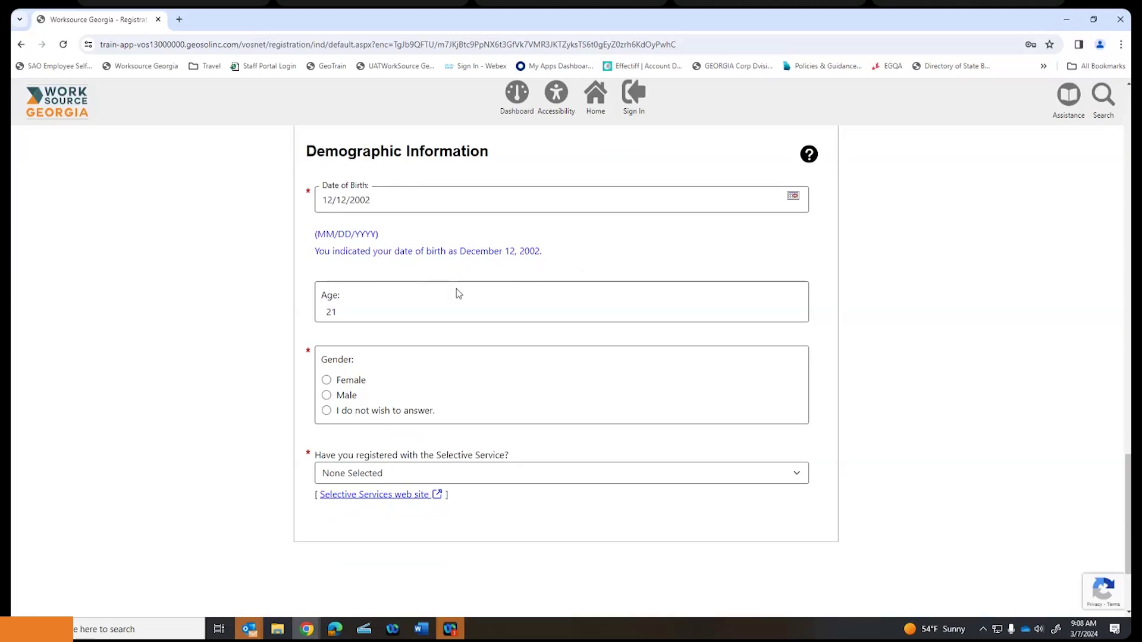
scroll(355, 303, down, 1)
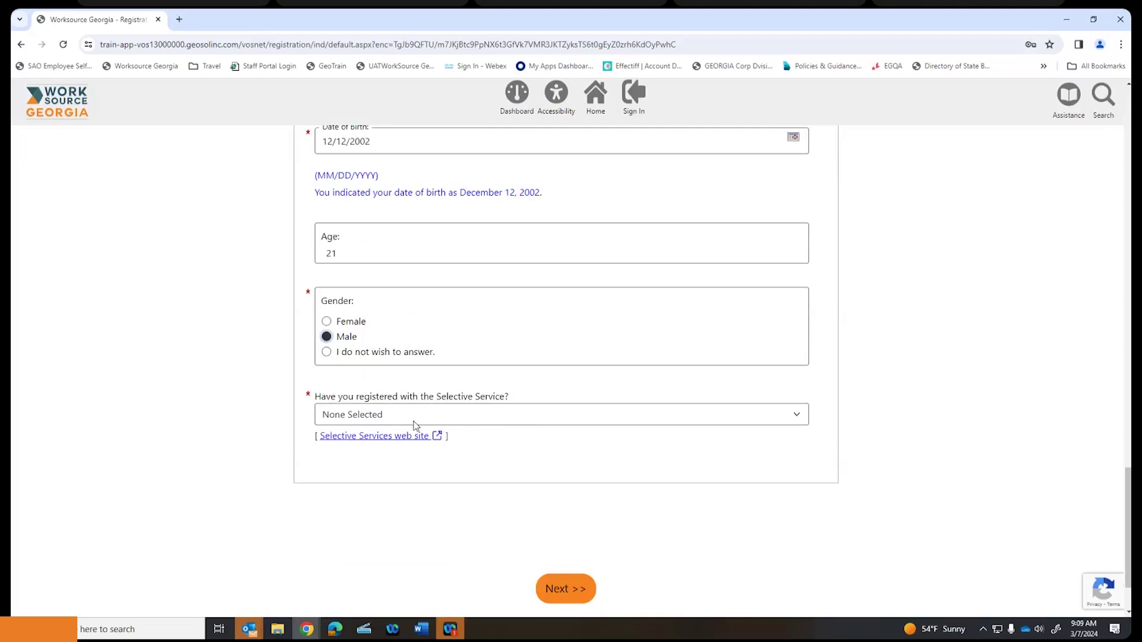
click(794, 414)
click(788, 415)
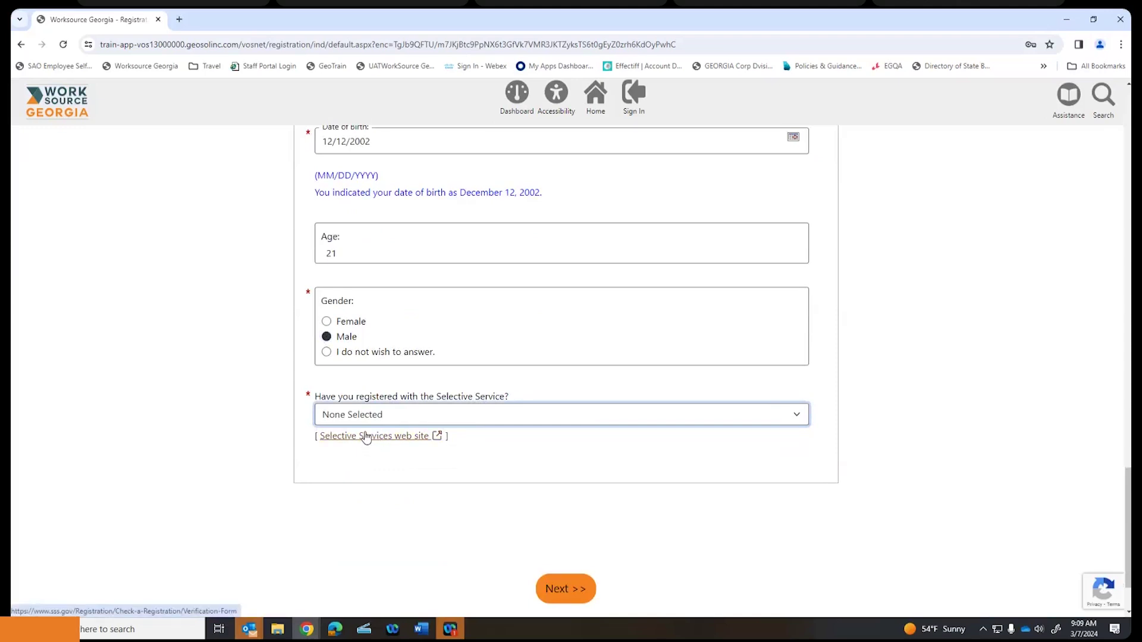
click(350, 321)
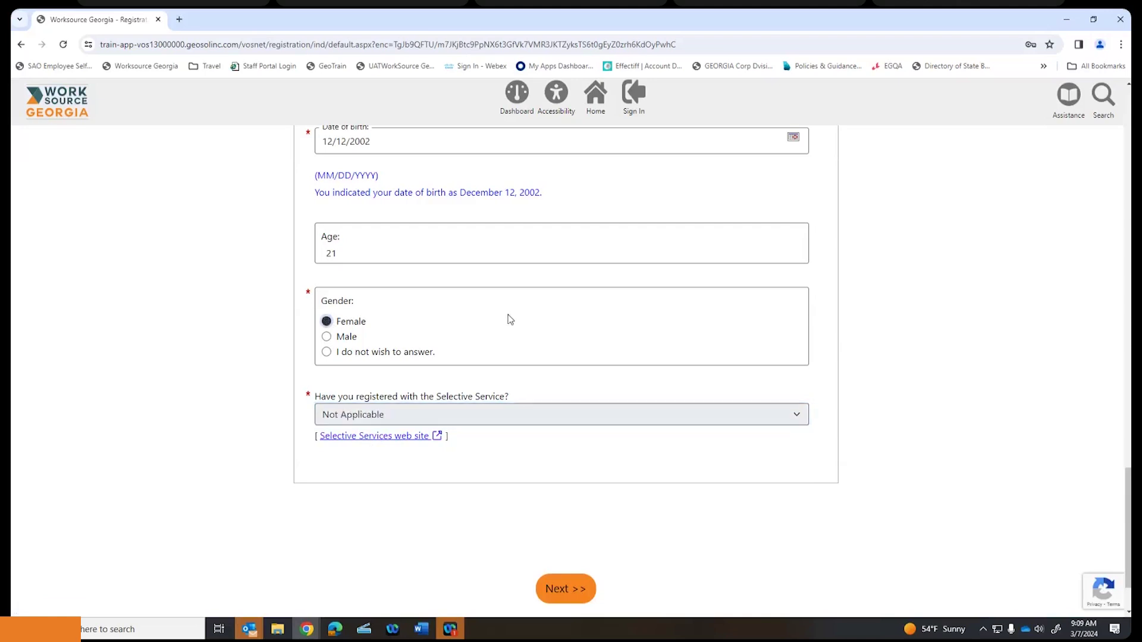
scroll(510, 319, down, 1)
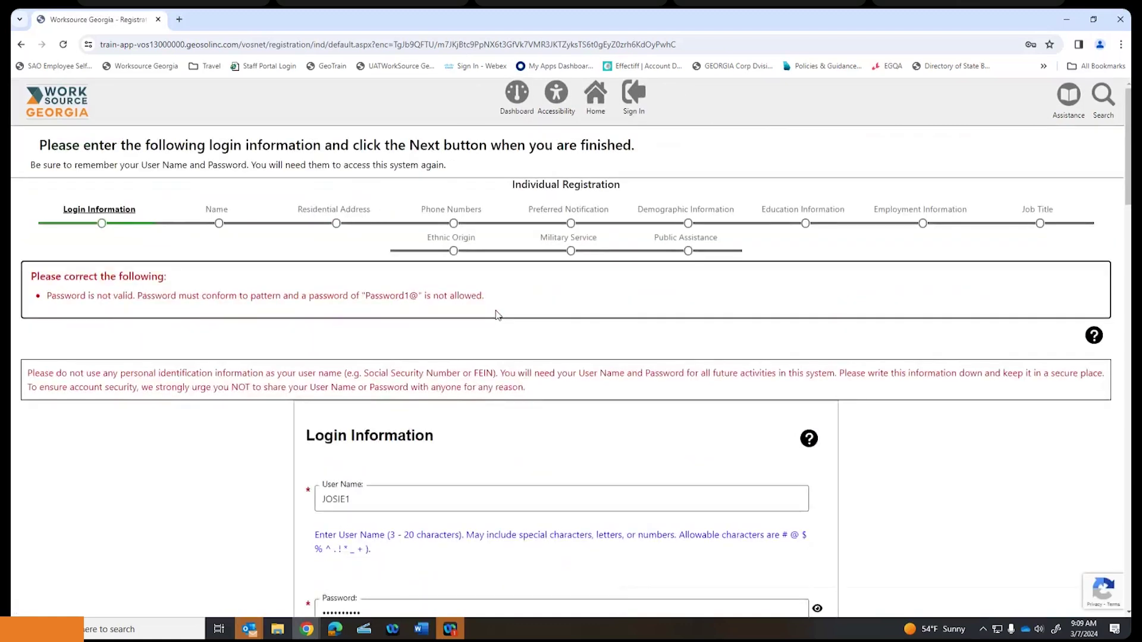
- Replace the rejected password and its confirmation with a new password and submit
scroll(498, 315, down, 1)
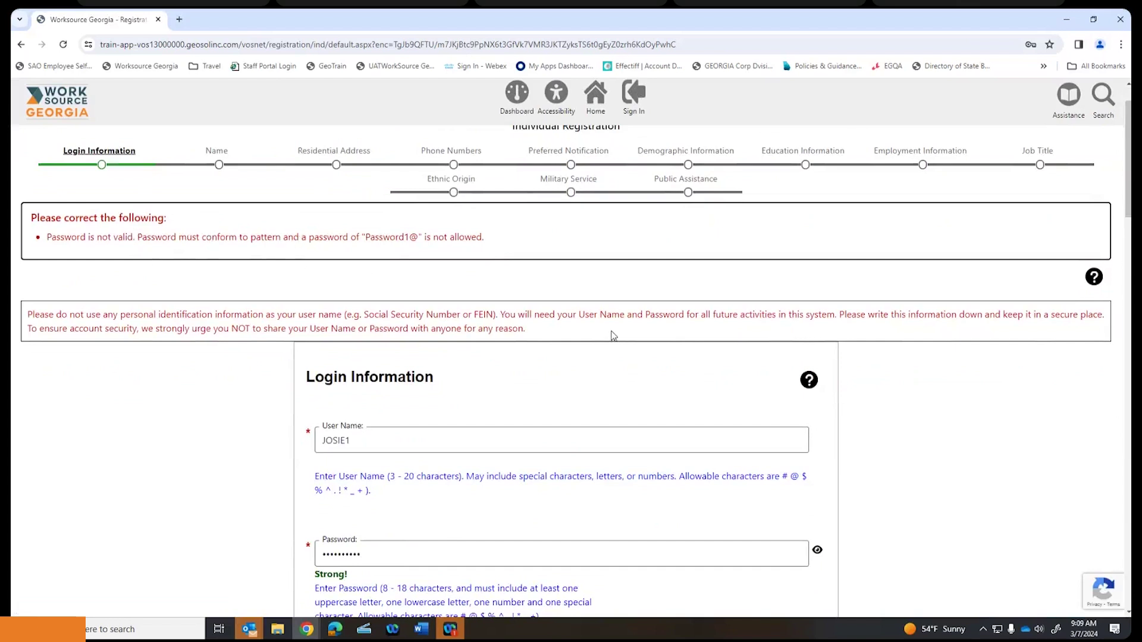
scroll(604, 335, down, 1)
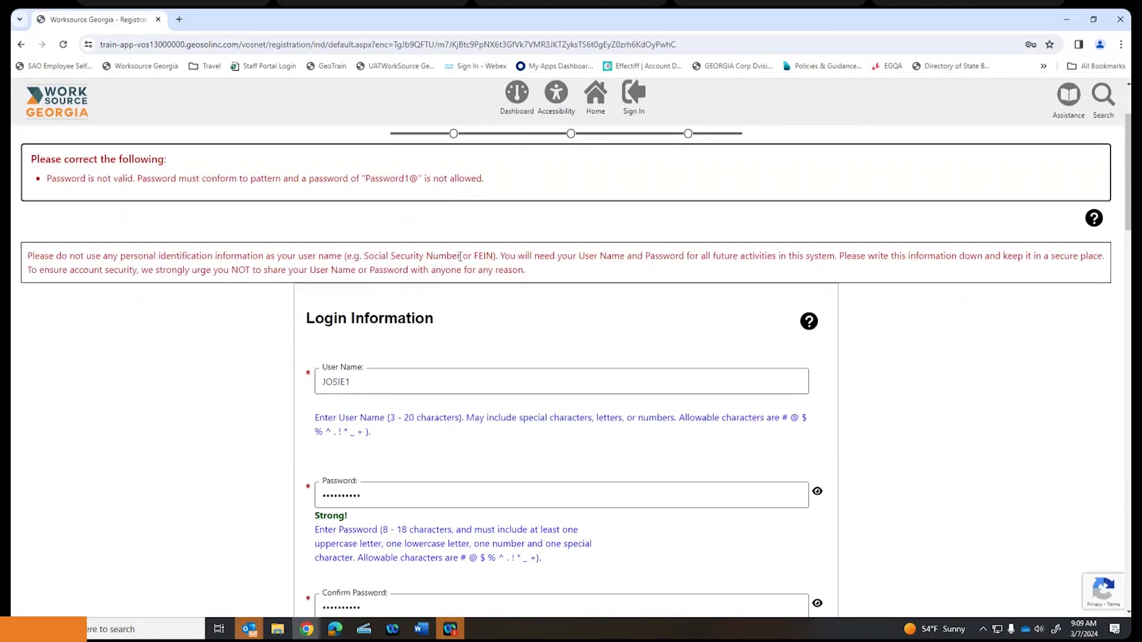
scroll(461, 256, down, 1)
scroll(461, 257, up, 2)
scroll(461, 256, down, 2)
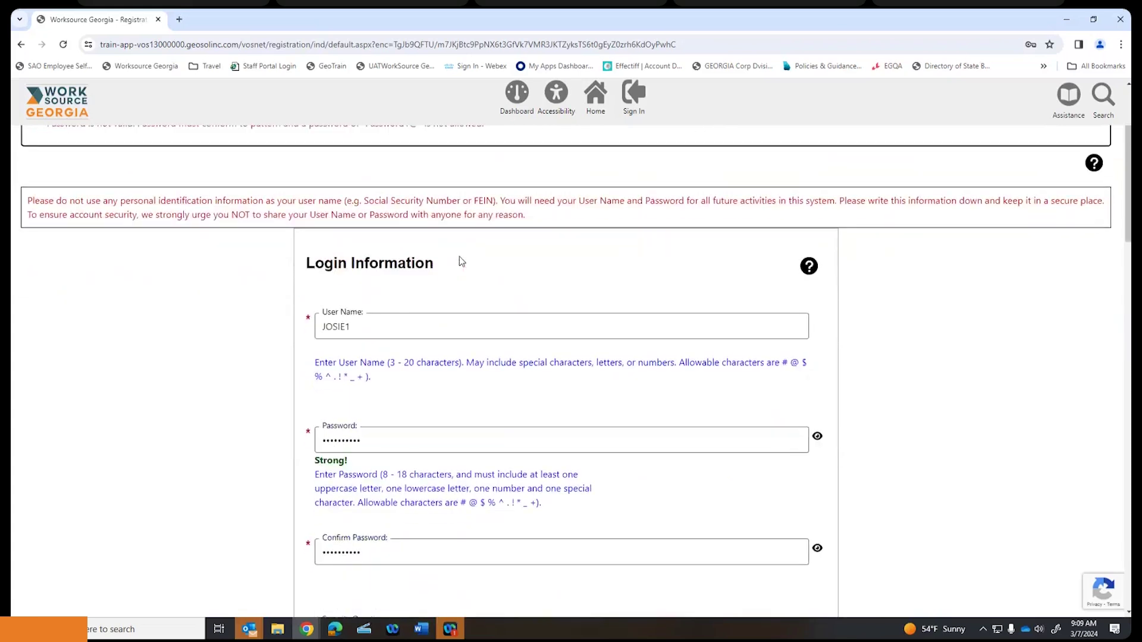
scroll(460, 257, up, 1)
scroll(499, 235, down, 7)
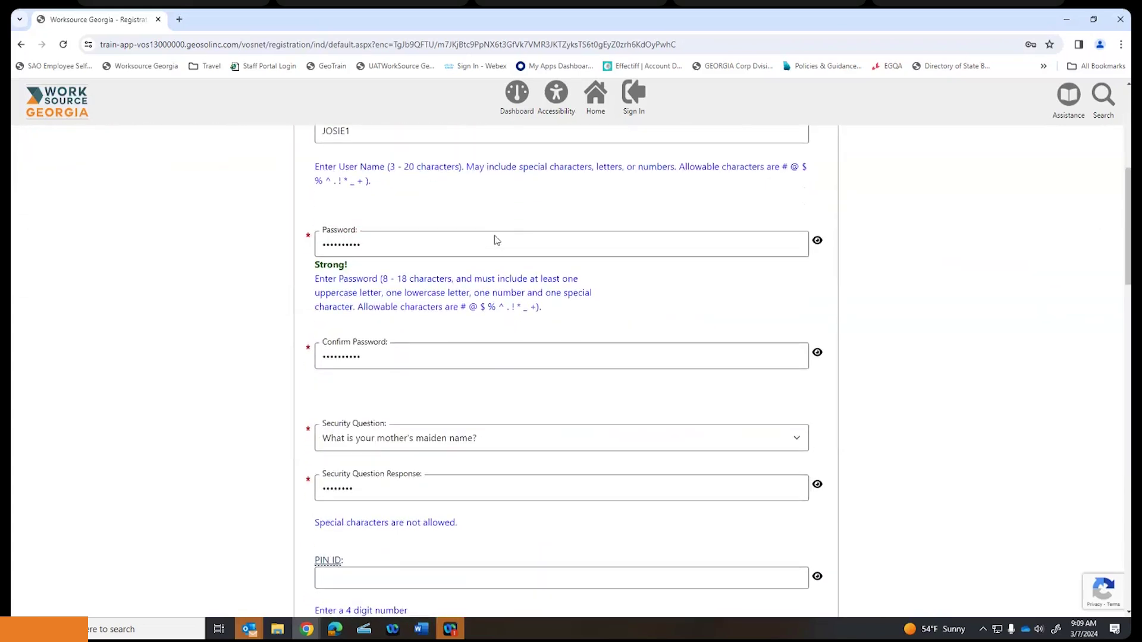
scroll(497, 239, up, 2)
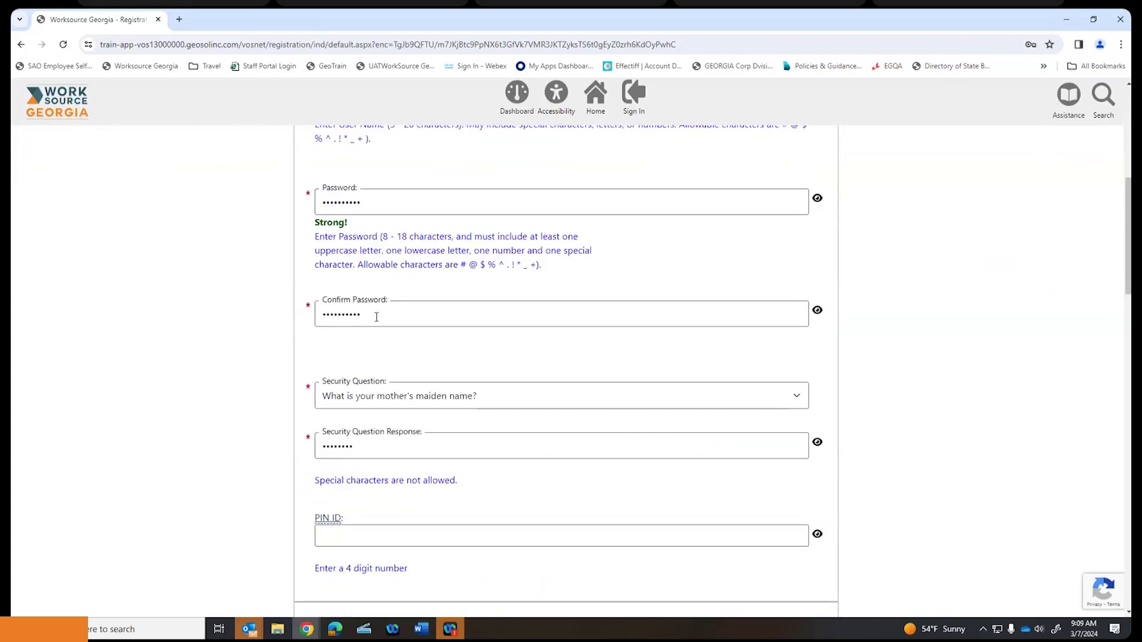
scroll(384, 310, up, 3)
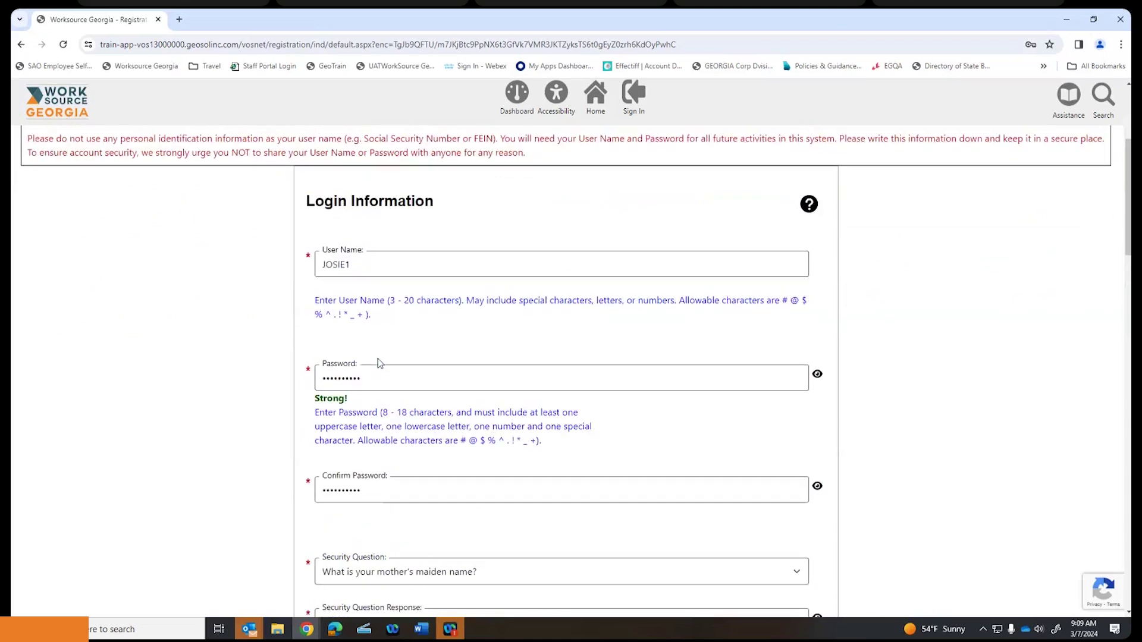
key(ctrl+a)
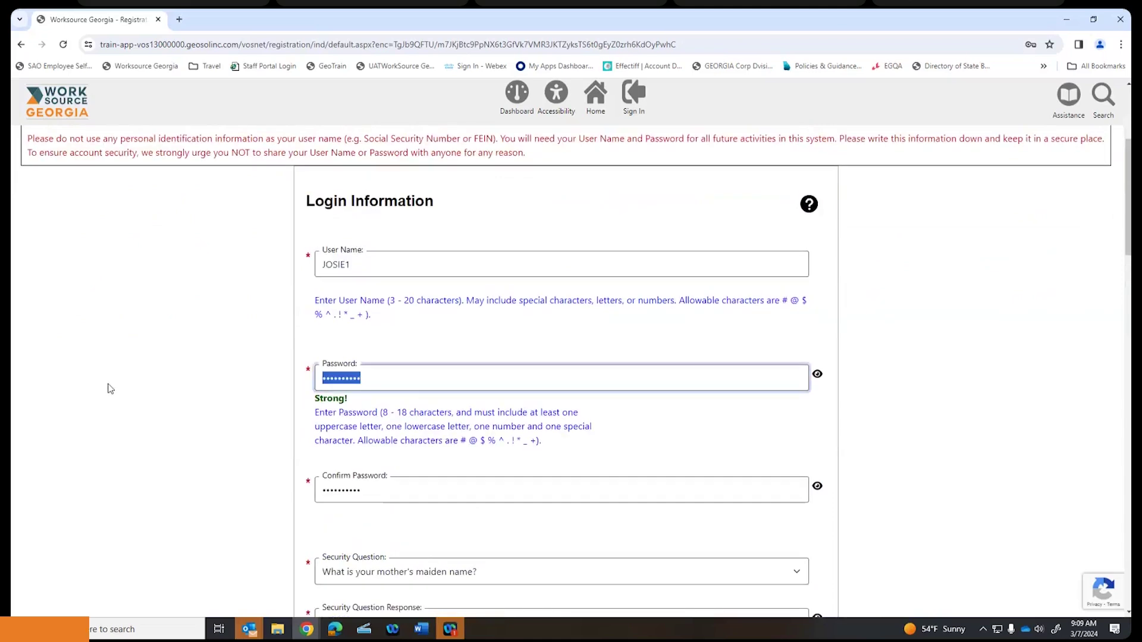
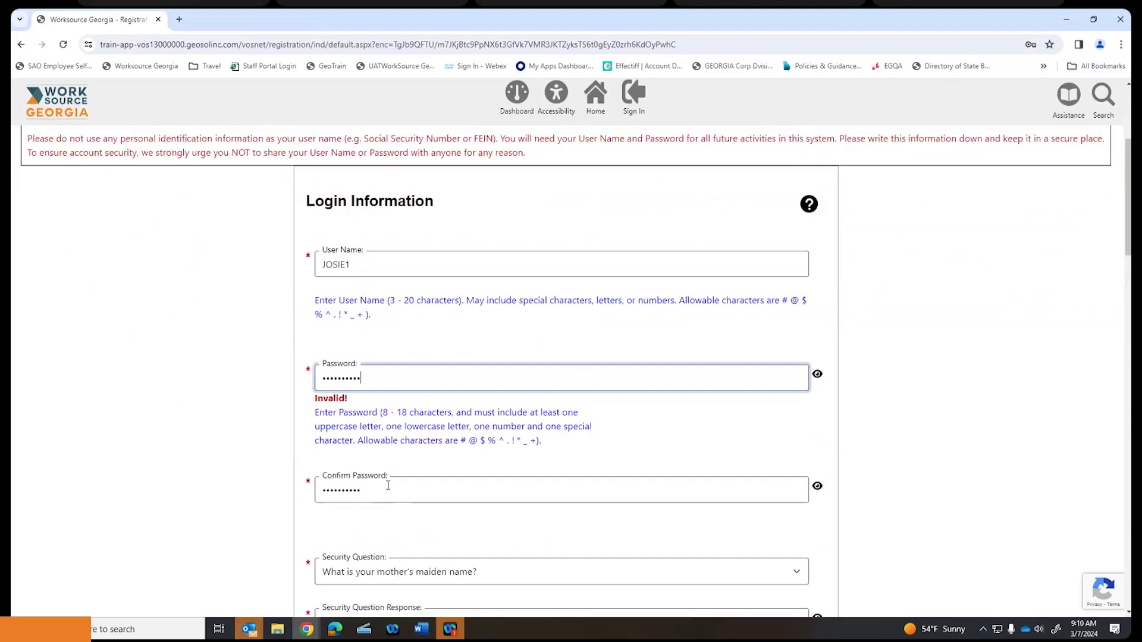
double_click(361, 491)
text(••••)
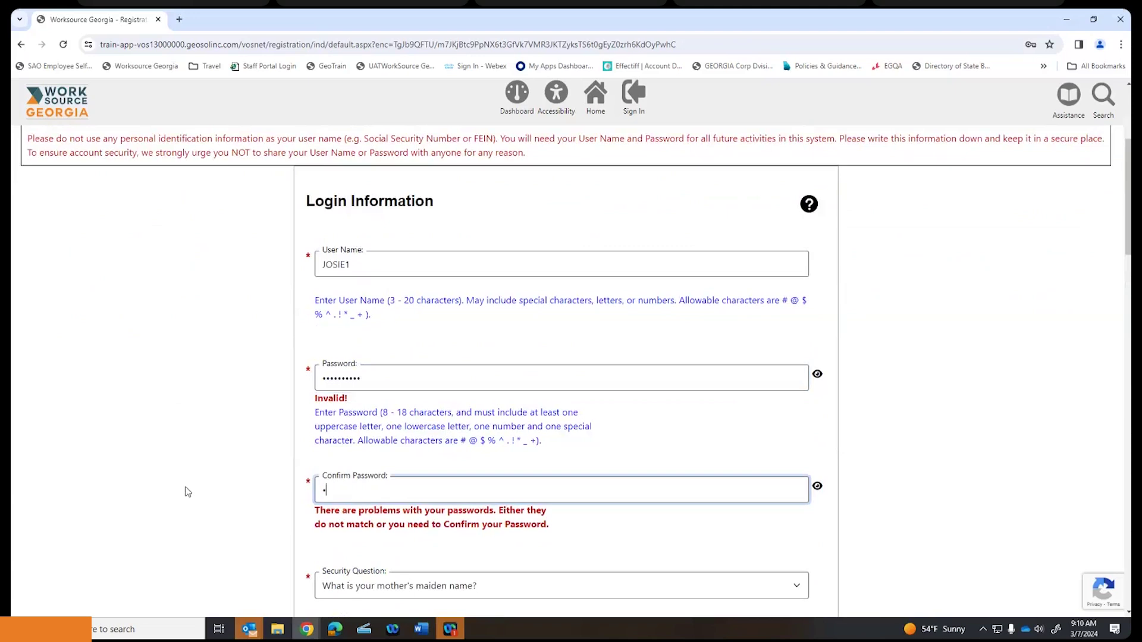
text(•••••)
scroll(571, 476, down, 20)
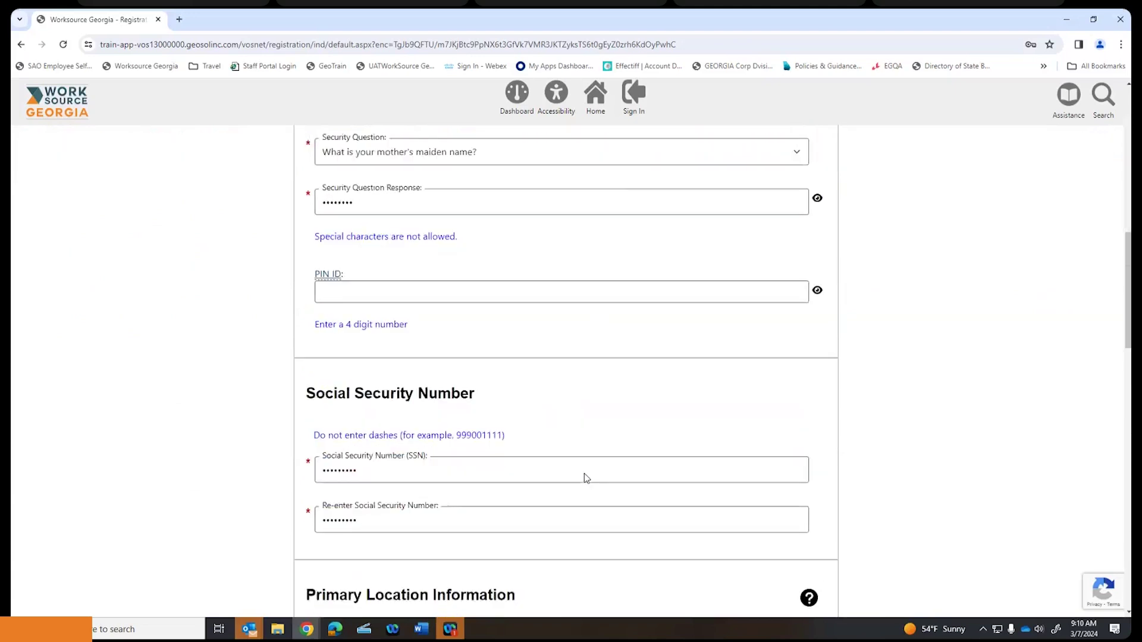
click(556, 502)
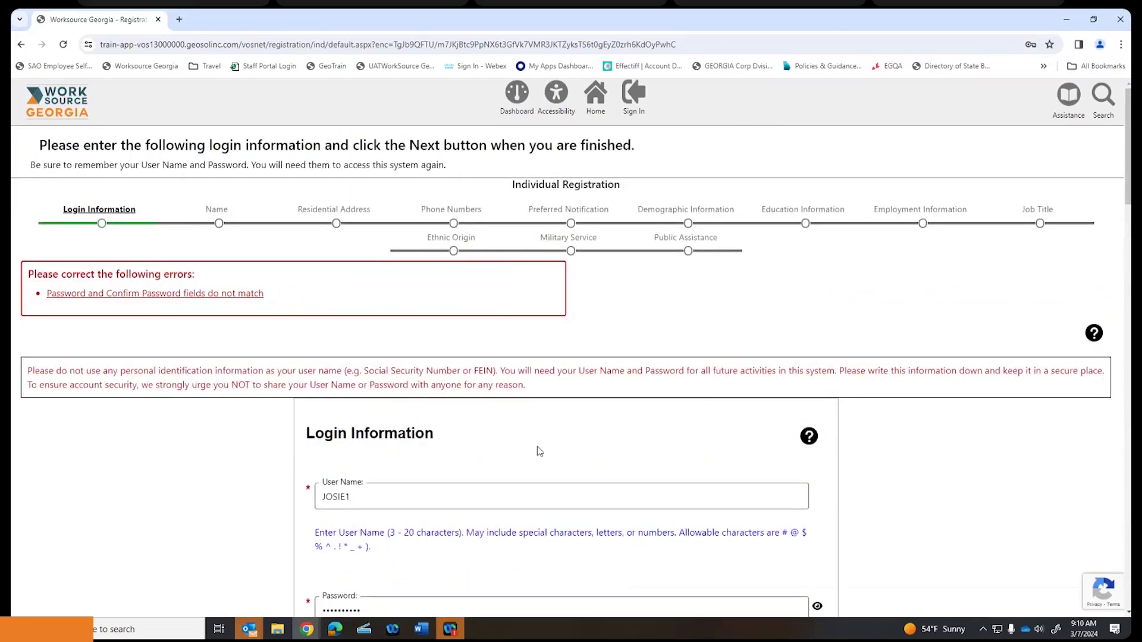
- Reveal both password fields, fix the password typo so they match, and resubmit
scroll(539, 452, down, 7)
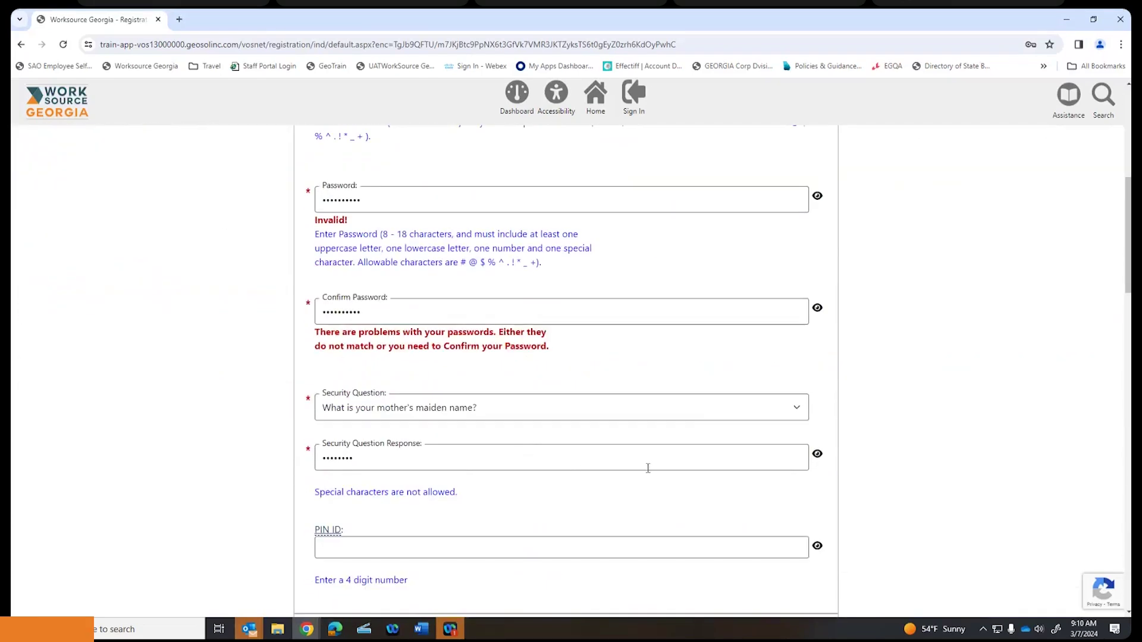
click(818, 308)
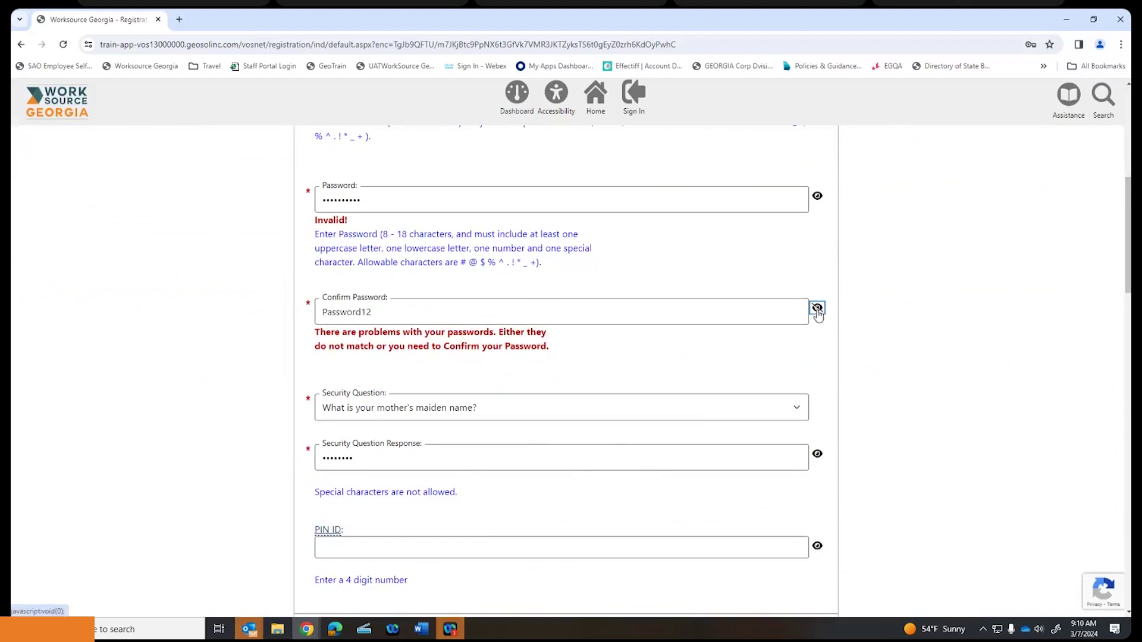
click(817, 196)
click(359, 201)
key(BackSpace)
key(BackSpace)
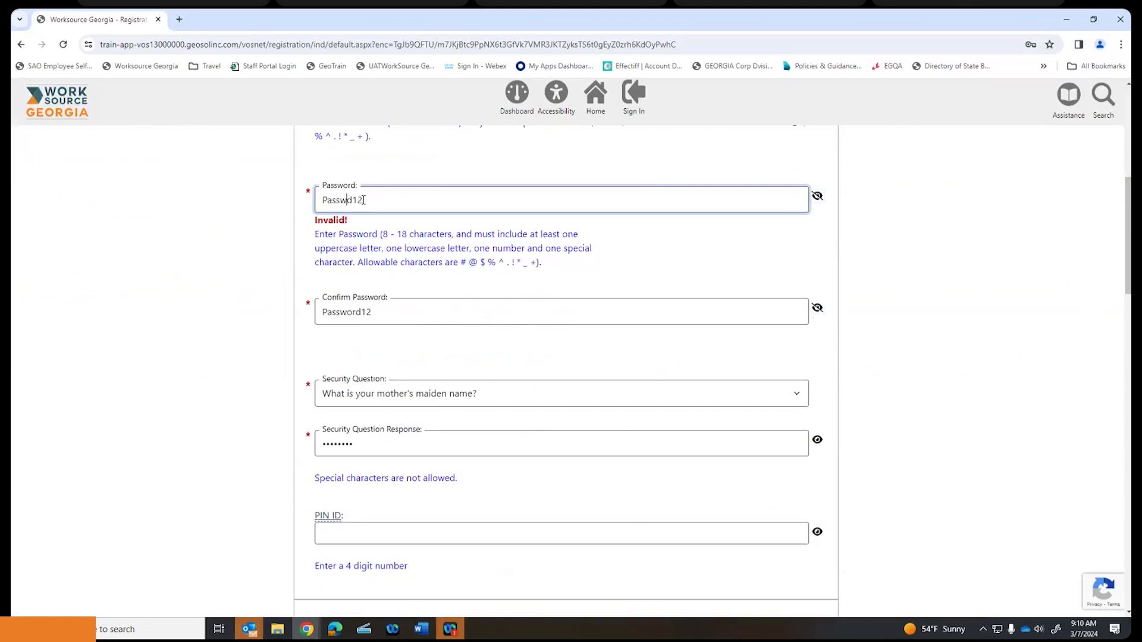
text(or)
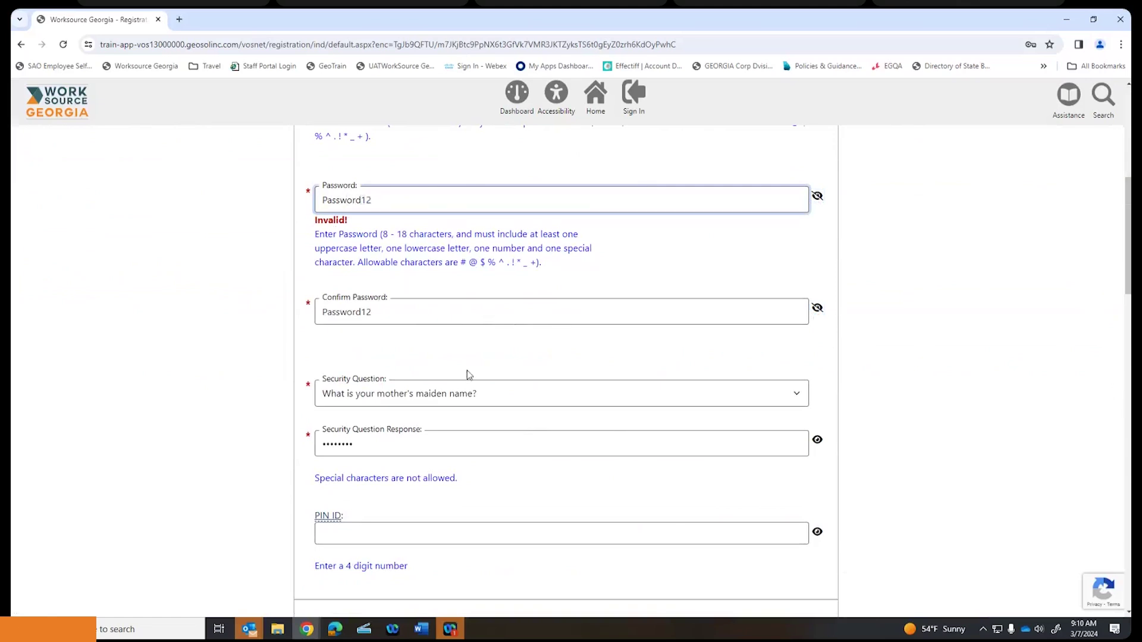
scroll(466, 375, down, 20)
click(573, 509)
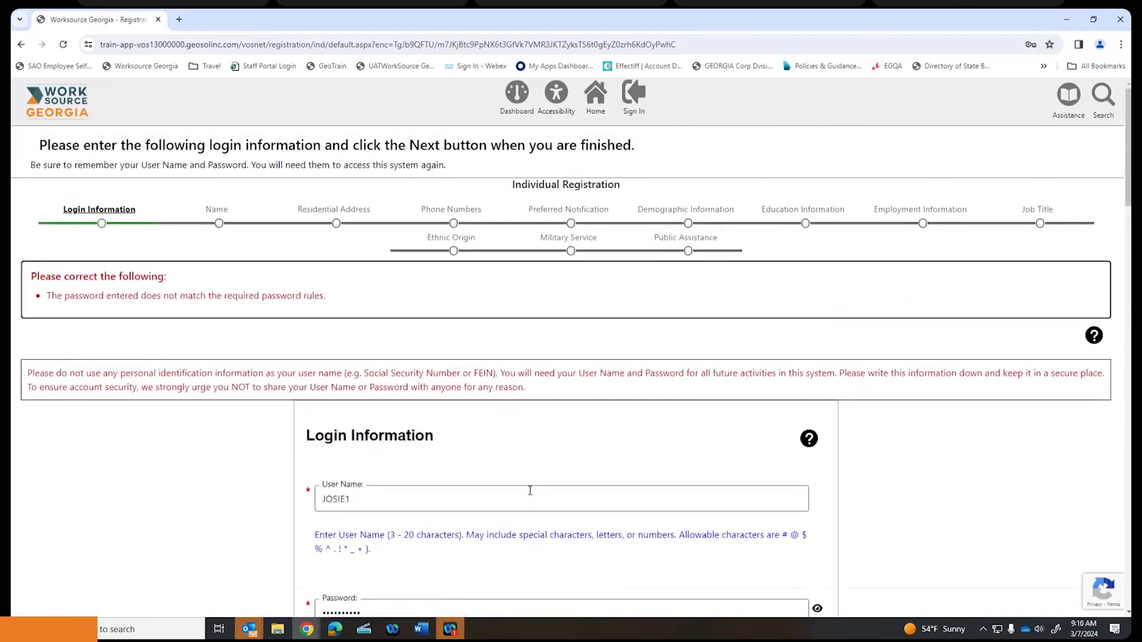
- Retype the confirmation and overwrite the password with a new strong one, then submit
scroll(520, 488, down, 5)
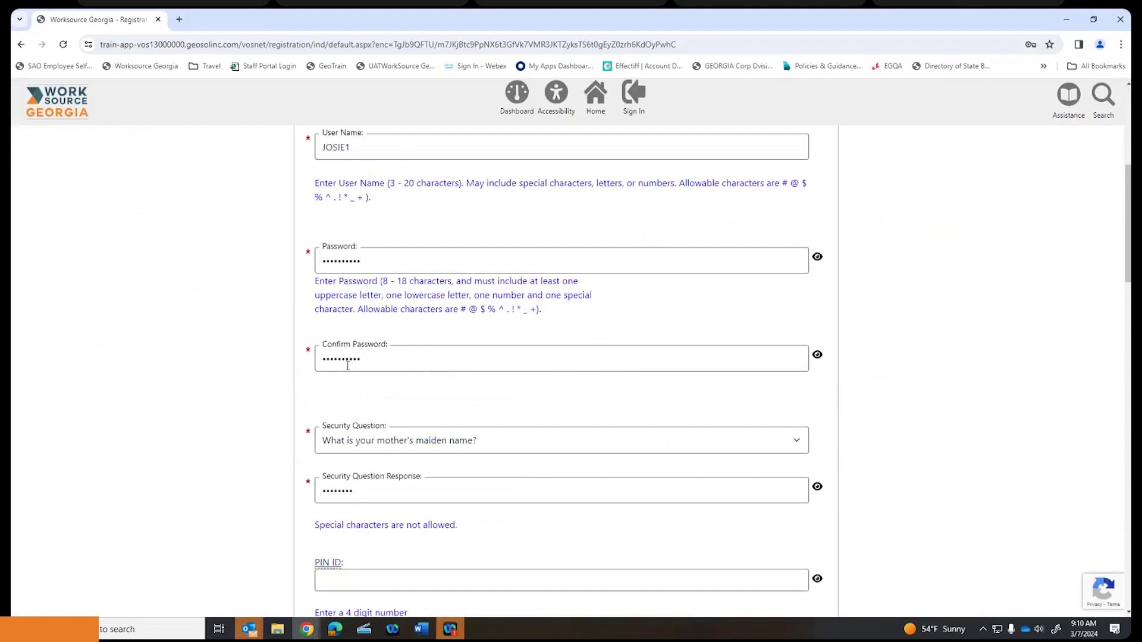
double_click(370, 359)
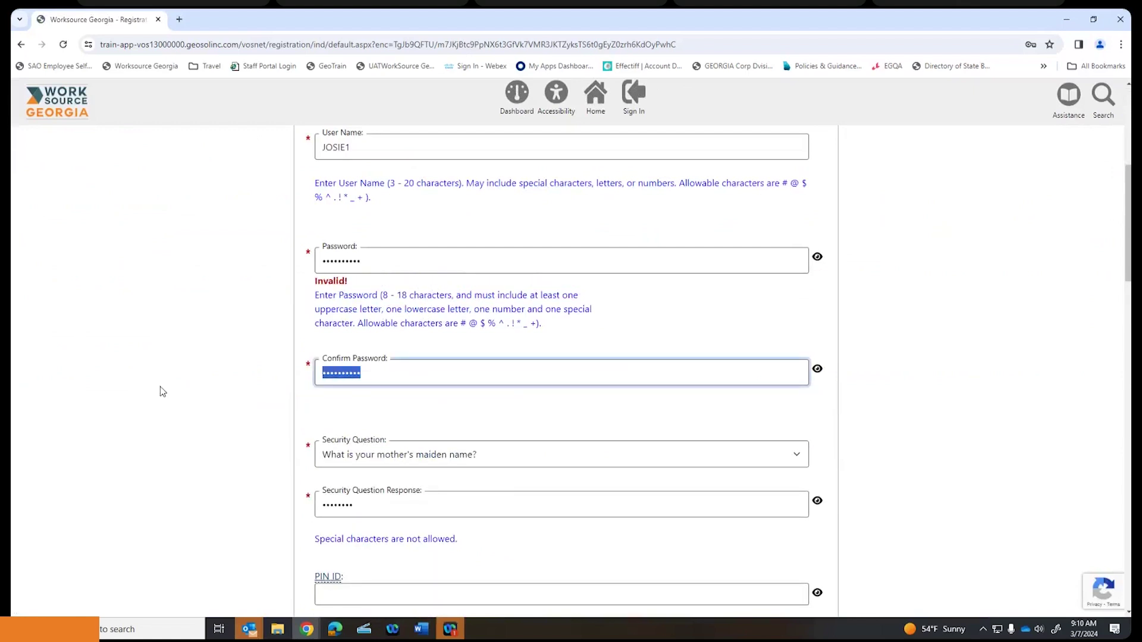
text(********)
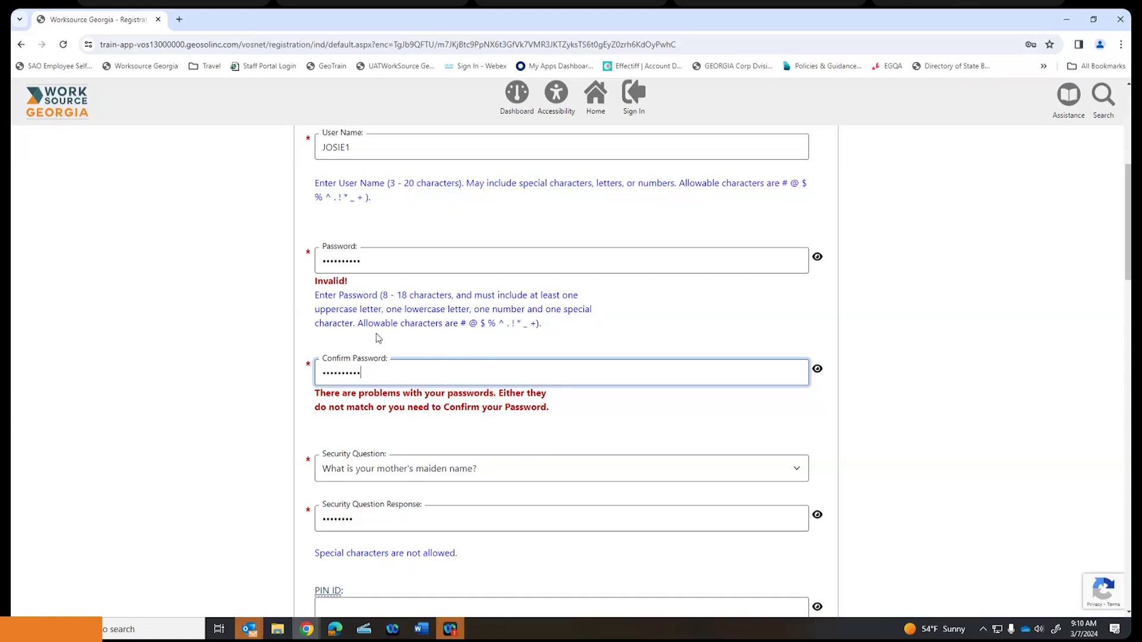
click(816, 370)
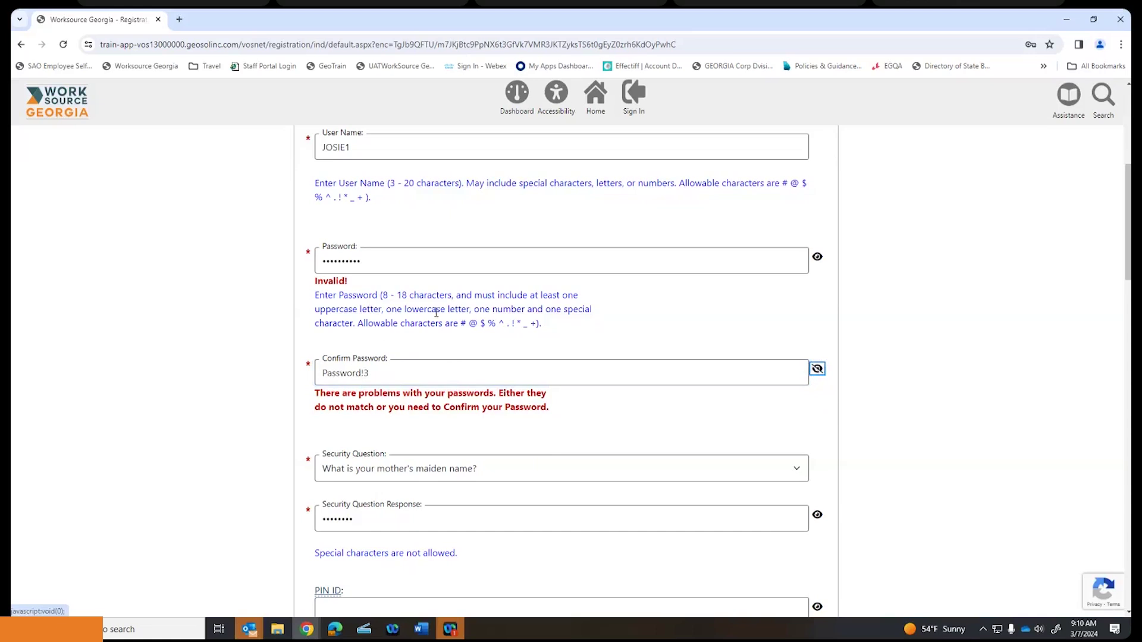
click(355, 260)
drag(354, 260, 209, 282)
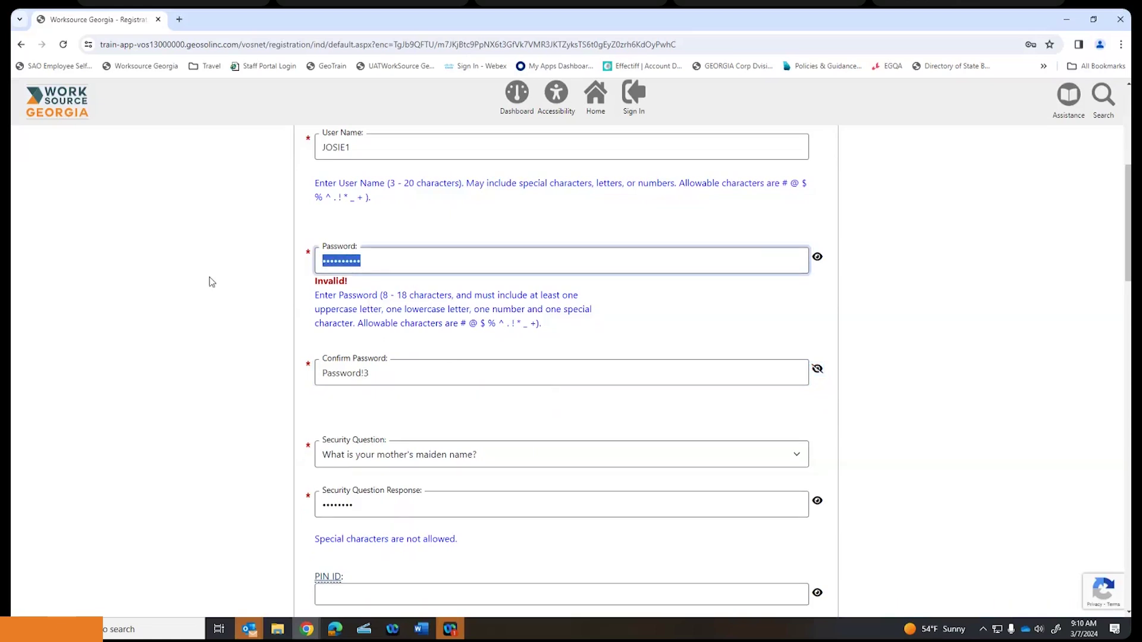
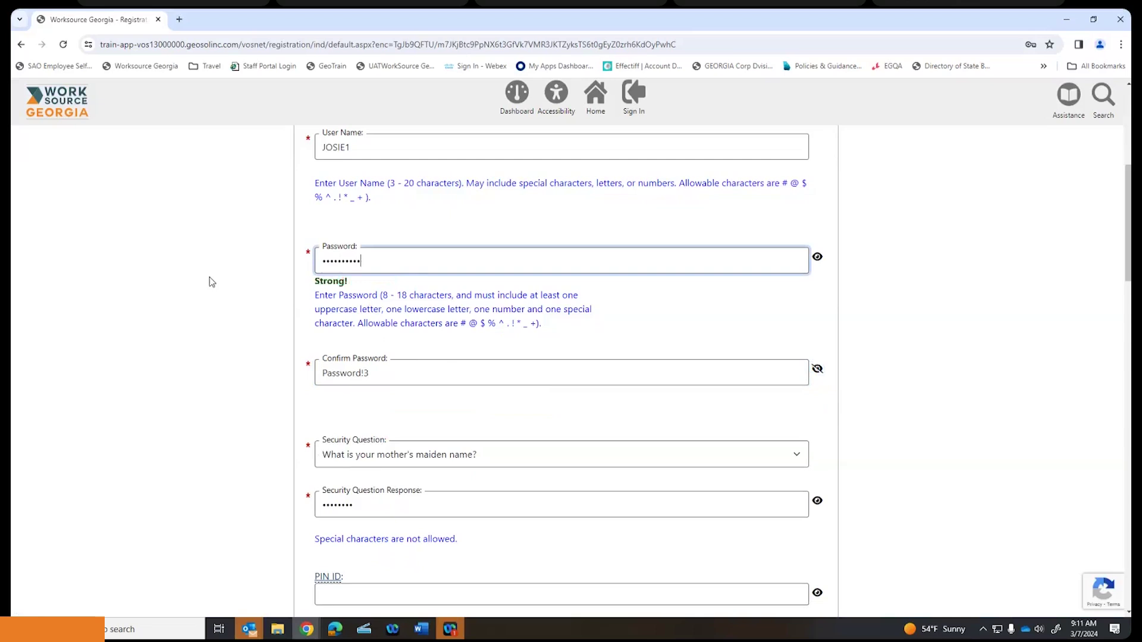
scroll(286, 316, down, 15)
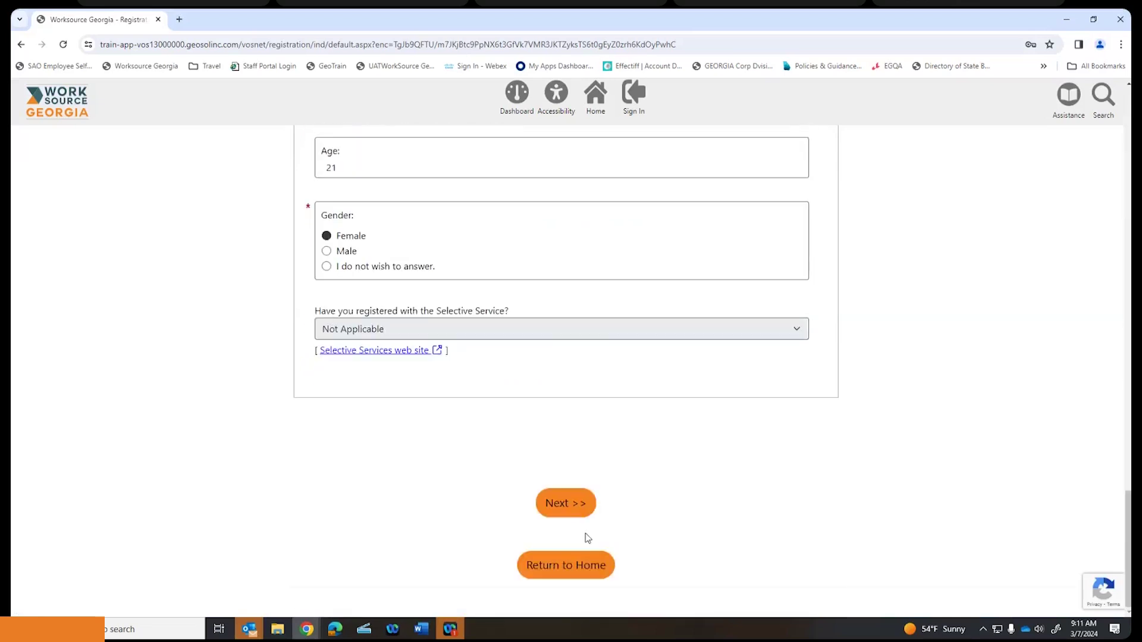
click(568, 502)
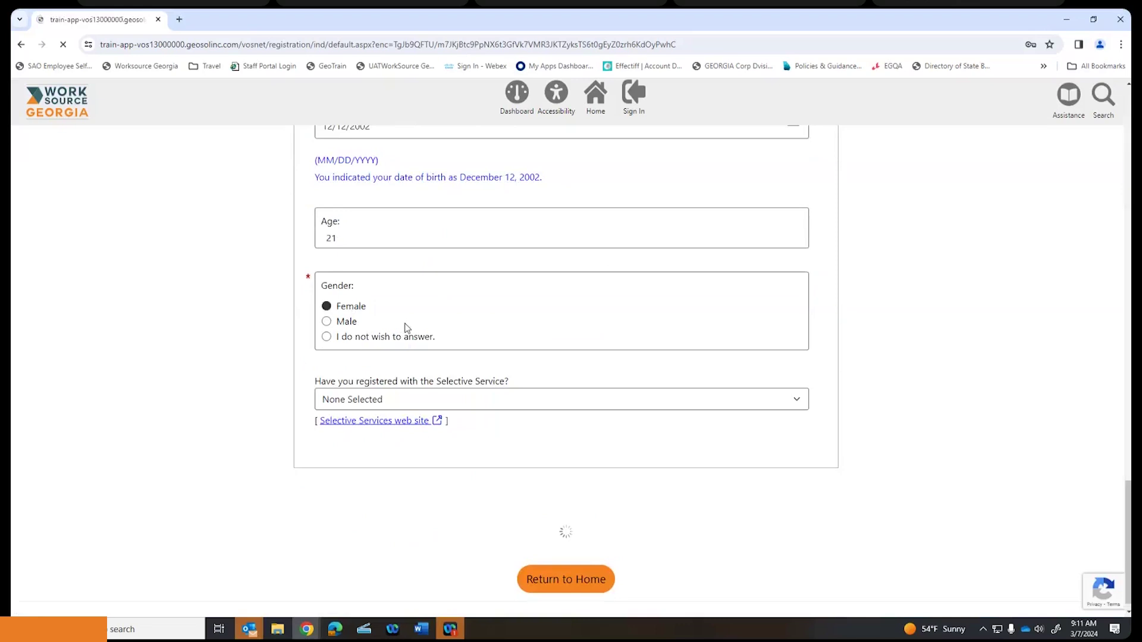
- Decline browser password saving, enter the registrant's first and last name, and submit
click(1018, 223)
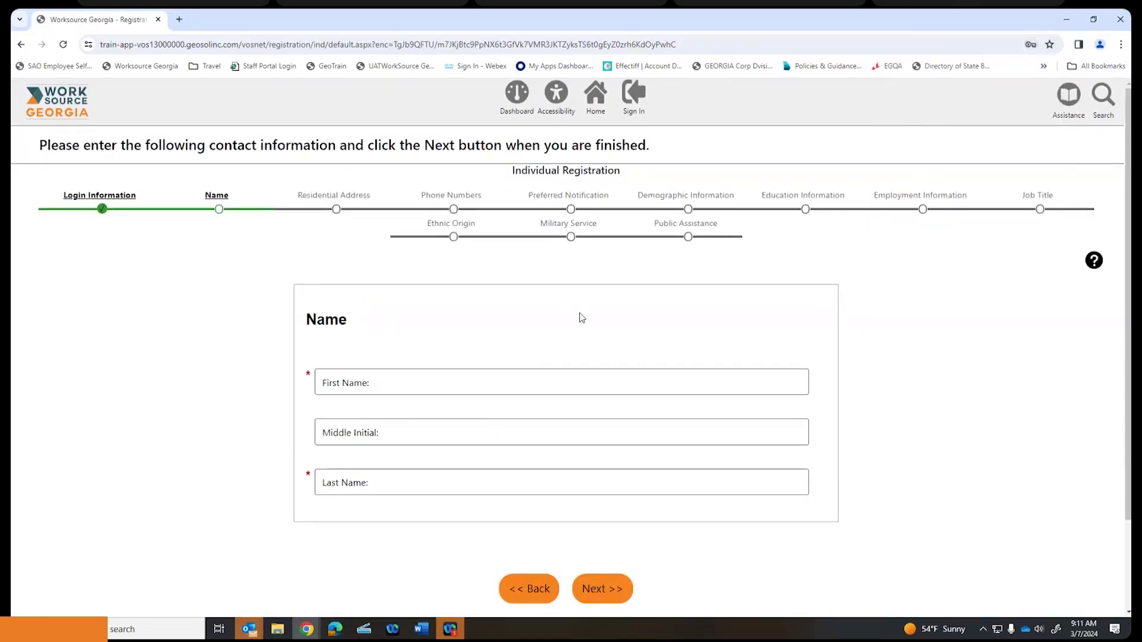
scroll(583, 315, down, 1)
click(456, 324)
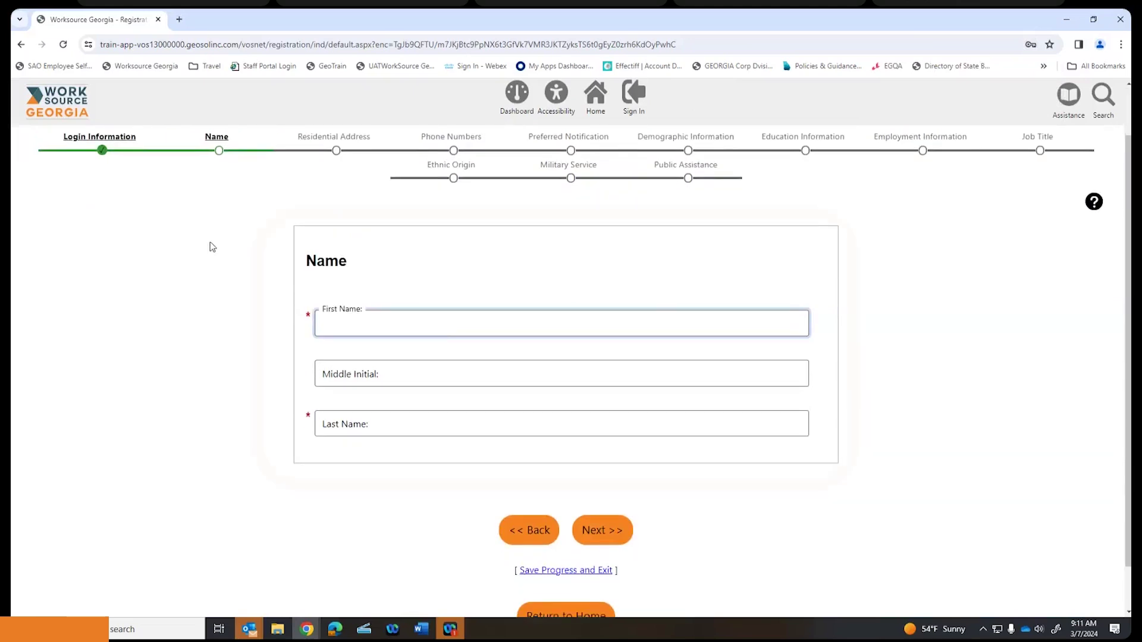
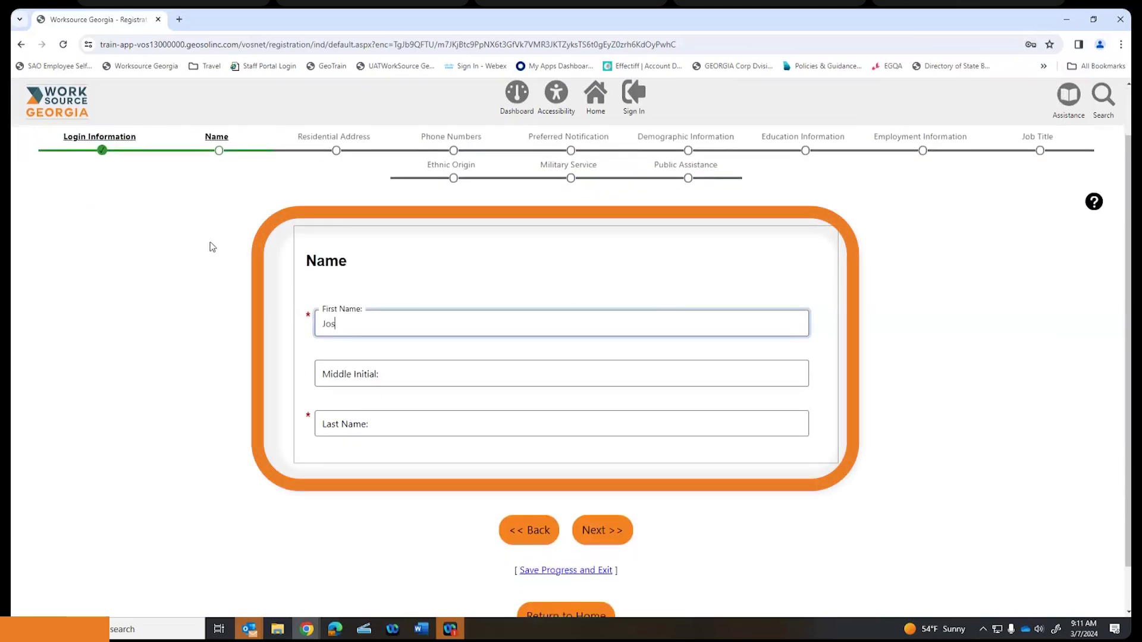
click(429, 427)
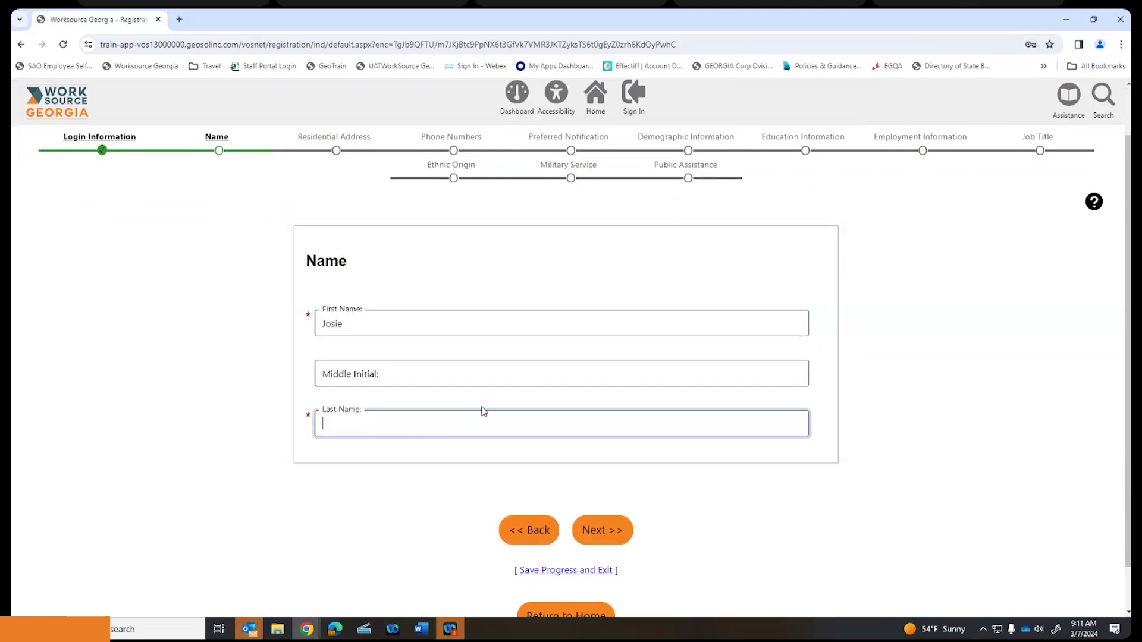
text(Belss)
key(BackSpace)
key(BackSpace)
text(lls)
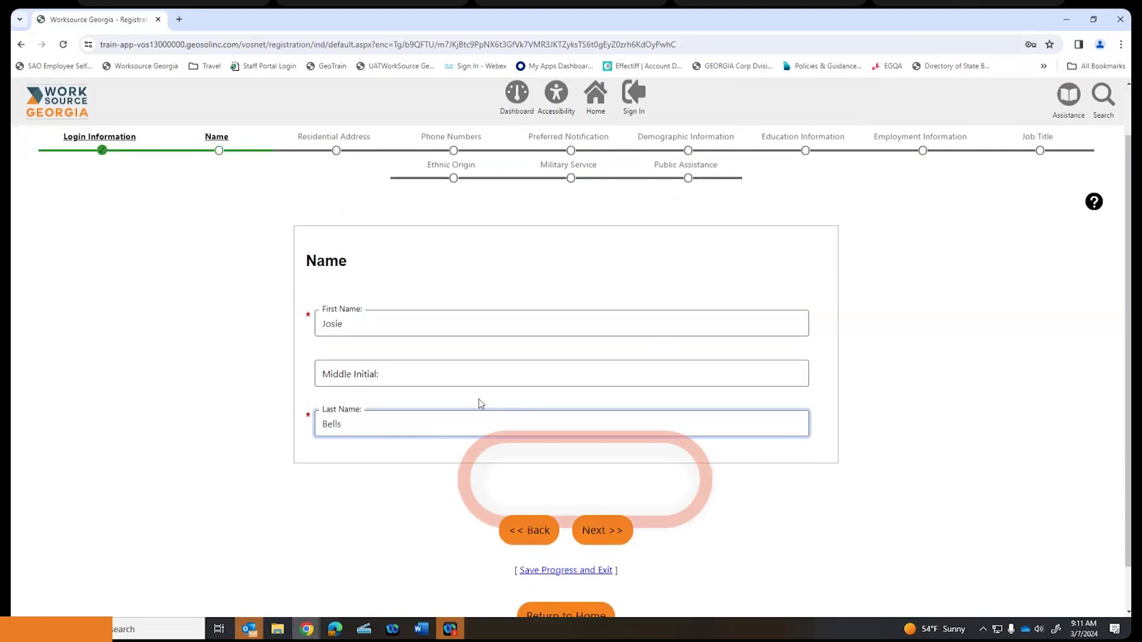
scroll(479, 403, down, 1)
click(612, 480)
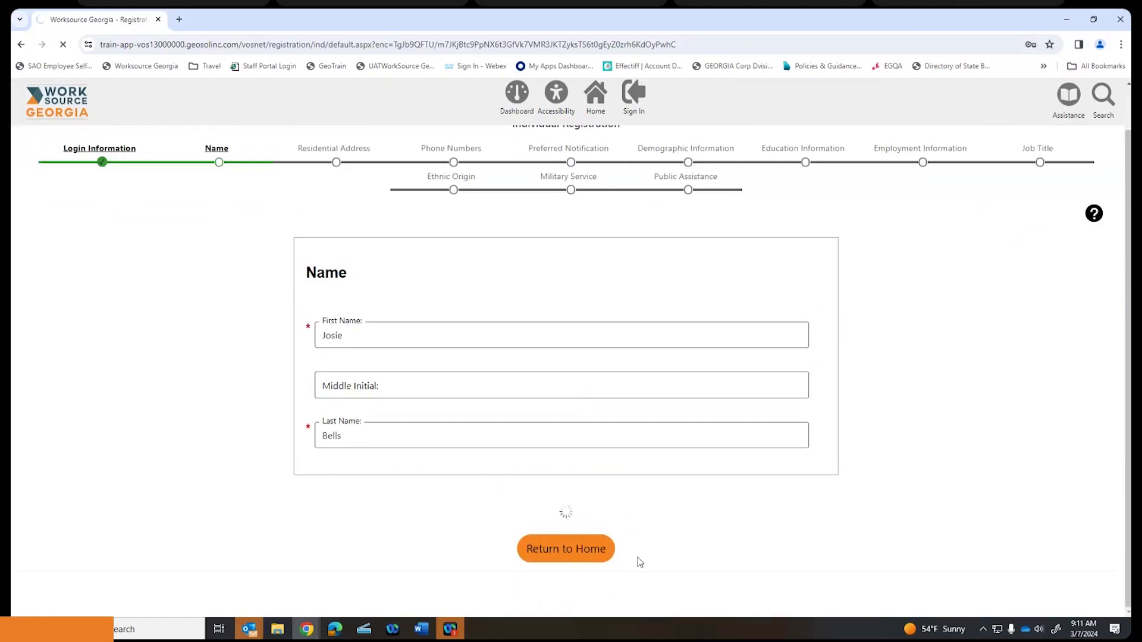
- Answer No to the homeless question after dismissing the homeless-address alert
scroll(580, 413, down, 1)
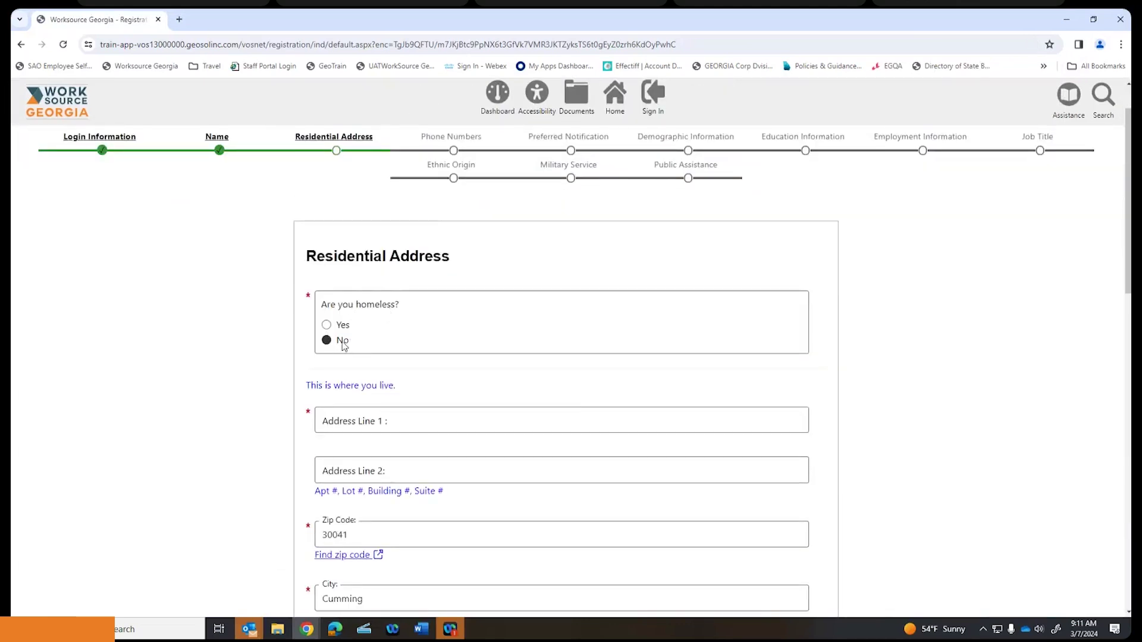
click(327, 326)
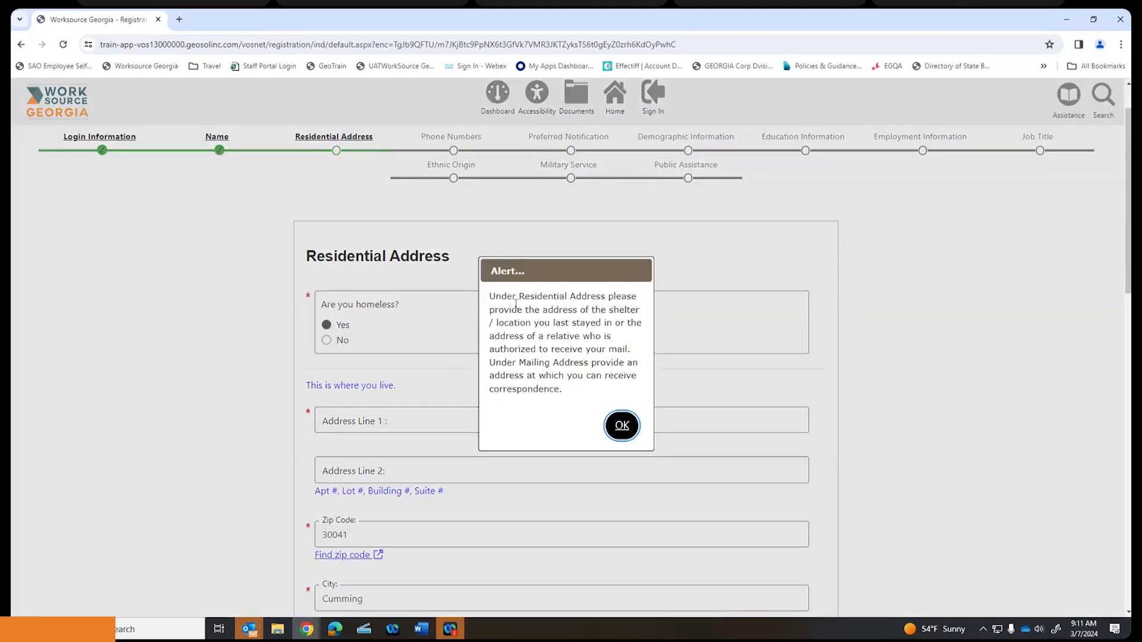
click(622, 425)
click(326, 341)
- Enter the street address in Address Line 1, reuse it as the mailing address, and submit
scroll(479, 328, down, 2)
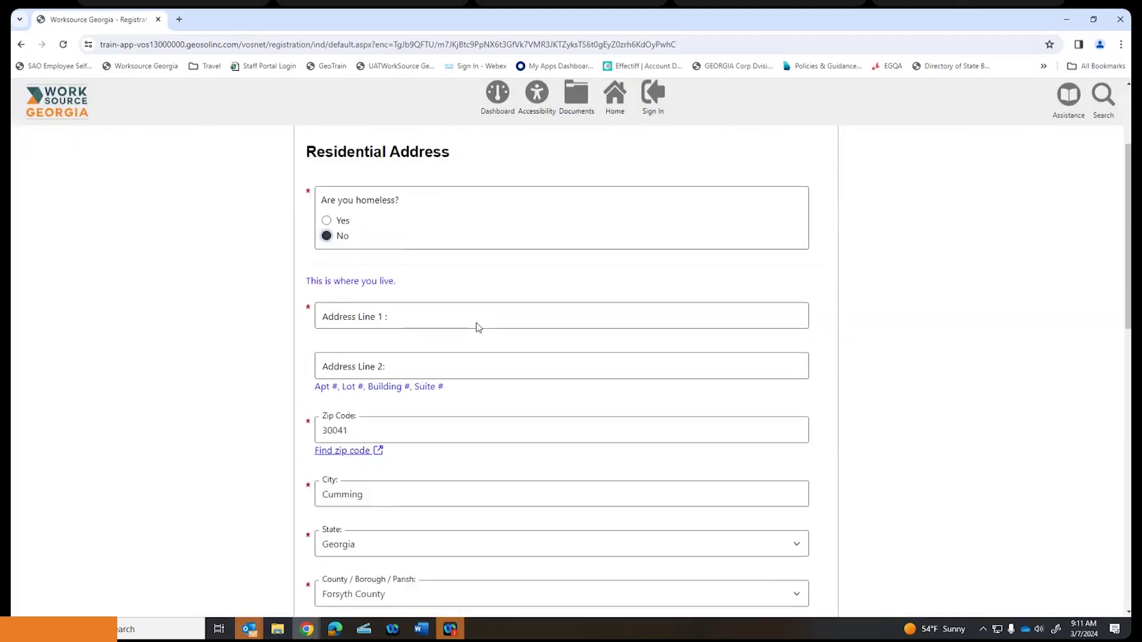
click(458, 301)
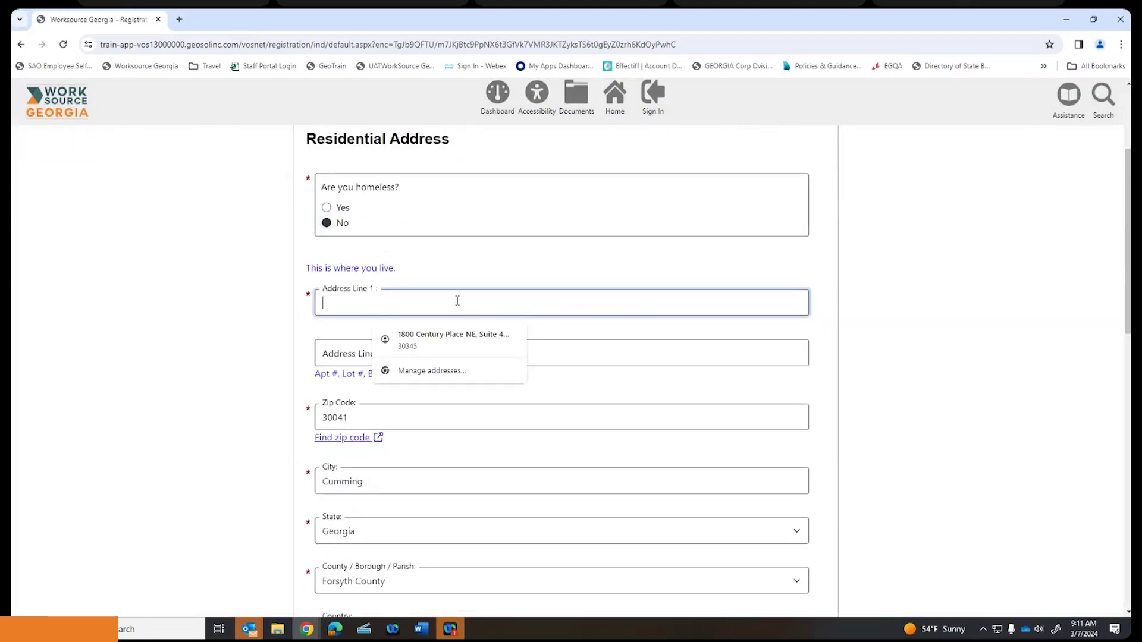
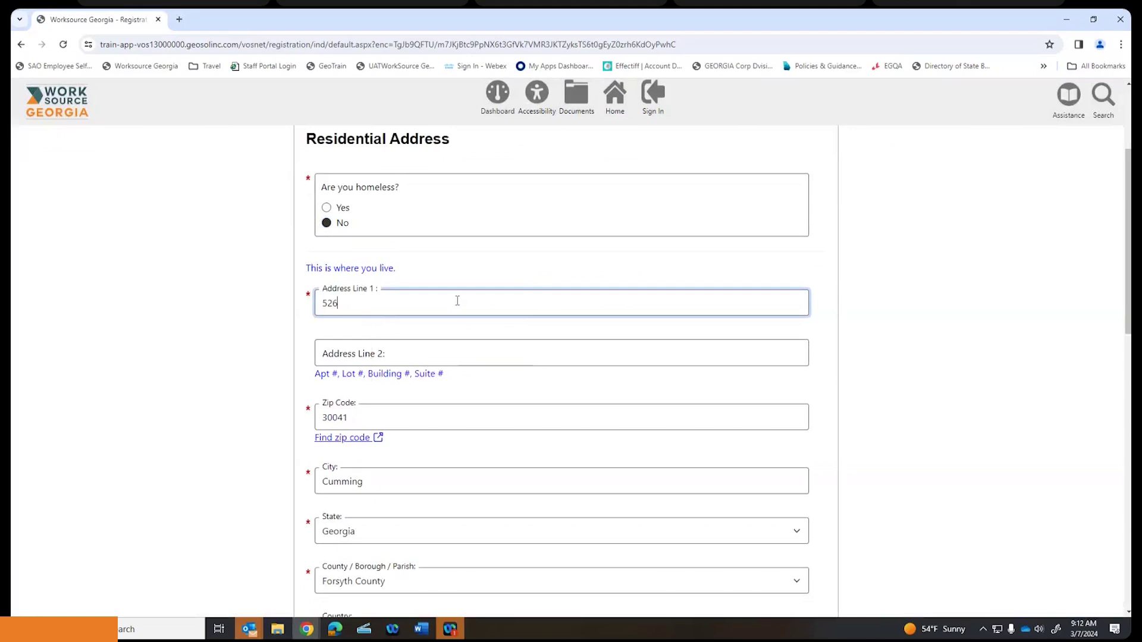
scroll(446, 369, down, 1)
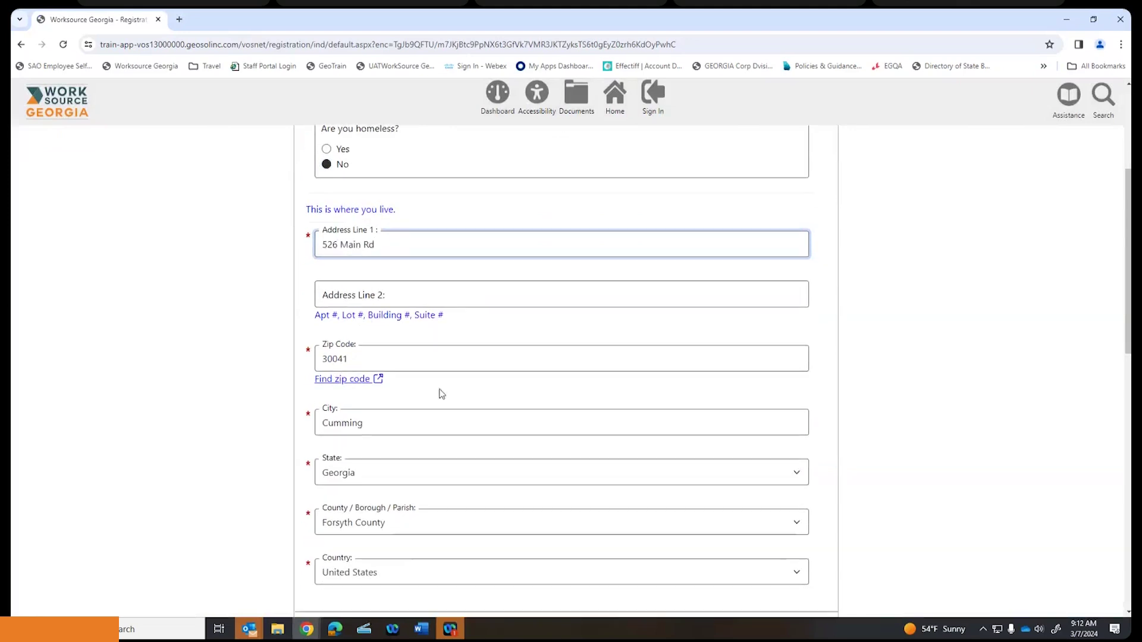
scroll(387, 452, down, 2)
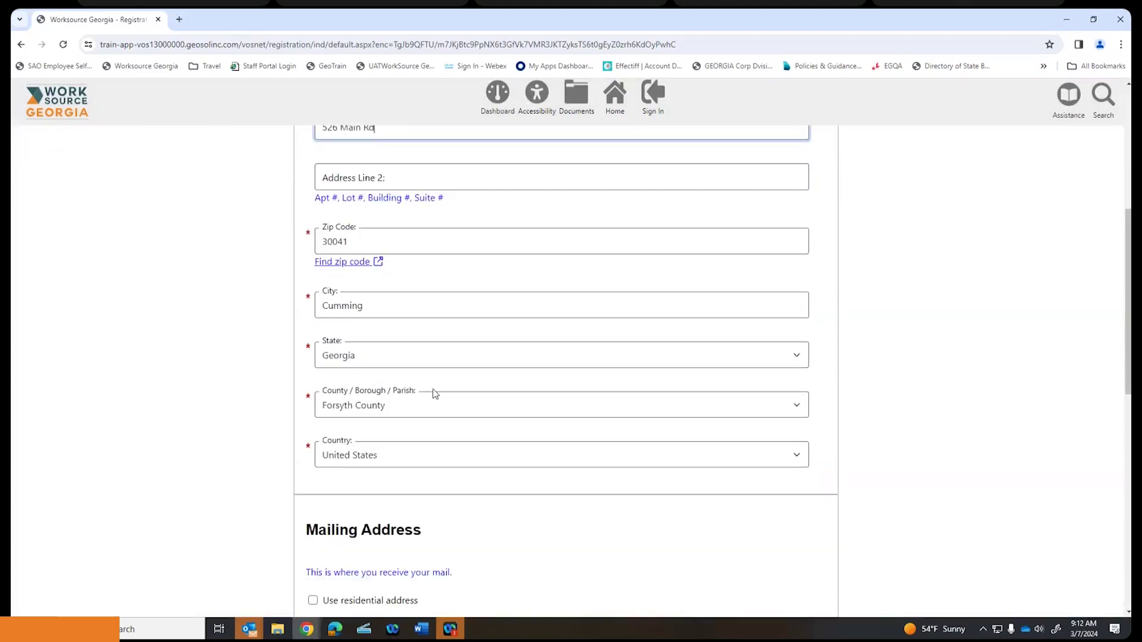
scroll(434, 393, down, 6)
scroll(431, 387, up, 3)
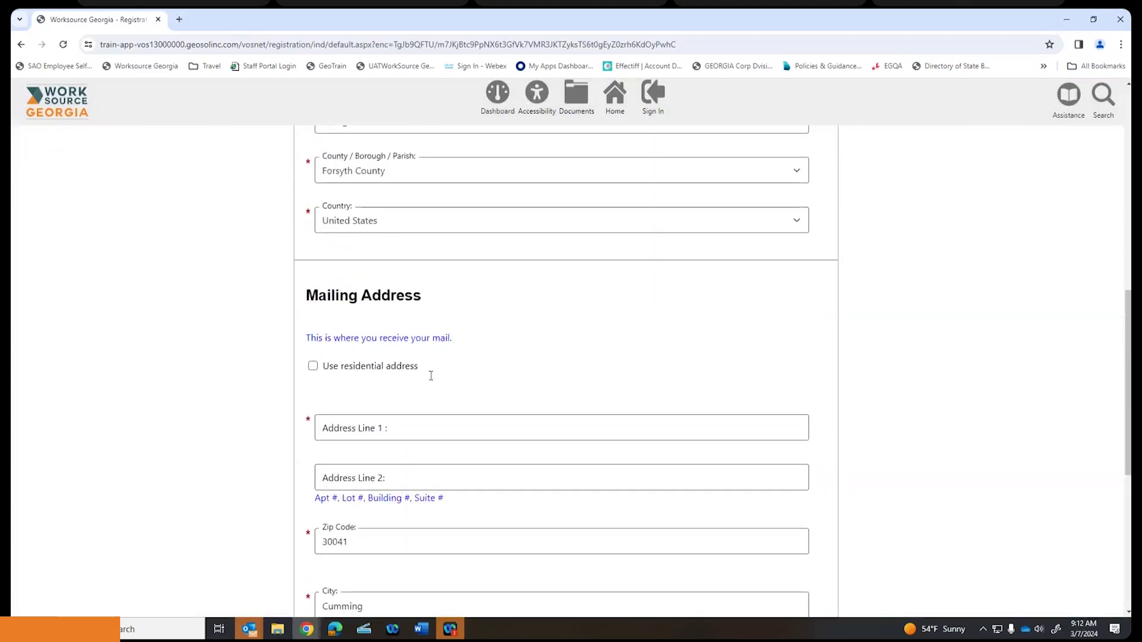
scroll(431, 376, up, 9)
scroll(429, 375, down, 10)
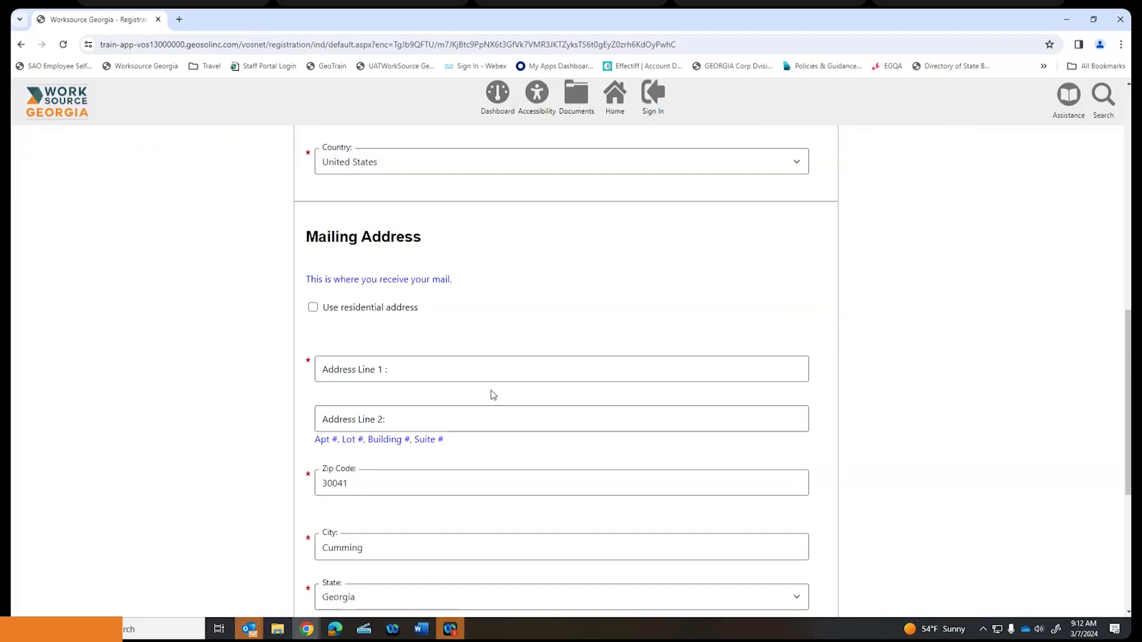
click(313, 308)
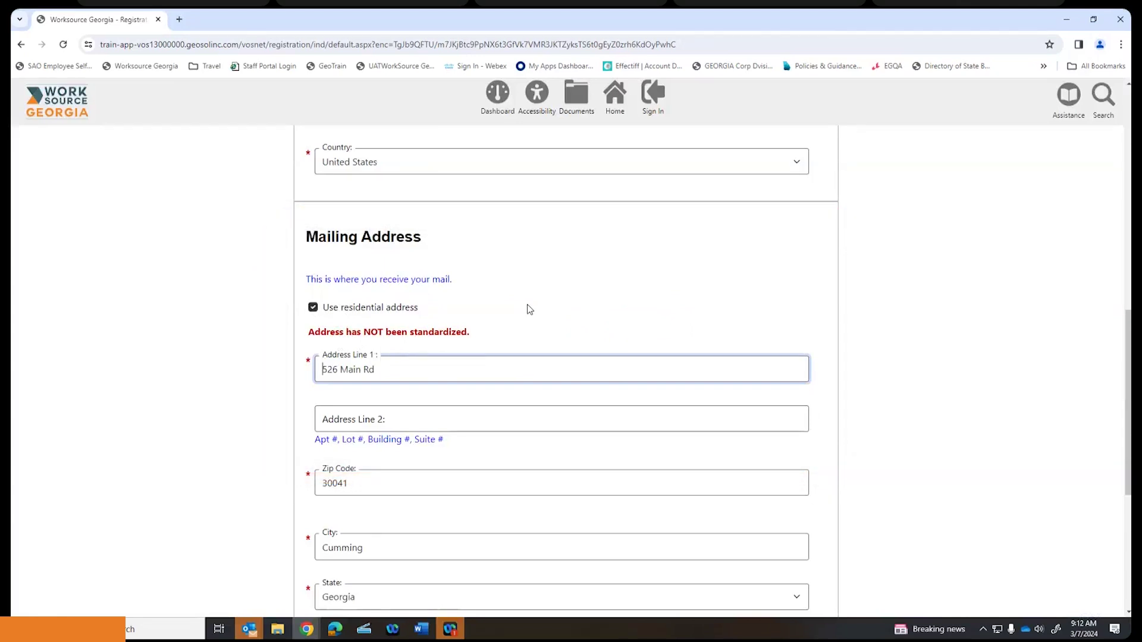
scroll(530, 308, down, 5)
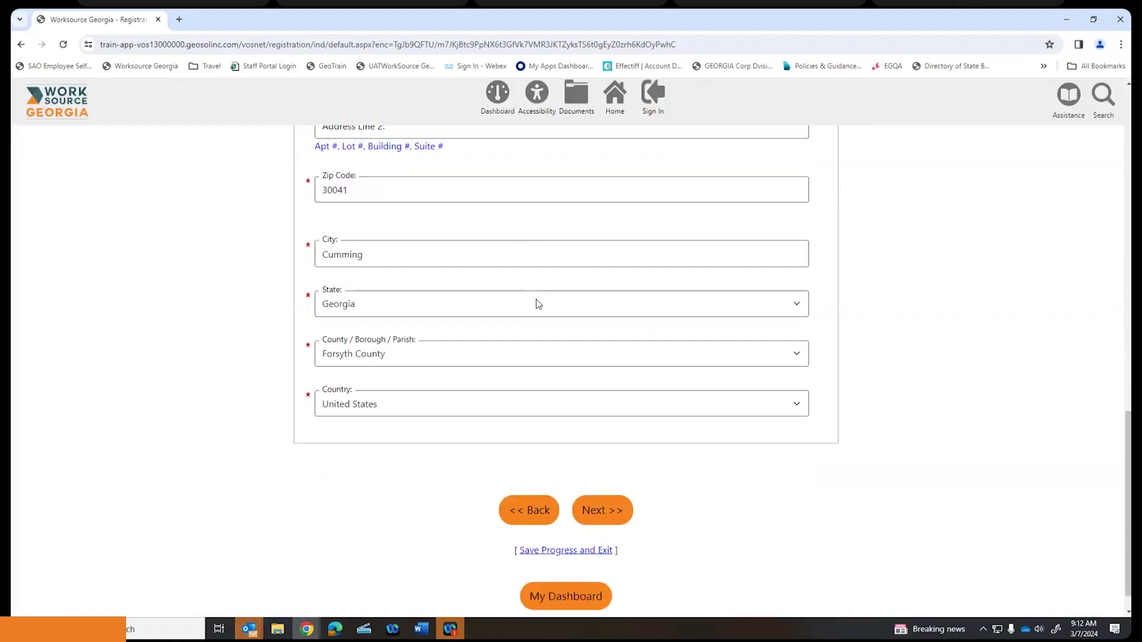
click(621, 510)
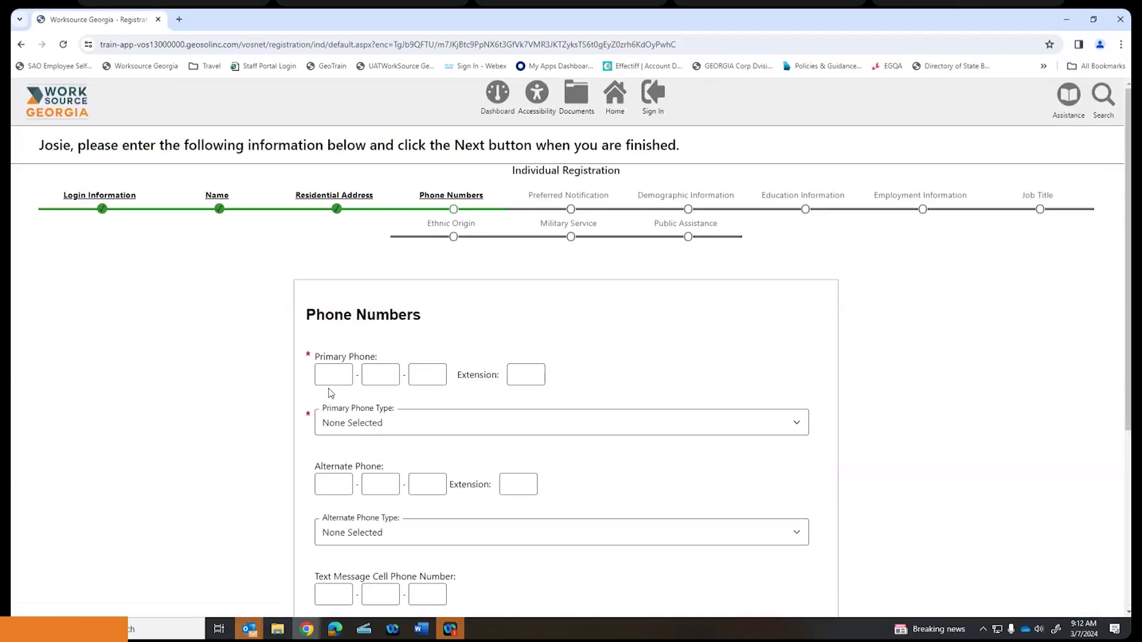
- Enter the primary phone number with type Cell/Mobile Phone and submit the step
click(332, 372)
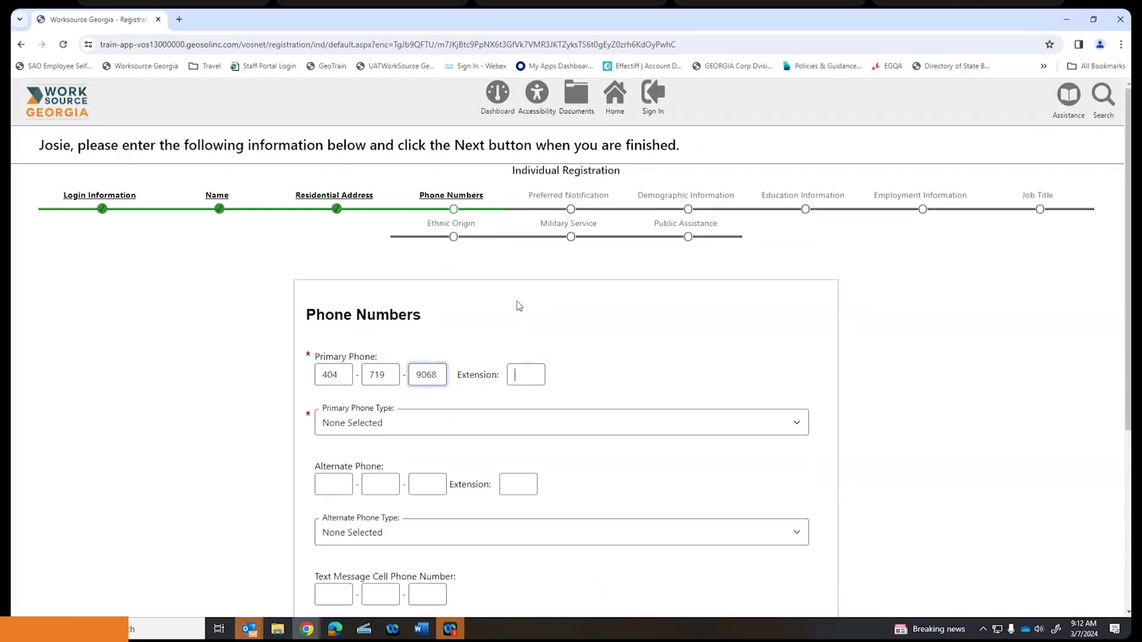
key(Tab)
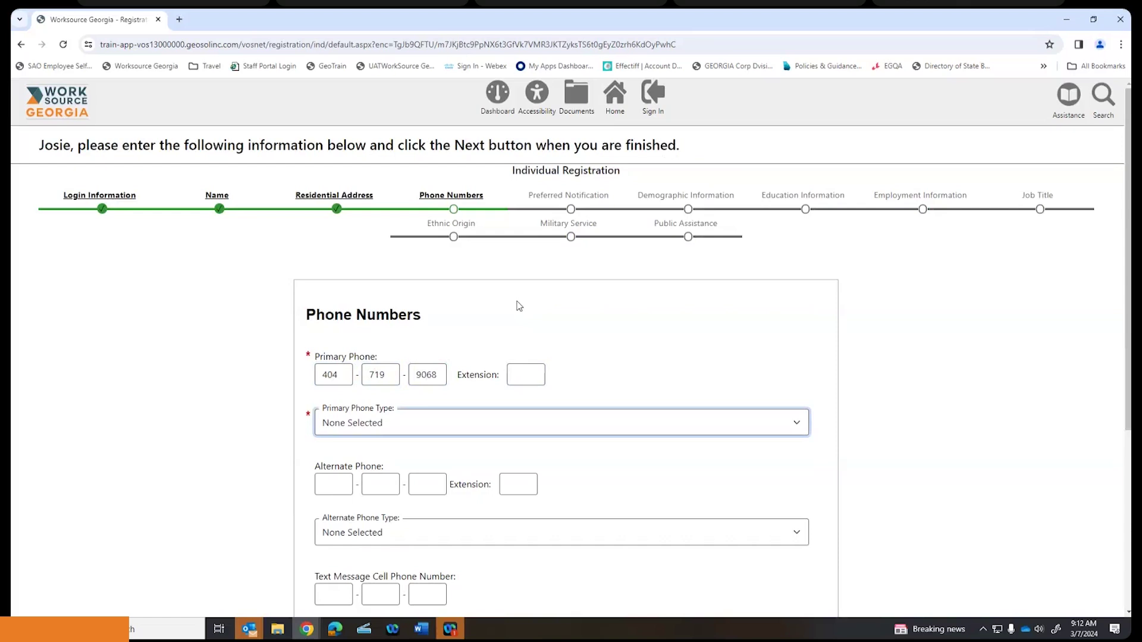
click(797, 424)
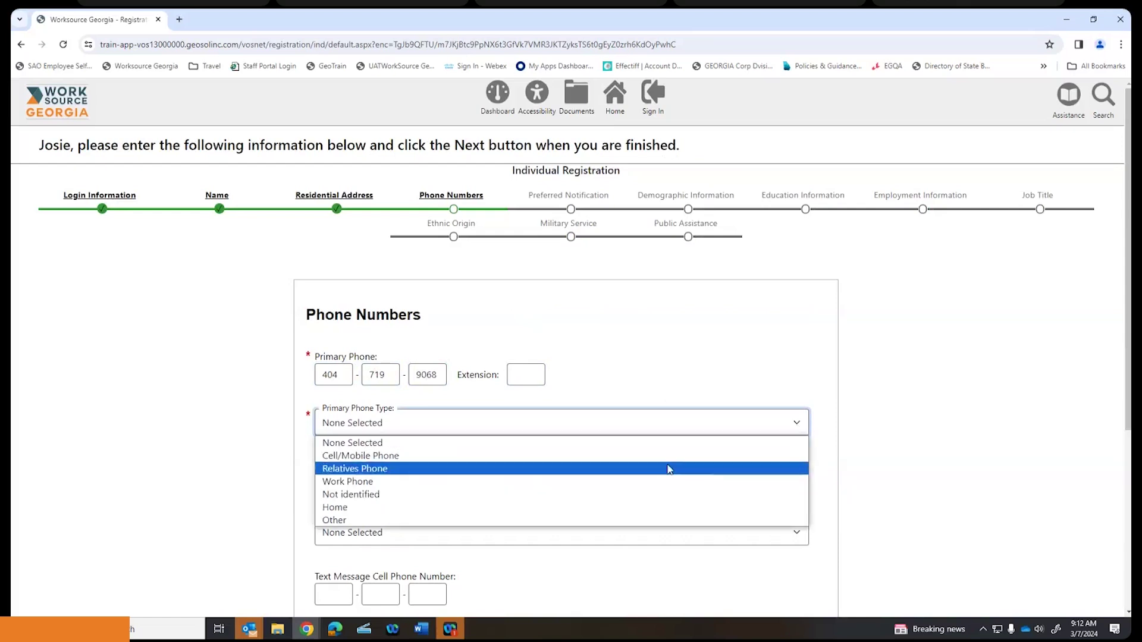
click(667, 457)
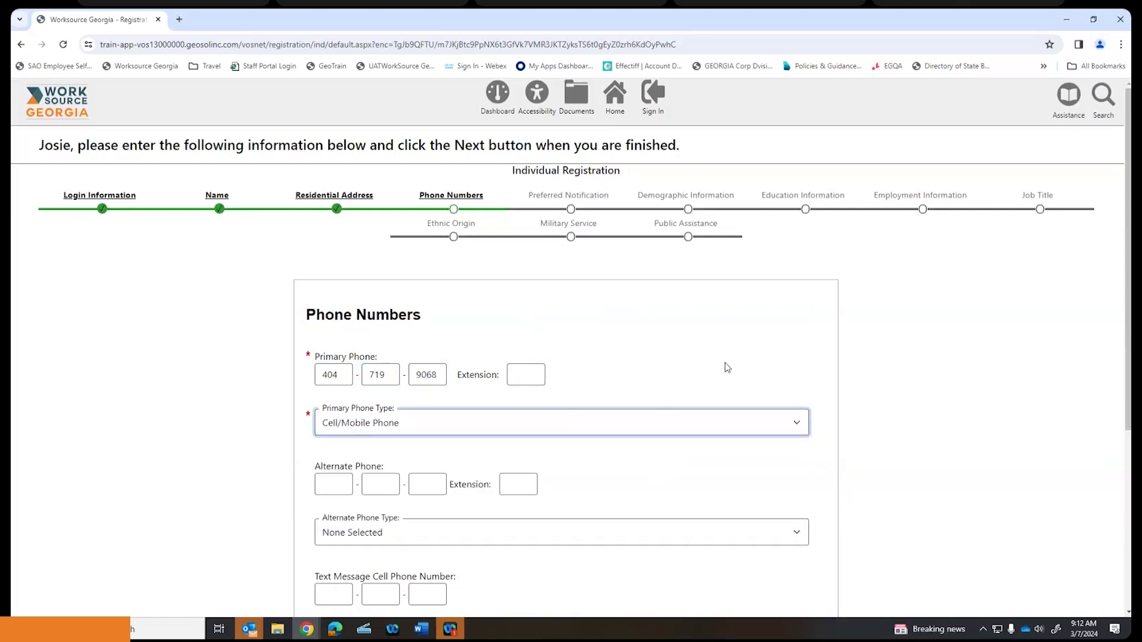
scroll(694, 351, down, 2)
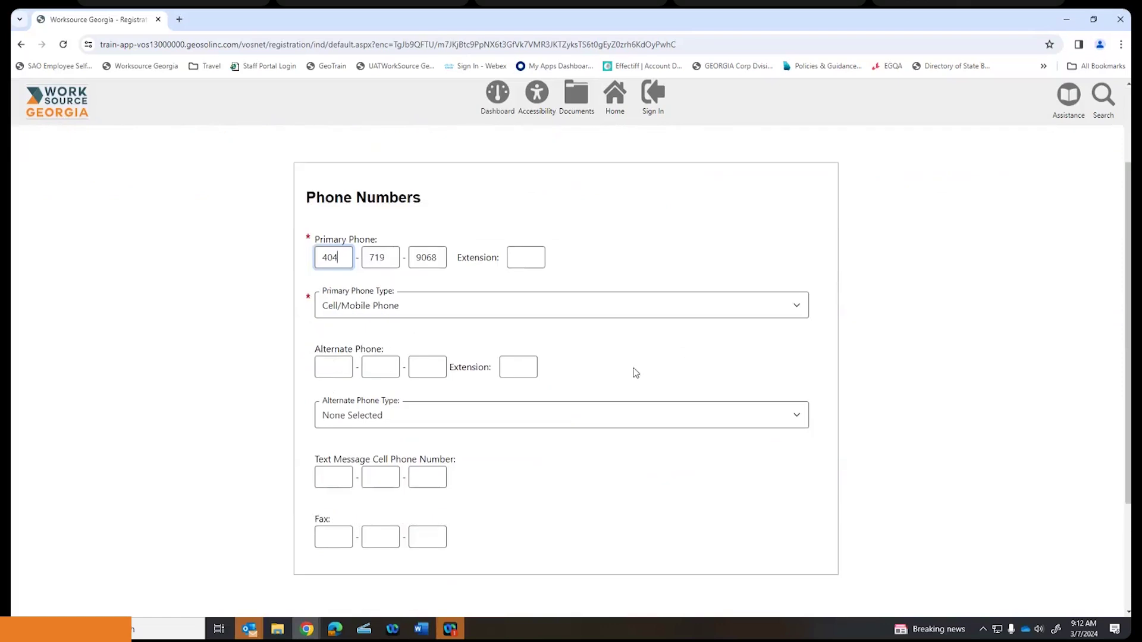
scroll(634, 373, down, 1)
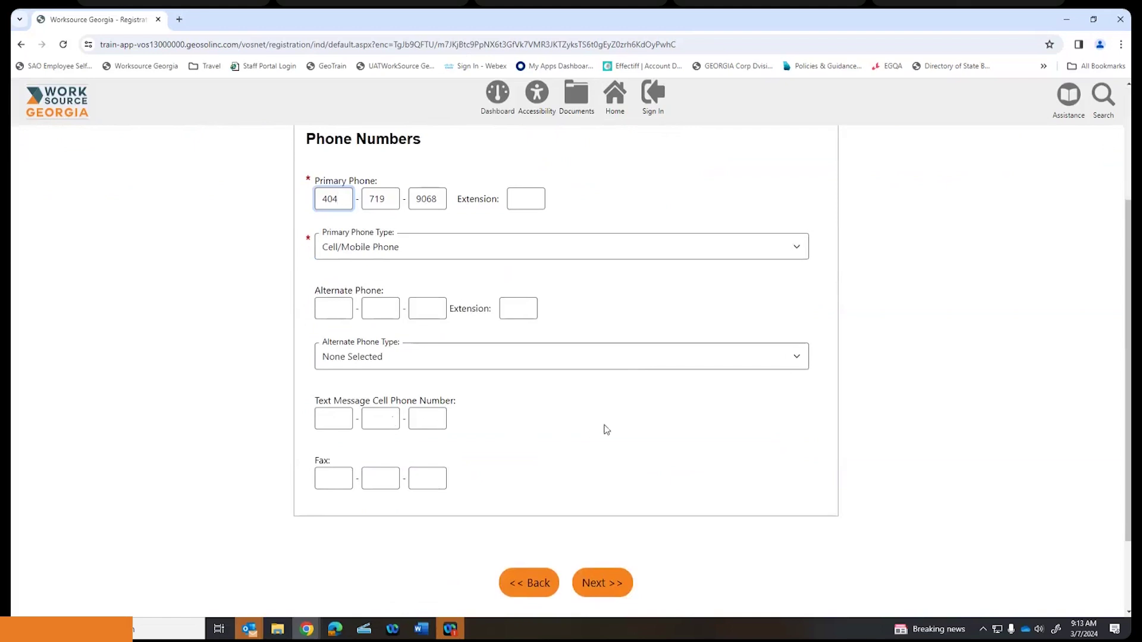
scroll(579, 436, down, 1)
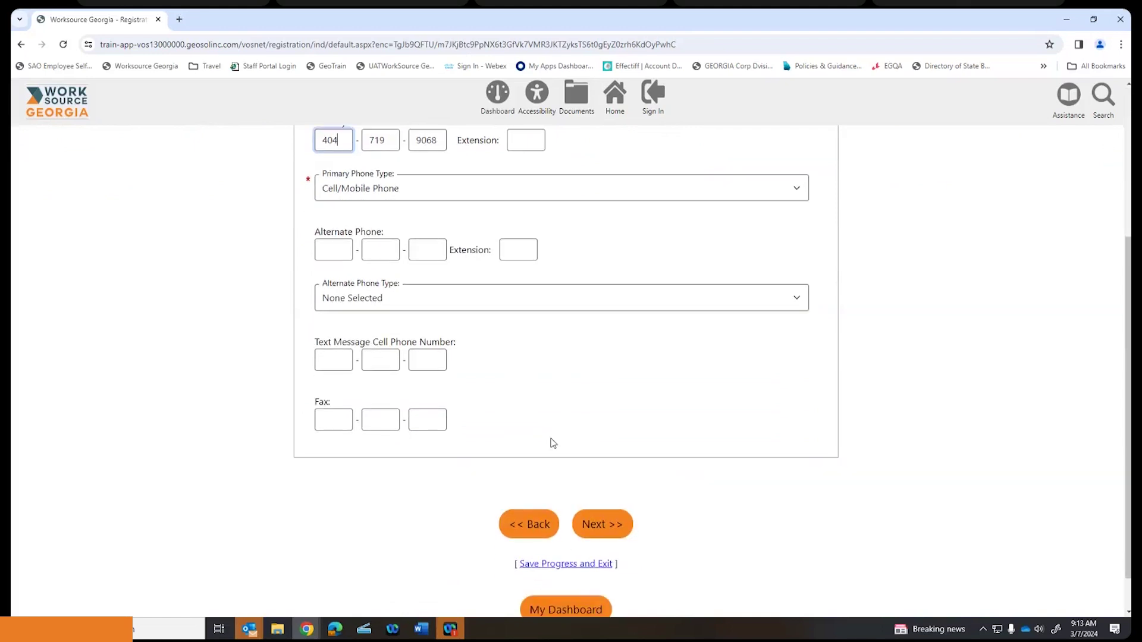
click(598, 523)
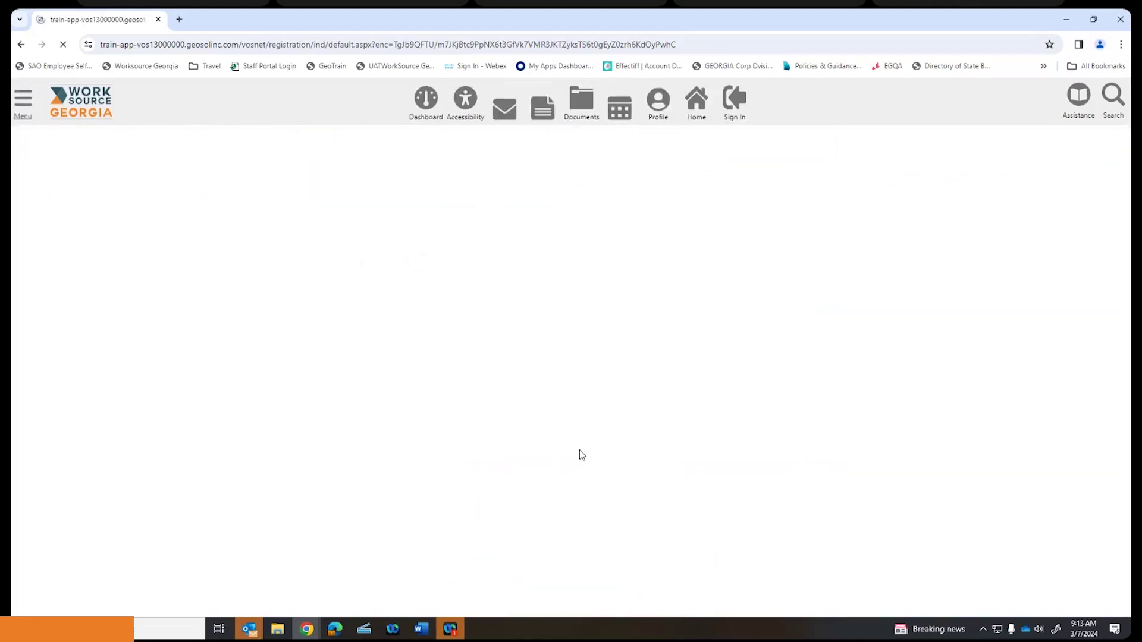
- Set the notification method to Internal Message and site access to Home, then submit
click(800, 375)
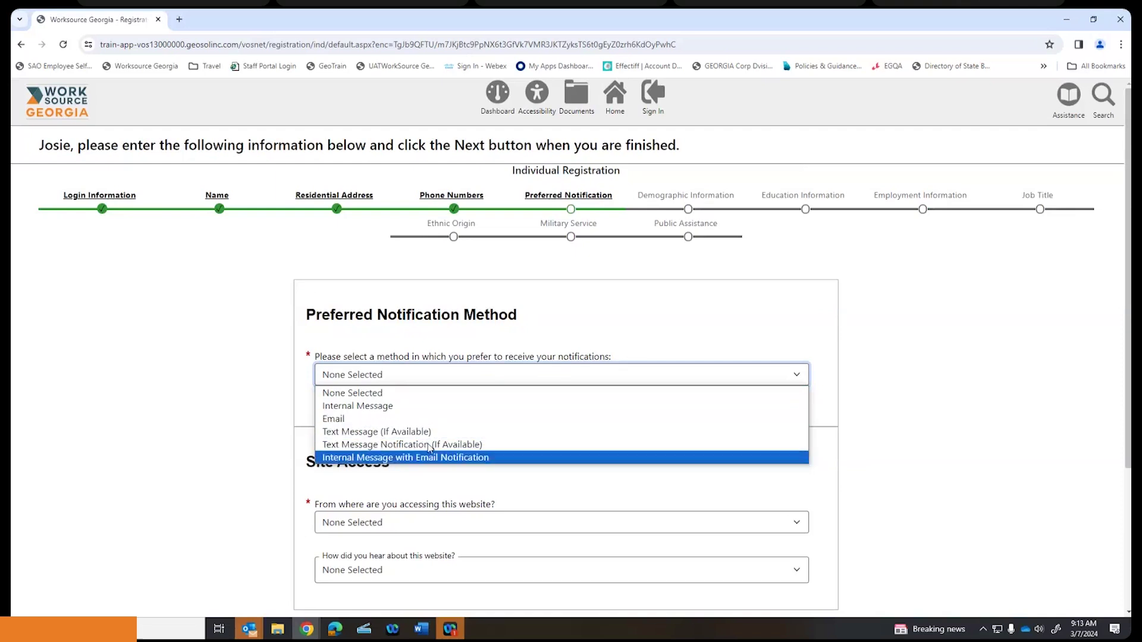
click(426, 407)
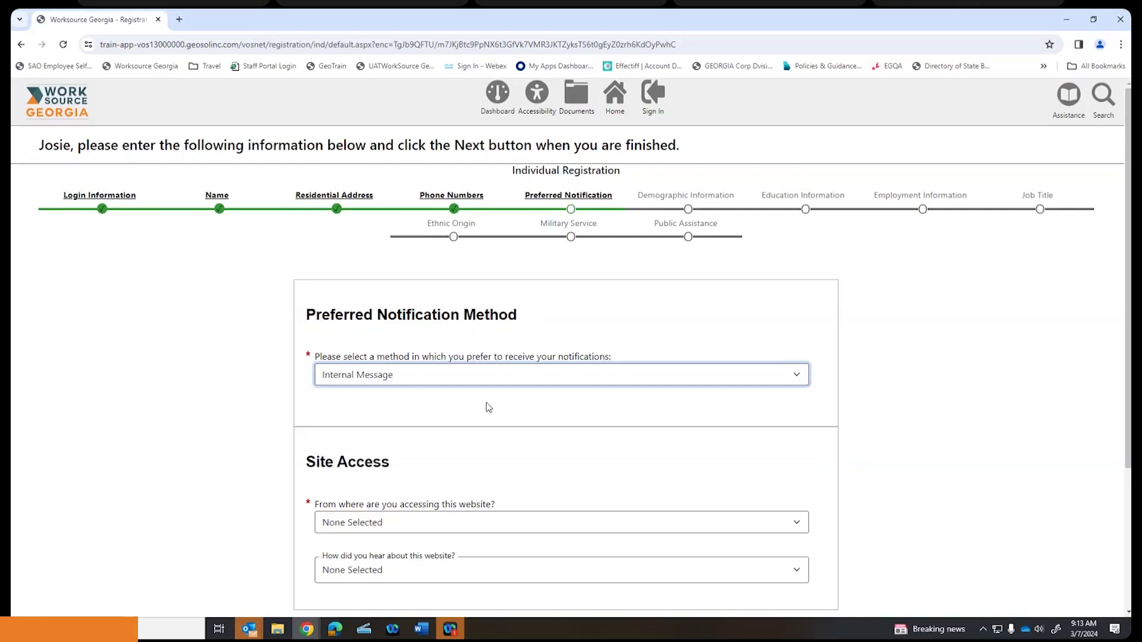
scroll(489, 407, down, 2)
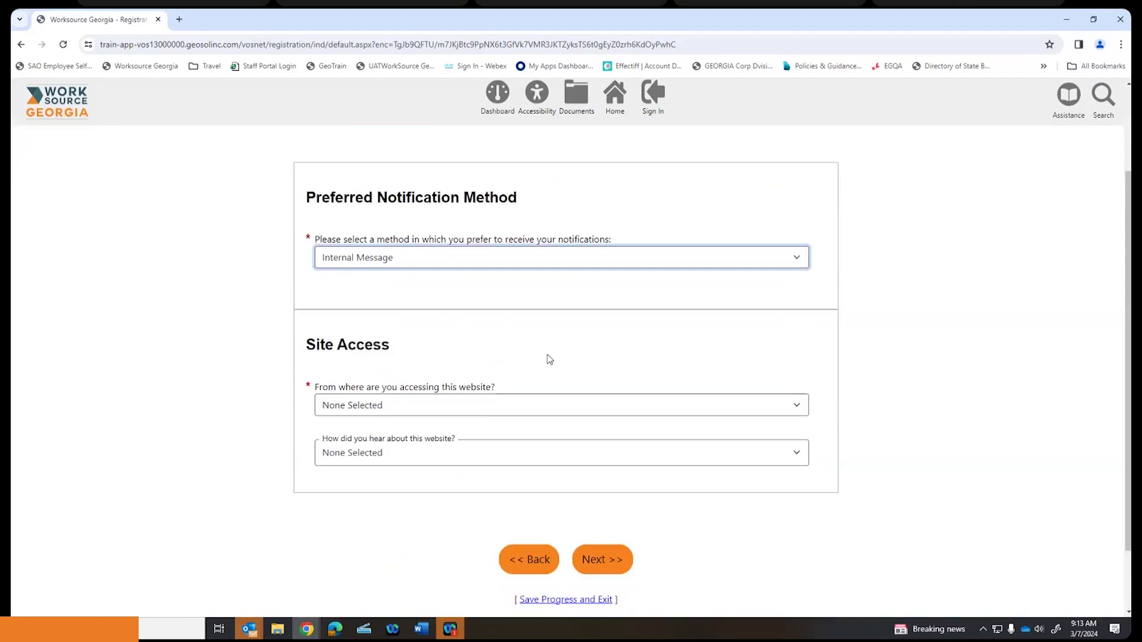
click(792, 408)
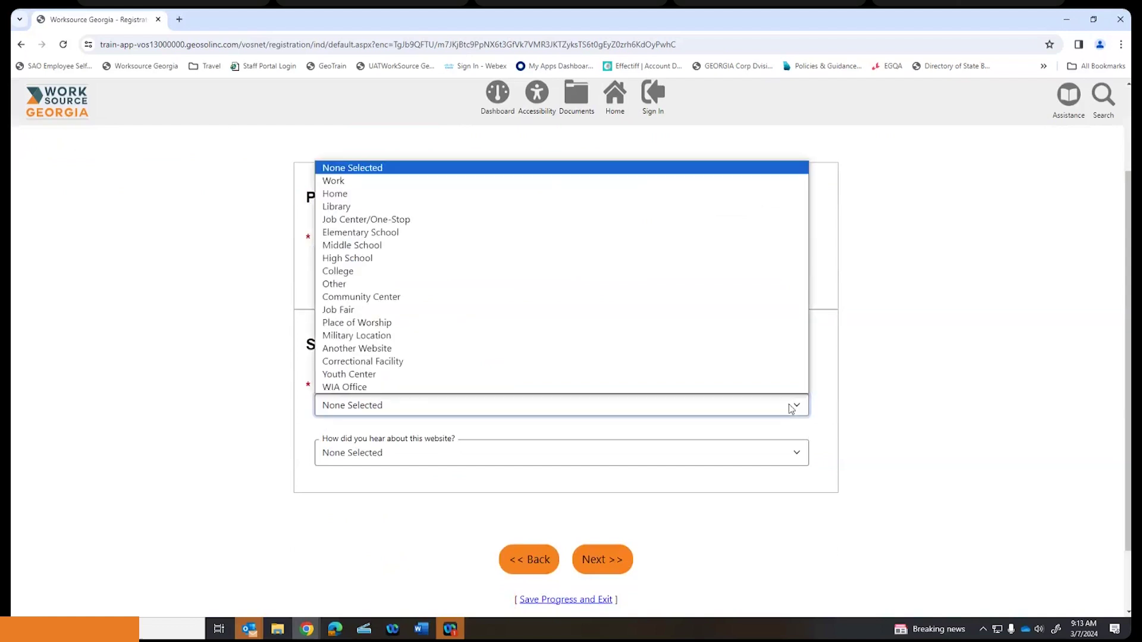
click(445, 194)
scroll(636, 268, down, 2)
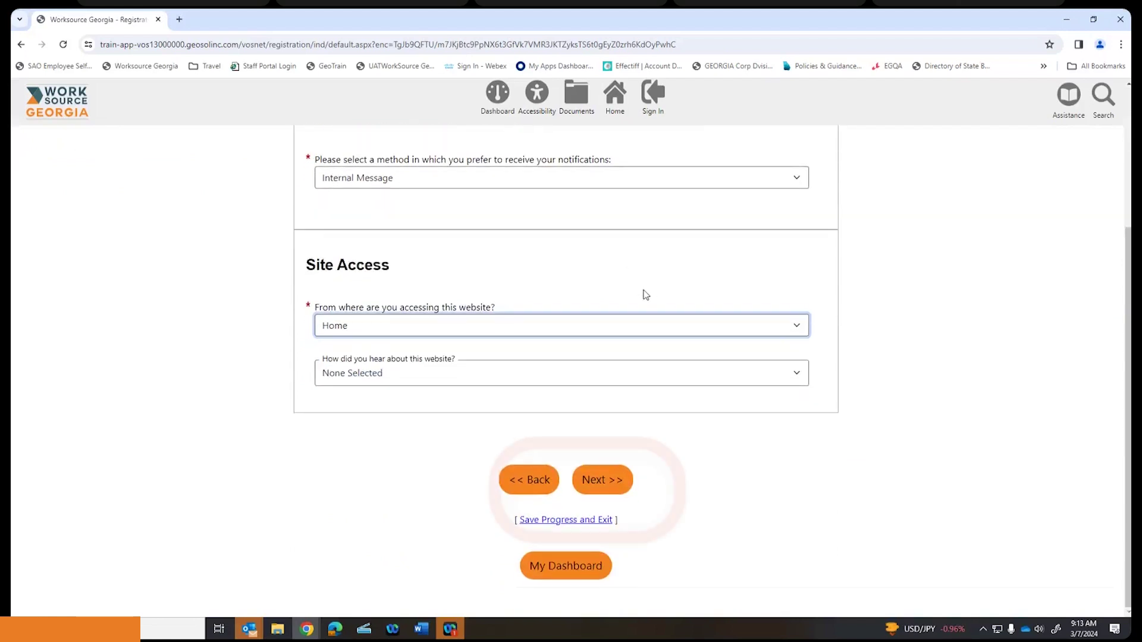
click(595, 480)
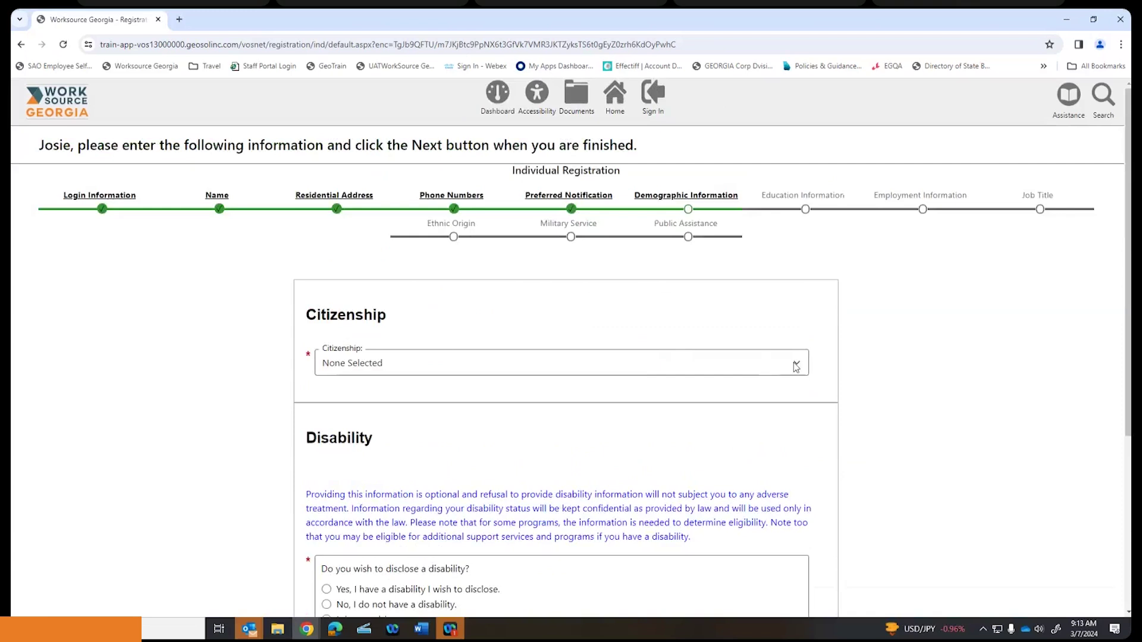
- Set citizenship to Citizen of U.S. or U.S. Territory
click(794, 367)
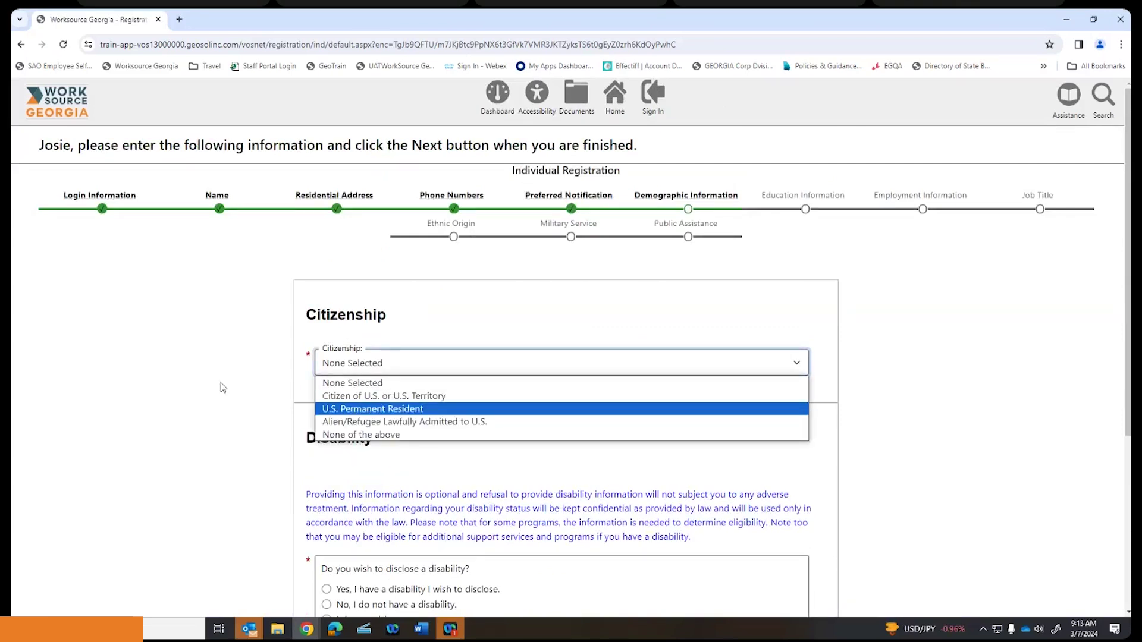
click(423, 409)
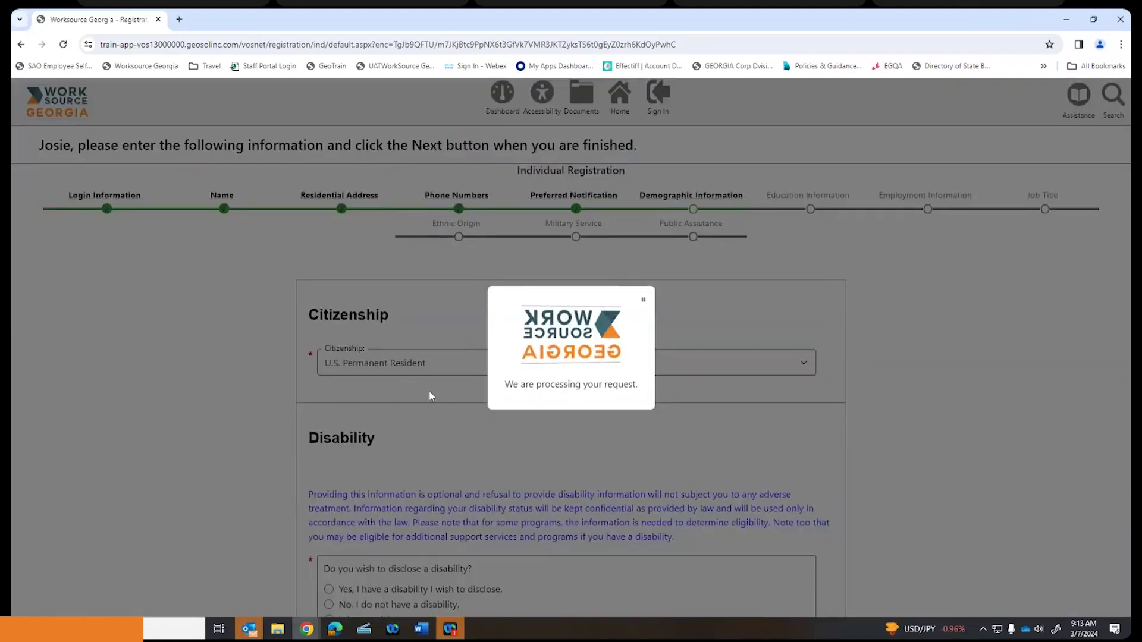
scroll(407, 376, down, 1)
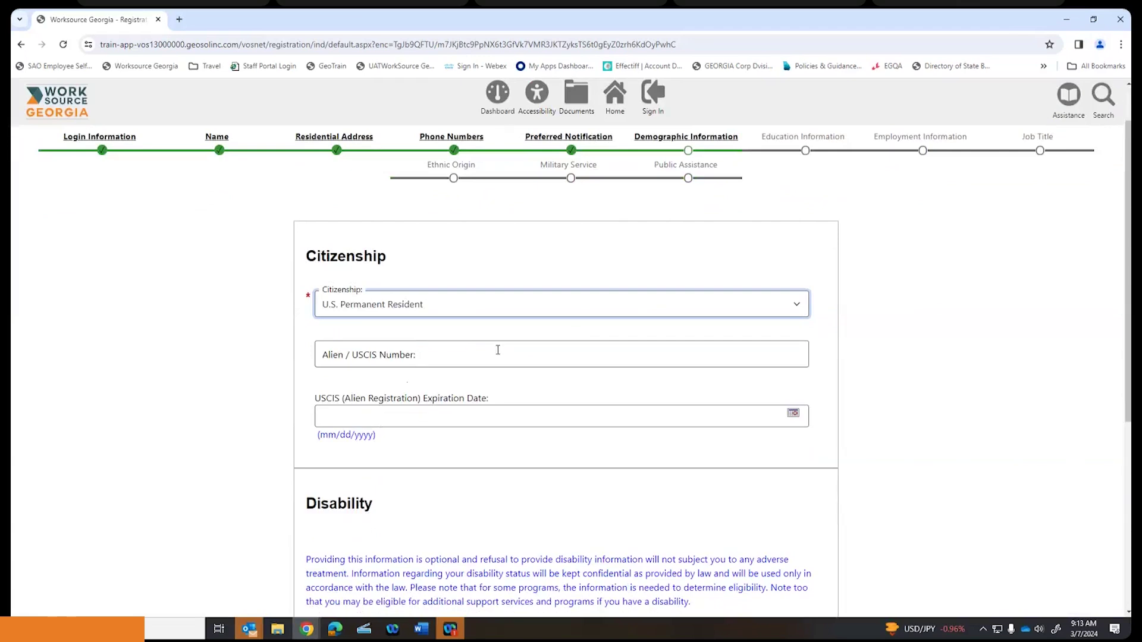
click(798, 308)
click(443, 347)
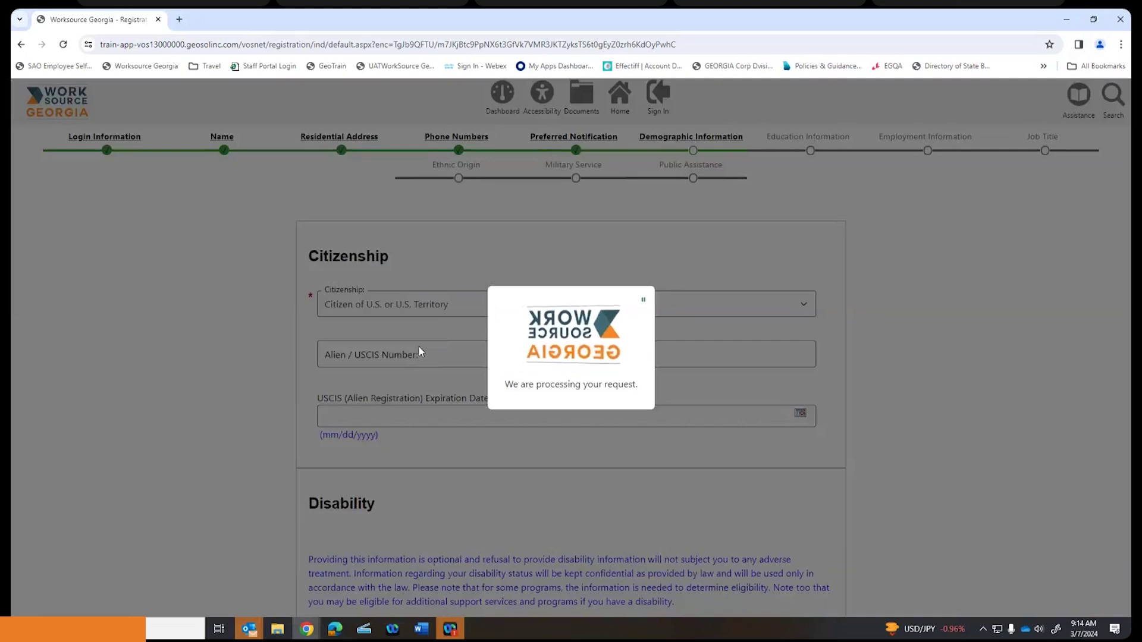
scroll(416, 351, down, 3)
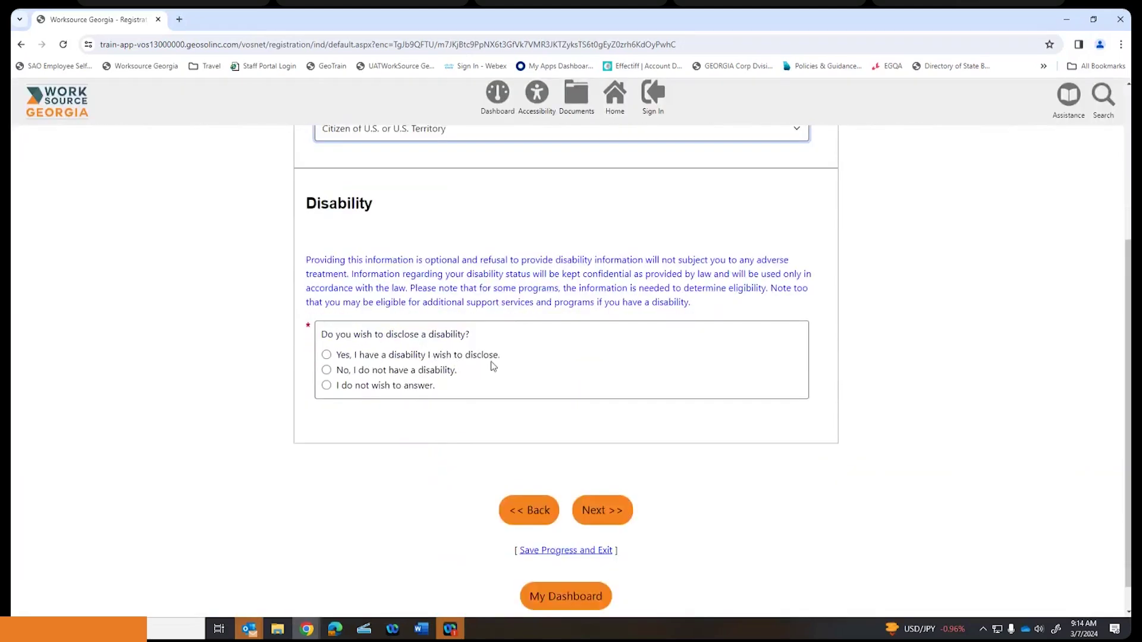
- Answer No to having a disability and submit the demographic step
click(327, 355)
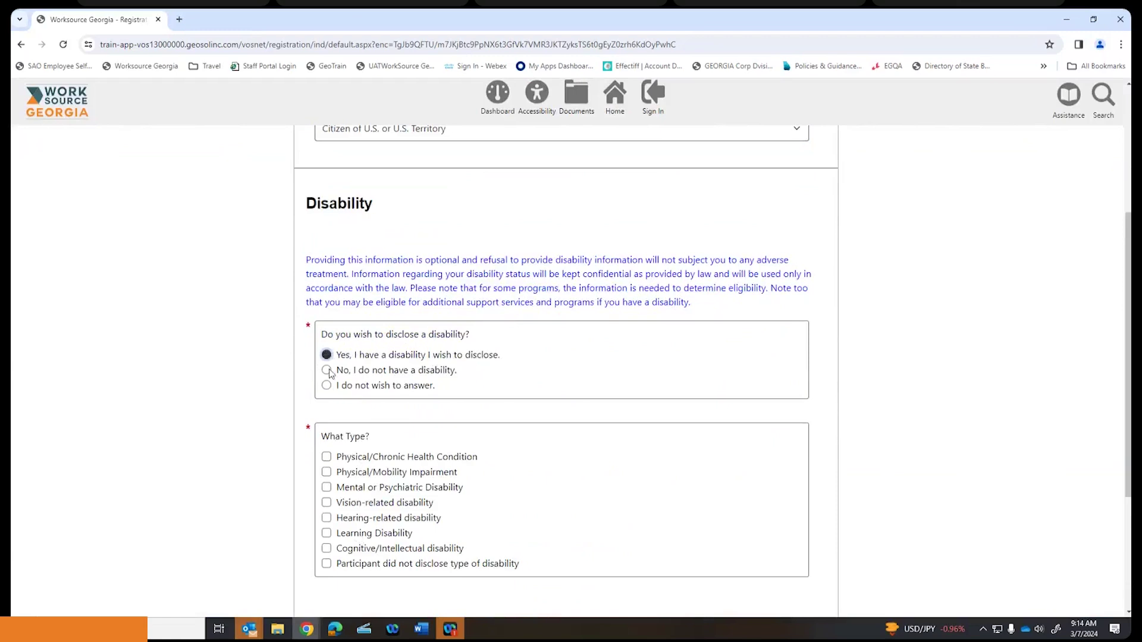
click(326, 369)
scroll(581, 369, down, 1)
click(601, 480)
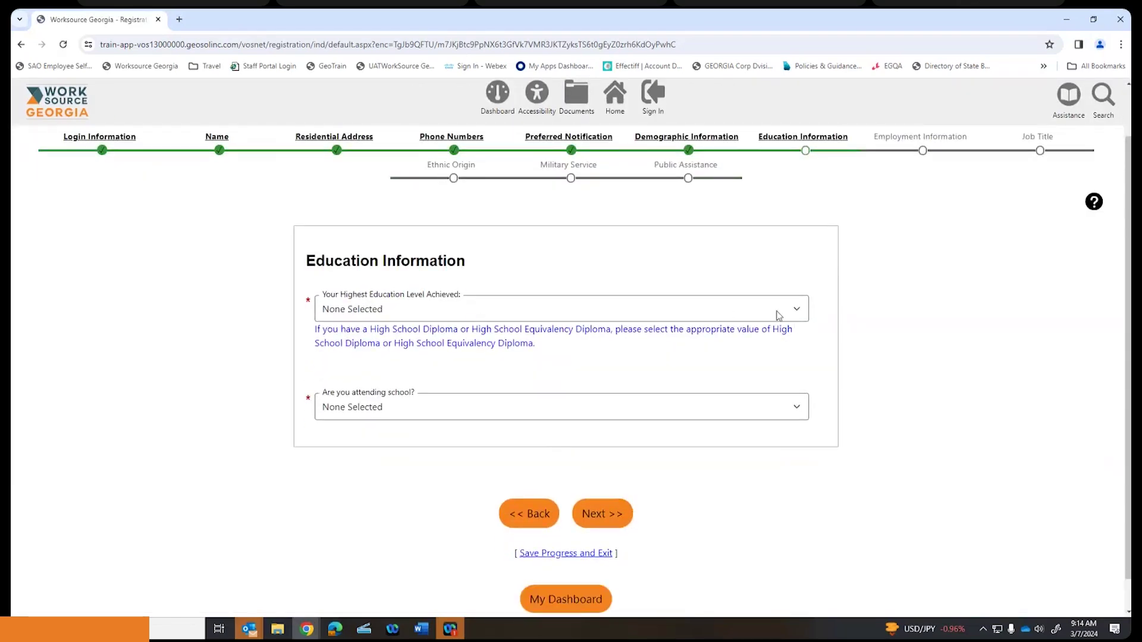
- Choose '1 Year at College or a Technical or Vocational School' and 'No, Not Attending Any School', then submit
click(796, 310)
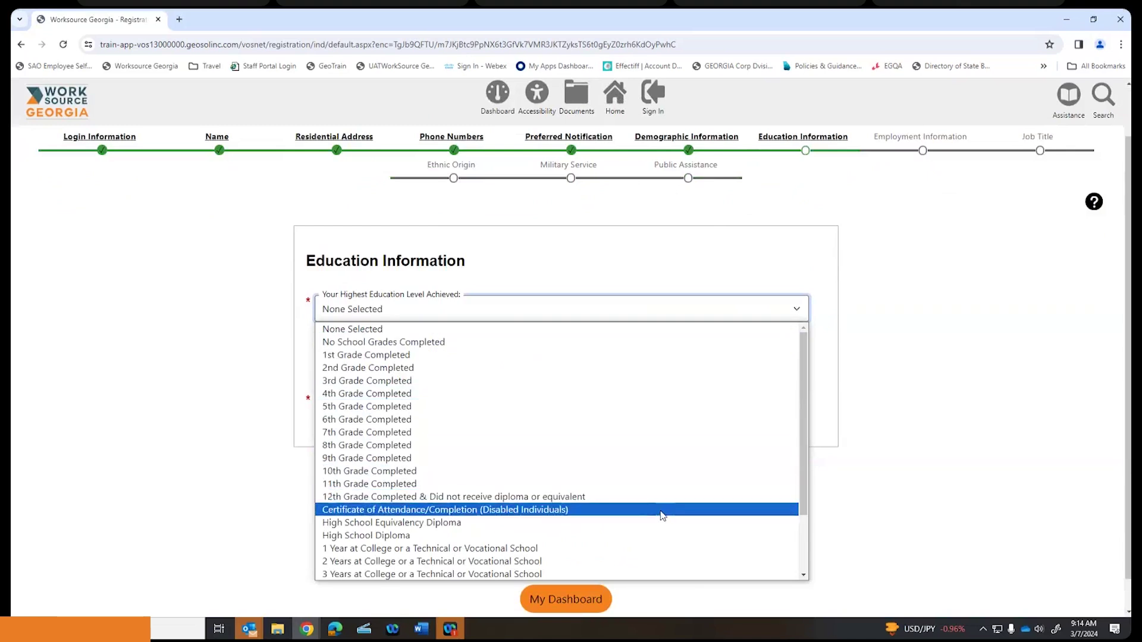
click(647, 548)
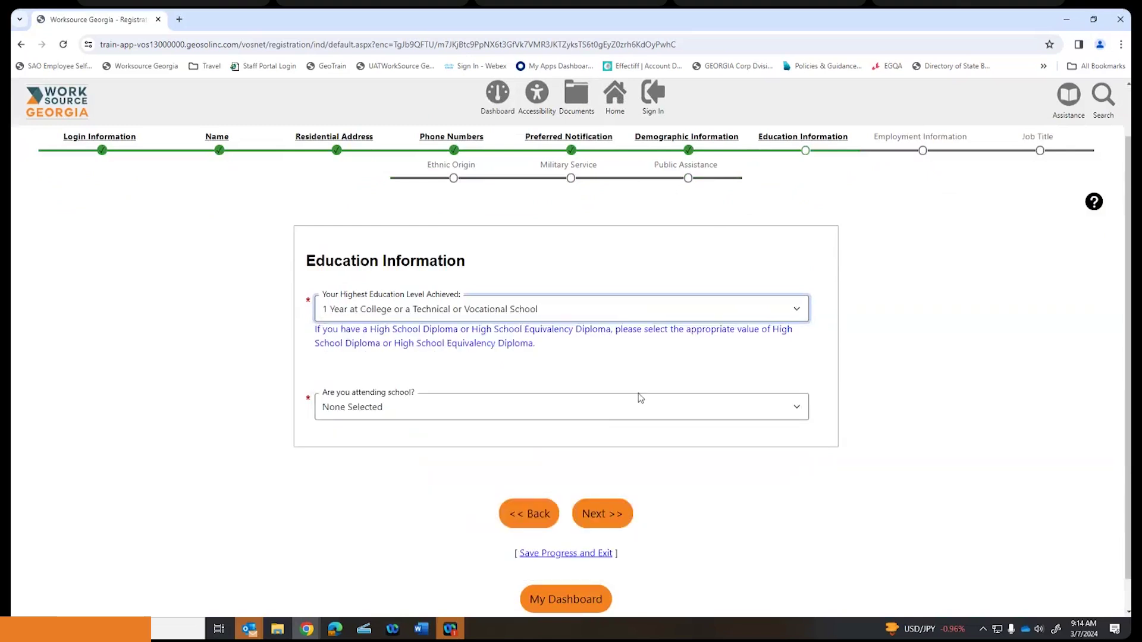
click(797, 311)
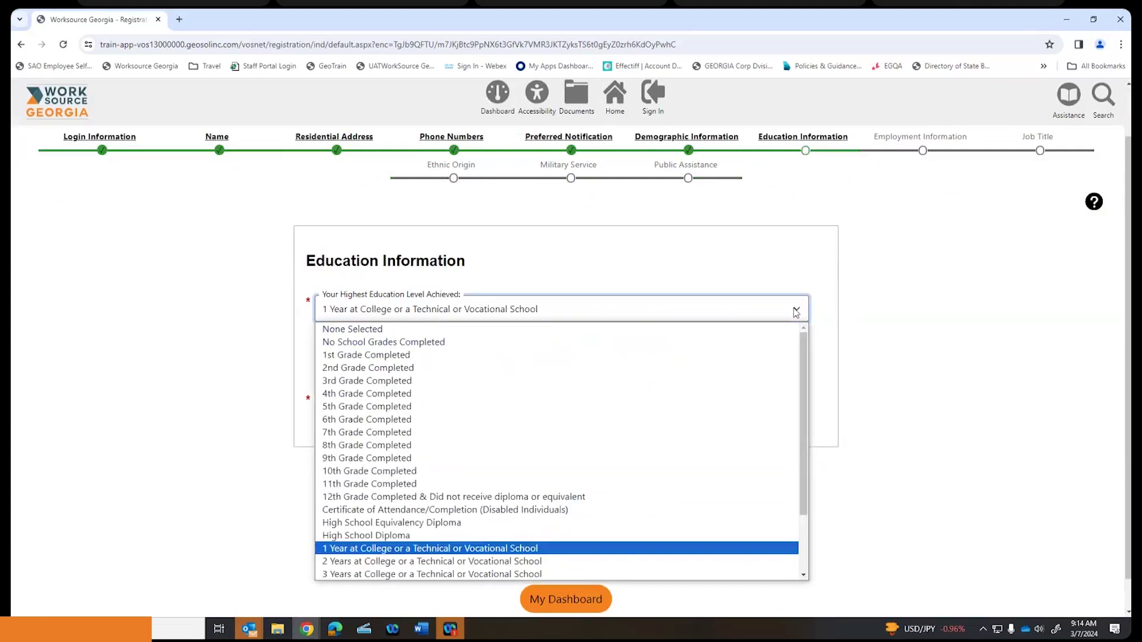
click(637, 257)
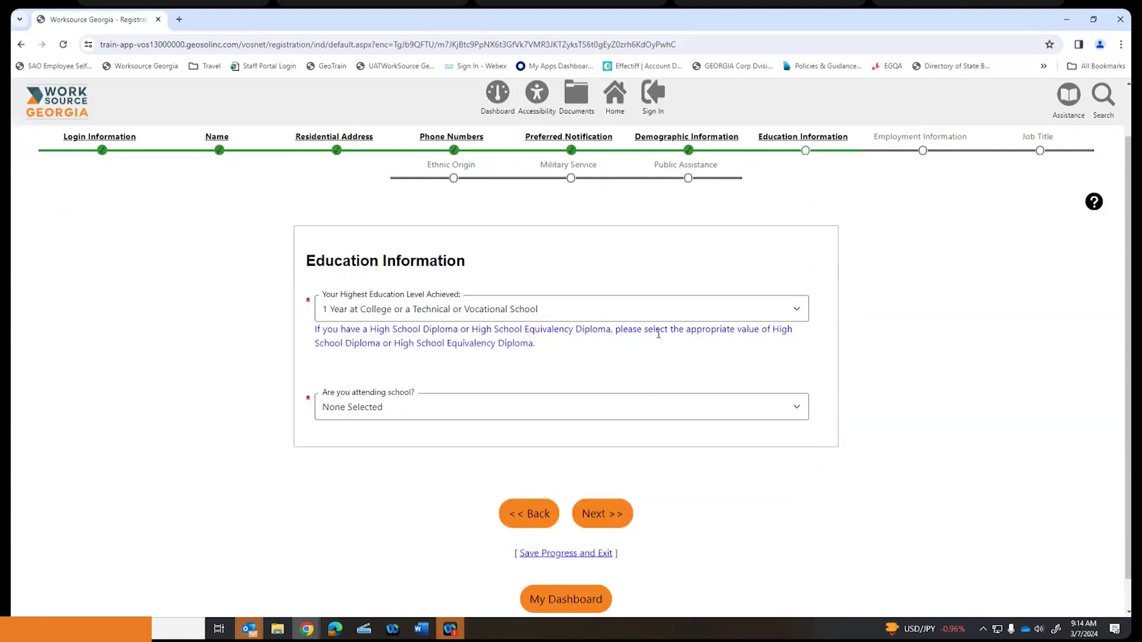
click(792, 411)
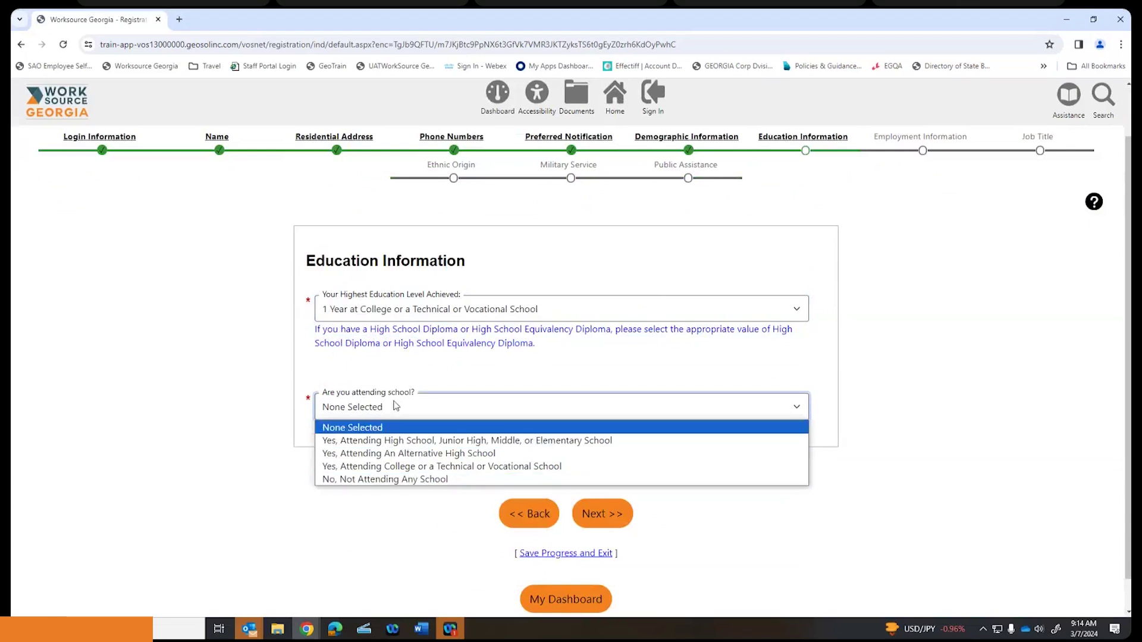
click(393, 479)
click(613, 514)
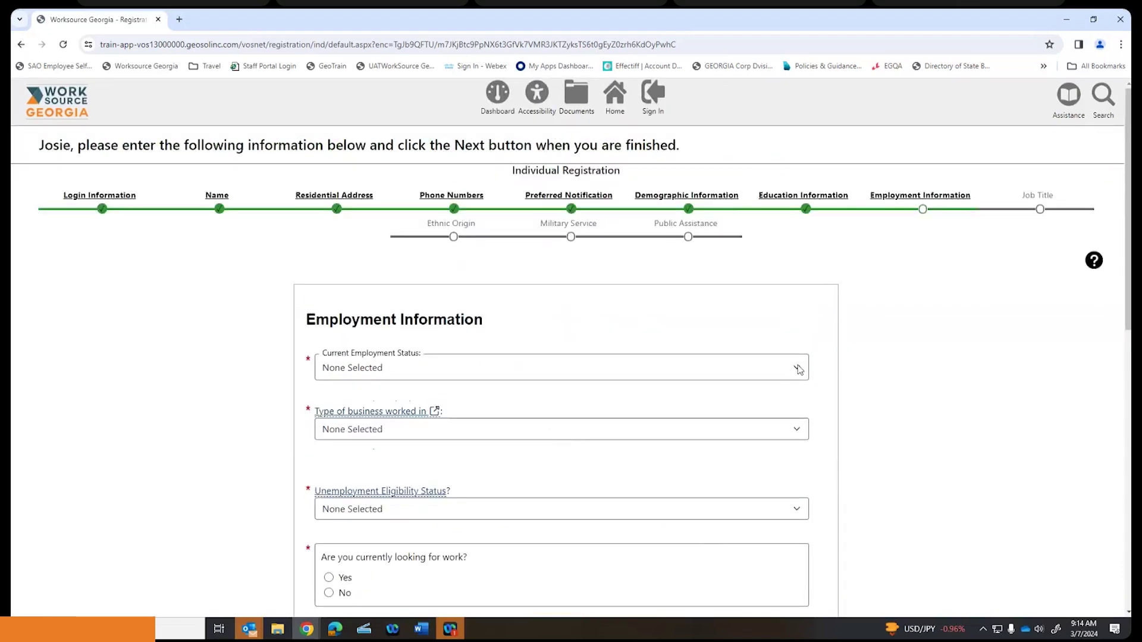
- Choose Working Full Time, Private Business, and Neither Claimant nor Exhaustee in the employment dropdowns
click(799, 369)
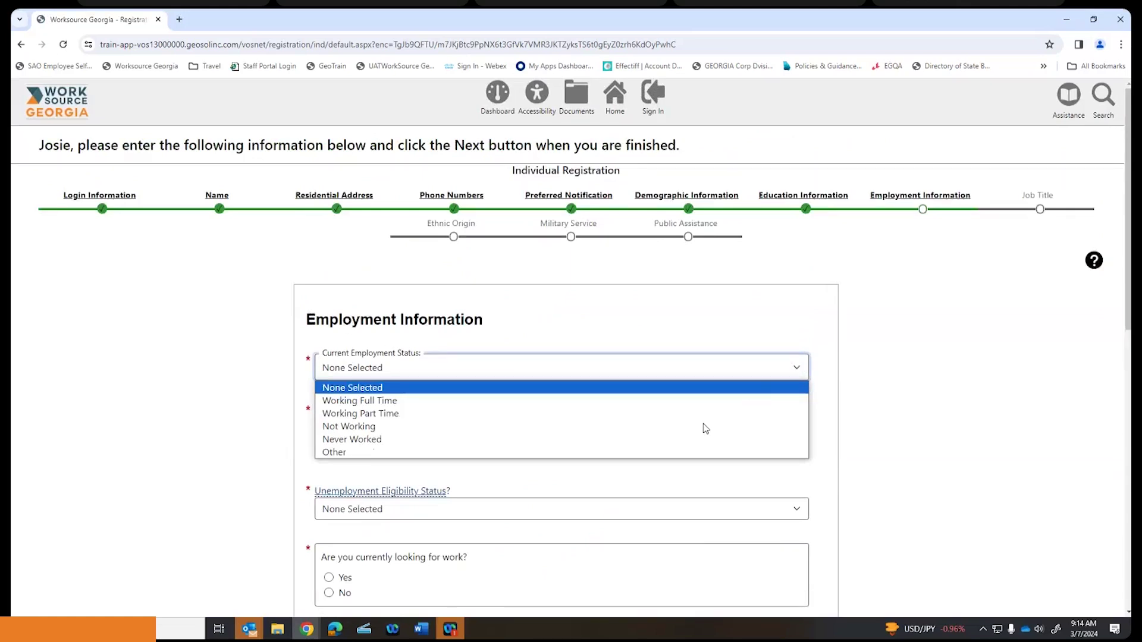
click(400, 408)
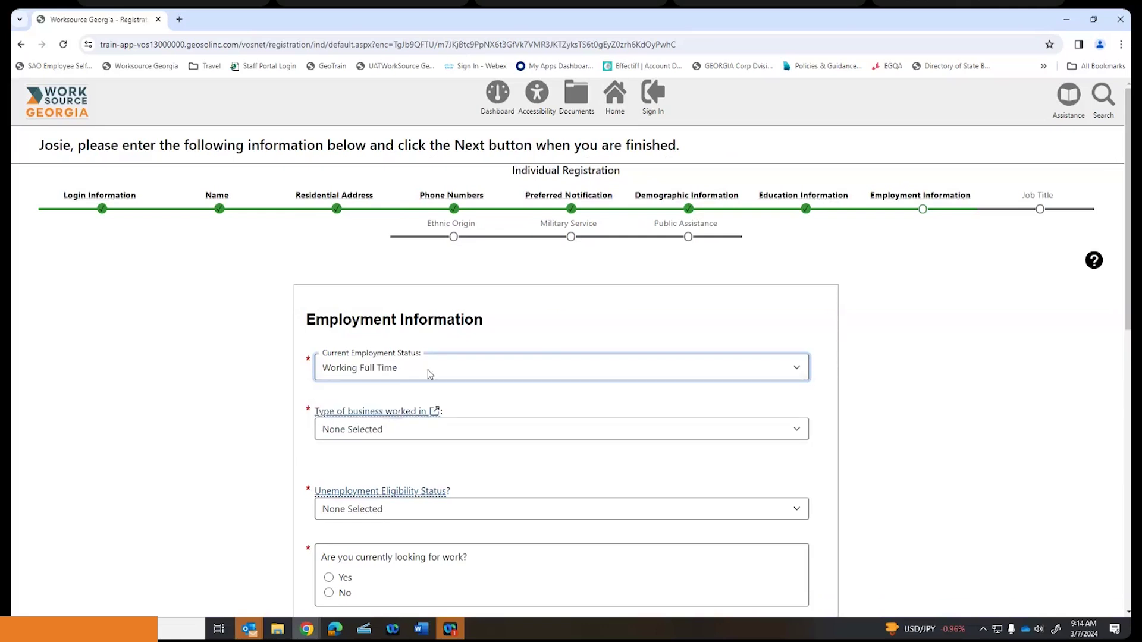
scroll(544, 331, down, 2)
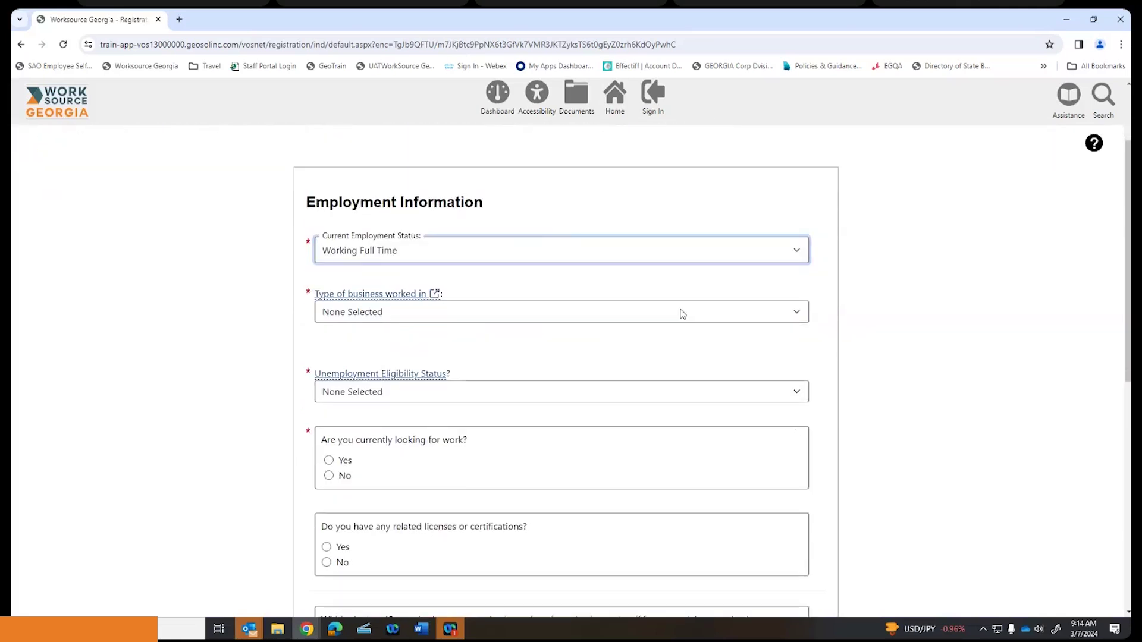
click(742, 312)
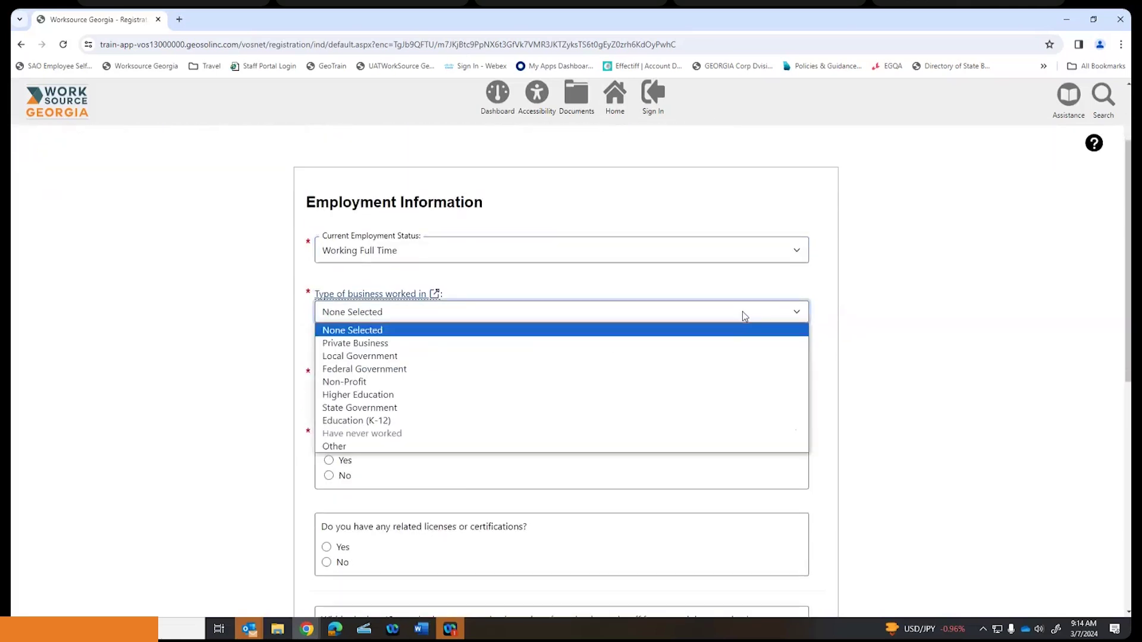
click(708, 344)
scroll(579, 339, down, 1)
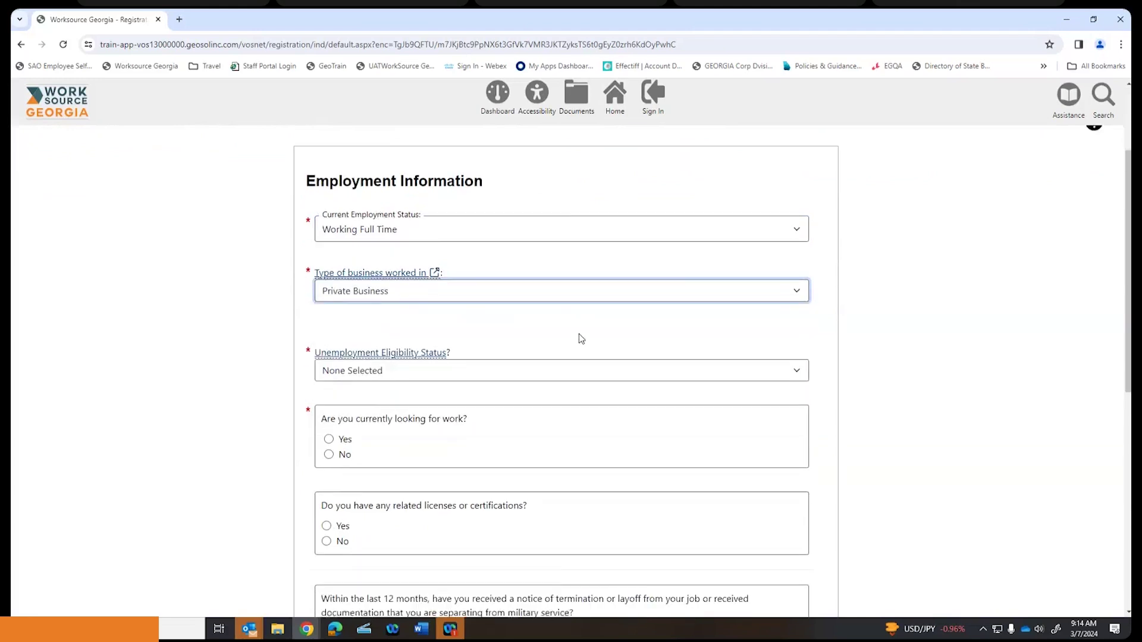
click(793, 336)
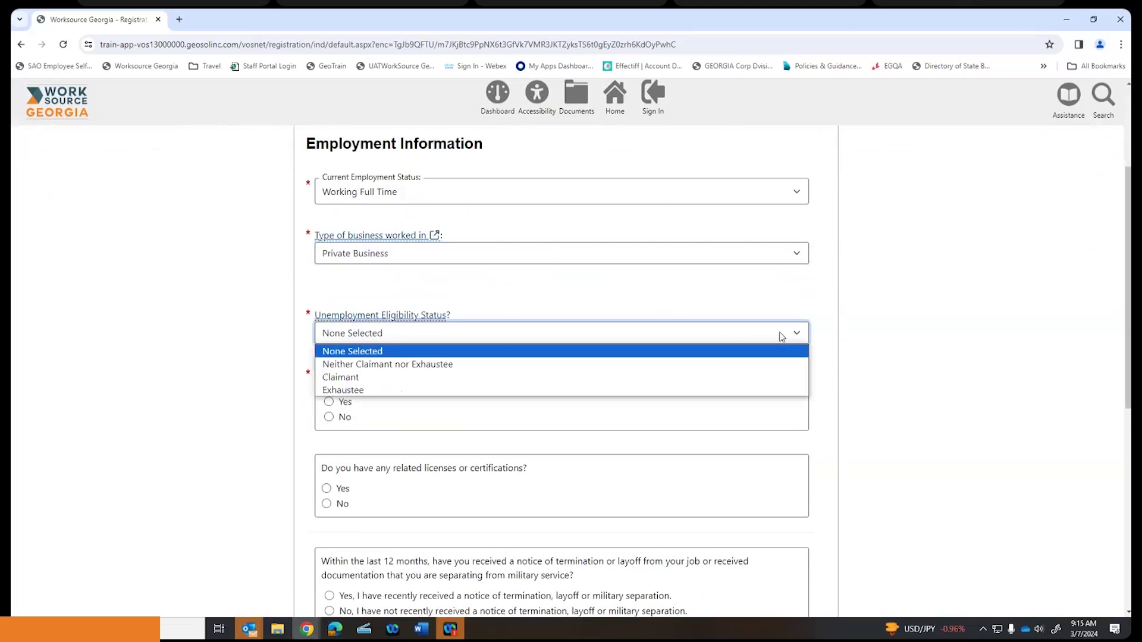
click(393, 365)
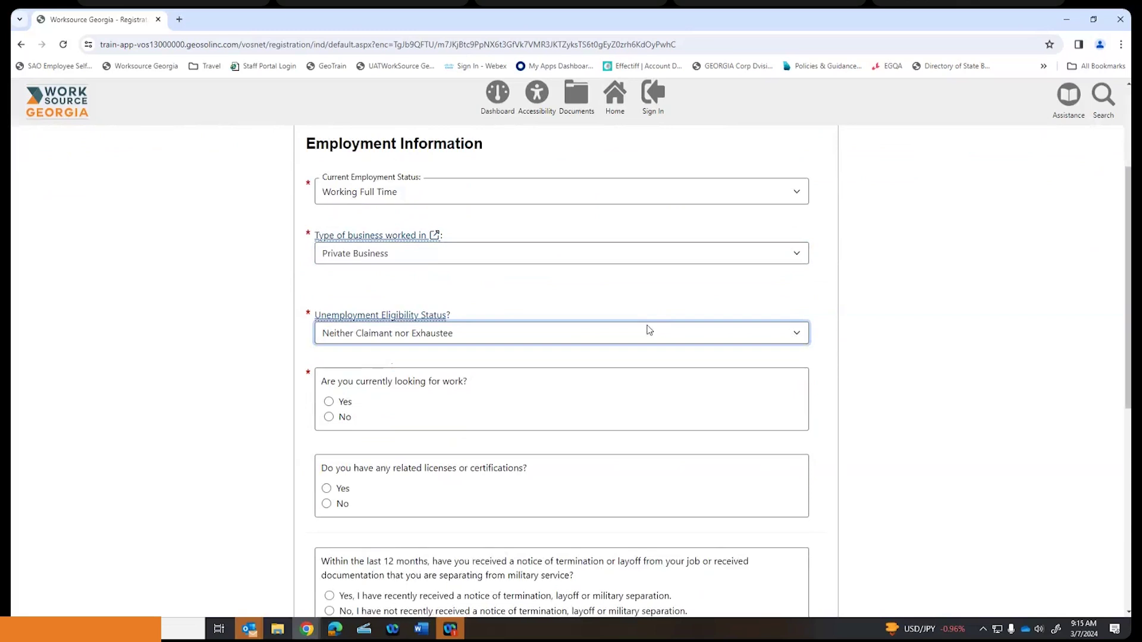
scroll(649, 331, up, 2)
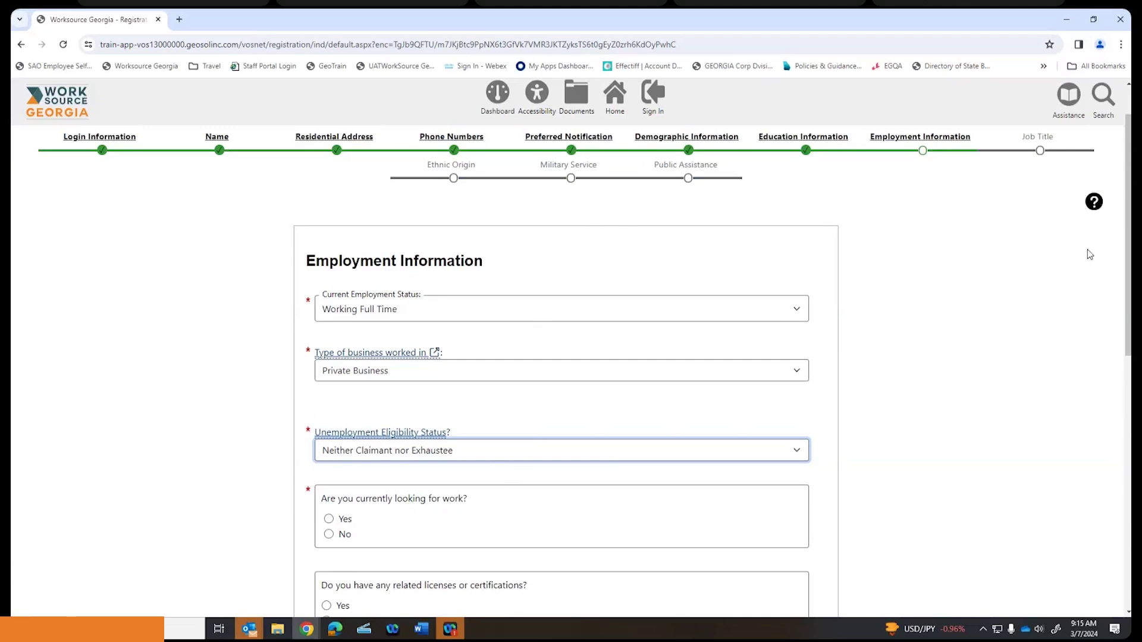
- Read through the employment eligibility status help popup, then close it
click(1095, 203)
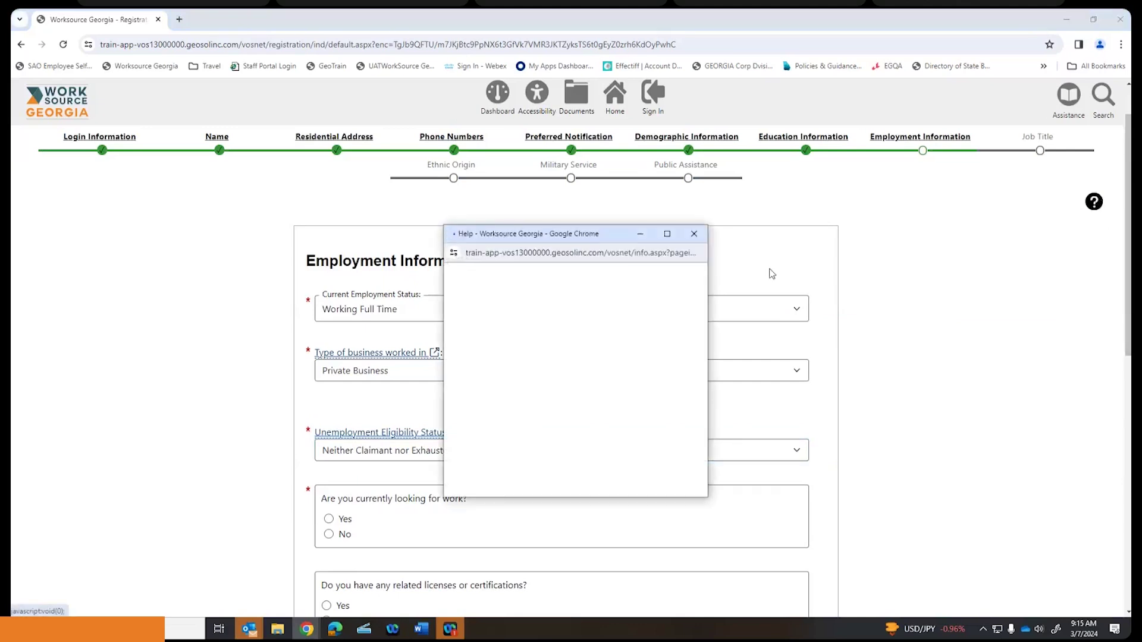
scroll(598, 336, down, 4)
scroll(598, 336, down, 6)
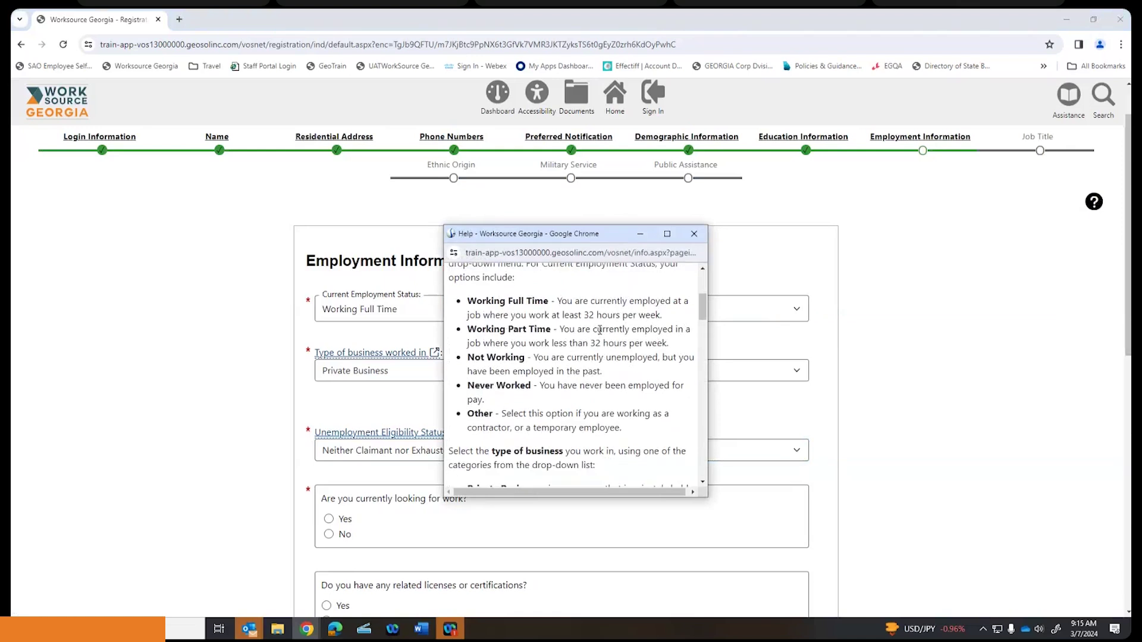
scroll(599, 330, down, 2)
scroll(585, 339, up, 1)
scroll(572, 349, down, 2)
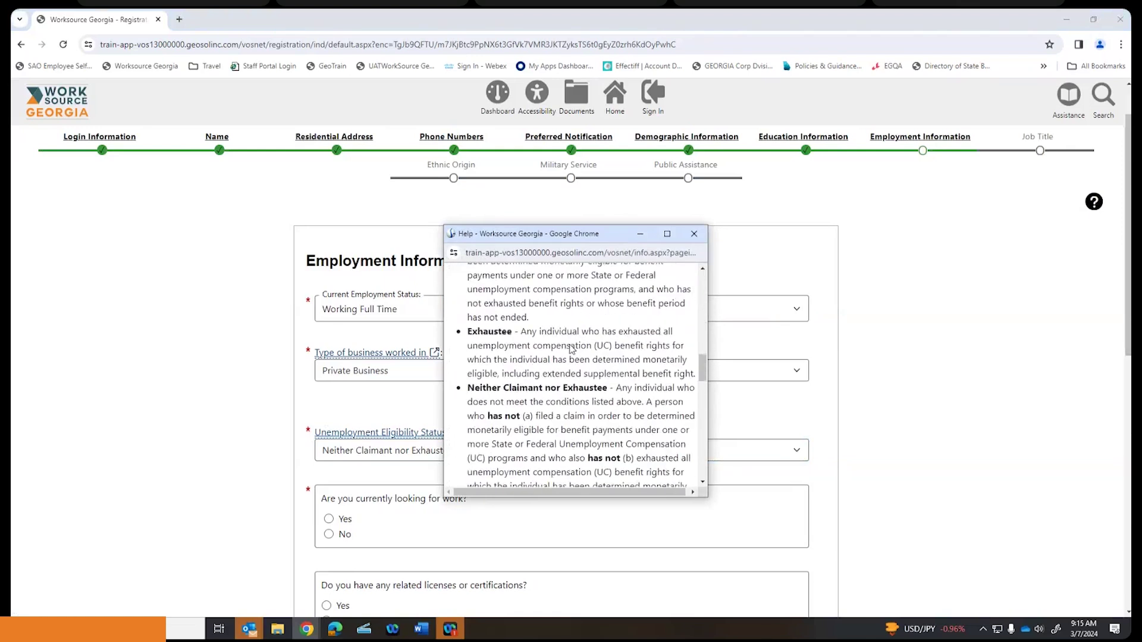
scroll(571, 345, up, 1)
scroll(570, 345, down, 2)
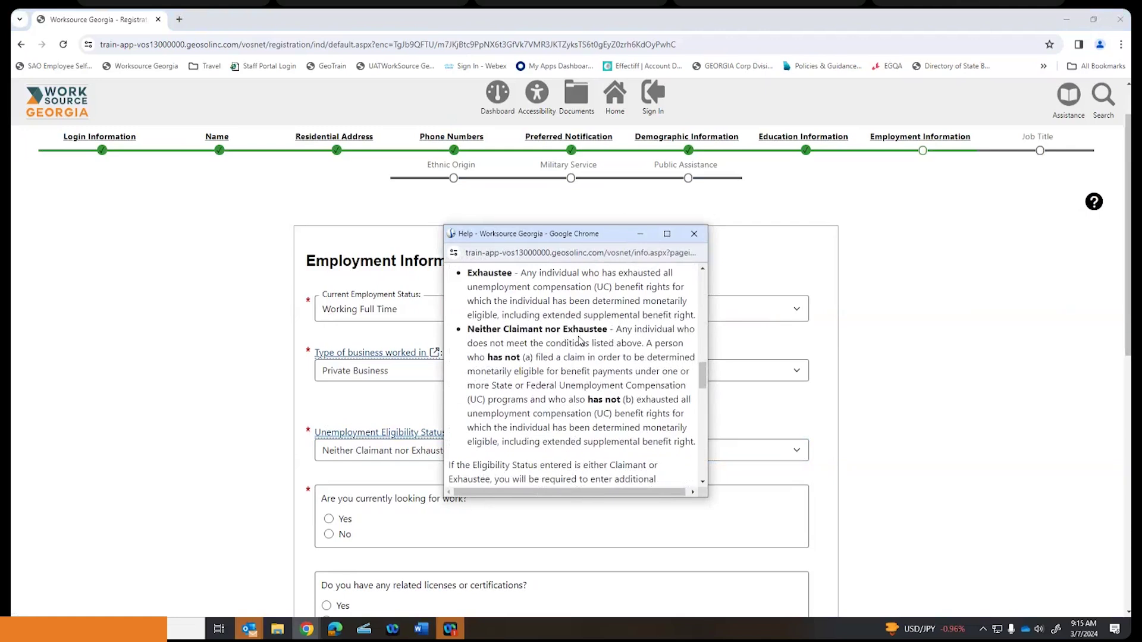
scroll(592, 352, up, 3)
scroll(589, 356, up, 1)
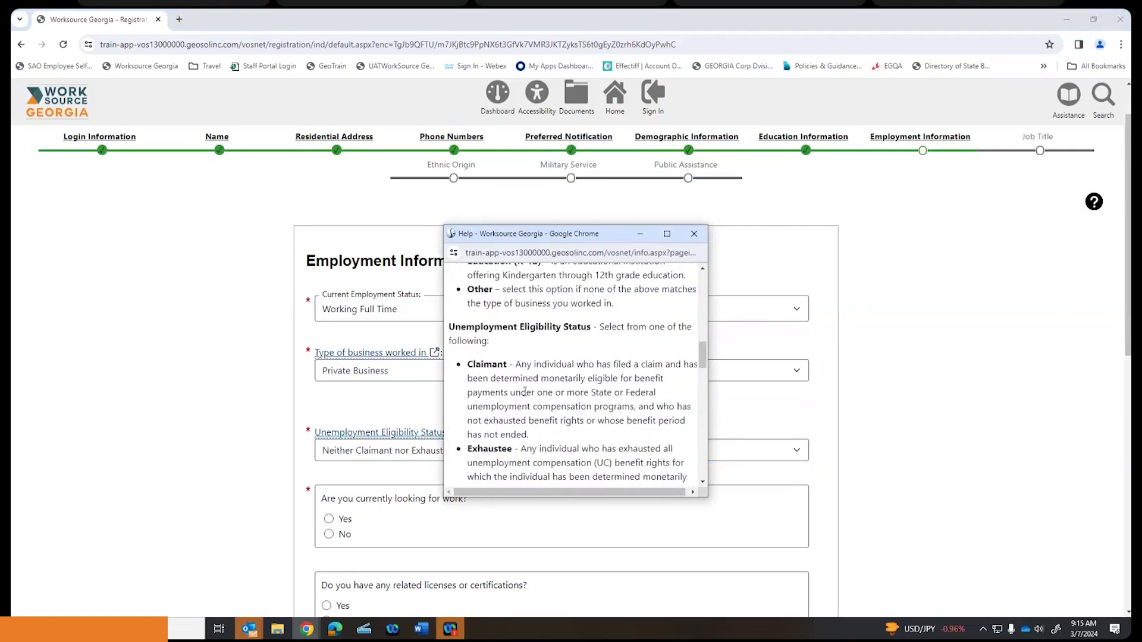
scroll(500, 369, down, 4)
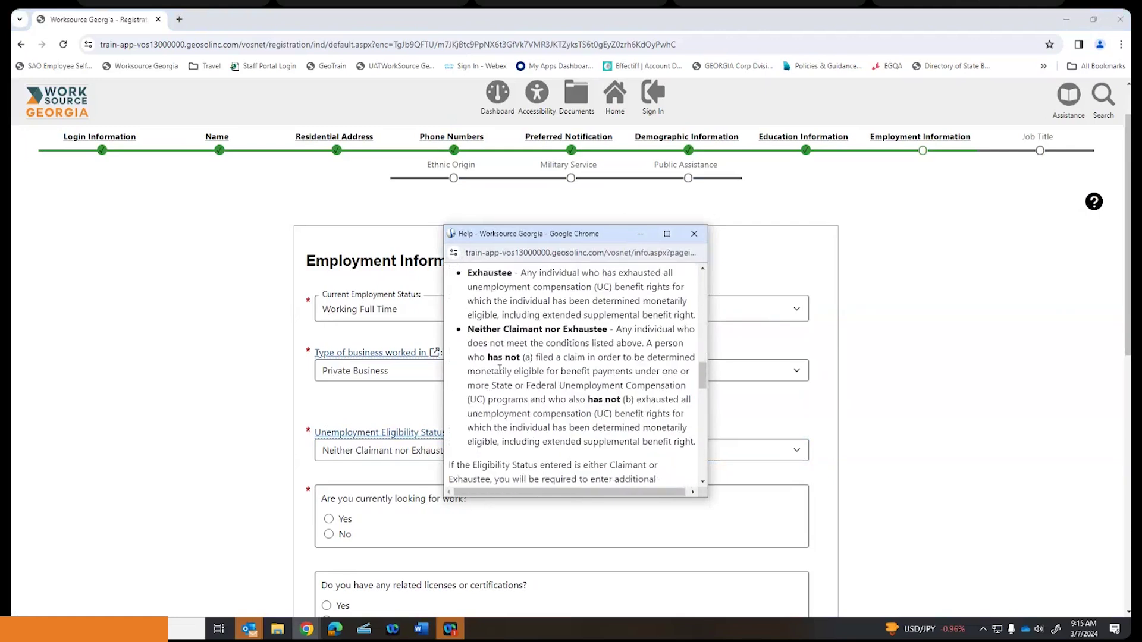
click(694, 234)
scroll(1003, 282, down, 3)
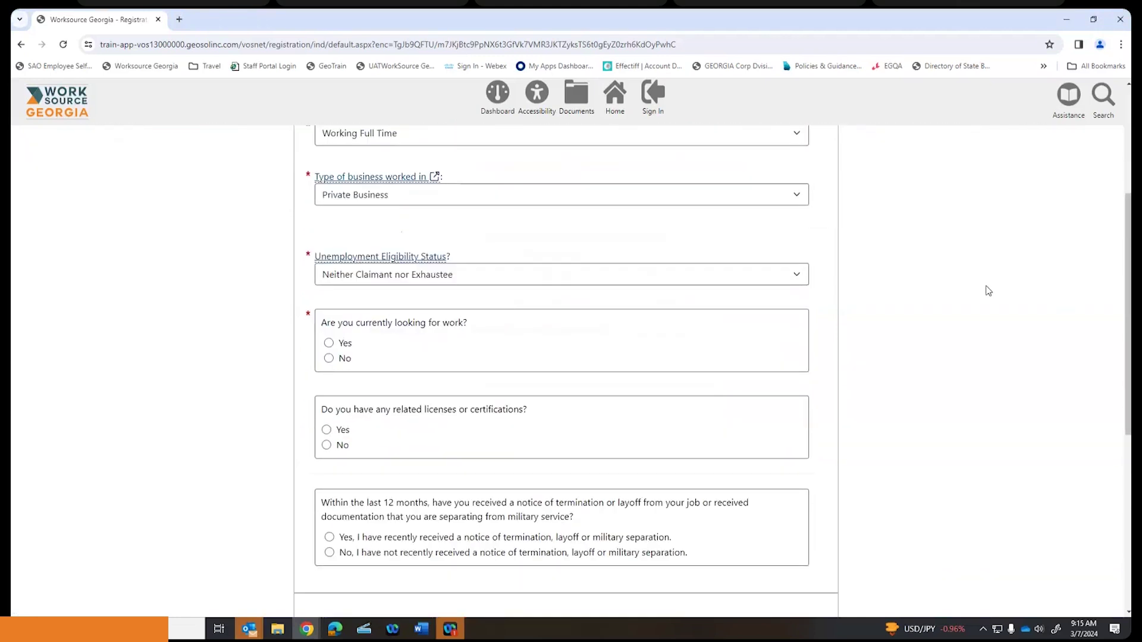
- Answer Yes to looking for work and No to holding licenses or certifications
click(328, 343)
scroll(515, 346, down, 1)
scroll(516, 346, down, 1)
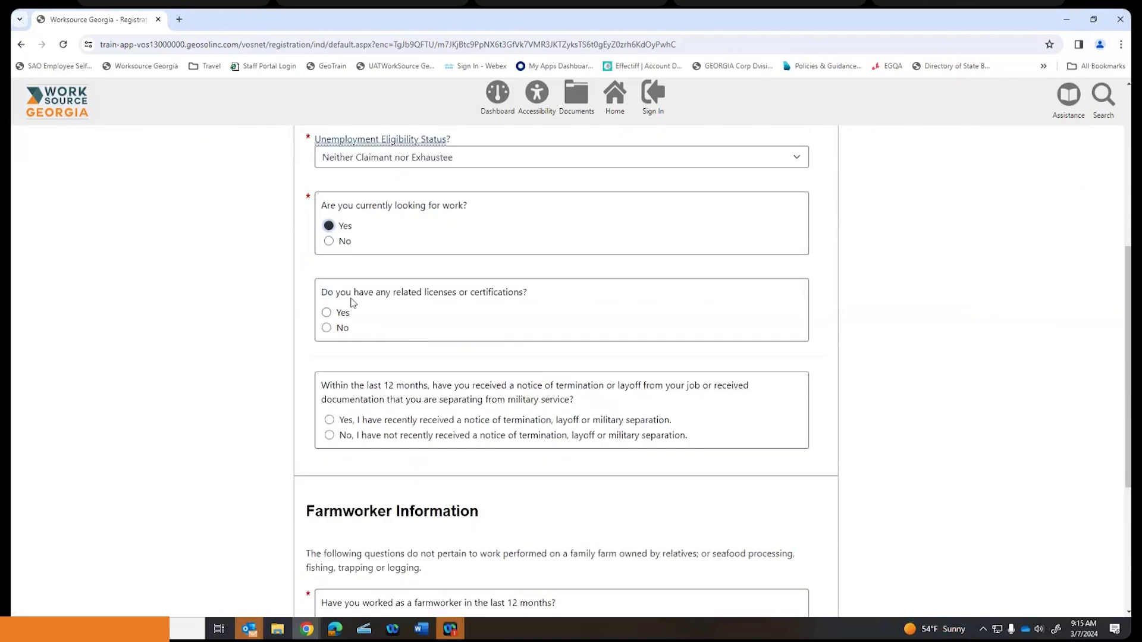
click(326, 330)
scroll(933, 307, down, 1)
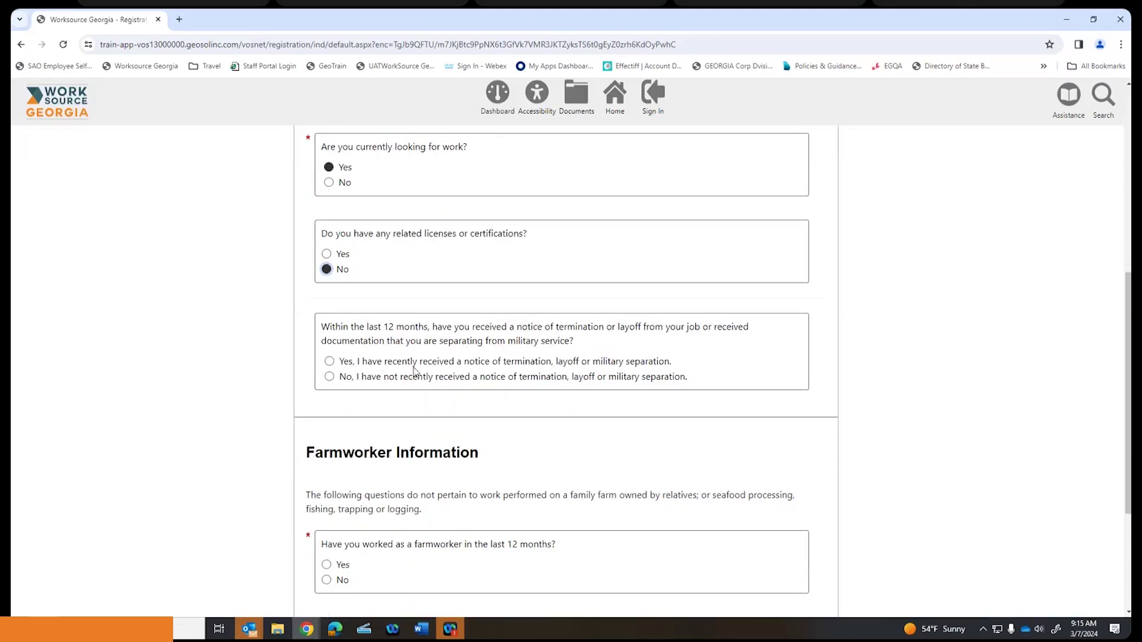
scroll(416, 347, down, 1)
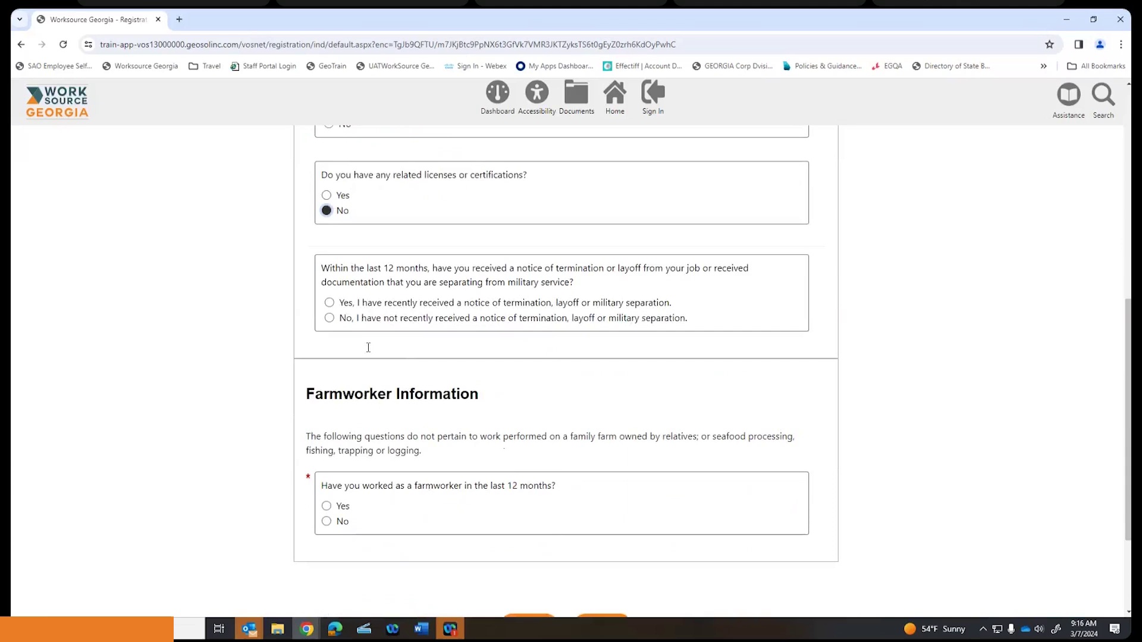
- Answer No to a termination notice and No to farmwork, then submit the employment answers
click(329, 318)
scroll(564, 373, down, 1)
scroll(561, 373, down, 1)
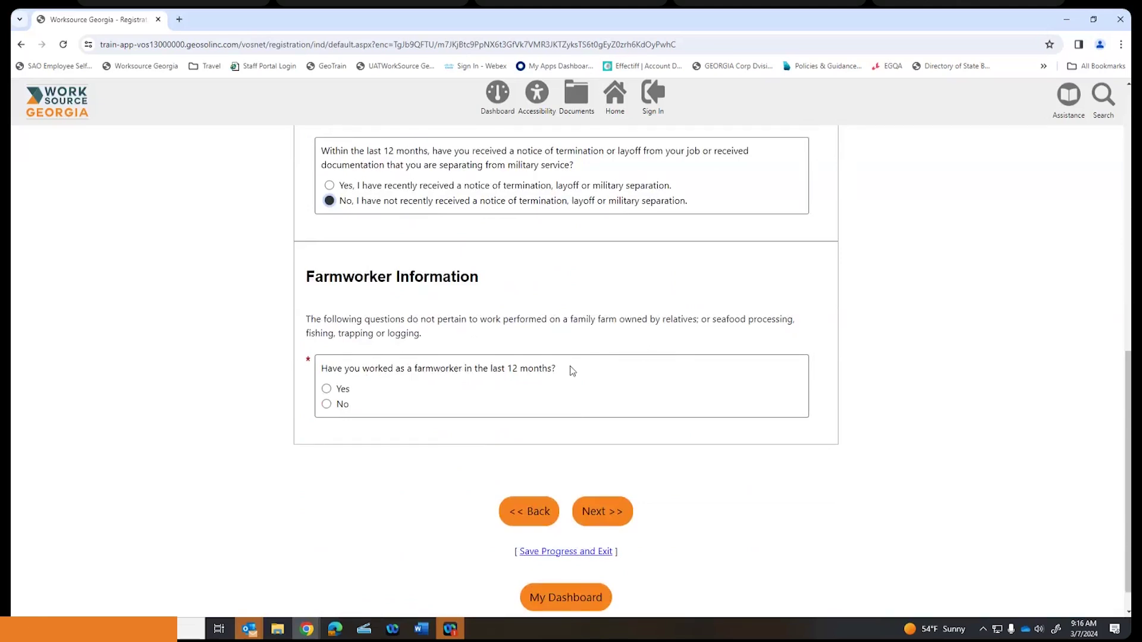
click(326, 389)
scroll(358, 359, down, 1)
scroll(360, 360, down, 2)
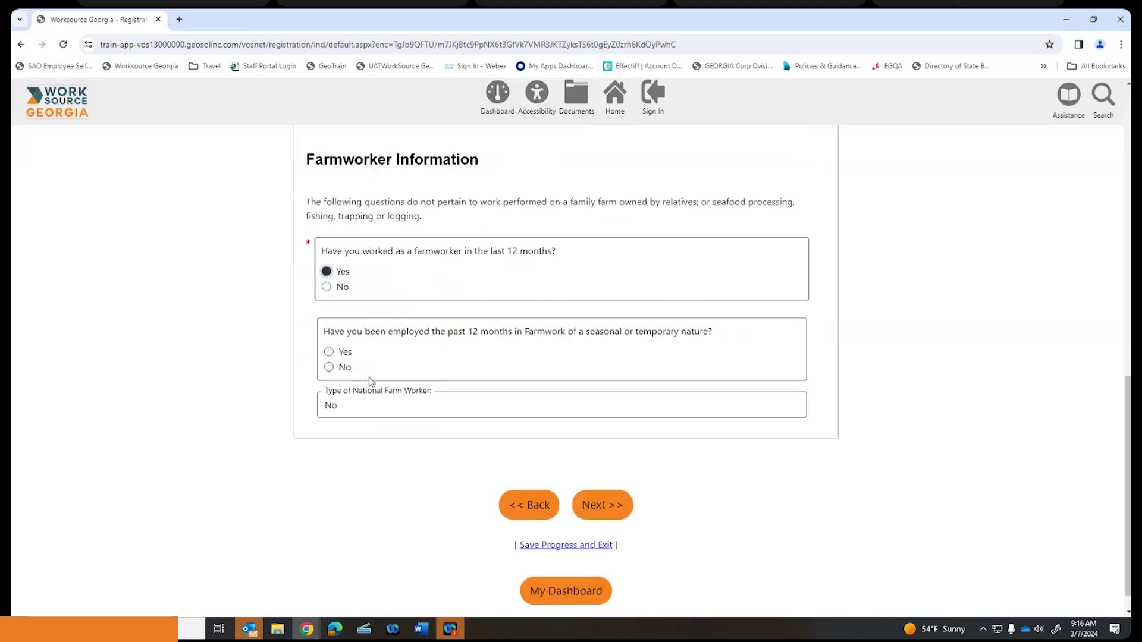
scroll(373, 377, up, 1)
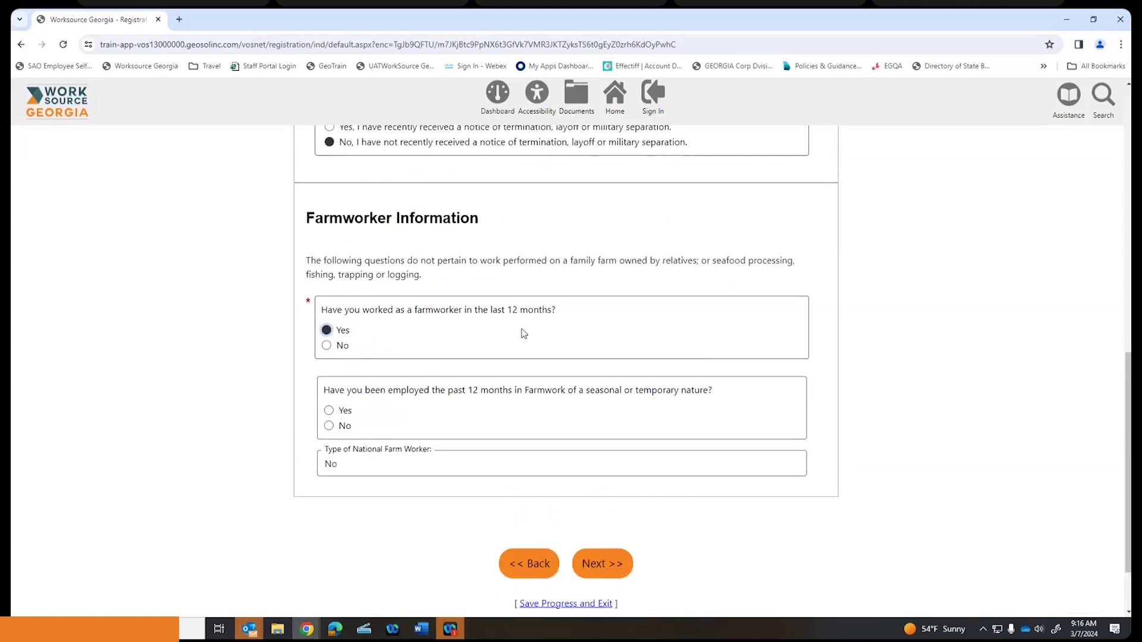
click(345, 346)
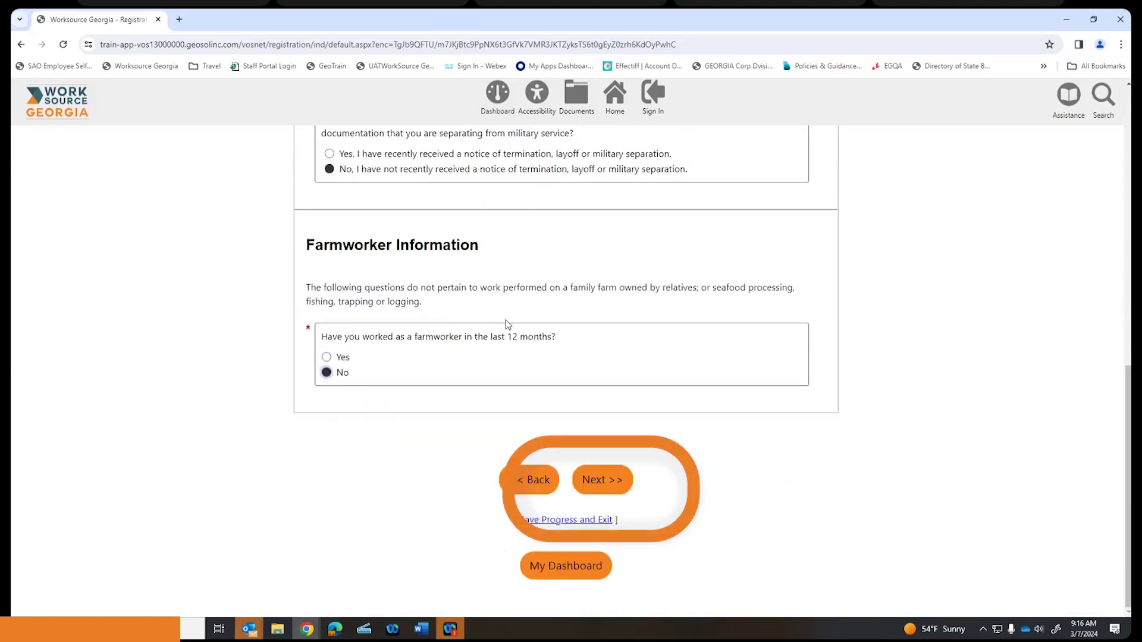
click(606, 480)
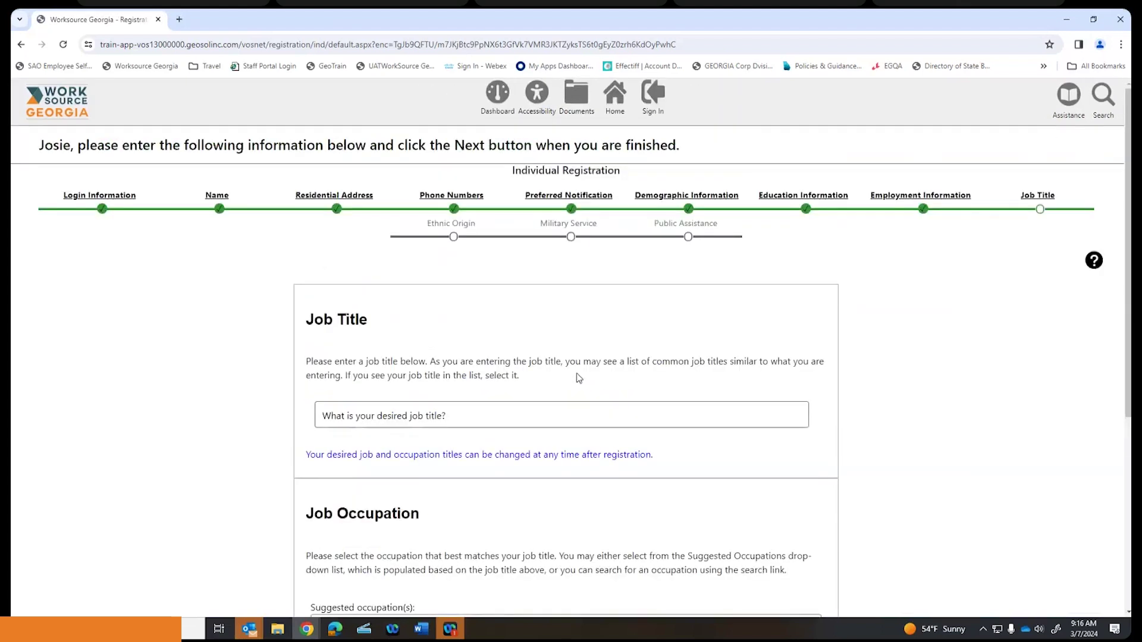
- Enter Chef as the desired job title, picking it from the suggestions
scroll(577, 378, down, 2)
click(489, 300)
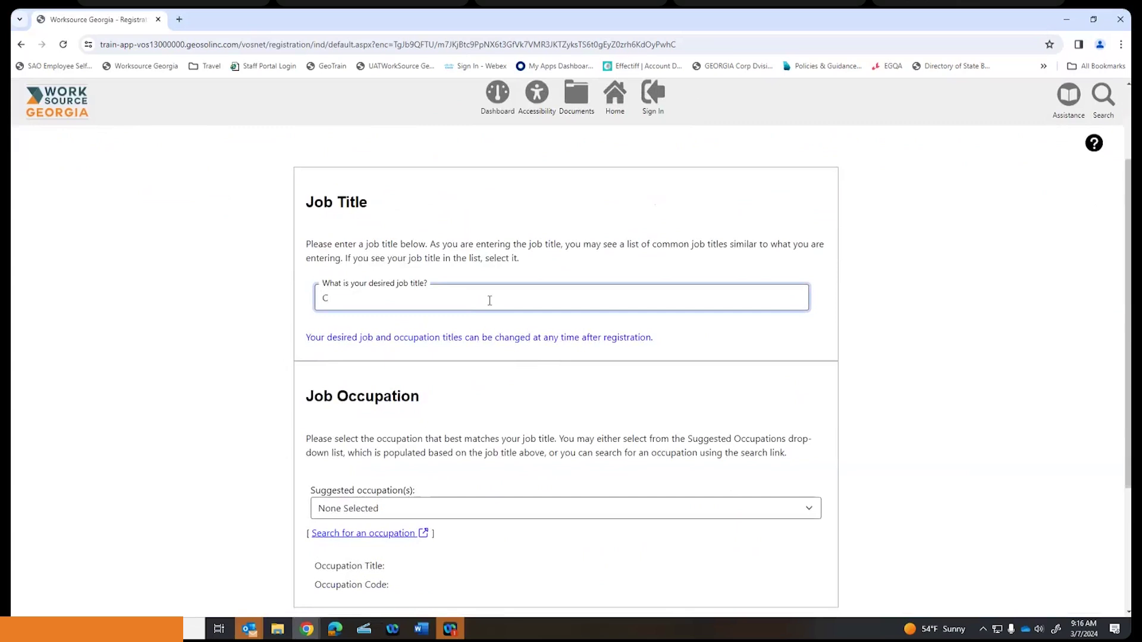
text(CH)
key(BackSpace)
text(hef)
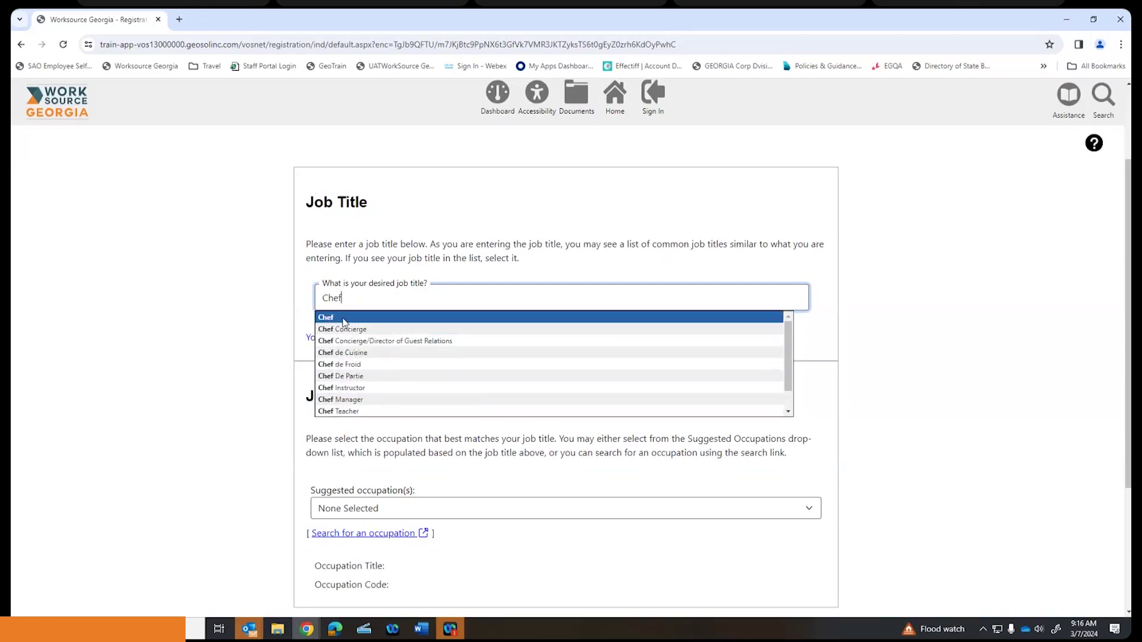
click(343, 319)
- Choose Chefs and Head Cooks as the suggested occupation and continue
scroll(431, 307, down, 2)
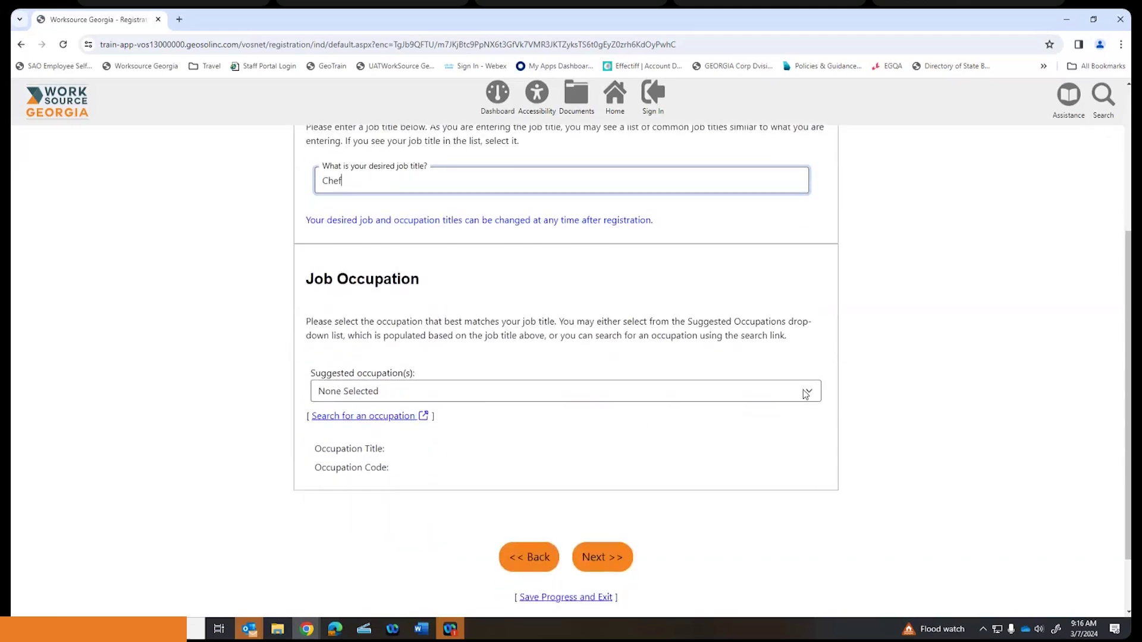
click(806, 394)
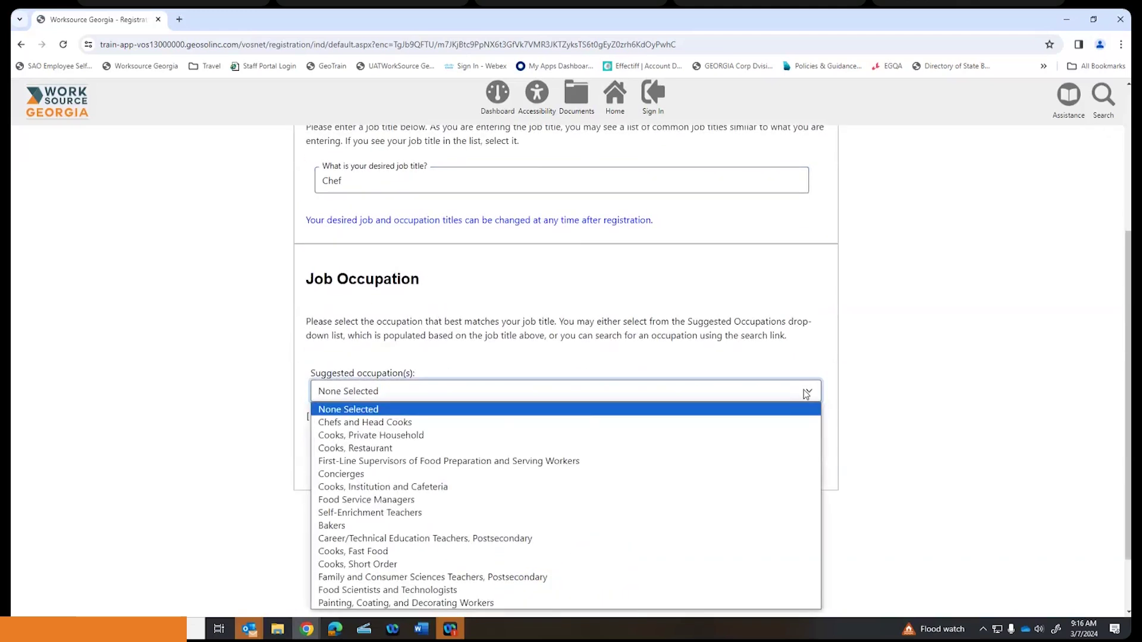
click(404, 423)
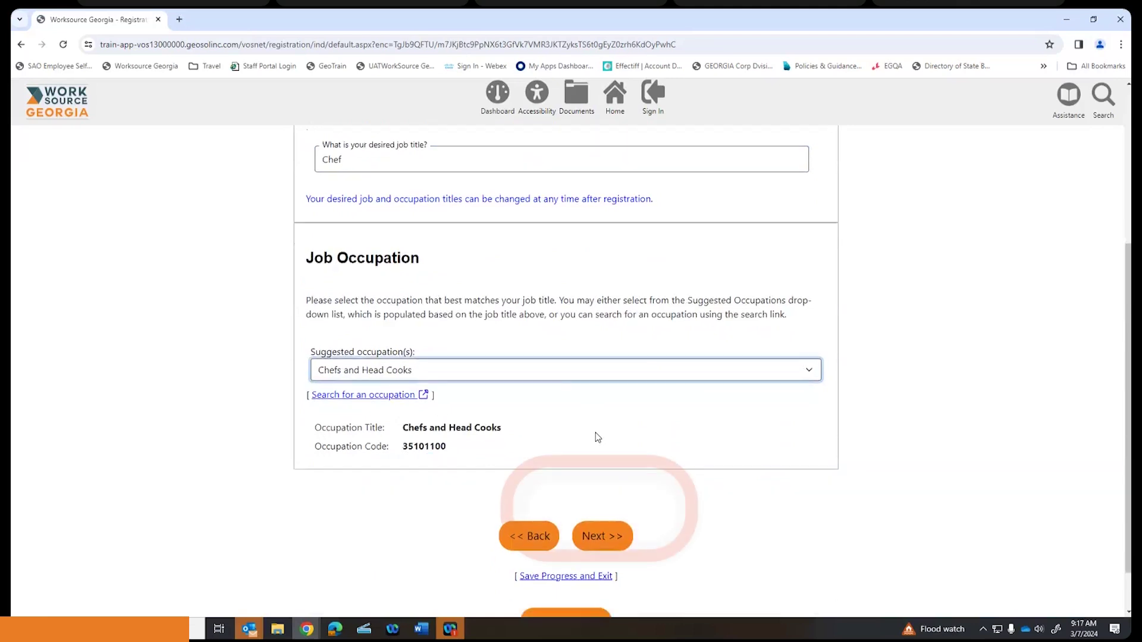
click(602, 498)
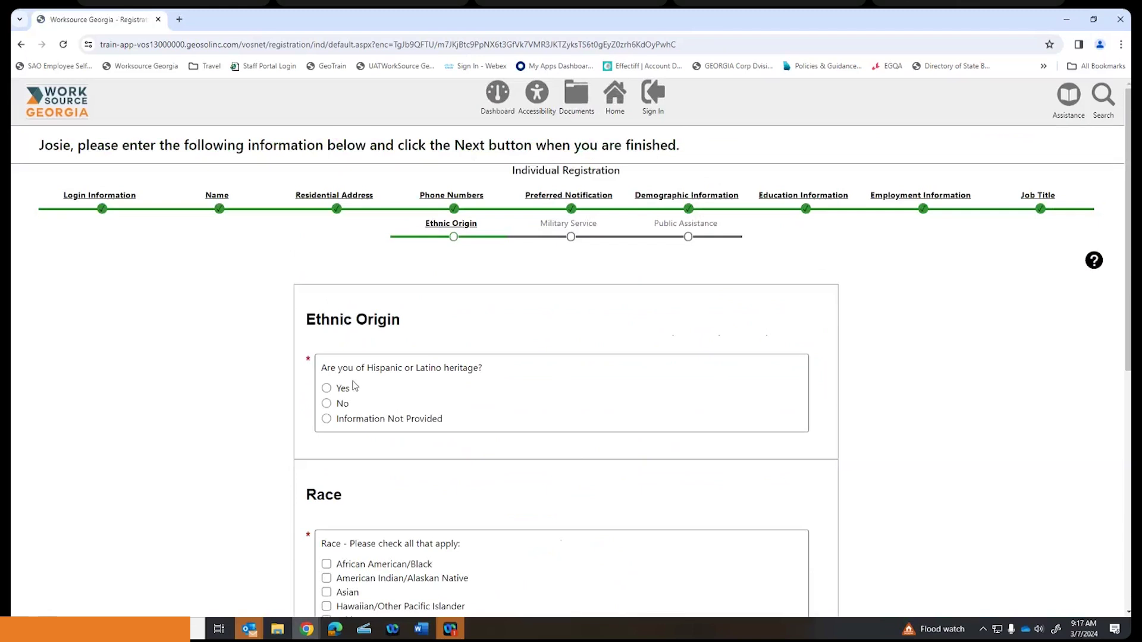
- Leave Hispanic or Latino heritage as Information Not Provided and decline to answer race
scroll(538, 363, down, 1)
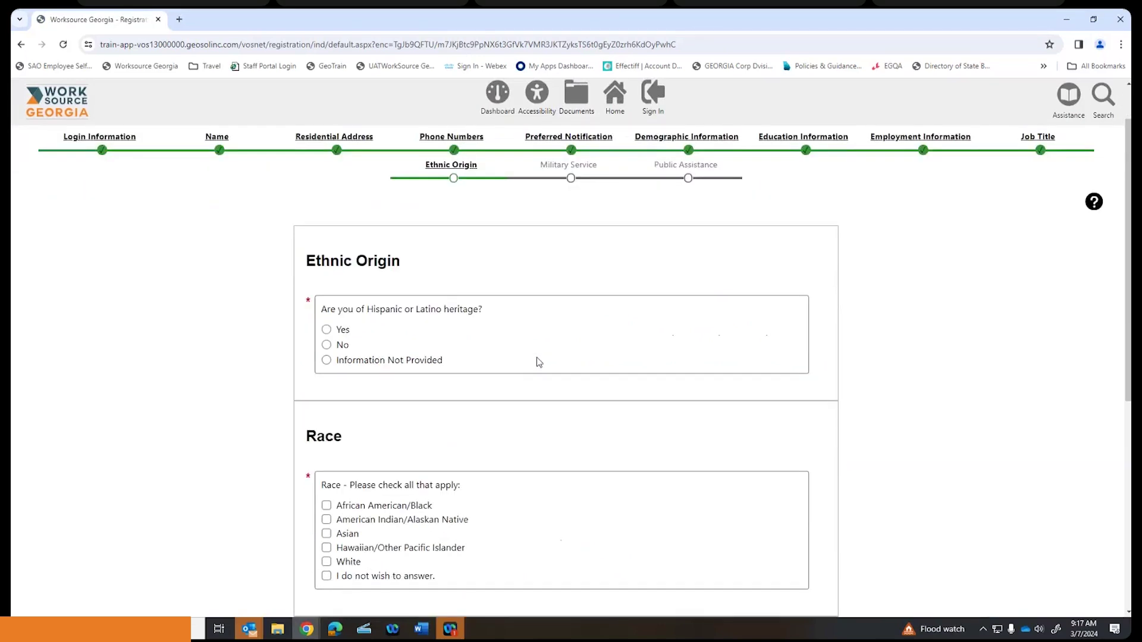
click(326, 361)
scroll(469, 372, down, 3)
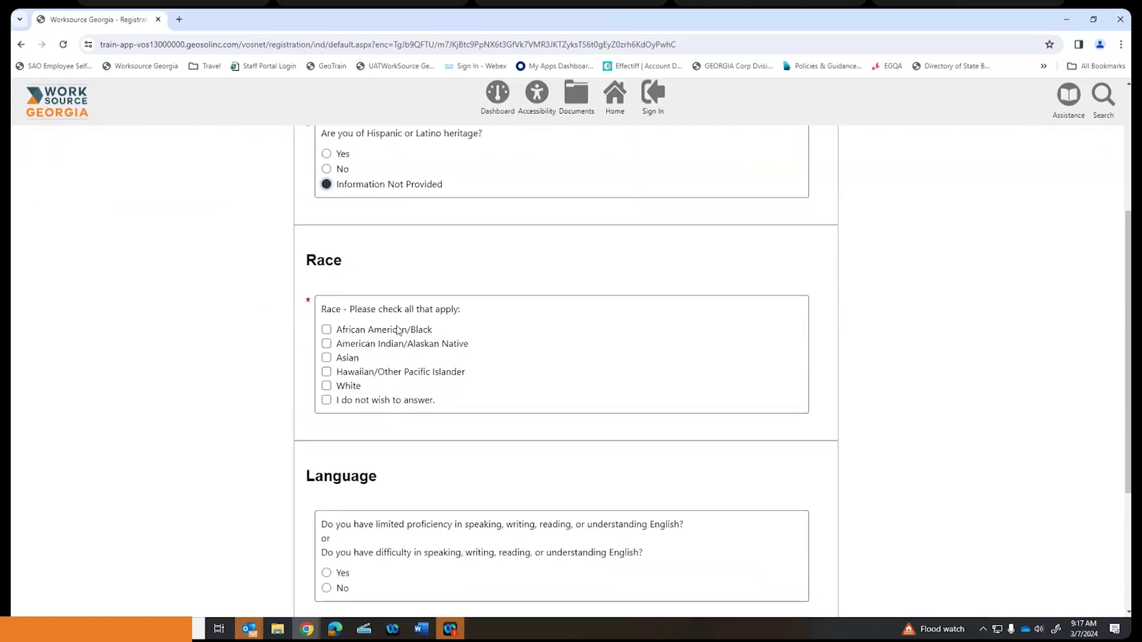
click(326, 400)
- Answer No to limited English proficiency and continue
scroll(620, 345, down, 4)
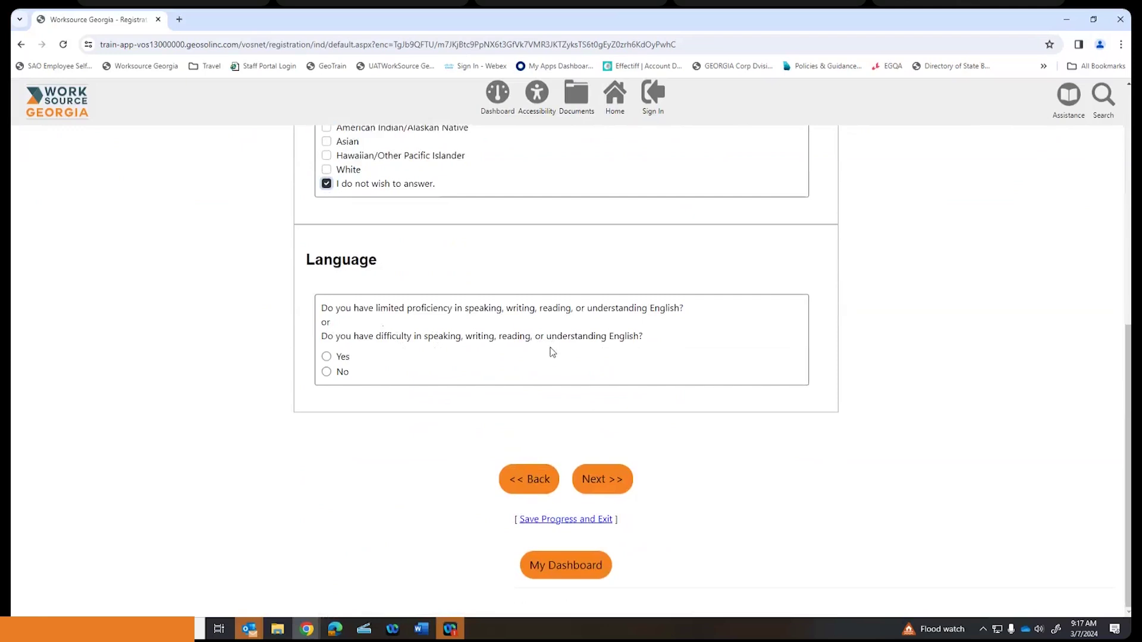
click(326, 357)
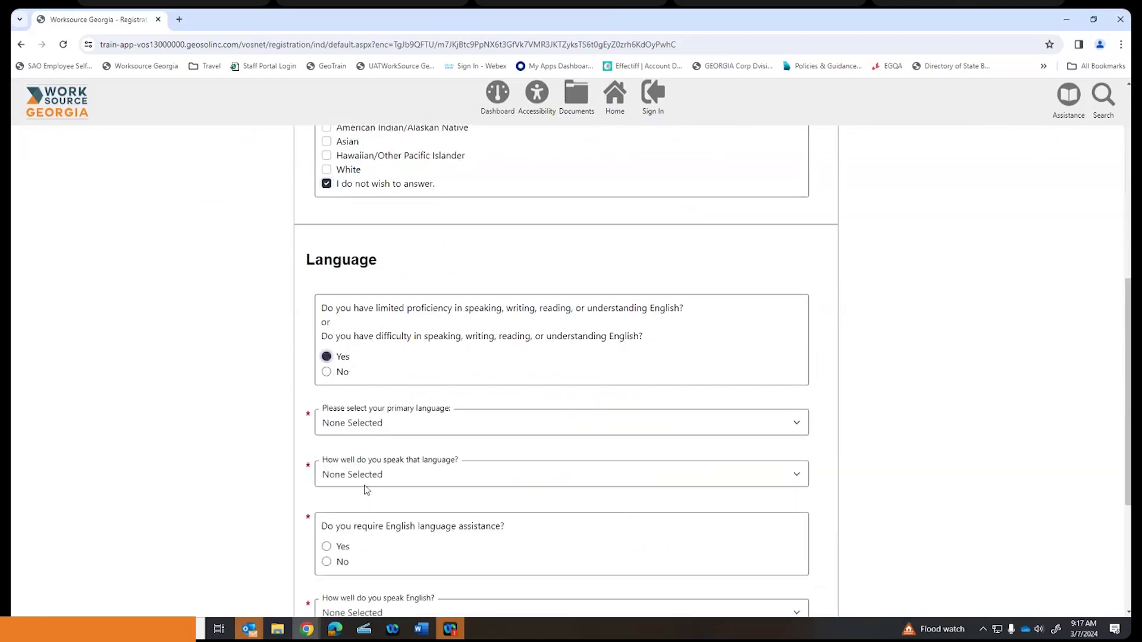
scroll(386, 434, down, 1)
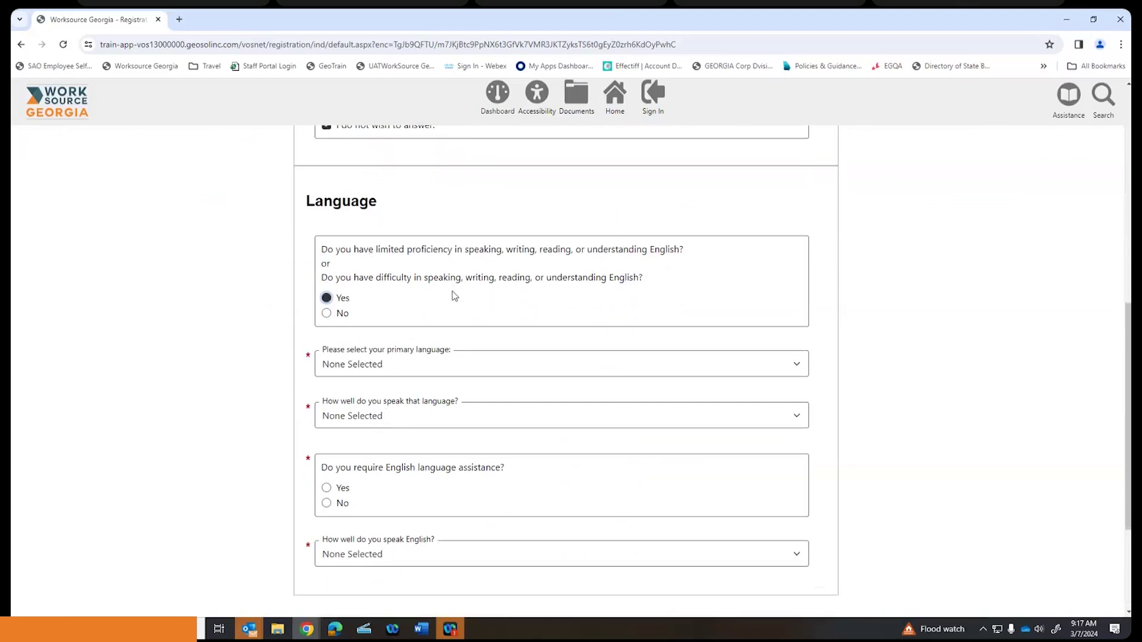
click(327, 313)
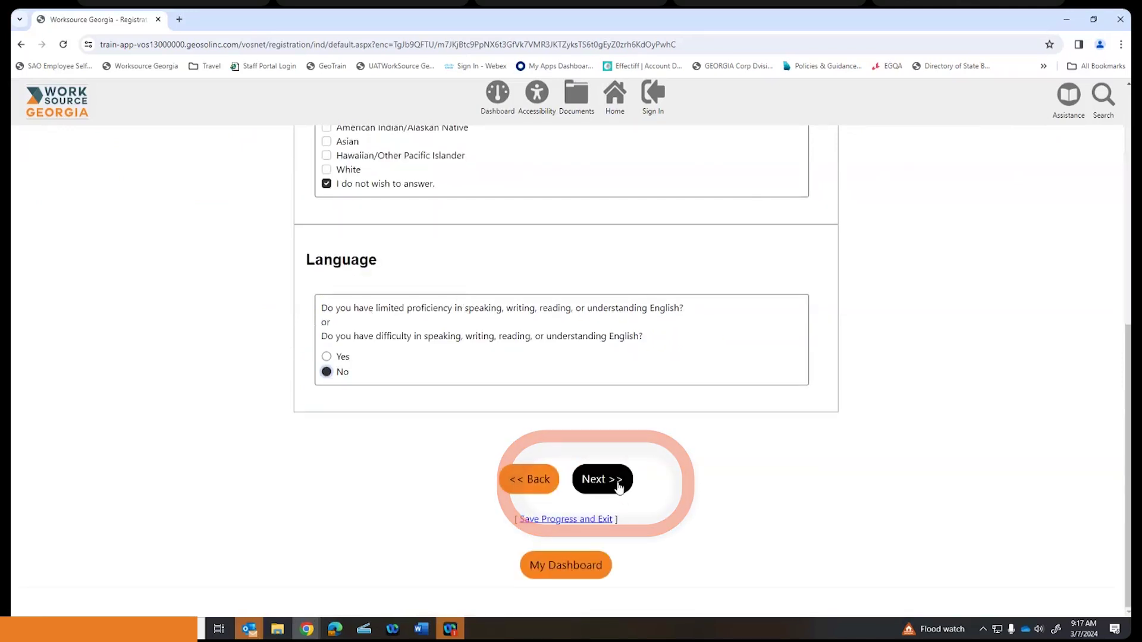
click(613, 483)
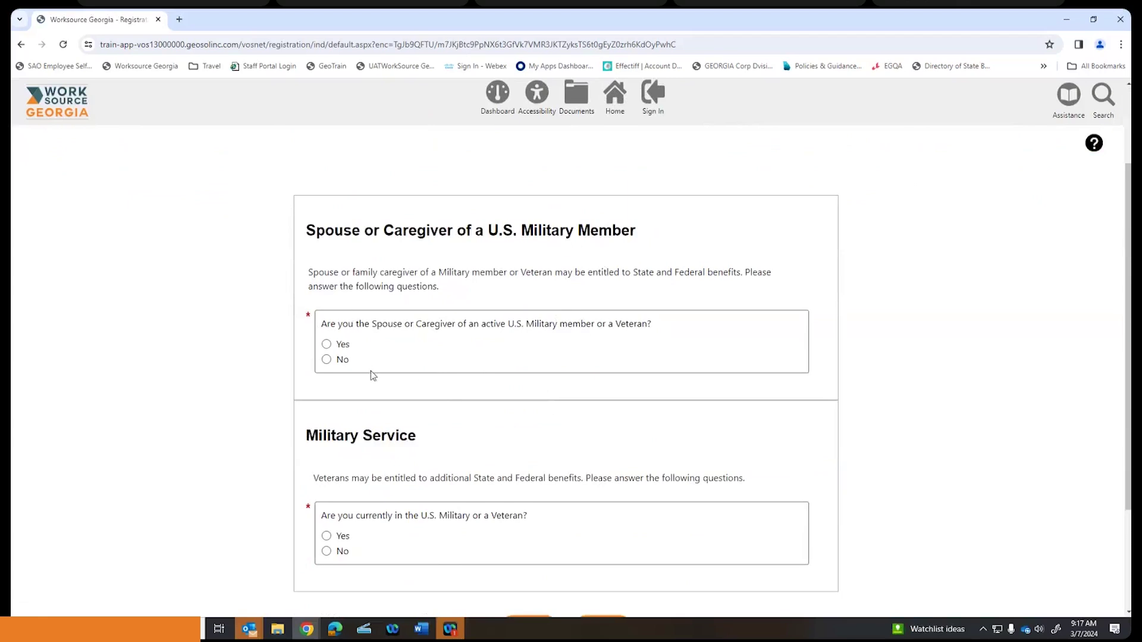
- Answer No to military spouse/caregiver and No to military or veteran status, then continue
click(331, 360)
scroll(459, 295, down, 3)
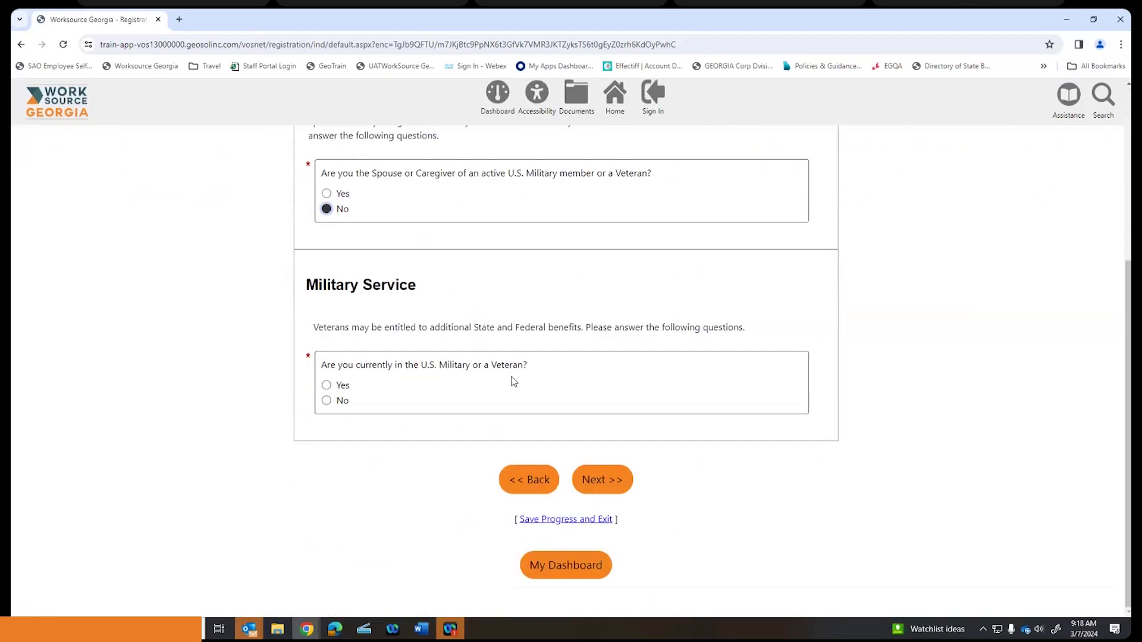
click(326, 402)
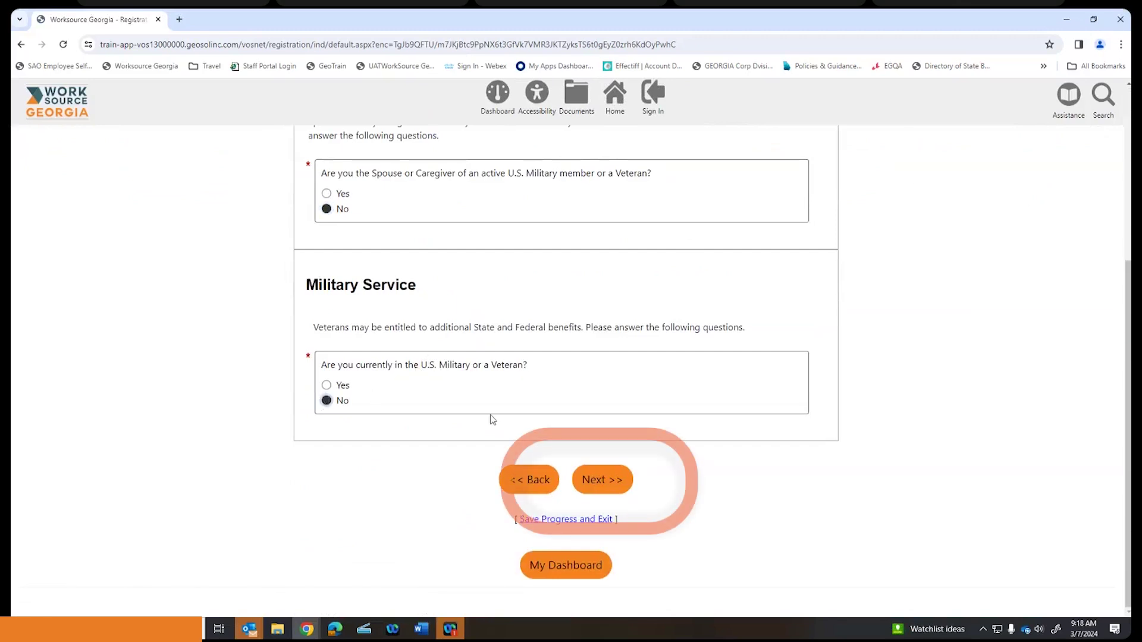
click(596, 480)
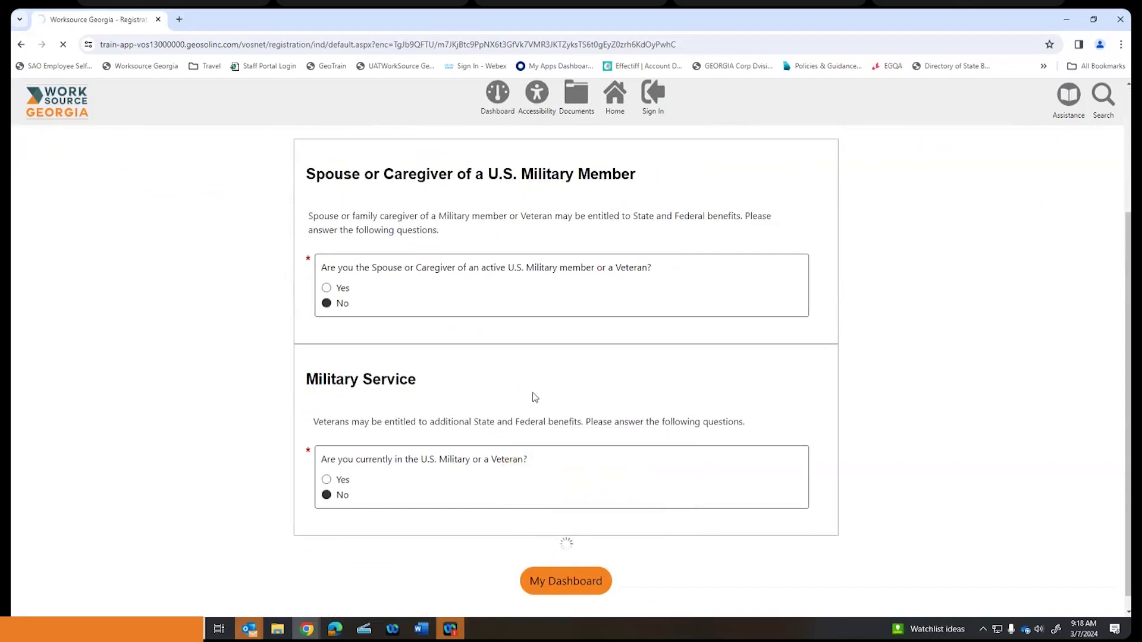
scroll(534, 397, down, 3)
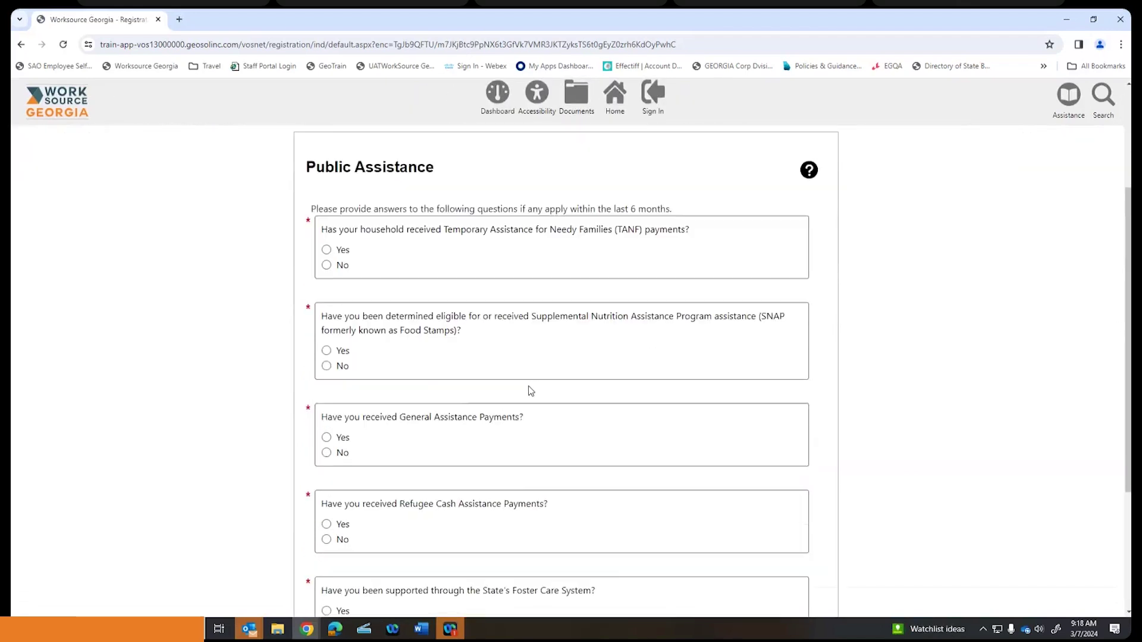
- Answer No to TANF, SNAP, General Assistance and Refugee Cash Assistance payments
click(327, 266)
scroll(399, 258, down, 2)
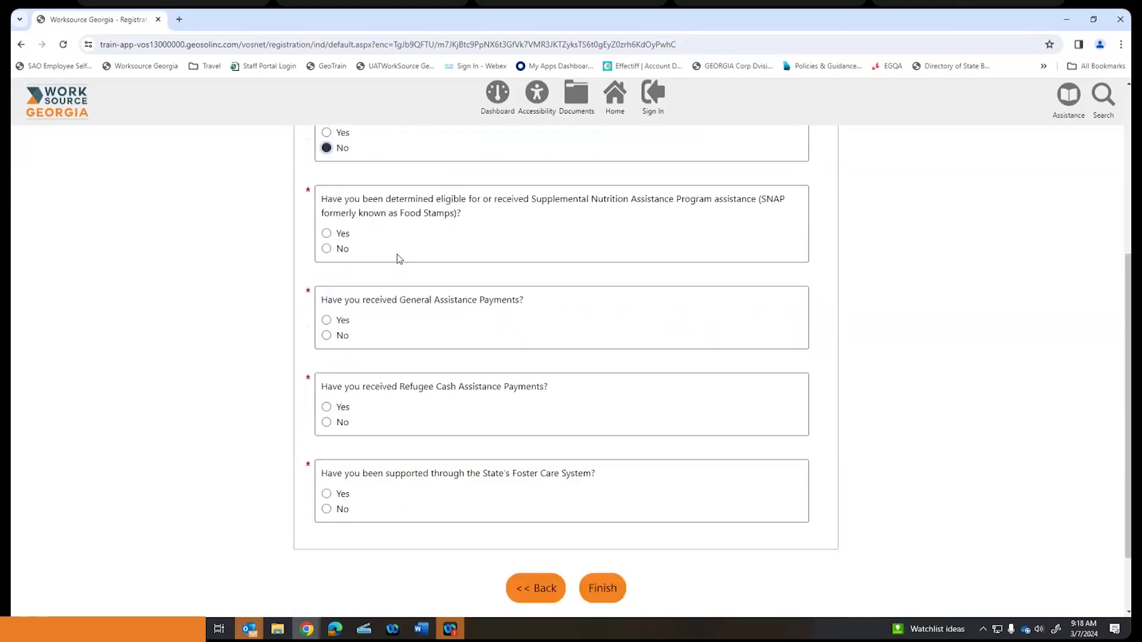
click(327, 249)
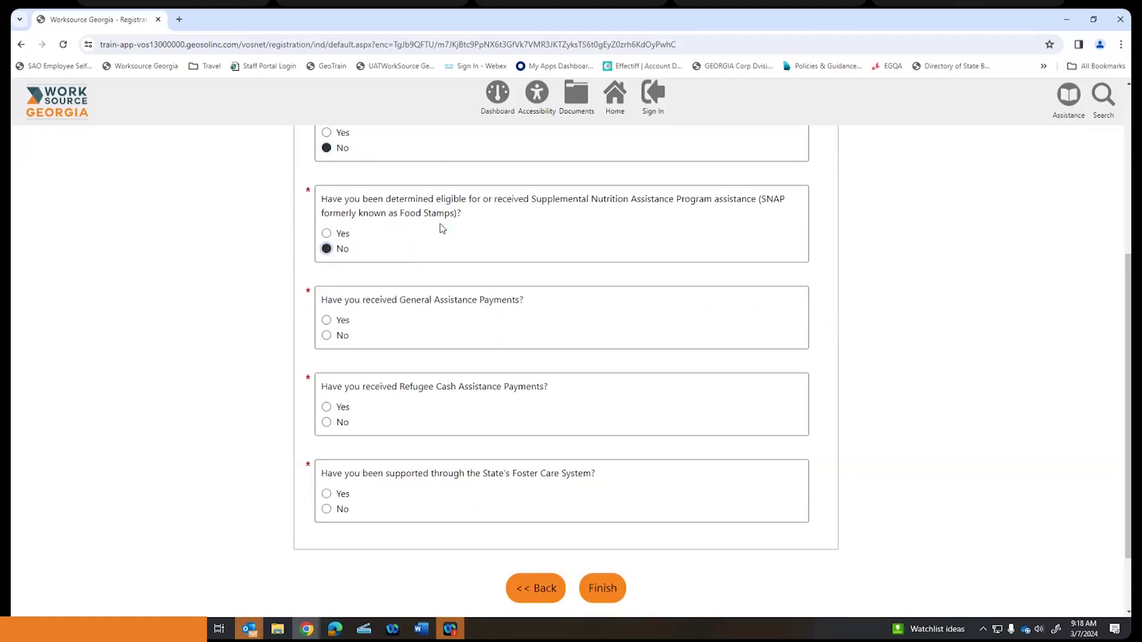
scroll(440, 227, down, 1)
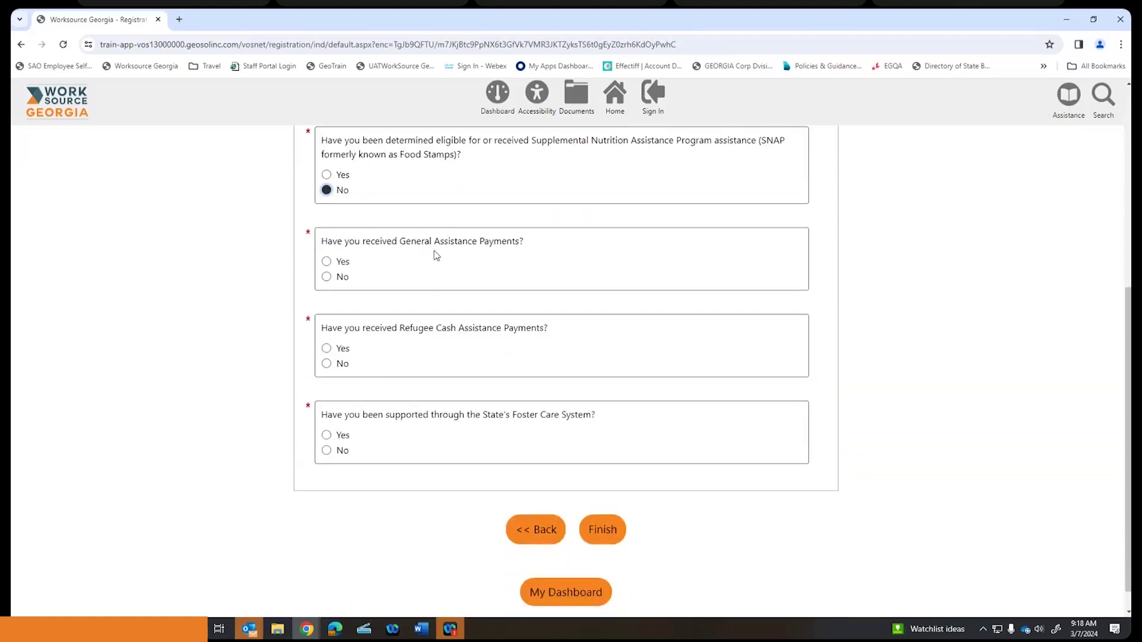
click(327, 277)
click(326, 364)
- Answer No to foster care support, decline household information, and finish registration
scroll(411, 336, down, 1)
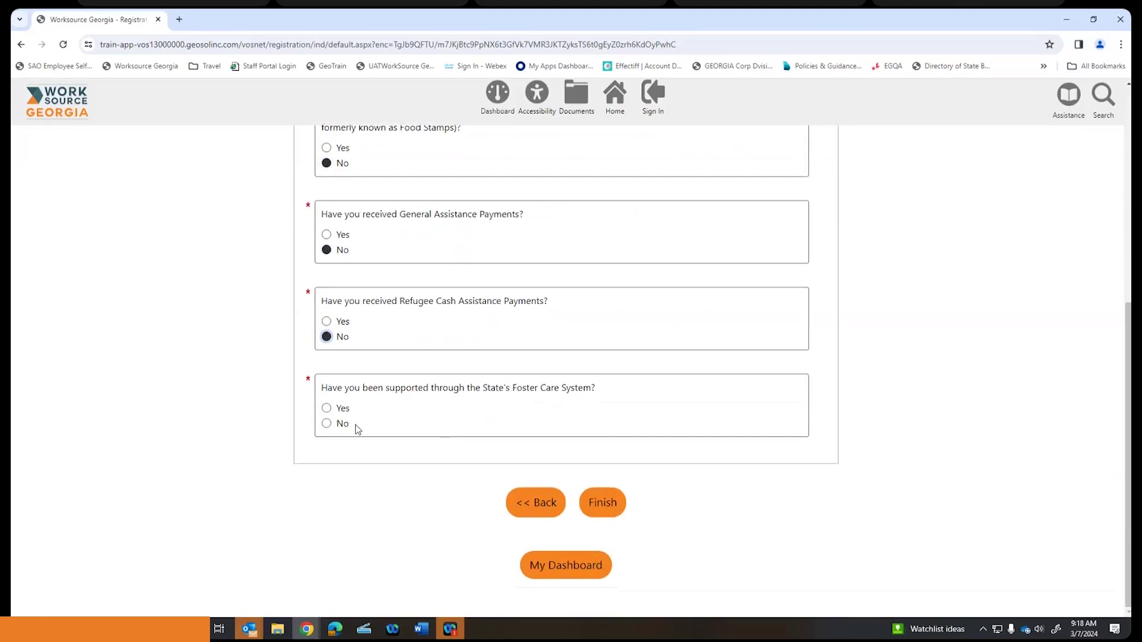
click(326, 424)
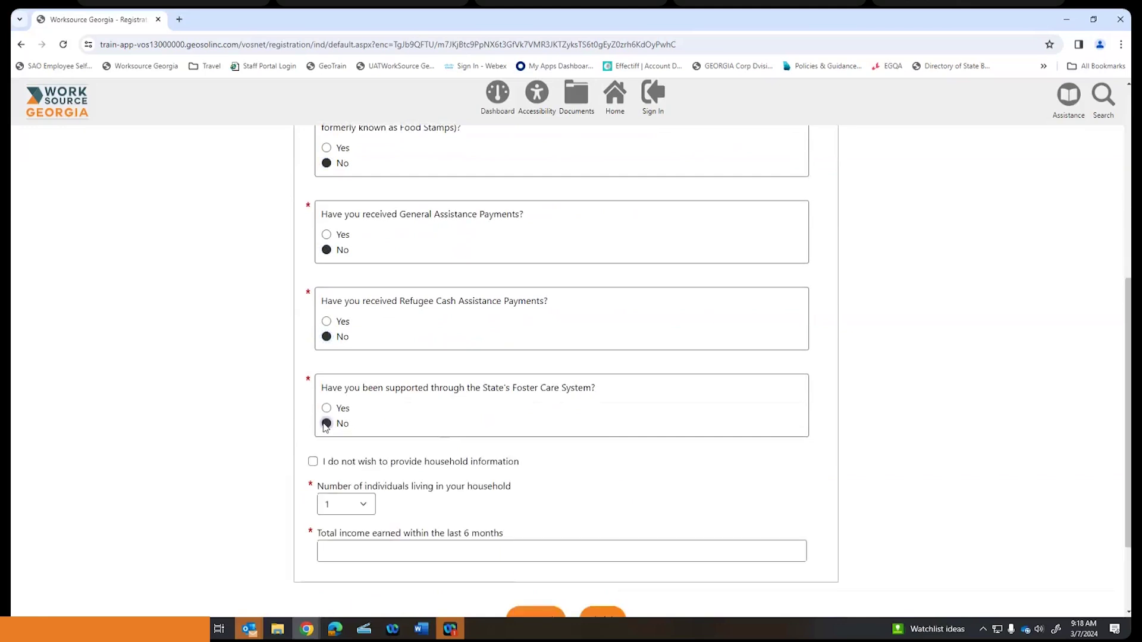
scroll(366, 374, down, 2)
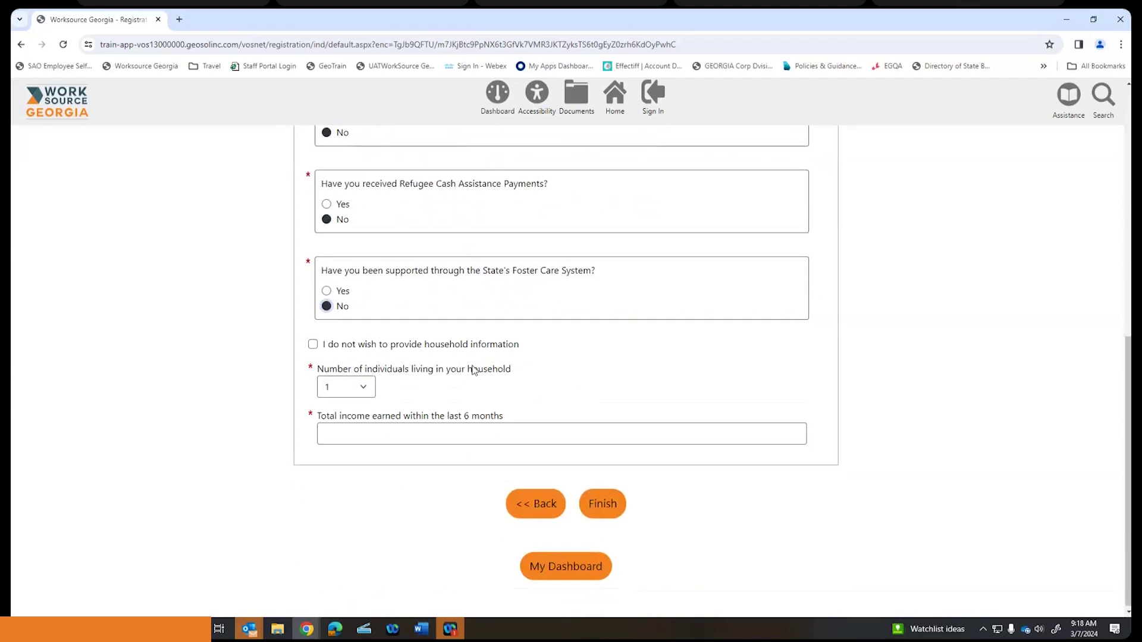
click(313, 344)
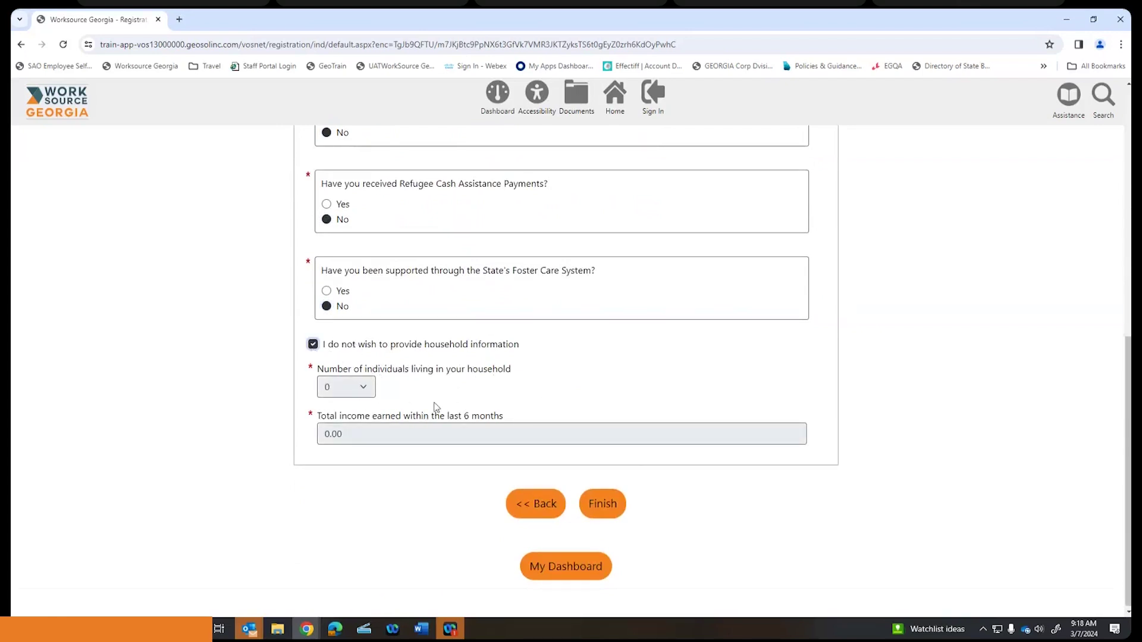
click(602, 504)
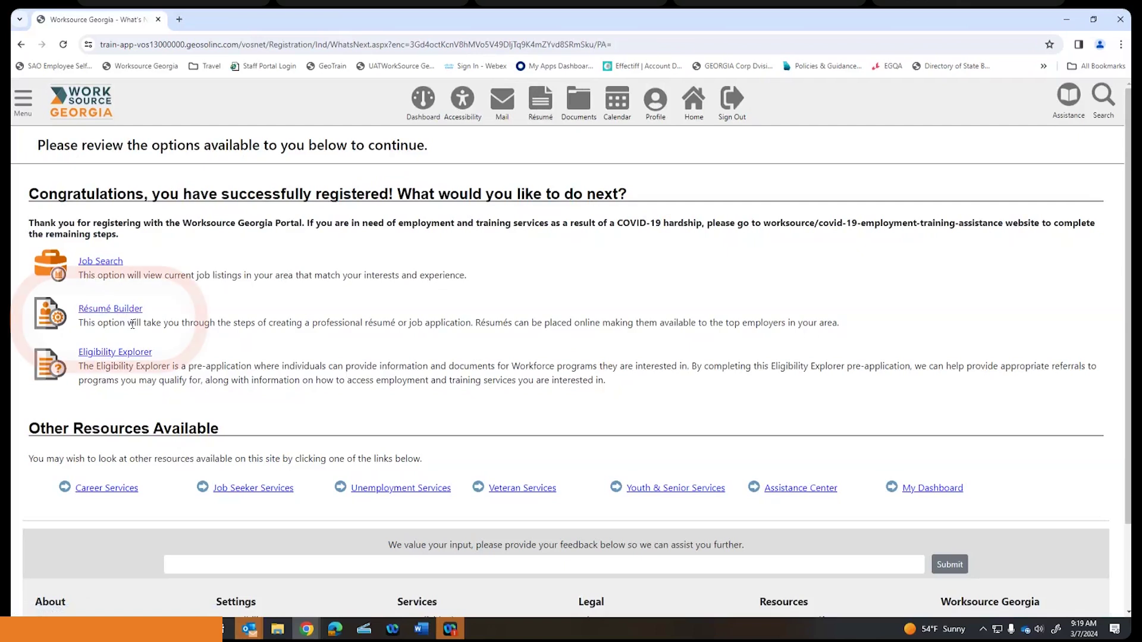
- Open the Résumé Builder from the congratulations page to reach the Résumés folder
click(92, 310)
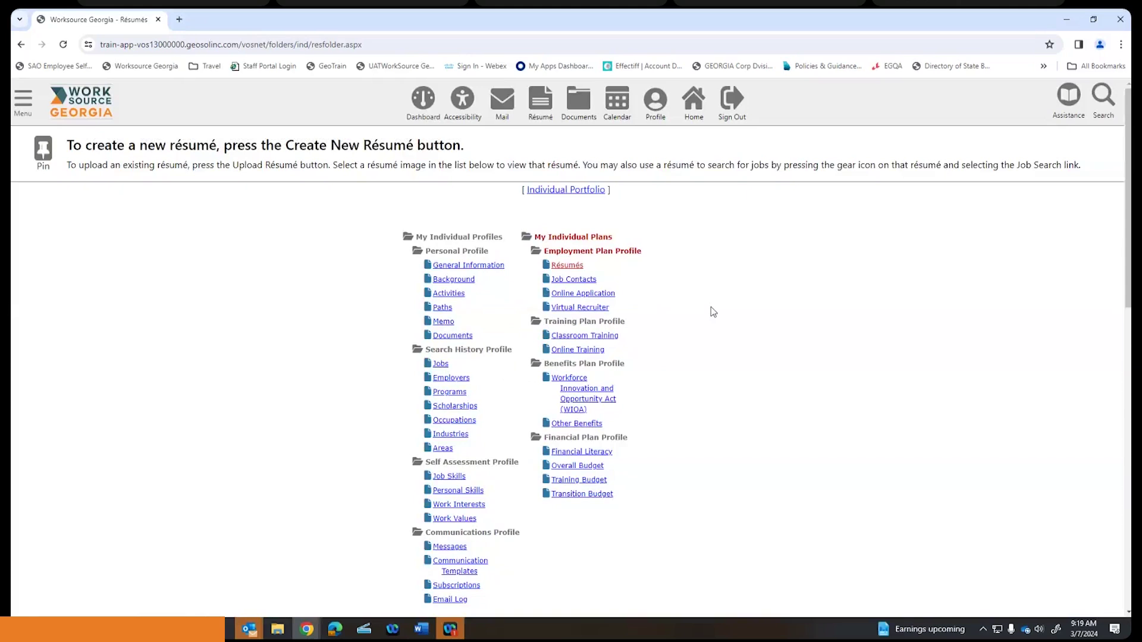
scroll(713, 311, down, 1)
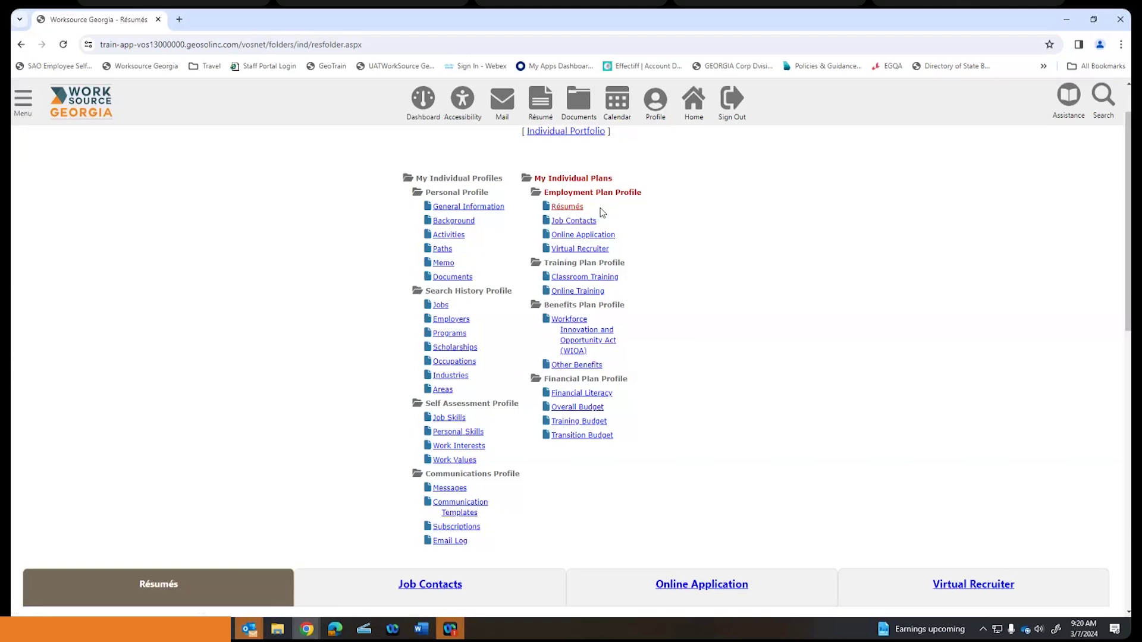
click(467, 208)
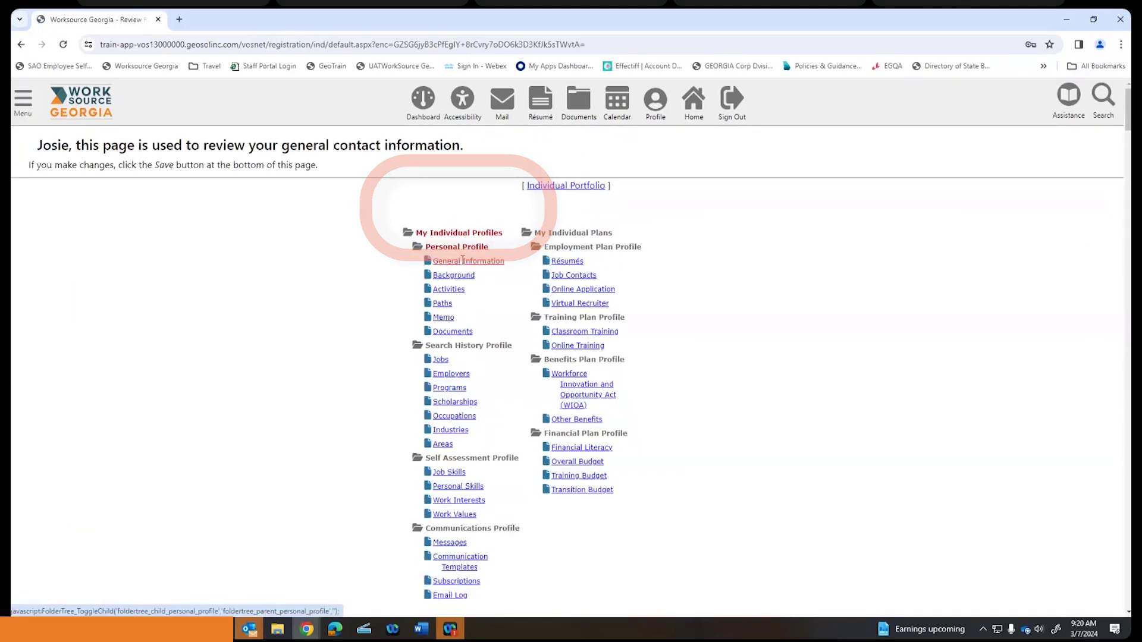
click(574, 263)
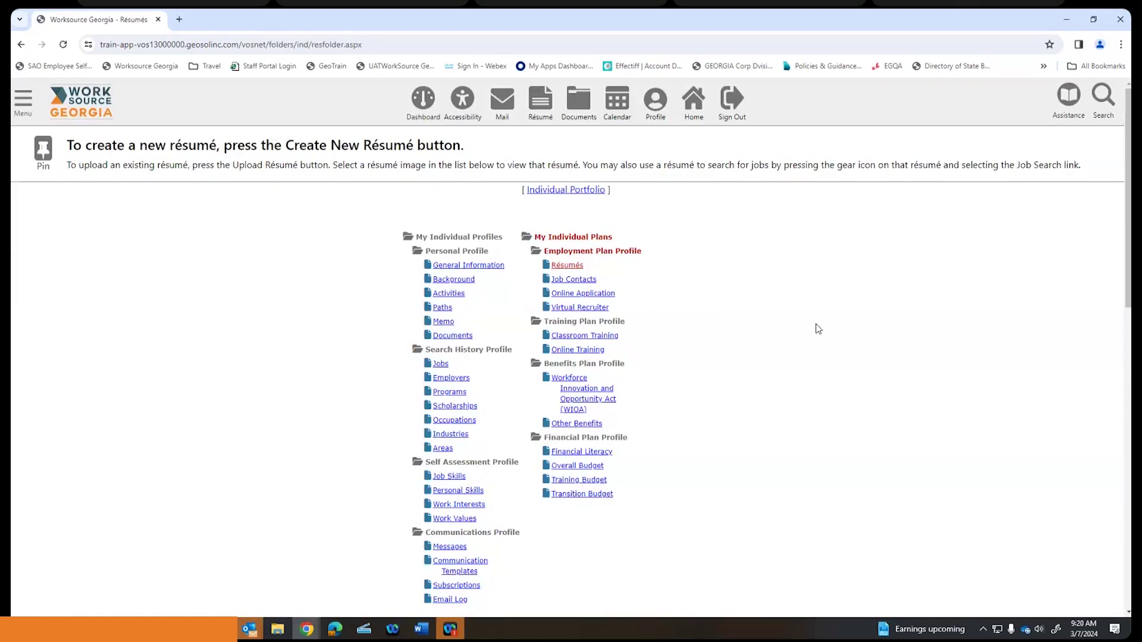
scroll(818, 329, down, 6)
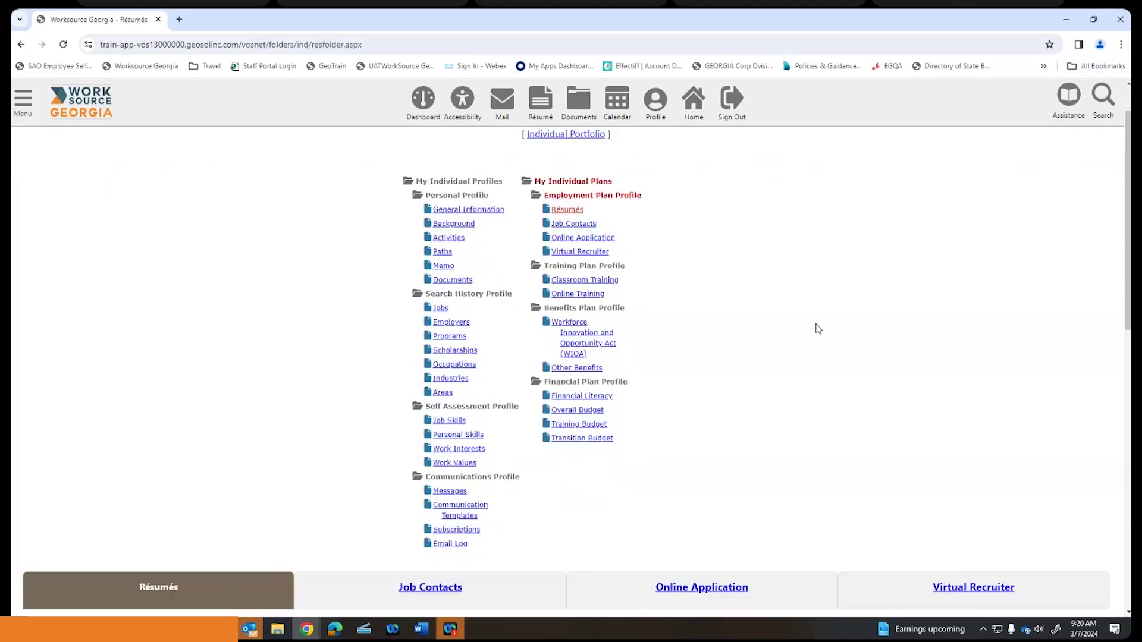
scroll(816, 327, up, 6)
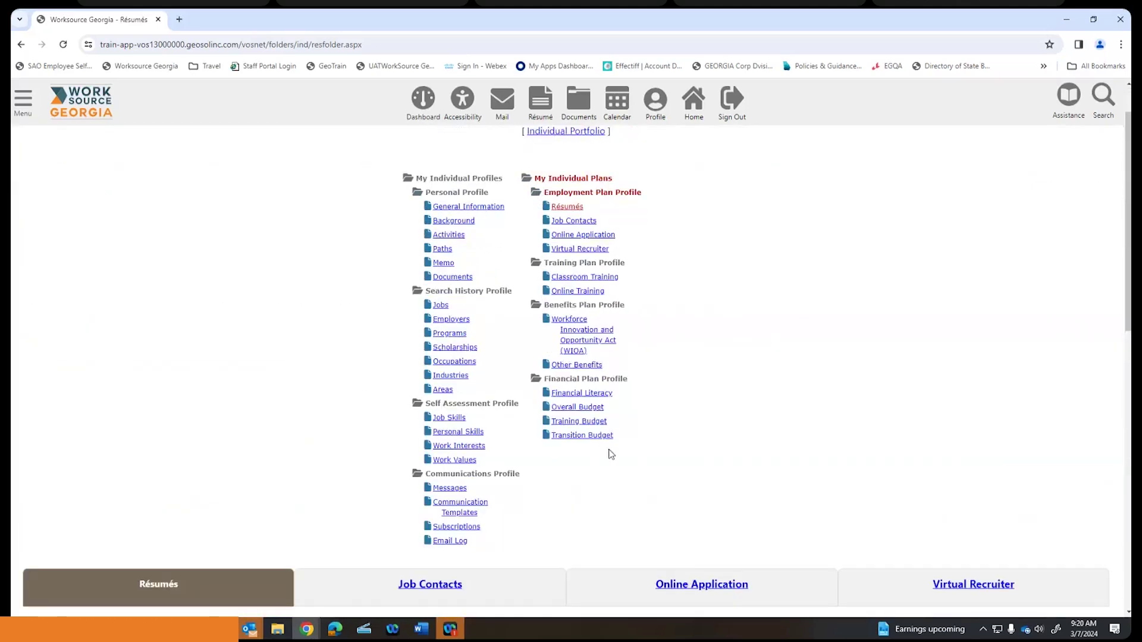
scroll(776, 311, down, 3)
scroll(775, 311, down, 4)
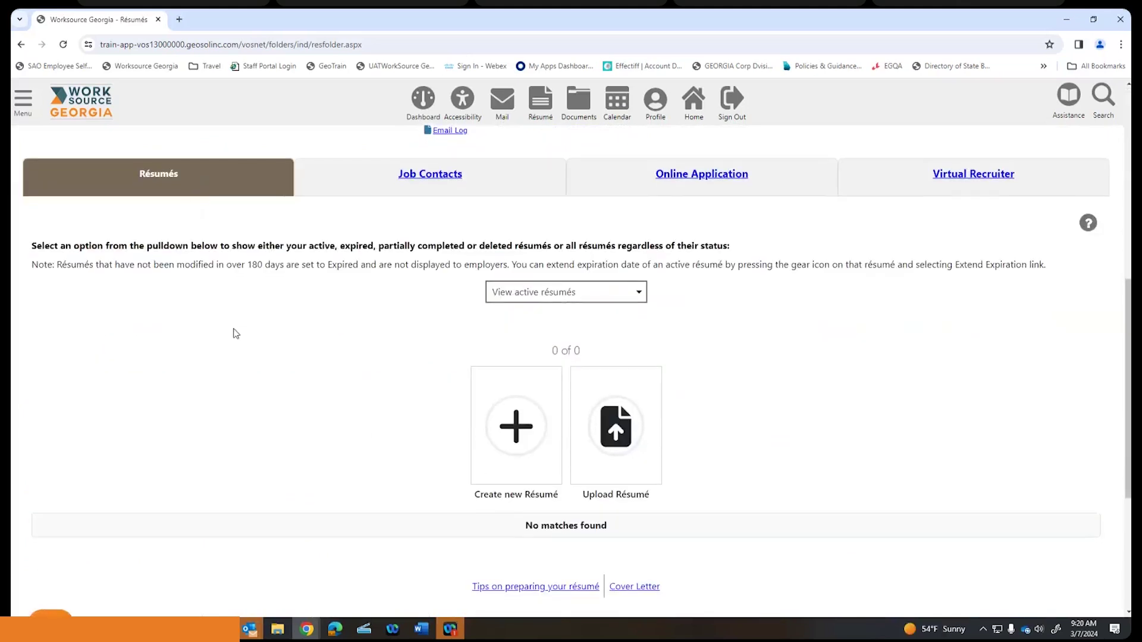
- Choose Create new Résumé to start a fresh résumé
scroll(726, 348, down, 1)
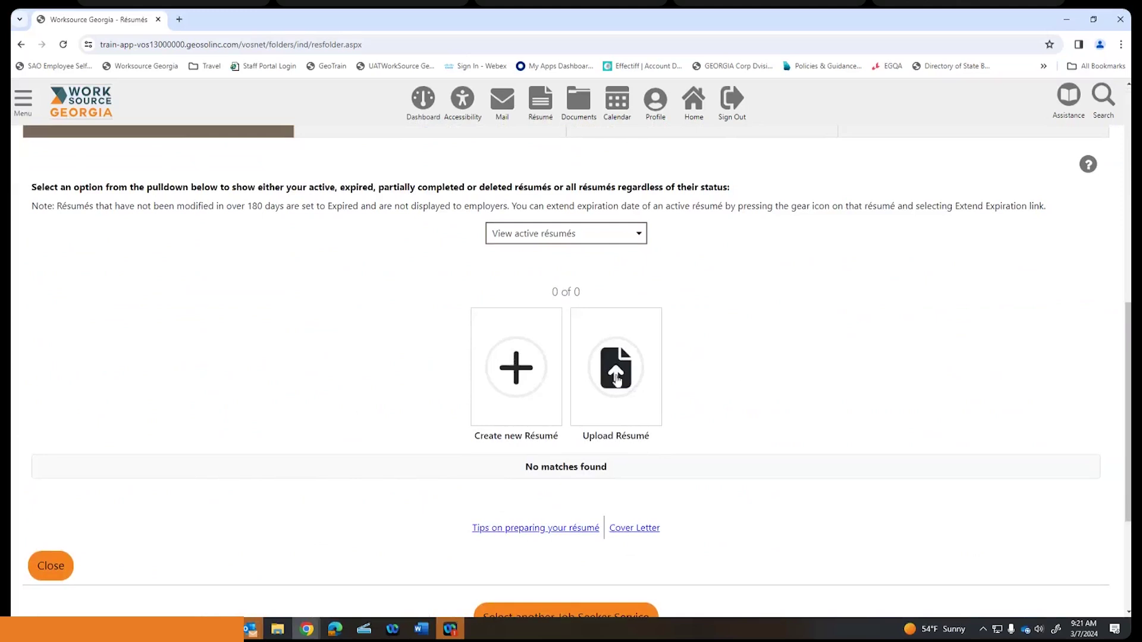
click(518, 371)
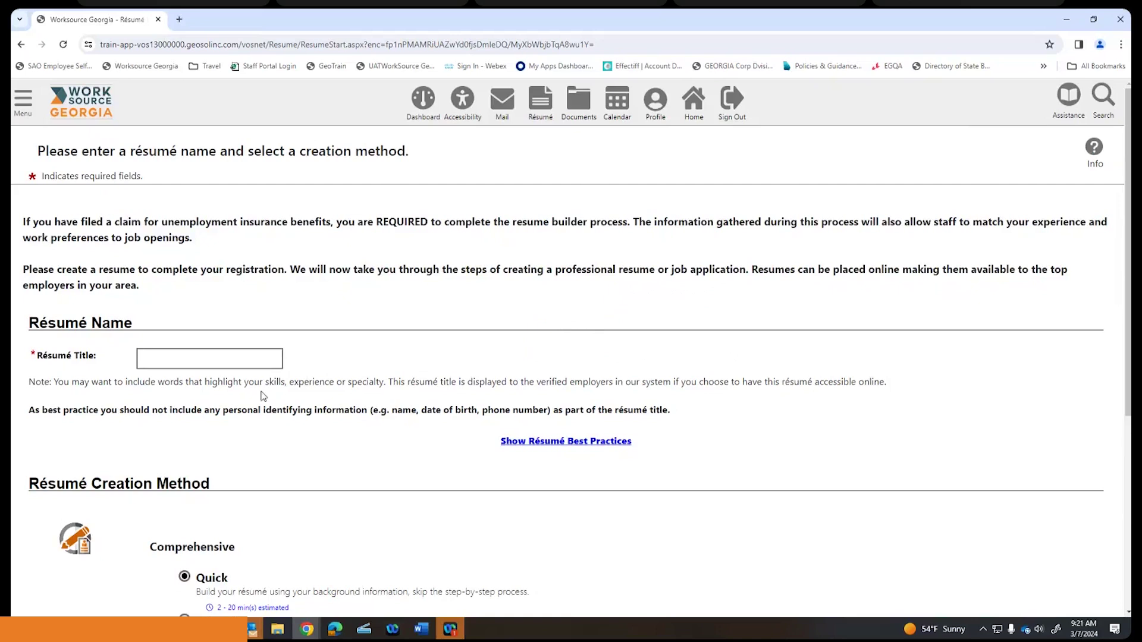
- Title the new résumé 'Chef', keep the Quick method, and save it
click(200, 361)
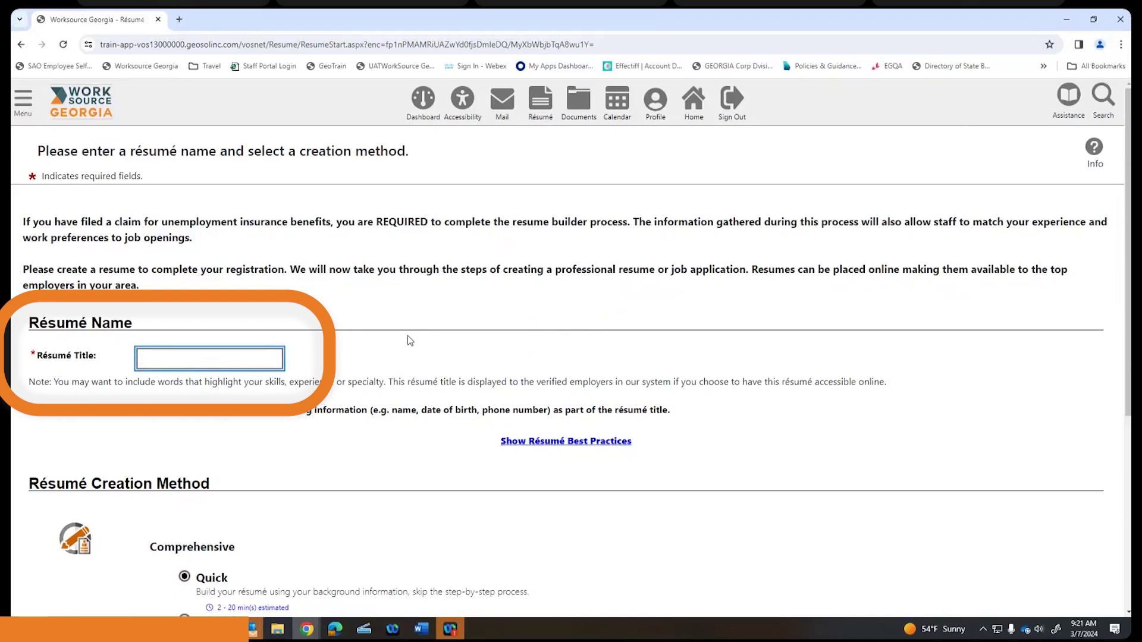
text(Chef)
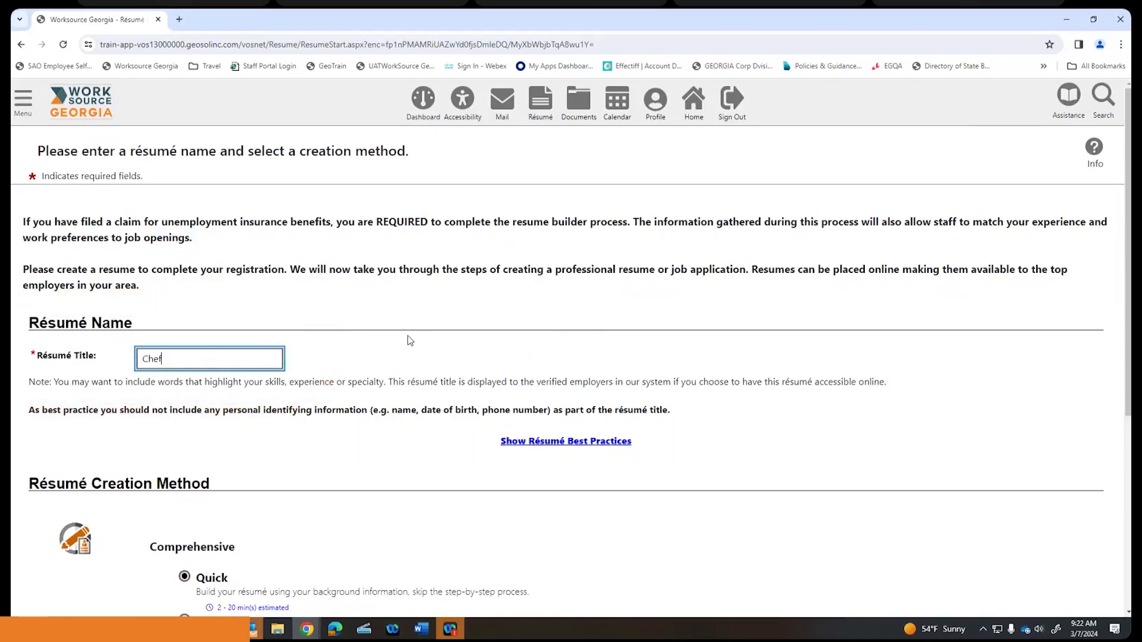
scroll(408, 340, down, 4)
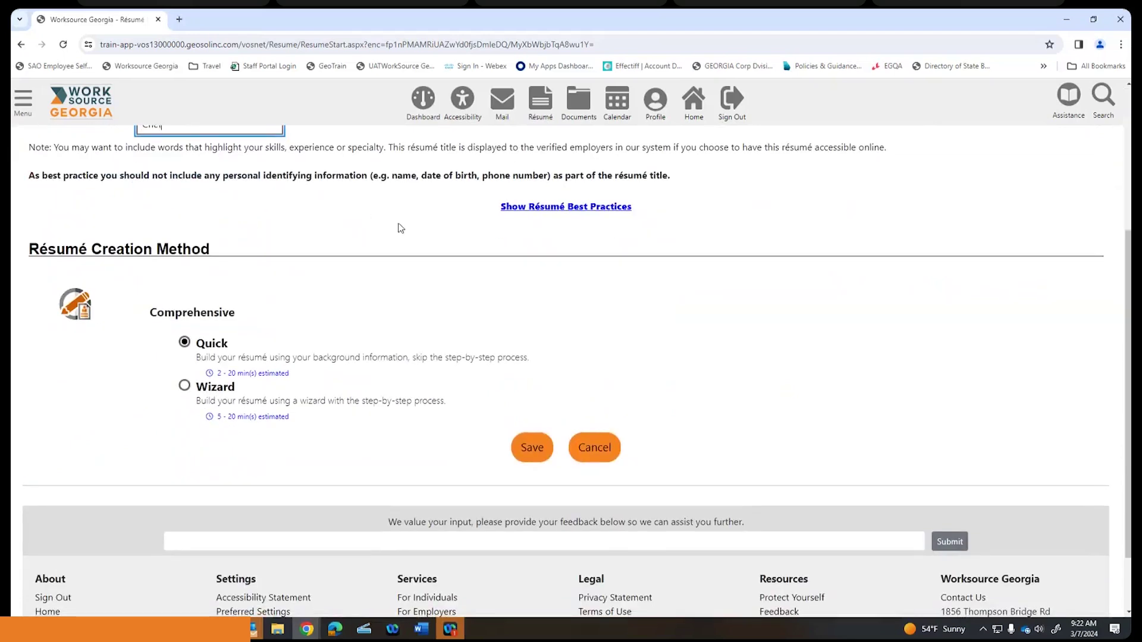
scroll(279, 361, up, 1)
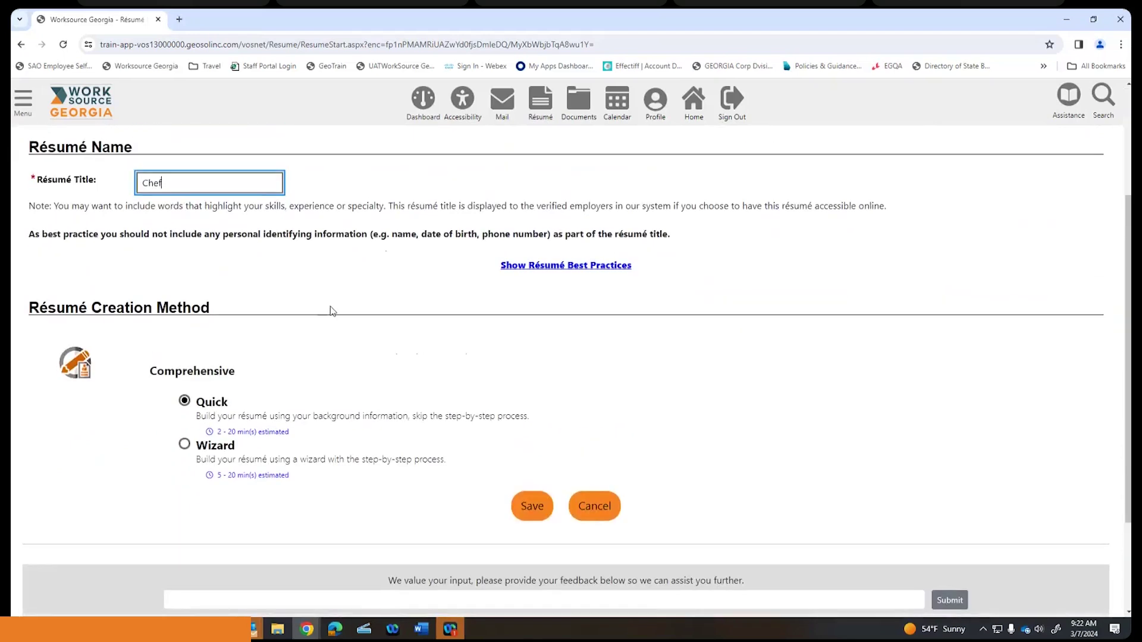
scroll(331, 311, down, 1)
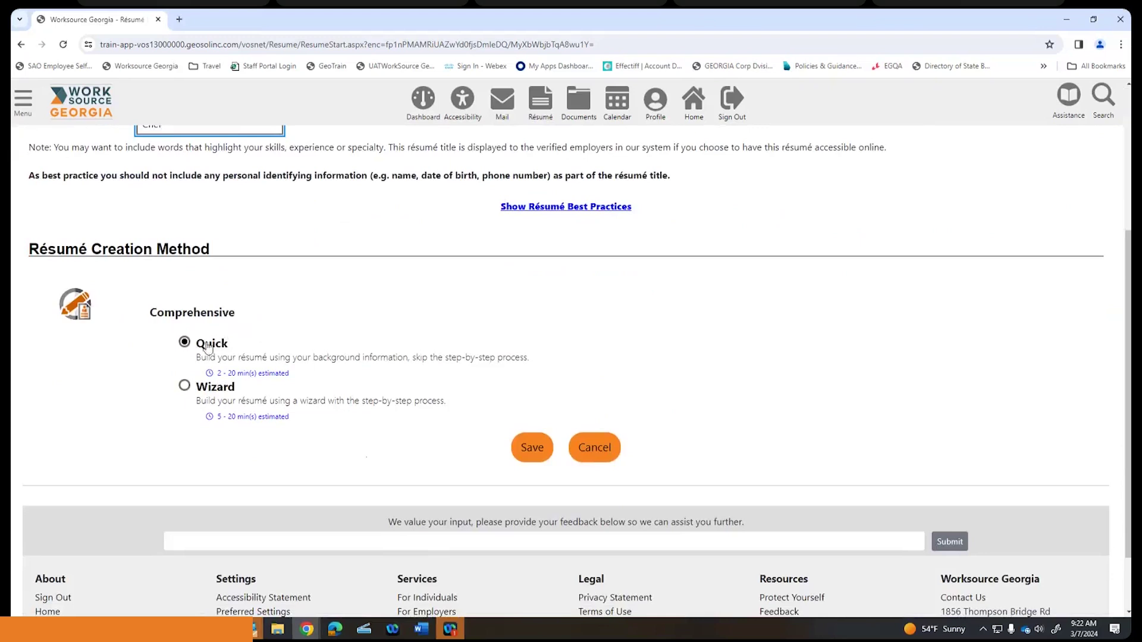
scroll(357, 345, down, 1)
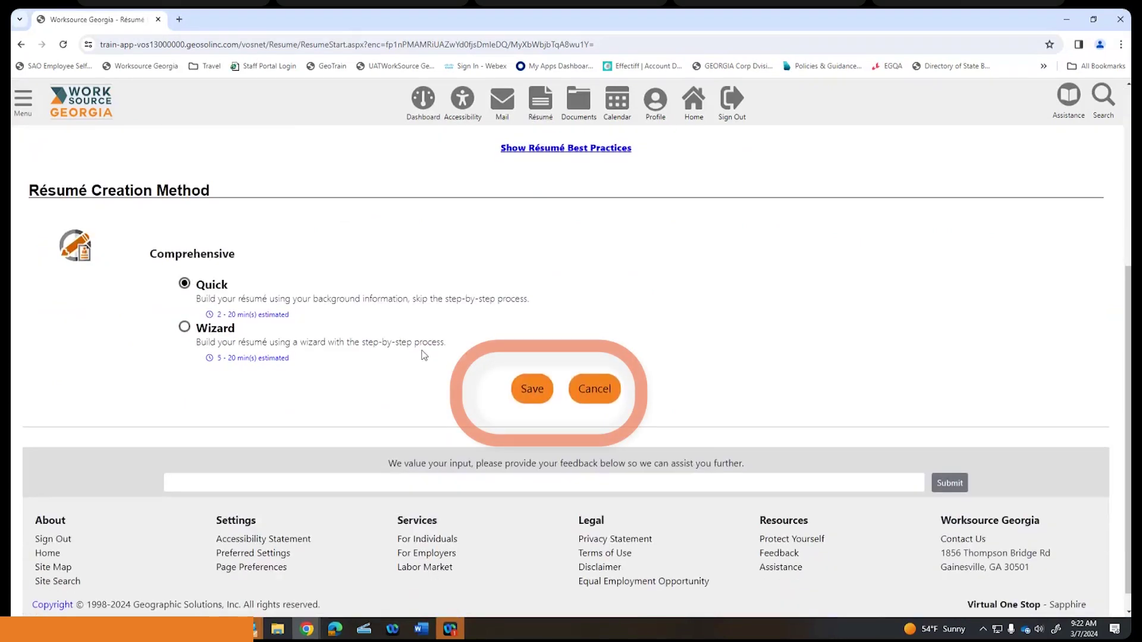
click(543, 397)
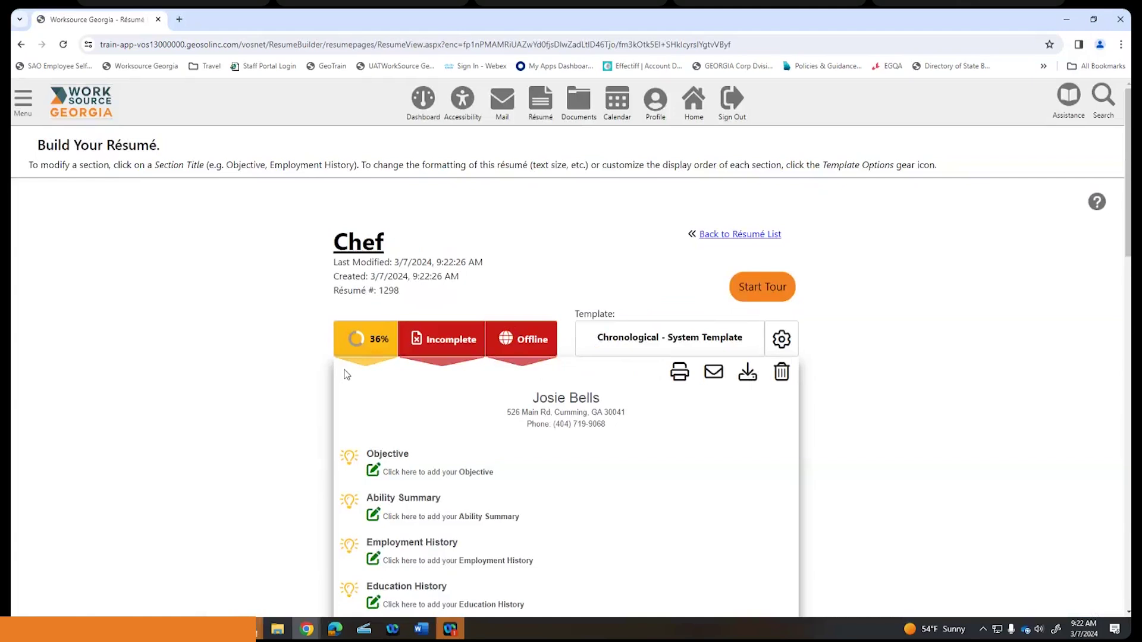
- Check the 36%, Incomplete and Offline badges, then open the Objective section editor
scroll(350, 363, down, 1)
scroll(353, 353, up, 1)
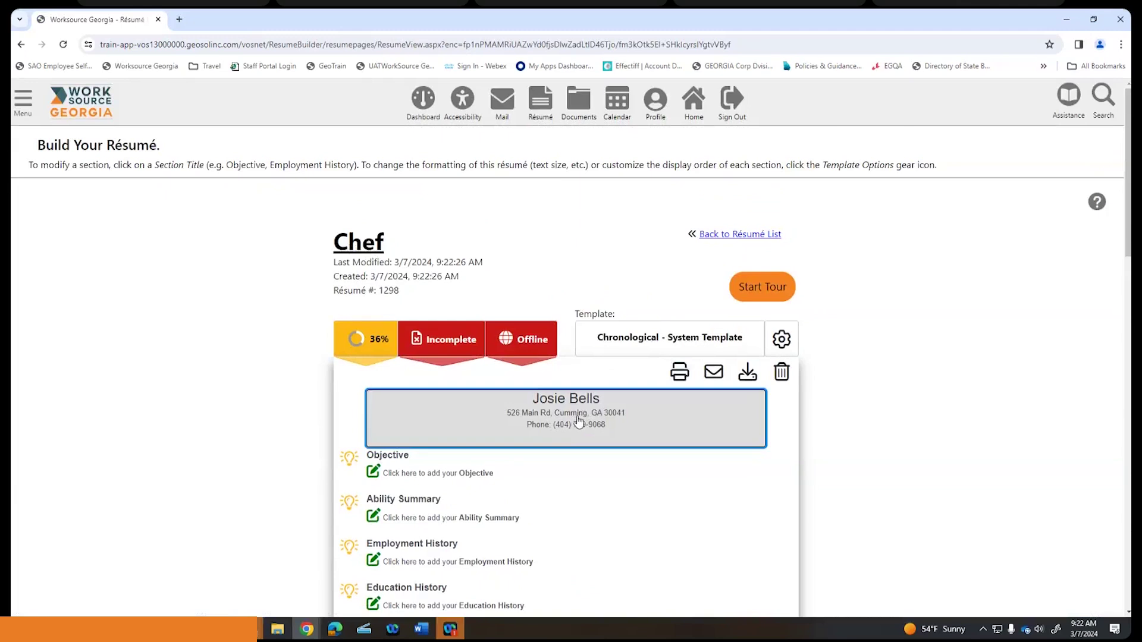
scroll(580, 419, down, 1)
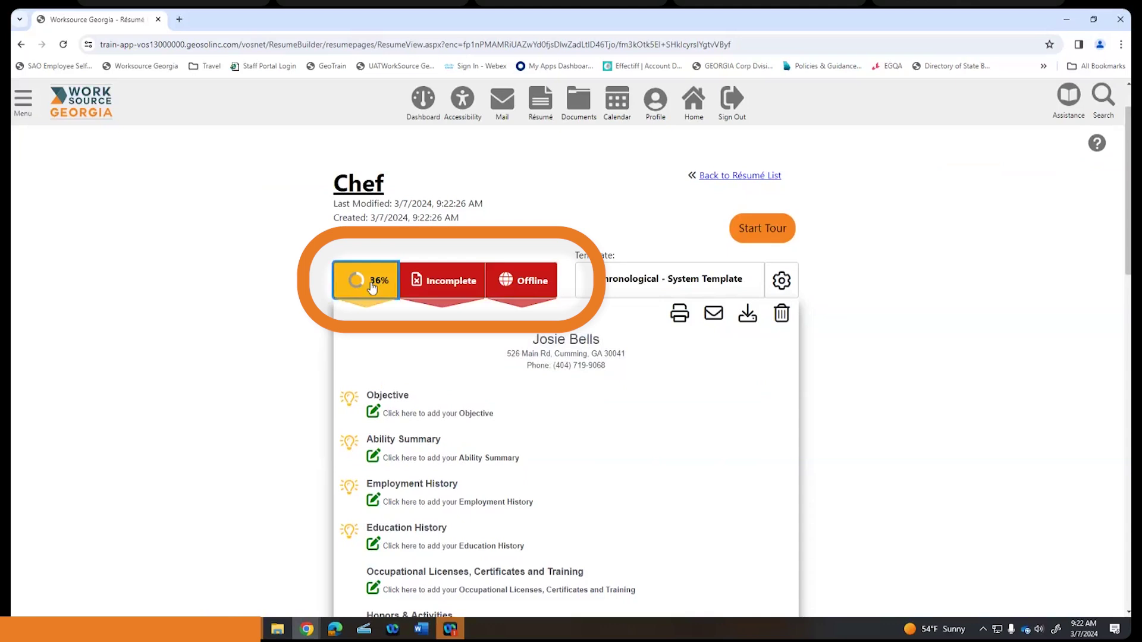
click(425, 283)
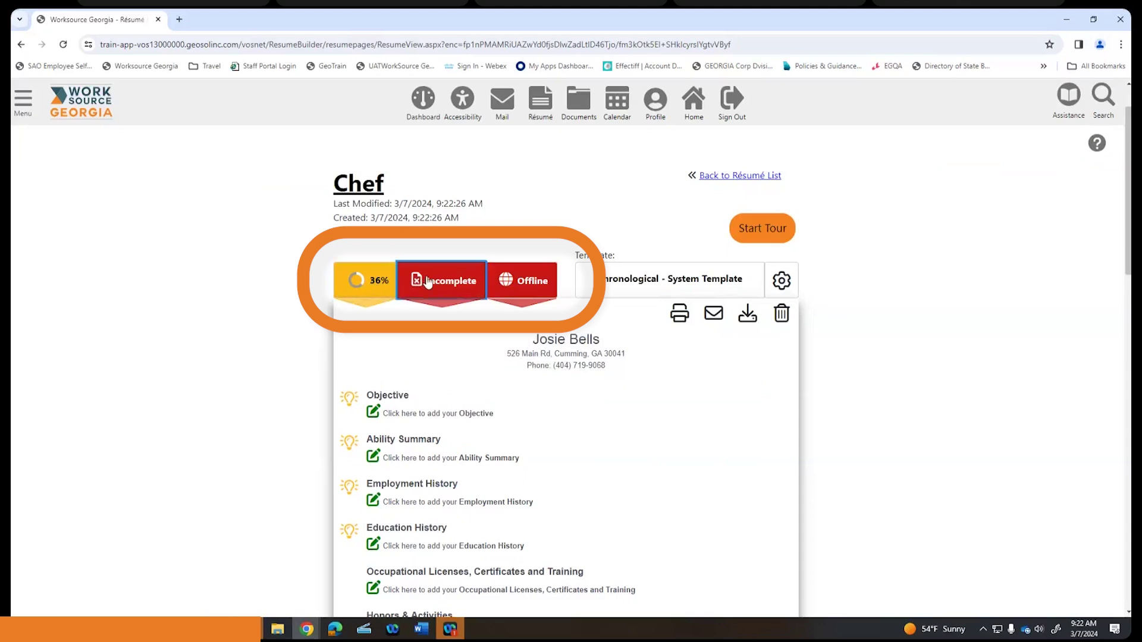
click(525, 283)
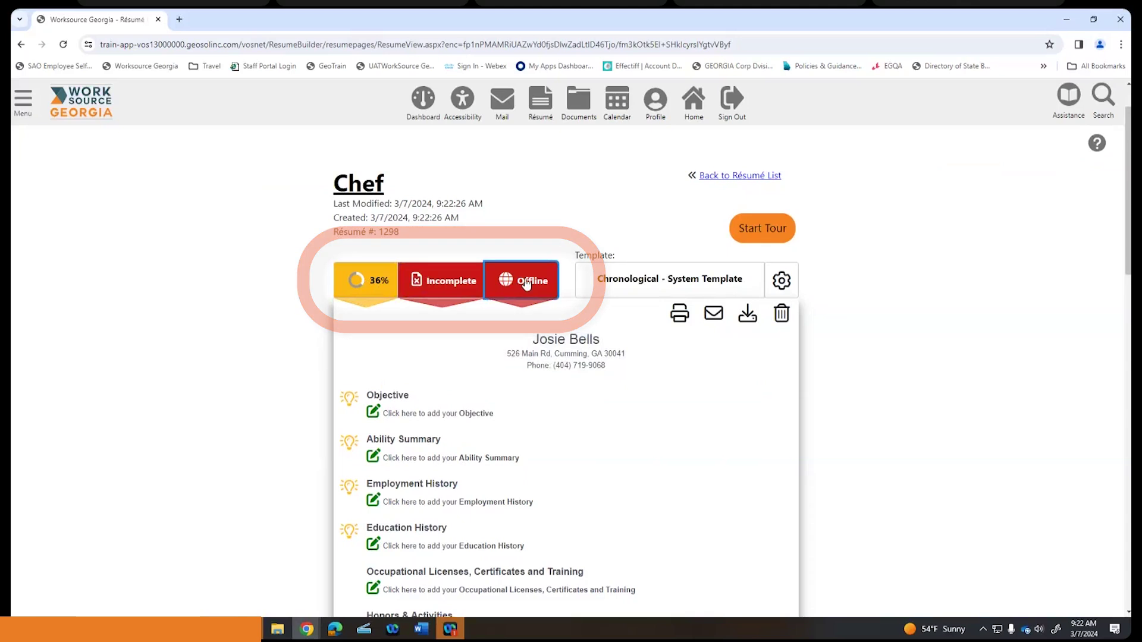
click(366, 284)
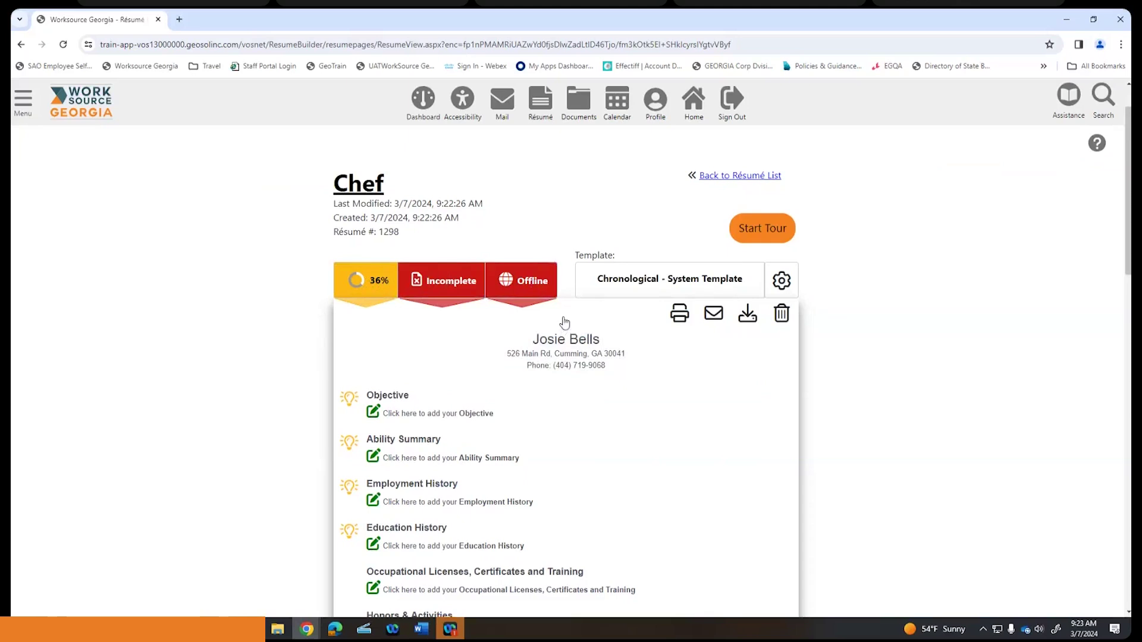
scroll(565, 321, down, 2)
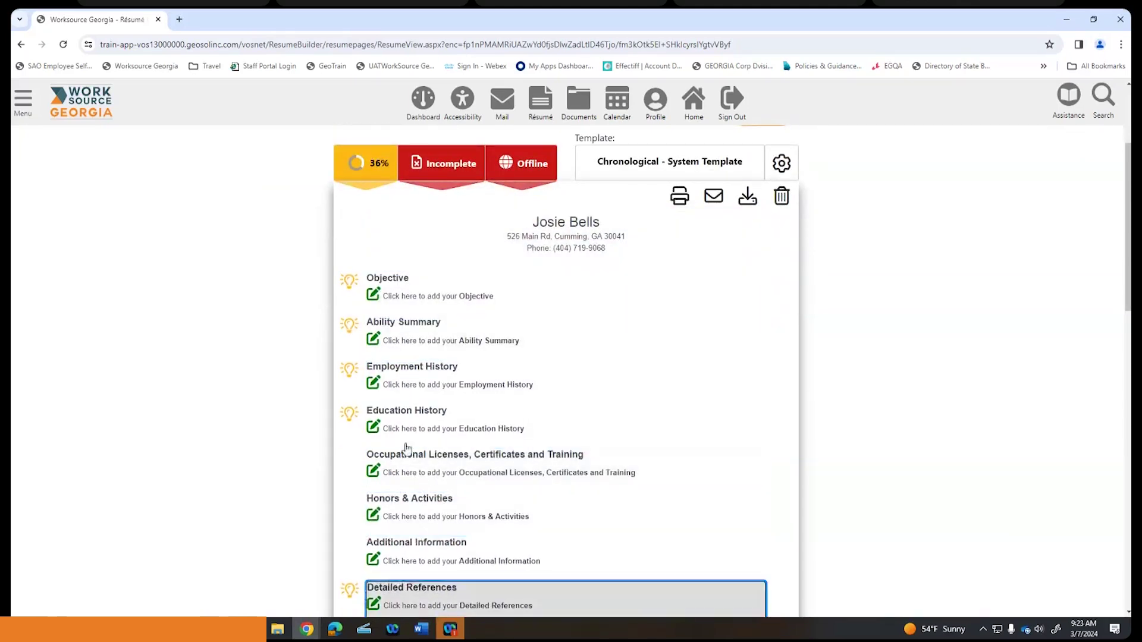
click(438, 292)
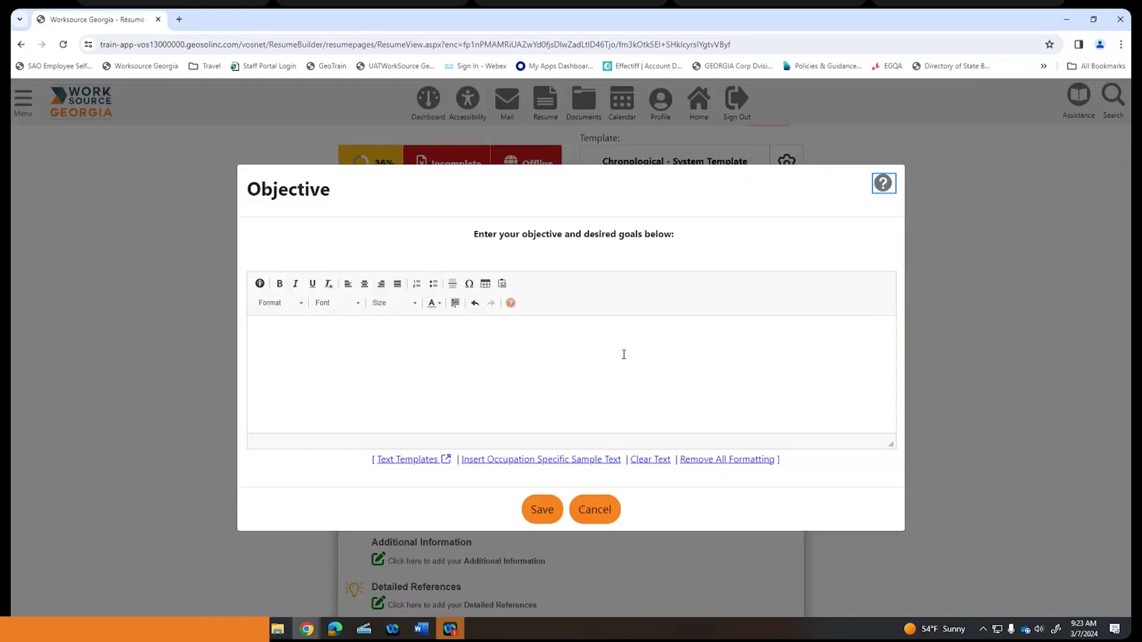
- Insert the chef sample objective text, end it with a period, and save it
click(540, 464)
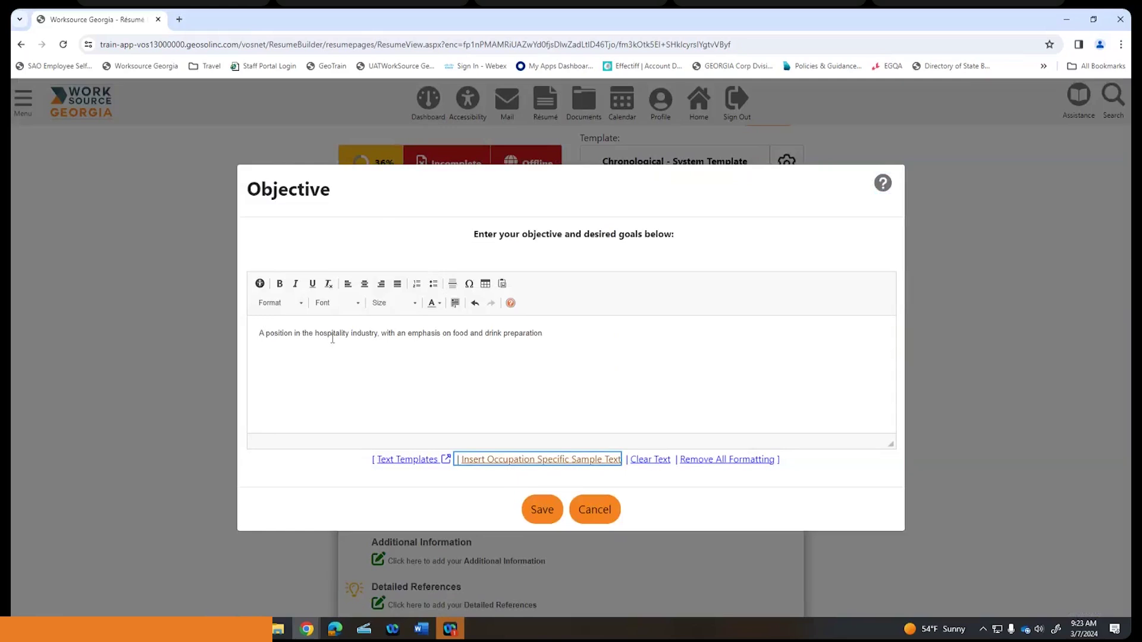
click(575, 337)
text(.)
click(572, 336)
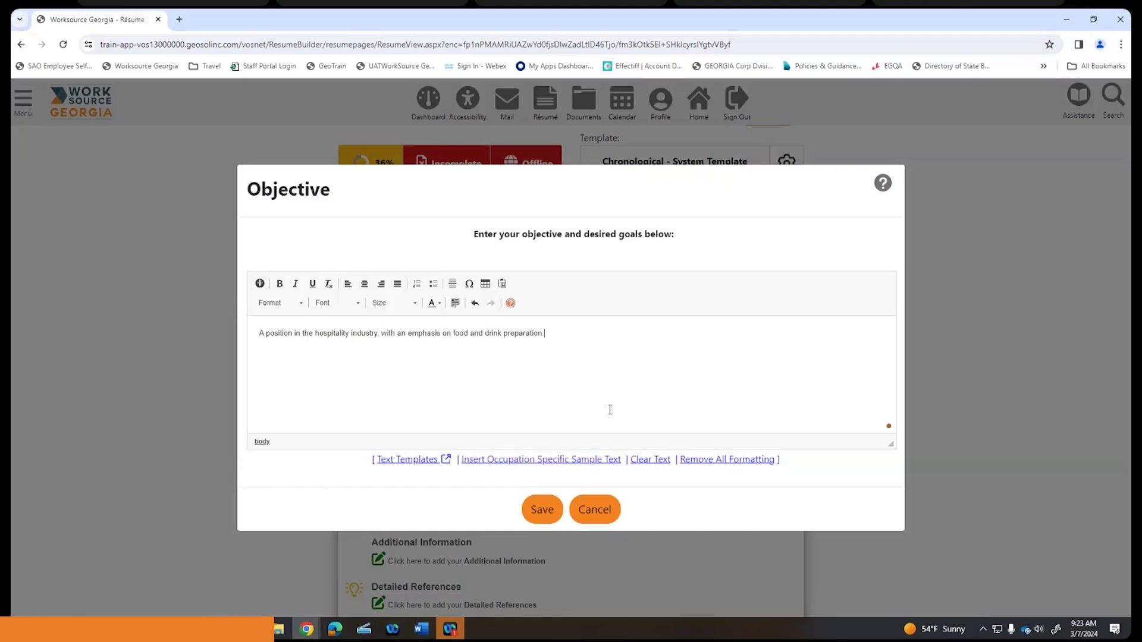
click(541, 514)
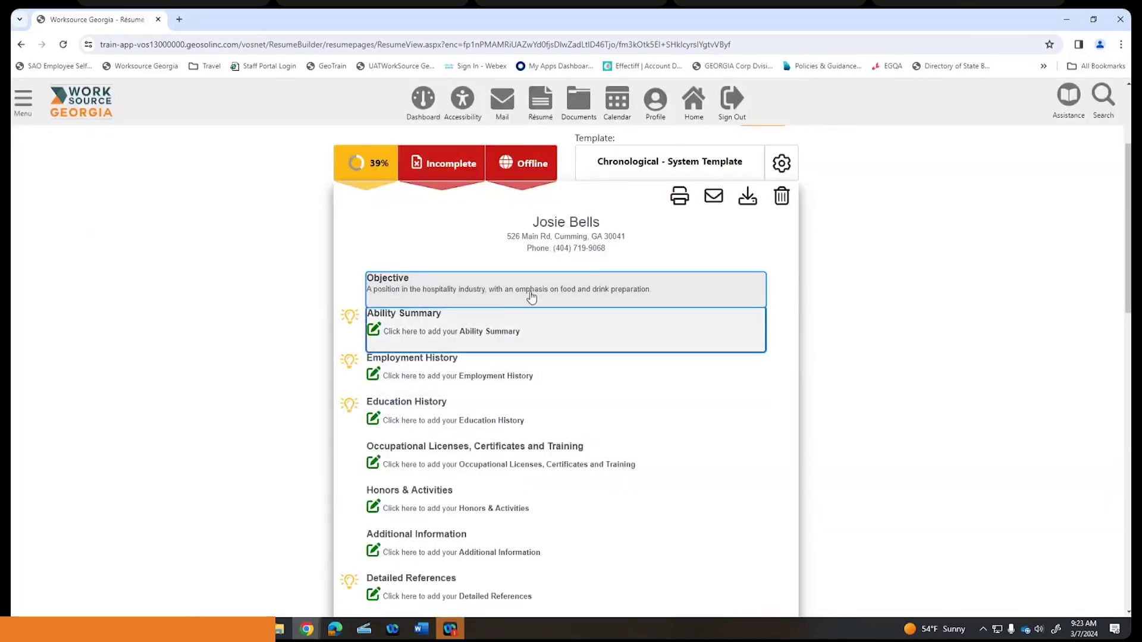
- Fill the Ability Summary with the chef occupation sample text and save it
click(491, 330)
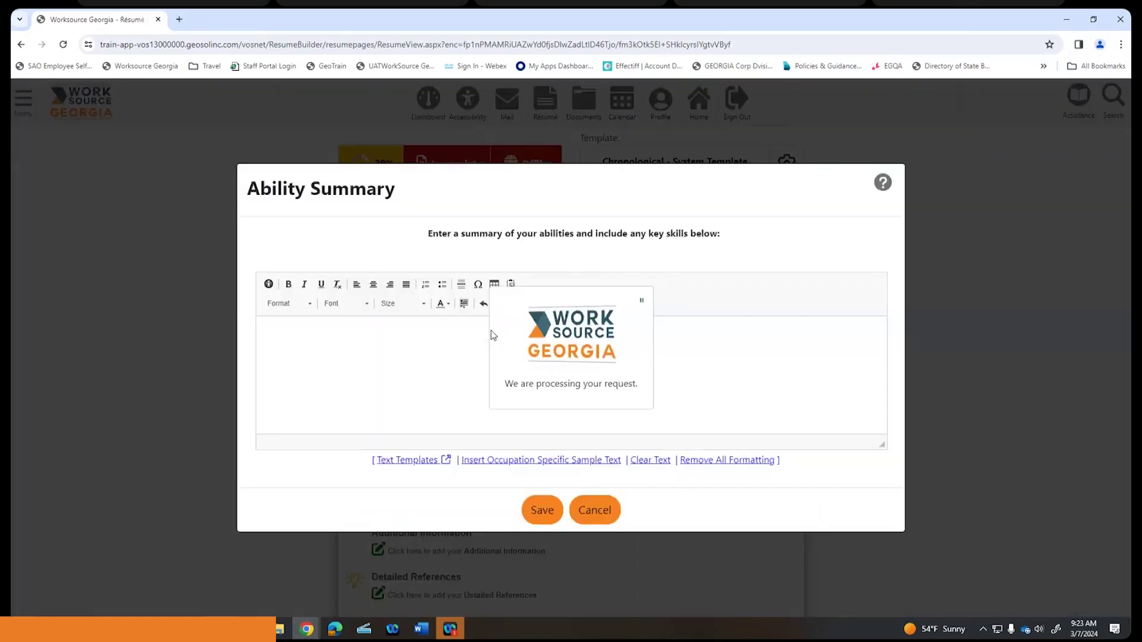
click(537, 461)
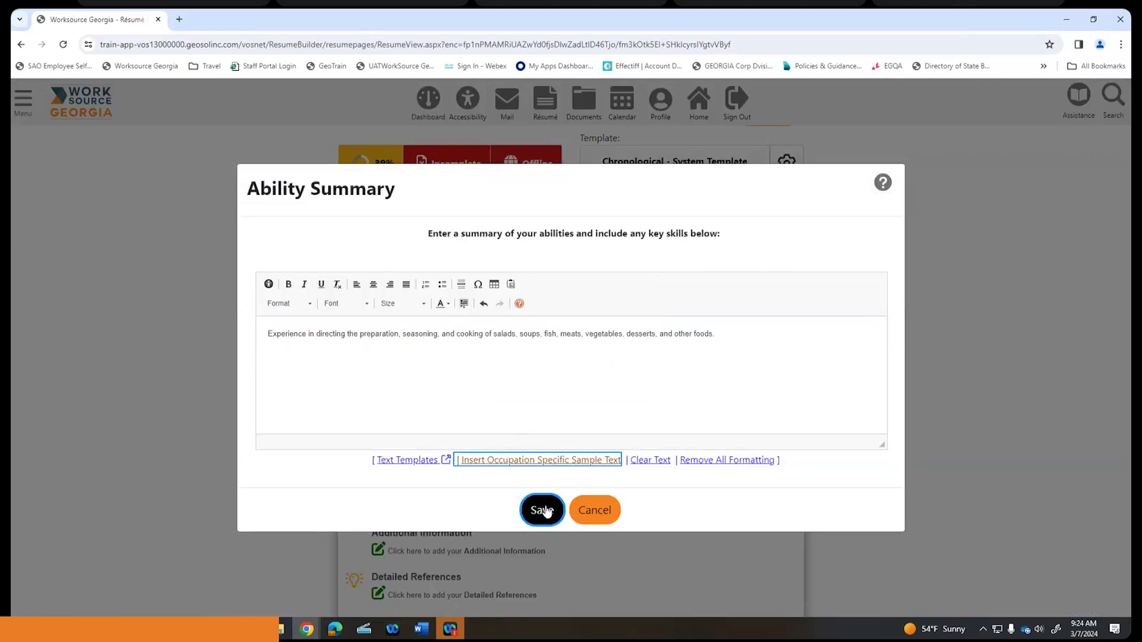
click(543, 510)
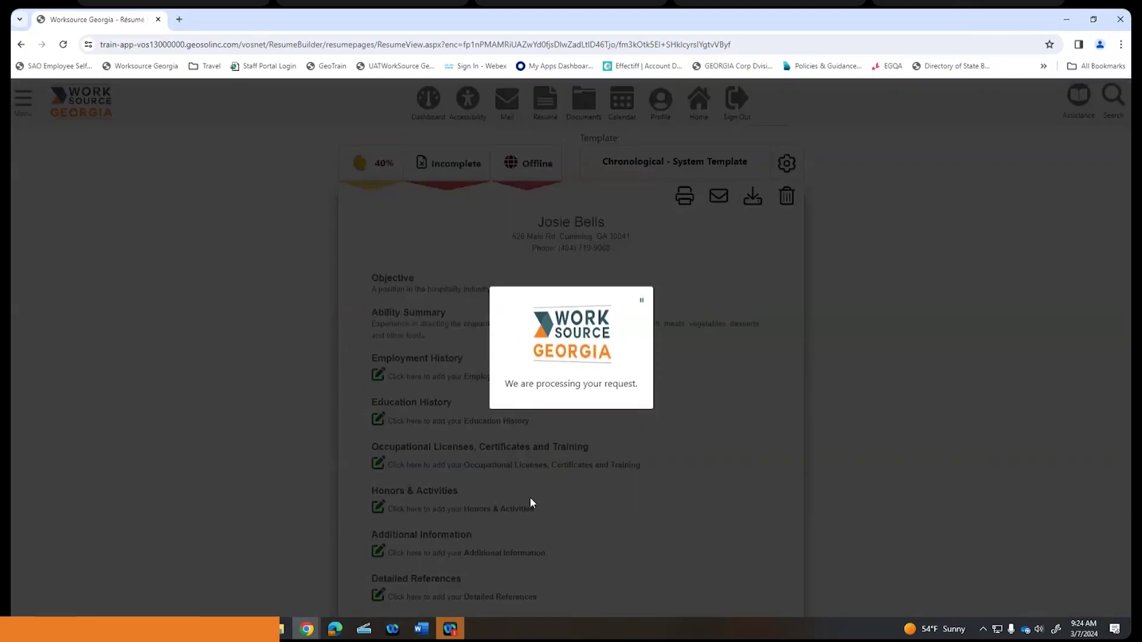
scroll(529, 329, down, 2)
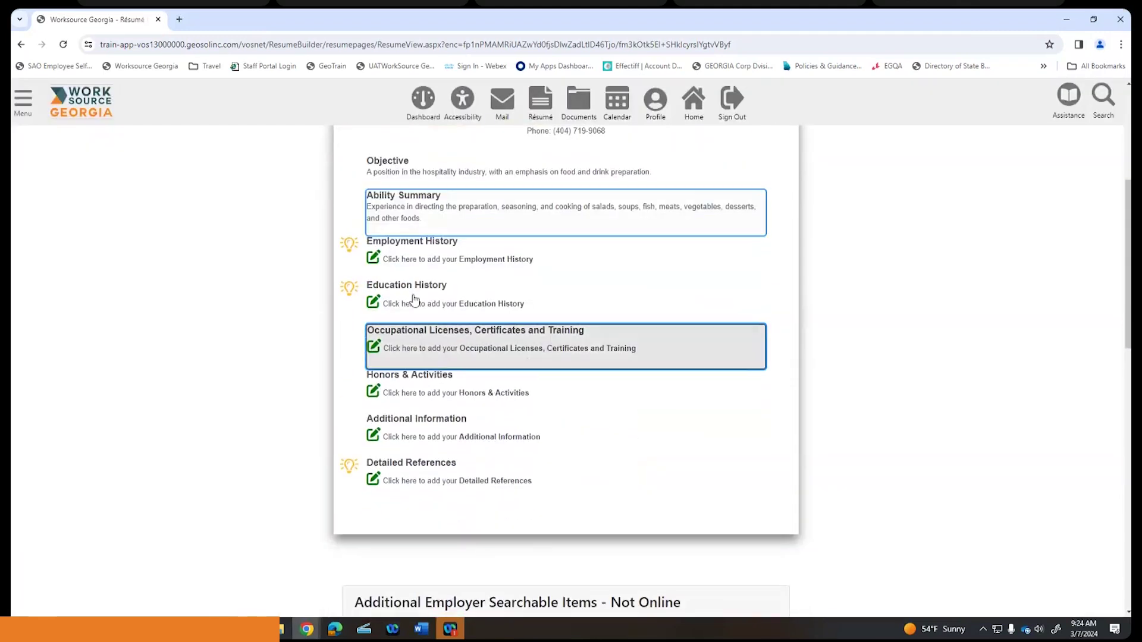
- Add an employment entry for Olive Garden at 15 Wallace Blvd, Dawsonville, Georgia 30534
click(430, 253)
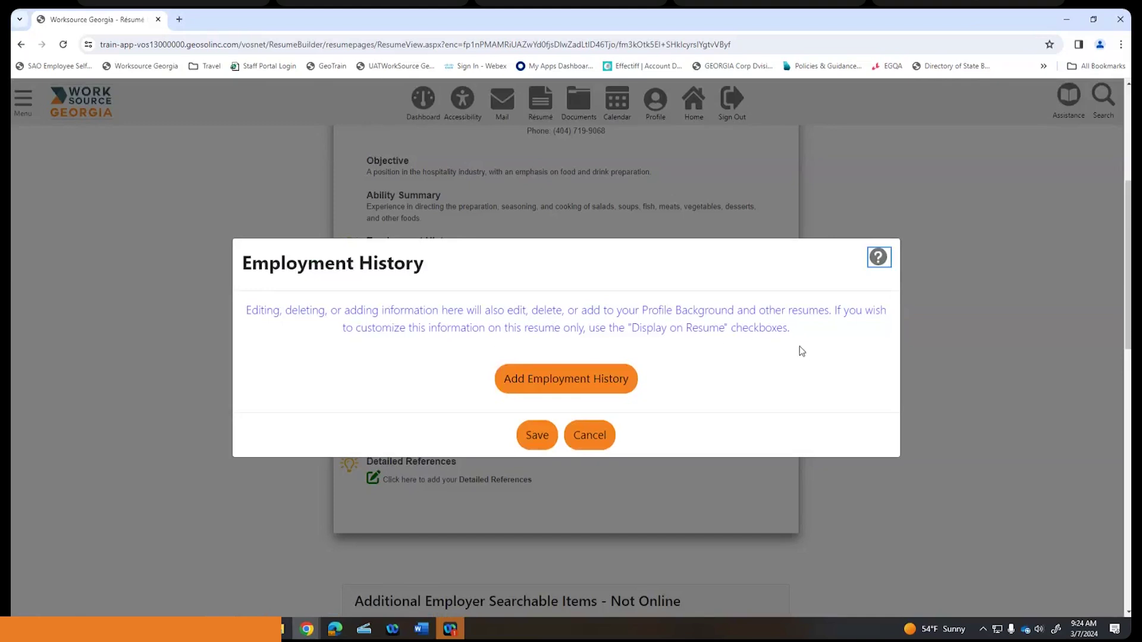
click(562, 379)
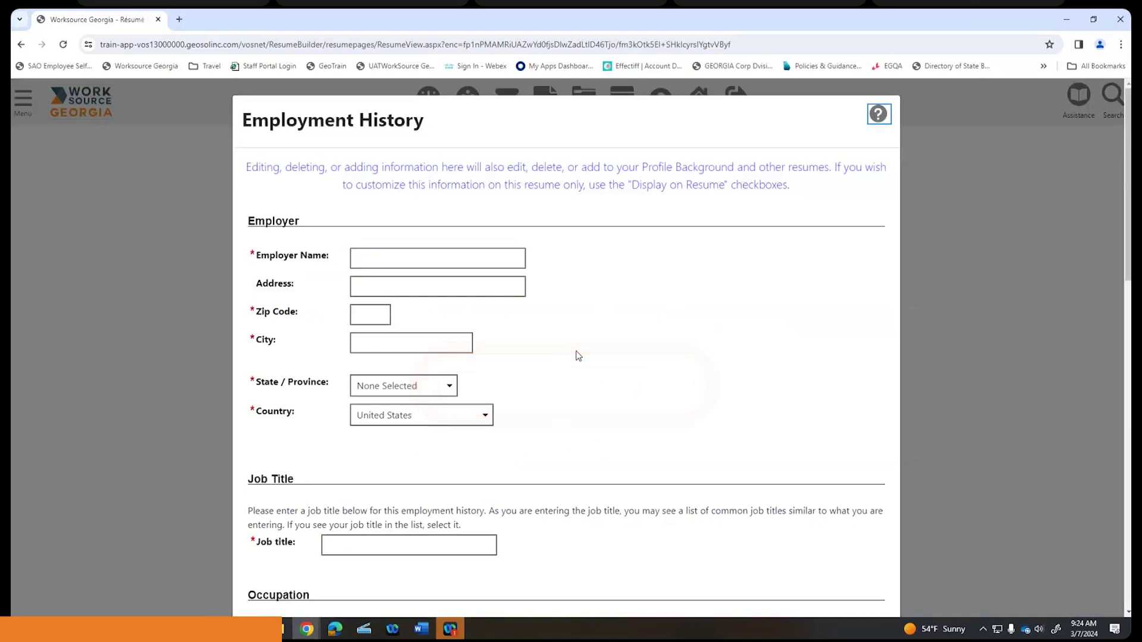
click(390, 257)
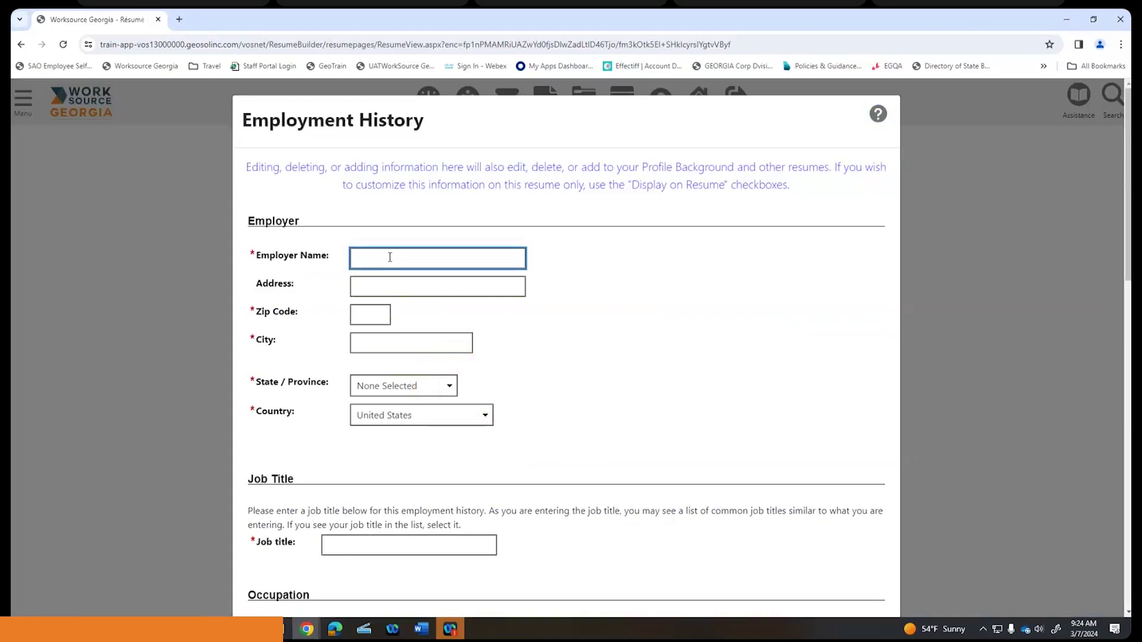
text(Oliv)
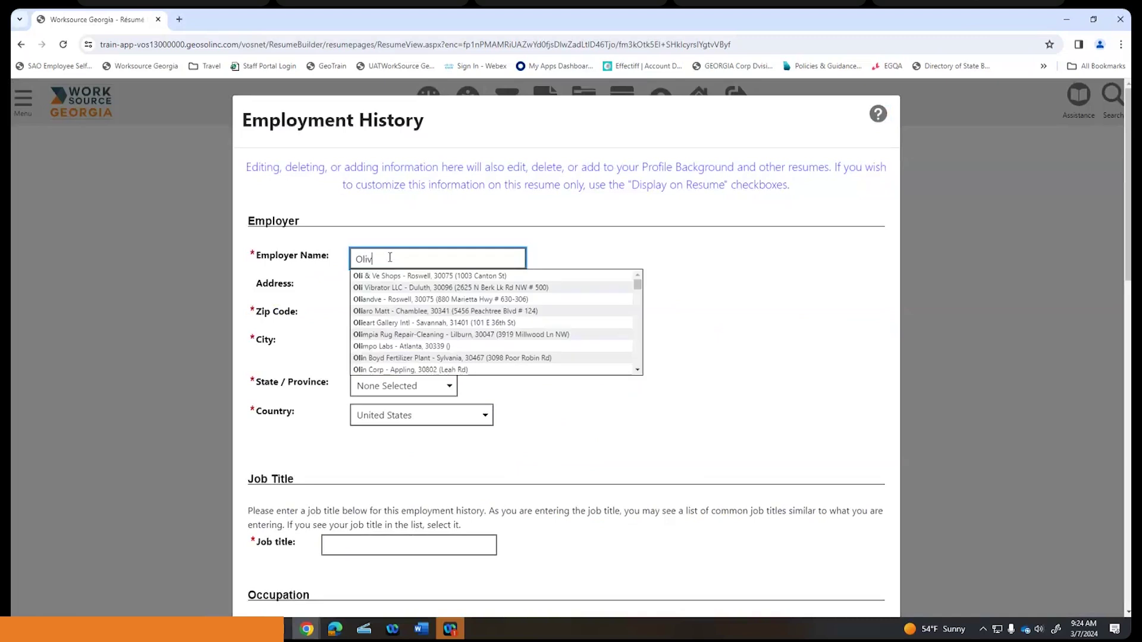
text(e Gard)
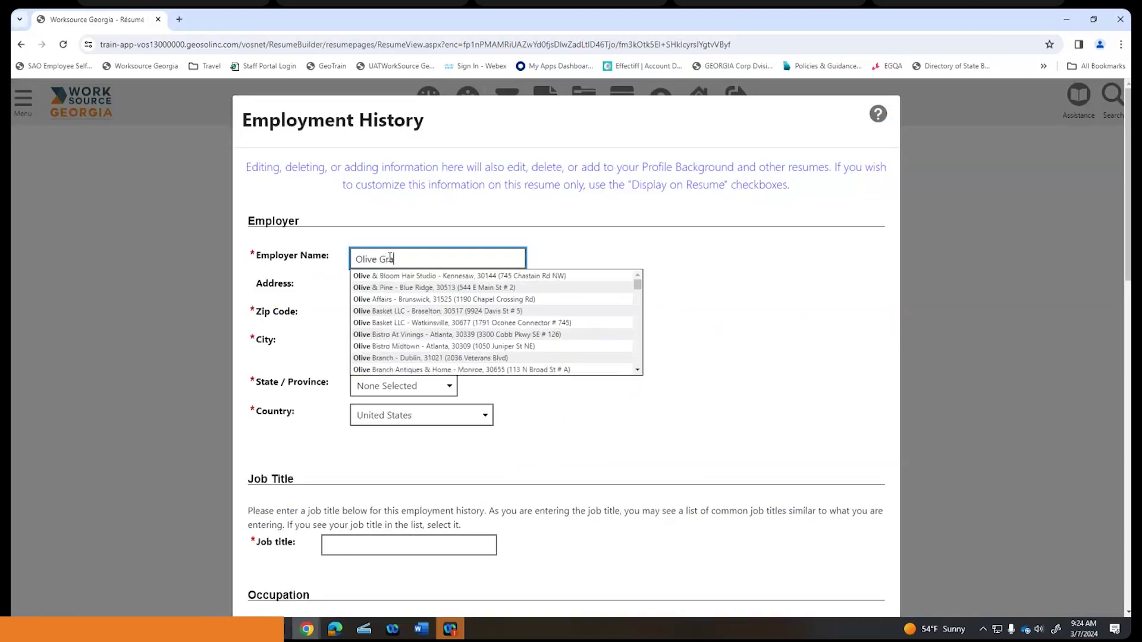
text(en)
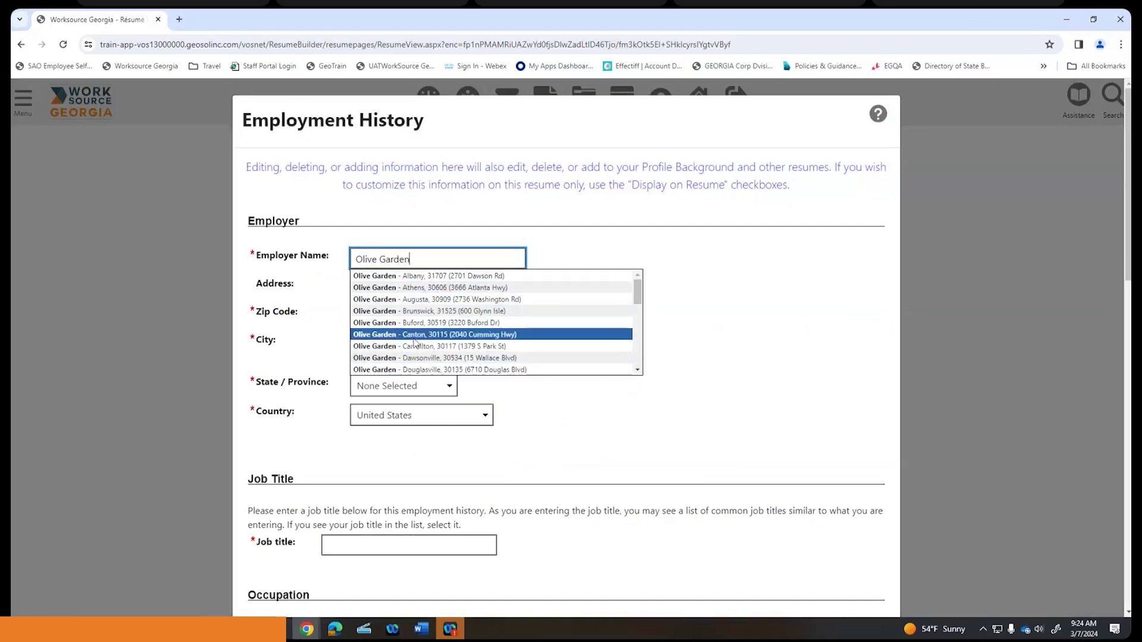
click(411, 358)
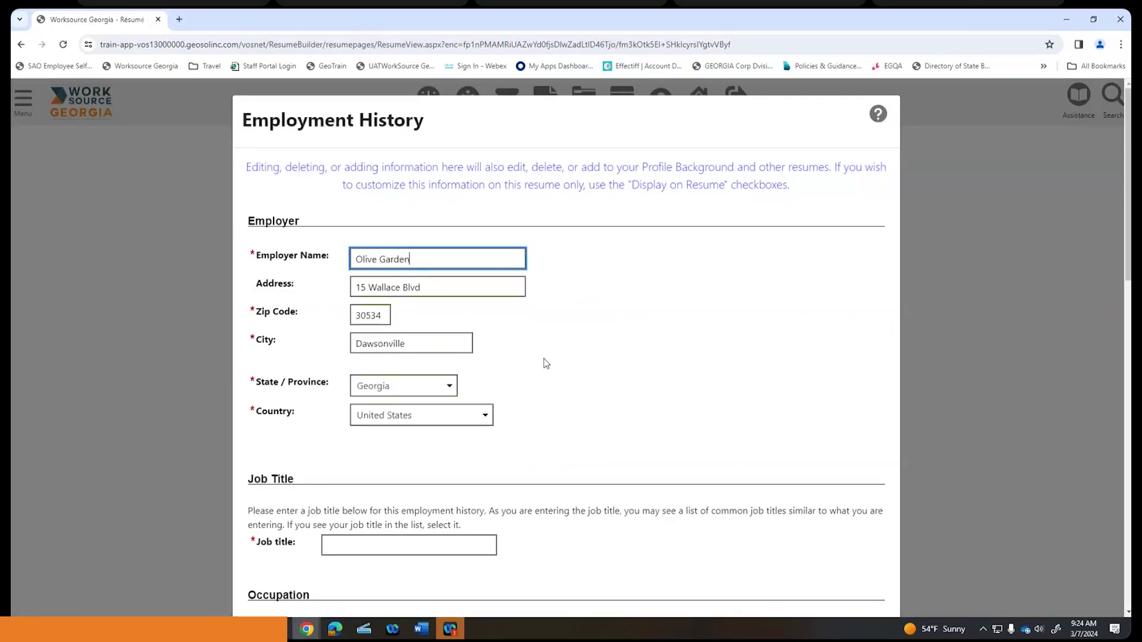
scroll(572, 363, down, 1)
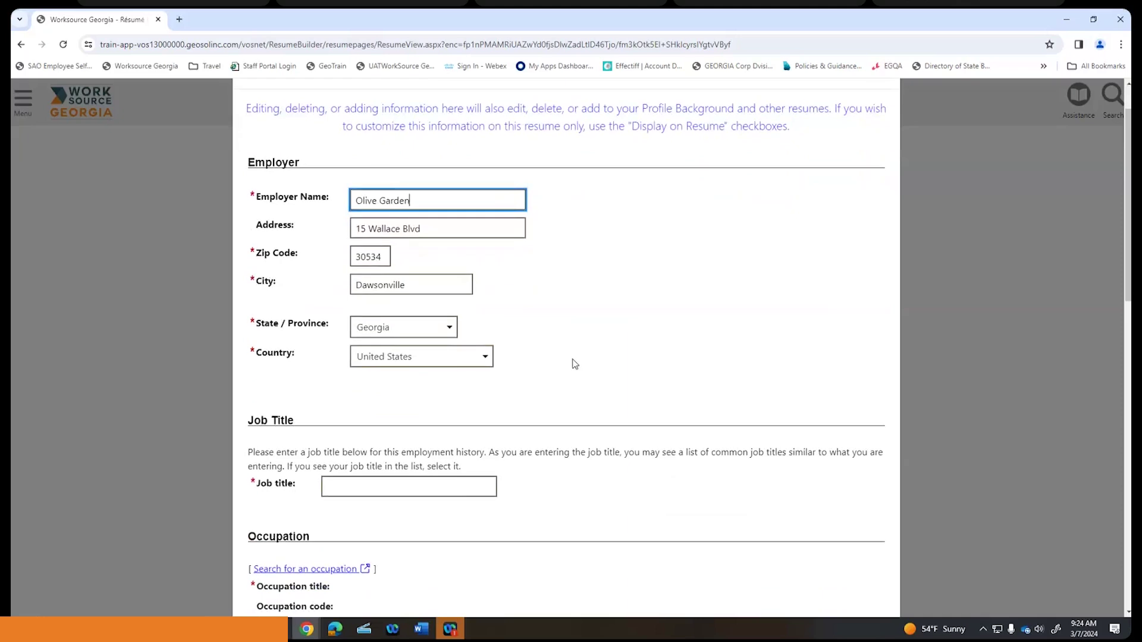
scroll(574, 364, down, 1)
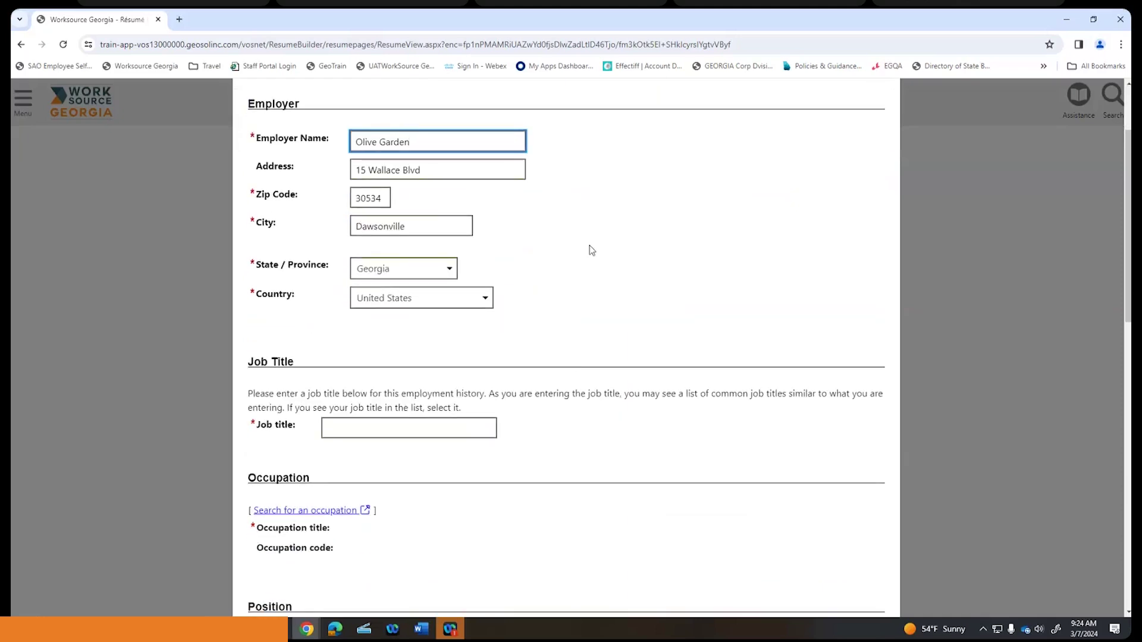
scroll(589, 250, down, 2)
click(434, 308)
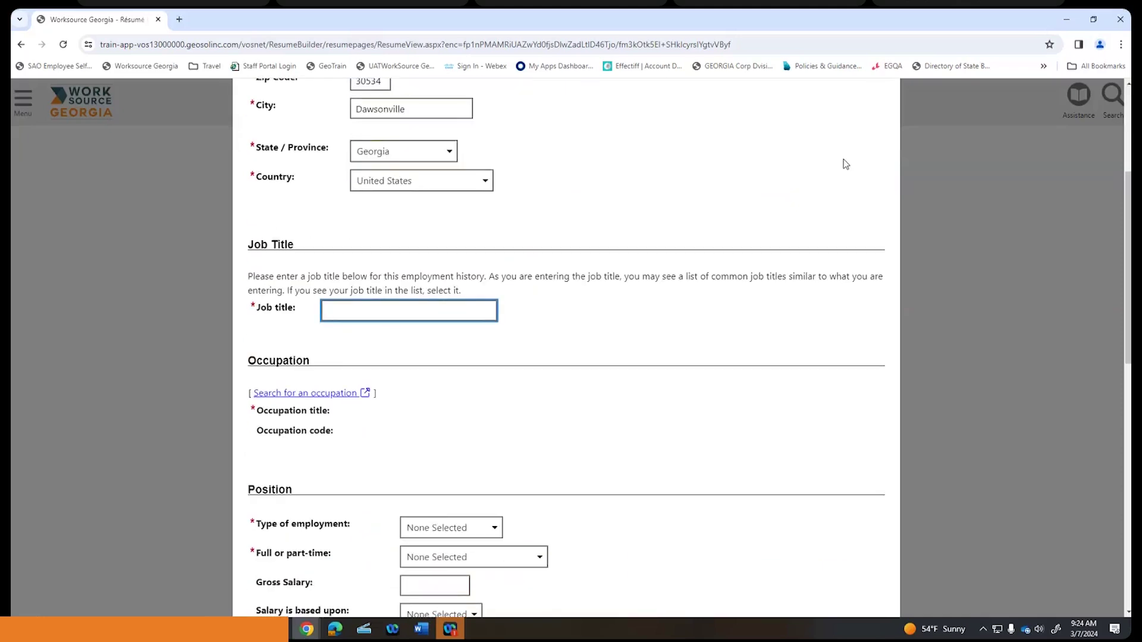
- Enter job title Chef and choose occupation Chefs and Head Cooks
text(Chef)
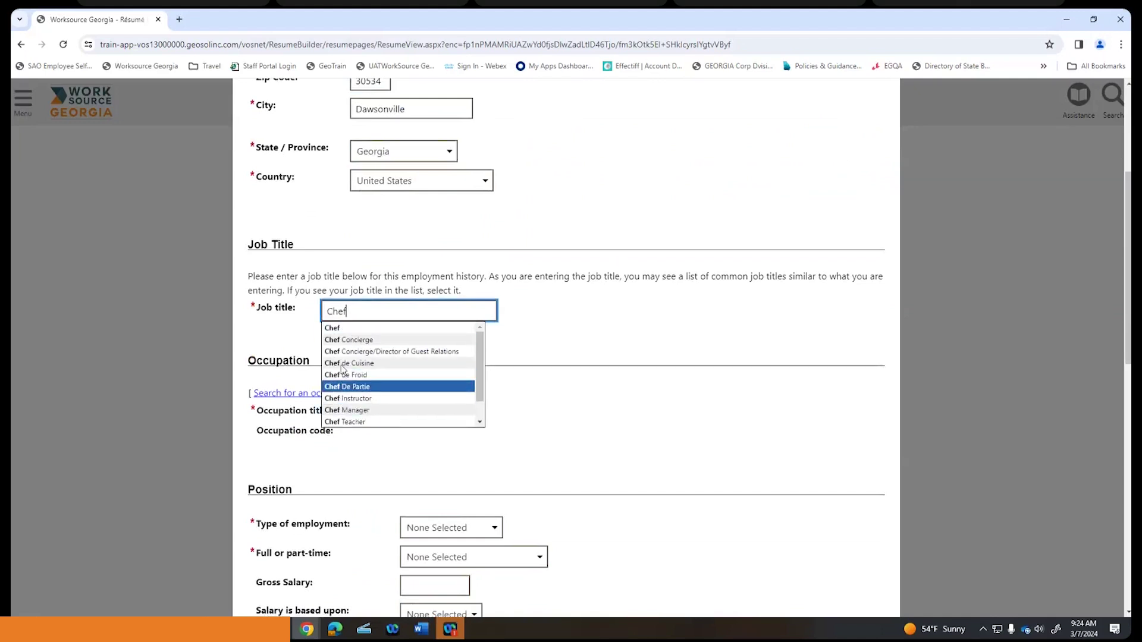
click(355, 329)
scroll(629, 293, down, 1)
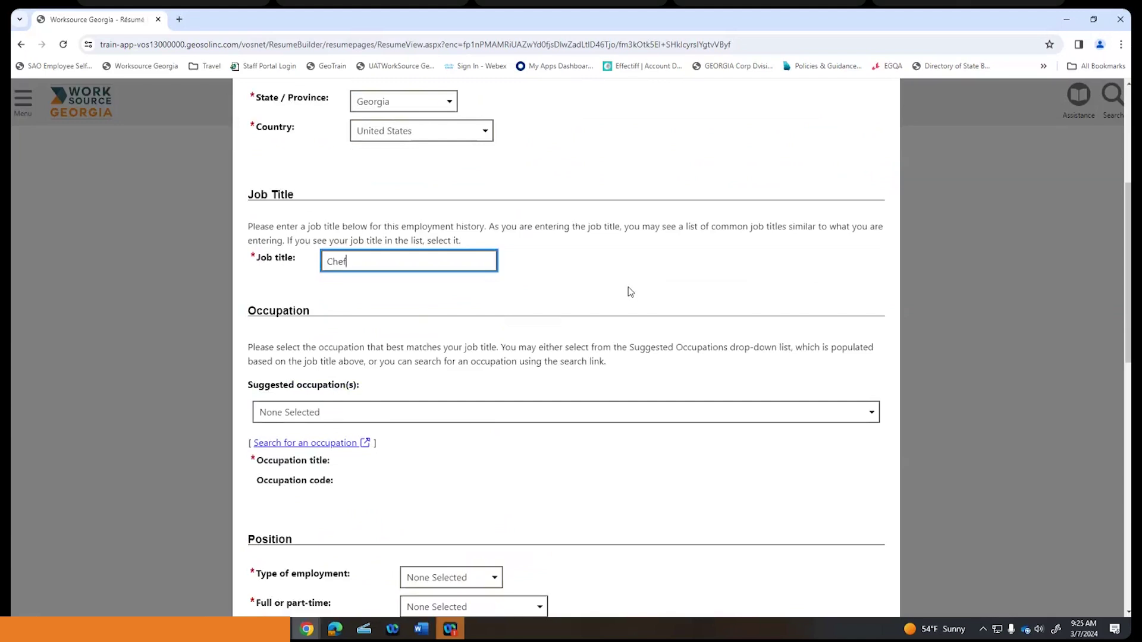
scroll(628, 287, down, 1)
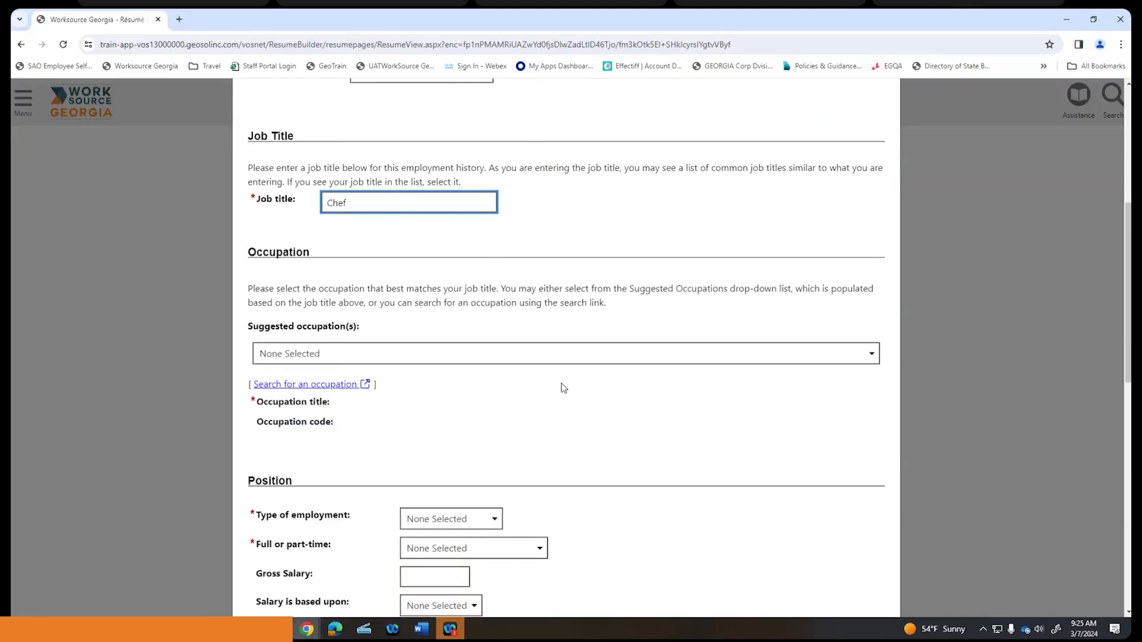
scroll(564, 388, down, 1)
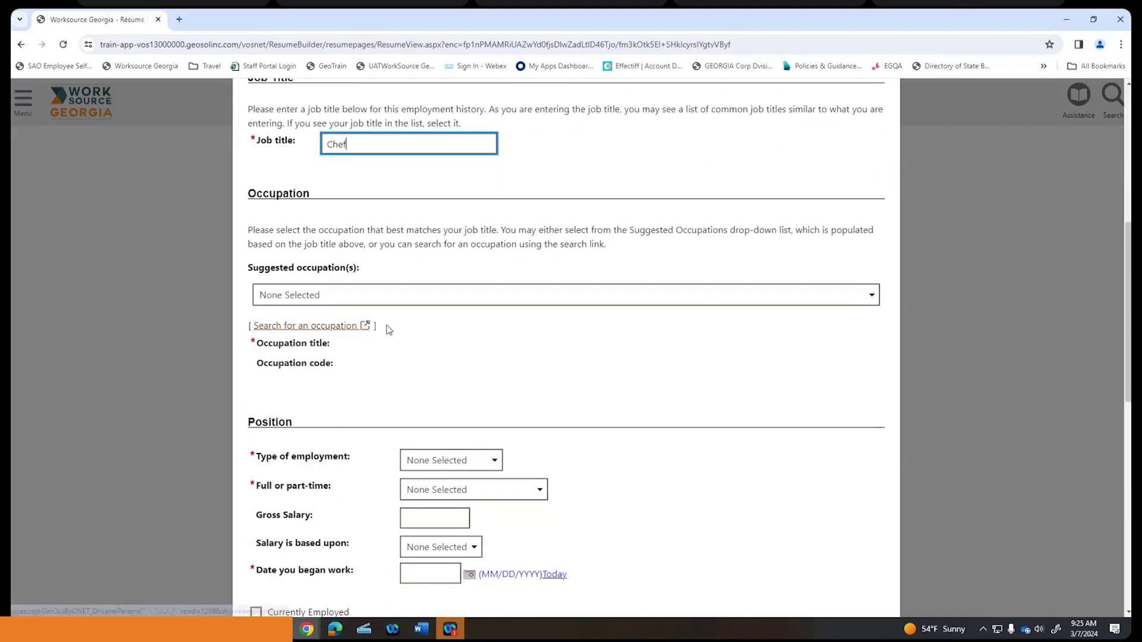
click(868, 300)
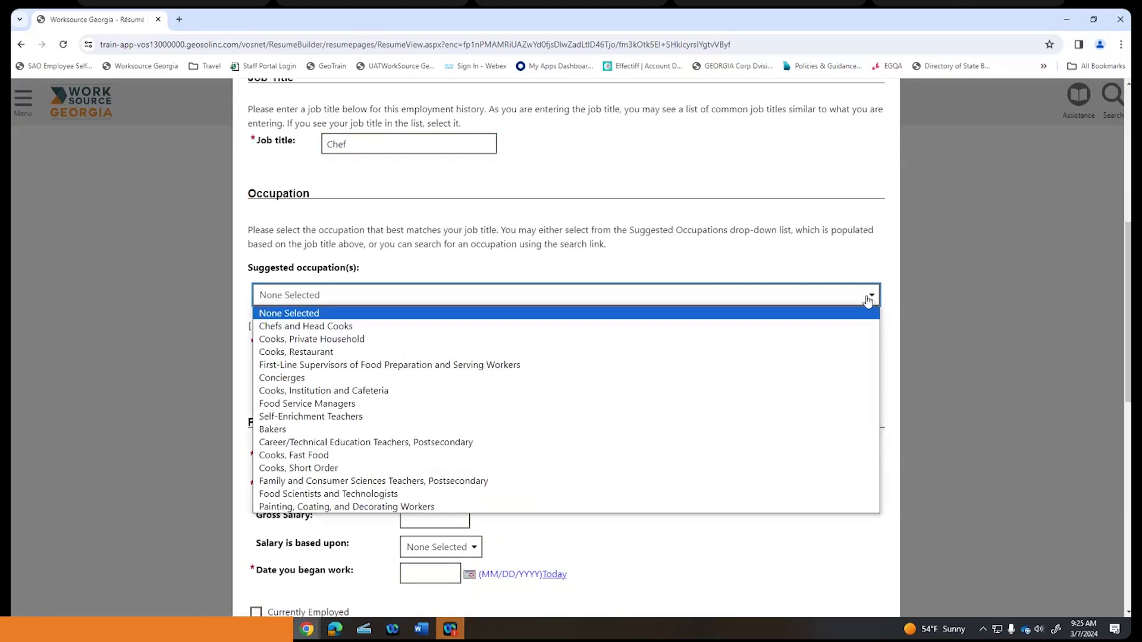
click(341, 327)
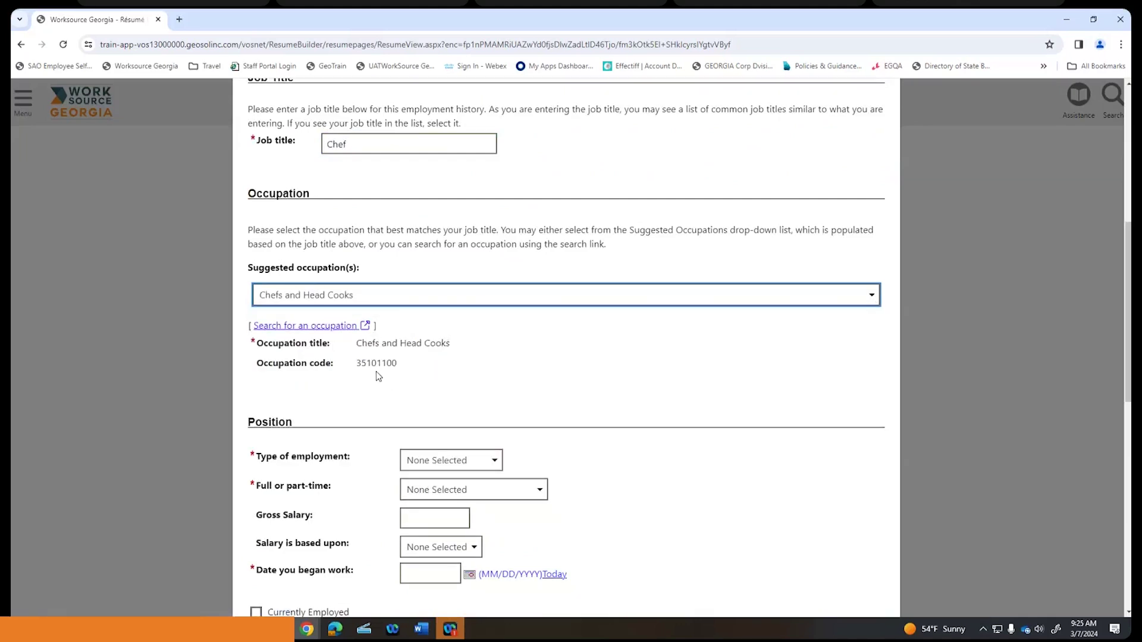
- Set the type of employment to Regular and Full Time
scroll(458, 369, down, 1)
scroll(460, 371, down, 3)
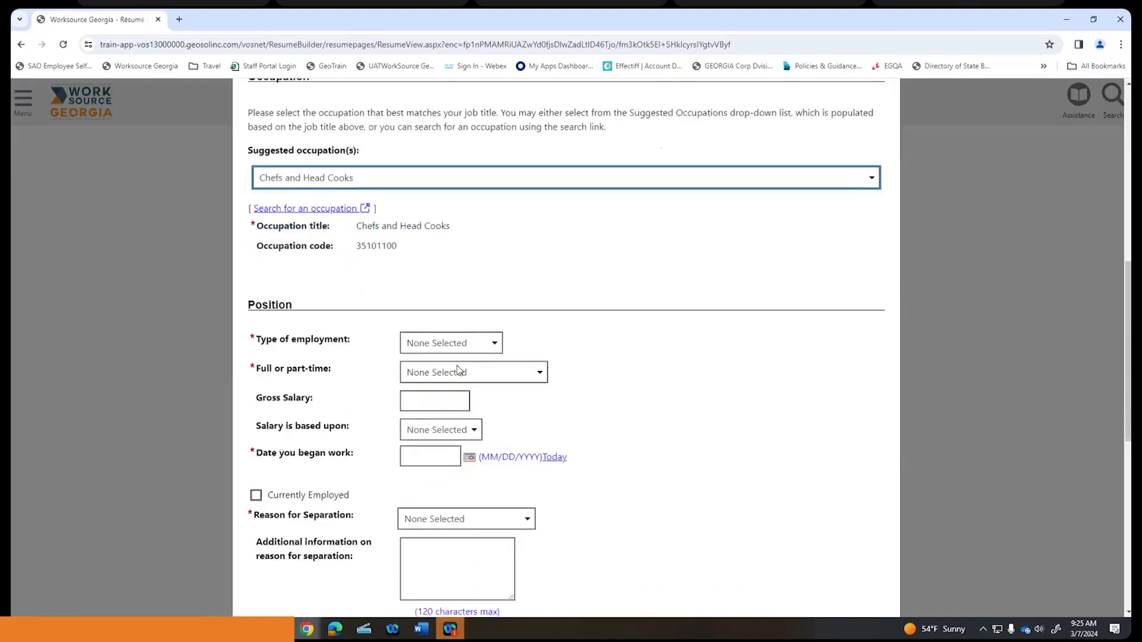
click(496, 288)
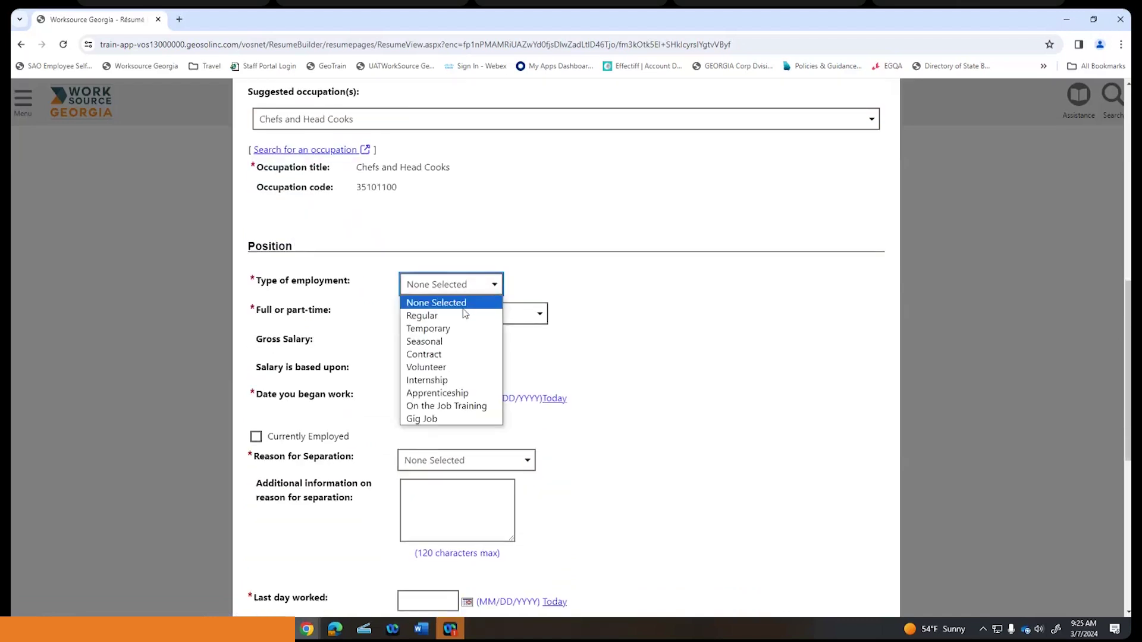
click(500, 316)
click(533, 316)
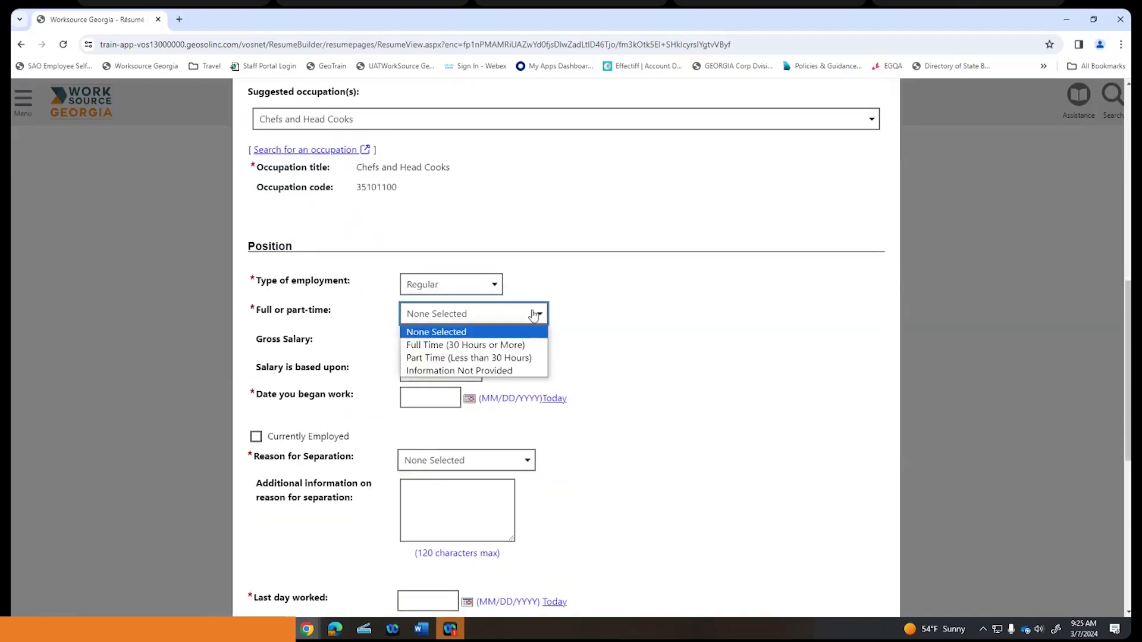
click(524, 345)
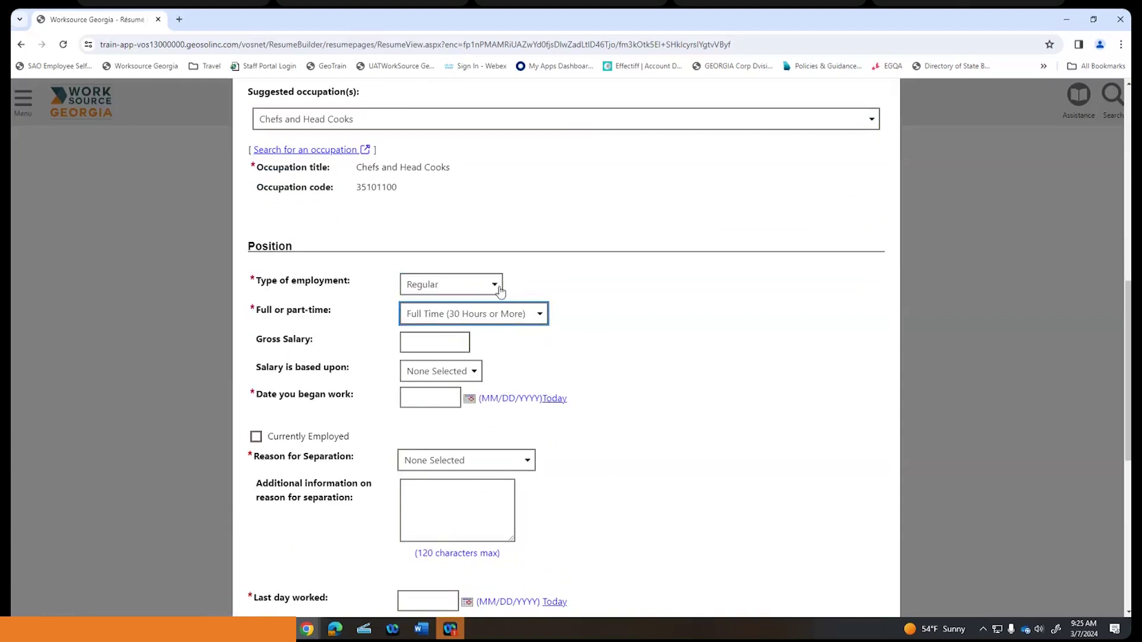
scroll(647, 306, down, 2)
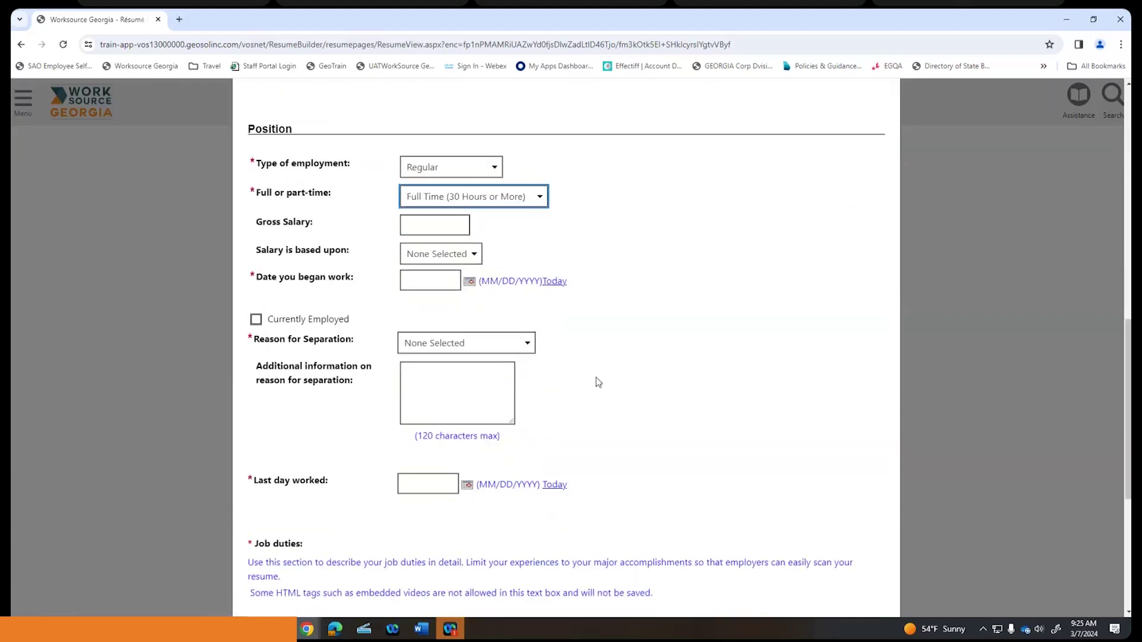
- Set the job's start date to 01/12/2020
click(433, 278)
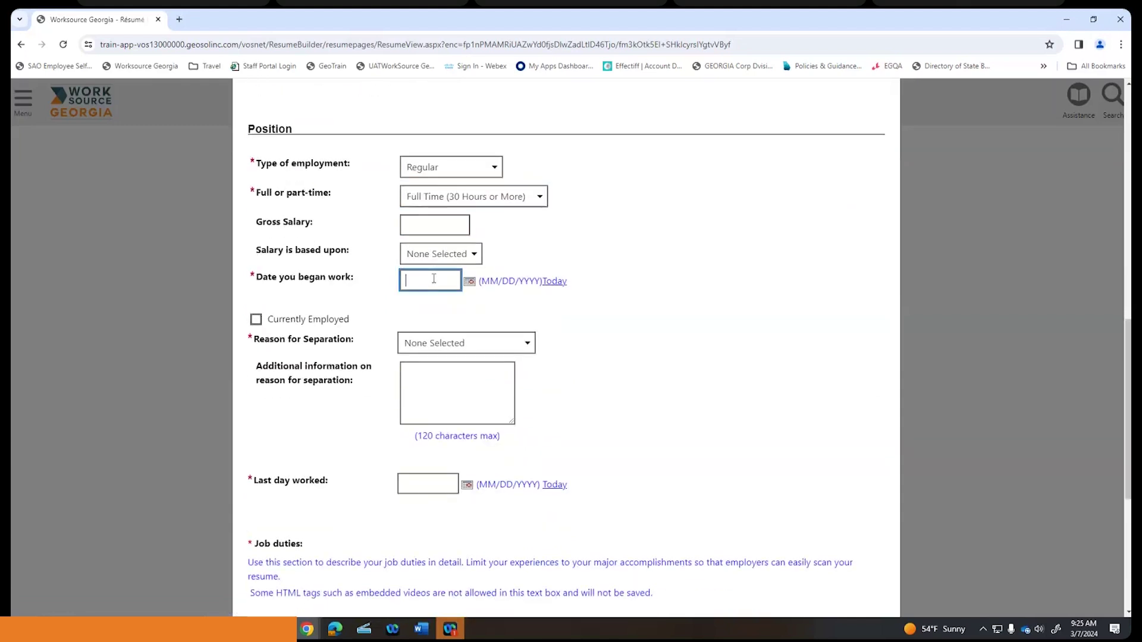
text(01/12/2020)
click(652, 280)
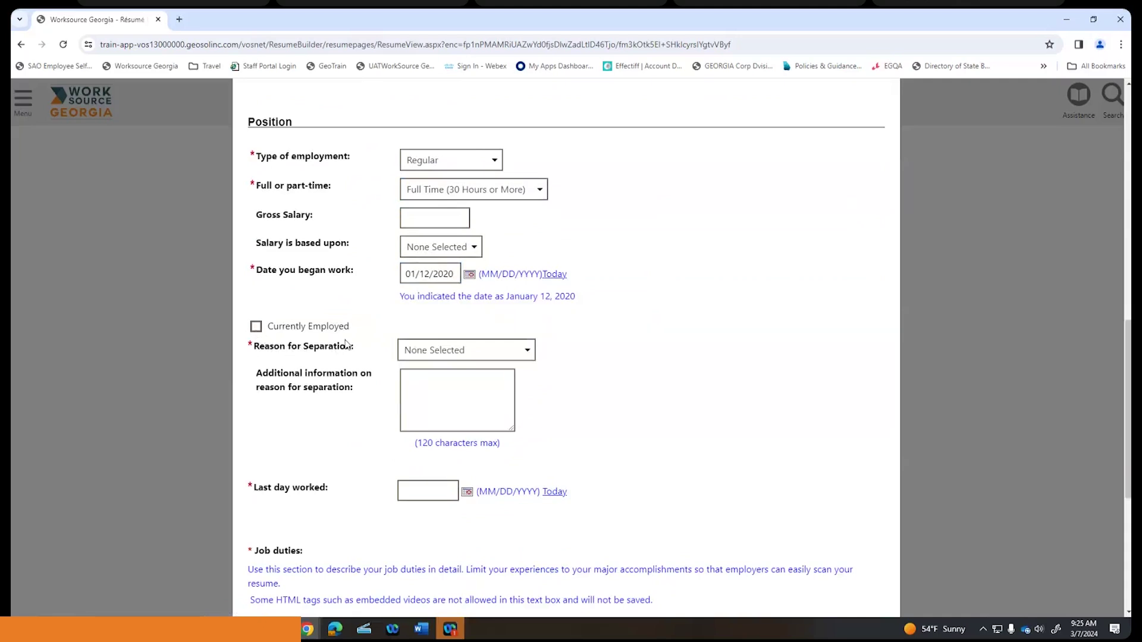
- Set the separation reason to Job Ended and last day worked to 12/31/2022
scroll(350, 330, down, 2)
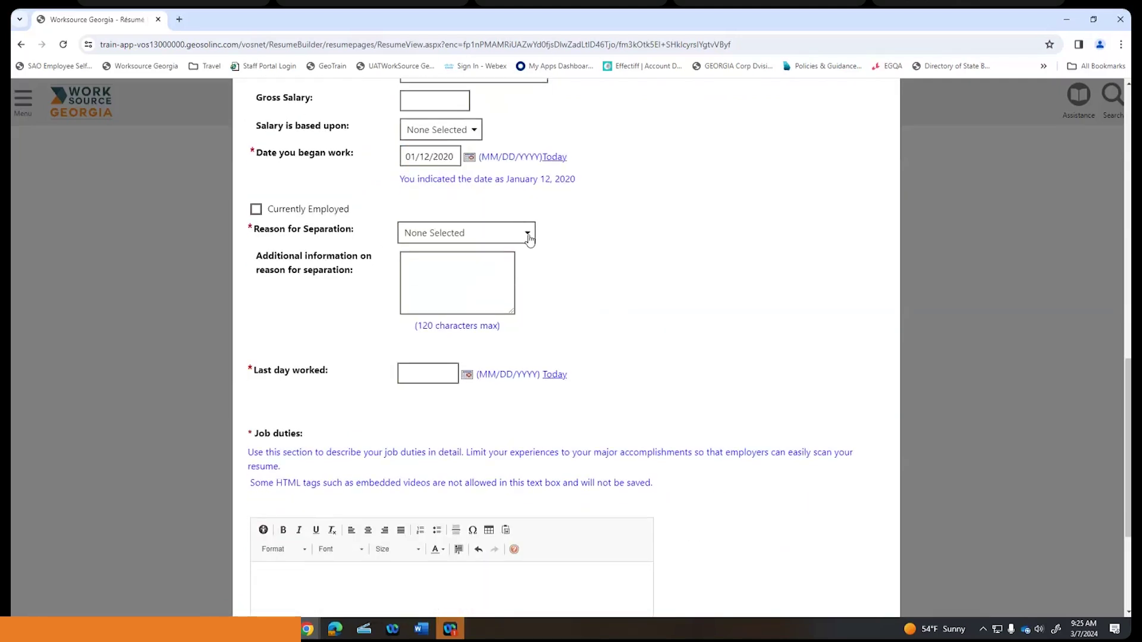
click(531, 235)
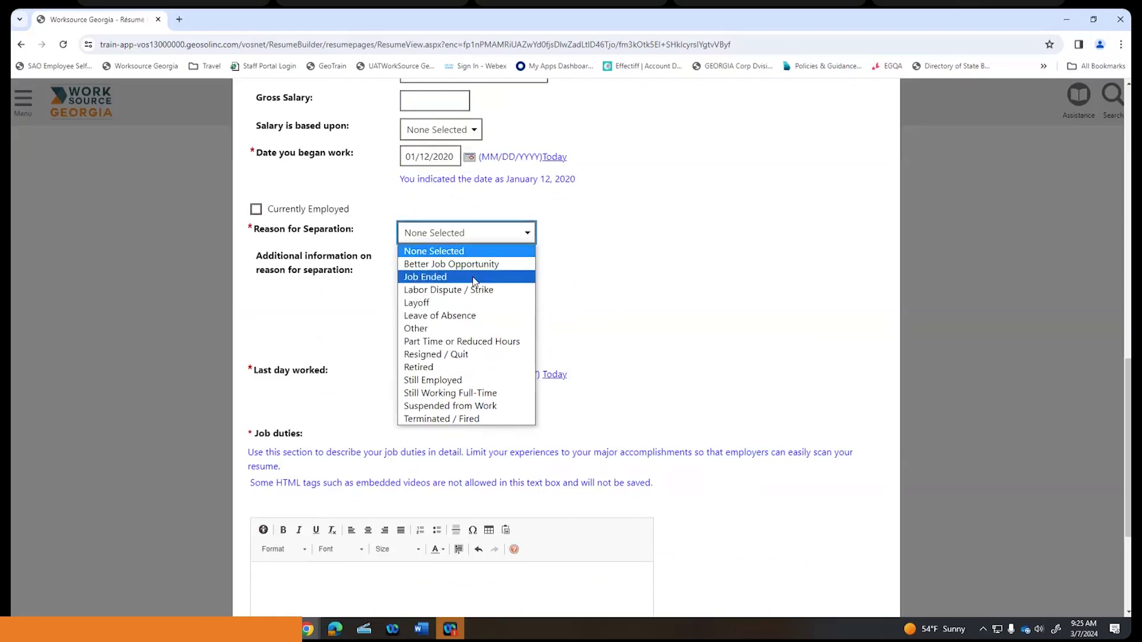
click(474, 278)
click(444, 365)
text(1)
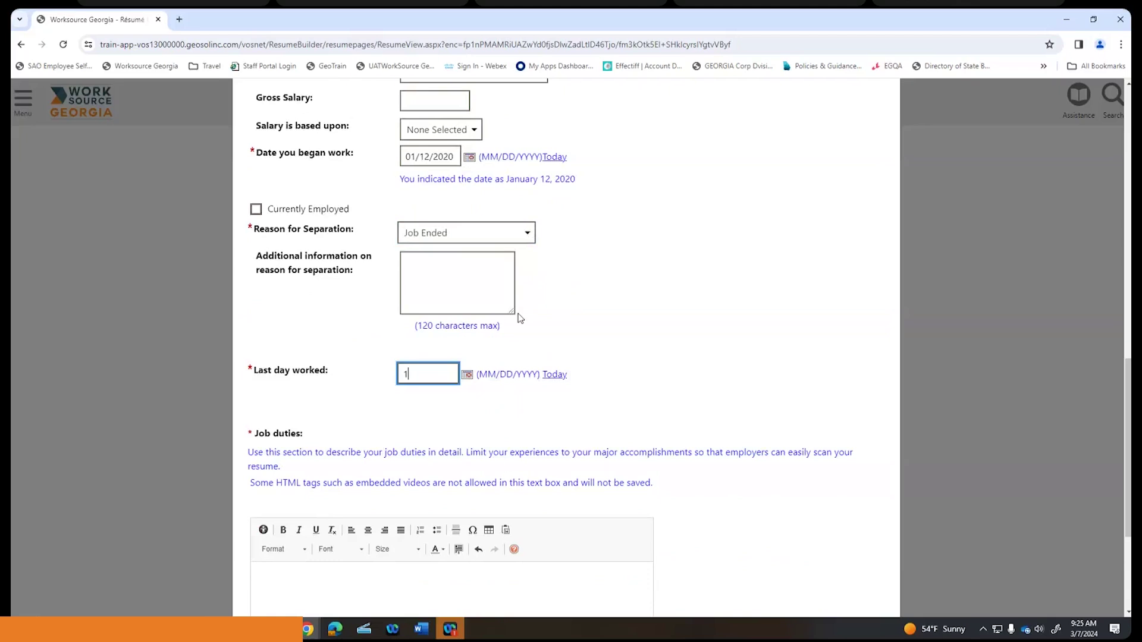
text(2/31/2022)
click(578, 303)
scroll(582, 300, down, 4)
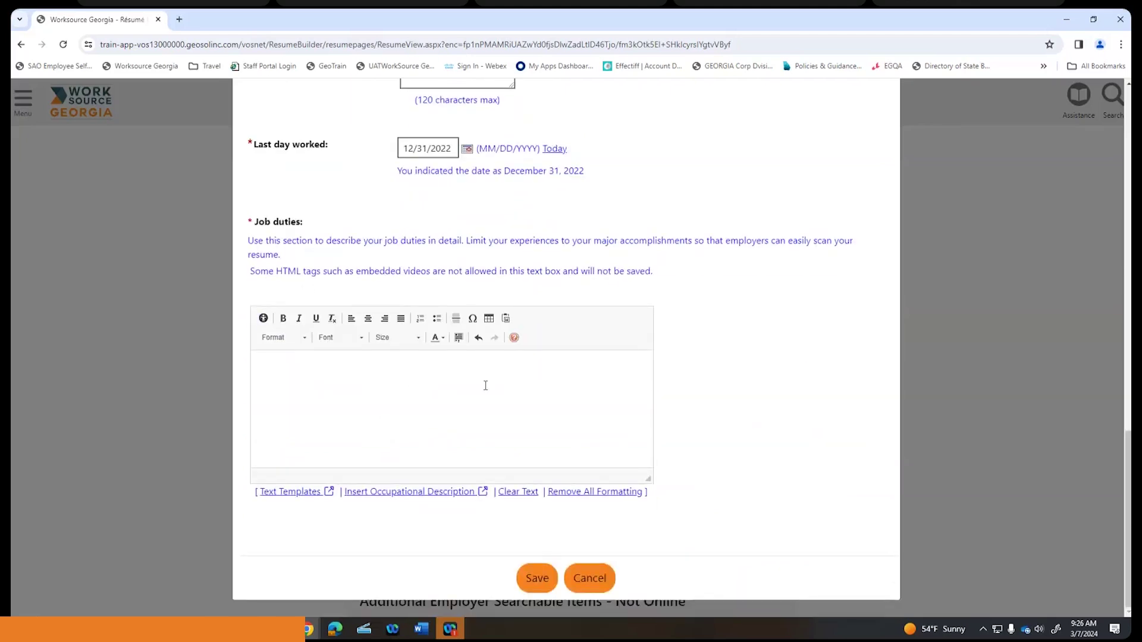
- Fill Job duties with the chef Summary Description occupational text and save the job entry
click(439, 369)
click(418, 493)
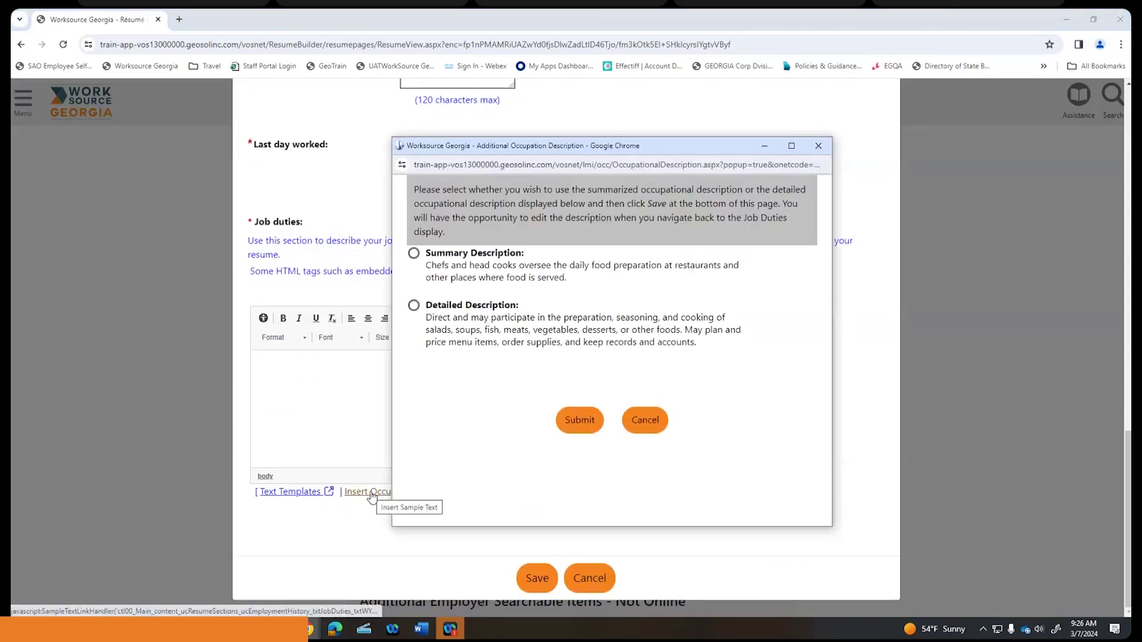
click(414, 253)
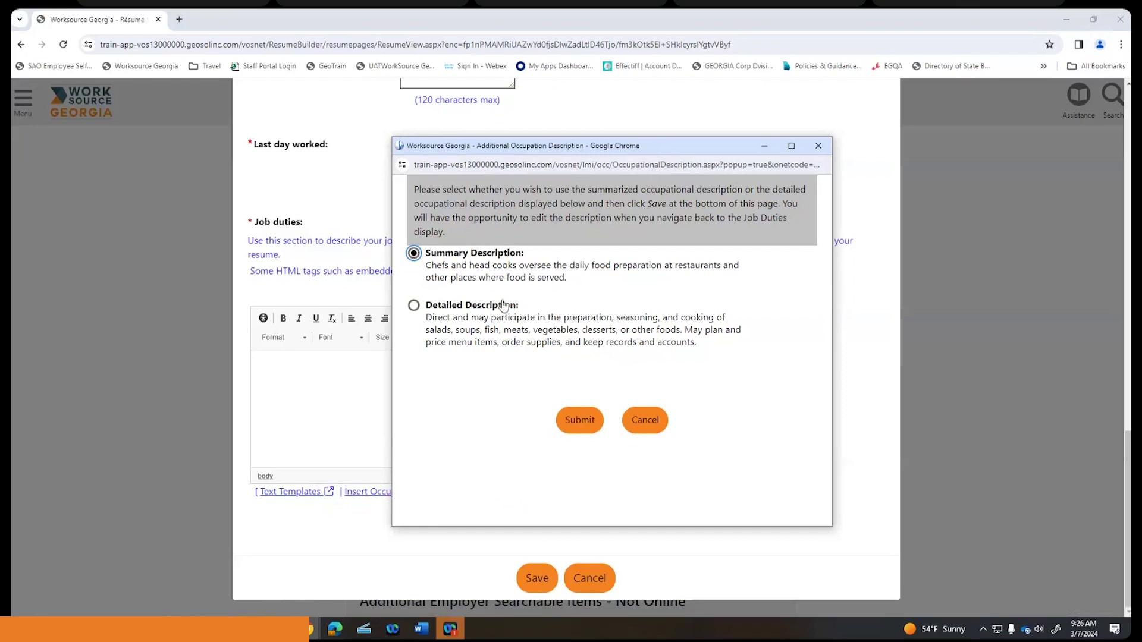
click(580, 421)
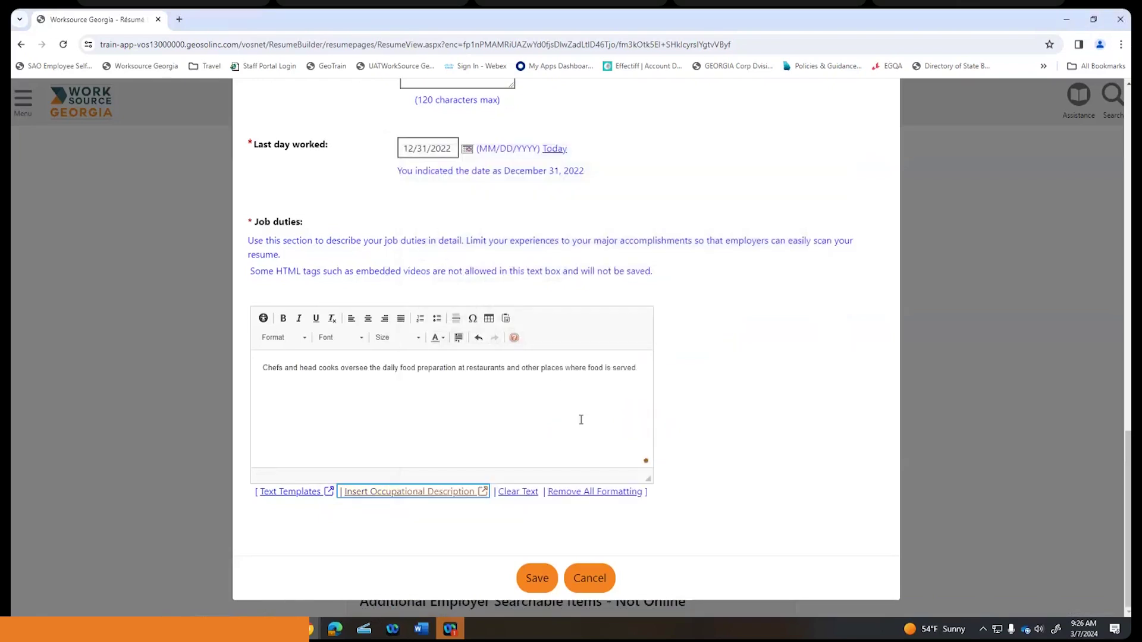
click(645, 370)
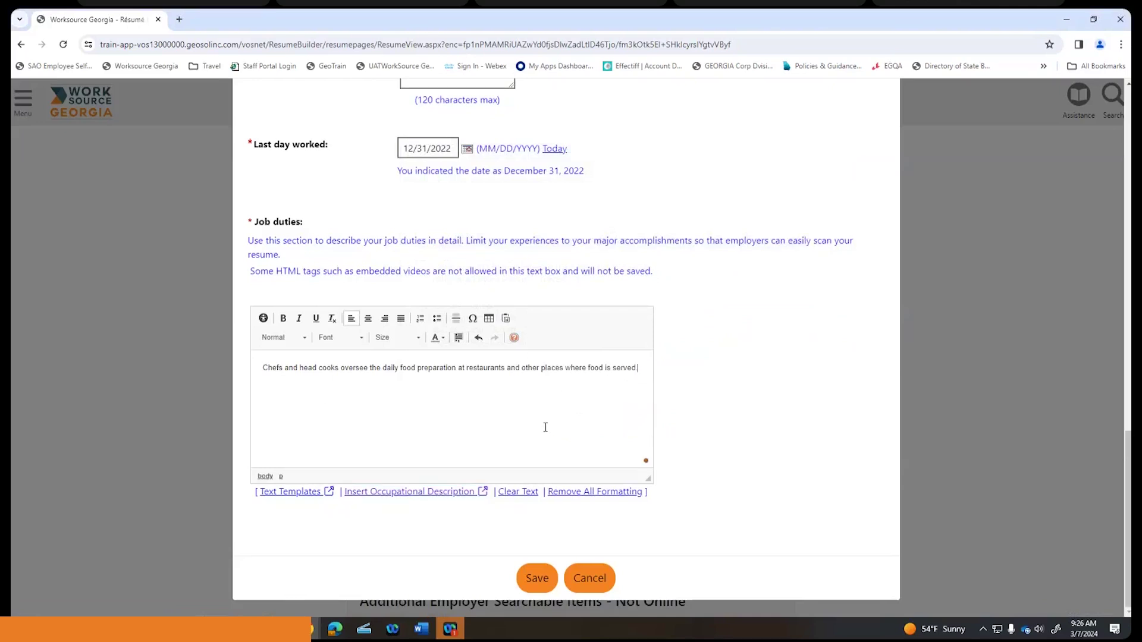
click(538, 579)
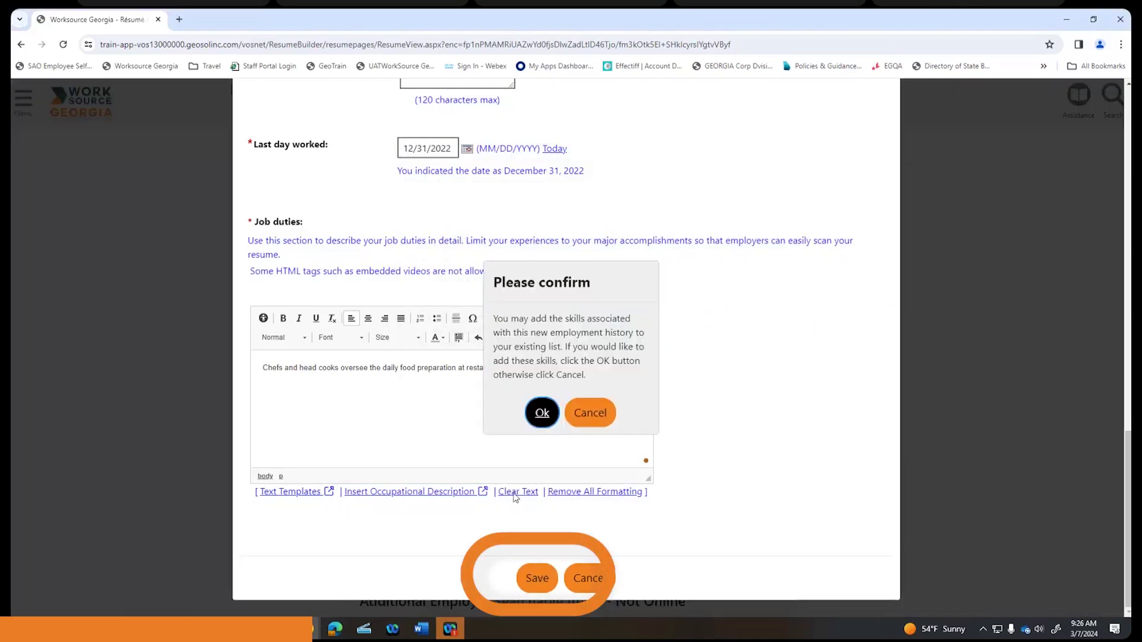
click(554, 361)
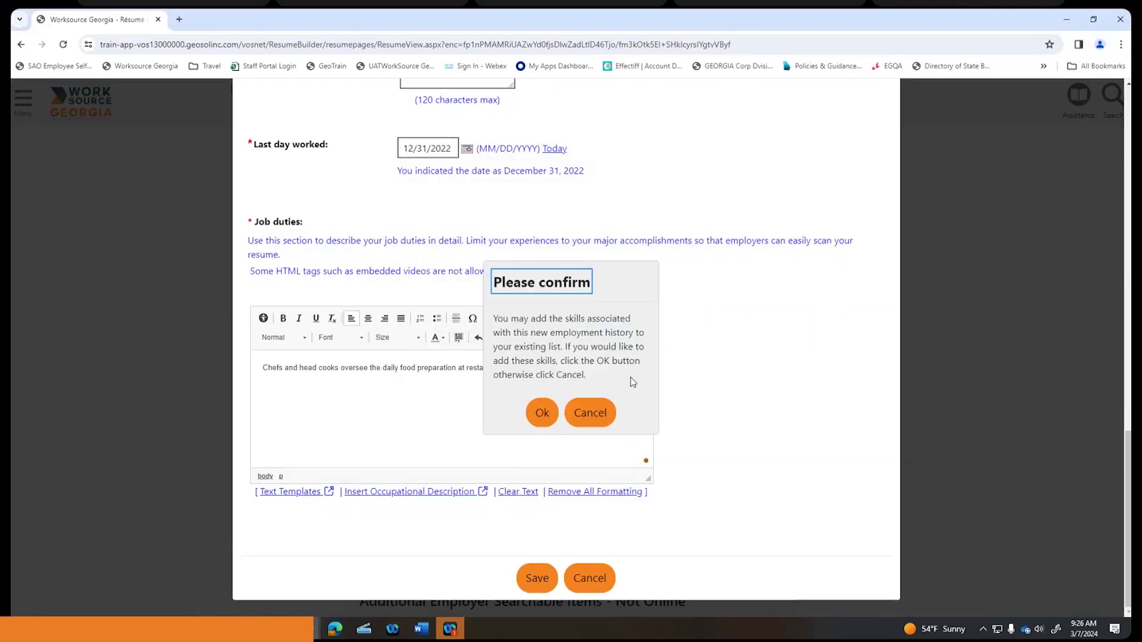
- Skip adding the job's skills, save the Olive Garden Chef job, and open Education History
click(590, 413)
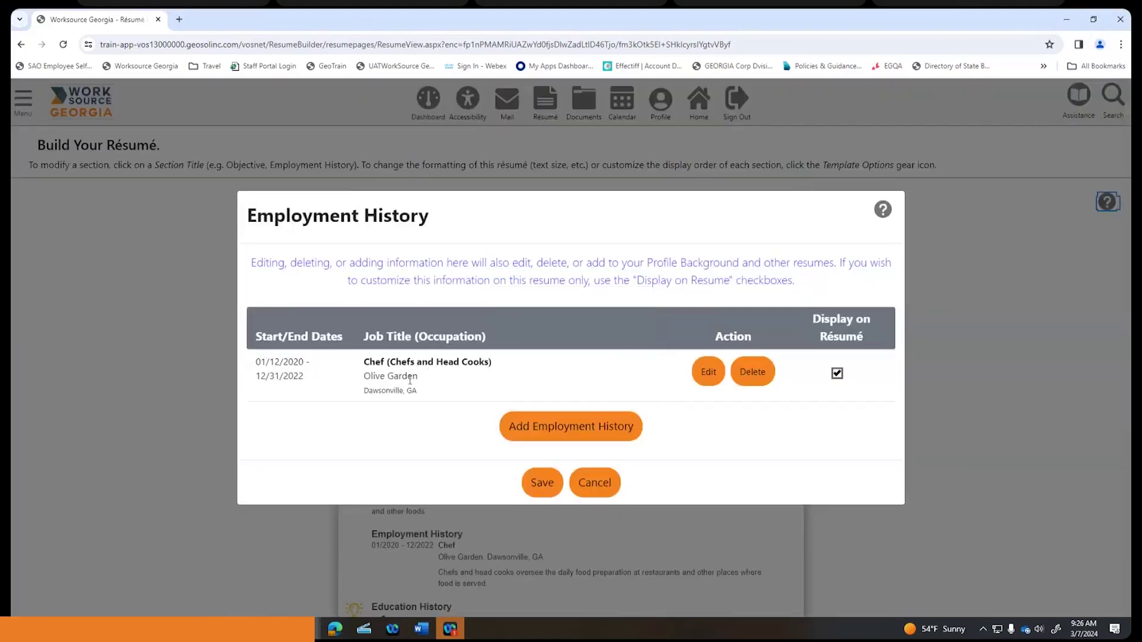
click(571, 430)
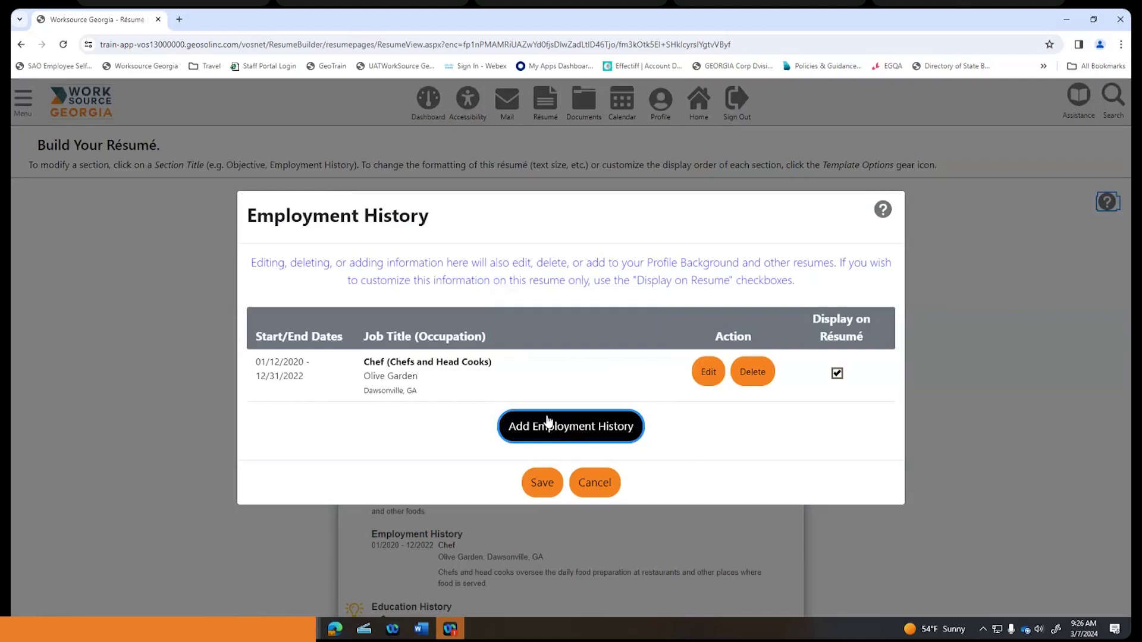
click(542, 483)
scroll(519, 387, down, 5)
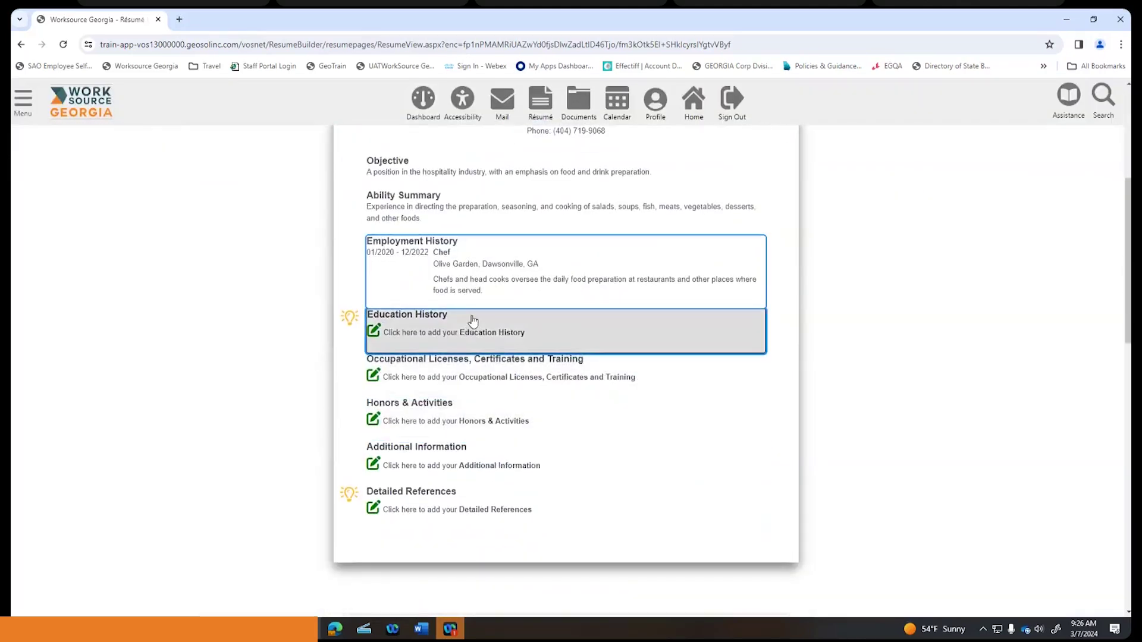
click(471, 326)
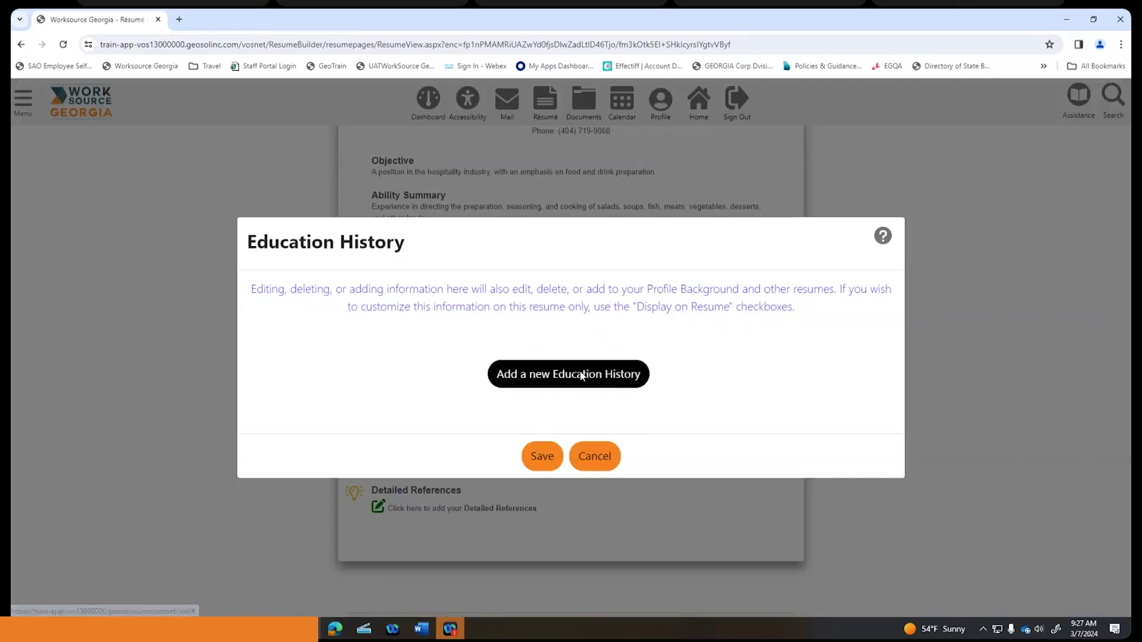
- Start a new education entry at '1 Year at College' with course of study 'Culinary Arts'
click(582, 374)
click(616, 269)
click(616, 270)
click(621, 269)
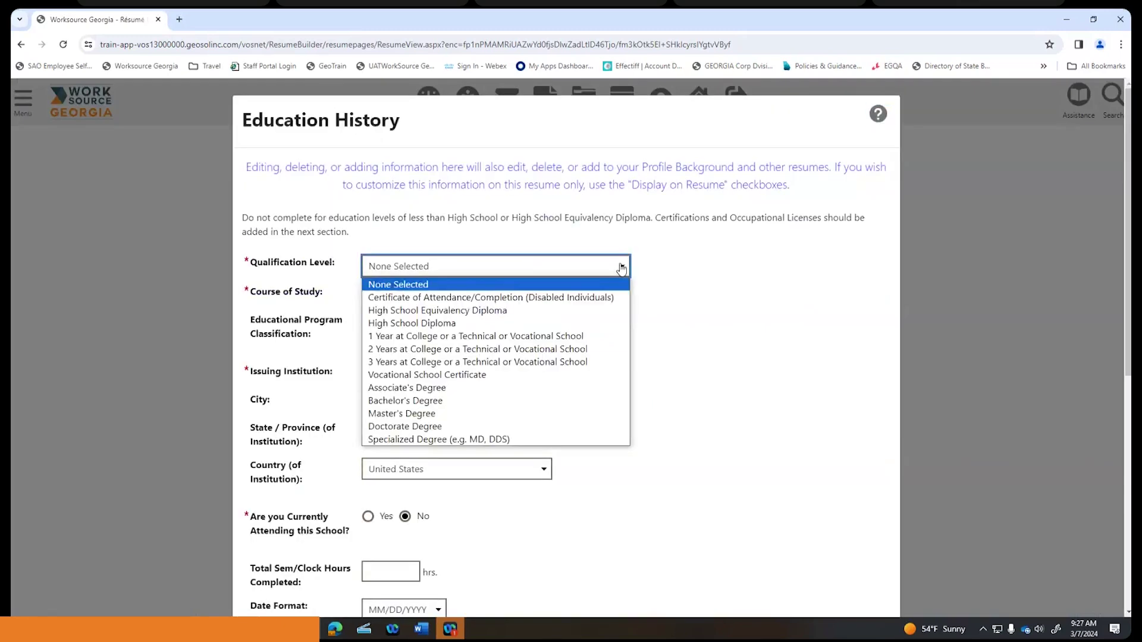
click(593, 337)
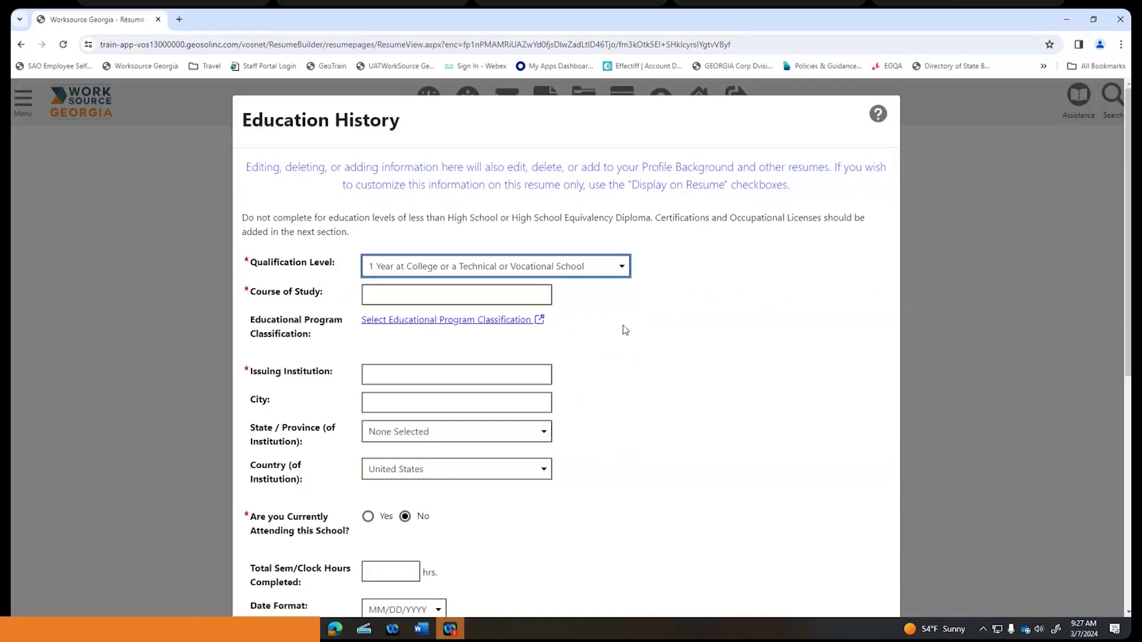
click(484, 296)
text(Cul)
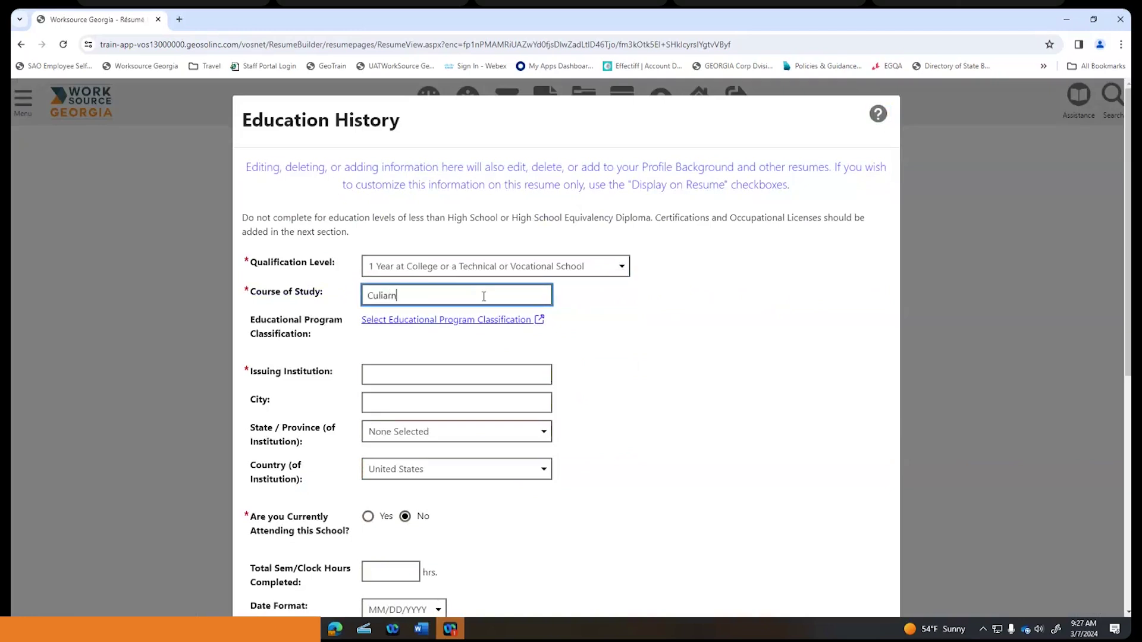
text(ia)
key(BackSpace)
text(nary Arts)
- Enter 'Lanier Technical College' as the issuing institution
scroll(484, 296, down, 2)
click(488, 257)
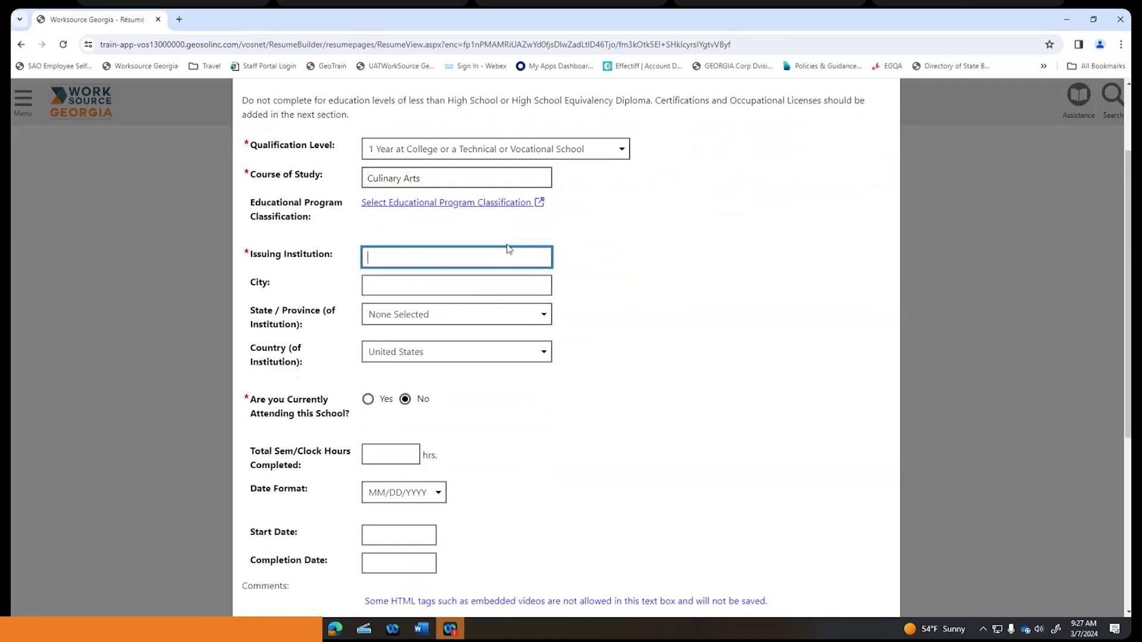
text(Lanier Technical College)
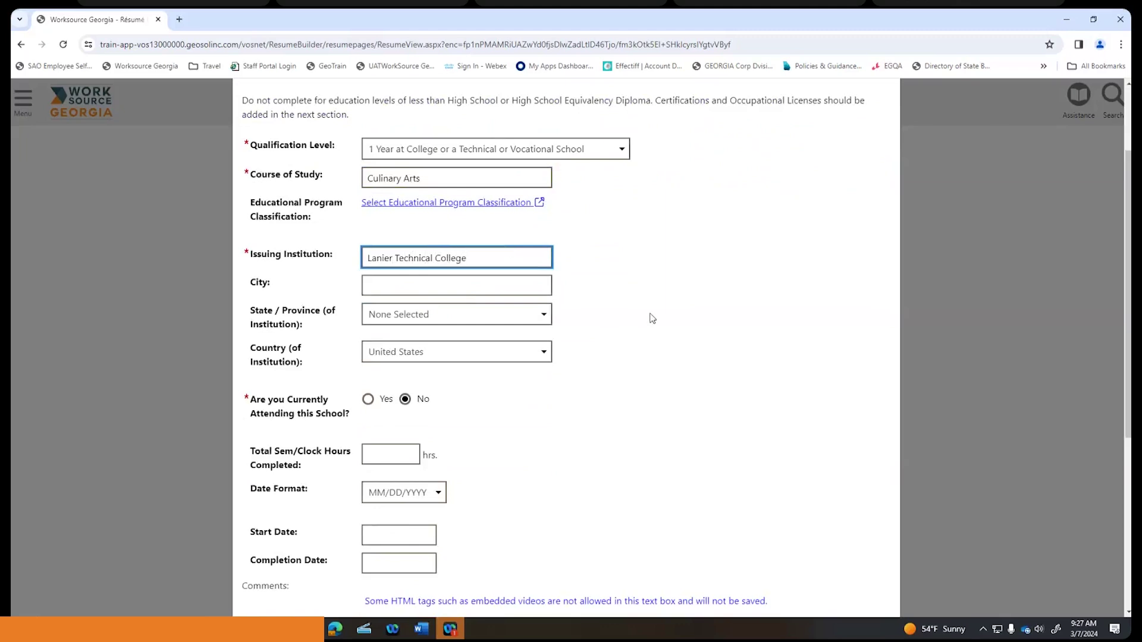
click(650, 315)
- Insert the Summa Cum Laude, Phi Beta Kappa sample comment and save the entry
scroll(651, 315, down, 1)
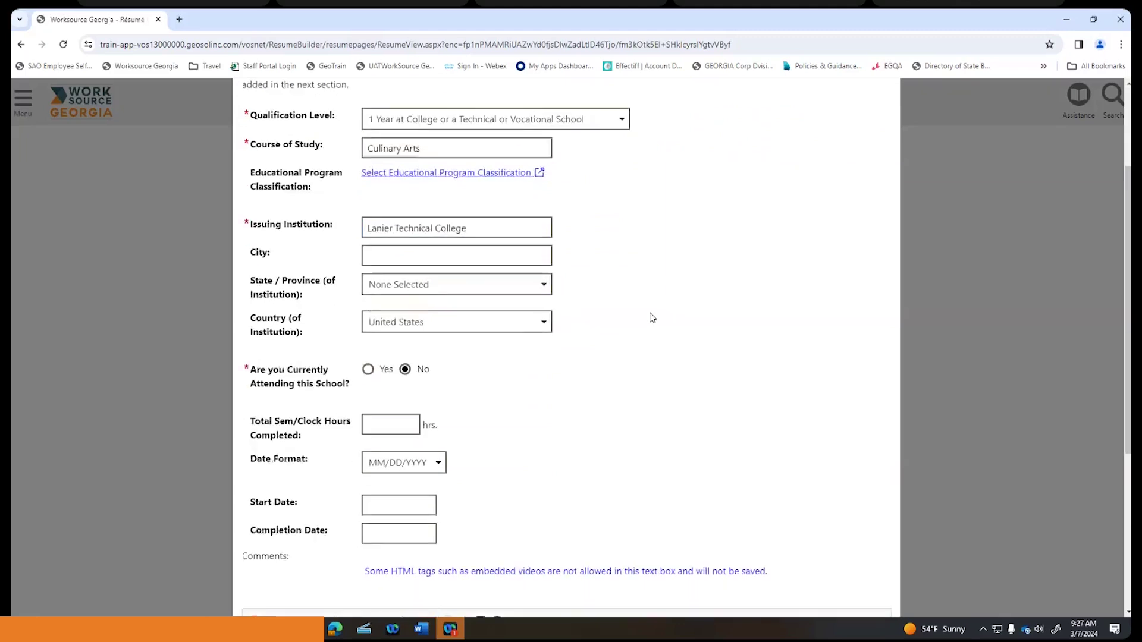
scroll(600, 252, down, 1)
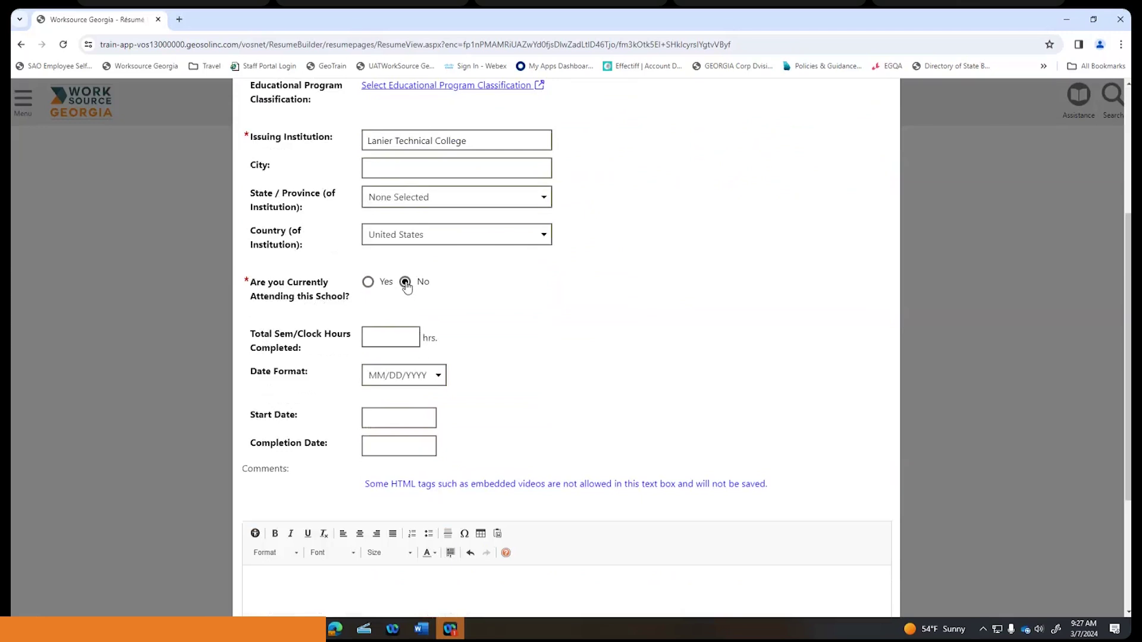
scroll(493, 284, down, 3)
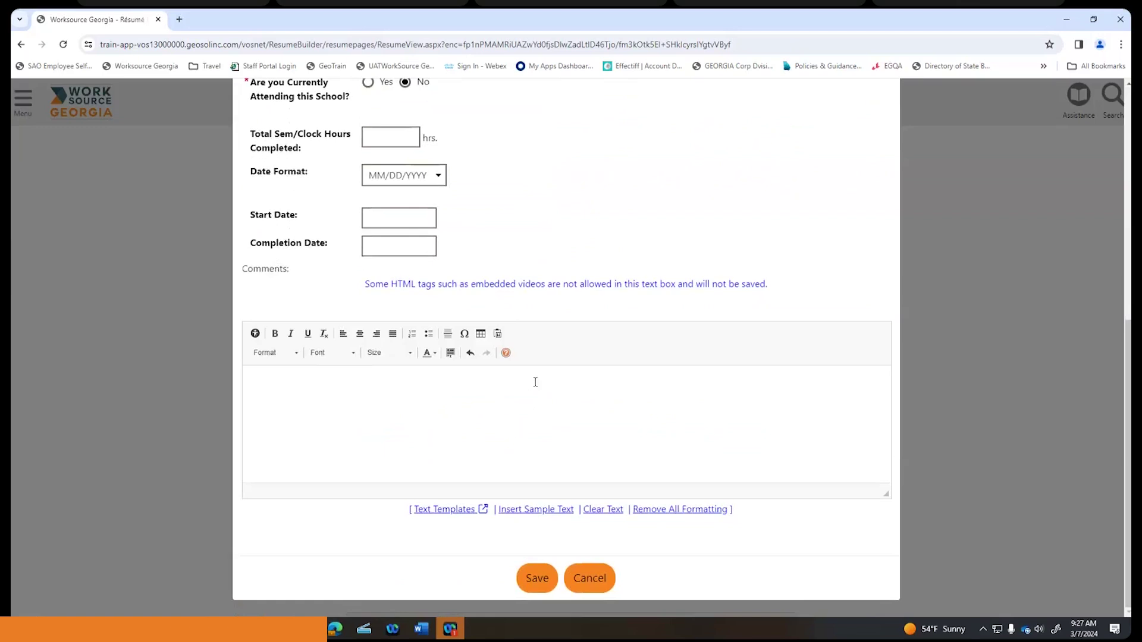
click(543, 510)
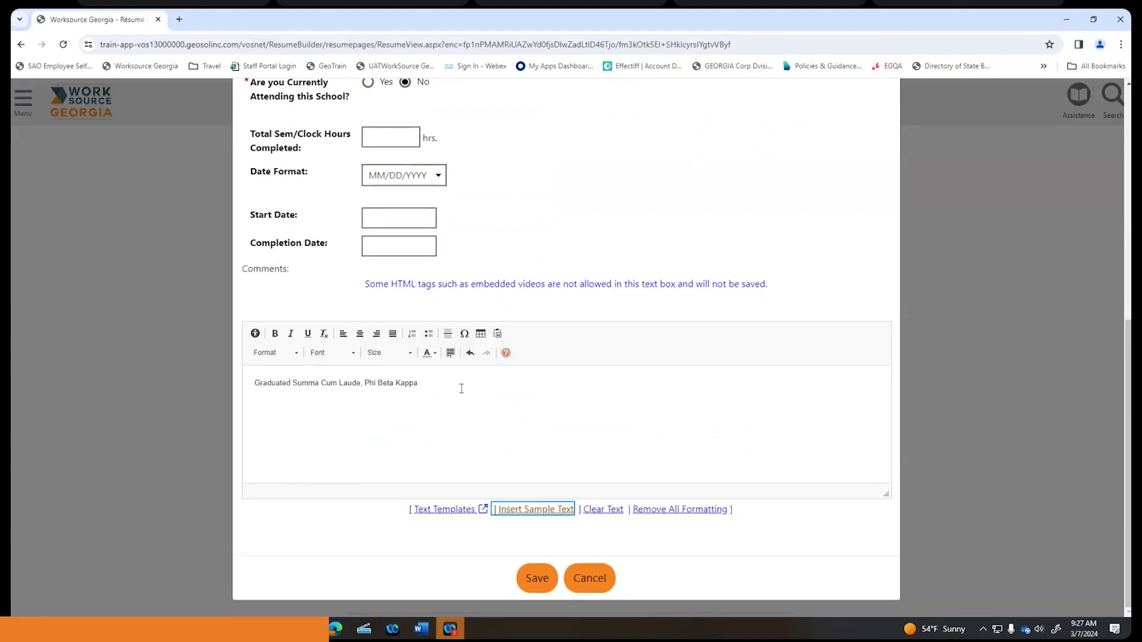
drag(428, 380, 243, 387)
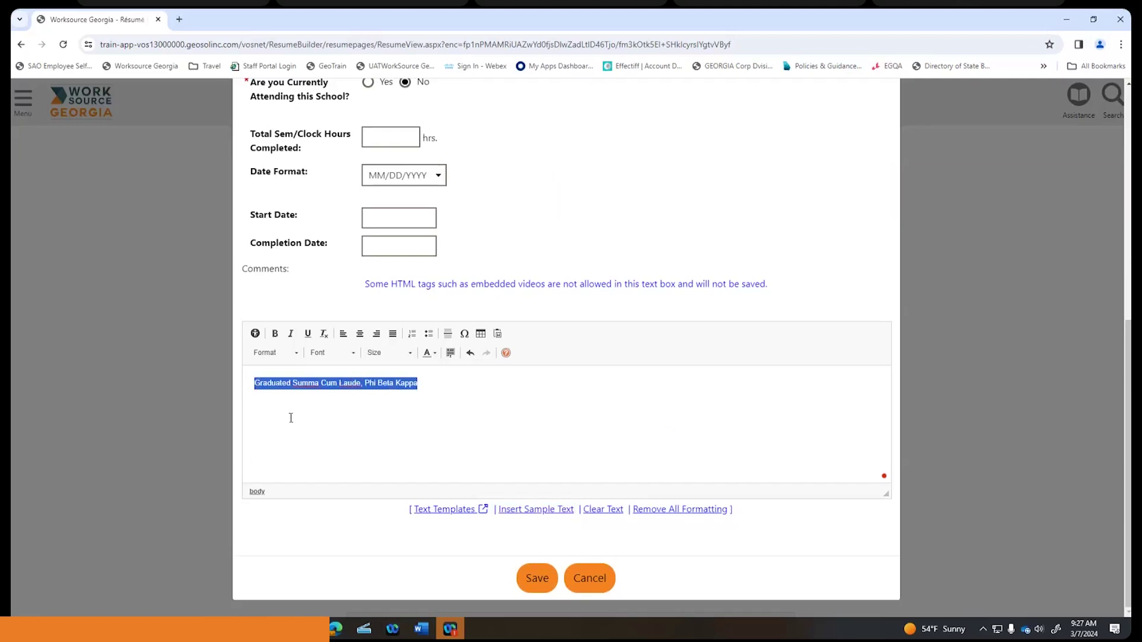
click(336, 423)
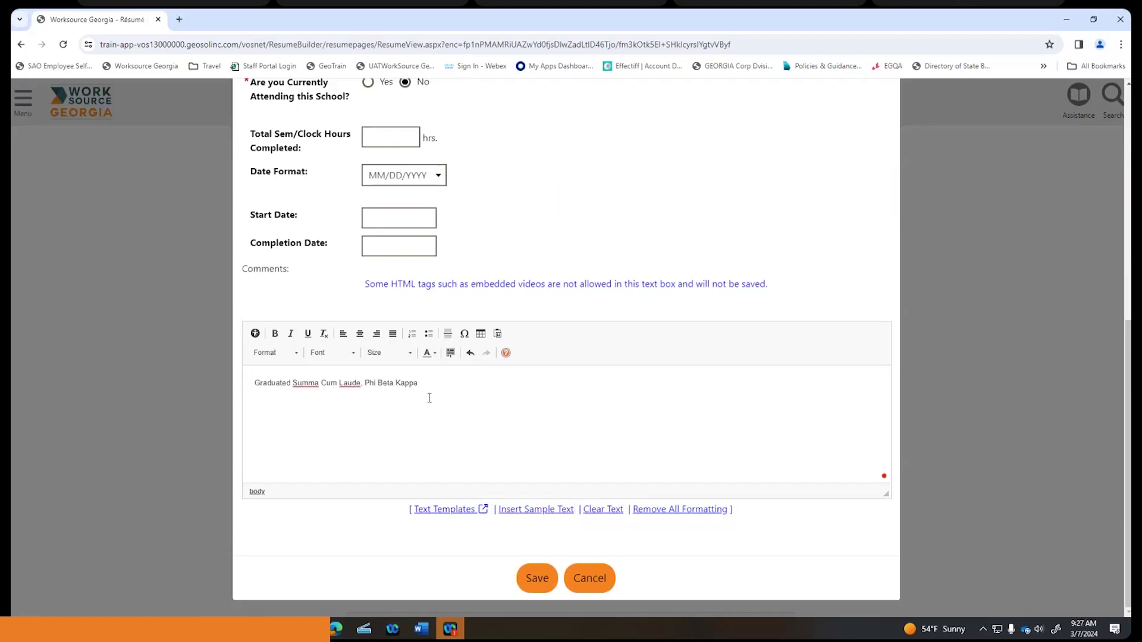
drag(427, 385, 284, 407)
click(384, 438)
click(543, 581)
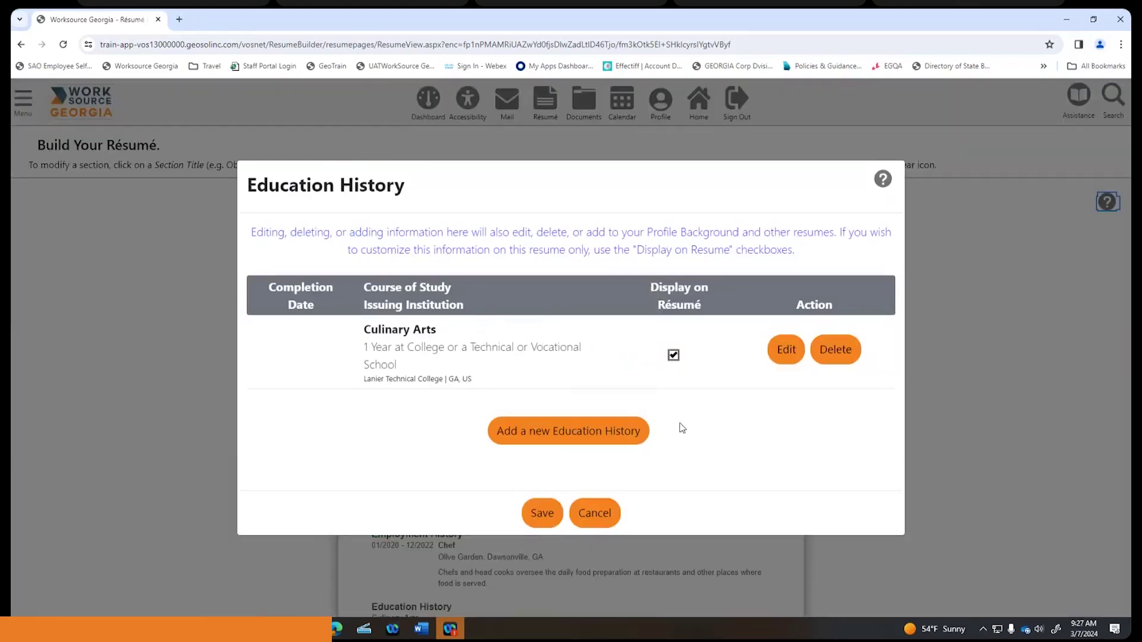
click(582, 440)
- Save Education History and confirm the Culinary Arts entry shows below the Olive Garden job
click(541, 513)
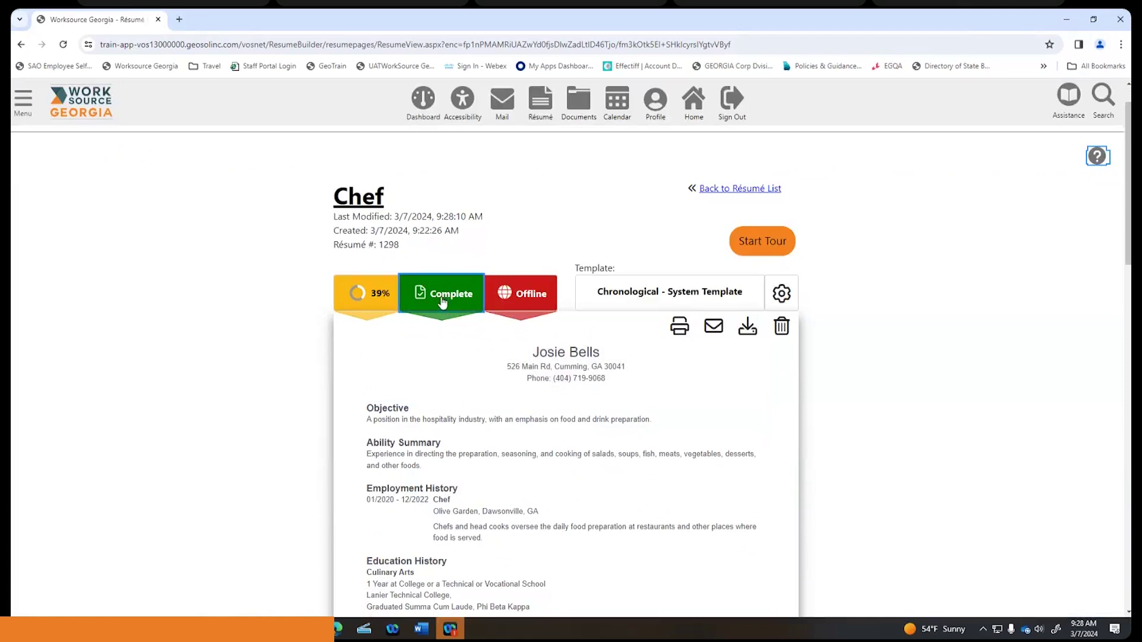
scroll(442, 303, down, 5)
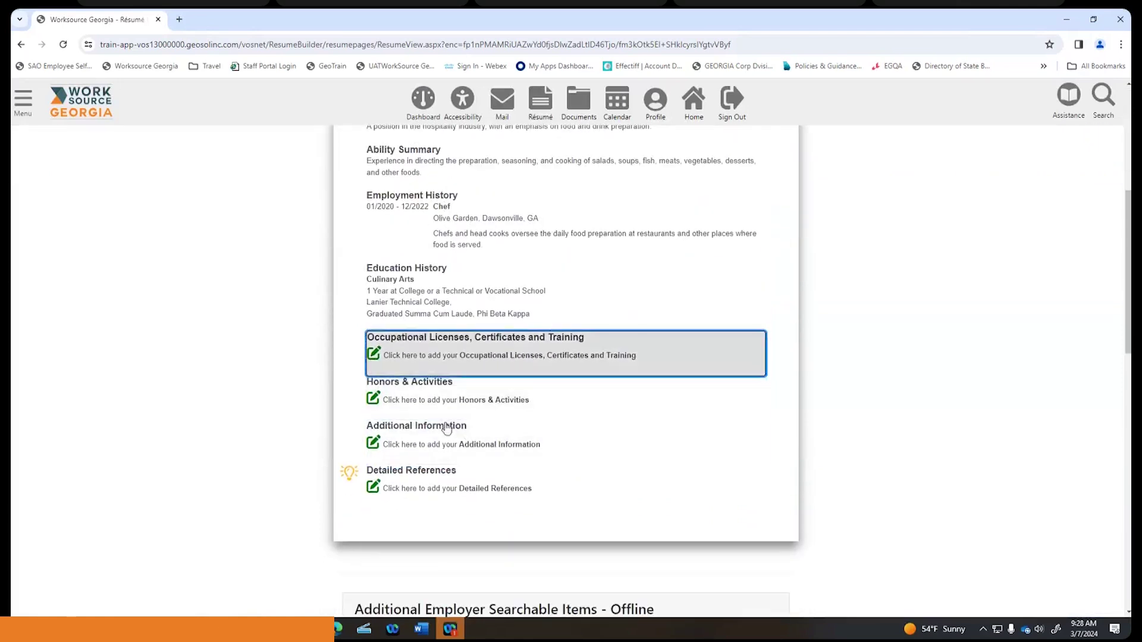
scroll(452, 327, up, 3)
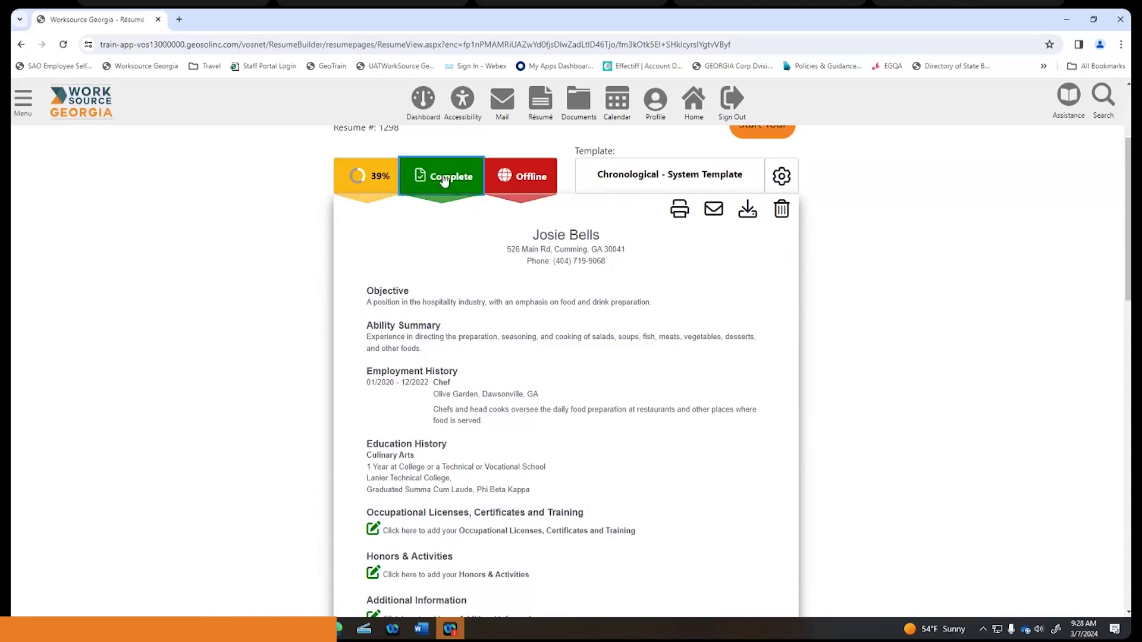
- Open the 39% résumé score details and review the missing references, job skills and tools
click(372, 177)
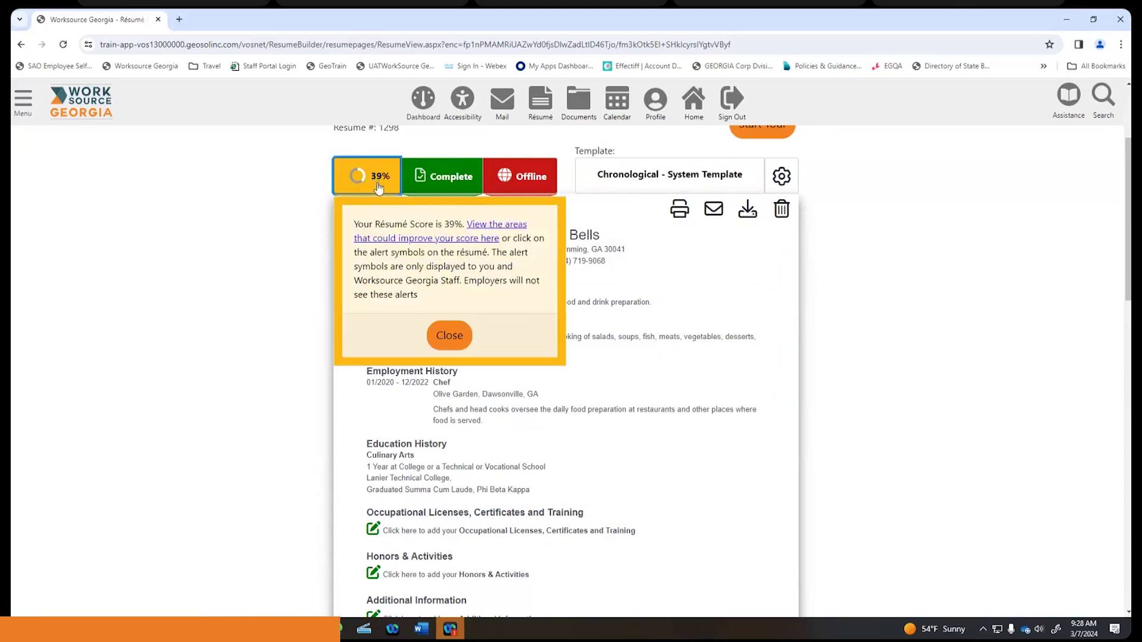
click(470, 243)
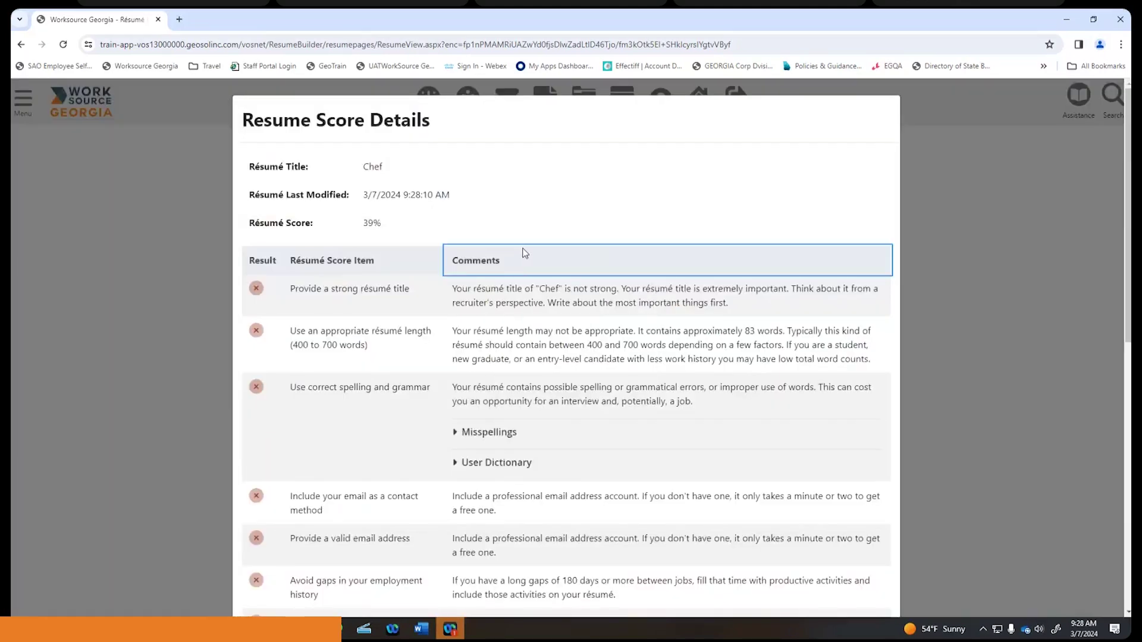
scroll(525, 253, down, 10)
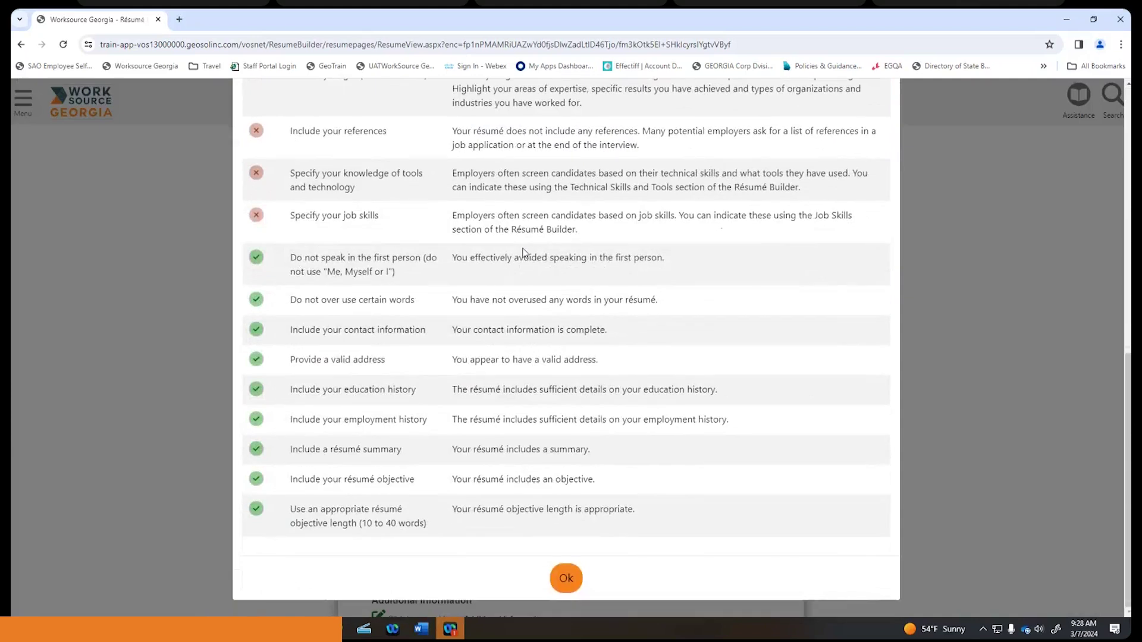
scroll(523, 253, up, 4)
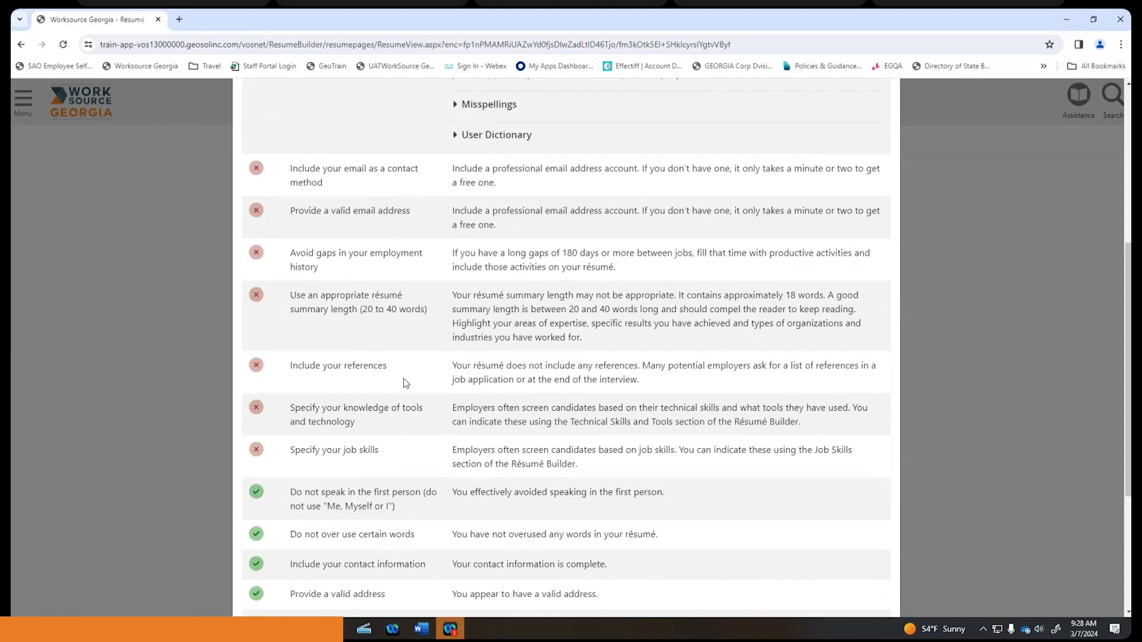
scroll(404, 380, up, 3)
scroll(403, 382, up, 4)
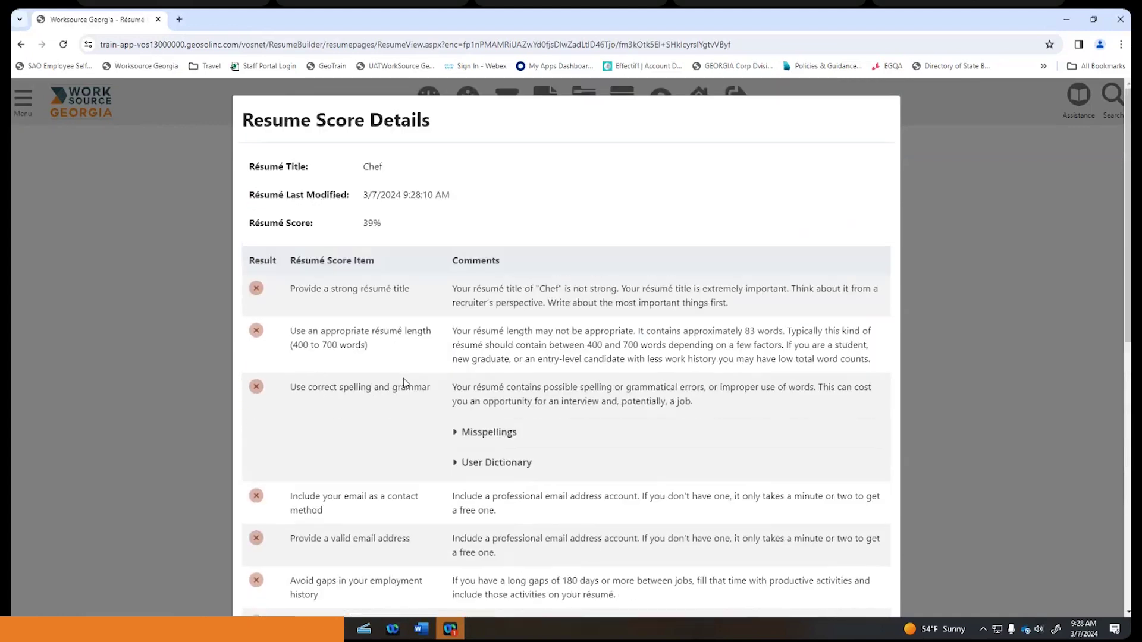
scroll(563, 218, down, 10)
scroll(563, 217, down, 1)
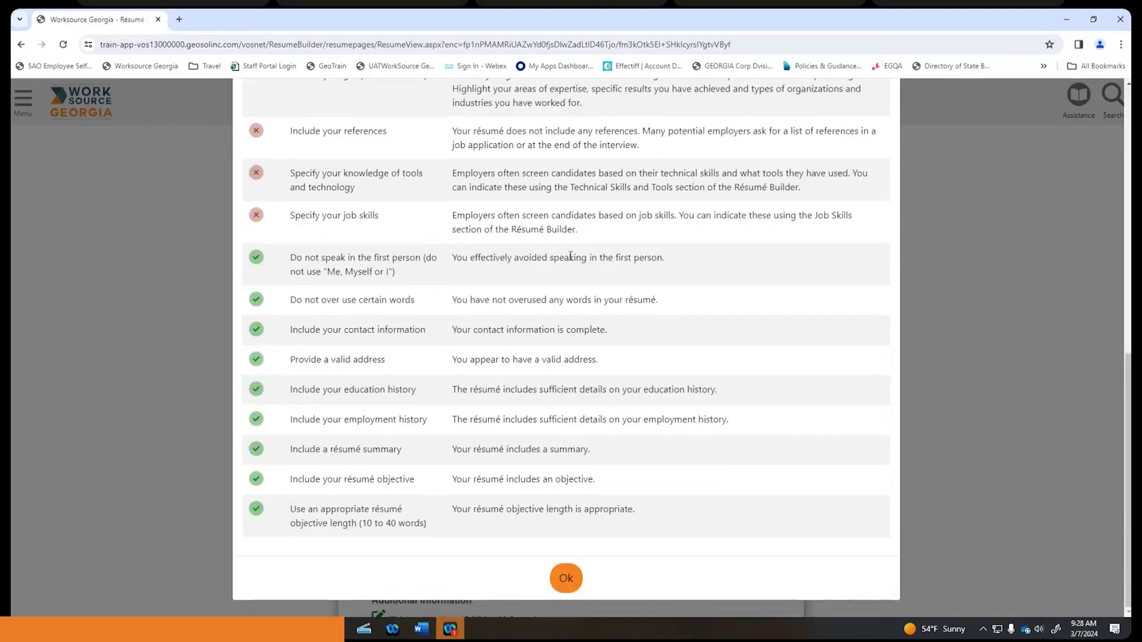
- Close the score details and scroll to Additional Employer Searchable Items
click(566, 580)
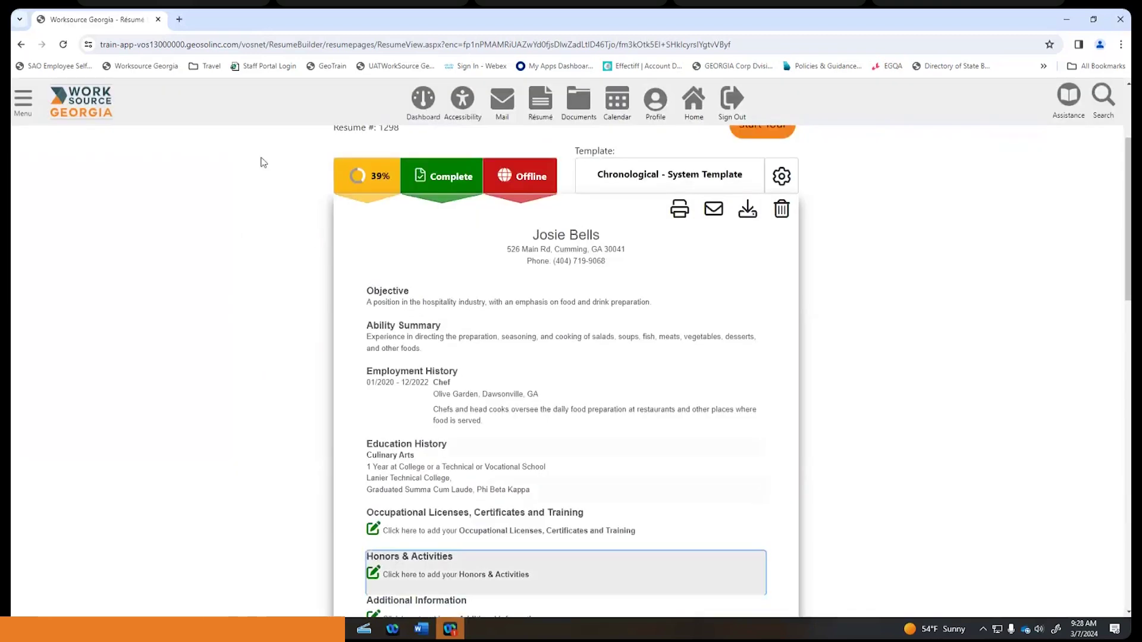
scroll(377, 174, up, 3)
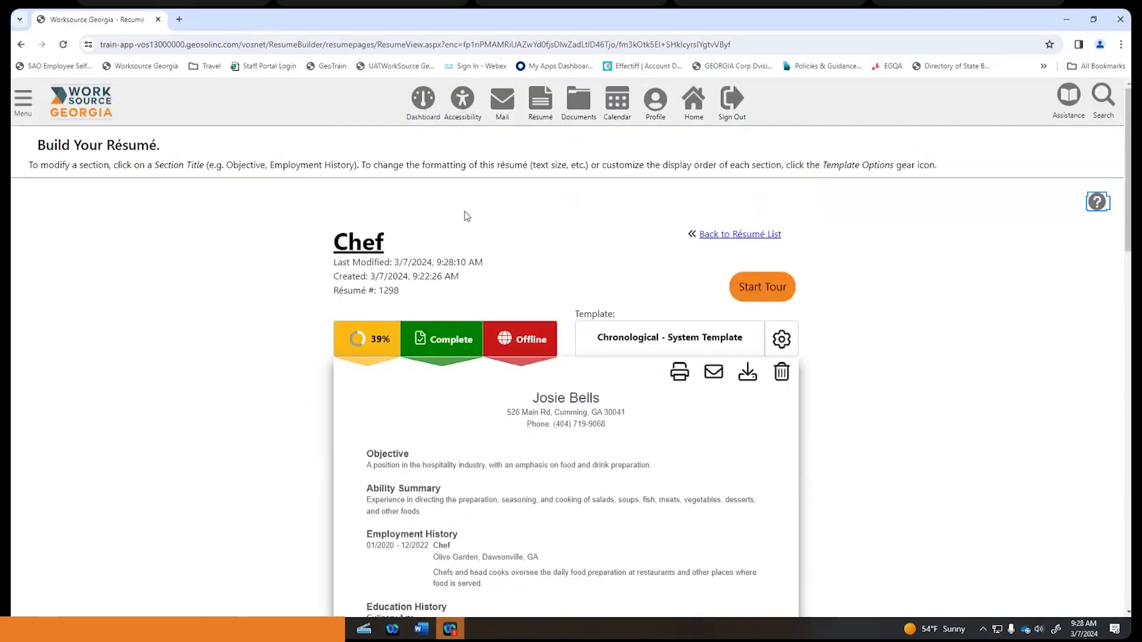
scroll(466, 216, down, 1)
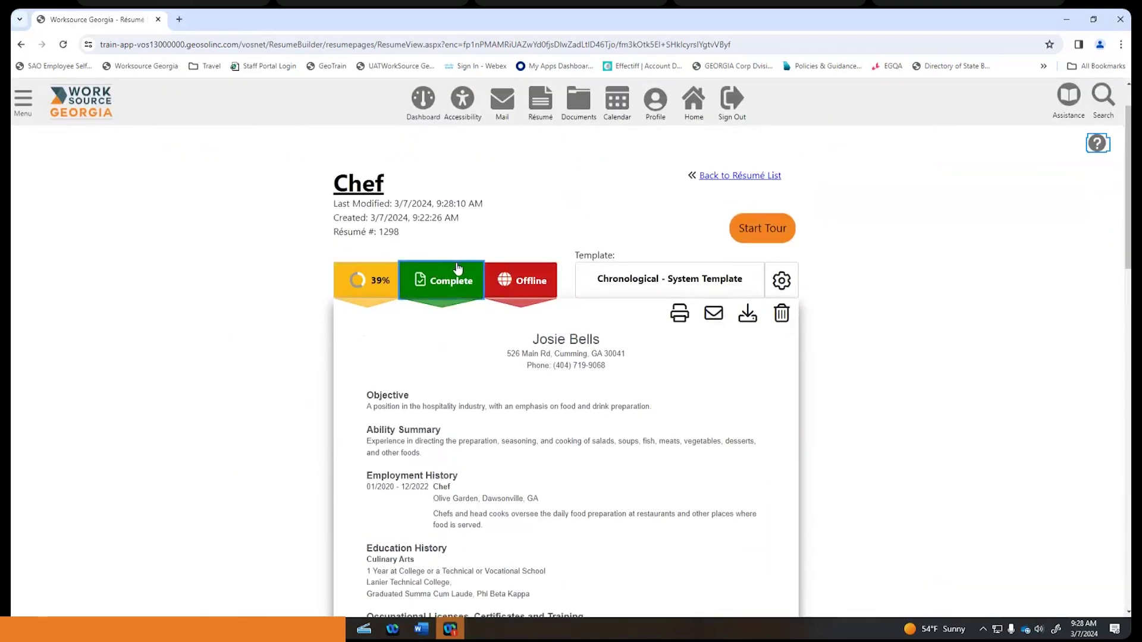
scroll(467, 269, down, 4)
scroll(470, 269, up, 1)
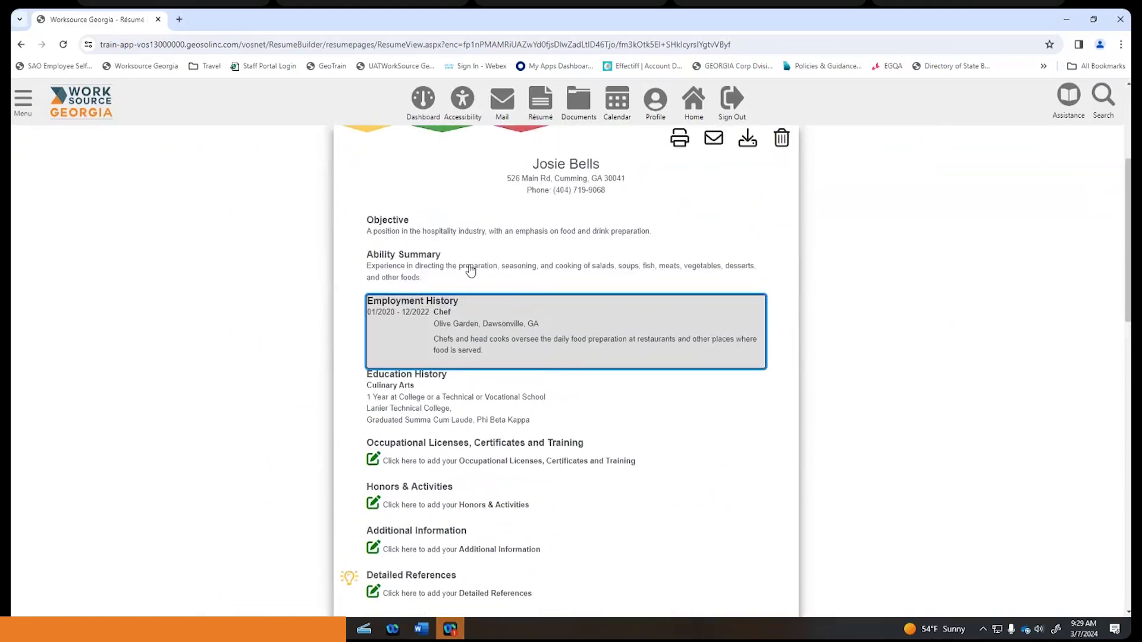
scroll(470, 269, down, 3)
scroll(470, 269, down, 5)
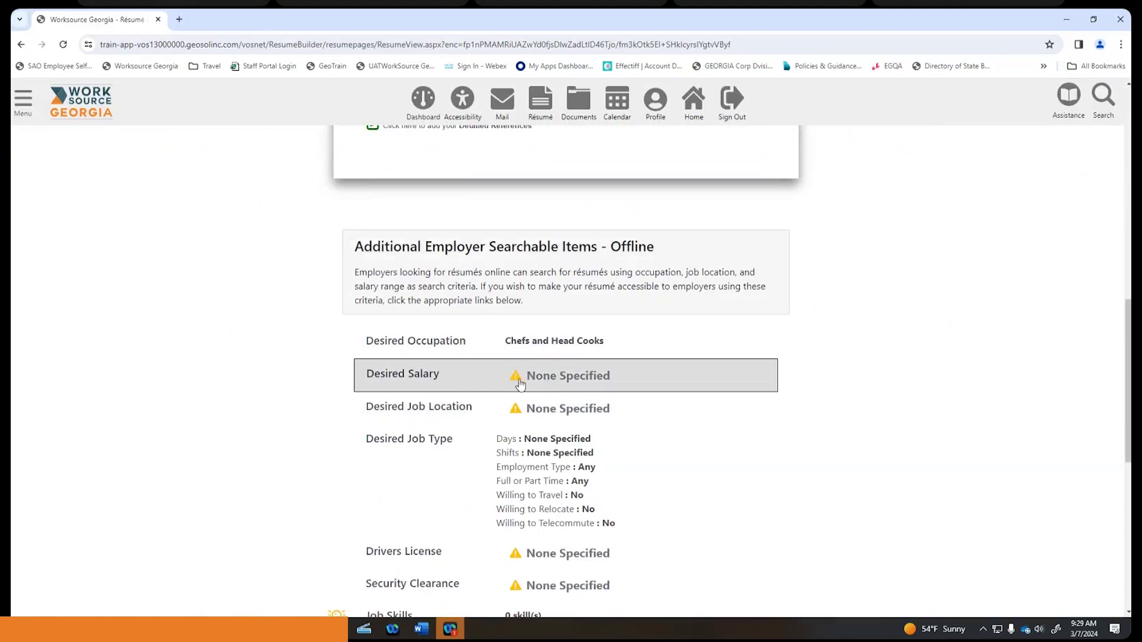
- Set Desired Salary to $14.50 hourly (Approx. $30,000 annually) or more and save
click(552, 376)
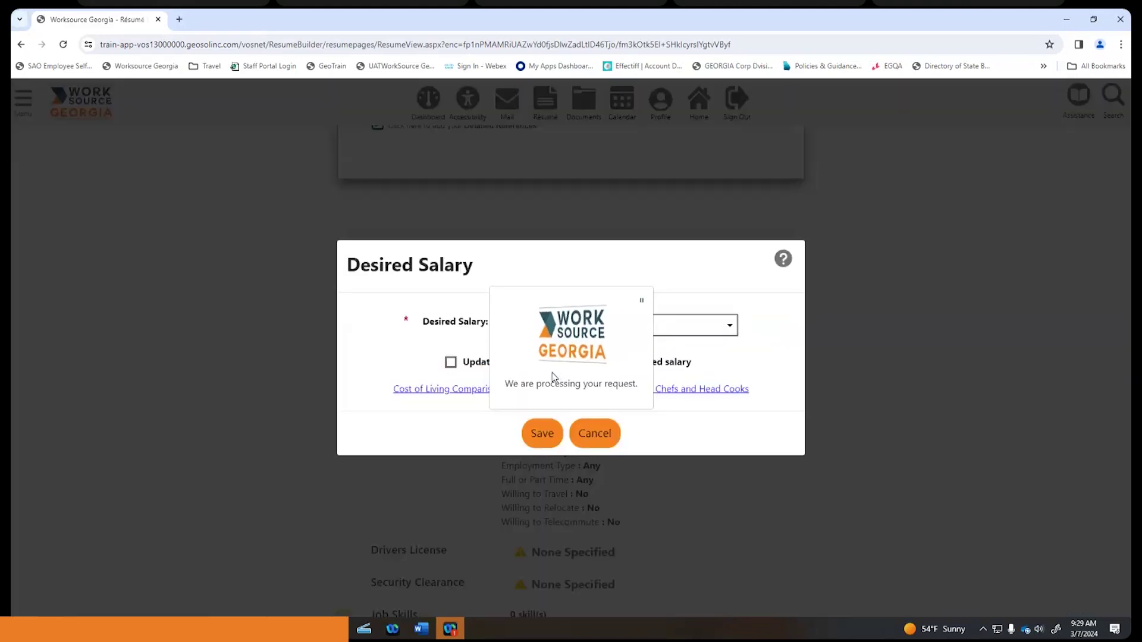
click(728, 329)
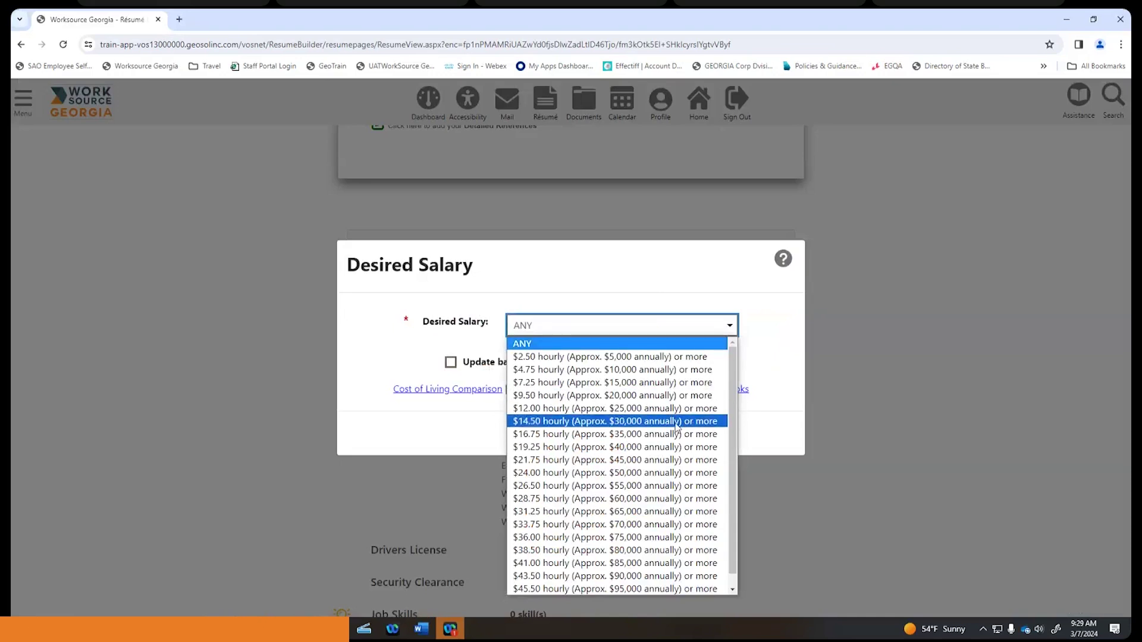
click(676, 422)
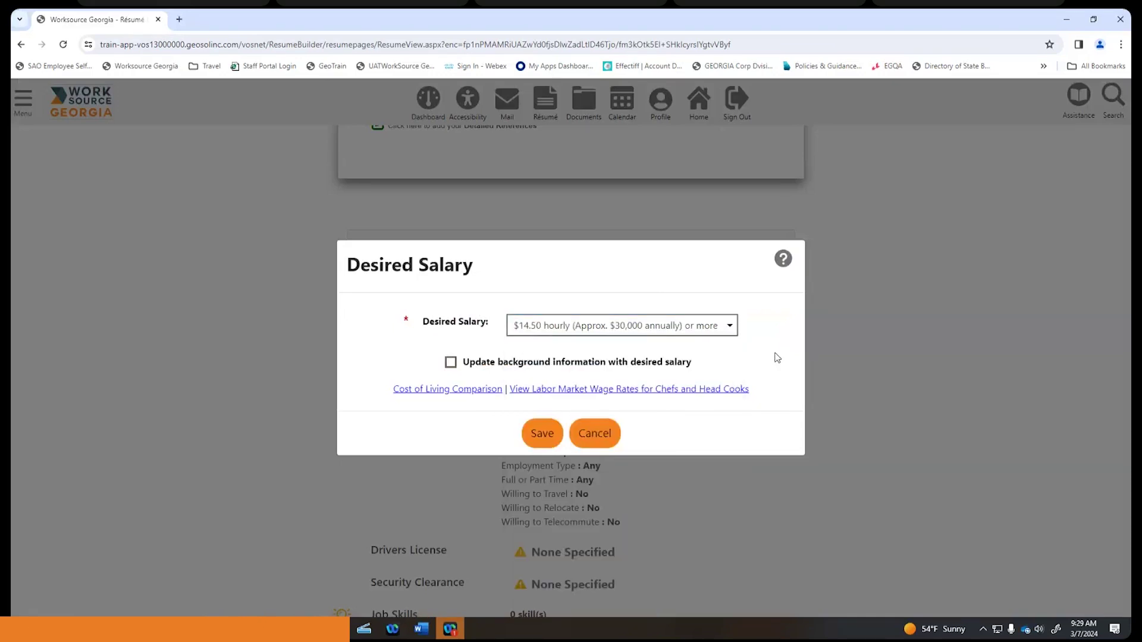
click(541, 428)
click(542, 433)
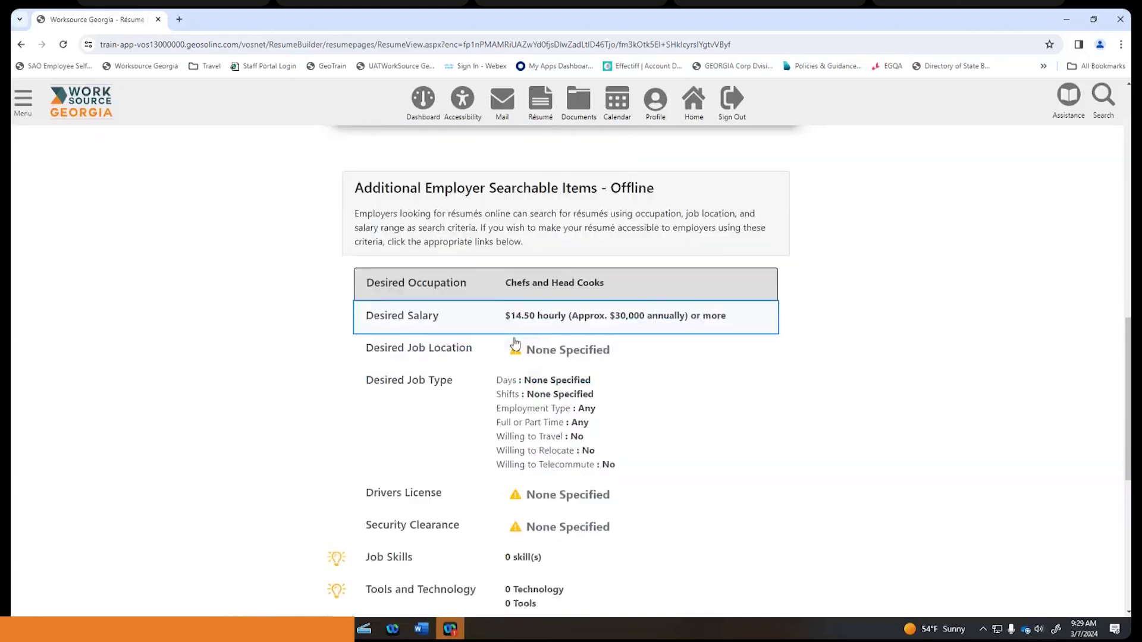
- Add 'Anywhere in the State of Georgia' as the desired job location and save it
click(578, 409)
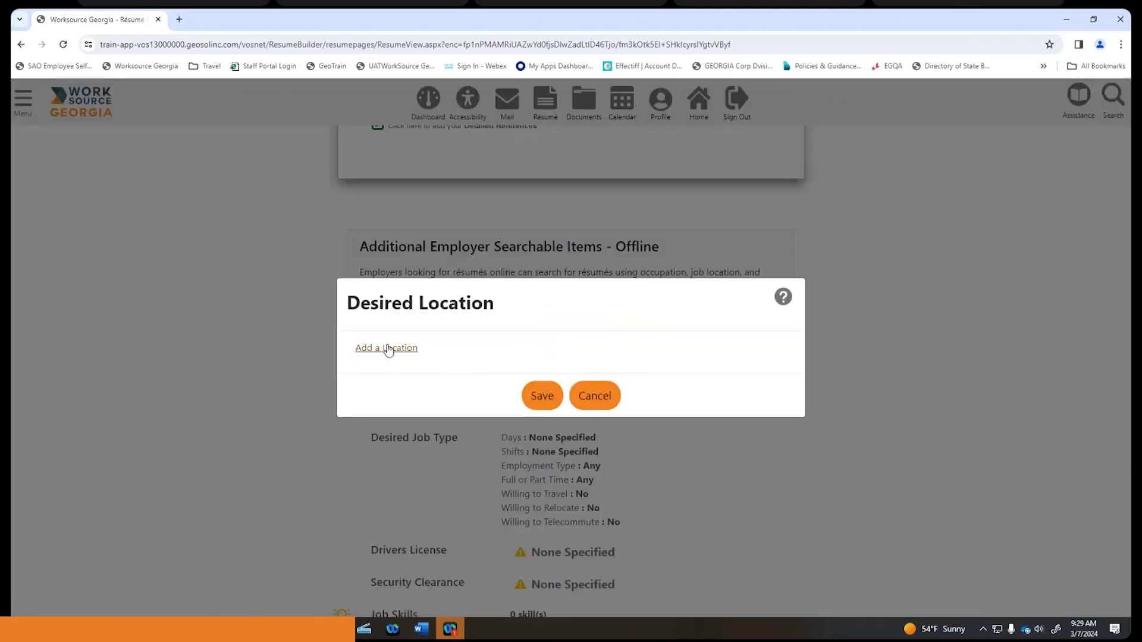
click(388, 348)
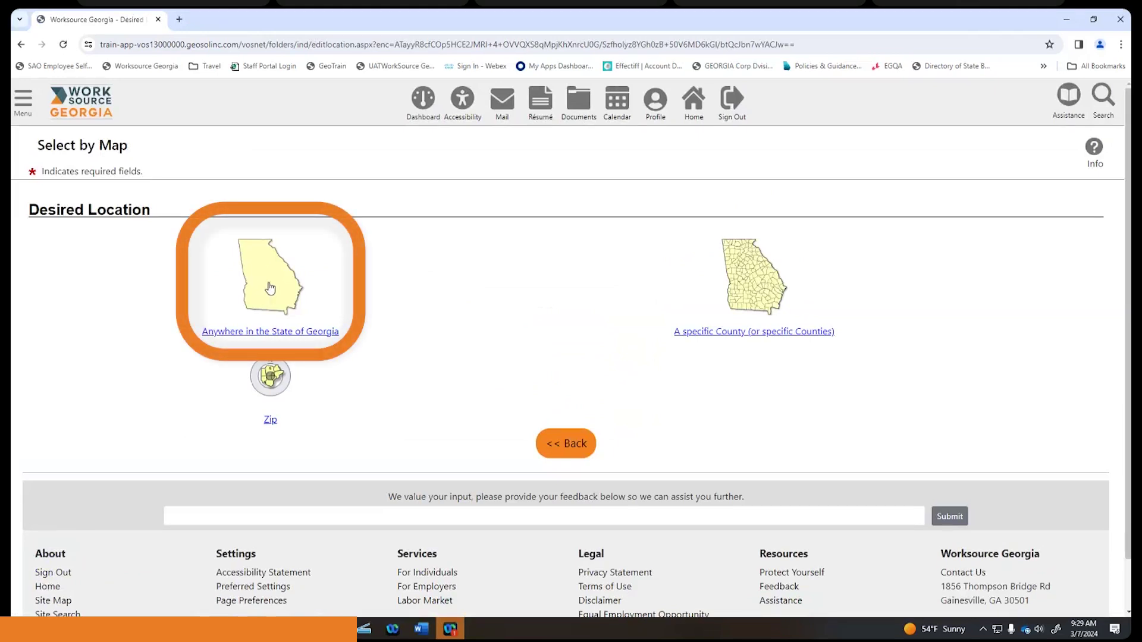
click(270, 295)
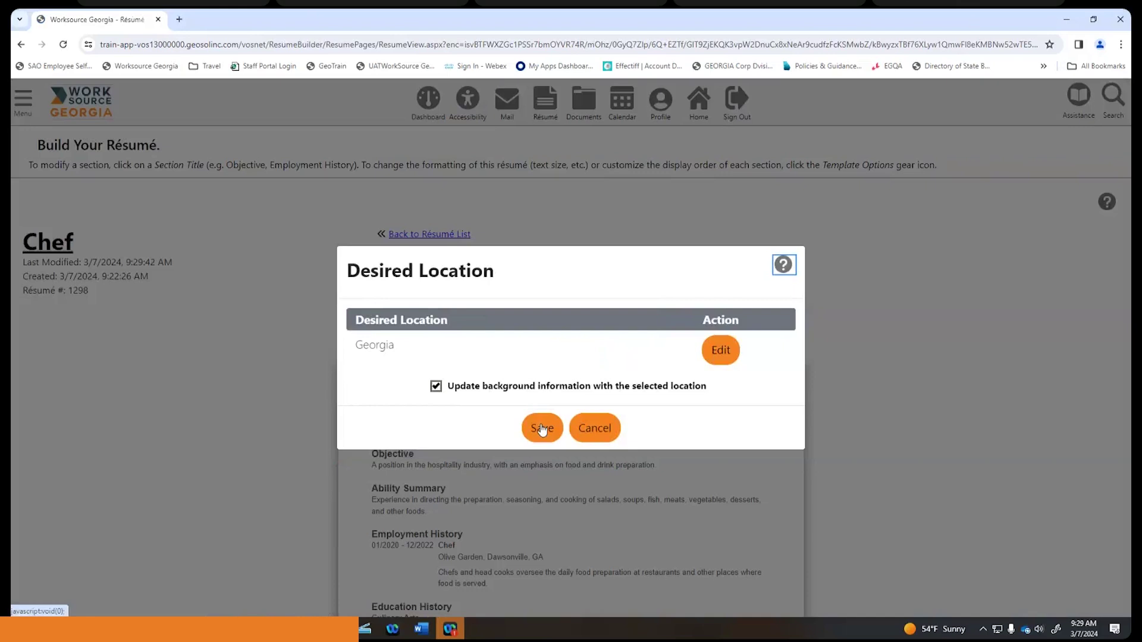
key(Return)
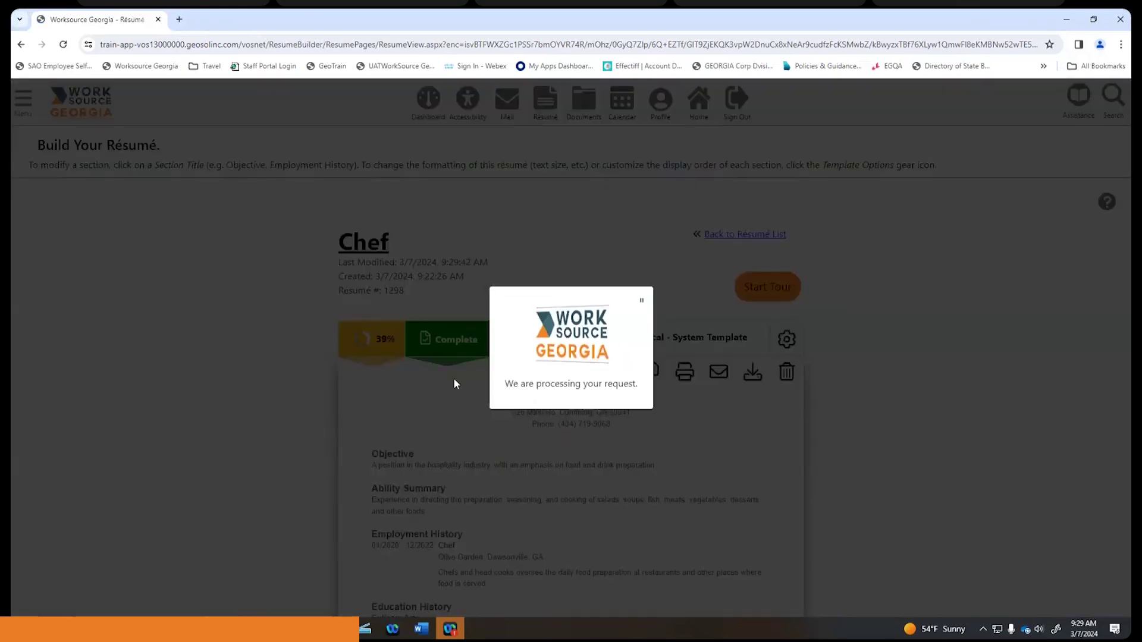
scroll(455, 385, down, 15)
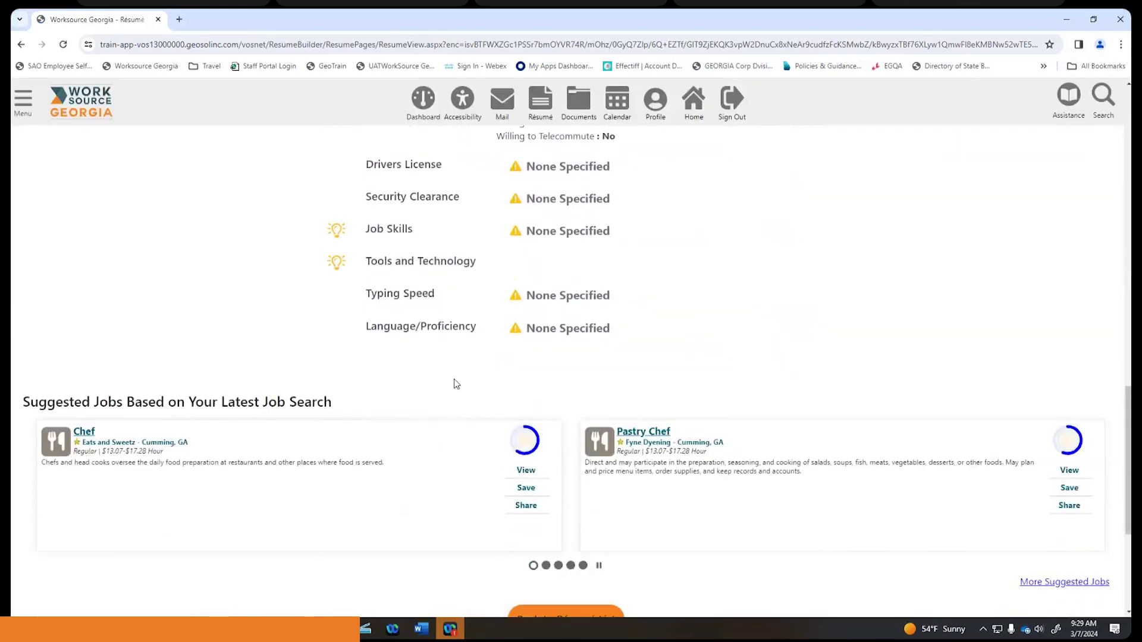
scroll(454, 384, up, 1)
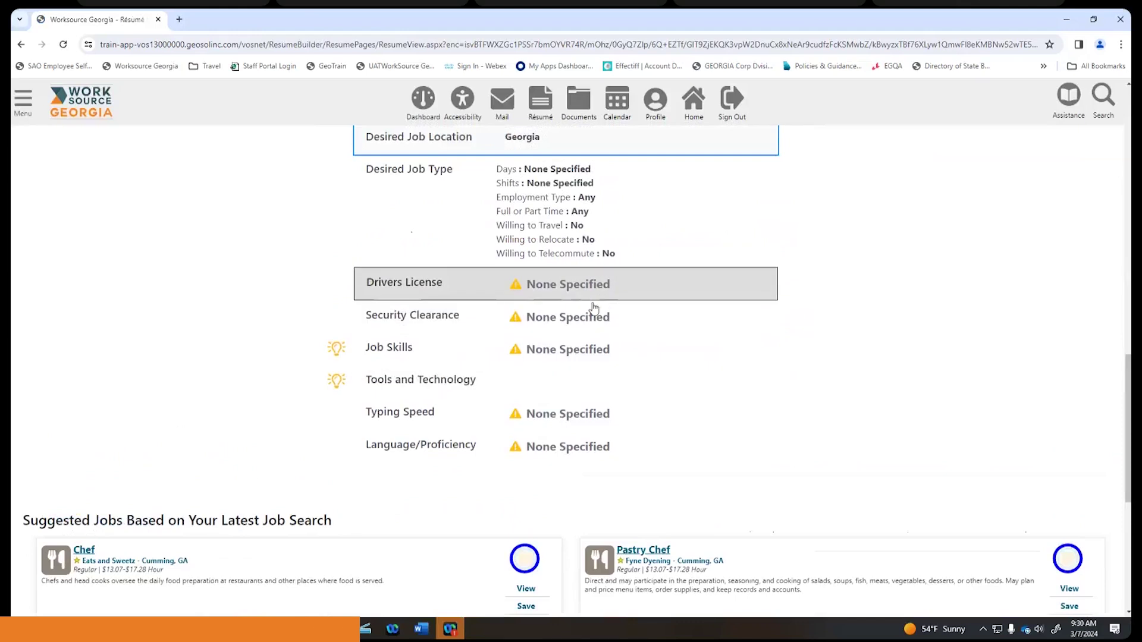
scroll(486, 344, up, 7)
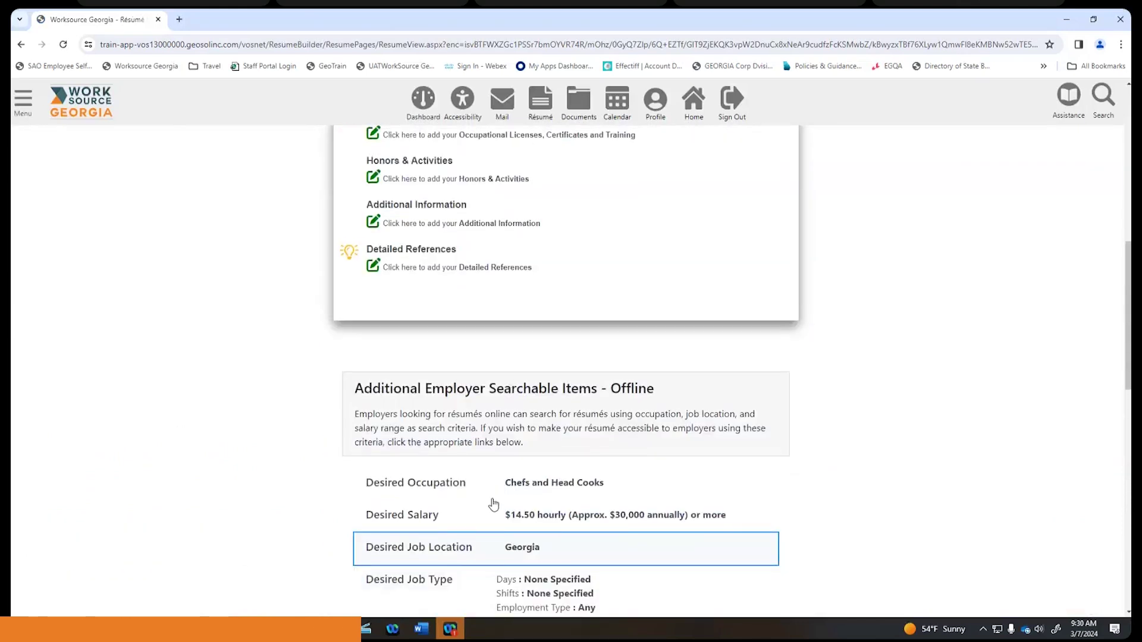
- Switch the Chef résumé from Offline to Online, accepting both employer-sharing confirmations
scroll(503, 458, up, 8)
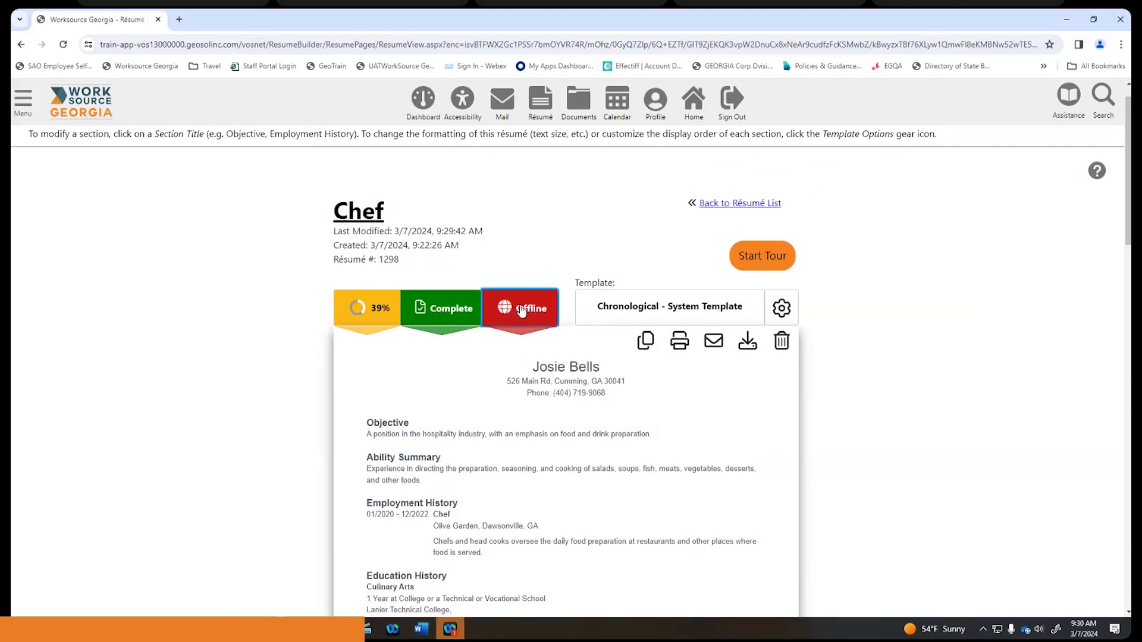
click(522, 311)
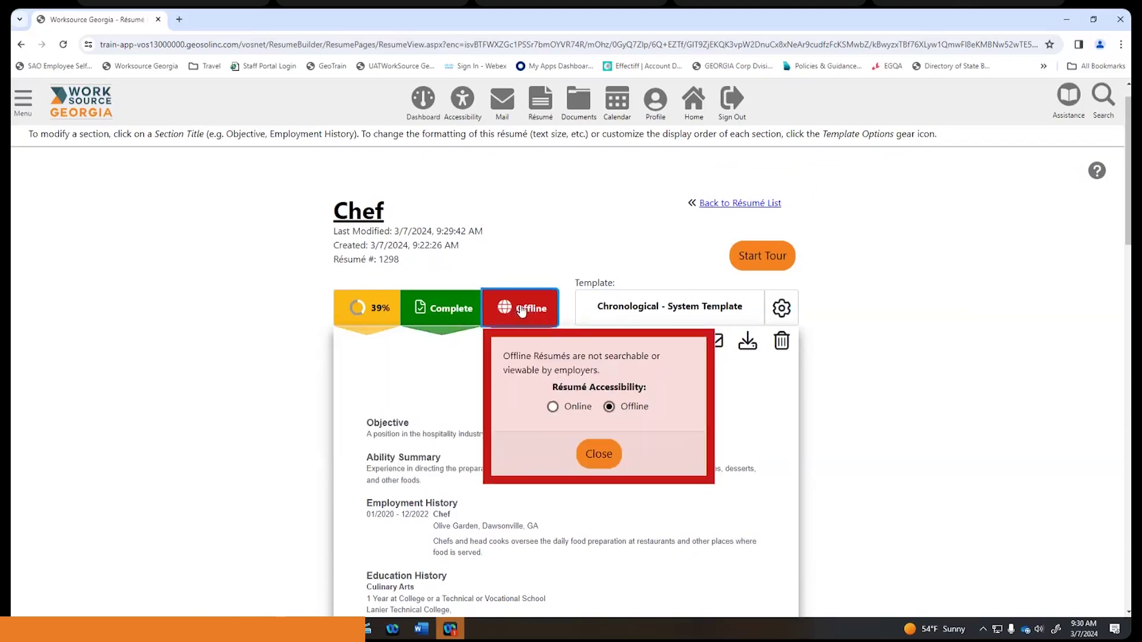
click(552, 409)
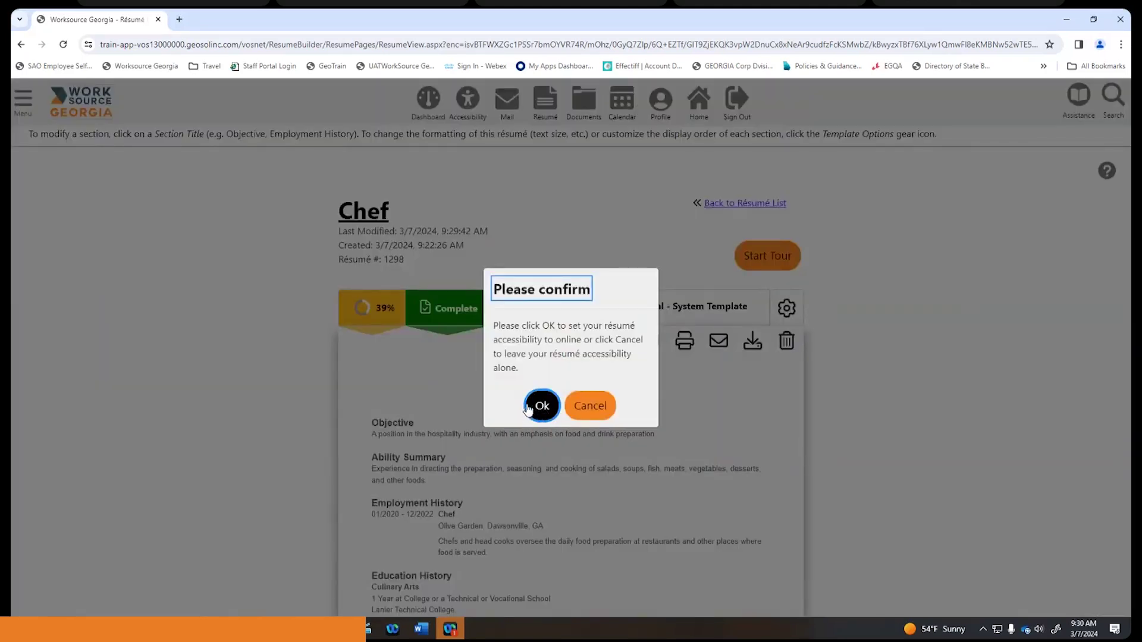
click(537, 406)
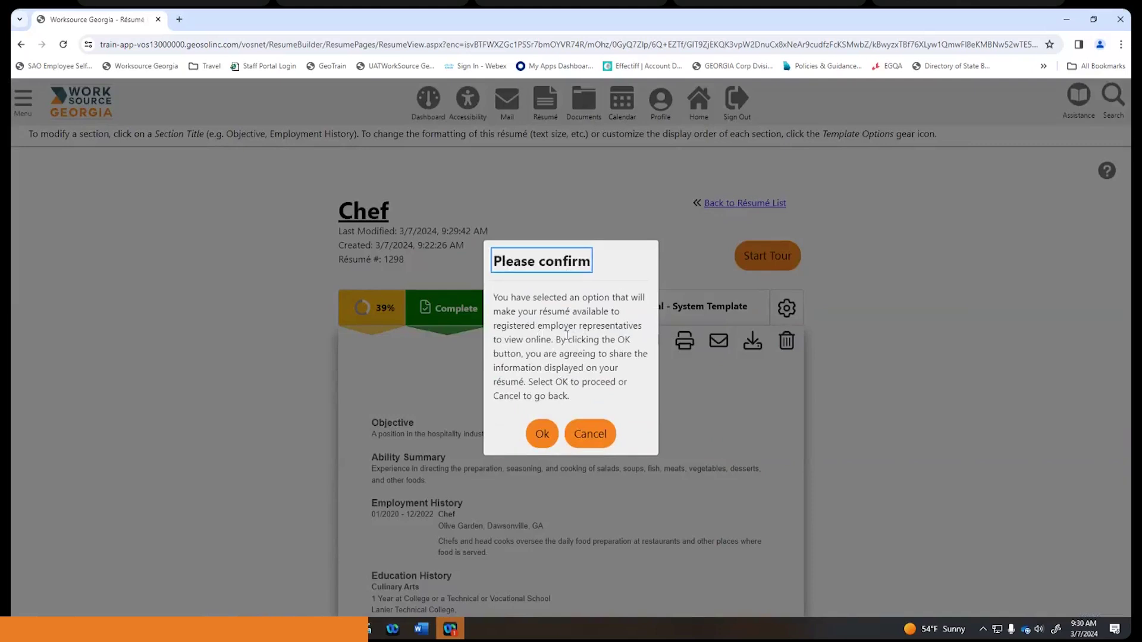
click(558, 441)
click(542, 435)
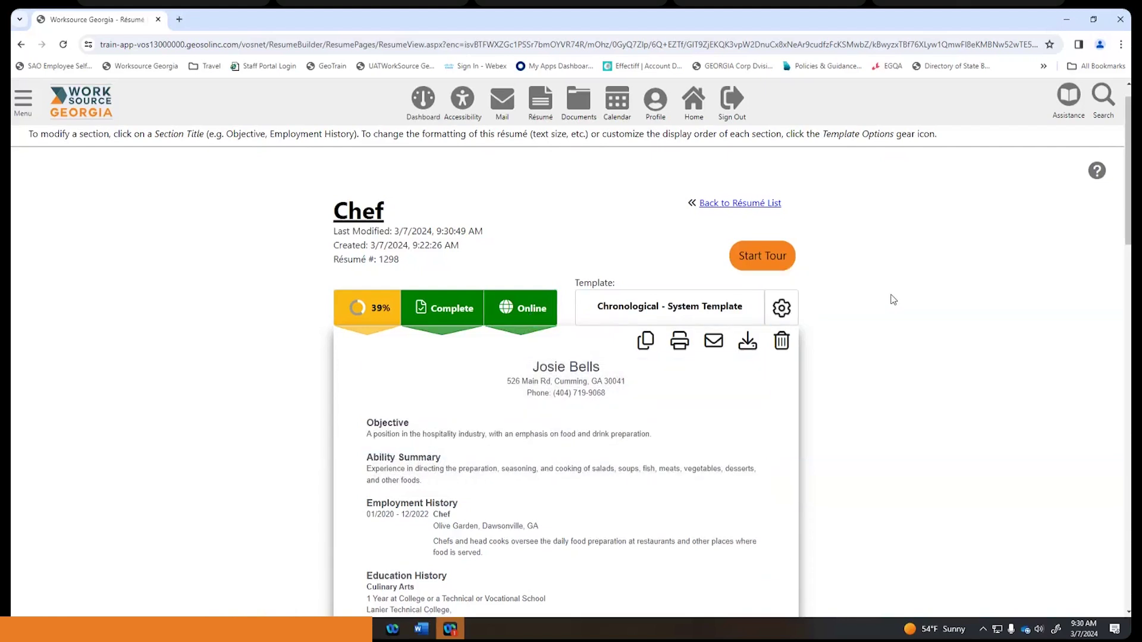
scroll(894, 299, down, 4)
scroll(893, 299, up, 2)
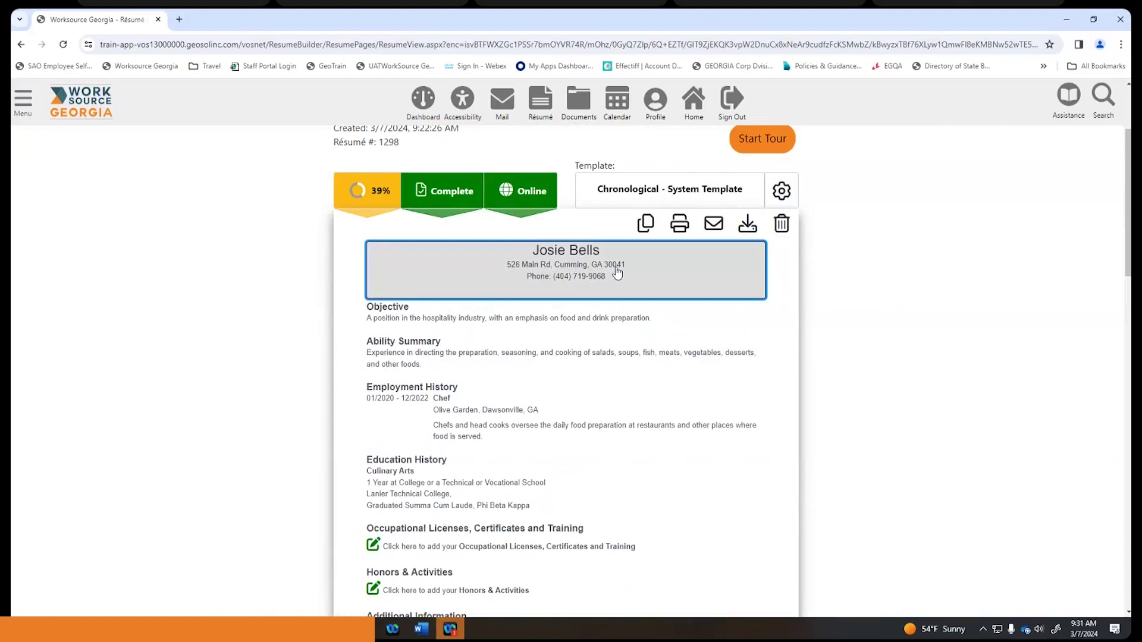
- Open Contact Information from the résumé header and review its name, address and display options
click(616, 266)
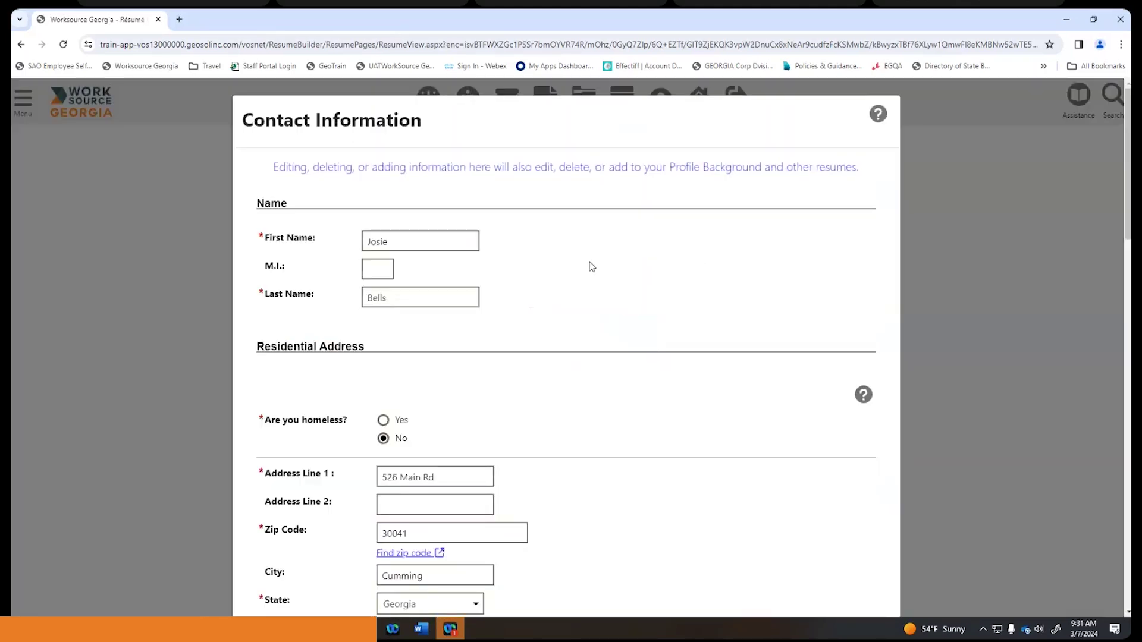
scroll(591, 267, down, 3)
scroll(592, 266, up, 2)
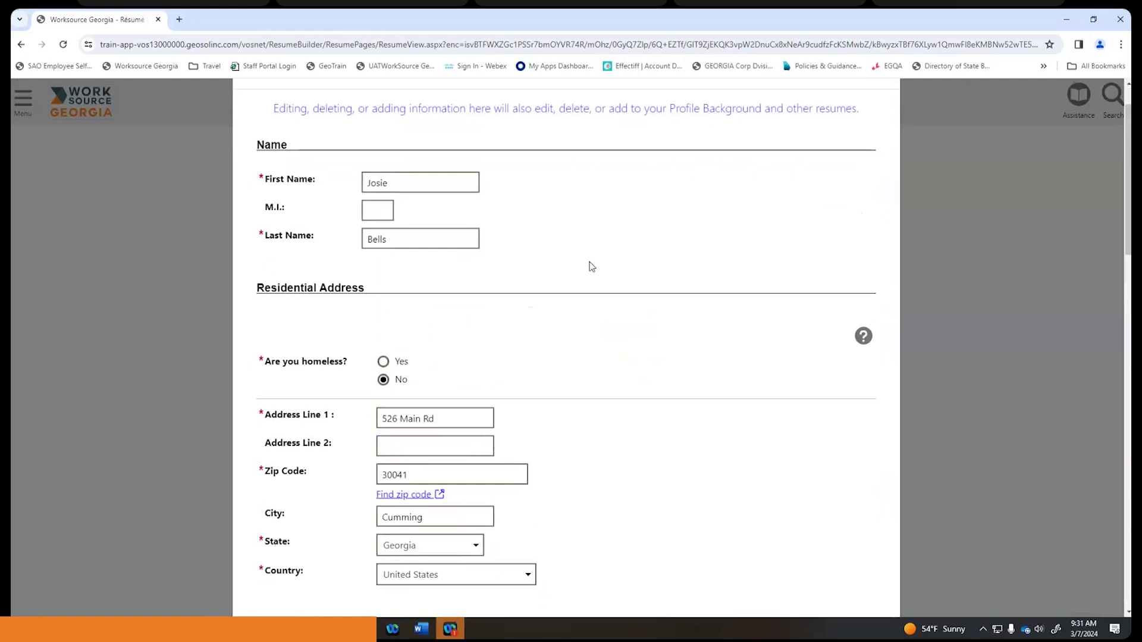
scroll(591, 266, down, 7)
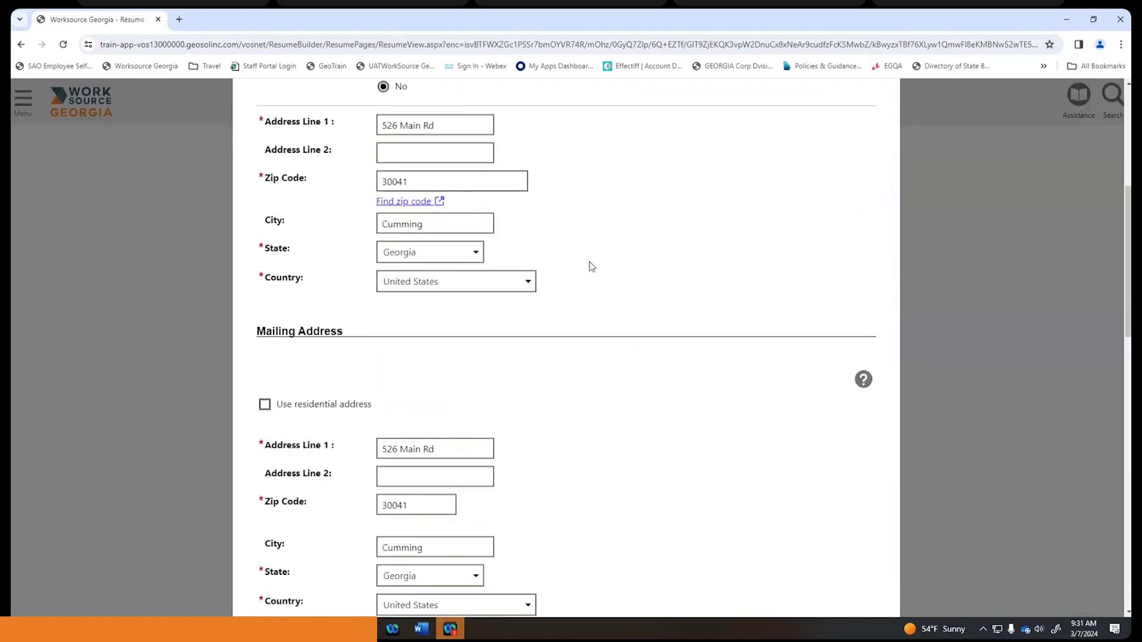
scroll(592, 267, down, 14)
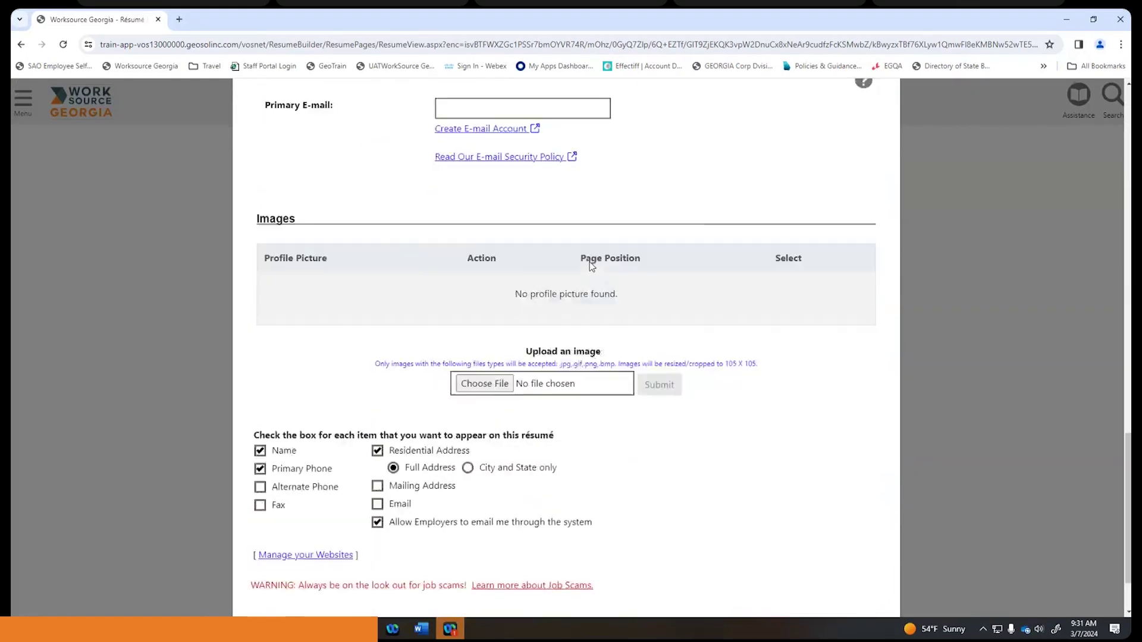
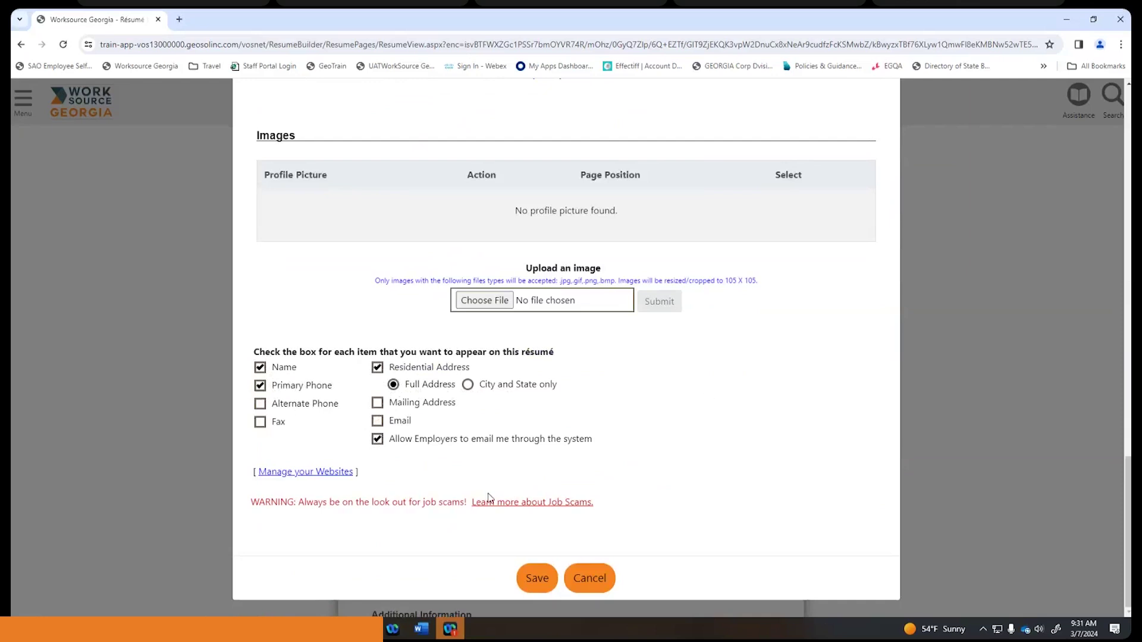
- Save the display settings, then scroll the Chef résumé to Suggested Jobs, back at the first job
click(535, 576)
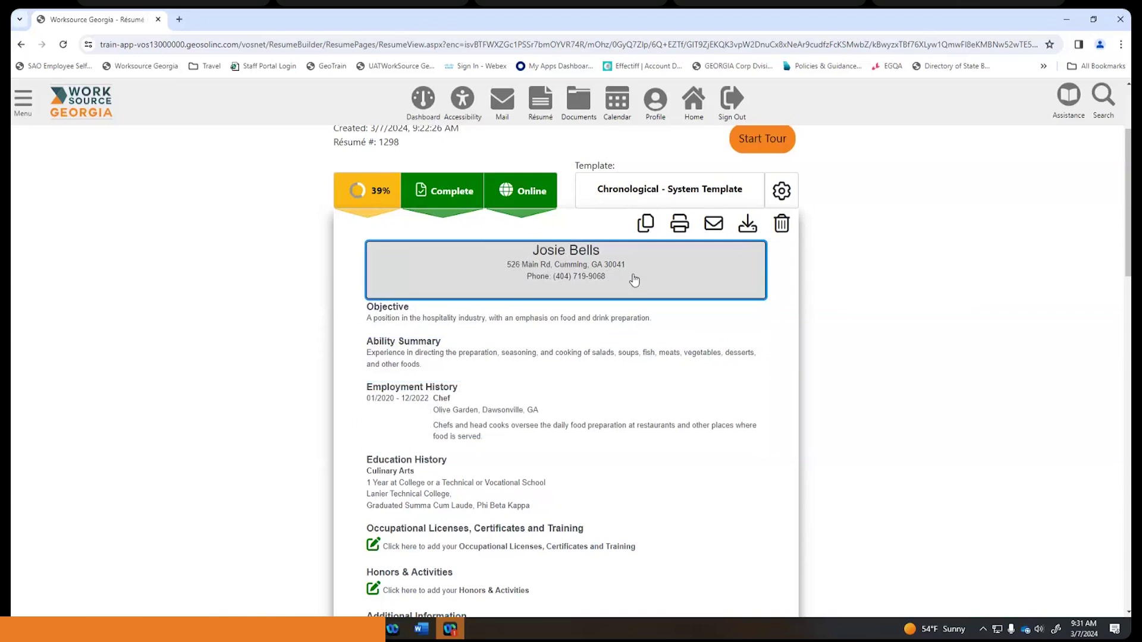
scroll(634, 280, down, 1)
scroll(655, 280, up, 2)
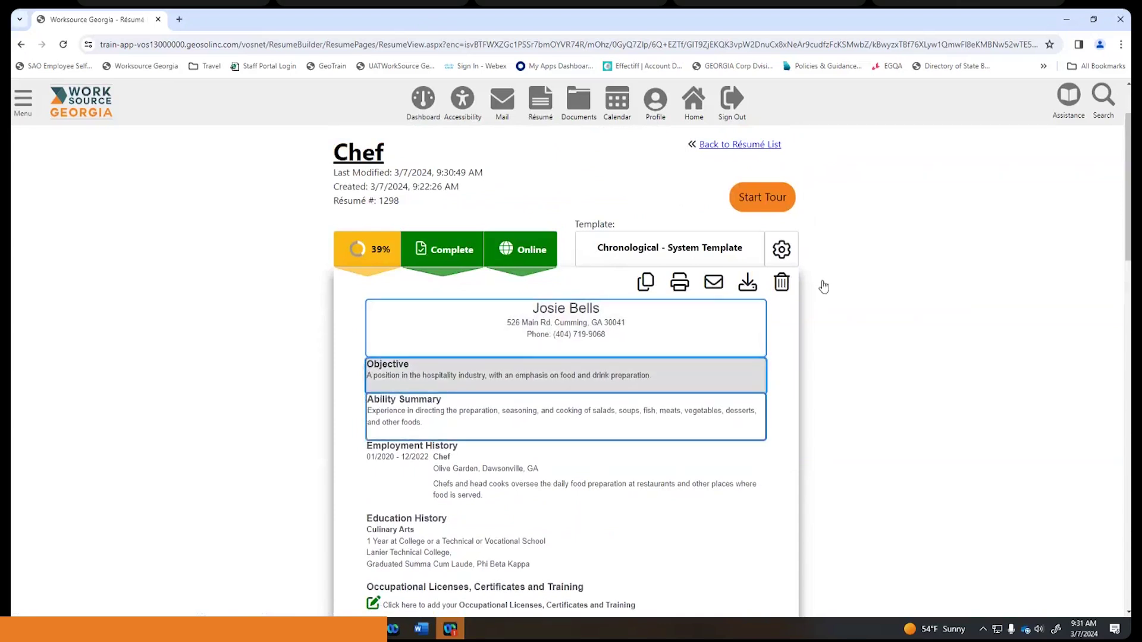
scroll(886, 298, down, 6)
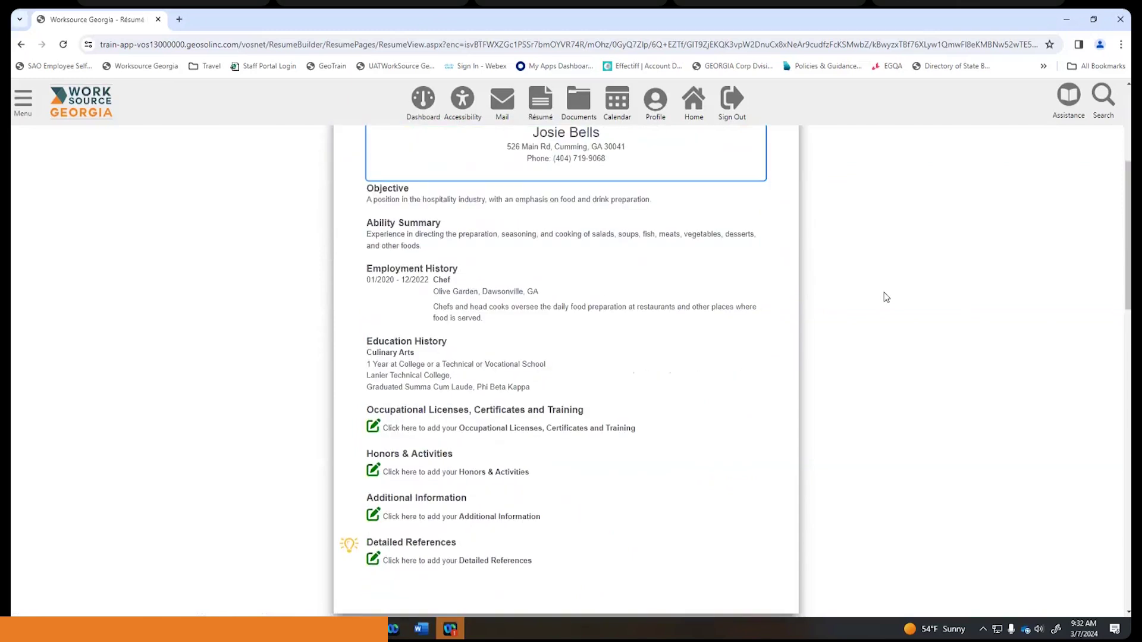
scroll(886, 297, down, 10)
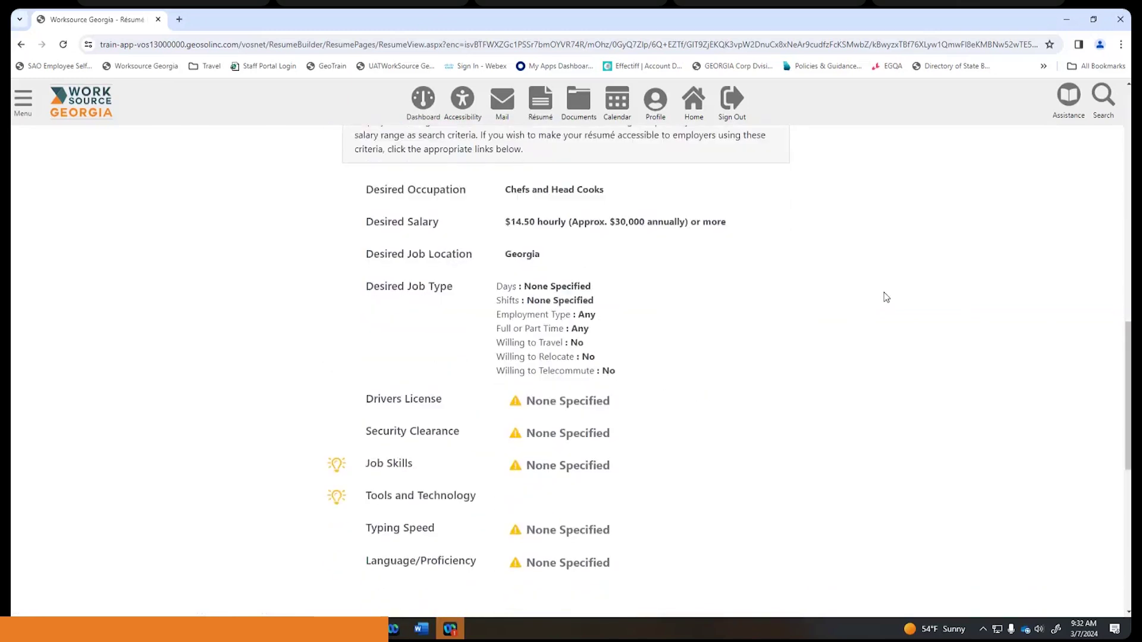
scroll(886, 298, down, 1)
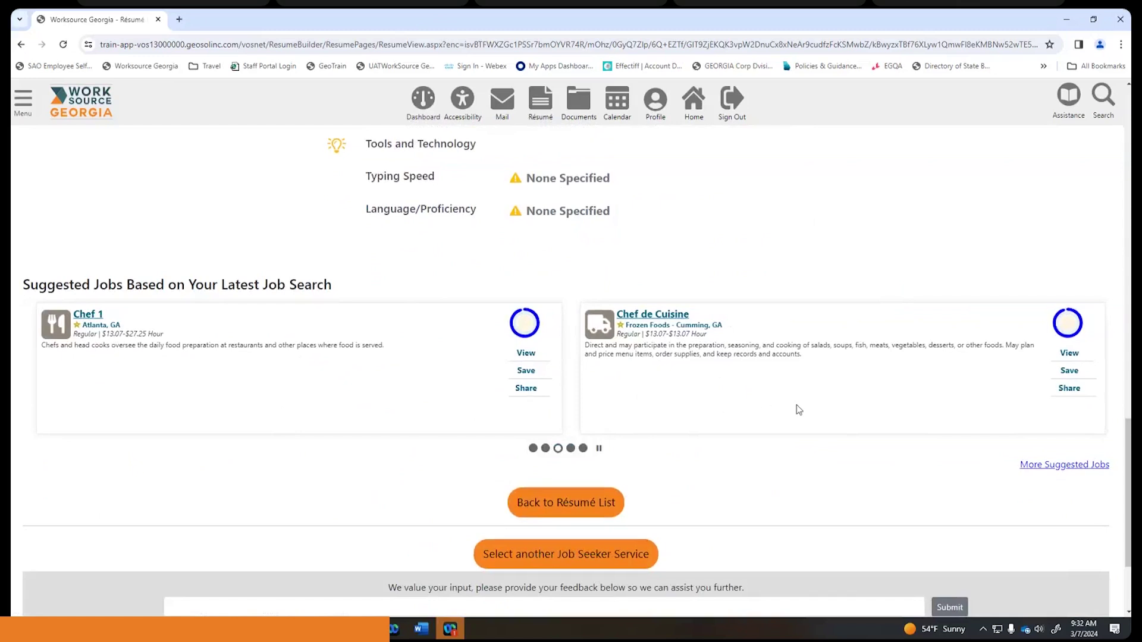
scroll(799, 410, up, 7)
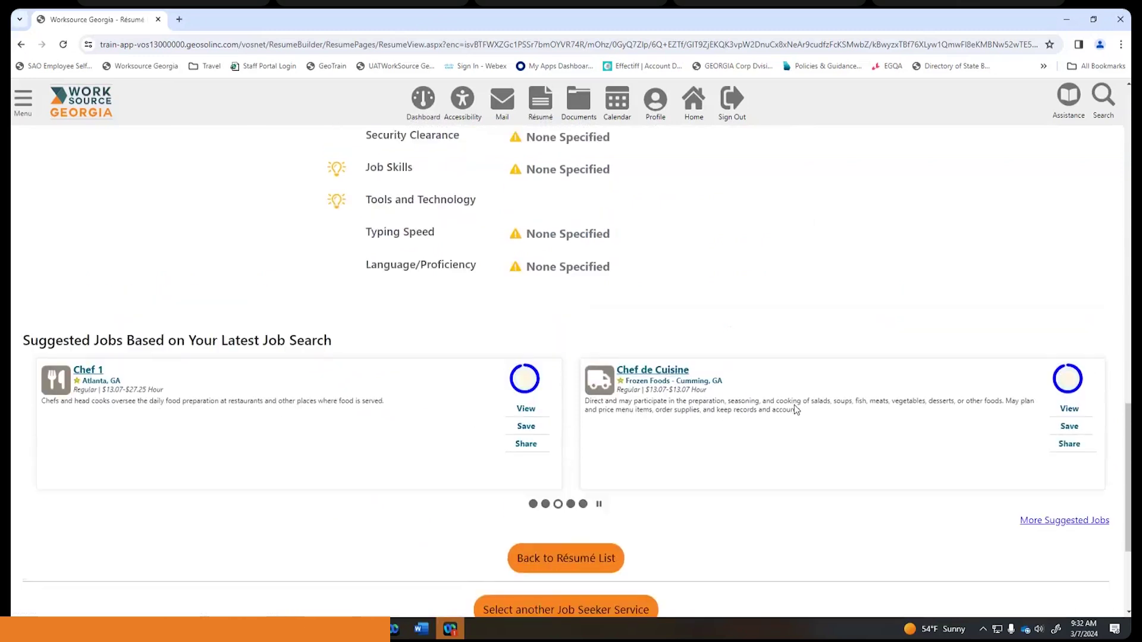
scroll(795, 409, down, 7)
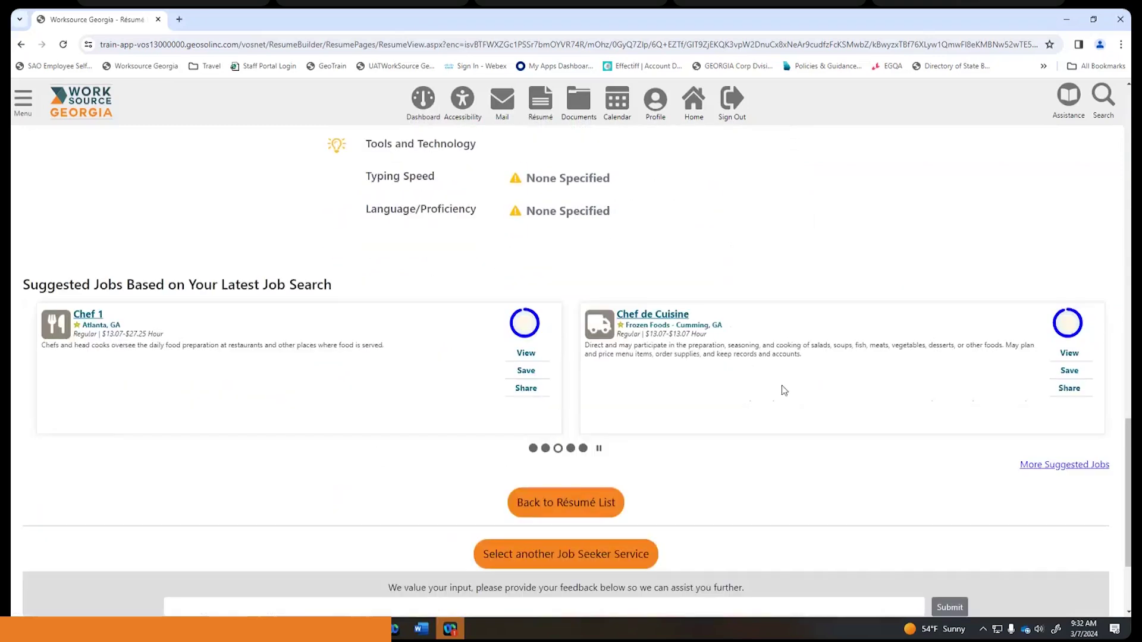
click(533, 449)
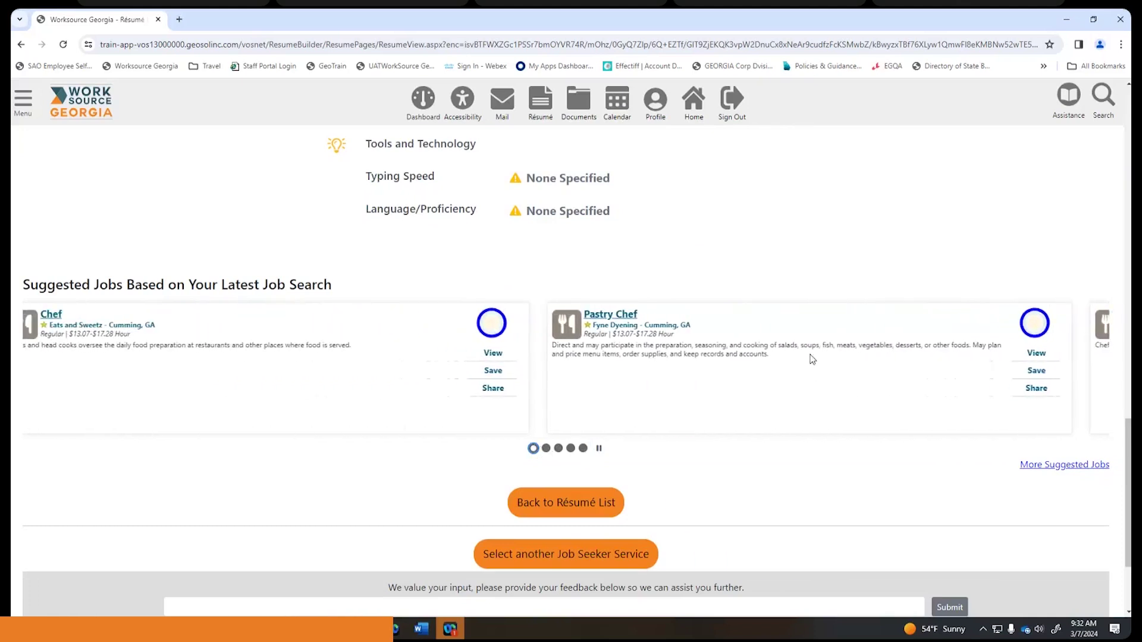
mouse_move(532, 338)
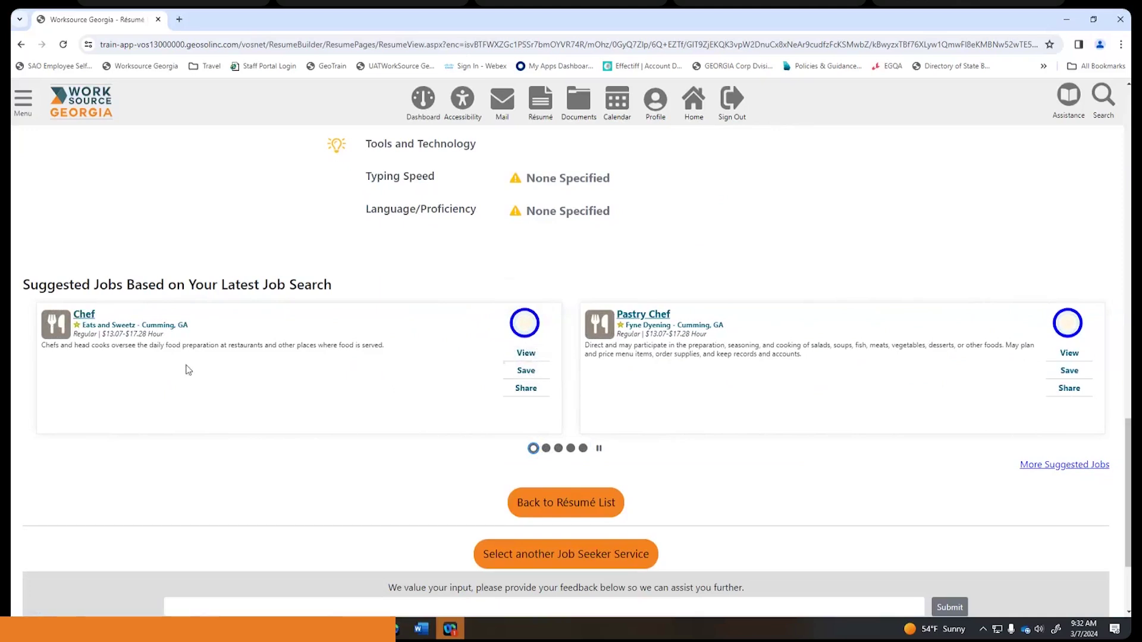
- Open the Chef job at Eats and Sweetz in Cumming, GA, paying $17.28 per hour
click(83, 314)
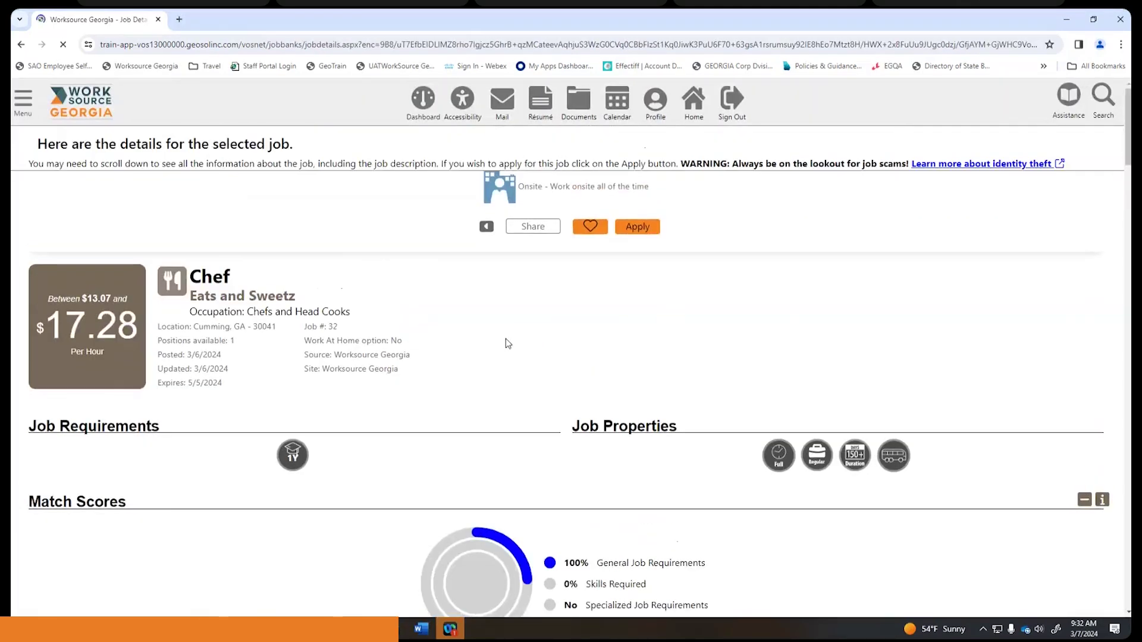
scroll(507, 344, down, 1)
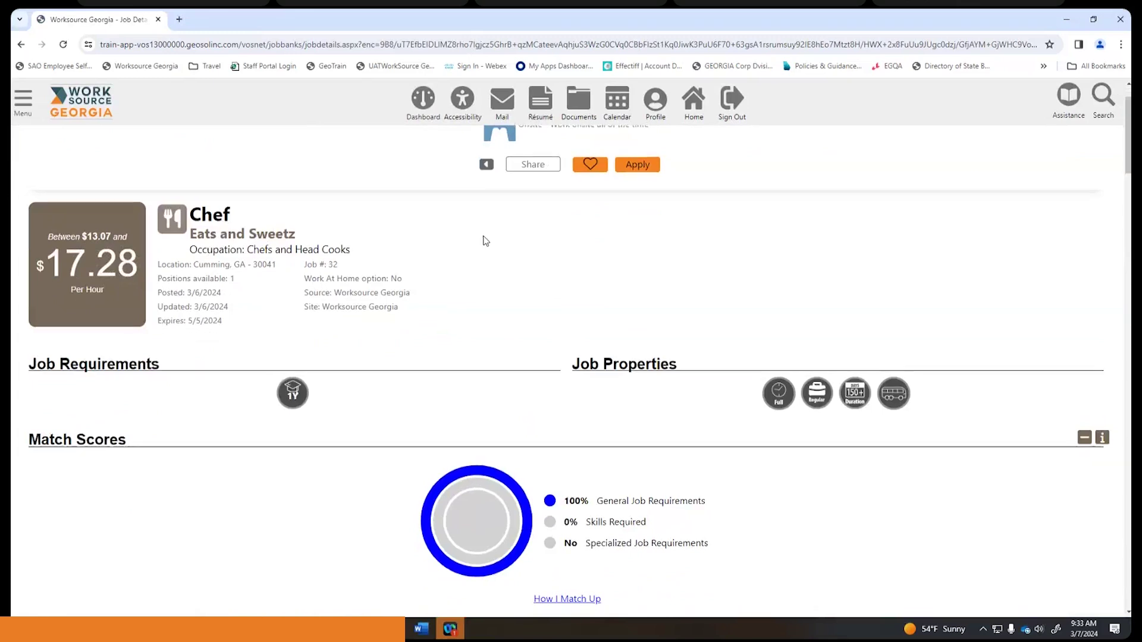
scroll(485, 241, down, 4)
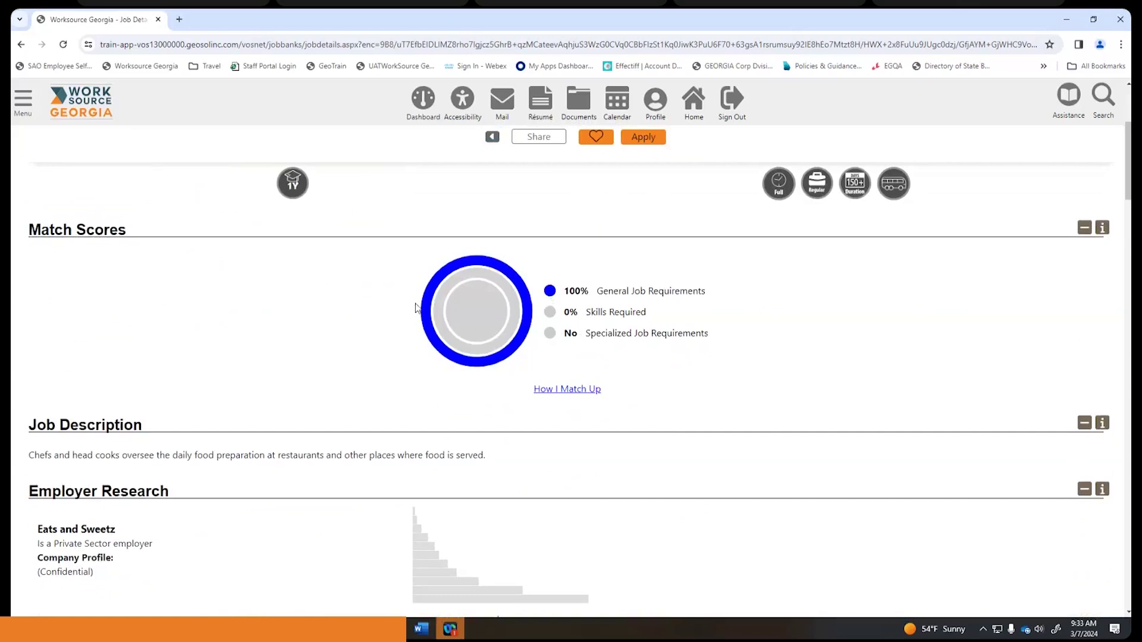
scroll(680, 309, down, 5)
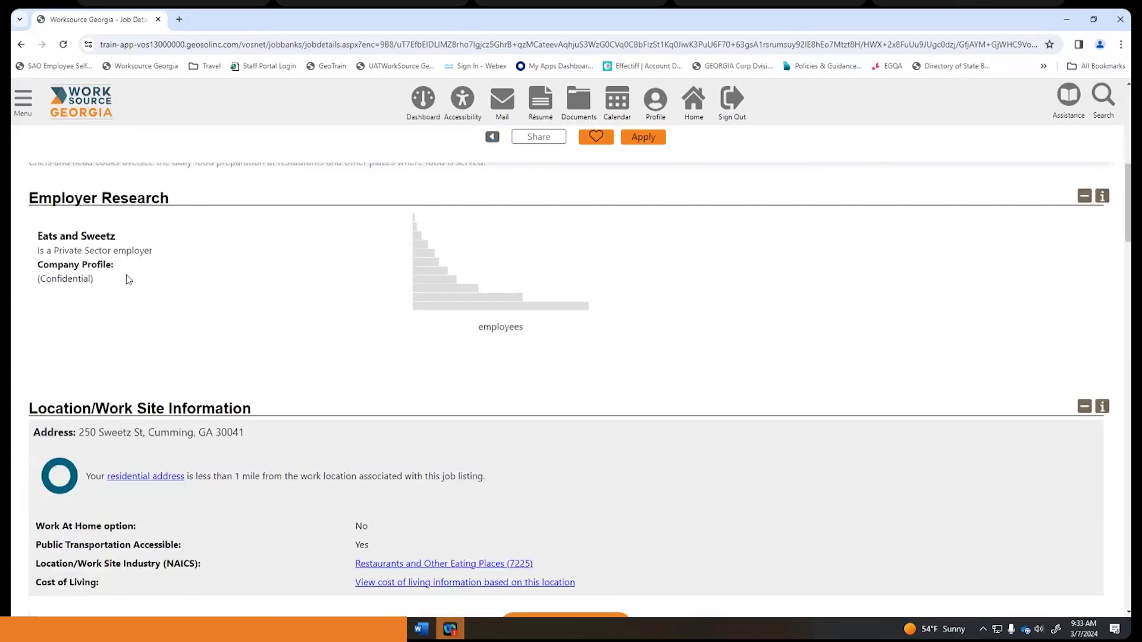
scroll(178, 250, down, 3)
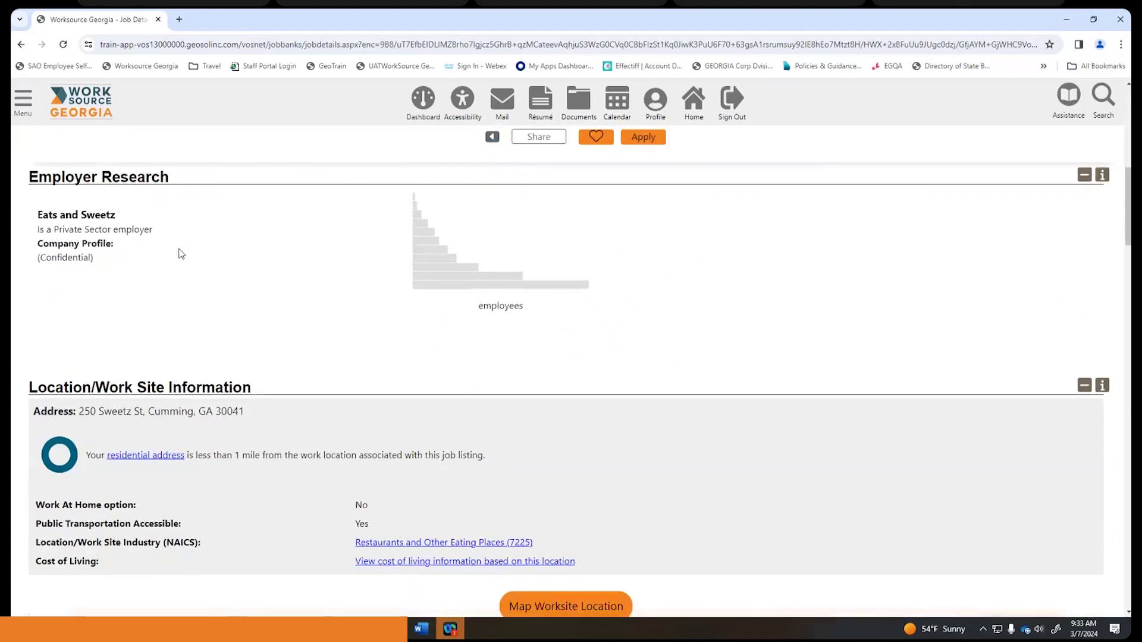
scroll(179, 250, down, 10)
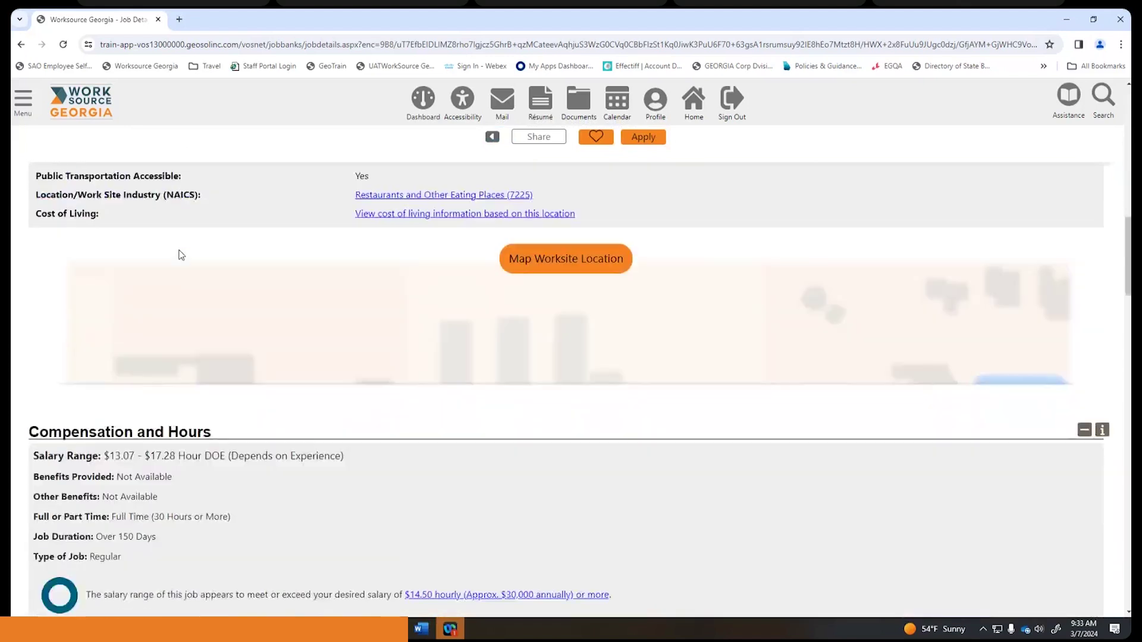
scroll(181, 254, up, 1)
scroll(181, 254, down, 5)
scroll(181, 255, up, 3)
scroll(182, 255, down, 5)
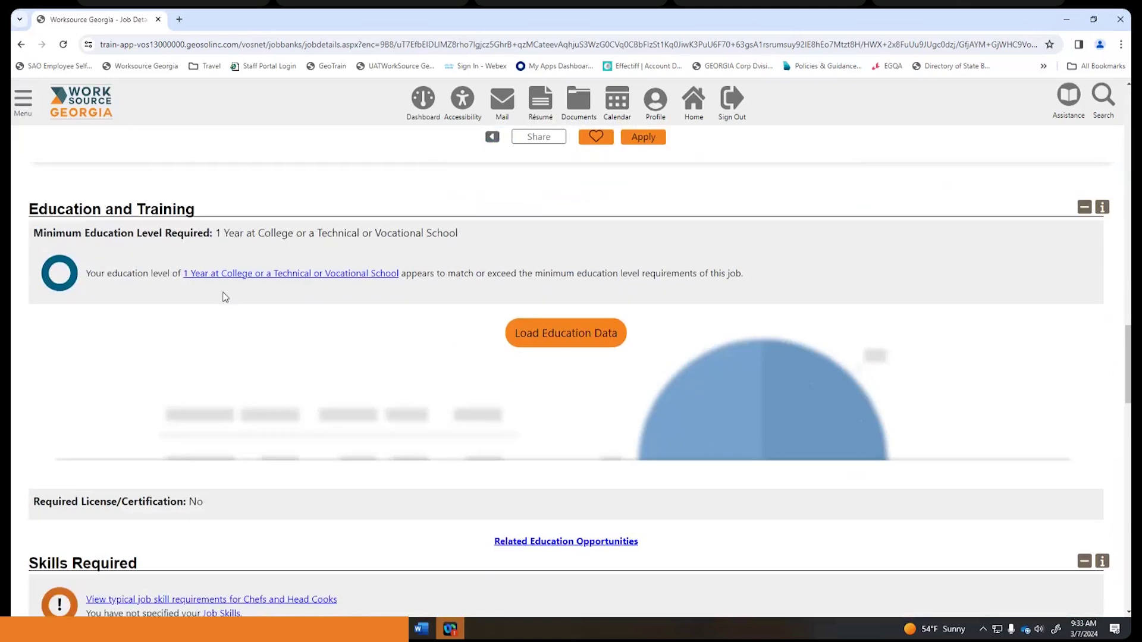
scroll(226, 296, down, 1)
scroll(226, 296, down, 1)
scroll(226, 296, up, 2)
scroll(226, 296, down, 3)
scroll(226, 296, down, 6)
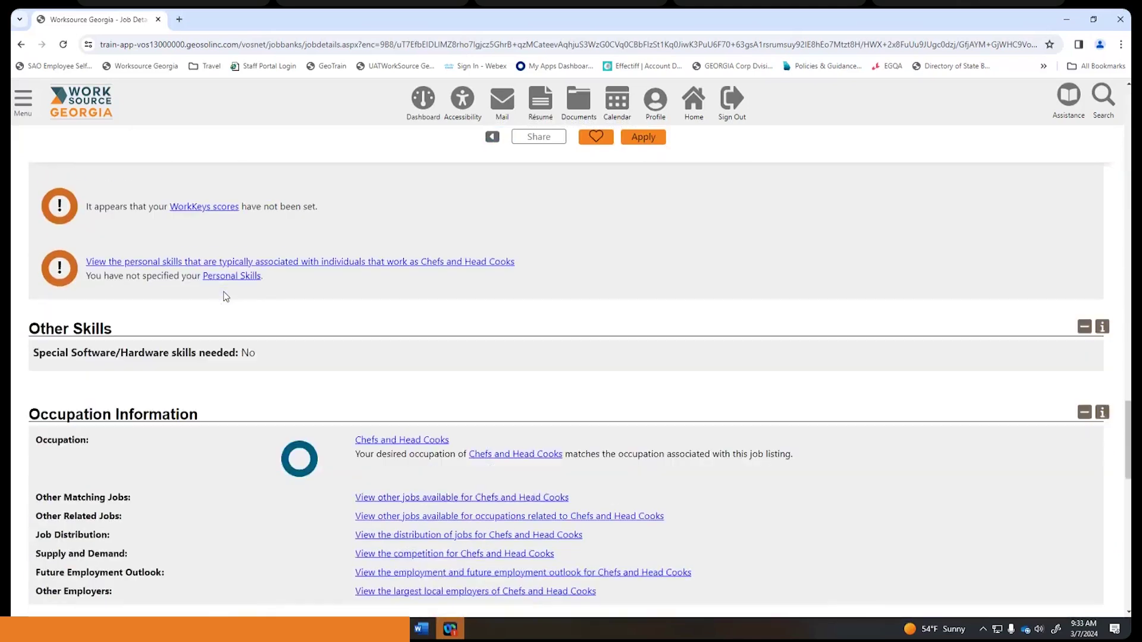
scroll(226, 296, down, 4)
scroll(226, 296, down, 10)
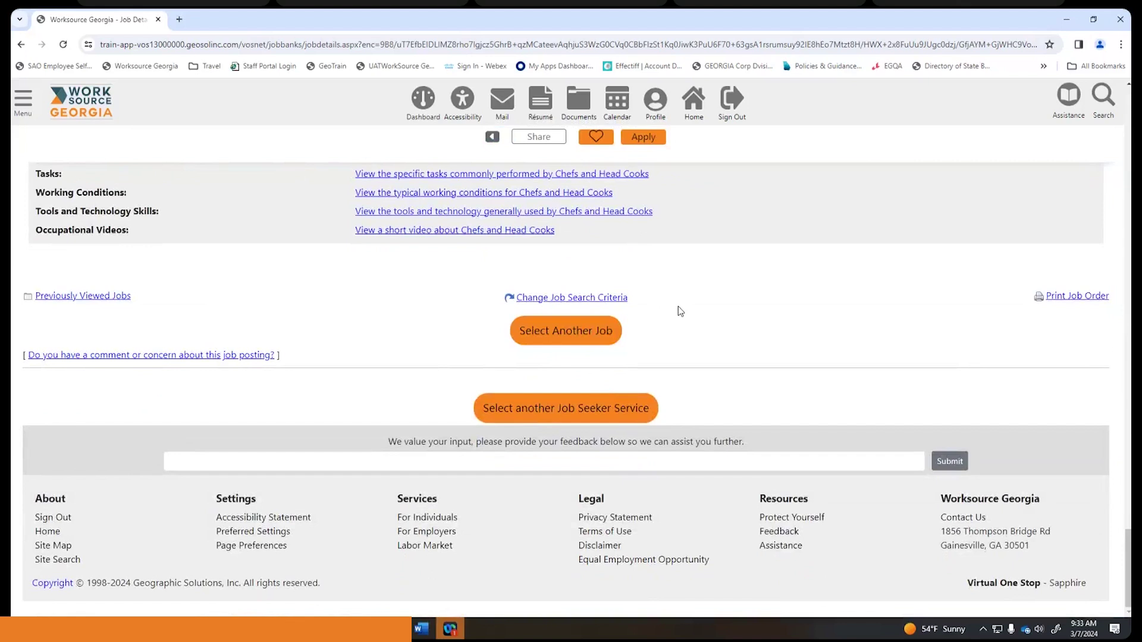
scroll(680, 310, up, 1)
scroll(678, 308, up, 7)
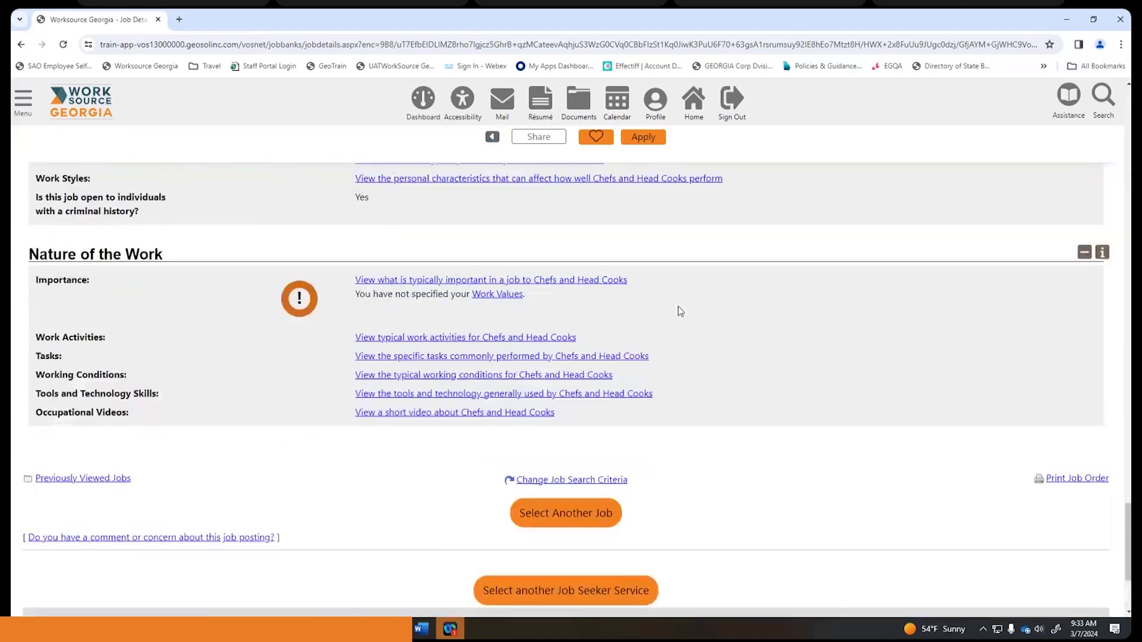
scroll(700, 359, down, 5)
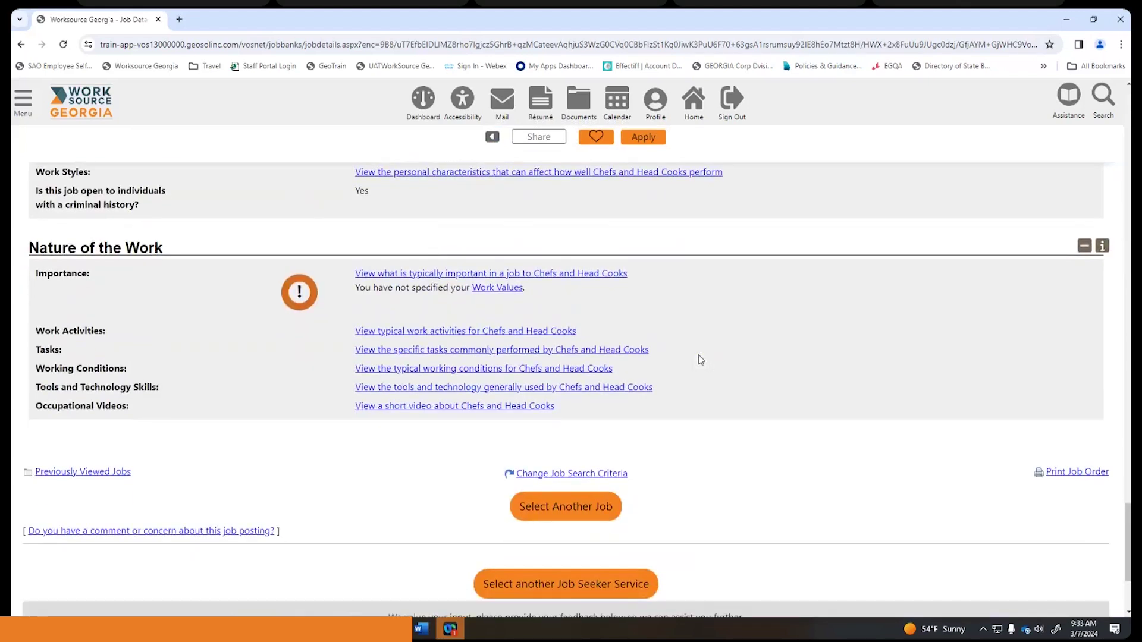
scroll(700, 359, up, 5)
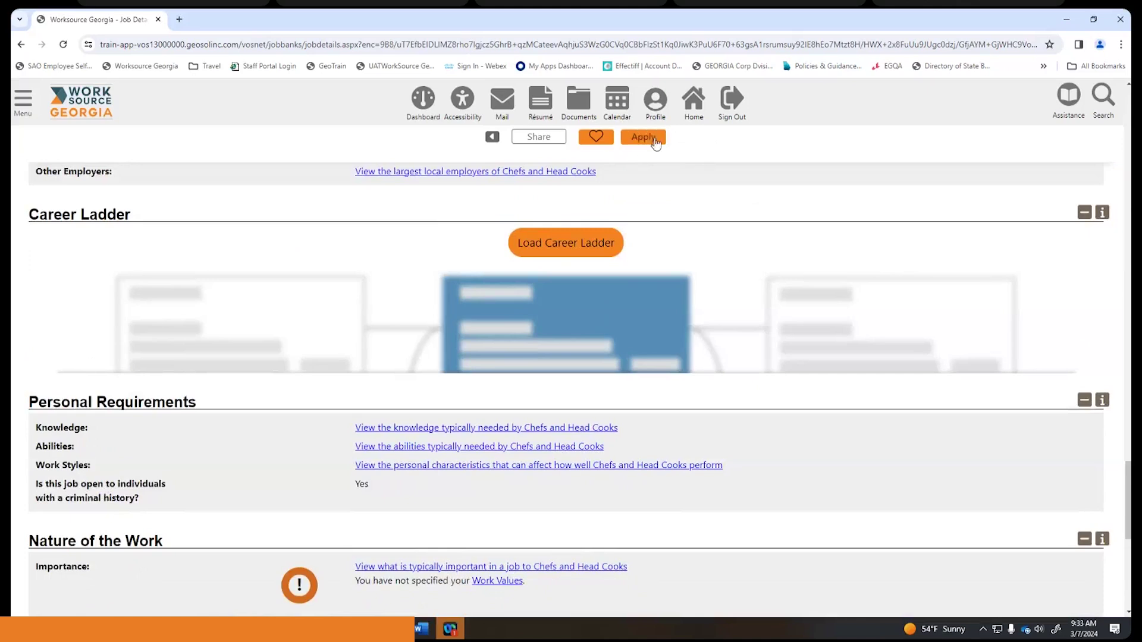
scroll(694, 172, up, 7)
scroll(696, 170, up, 15)
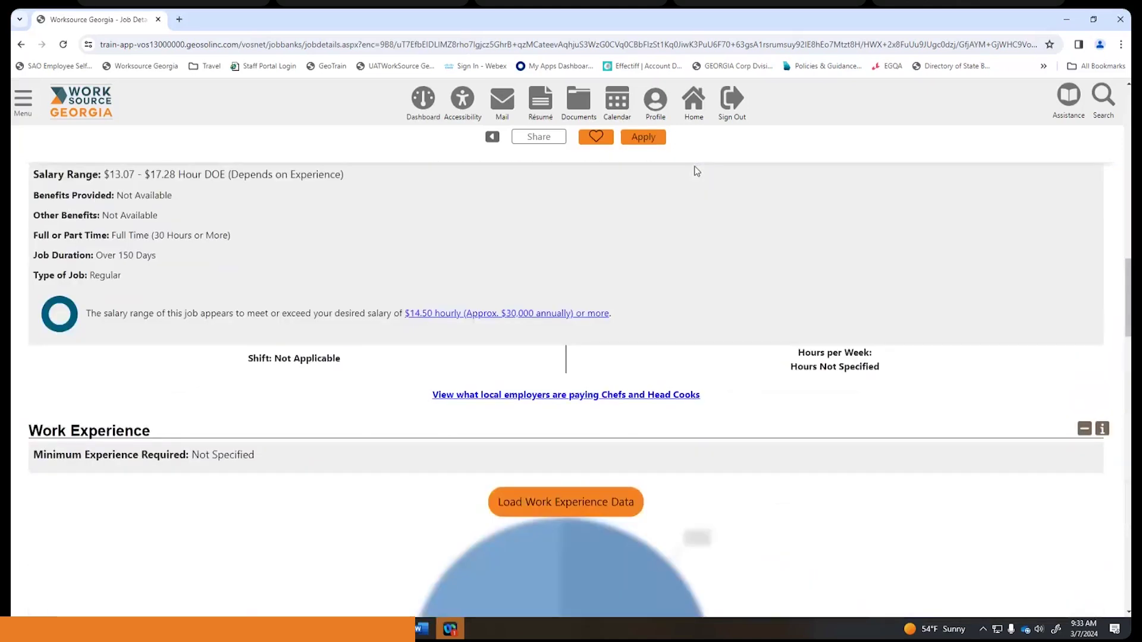
scroll(696, 171, up, 15)
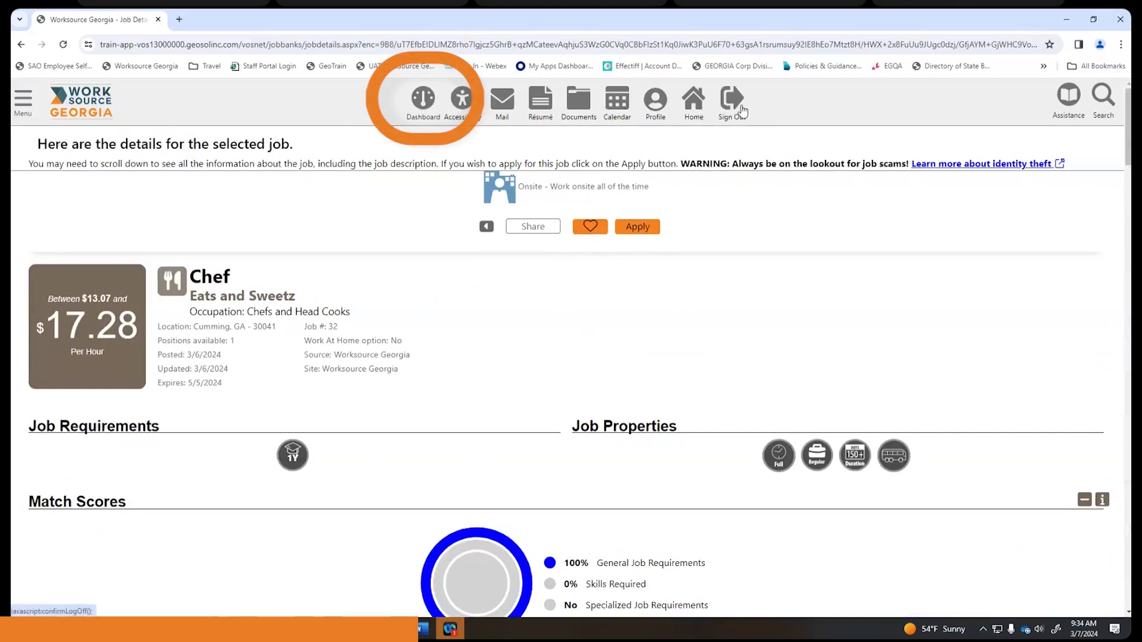
- Go to My Dashboard to see the welcome notice with Smart Seeker Goals
click(423, 100)
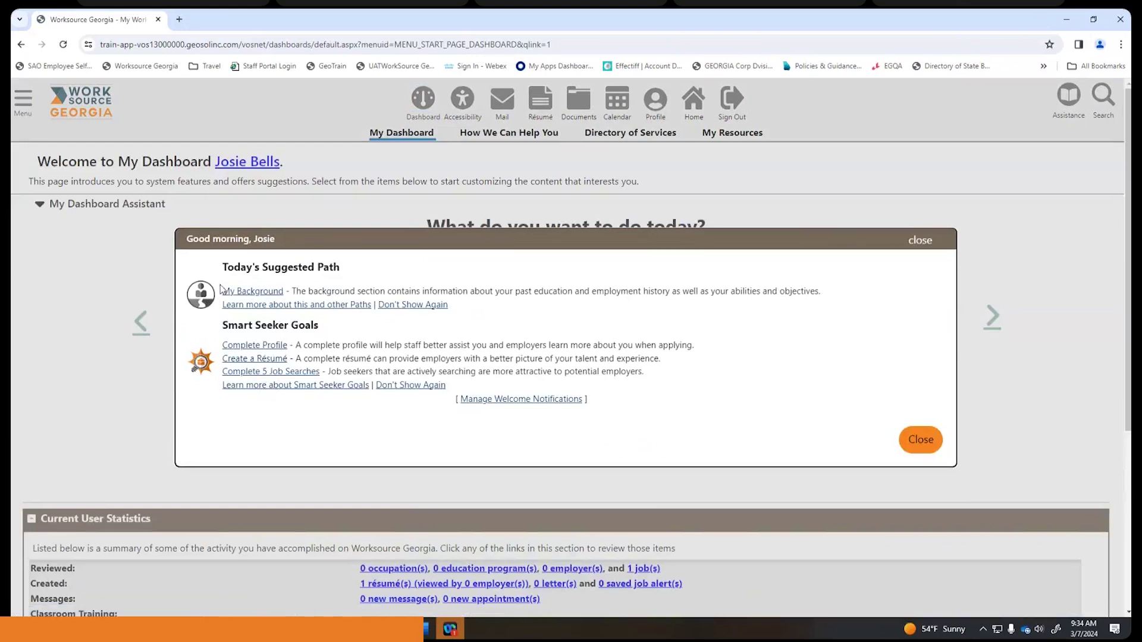
click(929, 441)
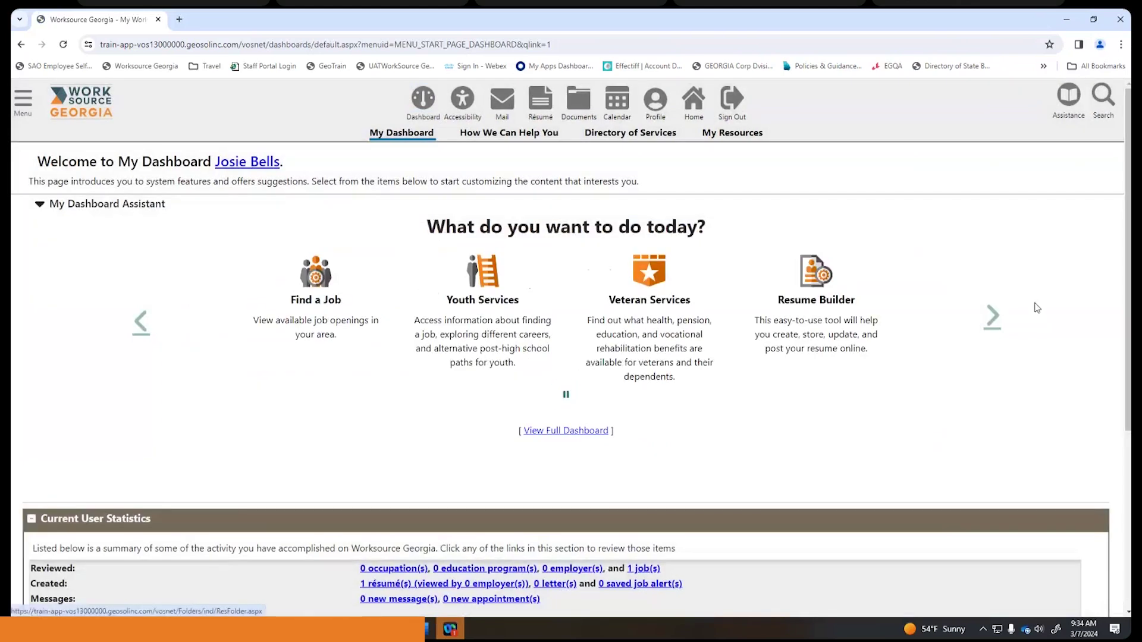
click(585, 431)
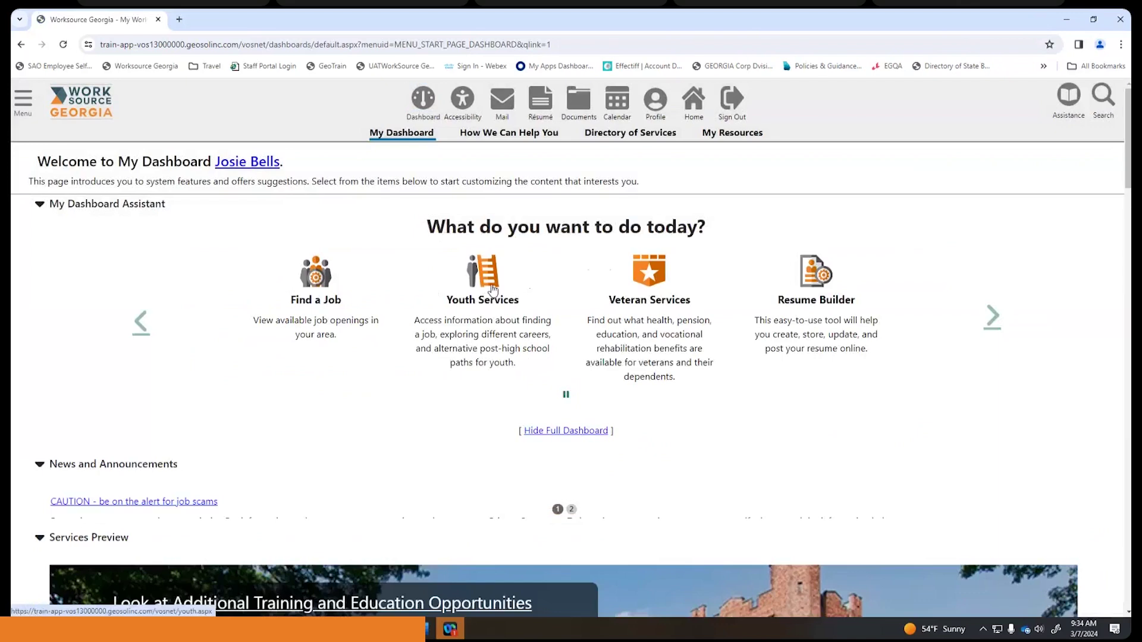
scroll(491, 288, down, 1)
scroll(491, 288, down, 5)
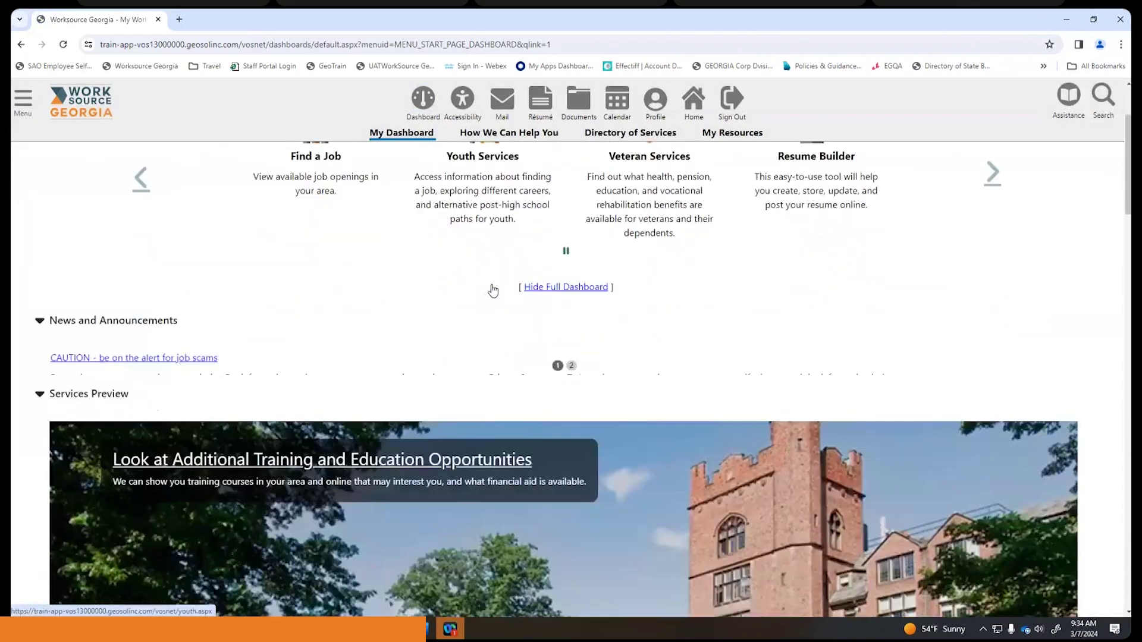
scroll(491, 289, down, 8)
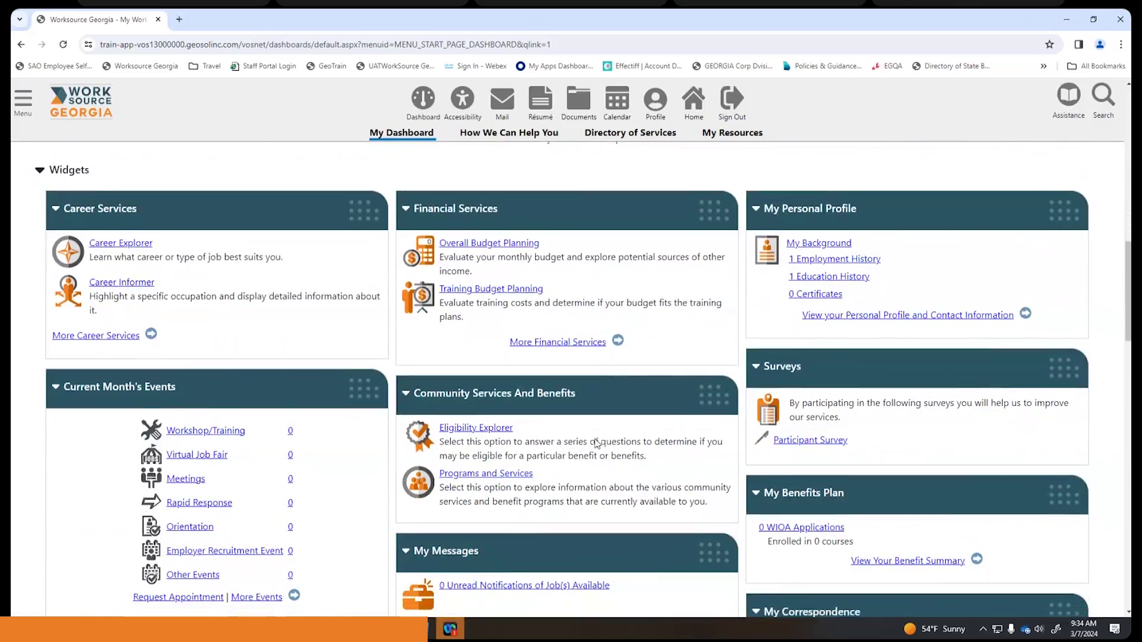
scroll(597, 443, down, 2)
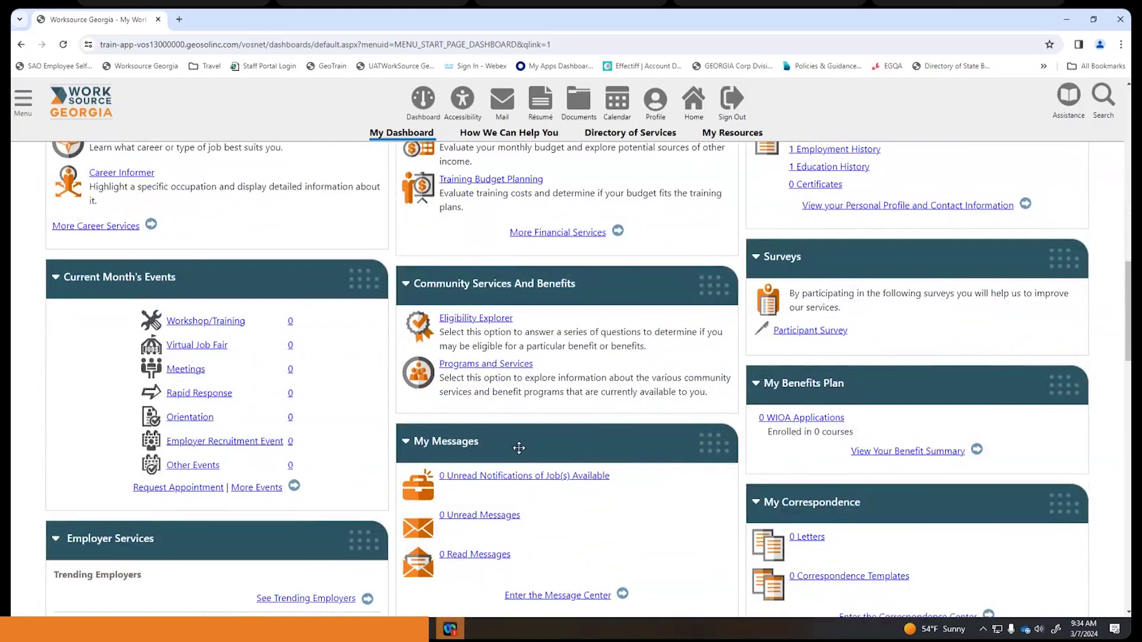
drag(519, 448, 523, 153)
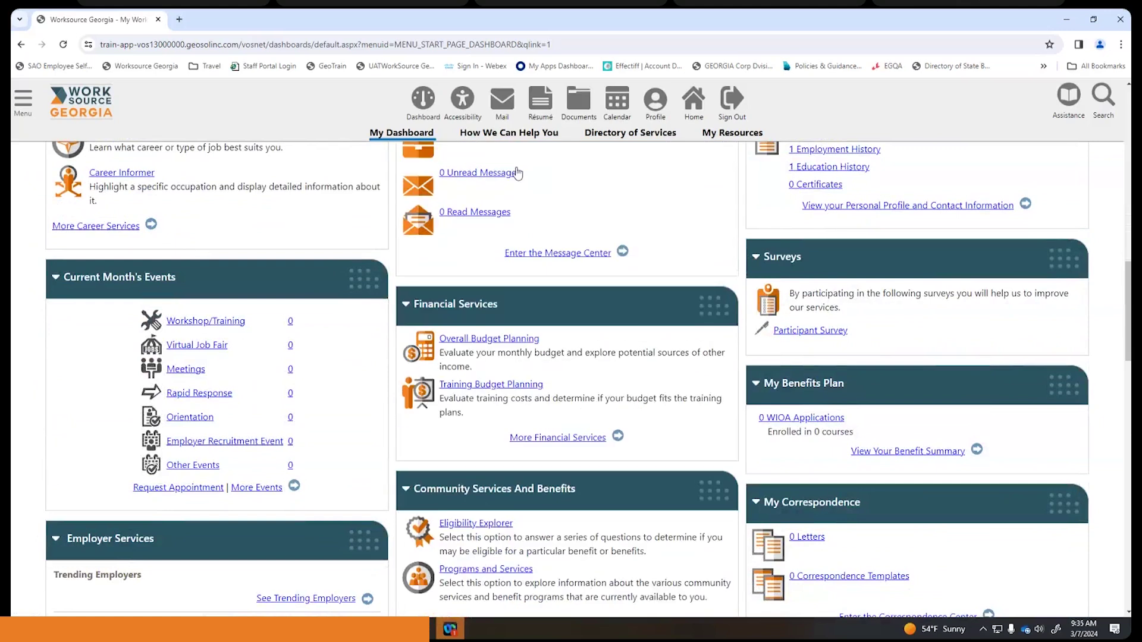
scroll(572, 416, up, 4)
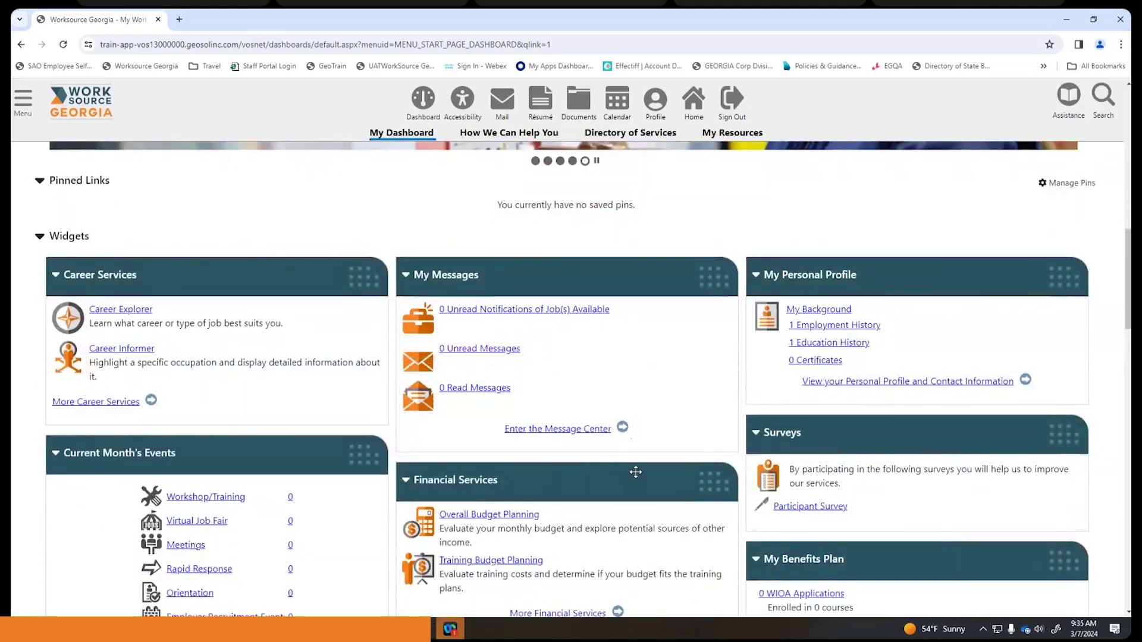
drag(635, 472, 642, 501)
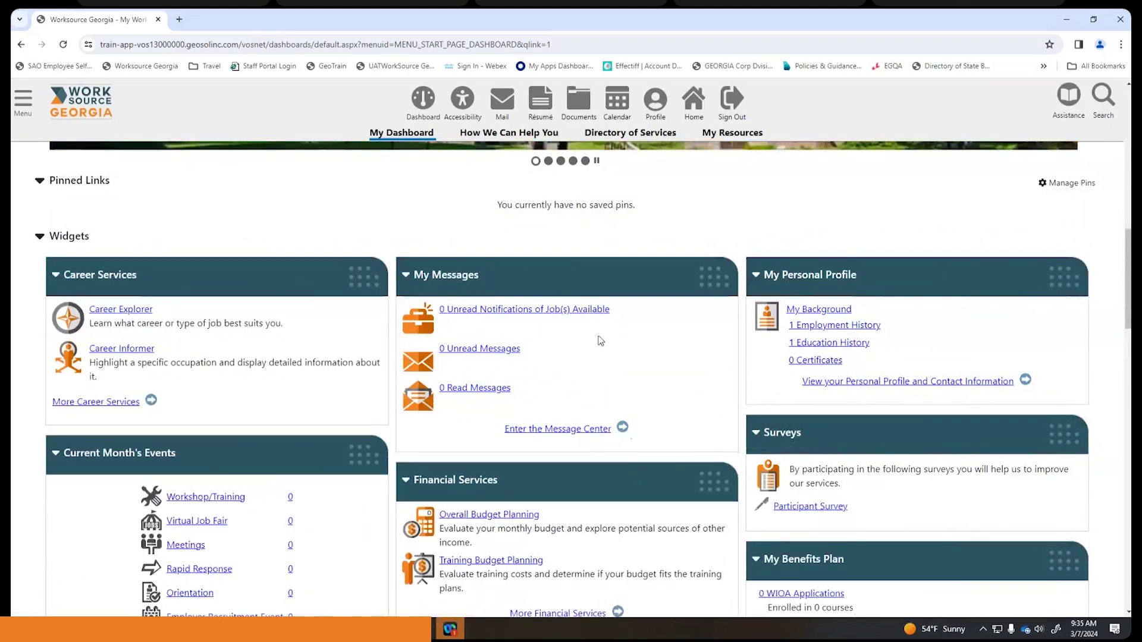
scroll(630, 337, up, 10)
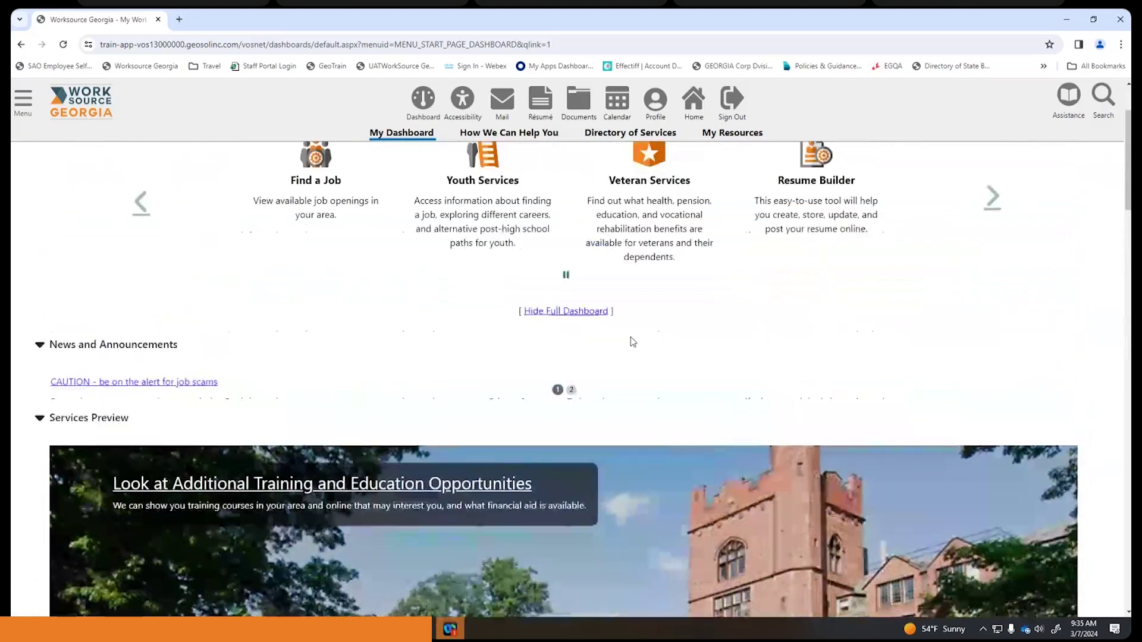
scroll(630, 339, up, 2)
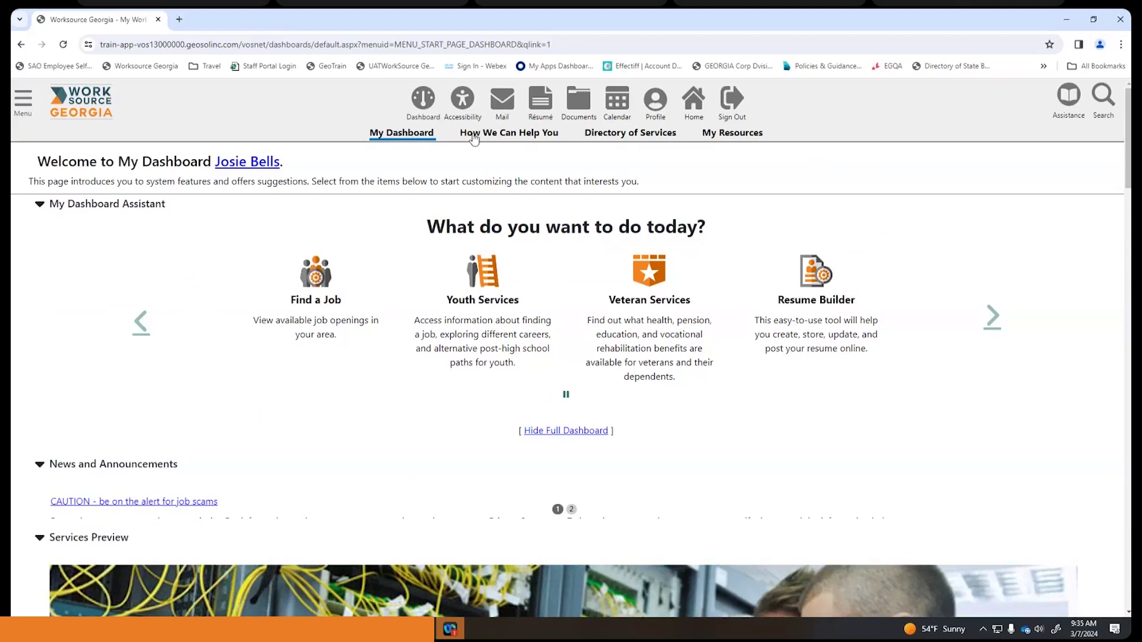
- Open the job seeker's profile panel and view its General Information page
click(656, 101)
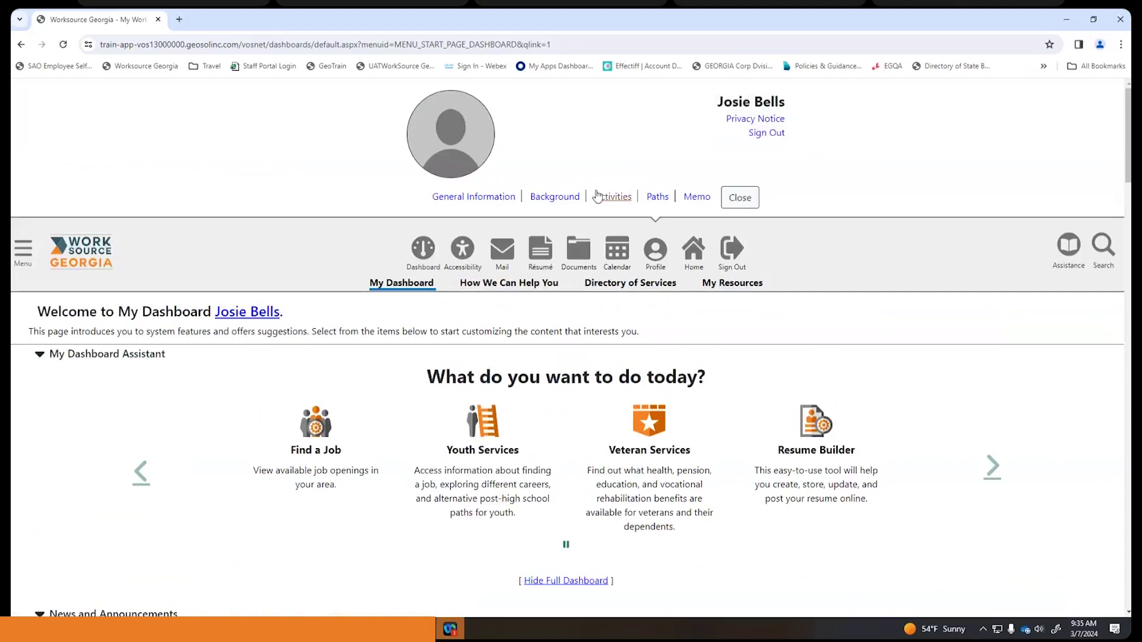
click(492, 198)
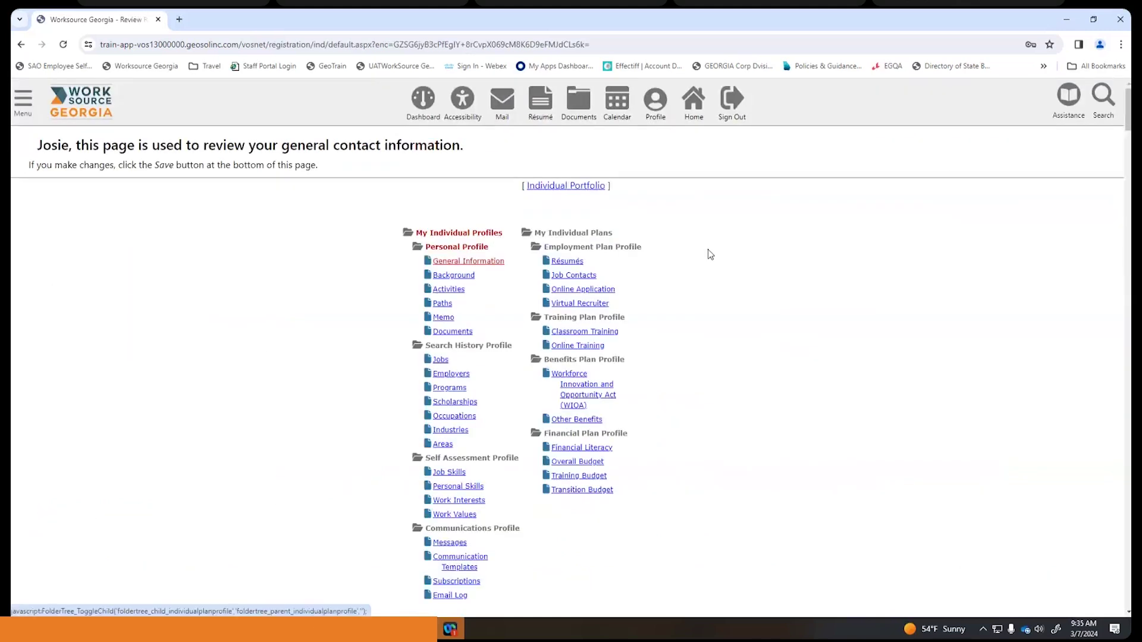
scroll(759, 326, down, 1)
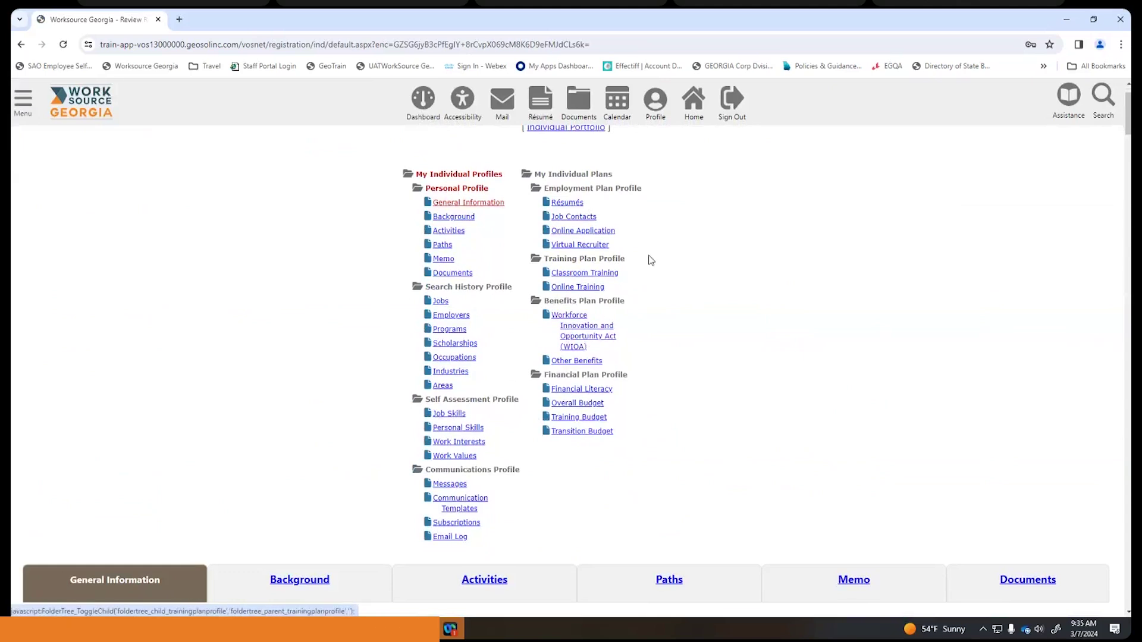
click(22, 104)
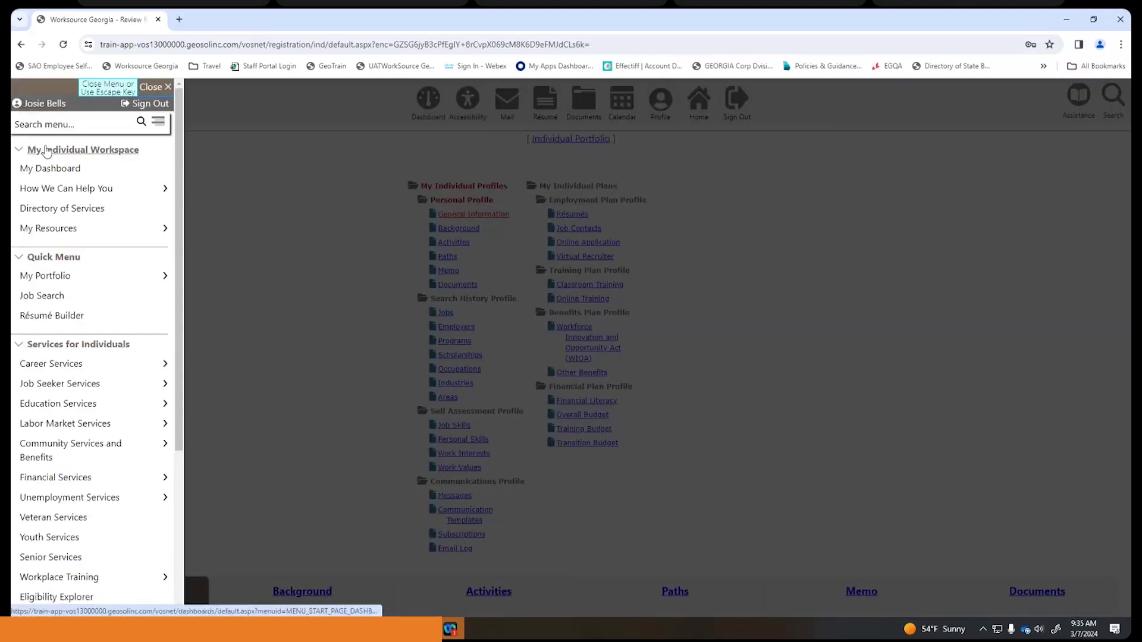
scroll(66, 194, down, 3)
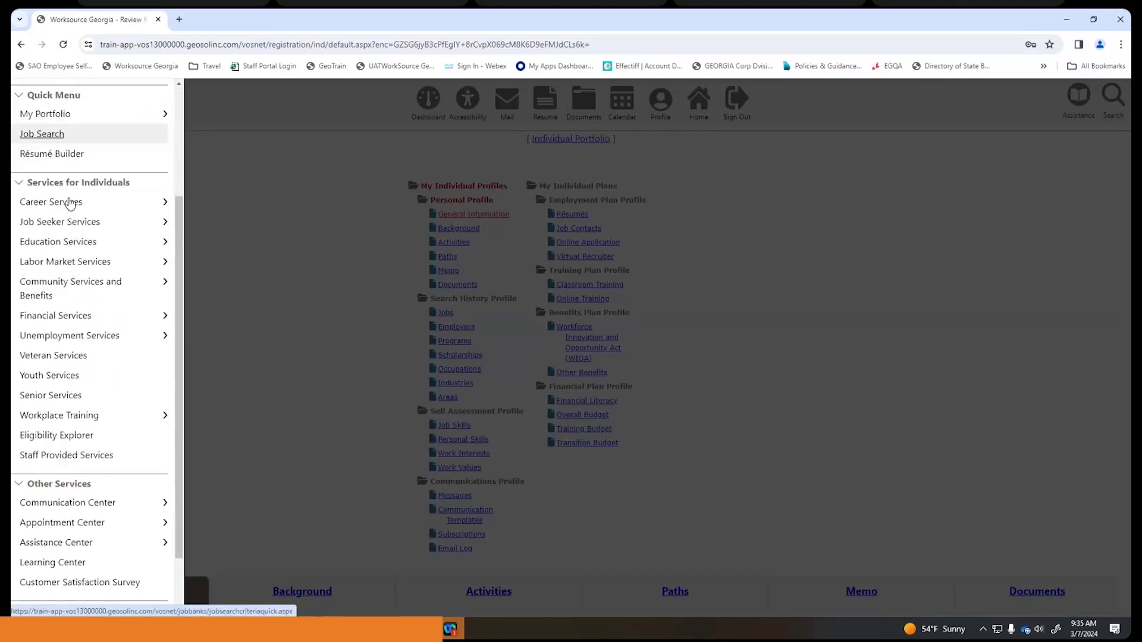
scroll(70, 204, down, 1)
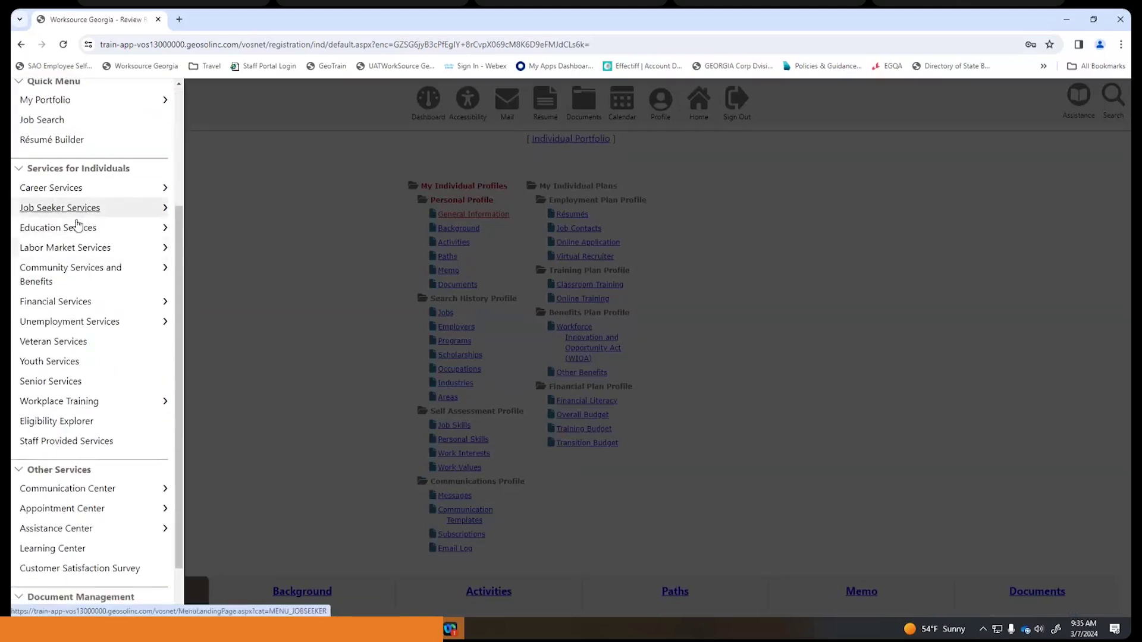
scroll(77, 252, down, 1)
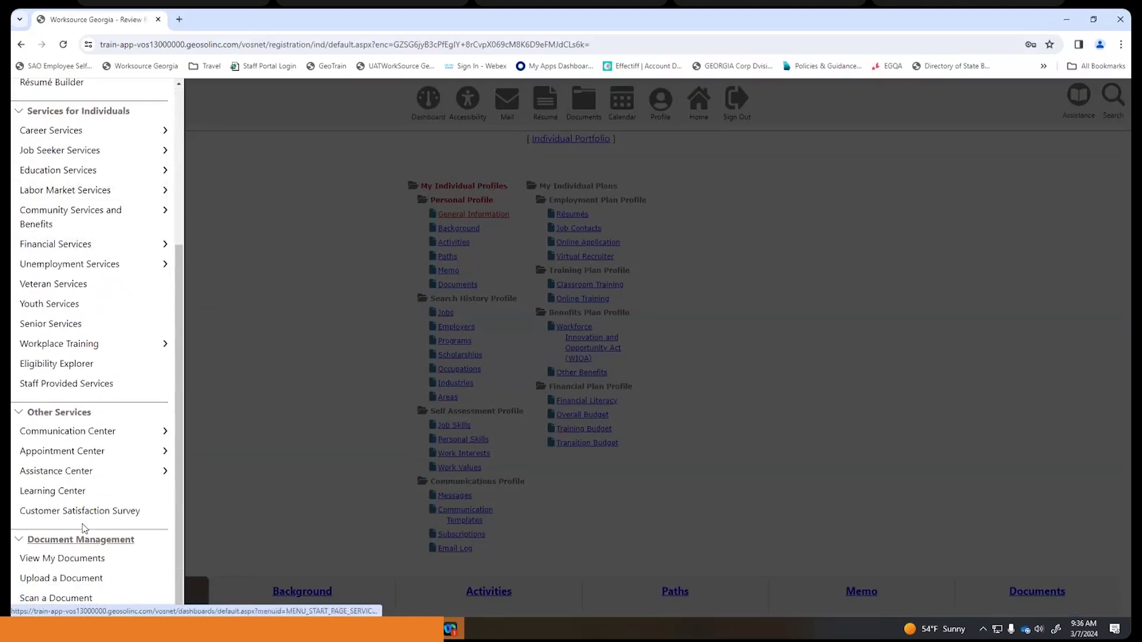
scroll(68, 357, up, 4)
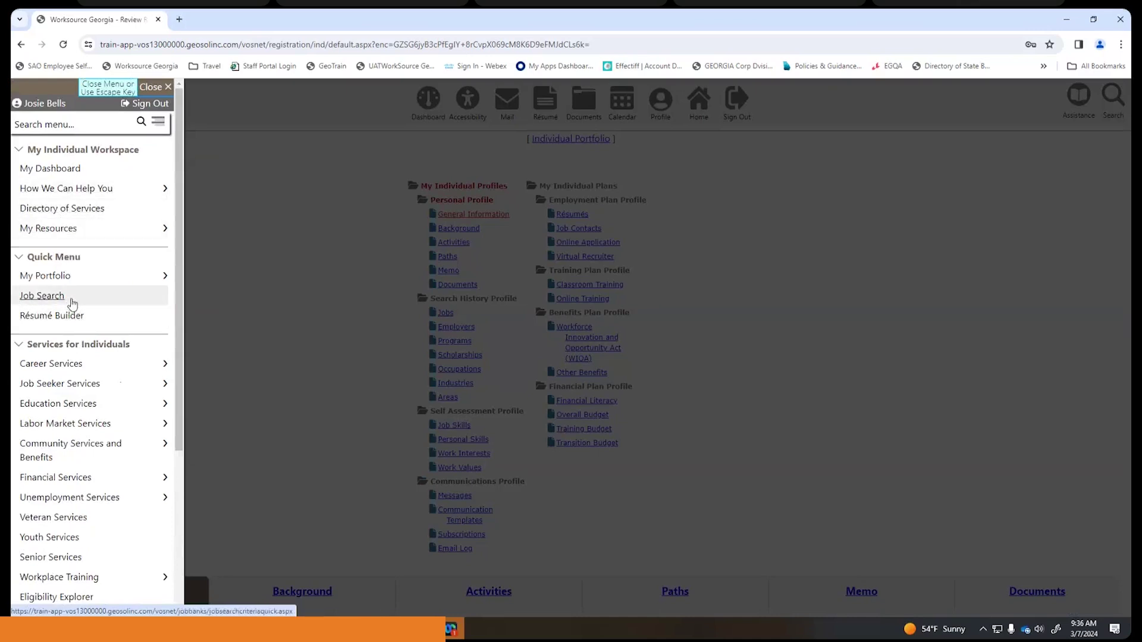
click(249, 251)
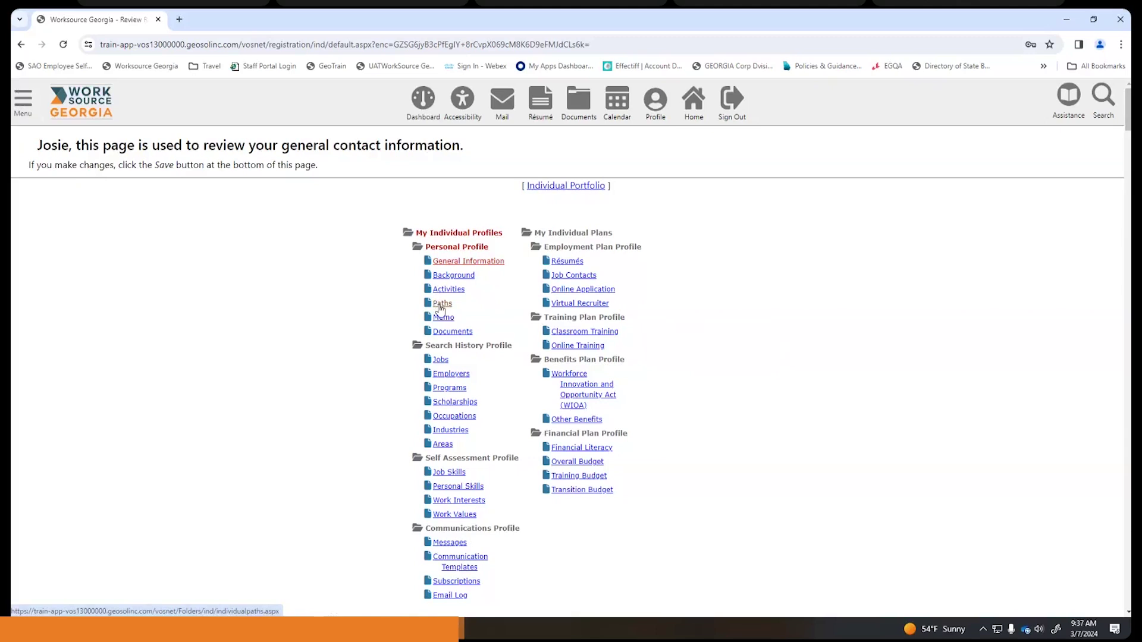
- Open Paths and scroll through the ALISON, Virtual Recruiter and Assessments paths
click(440, 304)
scroll(460, 299, down, 3)
scroll(460, 297, down, 4)
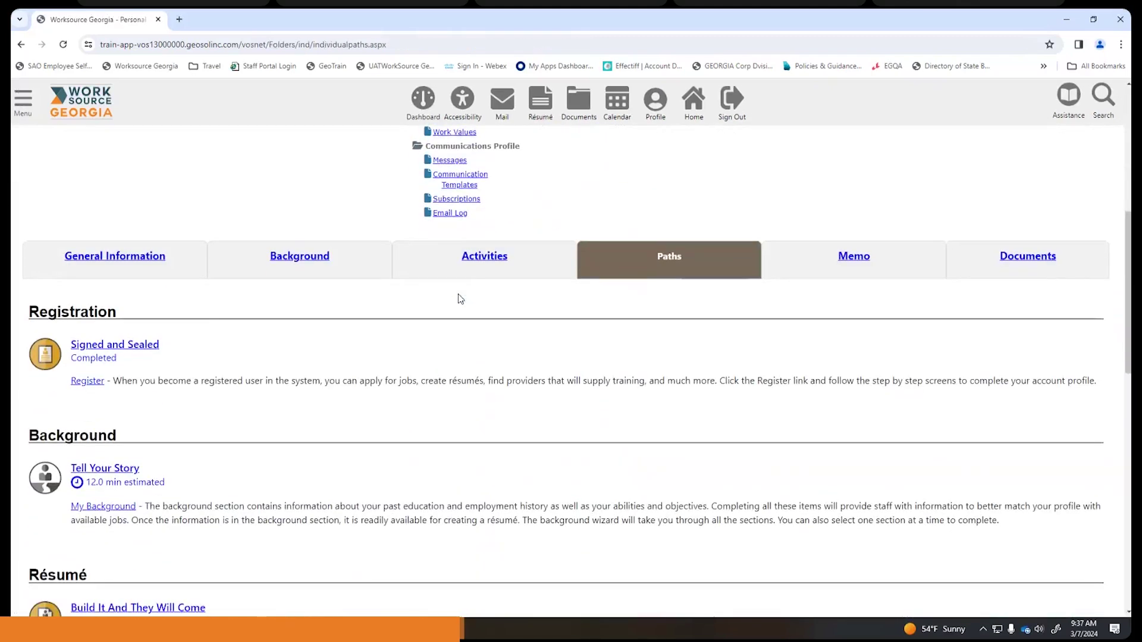
scroll(364, 312, down, 4)
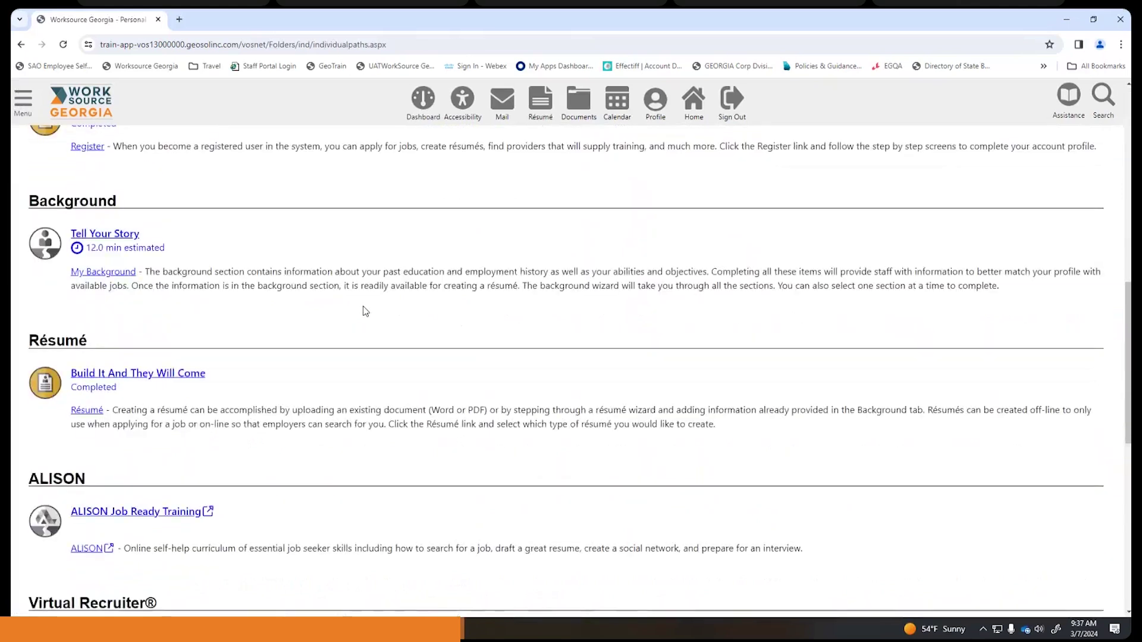
scroll(365, 311, down, 5)
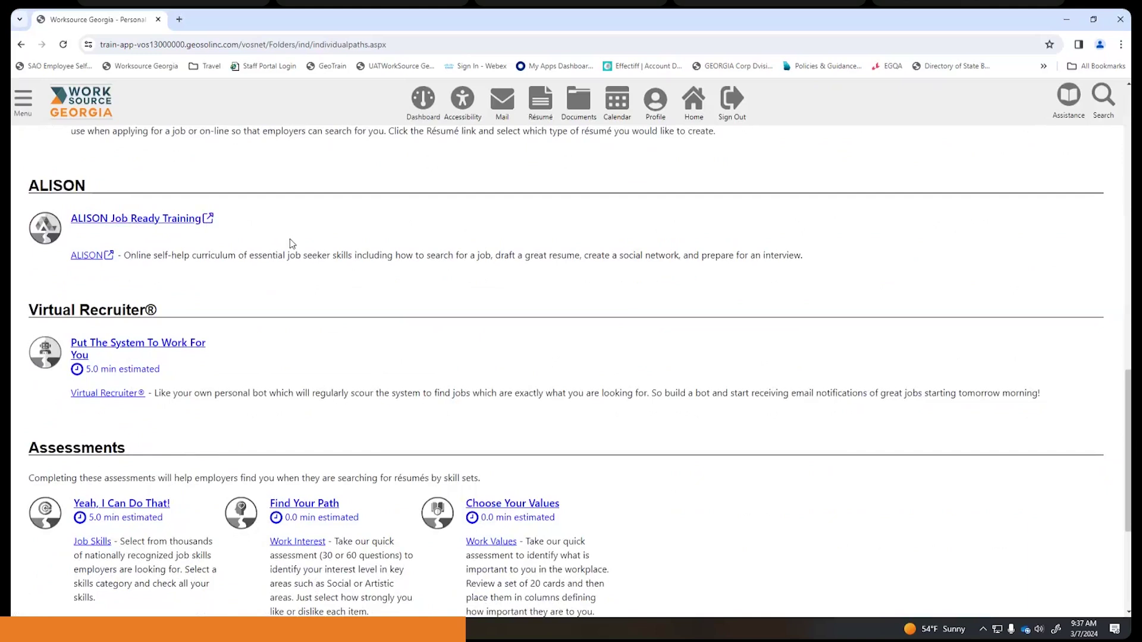
scroll(291, 244, down, 1)
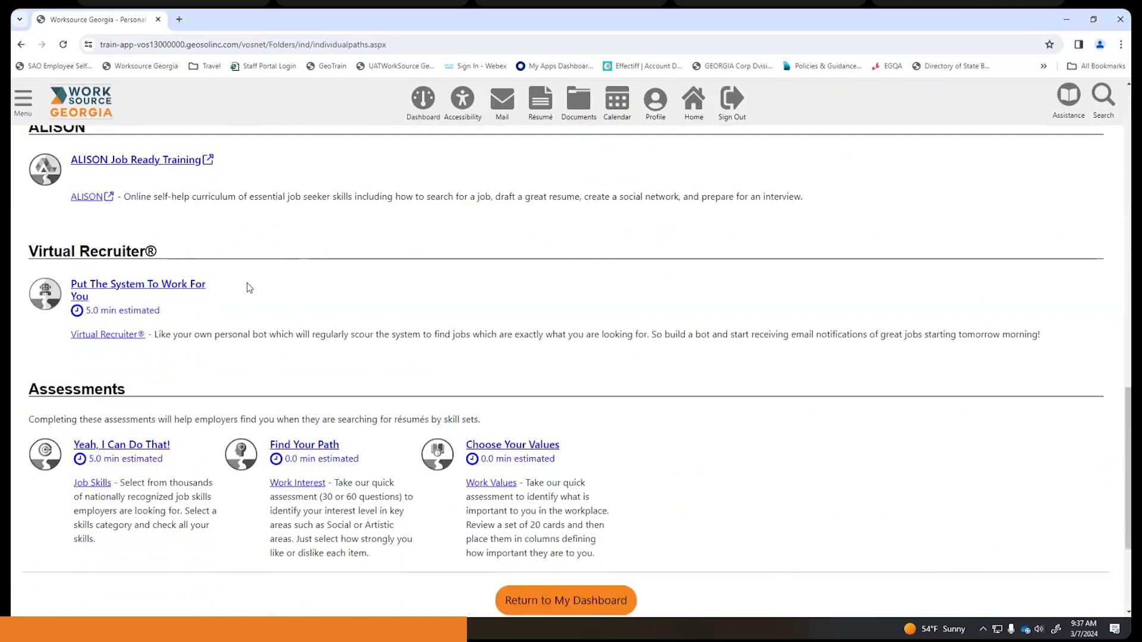
- Start a new job alert from the Virtual Recruiter page
click(98, 335)
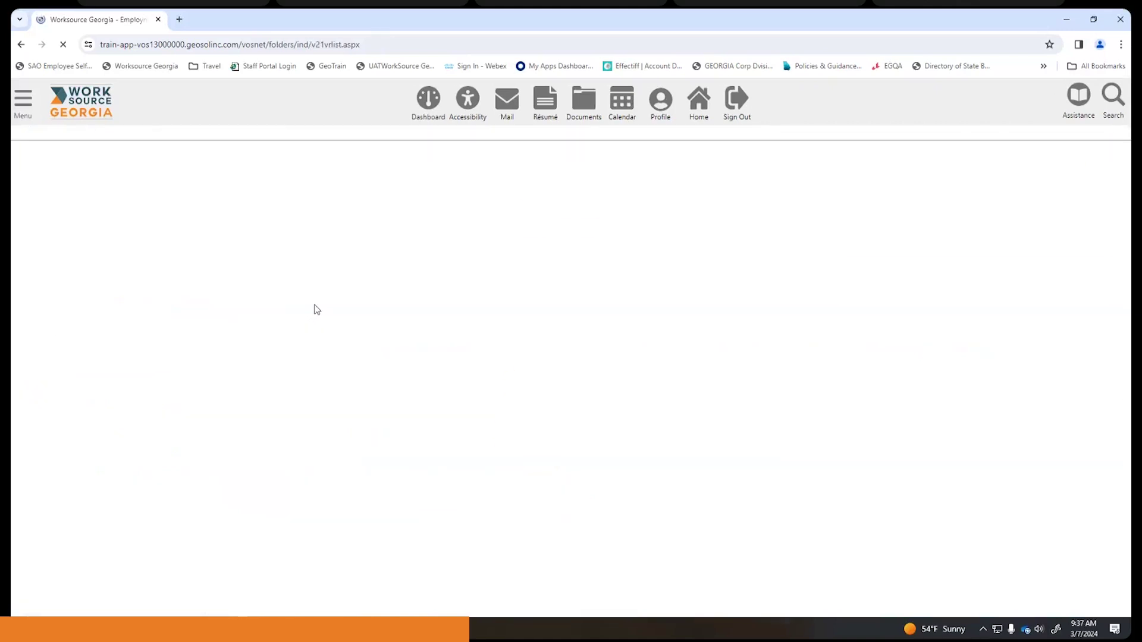
scroll(319, 306, down, 2)
scroll(319, 306, down, 4)
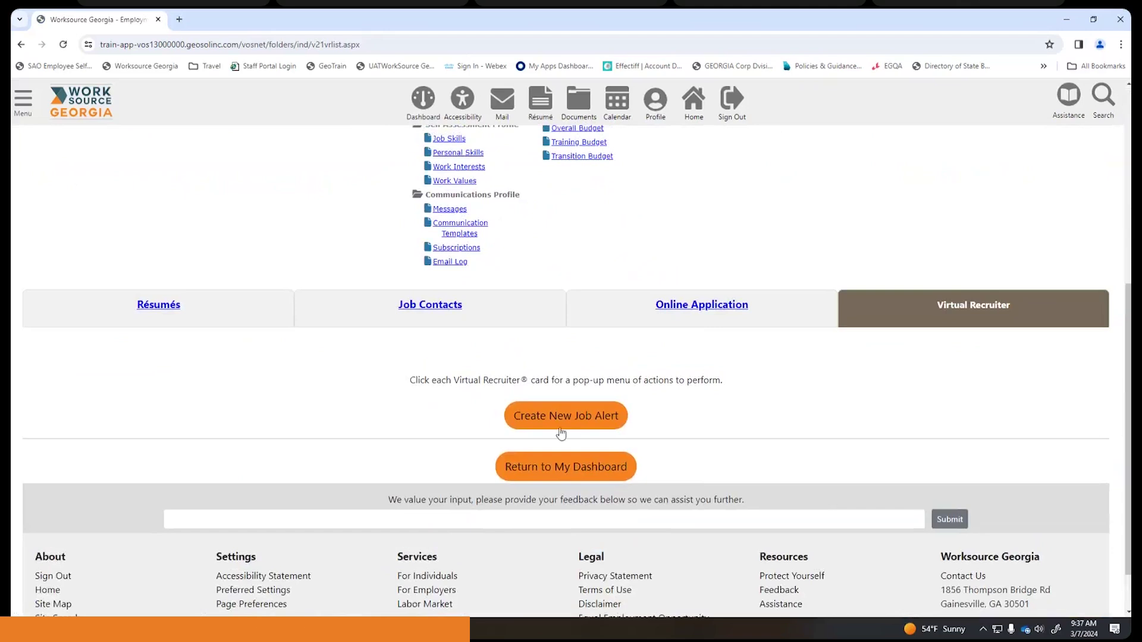
click(557, 417)
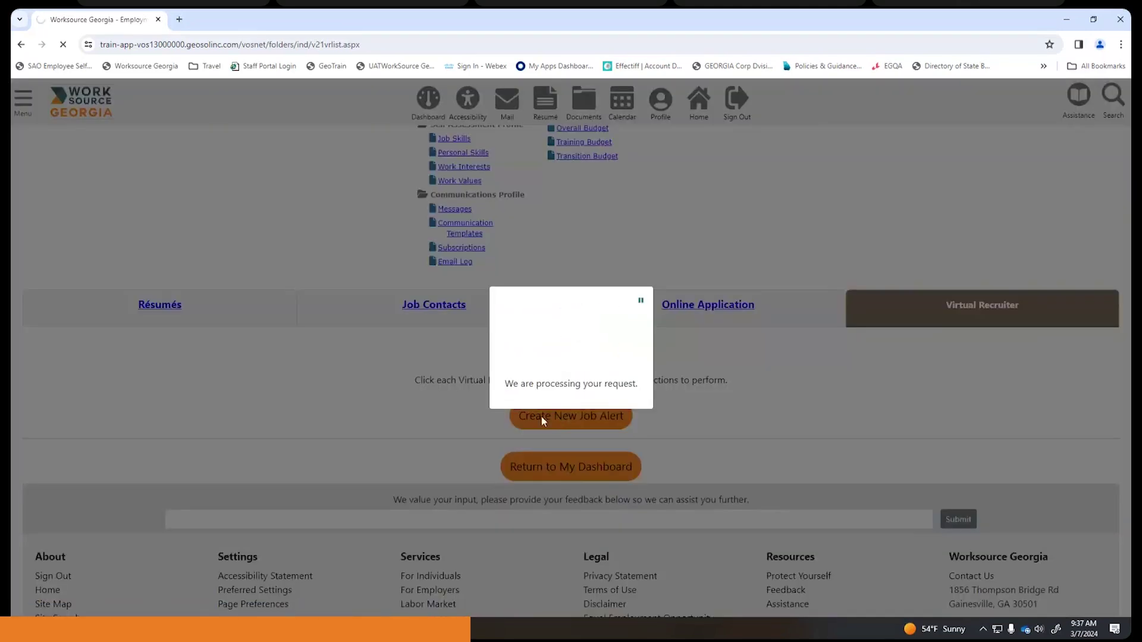
- Set the Job Title keyword to Chef from previous searches and review the search criteria
scroll(468, 359, down, 1)
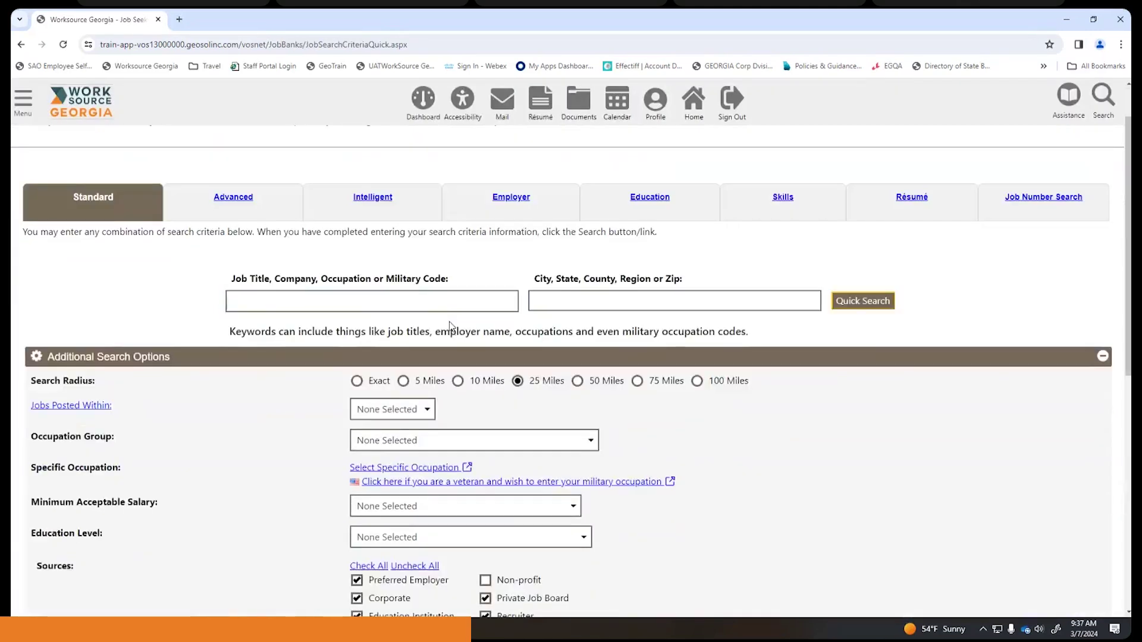
click(292, 301)
click(291, 356)
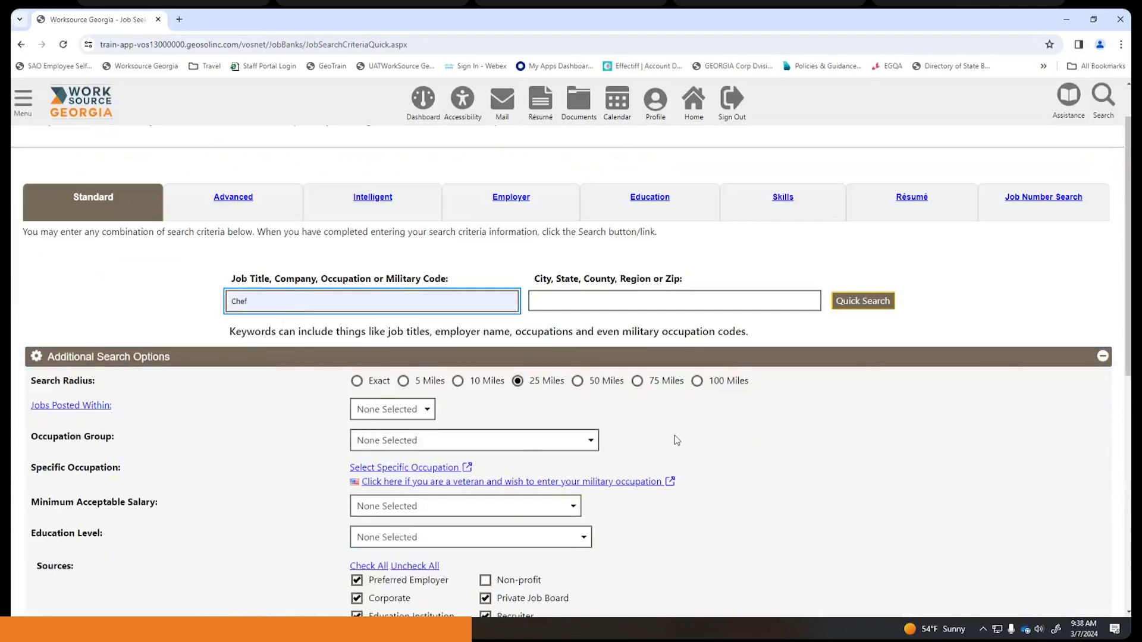
scroll(744, 422, down, 2)
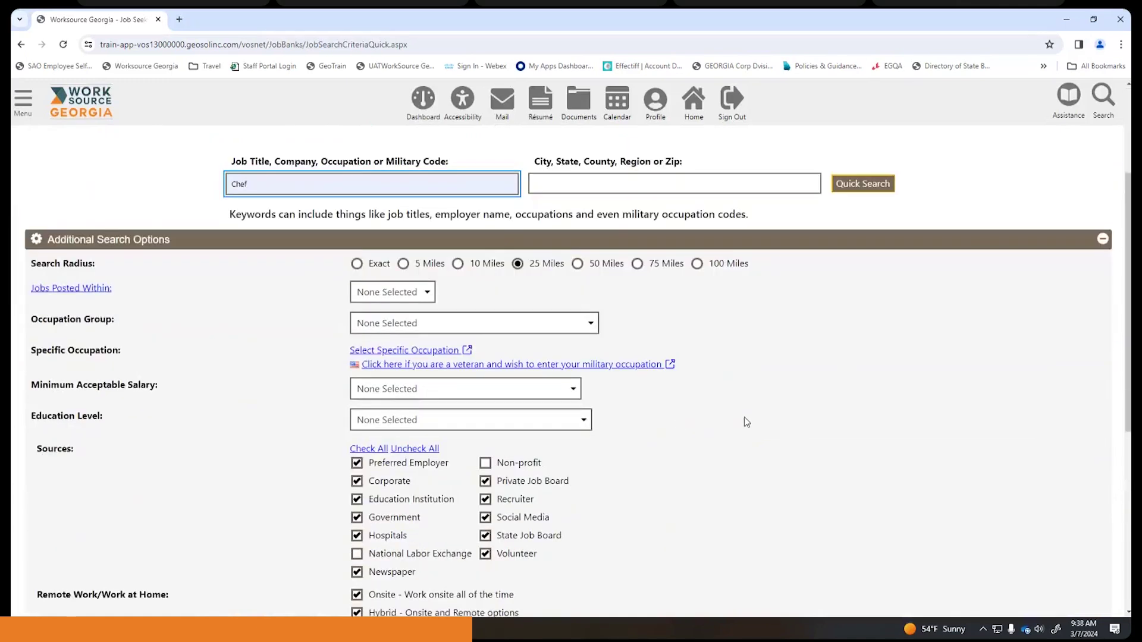
scroll(745, 422, down, 3)
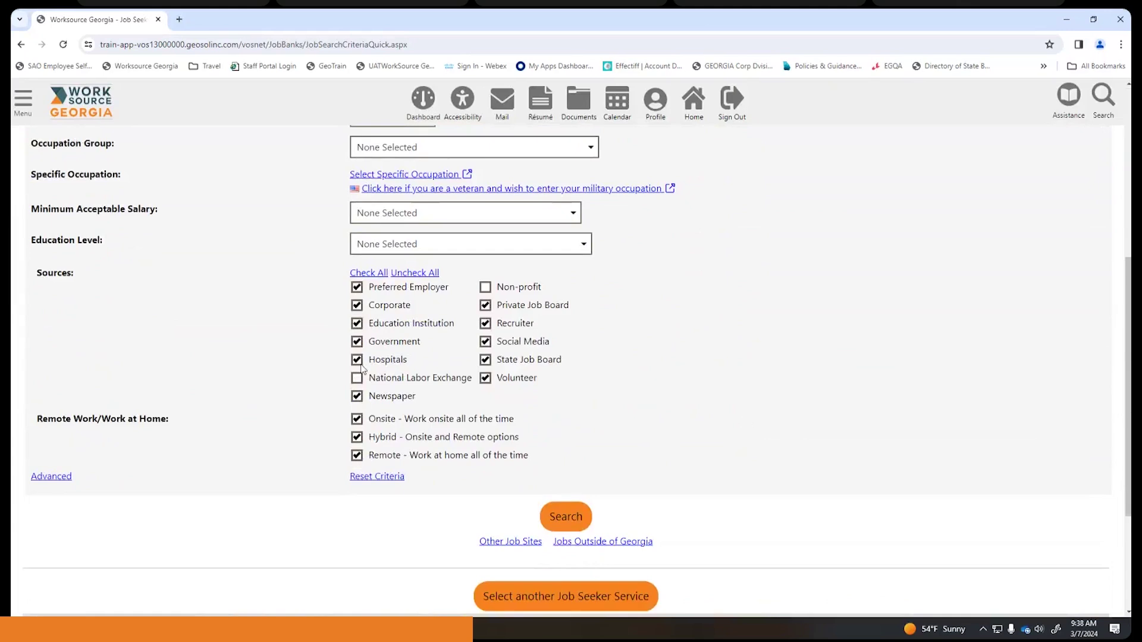
scroll(526, 386, up, 4)
scroll(535, 404, down, 4)
scroll(709, 366, down, 1)
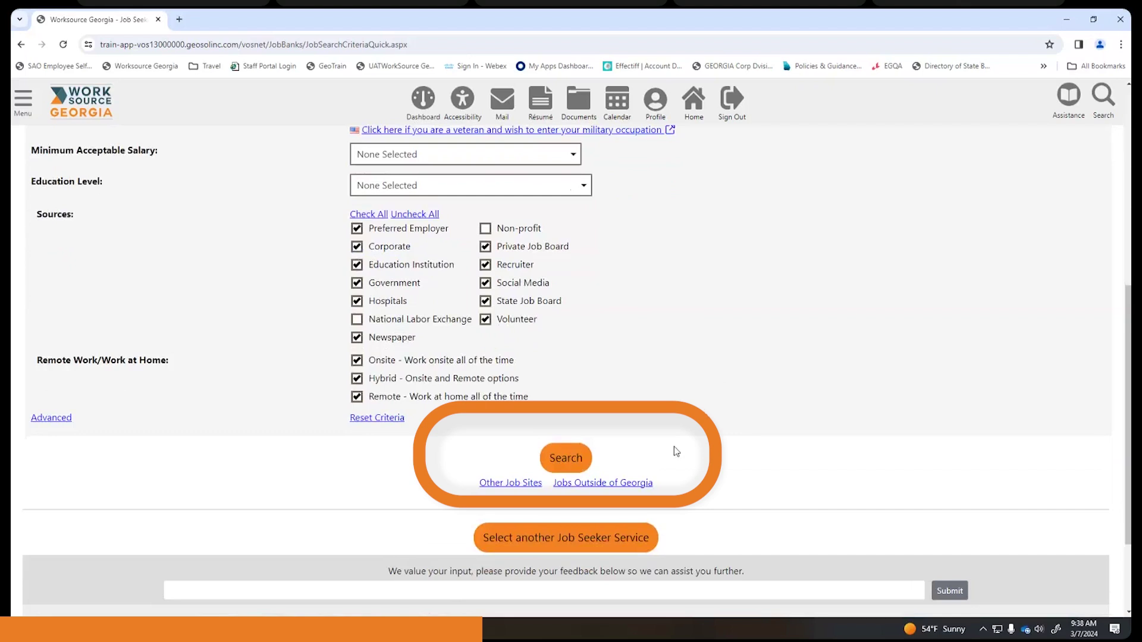
- Search for Chef jobs, dismiss the sort notice, and scroll the 46 GA results
click(578, 460)
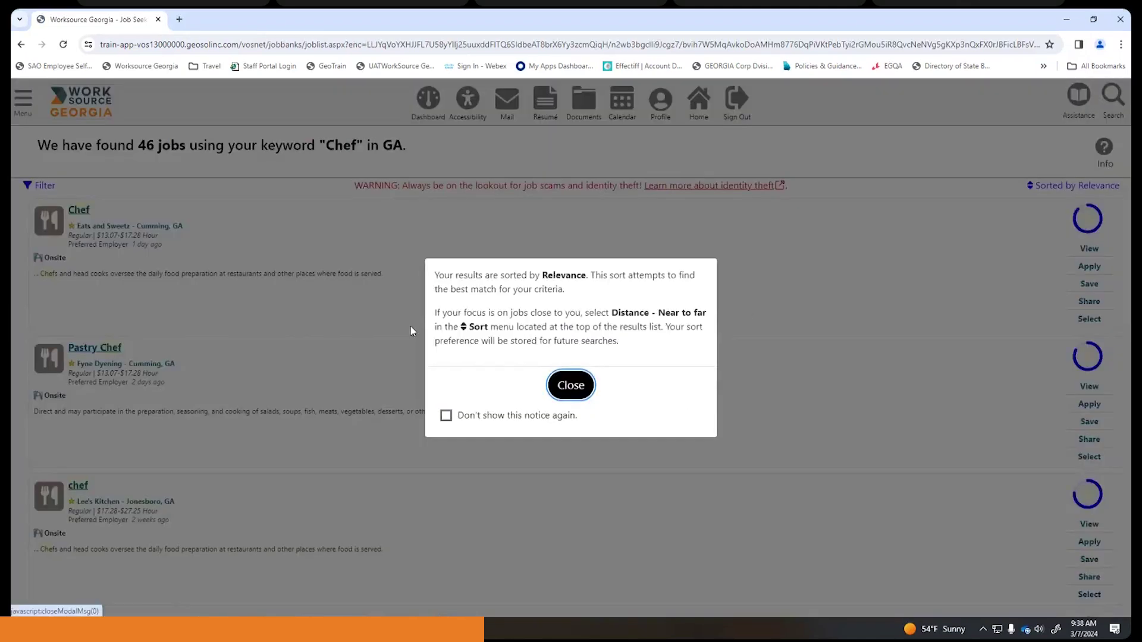
click(570, 383)
scroll(203, 262, down, 15)
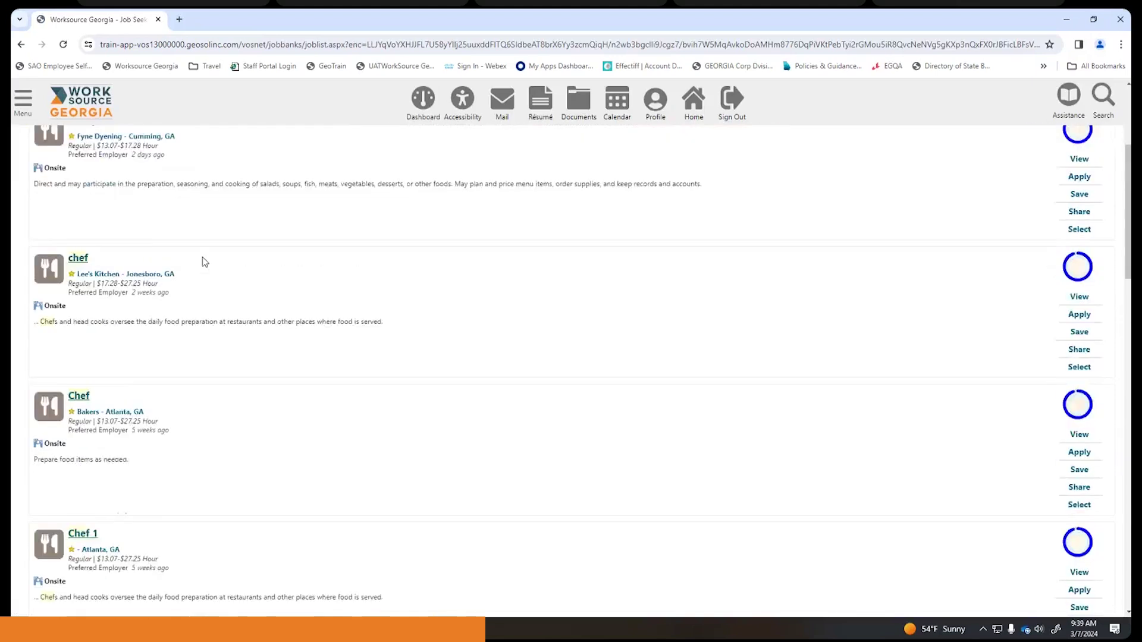
scroll(210, 277, down, 9)
scroll(209, 274, up, 5)
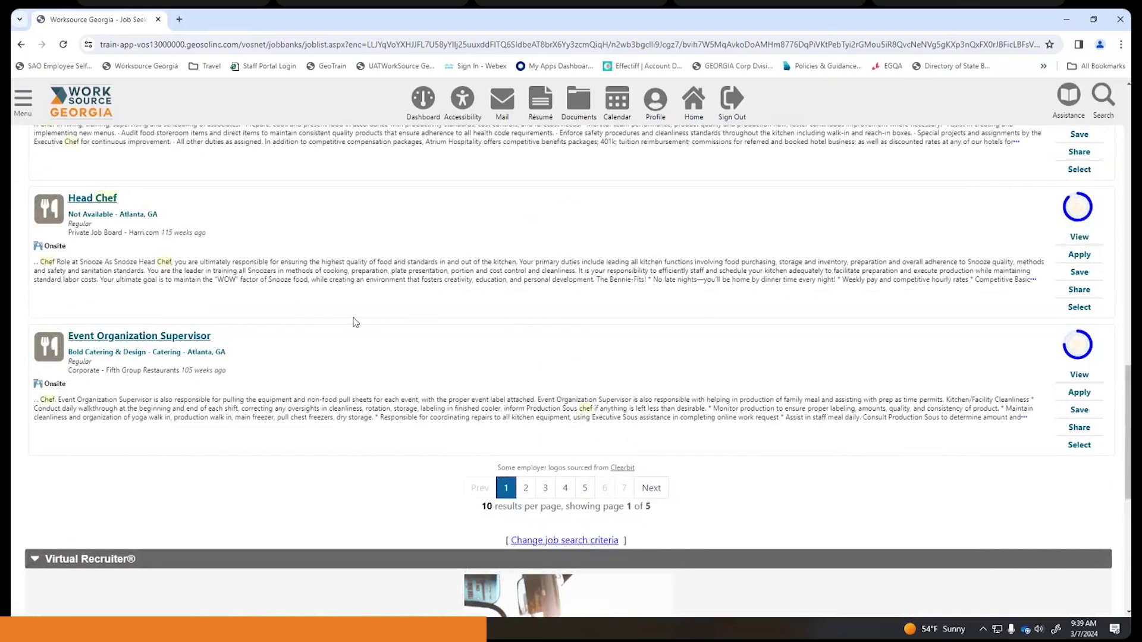
scroll(354, 320, down, 6)
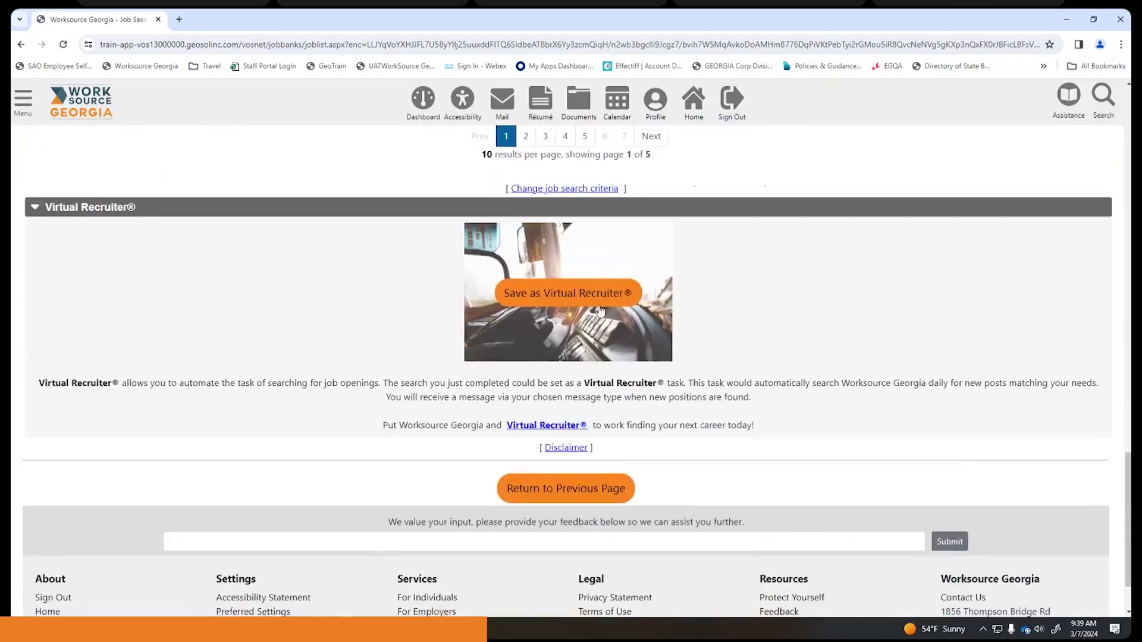
- Save the search as a Virtual Recruiter alert titled Chef, running daily until 06/05/2024
click(590, 302)
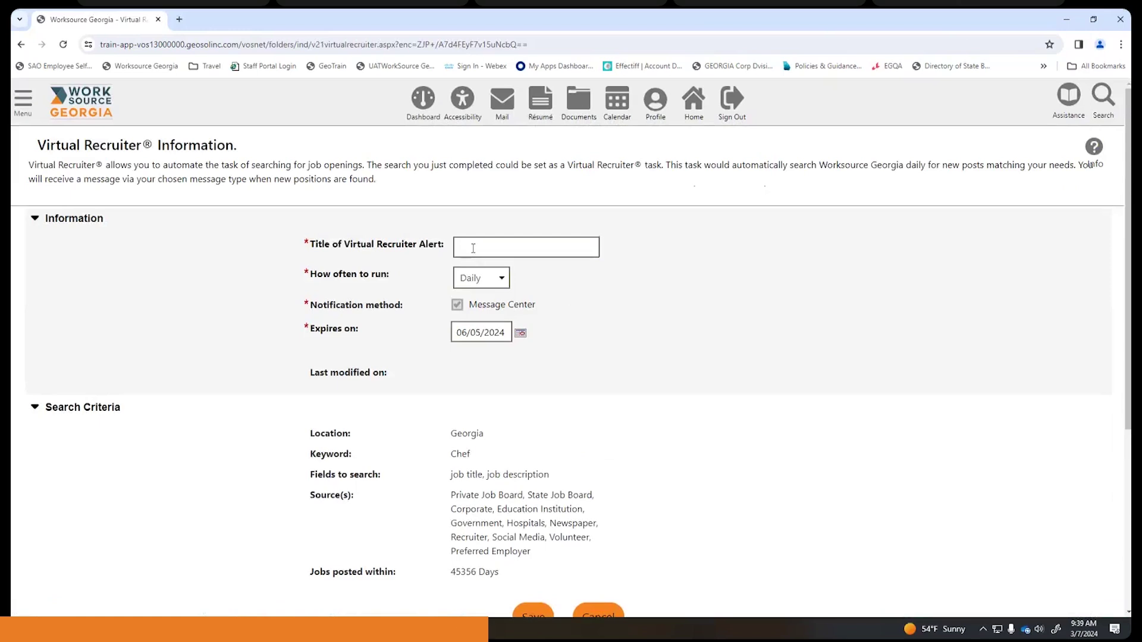
click(474, 246)
click(545, 279)
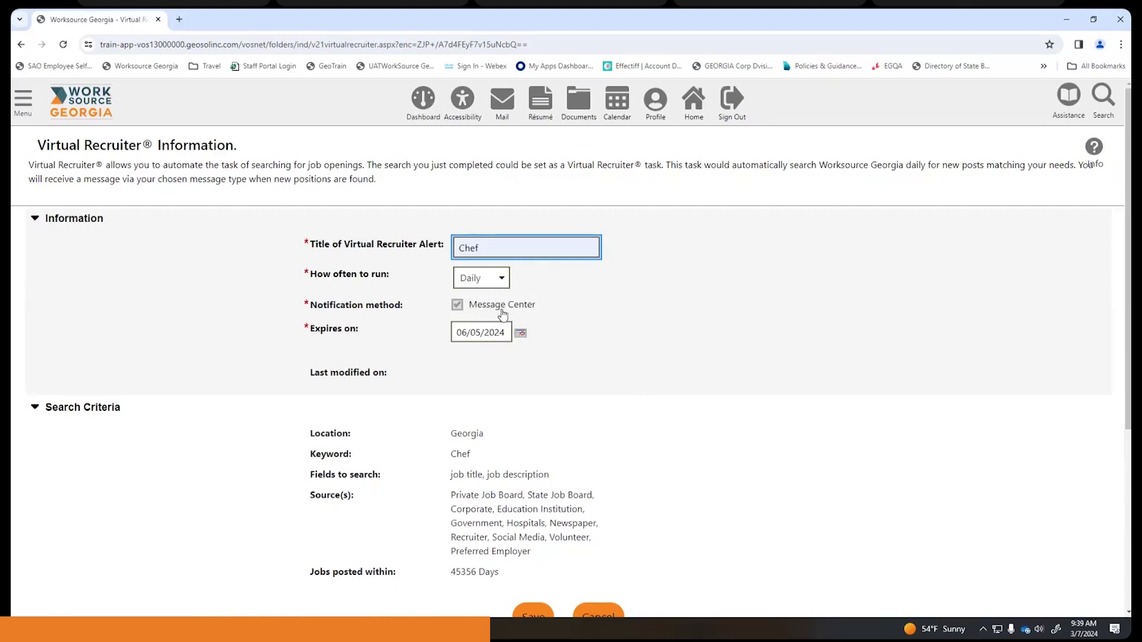
scroll(548, 321, down, 2)
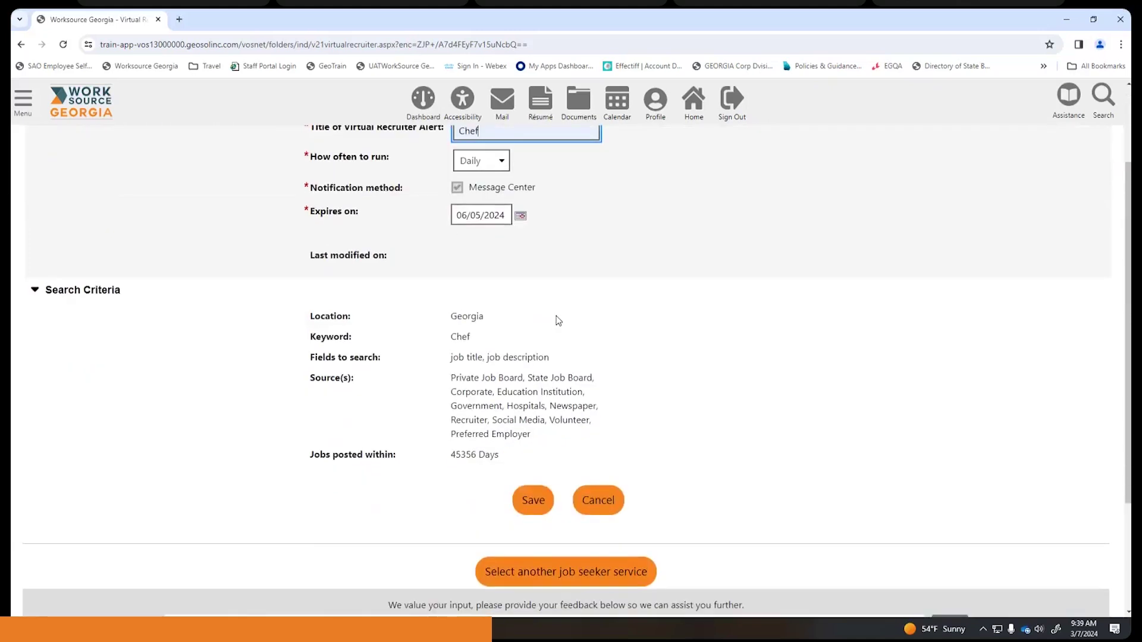
scroll(558, 321, down, 1)
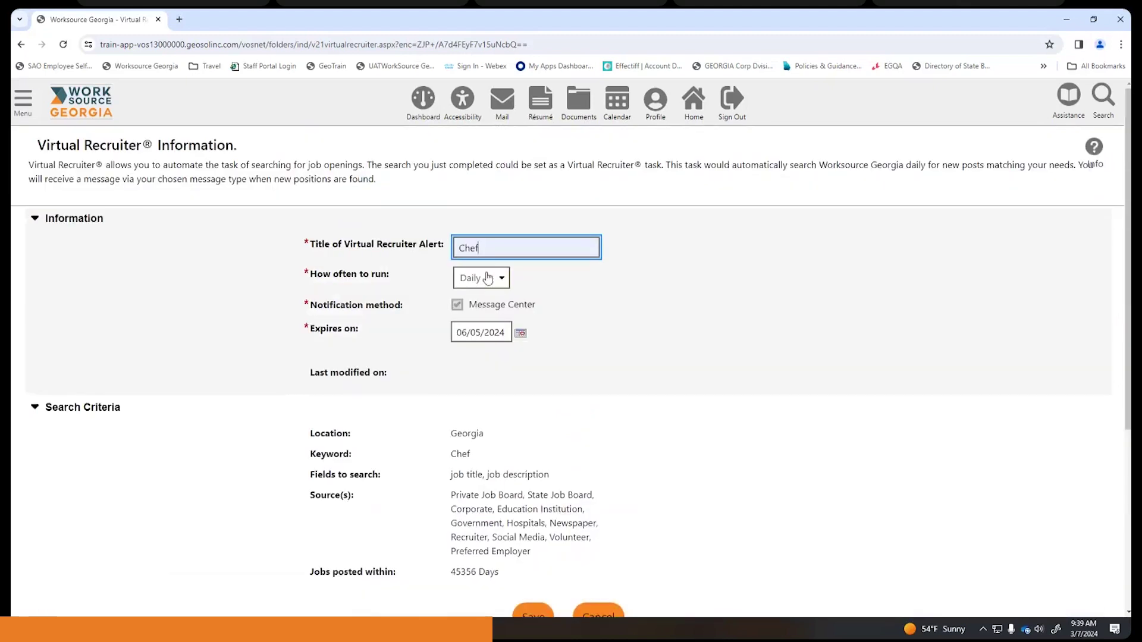
scroll(593, 314, down, 4)
click(529, 381)
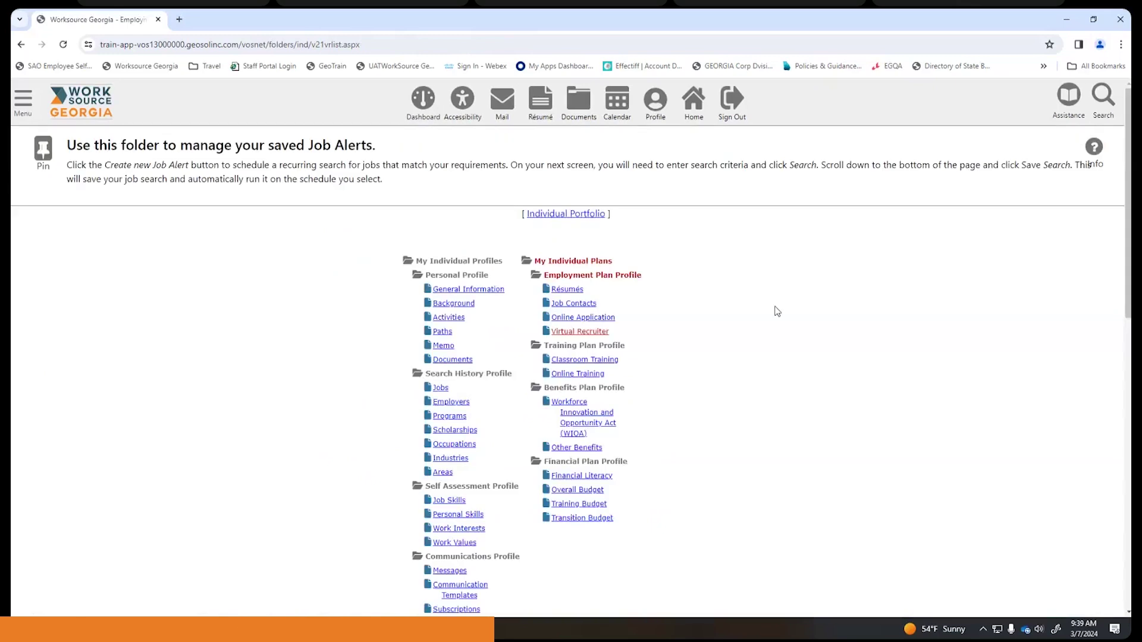
scroll(777, 311, down, 1)
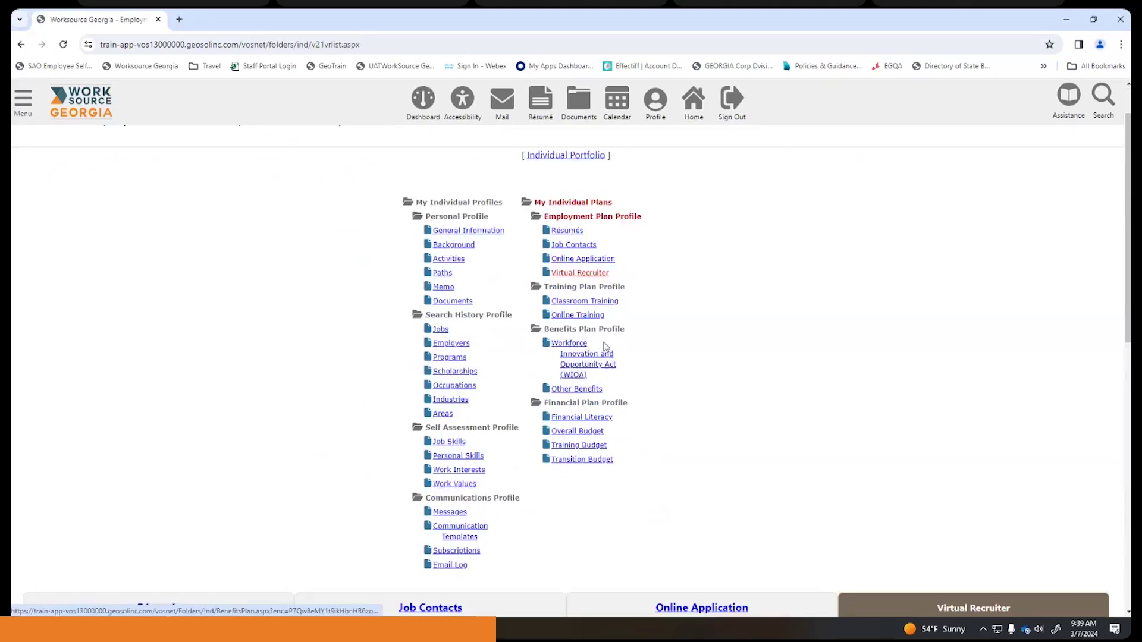
scroll(604, 346, up, 1)
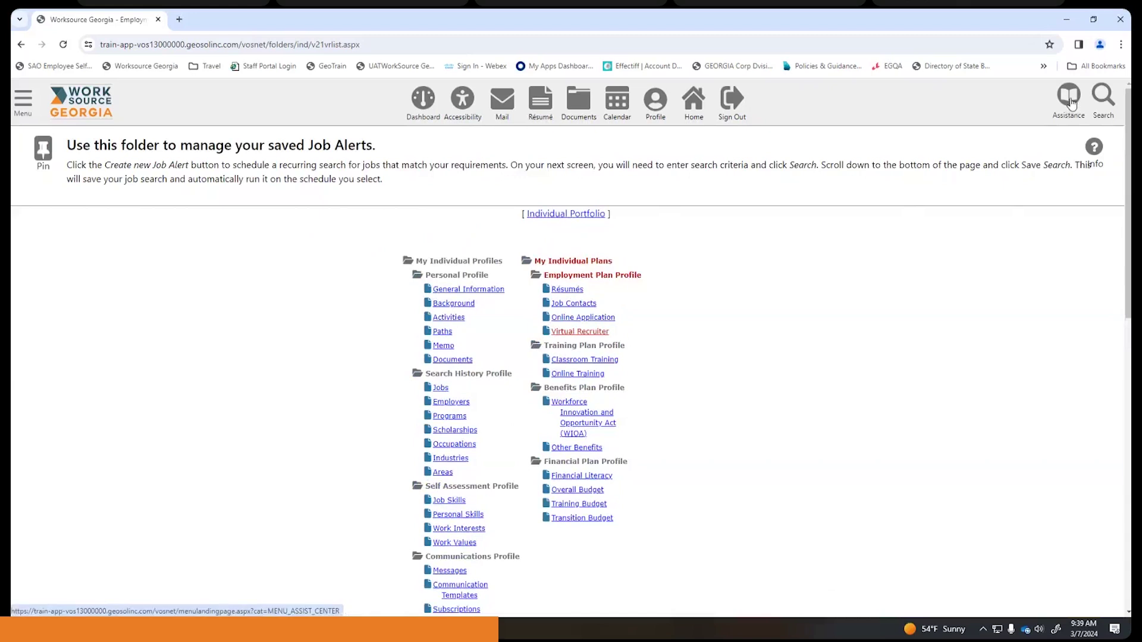
- Return to My Dashboard and scroll through the News and Services Preview widgets
click(421, 106)
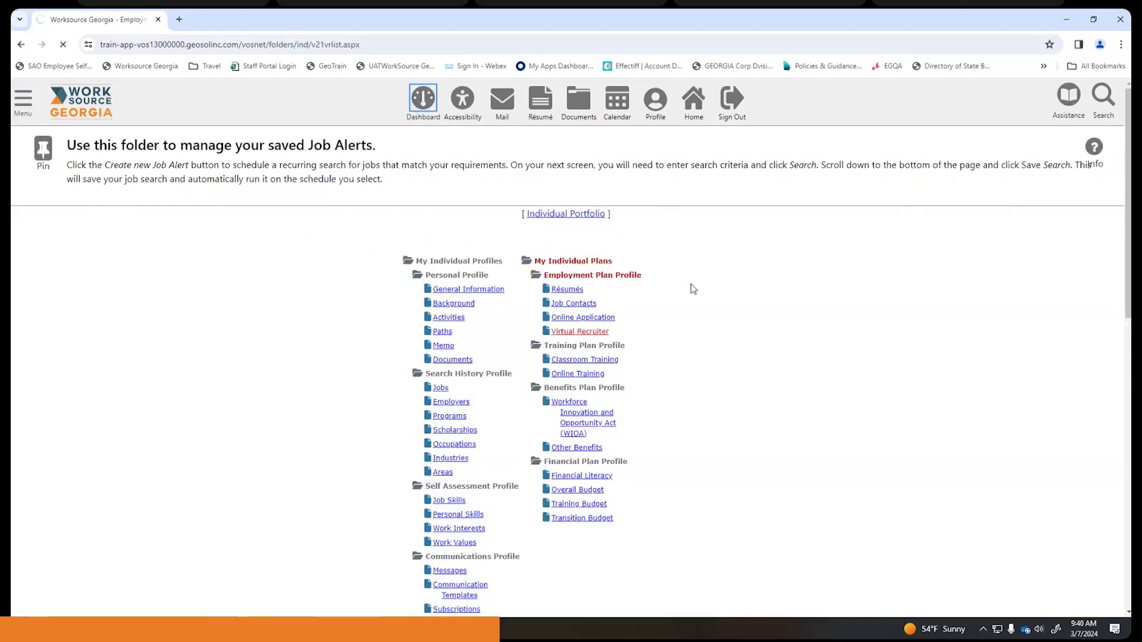
scroll(693, 289, down, 10)
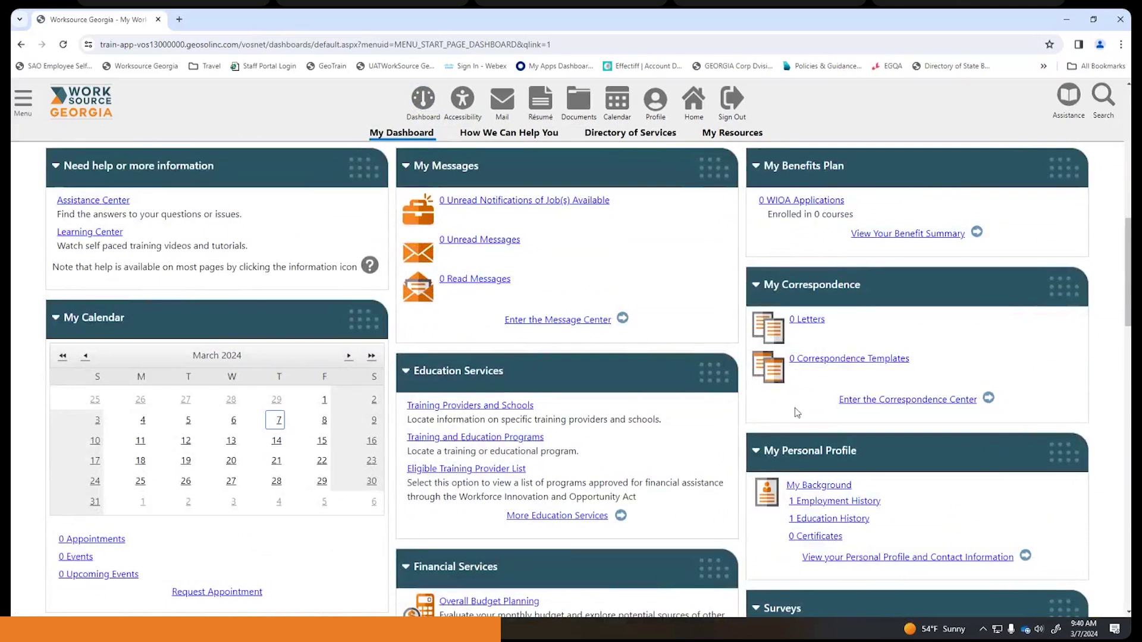
scroll(390, 372, down, 4)
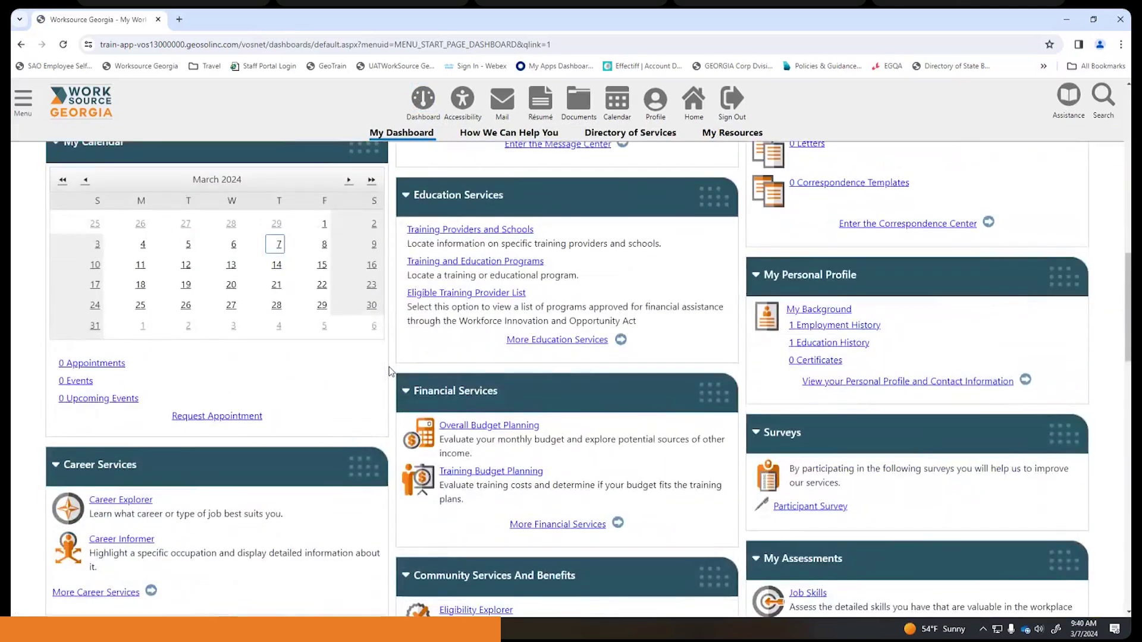
scroll(390, 372, down, 2)
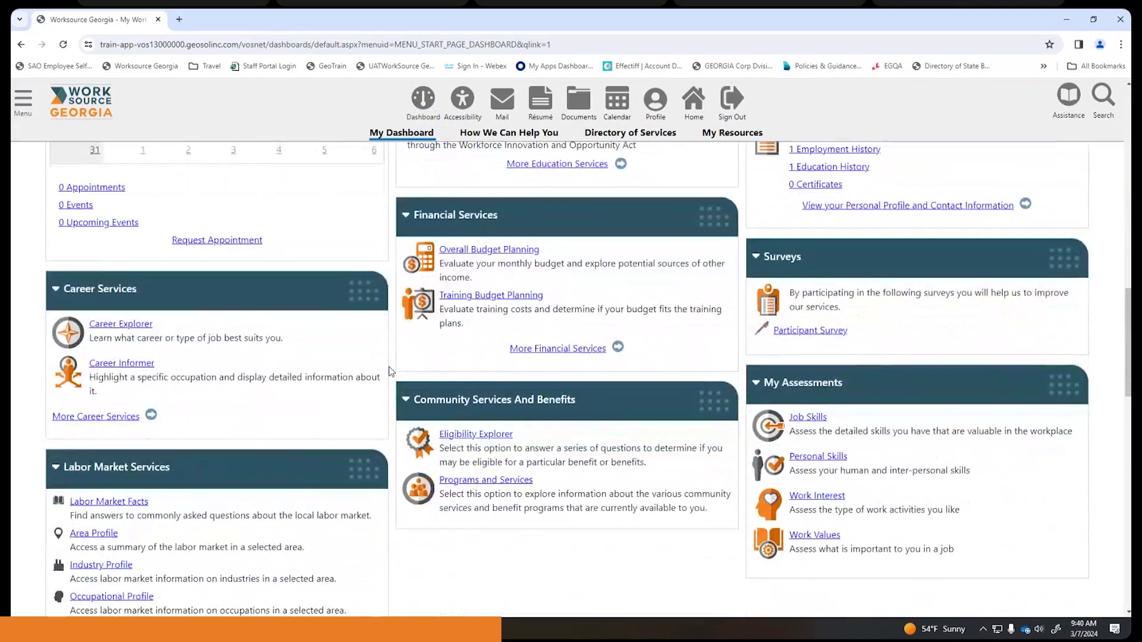
scroll(390, 372, down, 1)
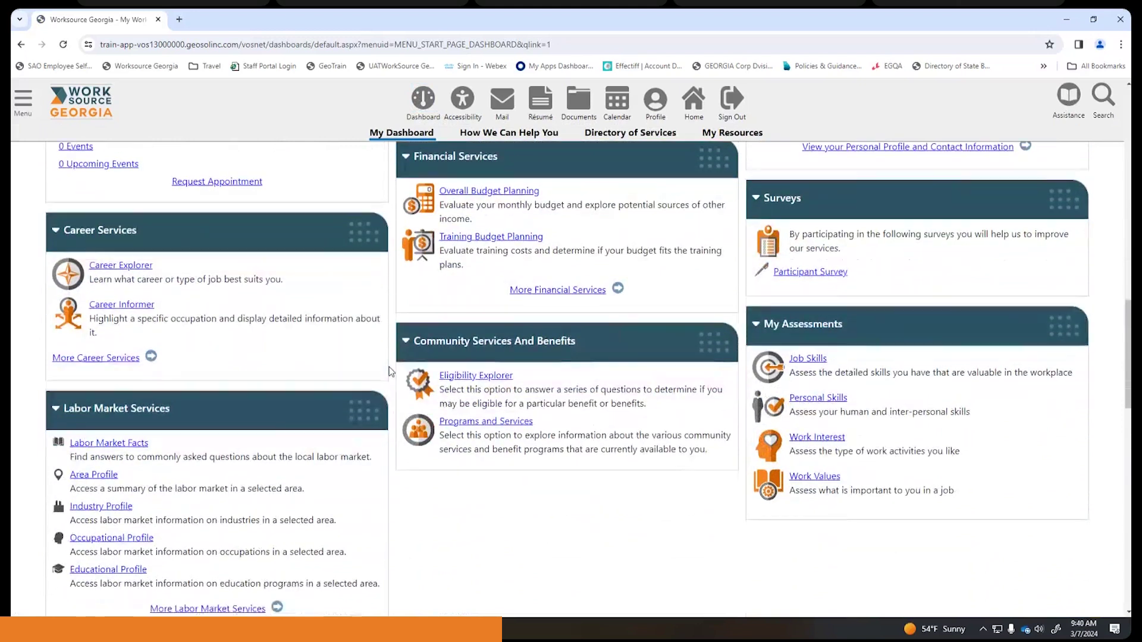
scroll(390, 372, up, 8)
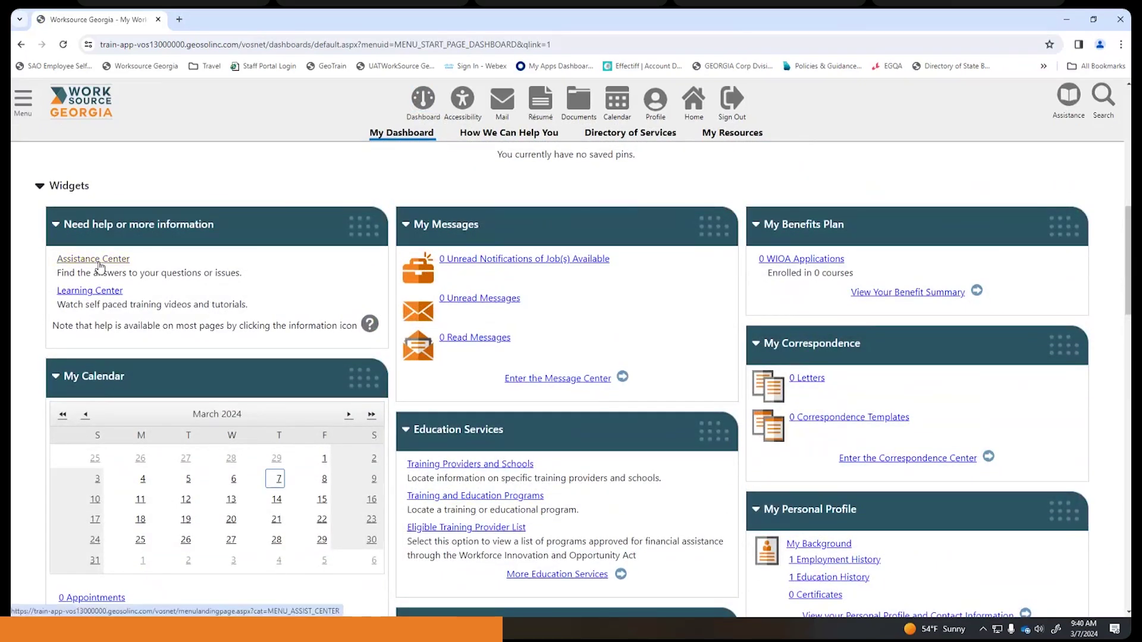
- Open the site navigation menu, browse it, then close it again
click(24, 100)
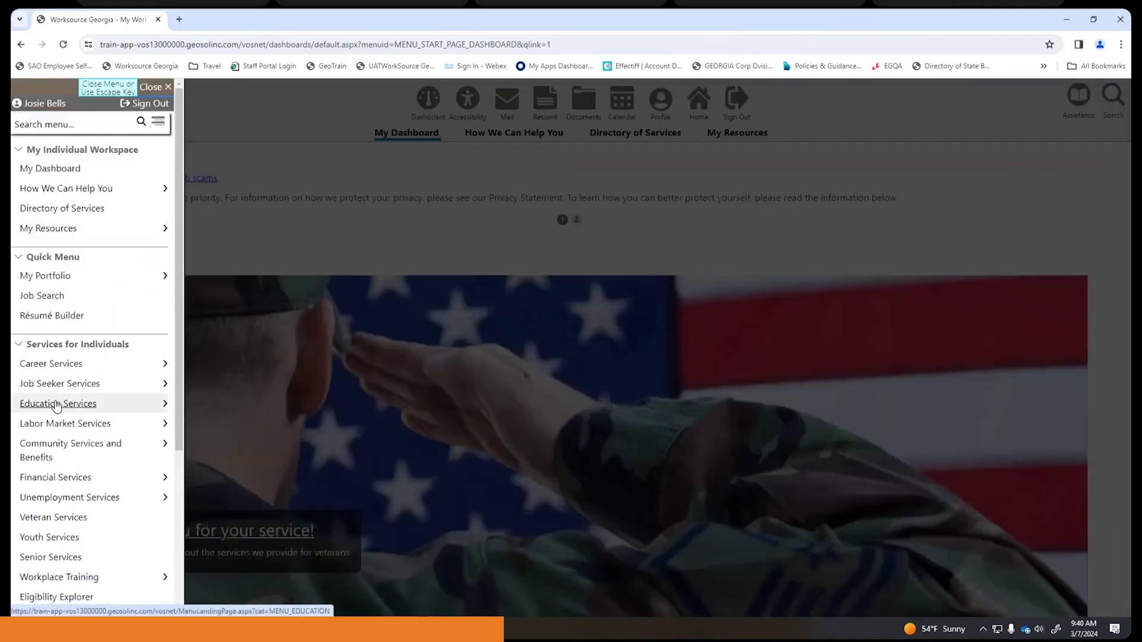
scroll(54, 405, down, 1)
scroll(35, 399, up, 1)
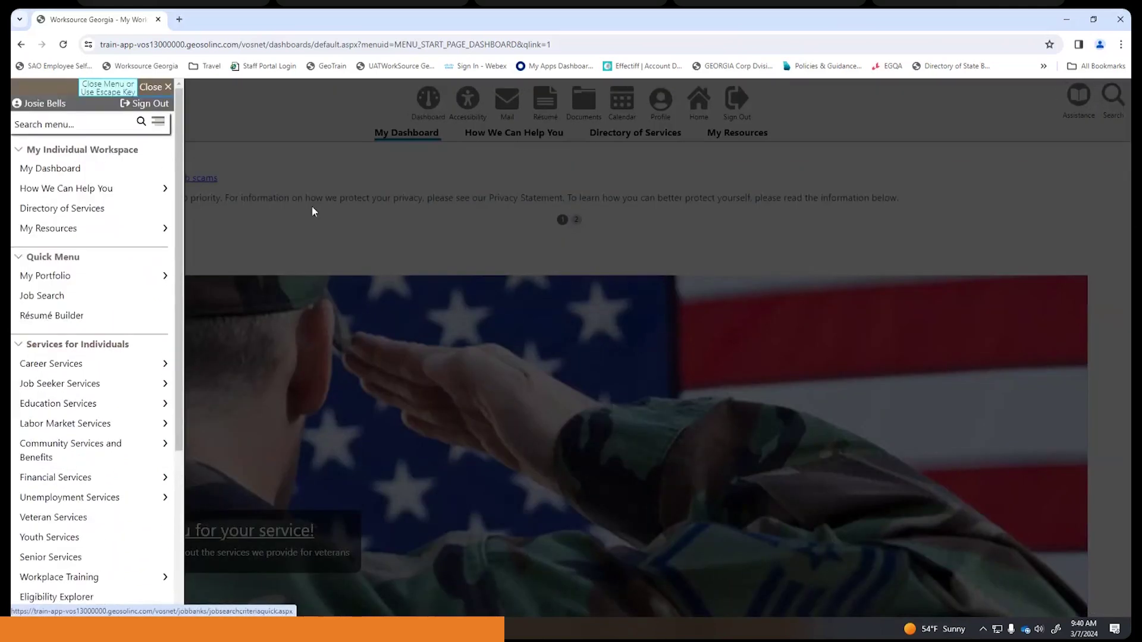
click(363, 181)
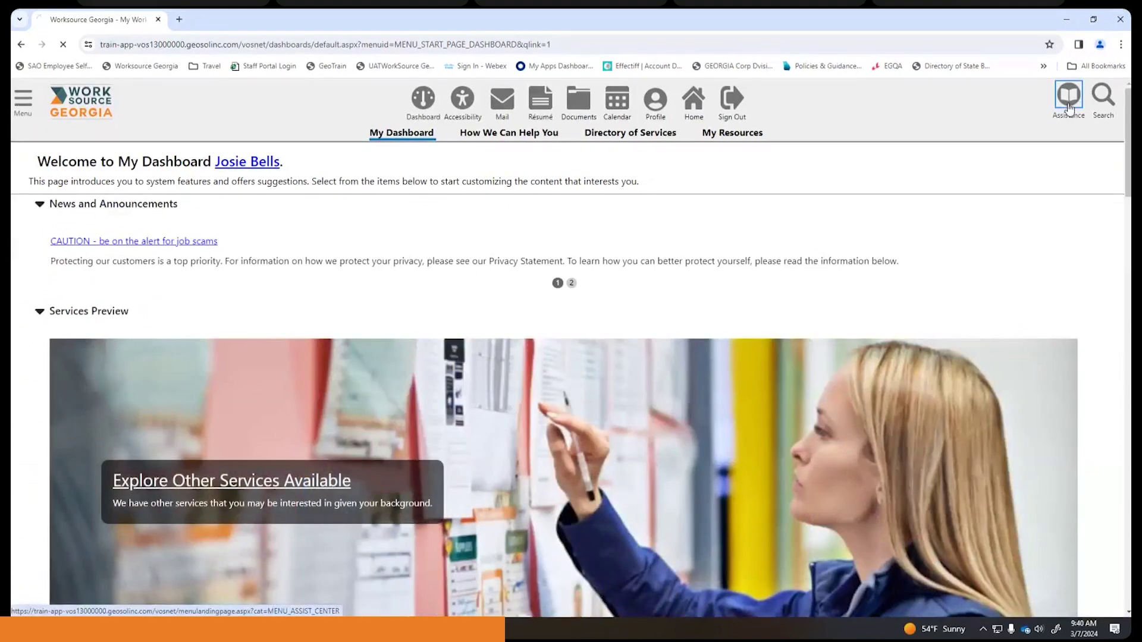
- Open the Online Assistance Center and browse its Site Map, Email Your Questions and Learning Center options
click(1068, 98)
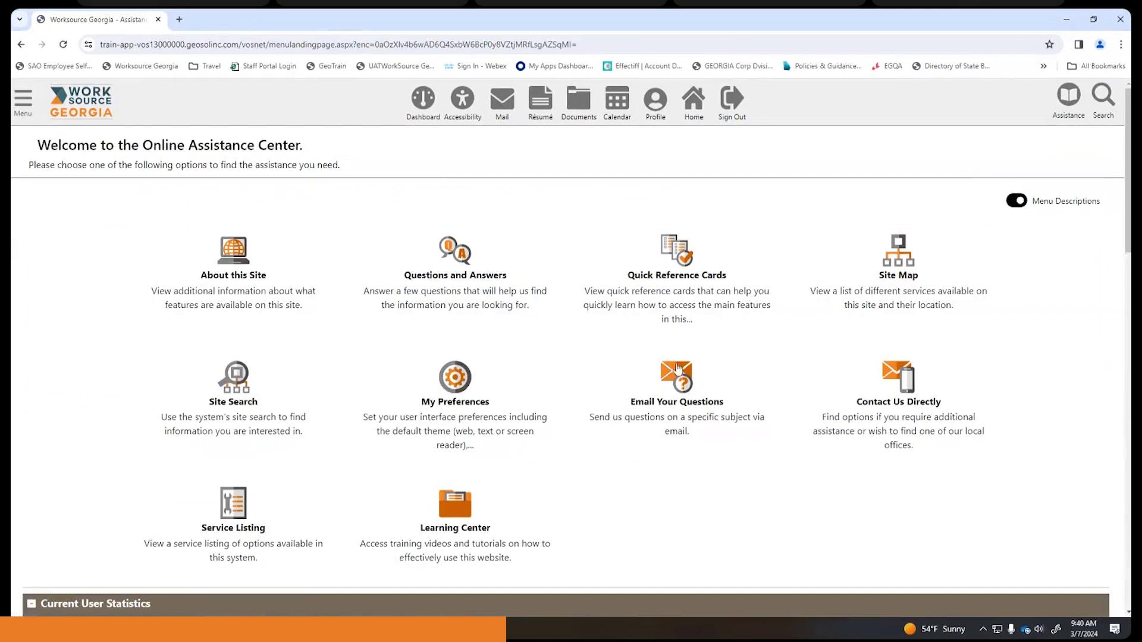
scroll(574, 361, down, 1)
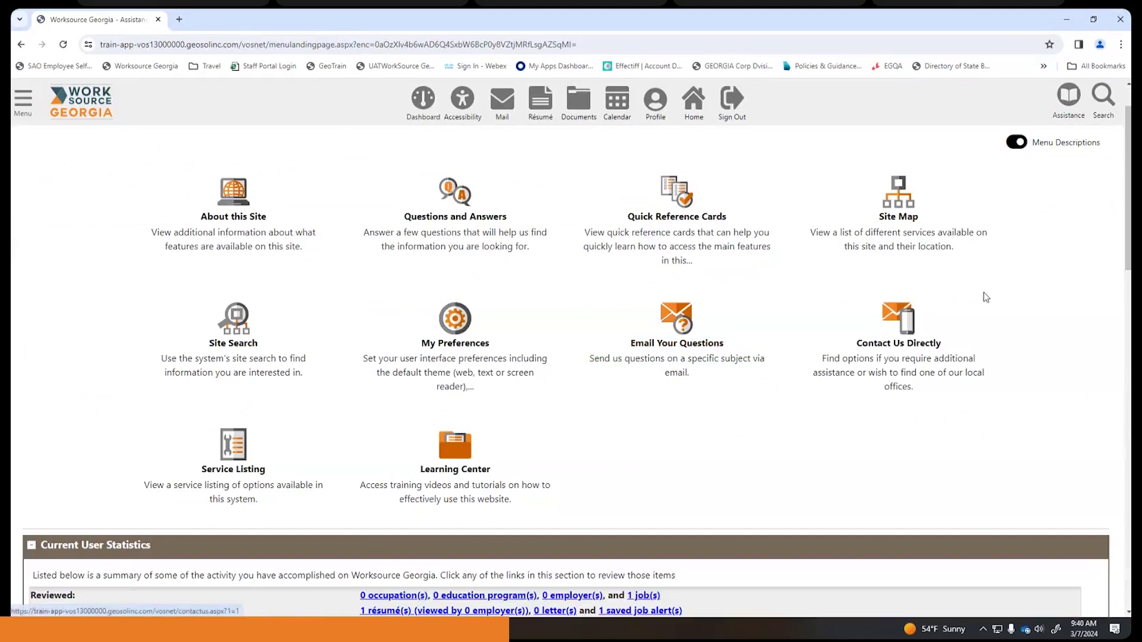
scroll(984, 295, down, 1)
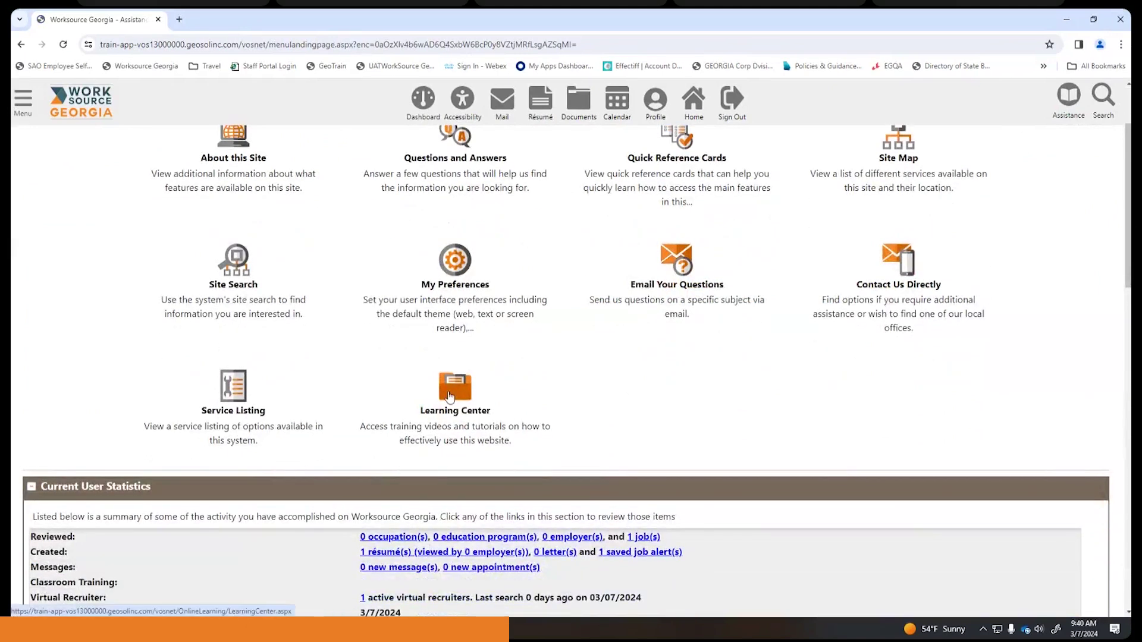
- Browse the Learning Center's training video list, then go back to My Dashboard
click(450, 397)
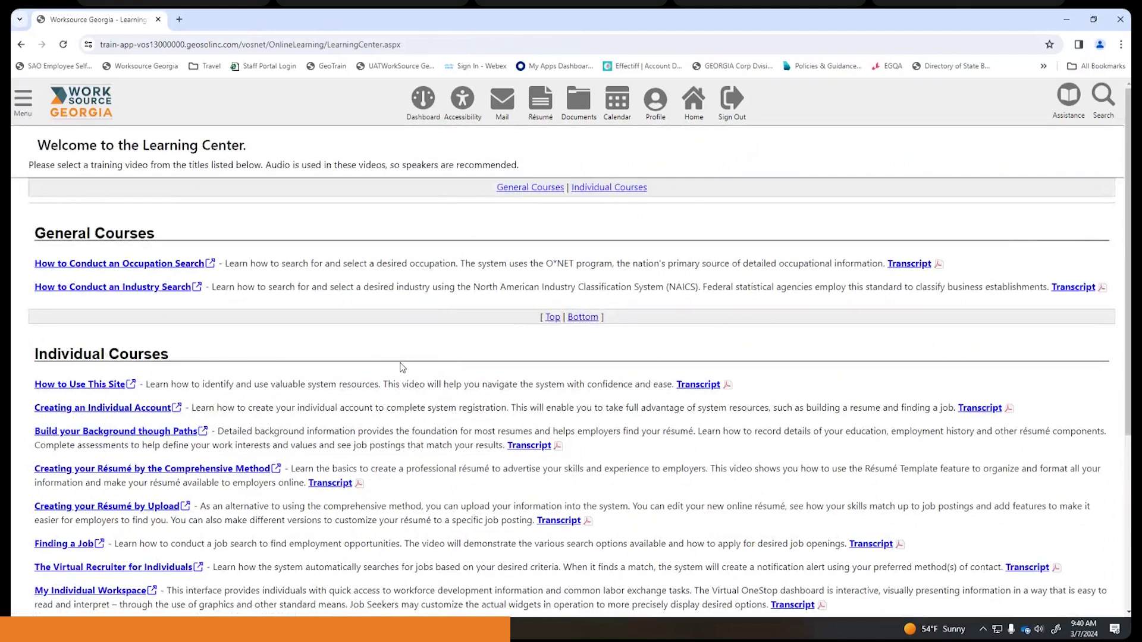
scroll(393, 369, down, 1)
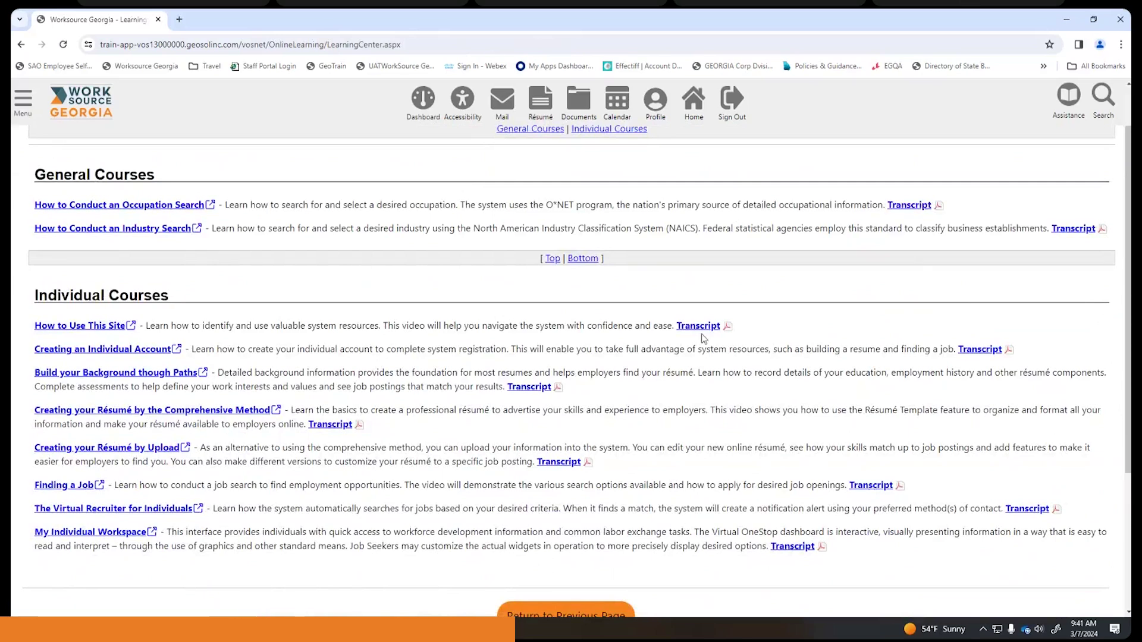
scroll(703, 330, down, 2)
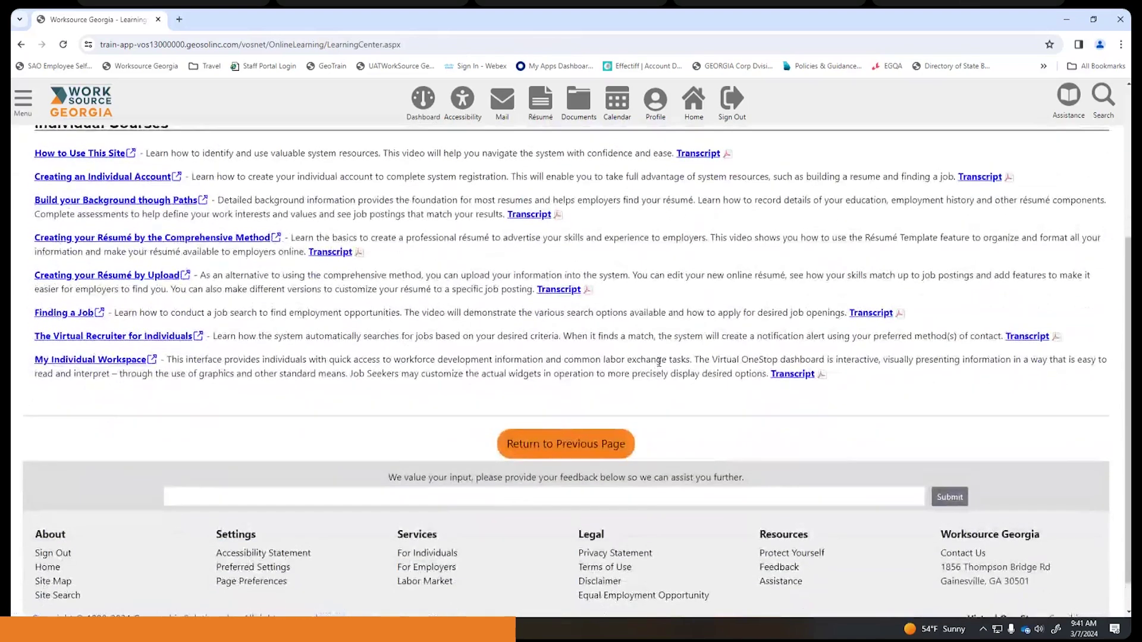
scroll(659, 362, up, 4)
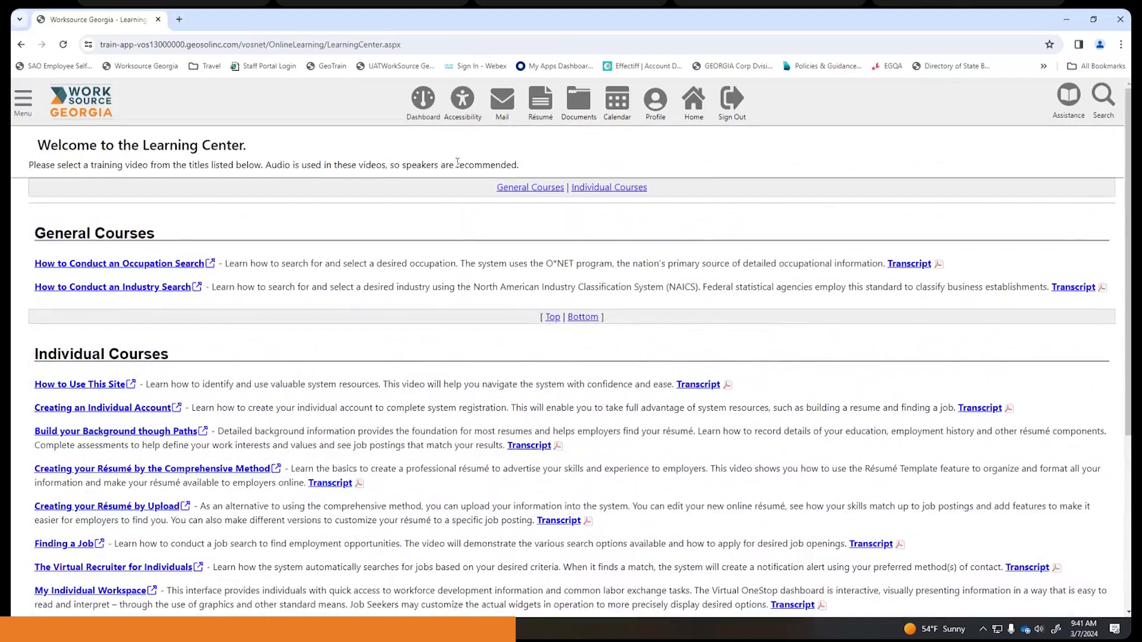
click(424, 100)
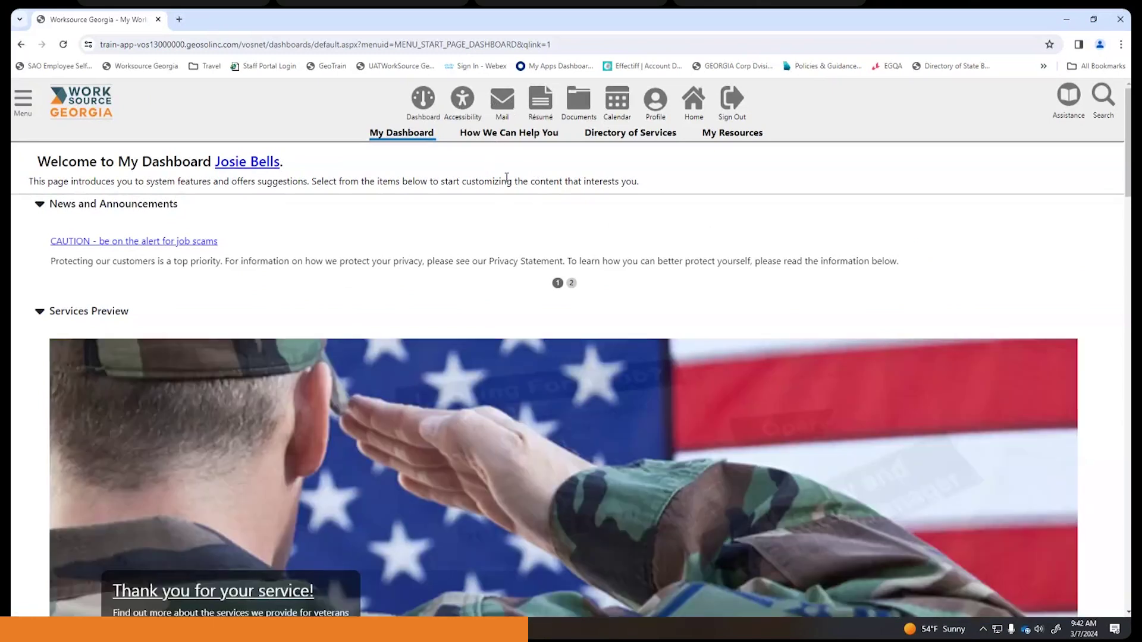
- Show the Profile quick links and the résumé quick view with the Chef résumé at 0 Views
click(655, 105)
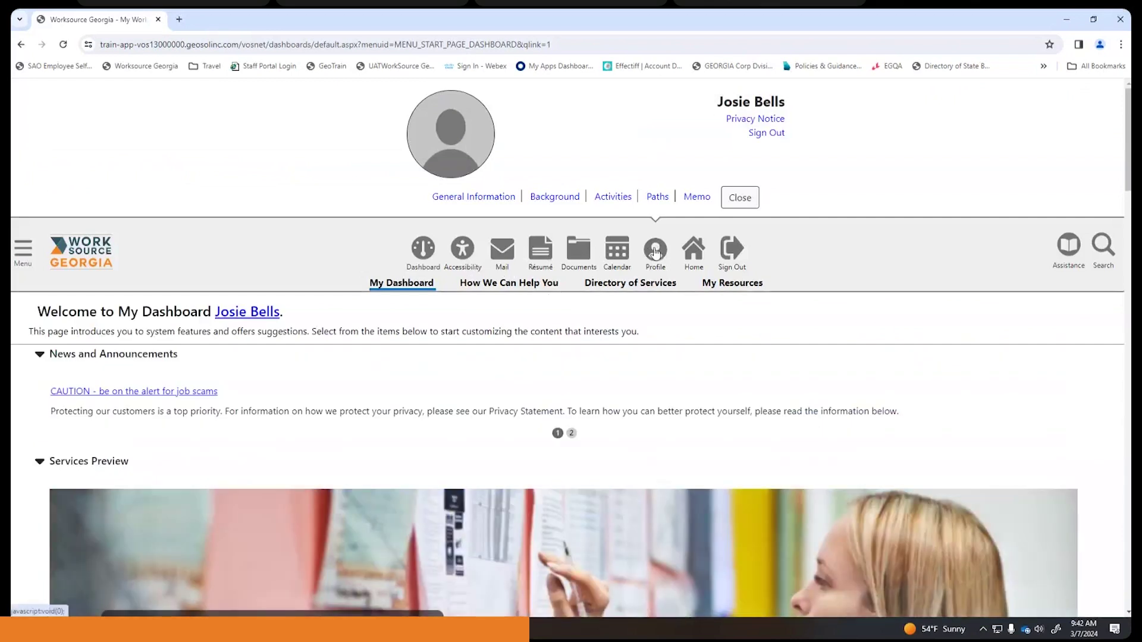
click(543, 256)
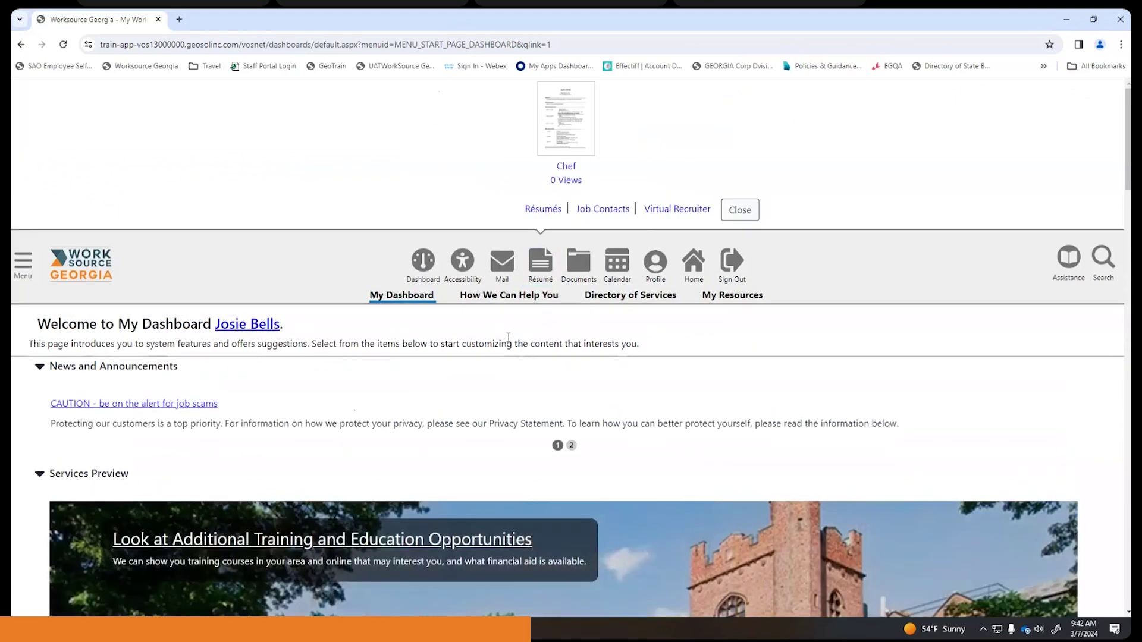
scroll(507, 338, down, 1)
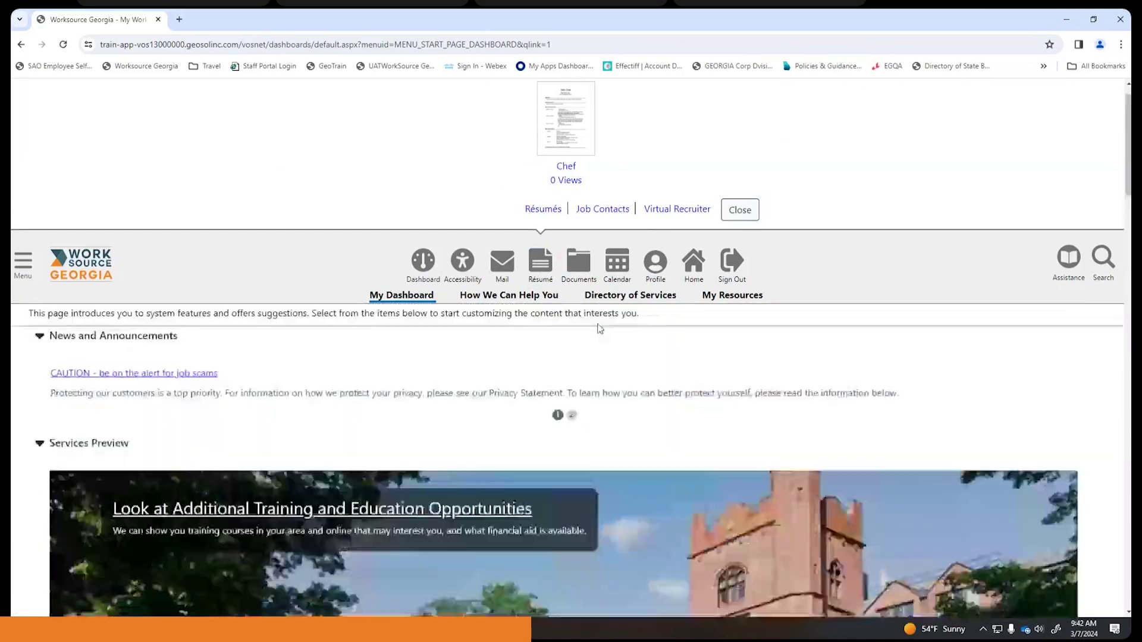
- Go via Profile > General Information to Résumés and open the Chef résumé's full view
scroll(523, 315, up, 1)
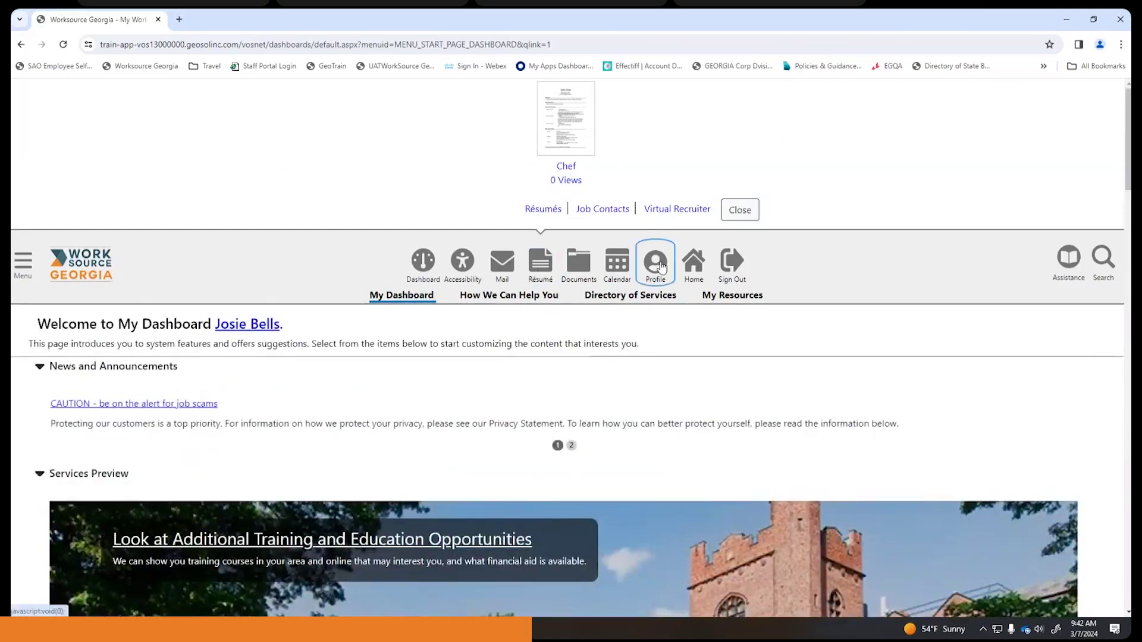
click(656, 262)
click(471, 198)
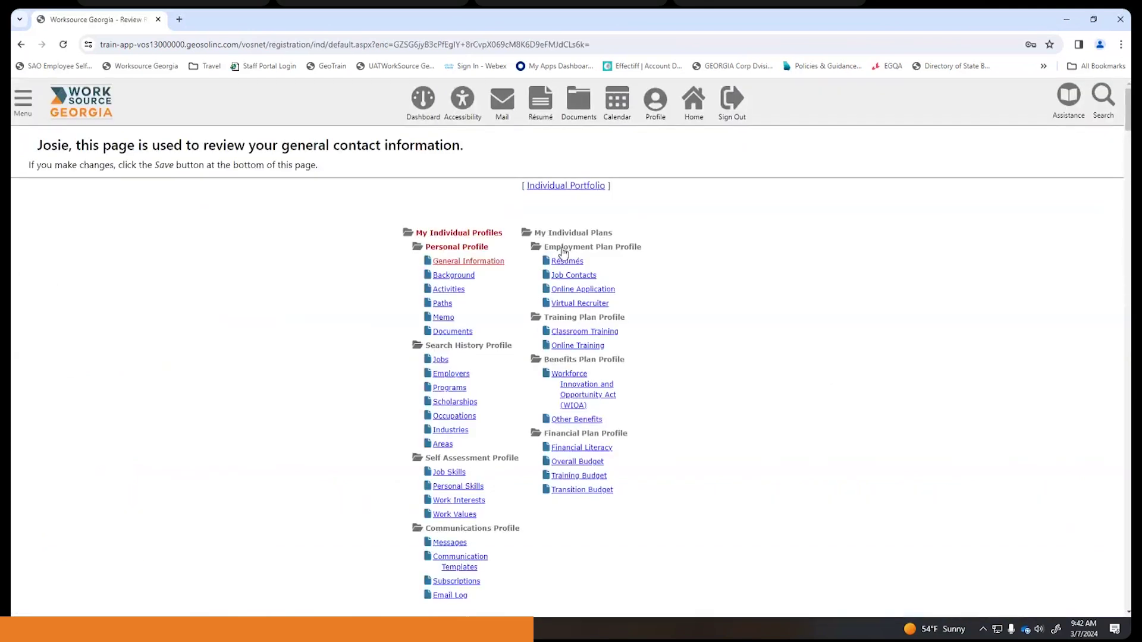
click(568, 262)
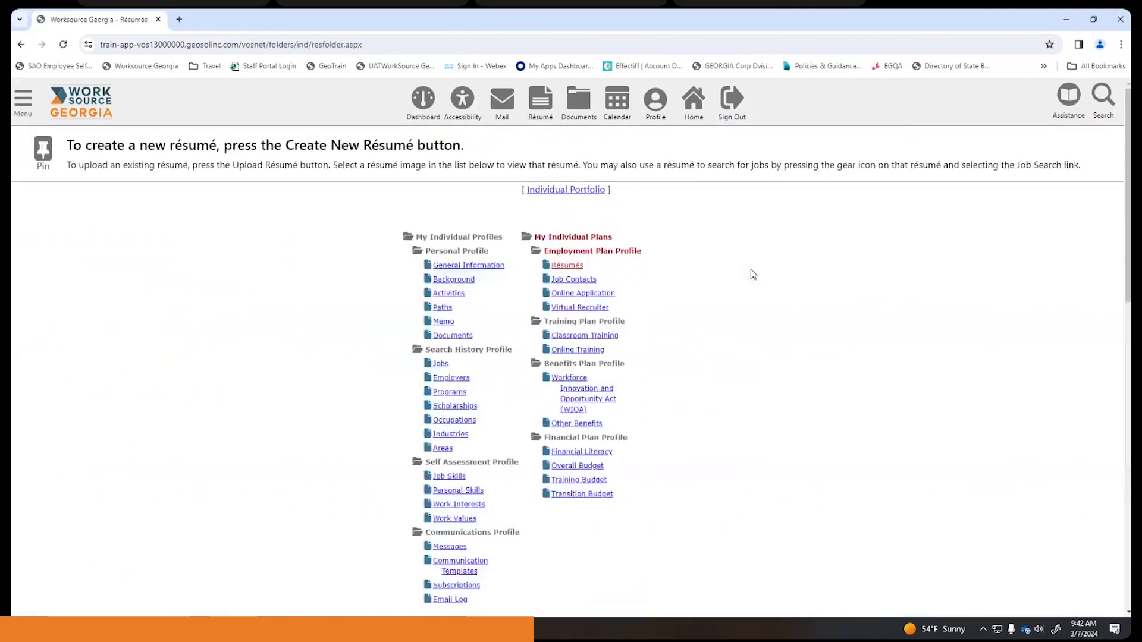
scroll(751, 274, down, 9)
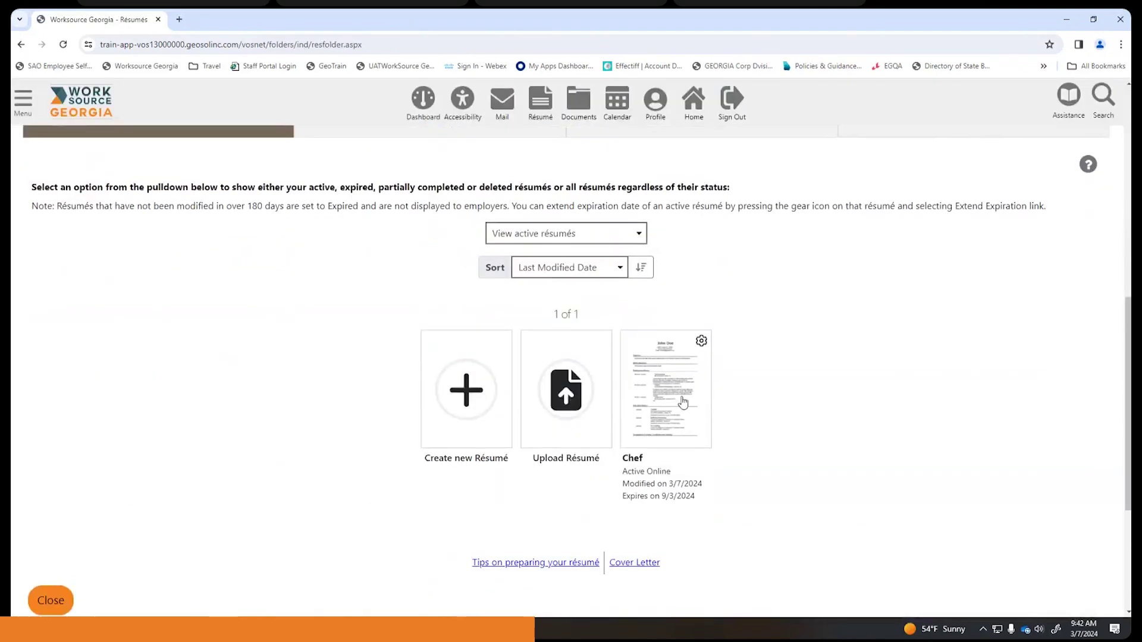
click(681, 396)
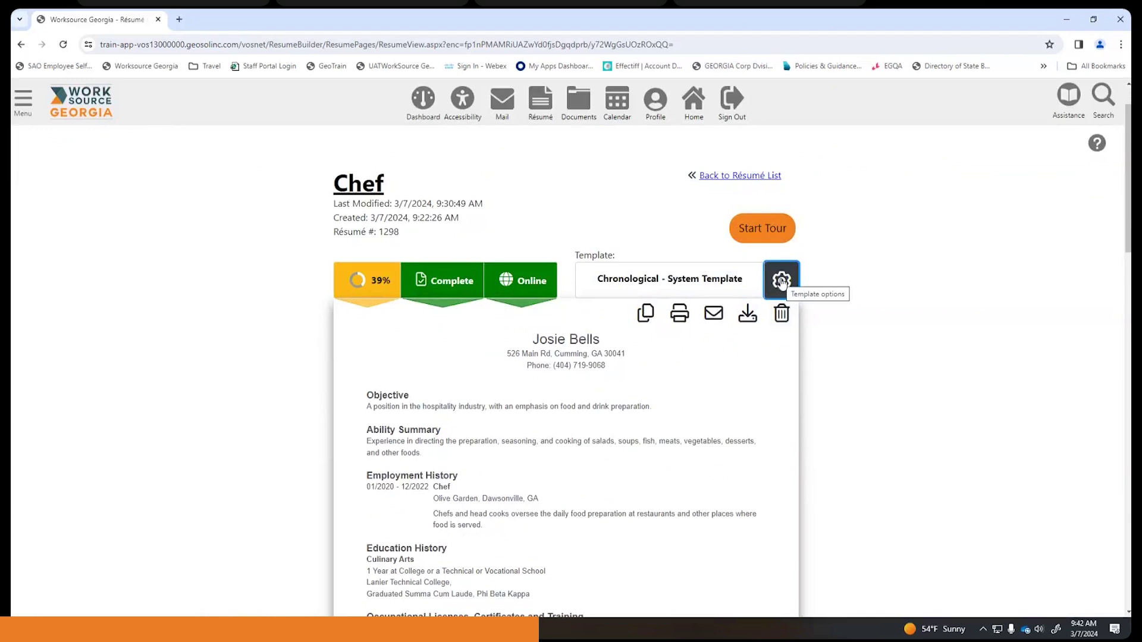
- Save the Chronological system template as a new custom template named after the job seeker
click(781, 281)
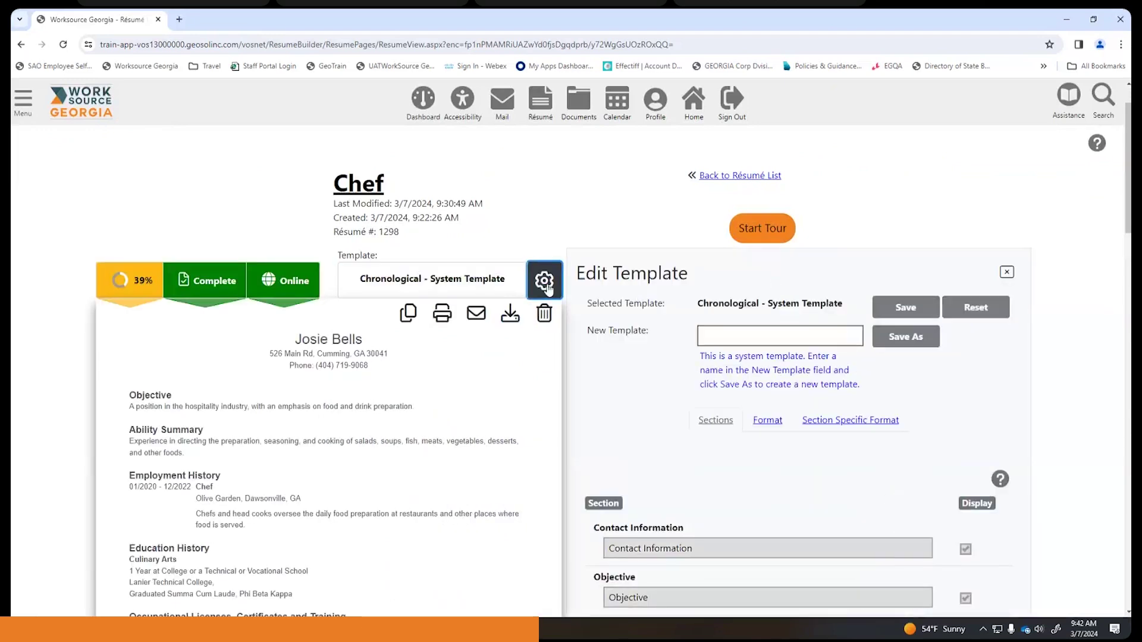
scroll(735, 353, down, 2)
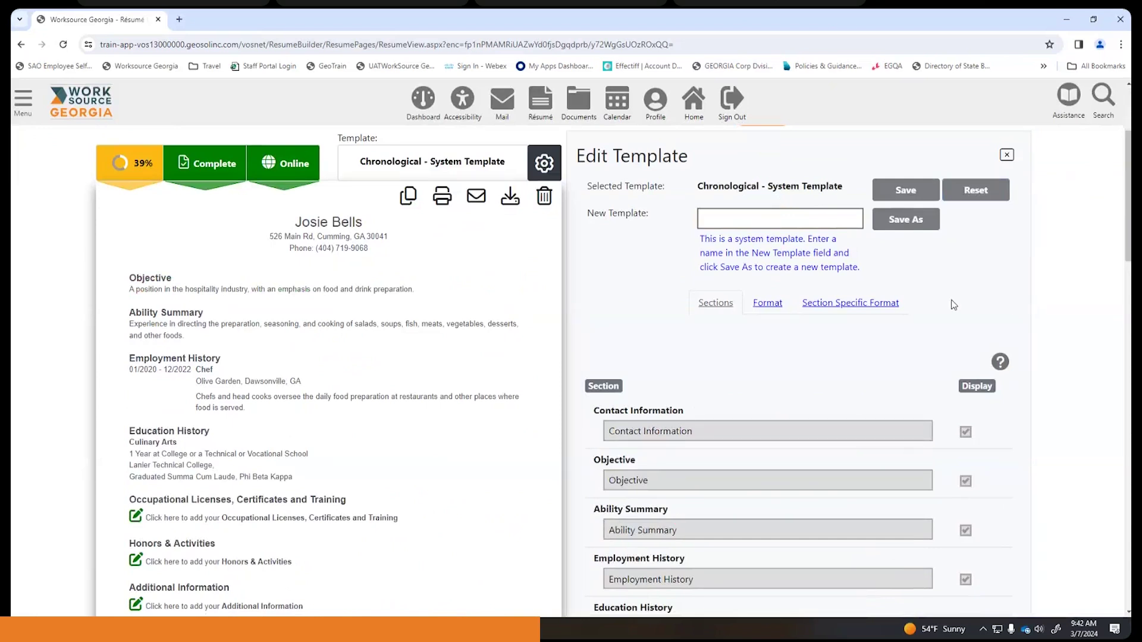
click(826, 218)
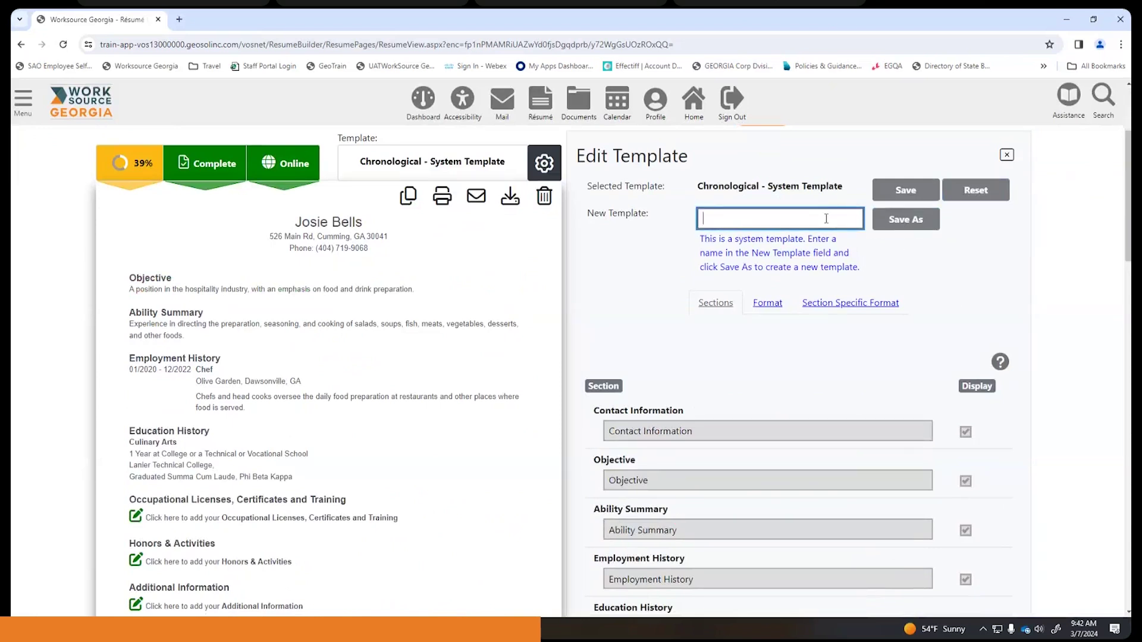
text(Josie template)
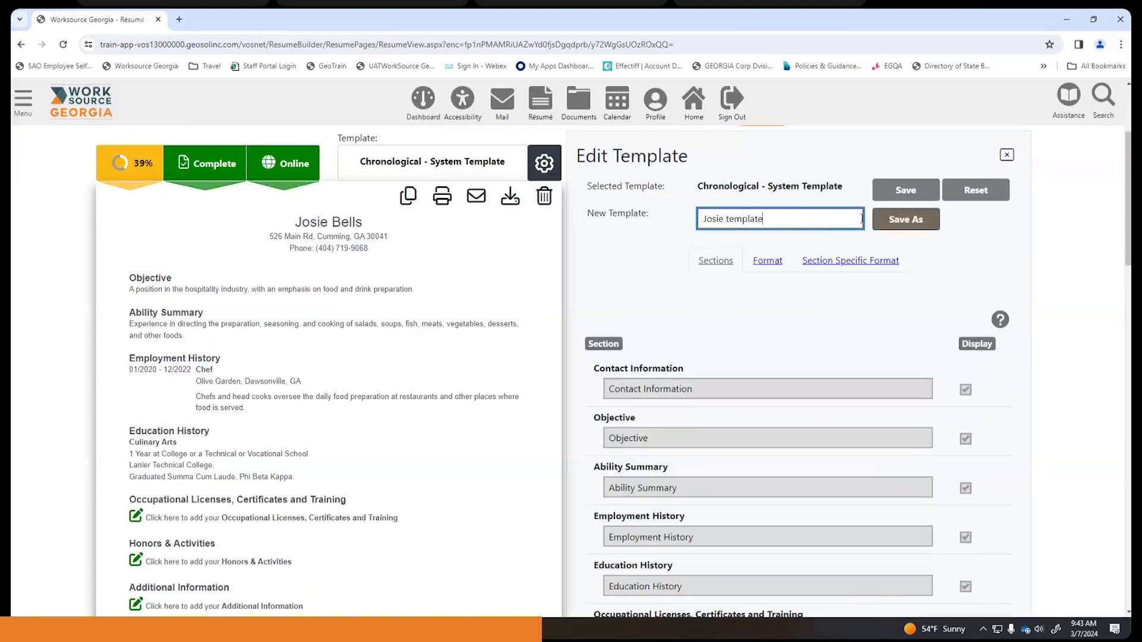
click(906, 220)
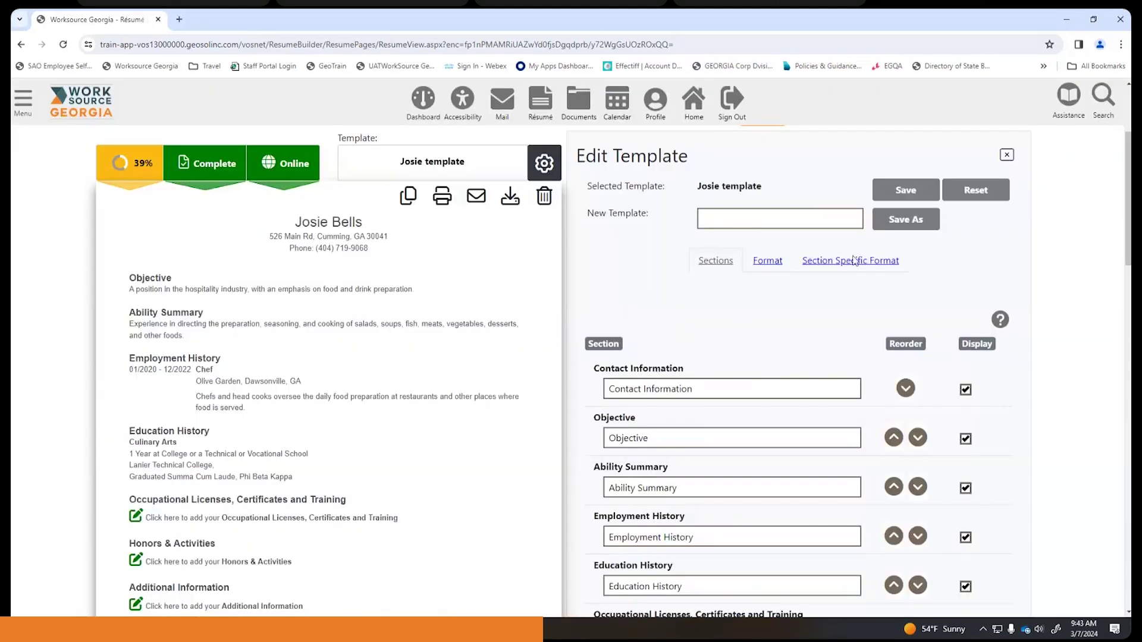
scroll(801, 328, down, 1)
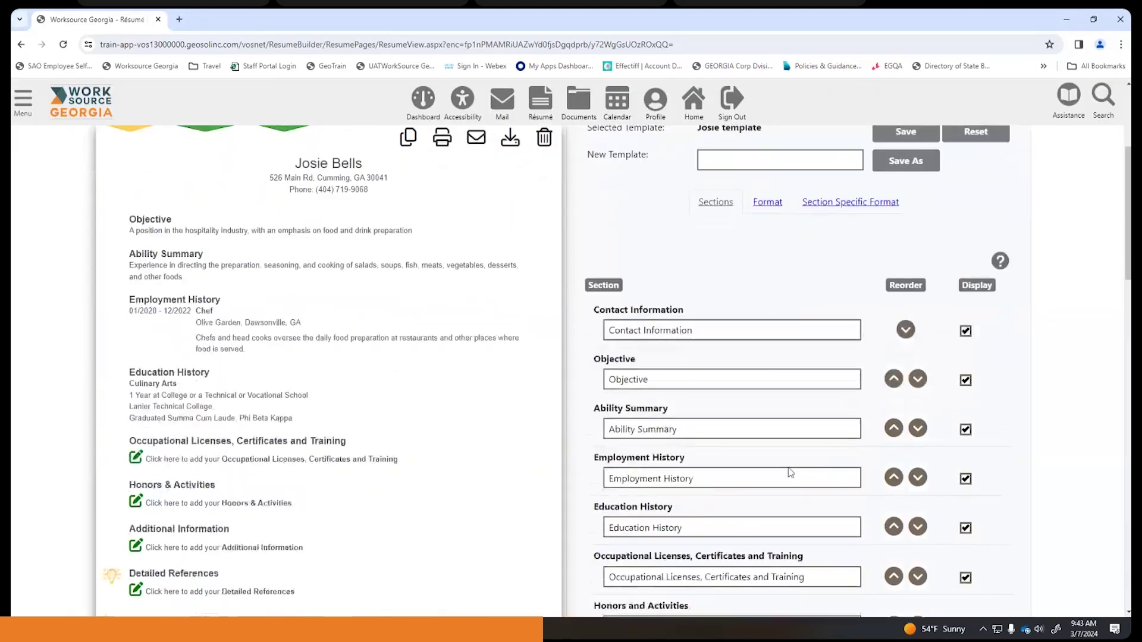
scroll(779, 424, up, 2)
scroll(775, 422, down, 6)
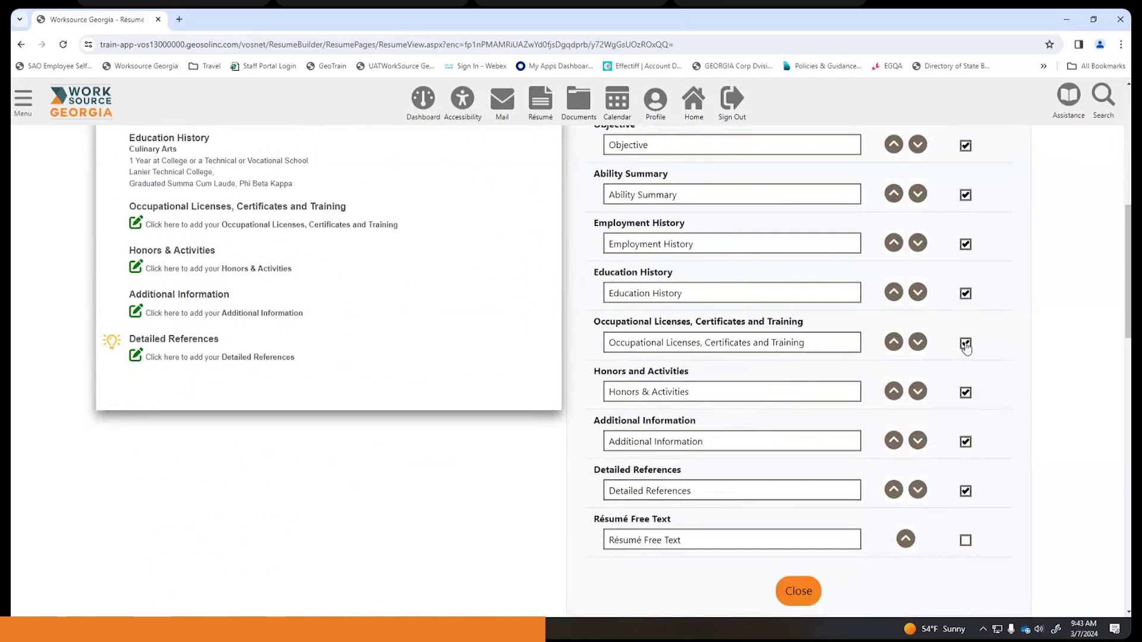
- Turn off Display for Occupational Licenses, Honors and Activities, Detailed References and Additional Information
click(966, 345)
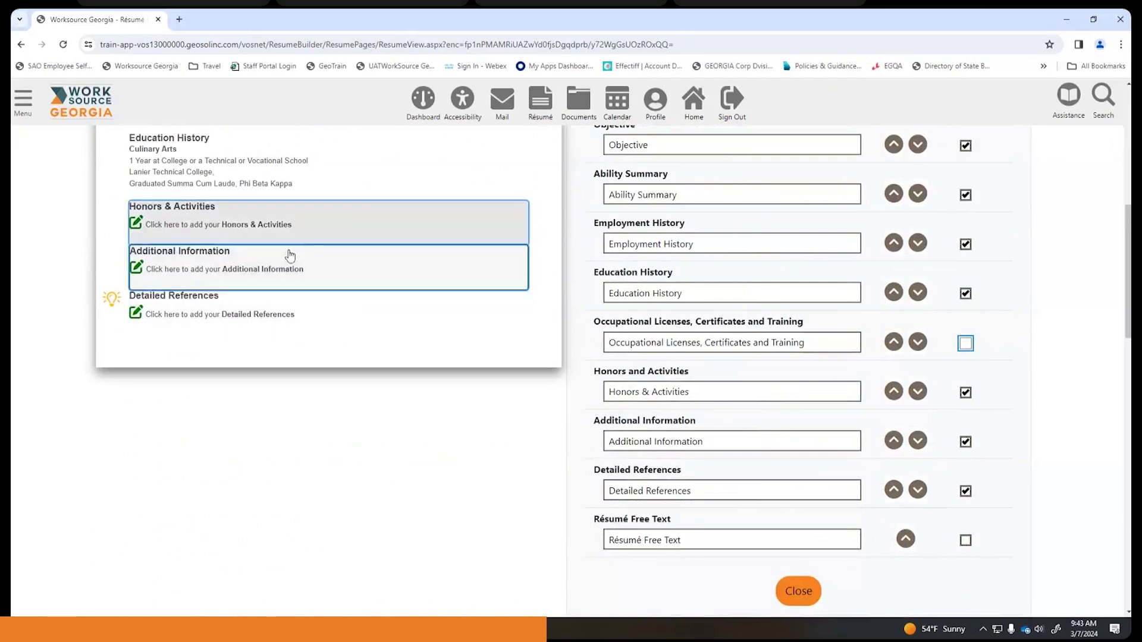
click(966, 395)
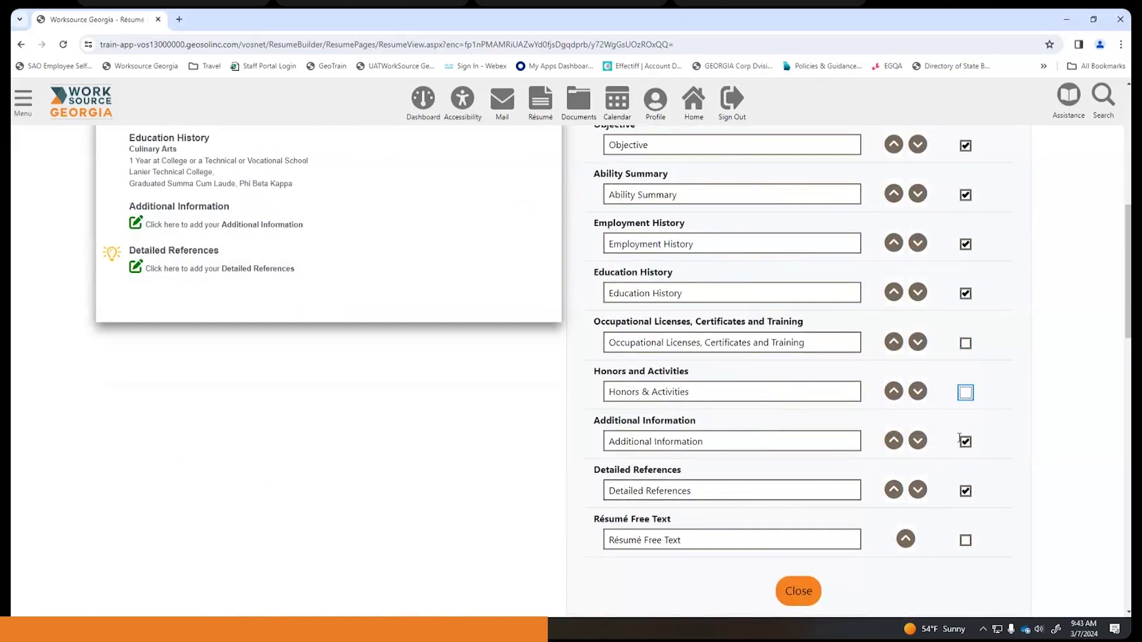
click(966, 491)
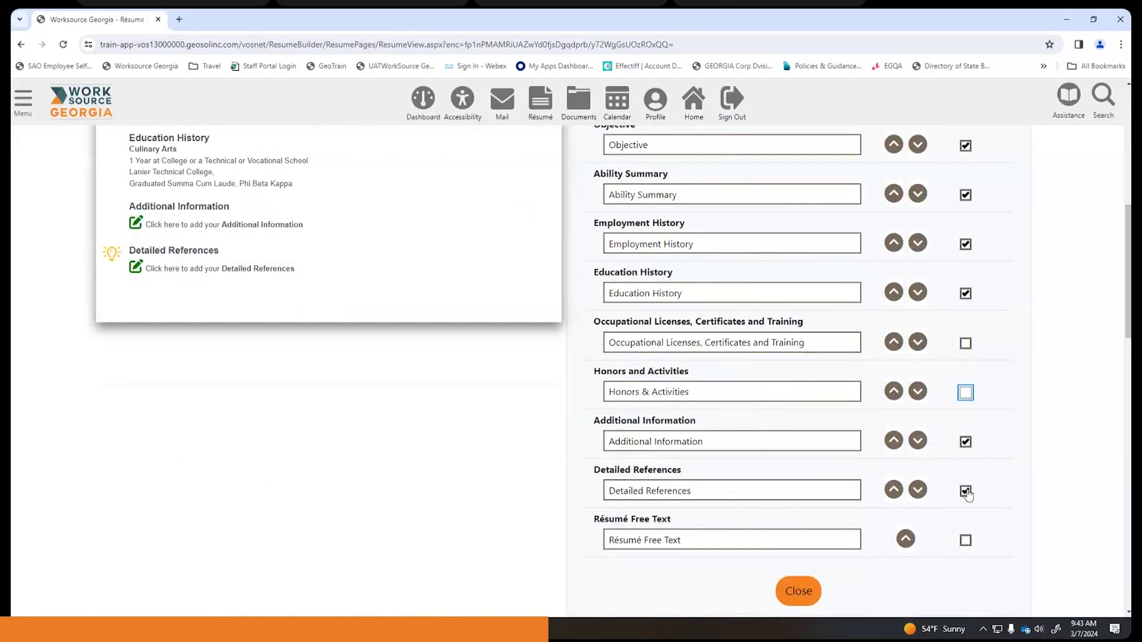
click(965, 443)
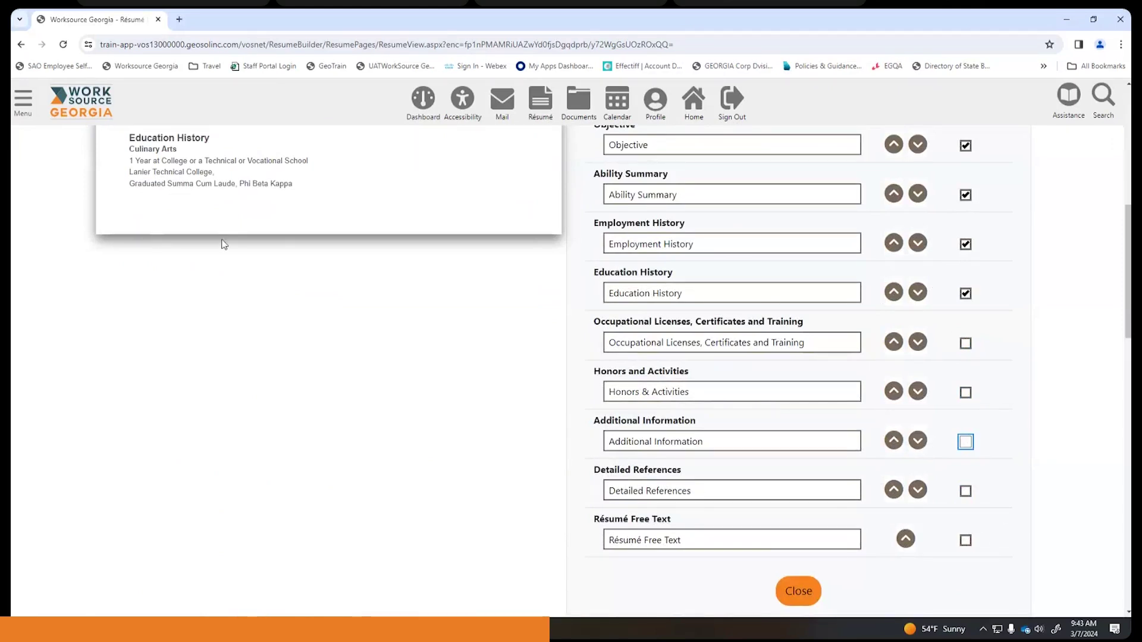
scroll(286, 246, up, 4)
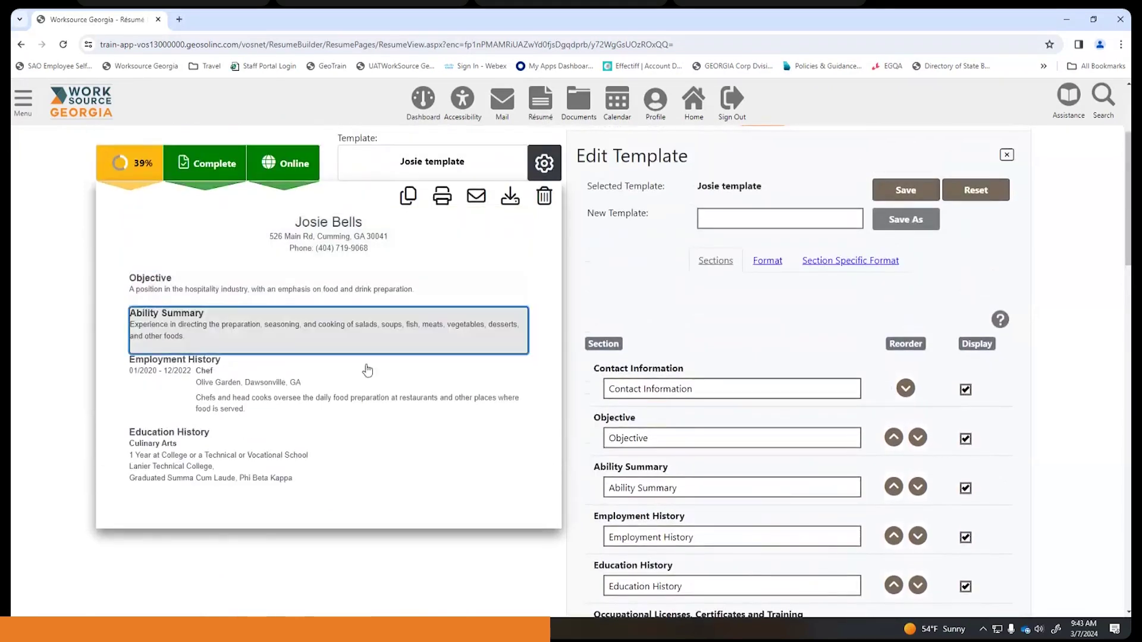
scroll(369, 362, down, 1)
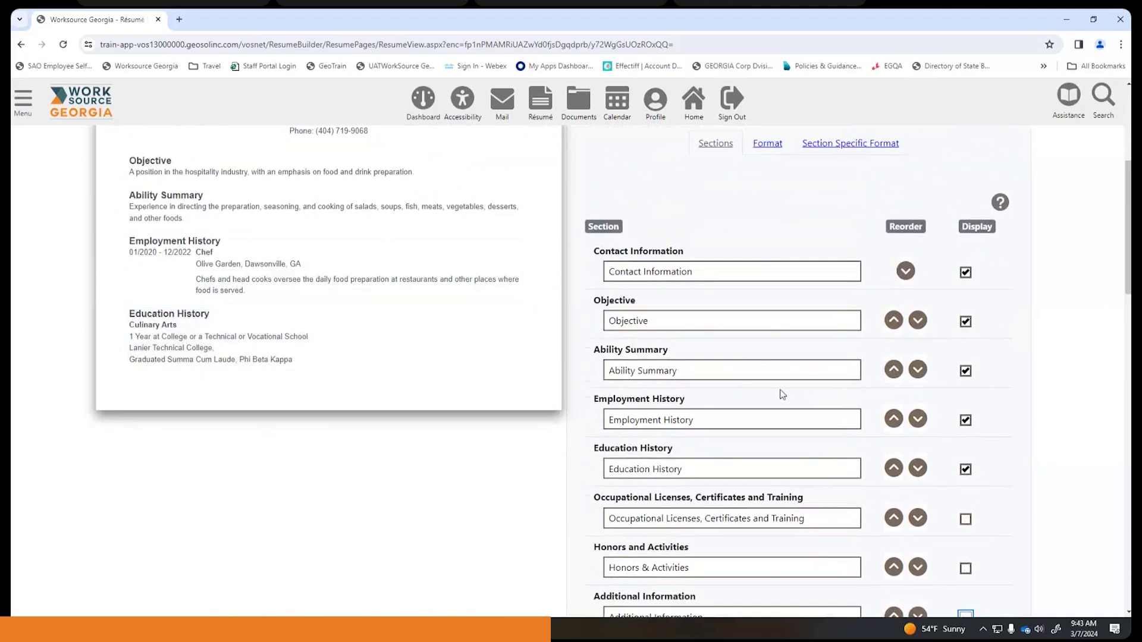
scroll(370, 324, up, 2)
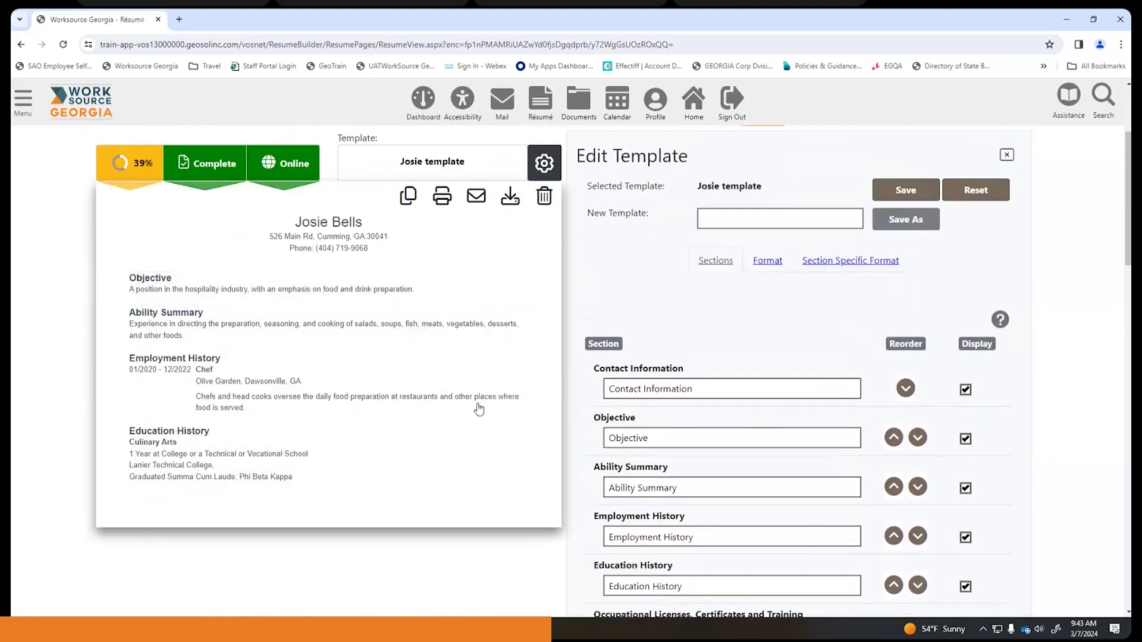
scroll(854, 395, down, 1)
scroll(854, 394, up, 3)
scroll(853, 395, down, 1)
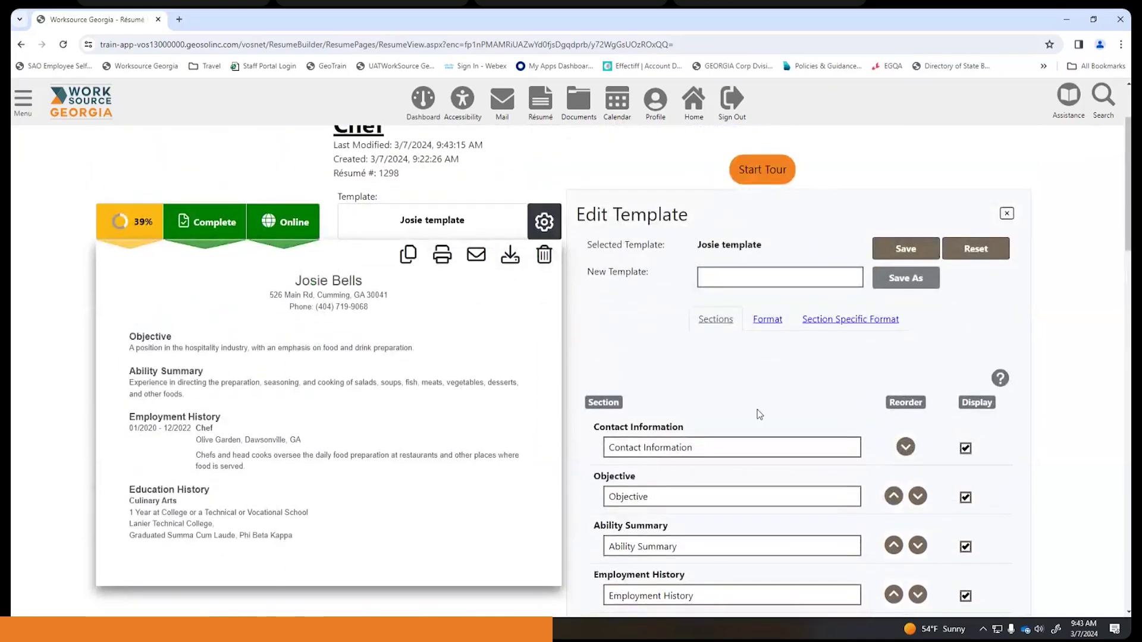
scroll(758, 413, down, 2)
scroll(759, 414, down, 6)
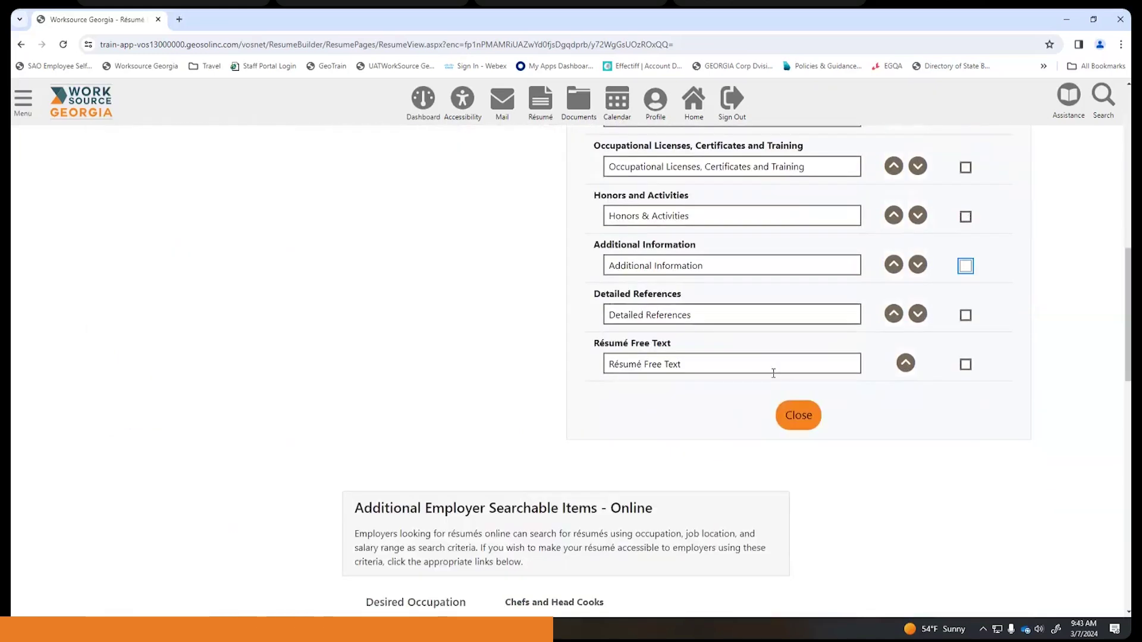
scroll(773, 373, up, 4)
scroll(773, 375, up, 1)
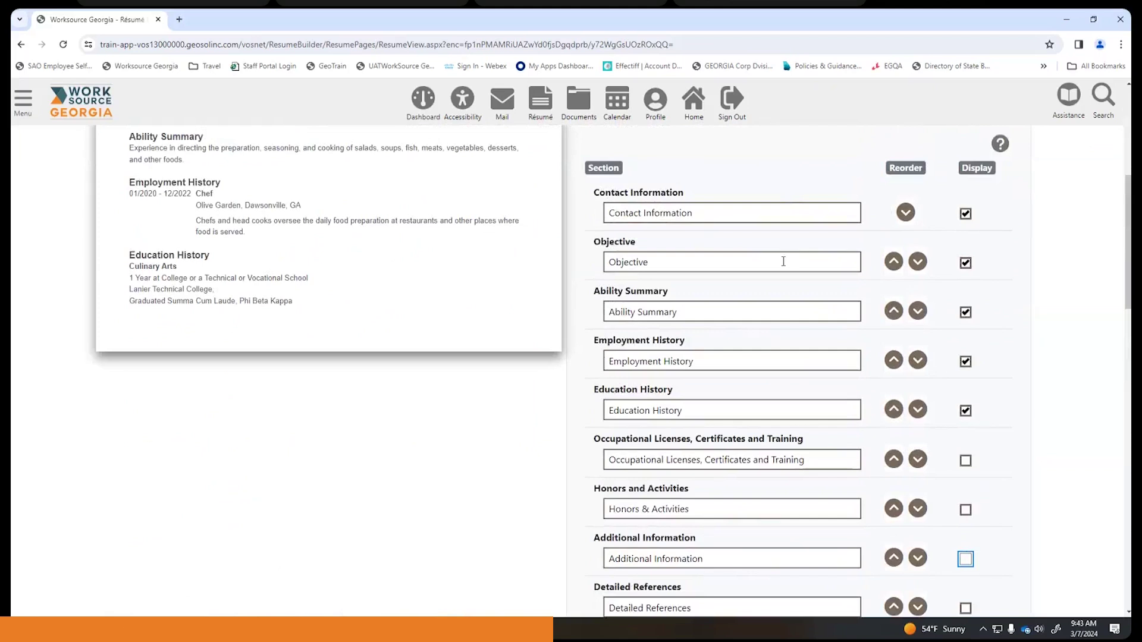
scroll(806, 476, down, 4)
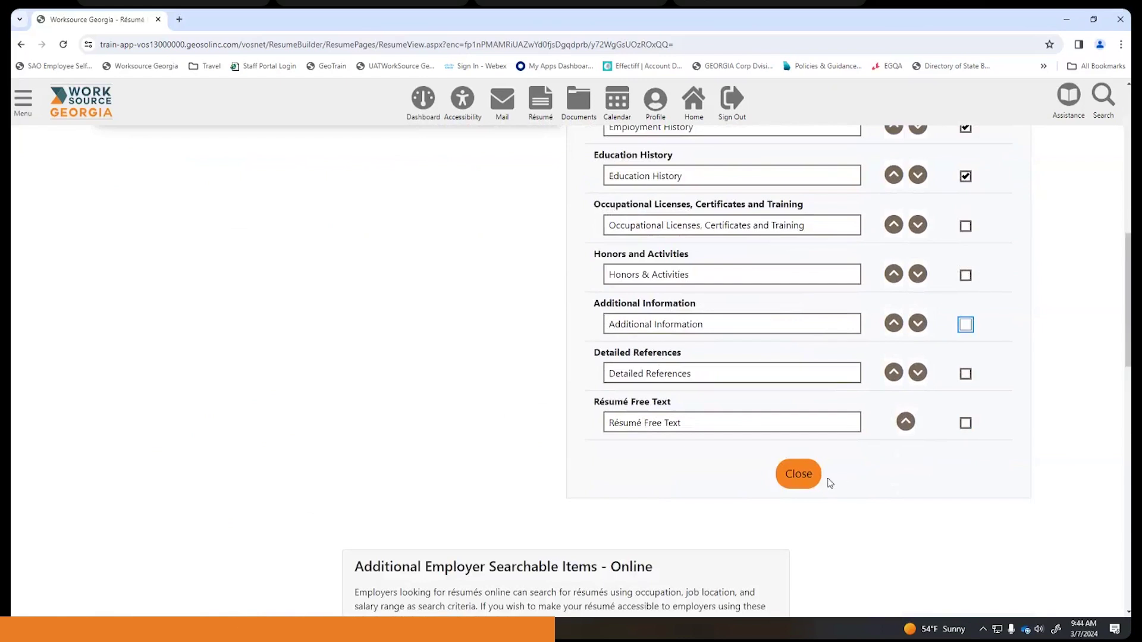
- Close the template editor, confirm saving the changes, and review the résumé ending at Education History
click(799, 474)
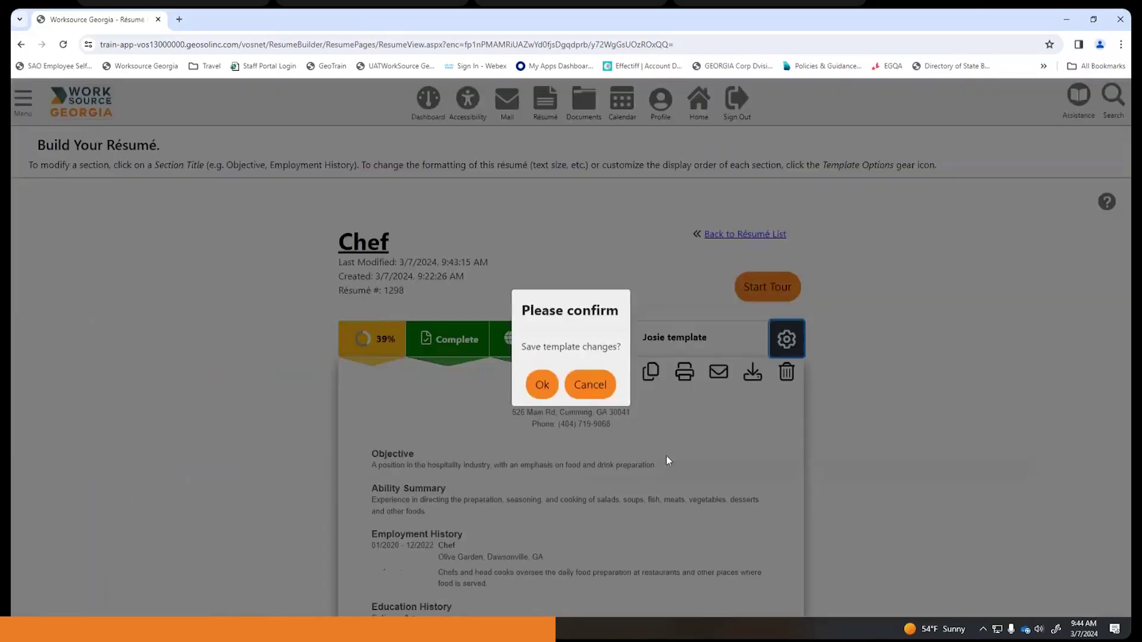
click(541, 385)
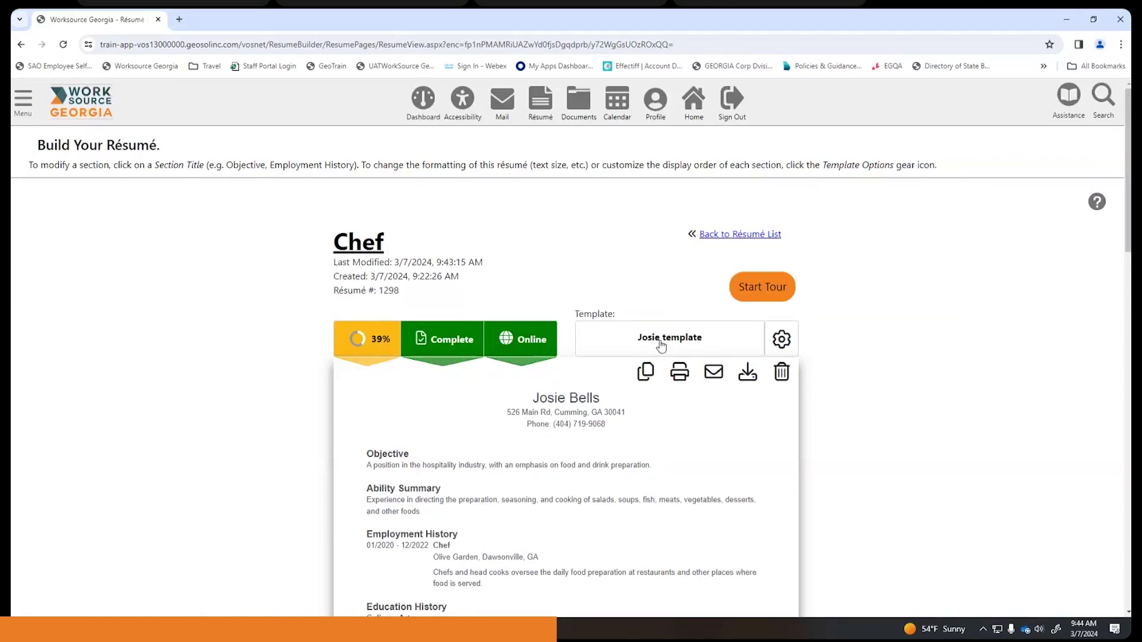
scroll(988, 295, down, 5)
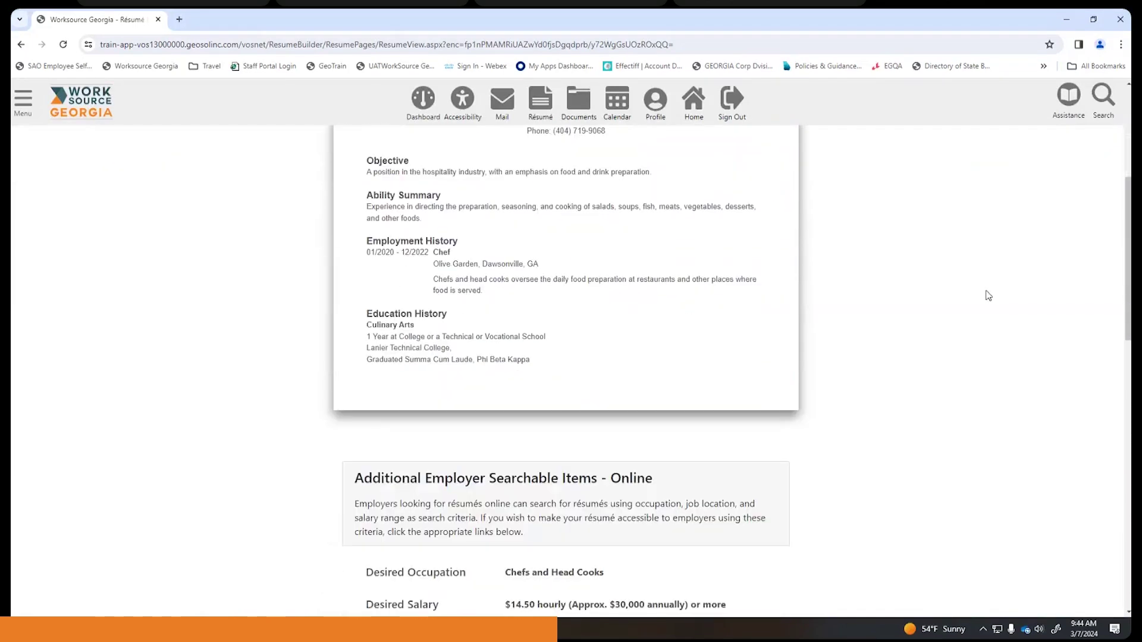
scroll(988, 296, down, 4)
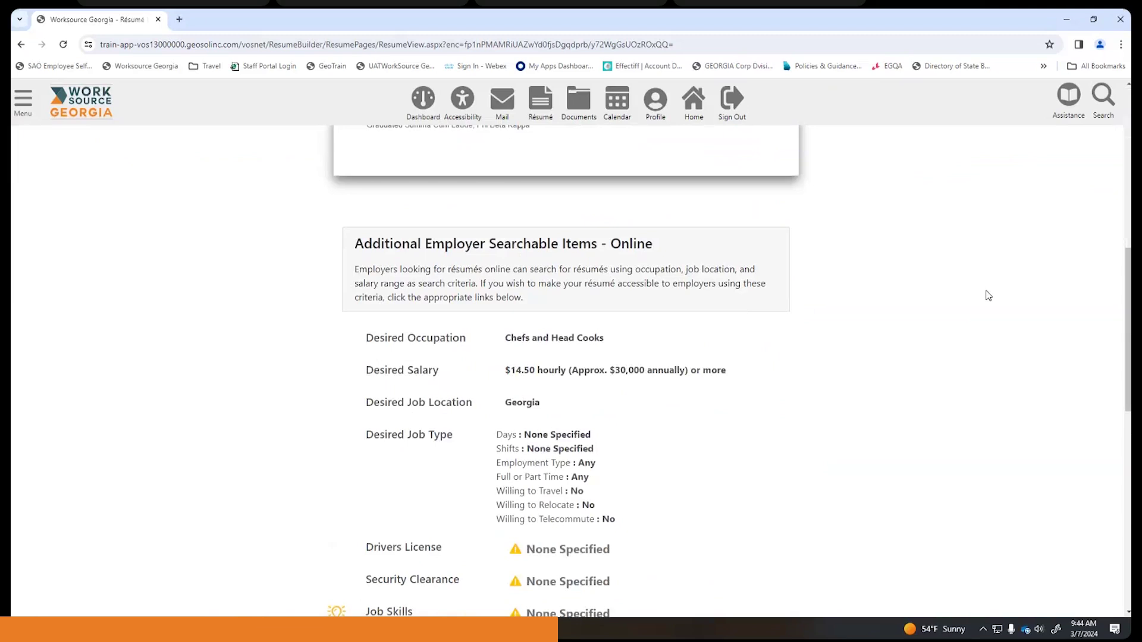
scroll(988, 295, down, 2)
scroll(988, 296, up, 11)
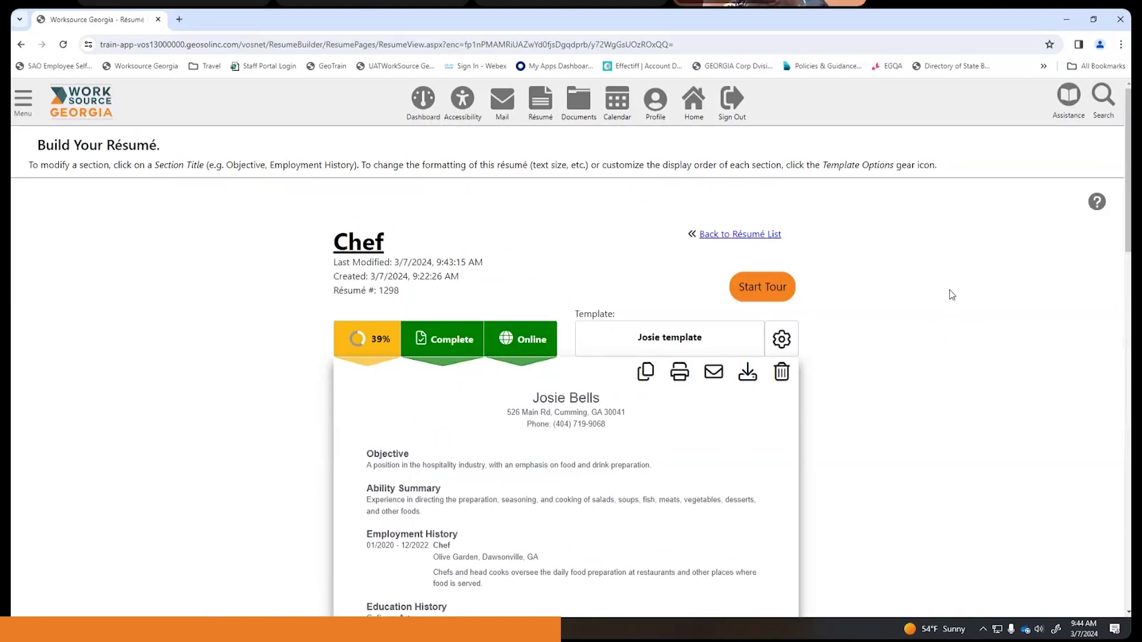
scroll(954, 292, down, 1)
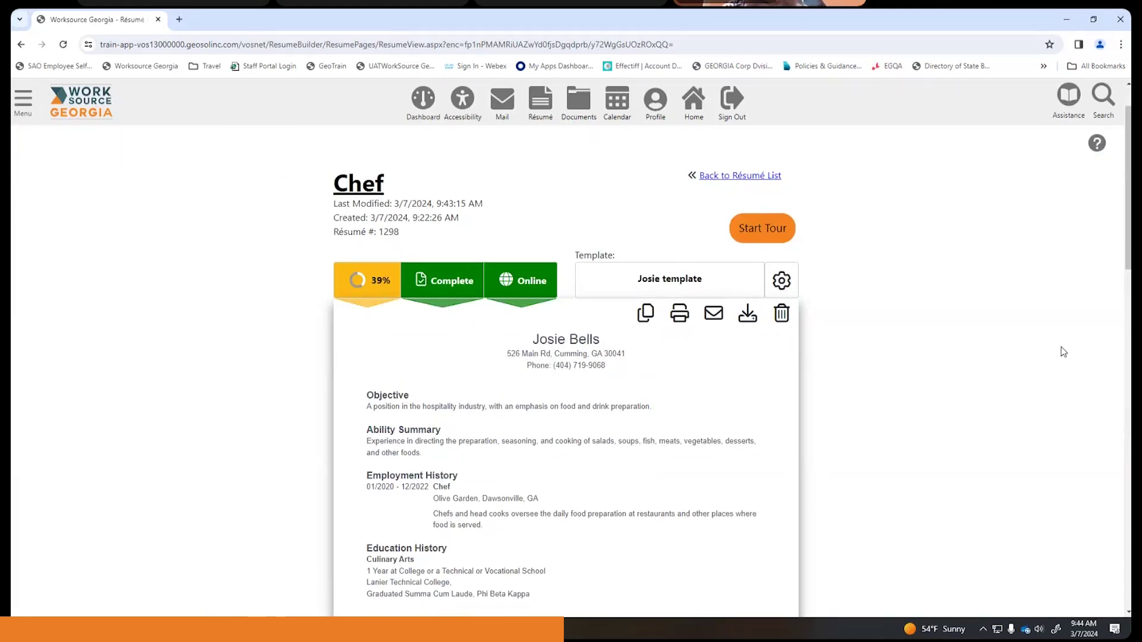
scroll(895, 287, down, 2)
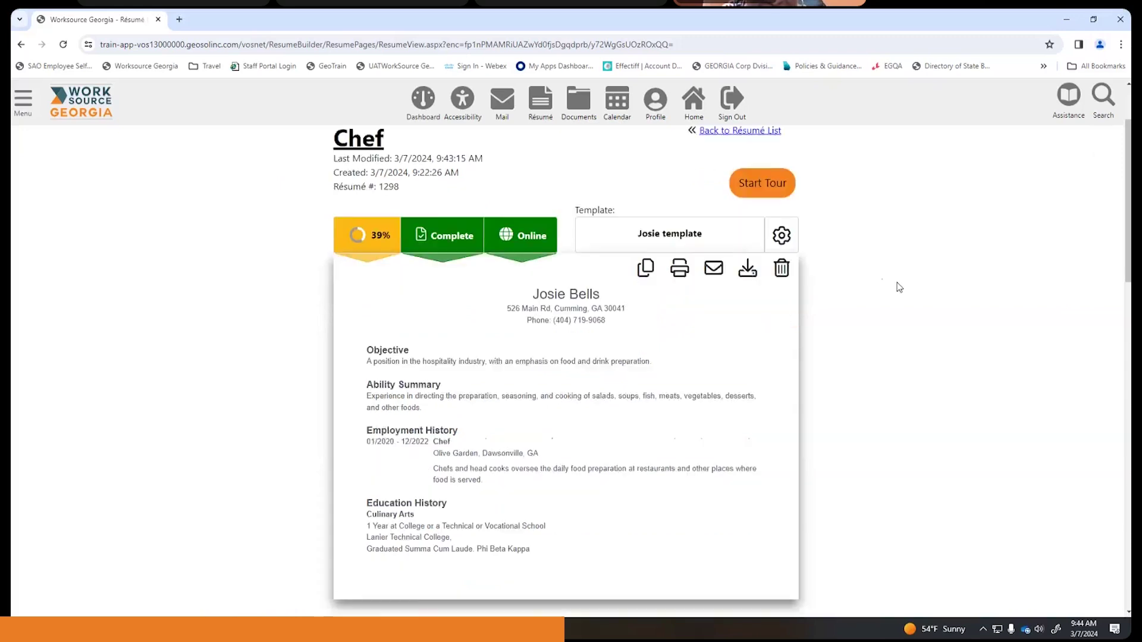
scroll(895, 288, down, 3)
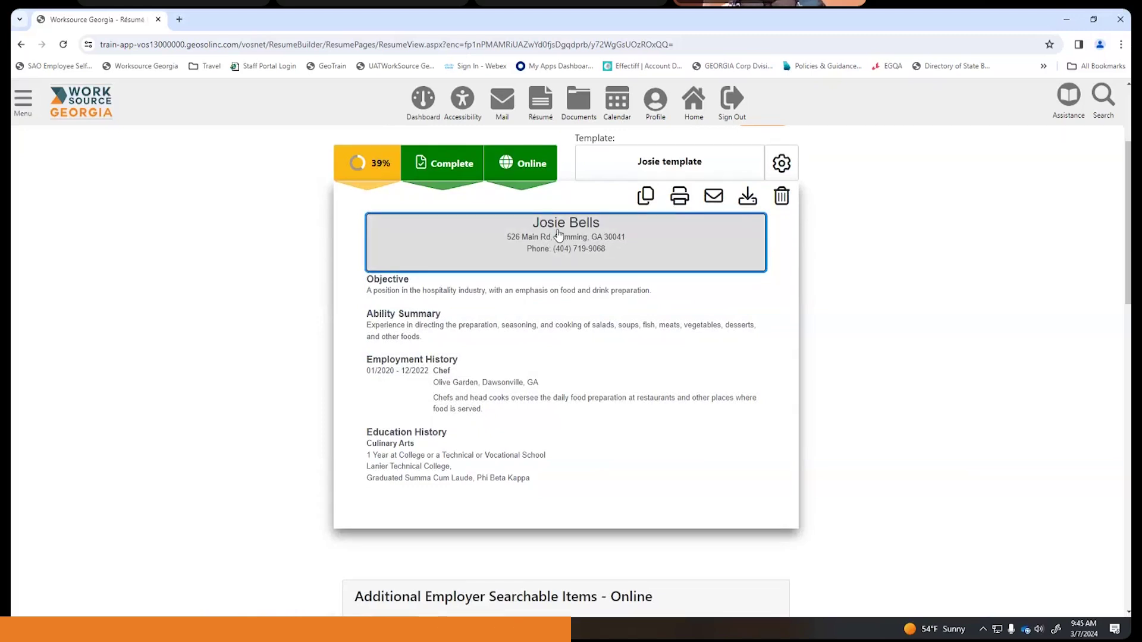
- In the contact header, uncheck Residential Address, choose City and State only, and save
click(563, 237)
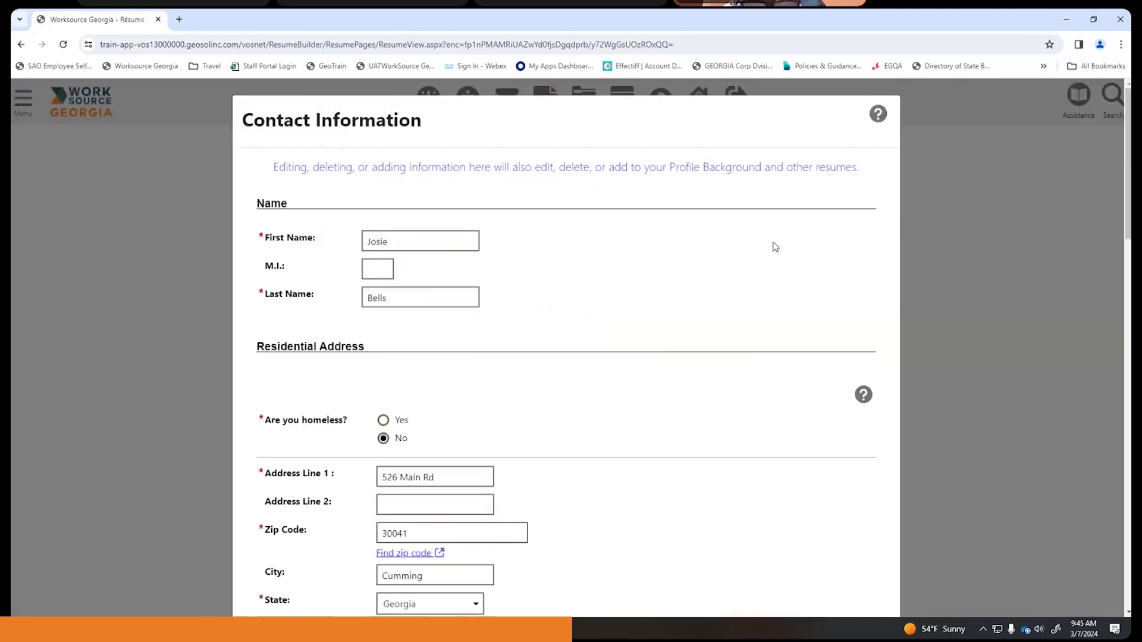
scroll(765, 246, down, 6)
scroll(753, 242, up, 6)
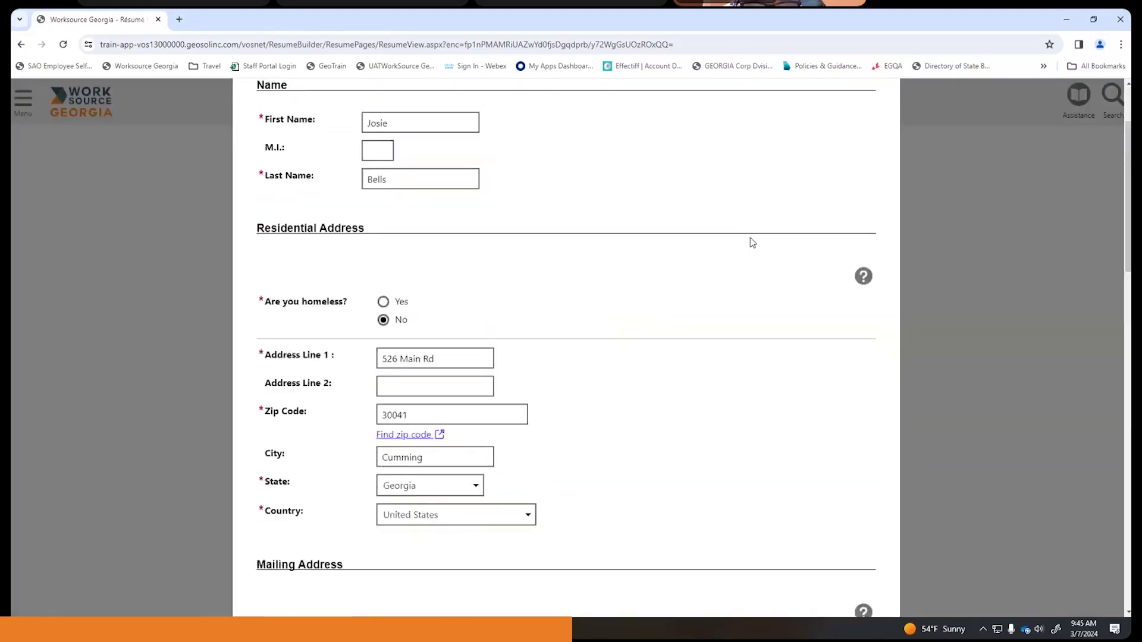
scroll(752, 242, down, 4)
scroll(752, 239, down, 10)
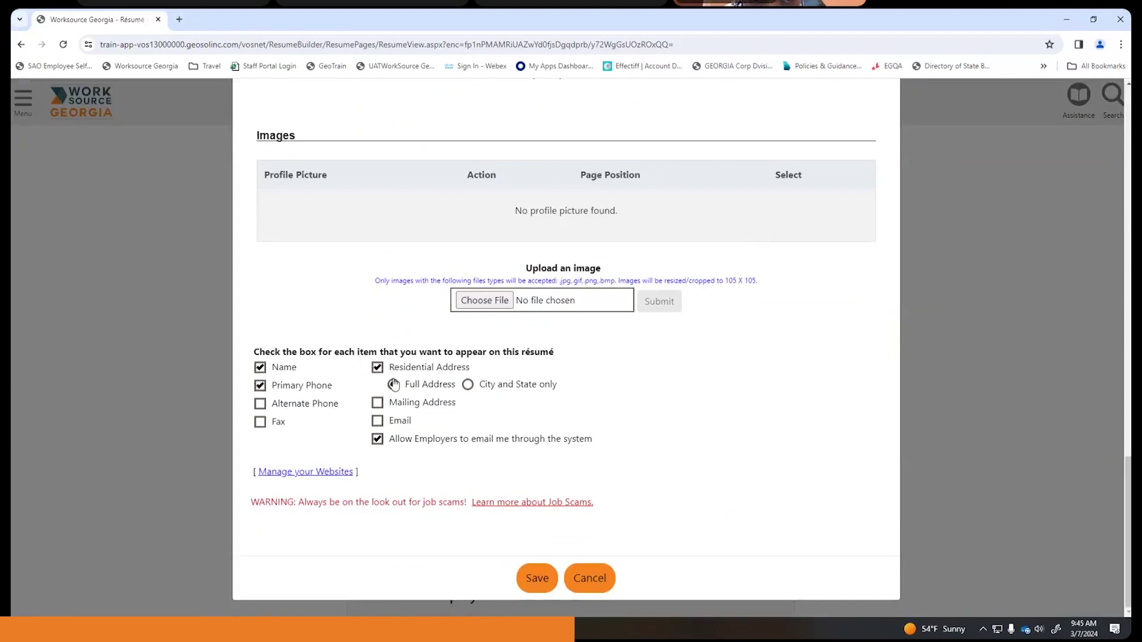
click(378, 367)
click(396, 387)
click(470, 388)
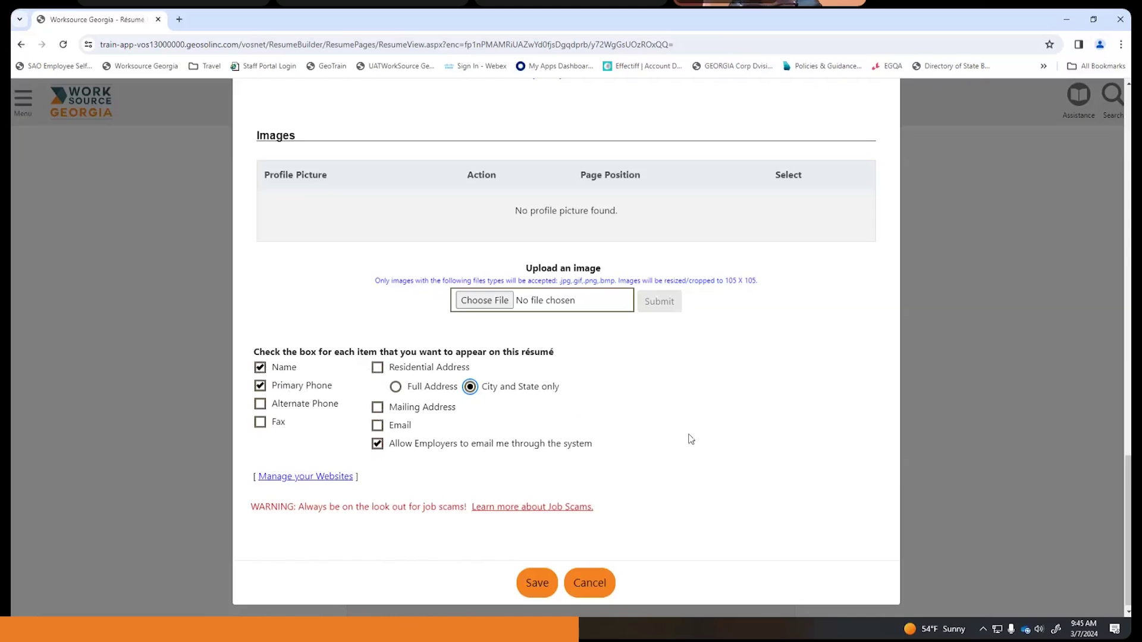
scroll(691, 434, down, 1)
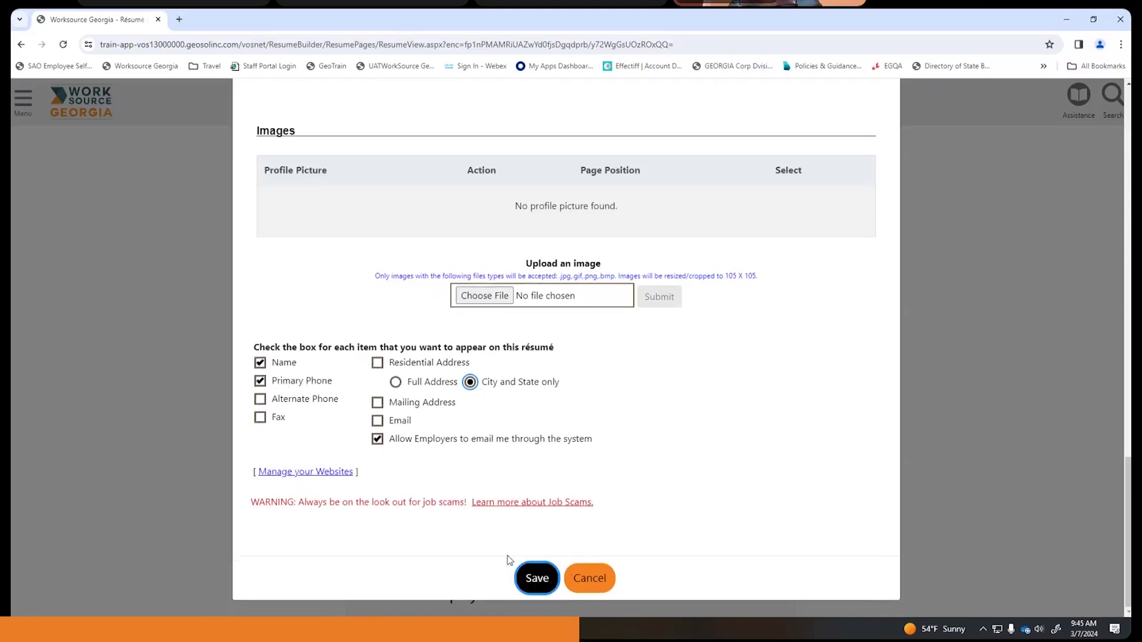
click(540, 578)
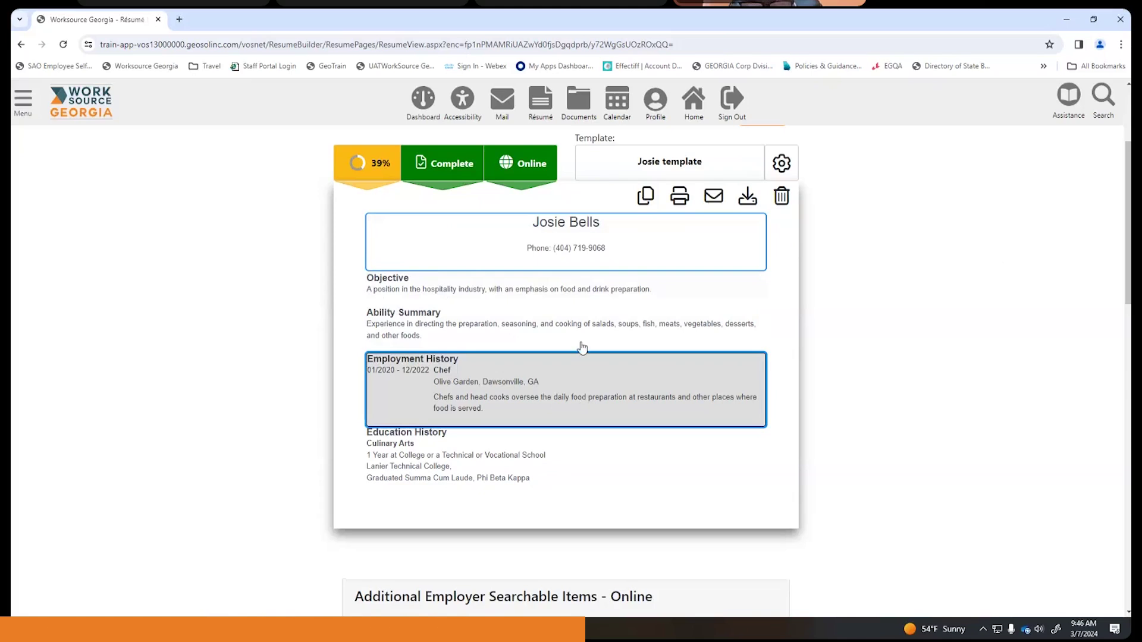
- Uncheck Name and Primary Phone in the résumé's Contact Information and save the changes
click(595, 248)
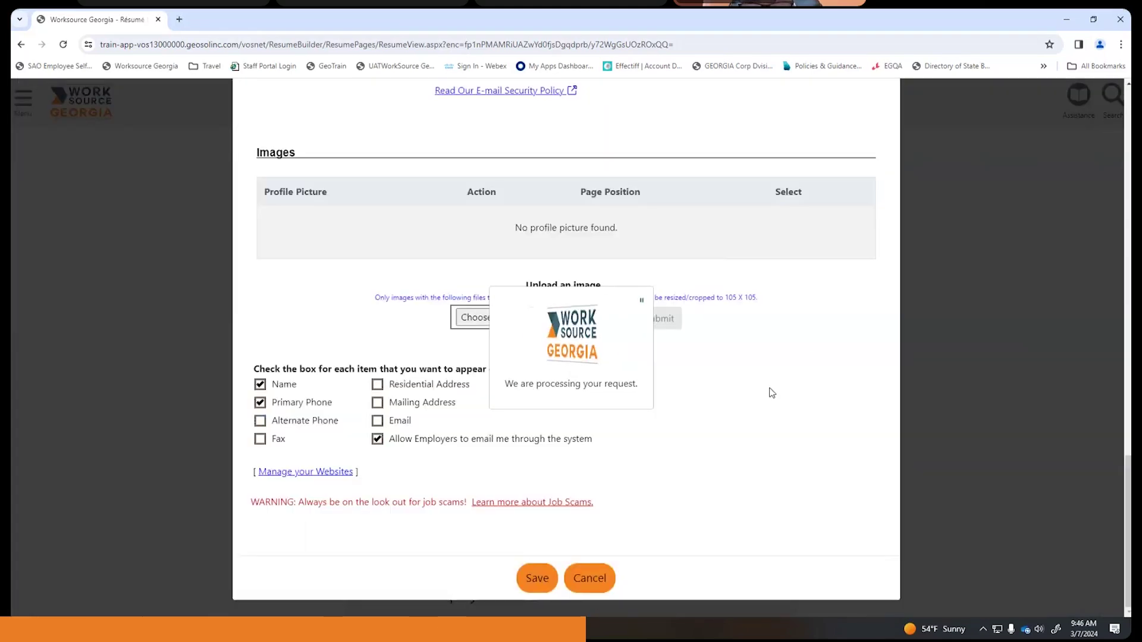
scroll(462, 403, down, 9)
scroll(461, 402, down, 12)
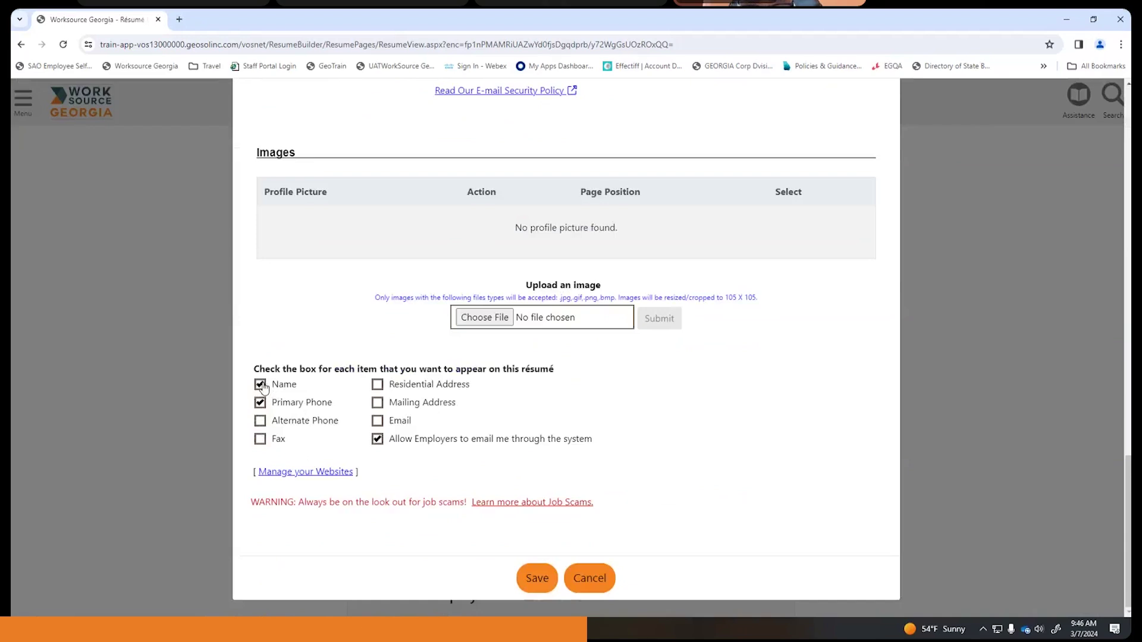
double_click(263, 387)
click(259, 403)
click(260, 384)
click(545, 582)
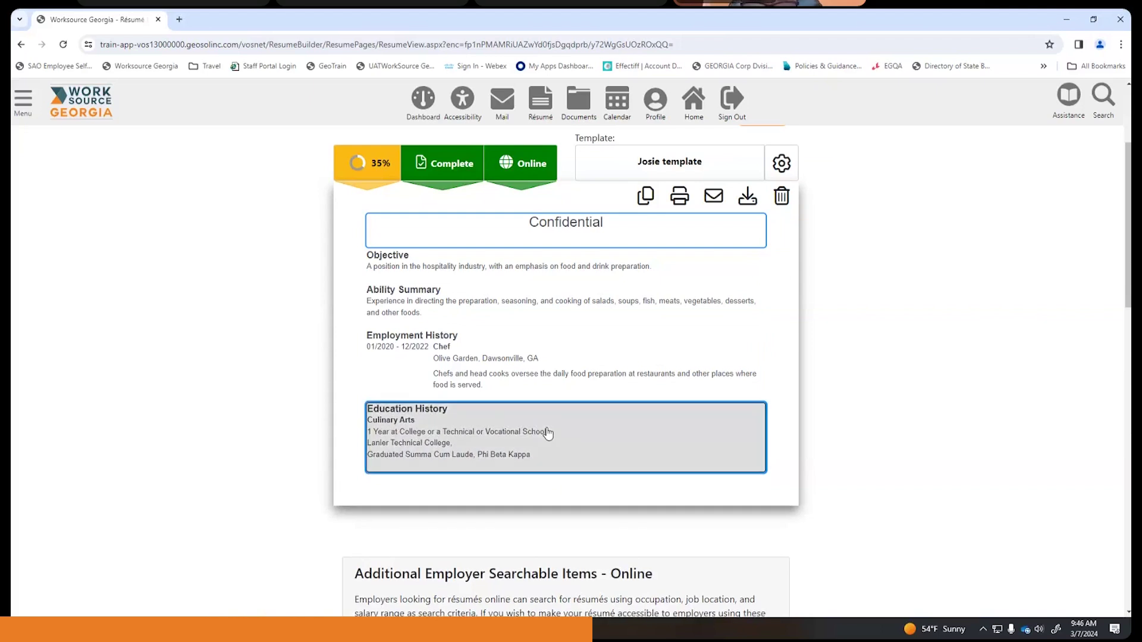
scroll(719, 370, up, 3)
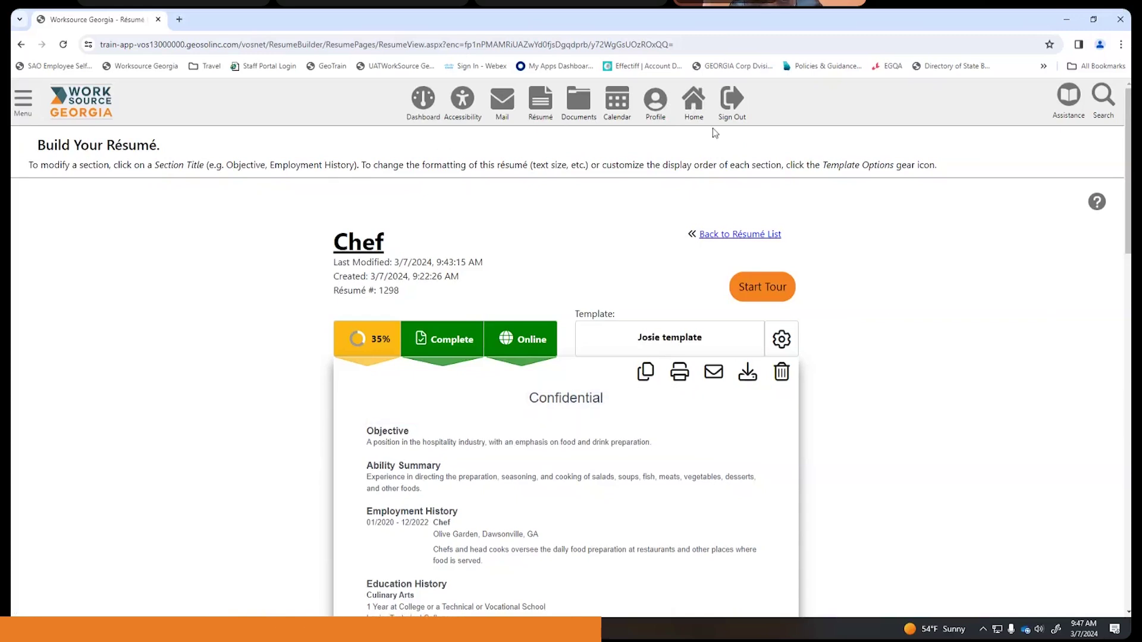
- Return to the site home page through Home Page Options and sign out of the account
click(698, 107)
click(548, 393)
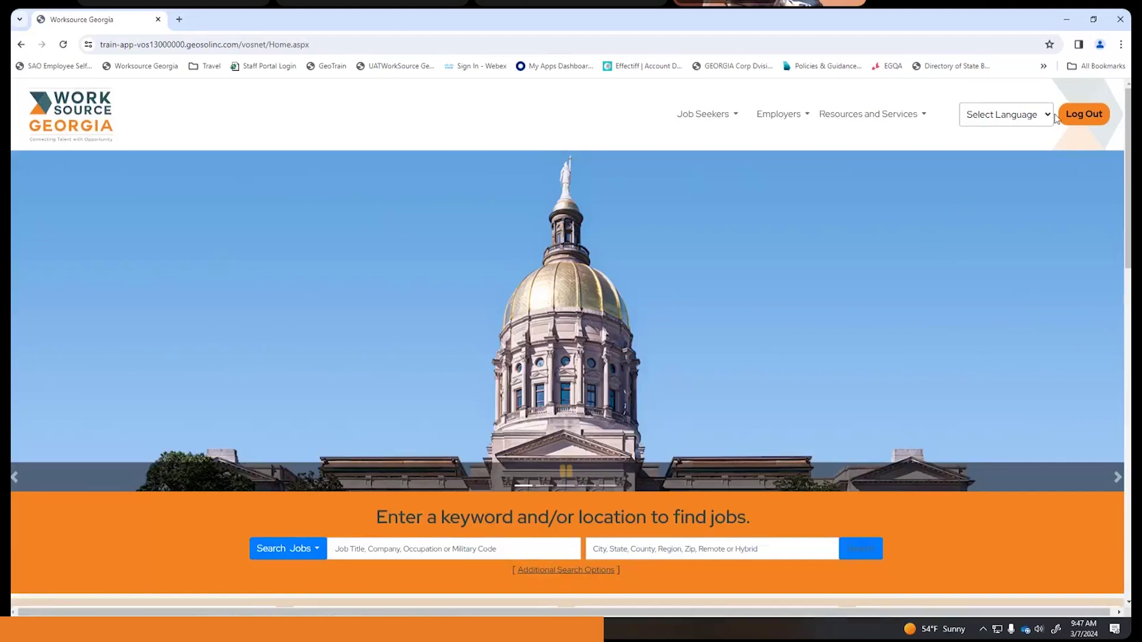
click(1082, 114)
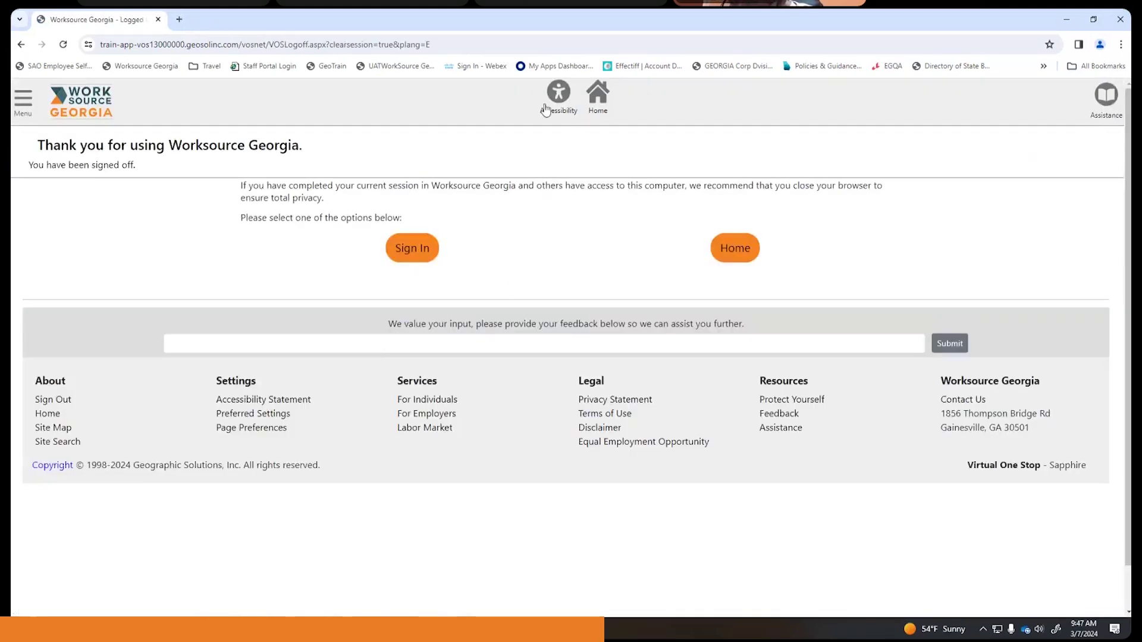
- From the public home page, open Sign In / Register and bring up the account registration options
click(597, 96)
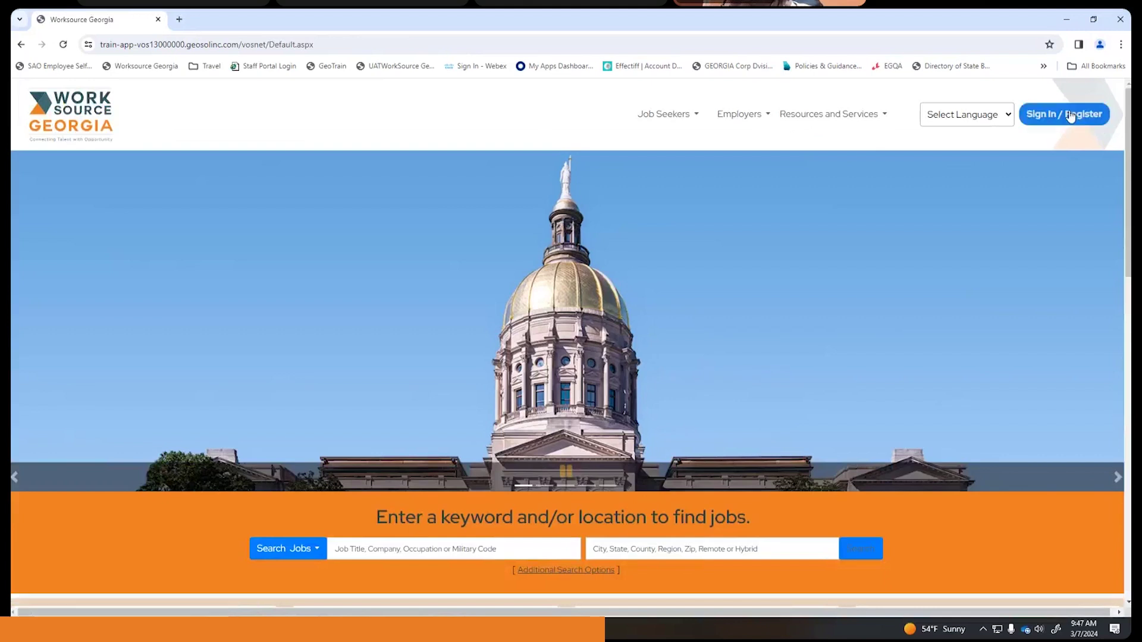
click(1069, 116)
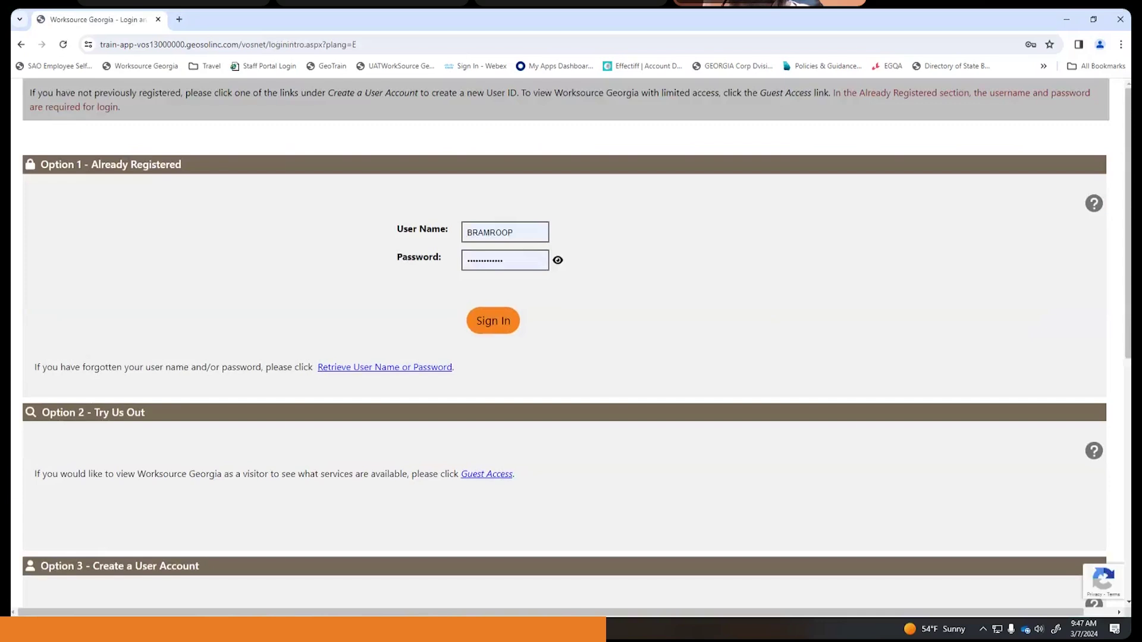
scroll(576, 392, down, 2)
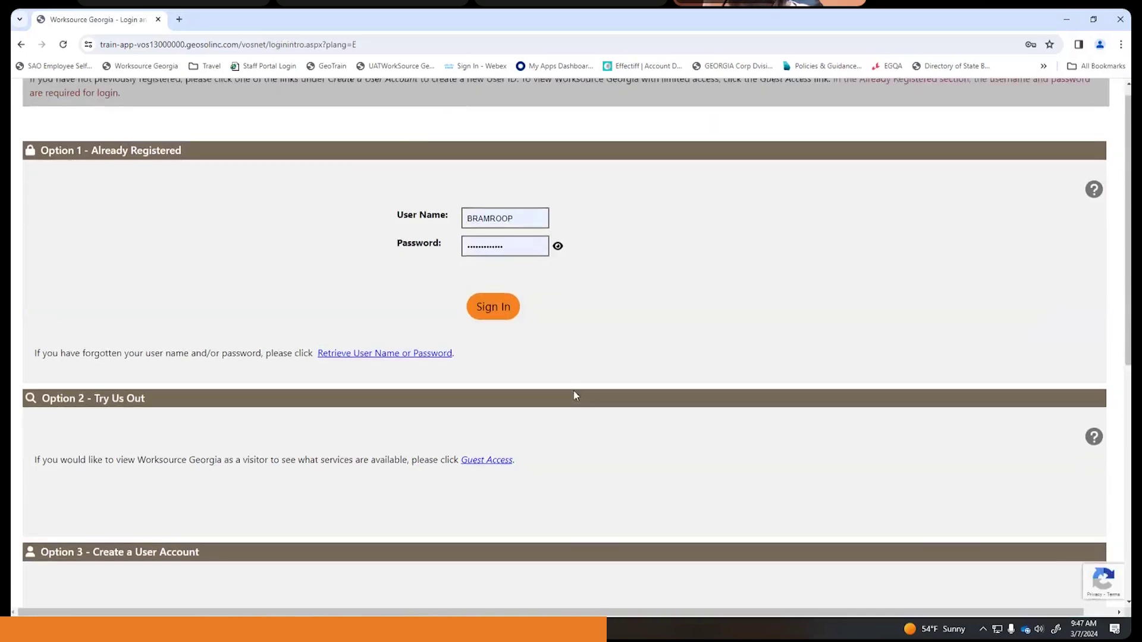
scroll(576, 381, up, 2)
scroll(579, 381, down, 1)
scroll(579, 380, up, 2)
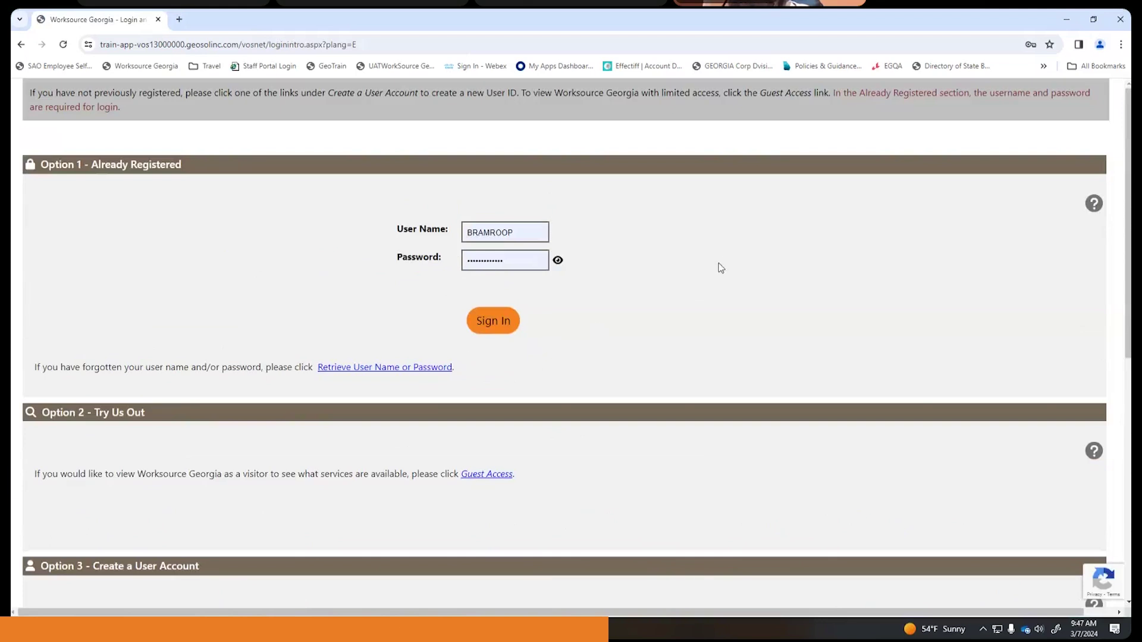
scroll(720, 267, down, 6)
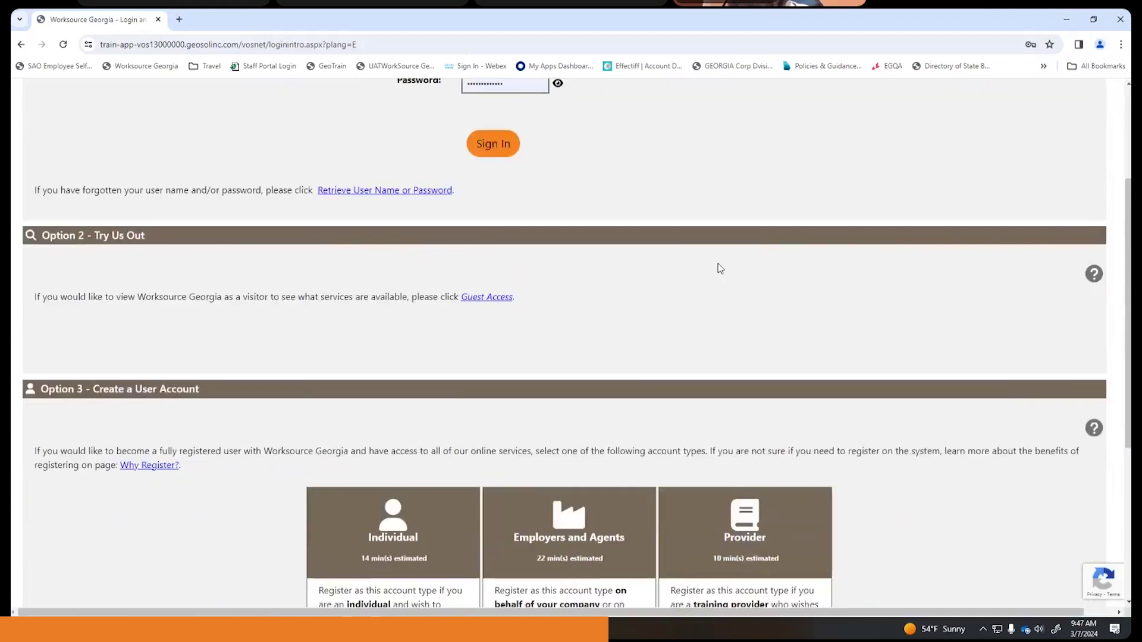
scroll(719, 263, down, 1)
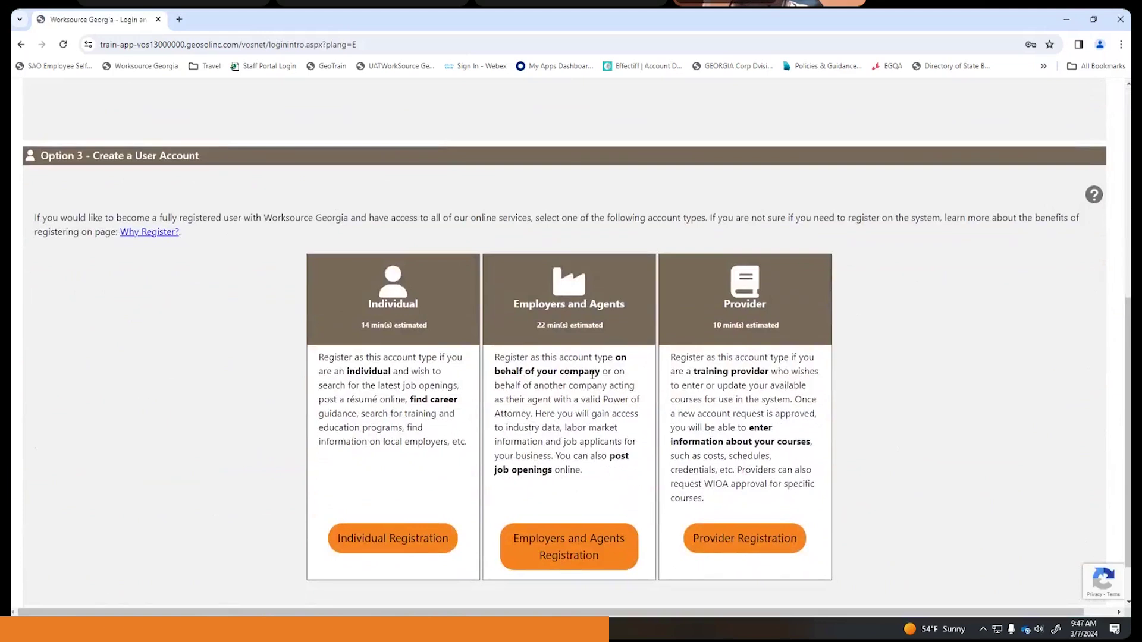
scroll(548, 419, down, 1)
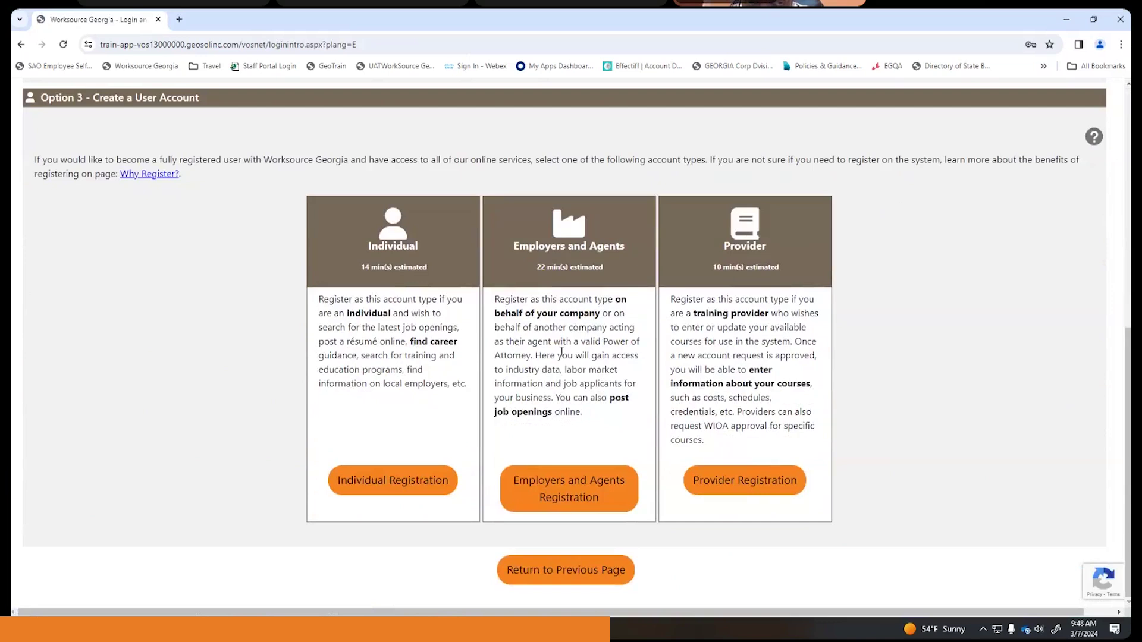
click(559, 476)
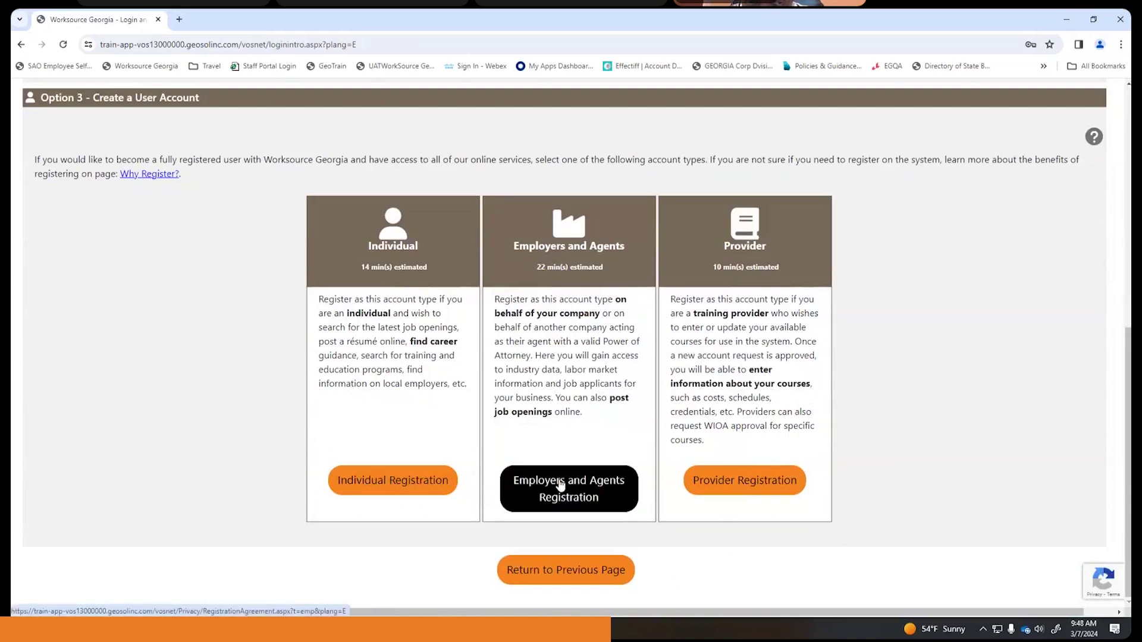
- Start Employers and Agents Registration, accept the agreement, and register as Direct Representative of your Organization
click(561, 485)
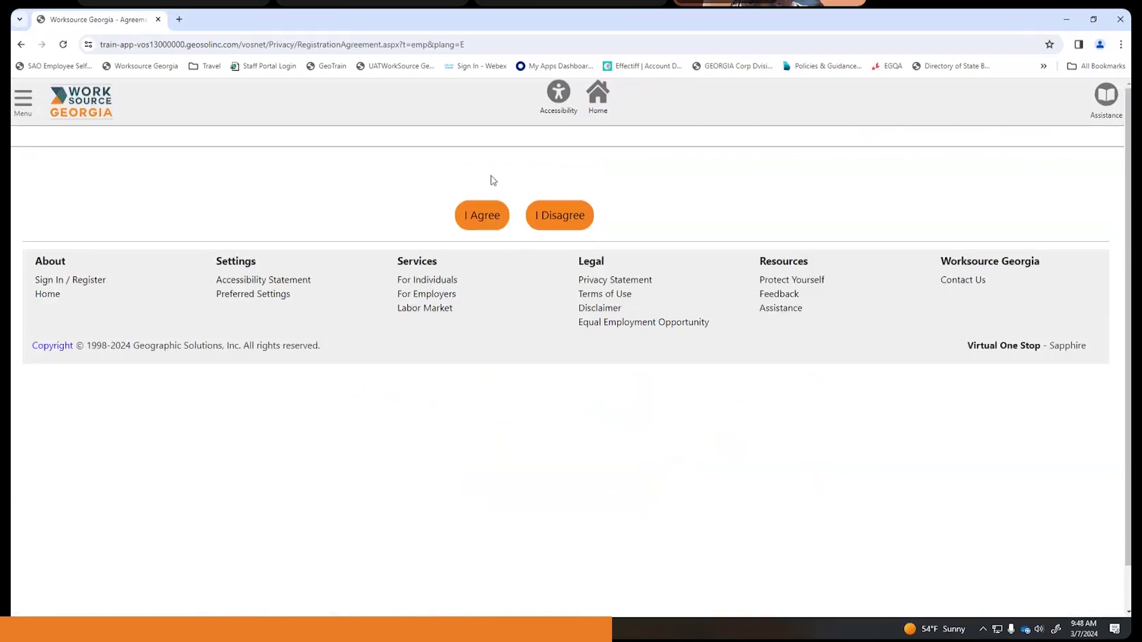
click(470, 215)
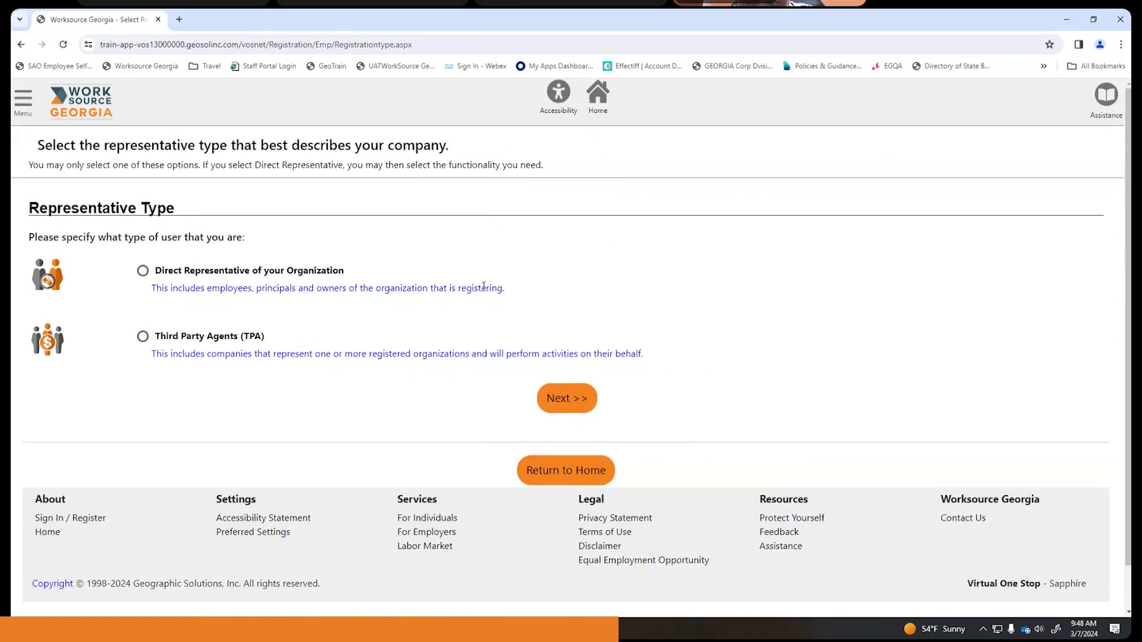
click(143, 272)
click(564, 408)
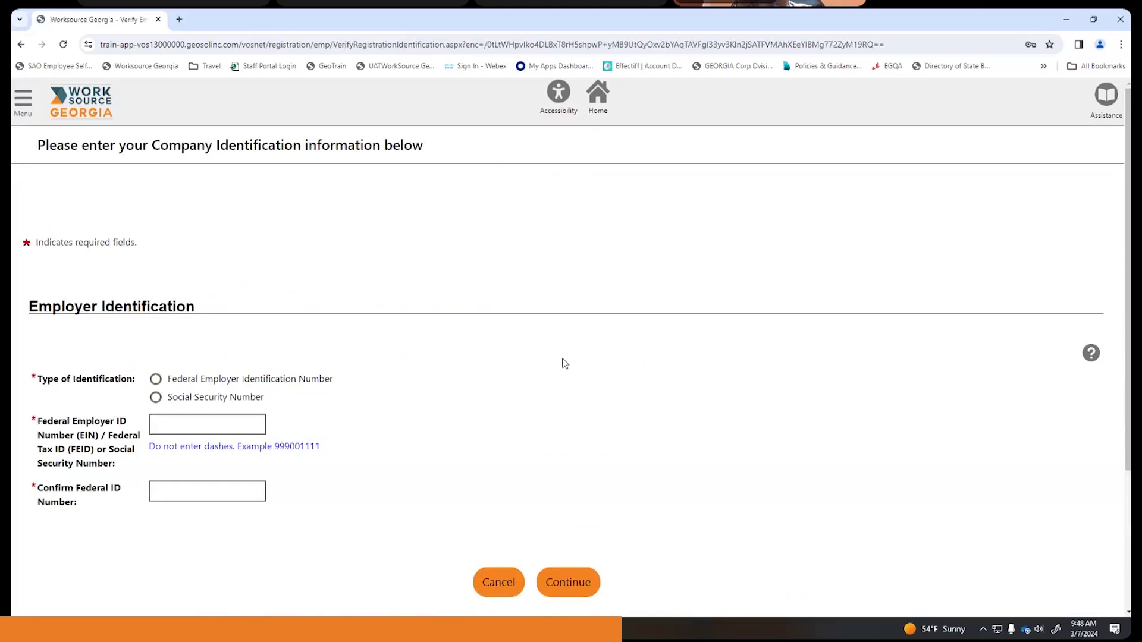
- Choose Federal Employer Identification Number, then enter and confirm the company's EIN
scroll(564, 363, down, 1)
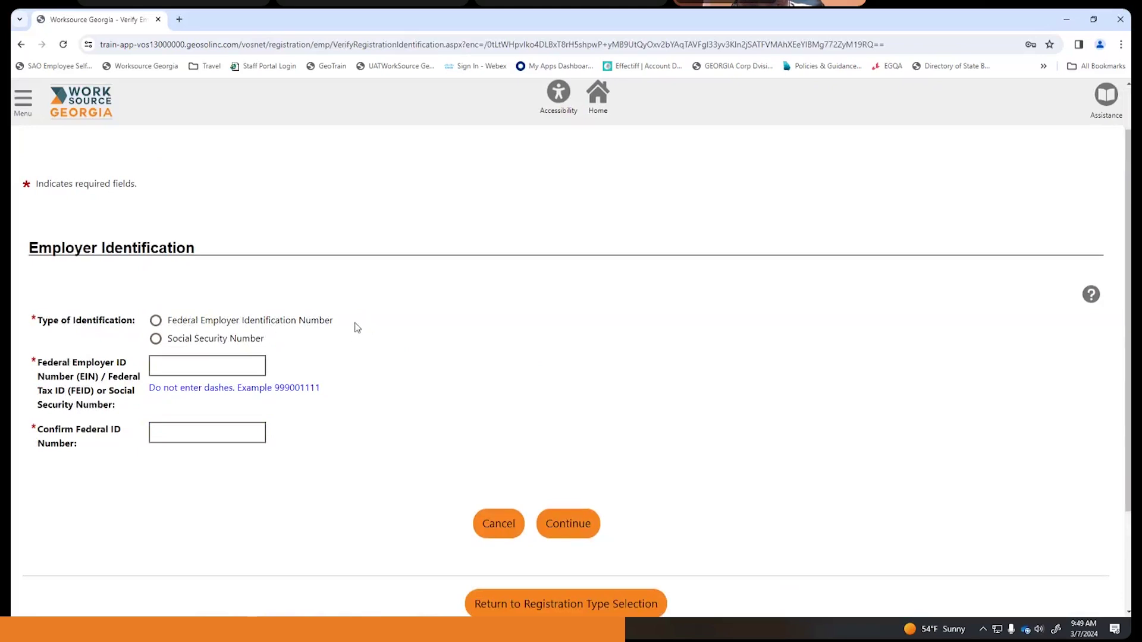
click(151, 321)
click(238, 367)
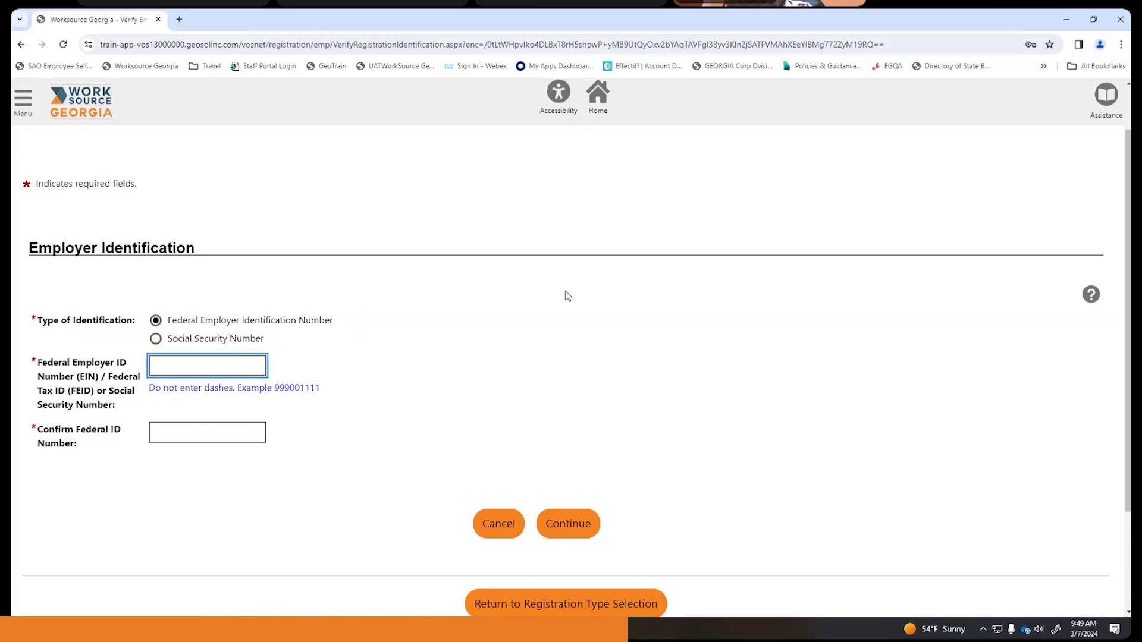
click(401, 326)
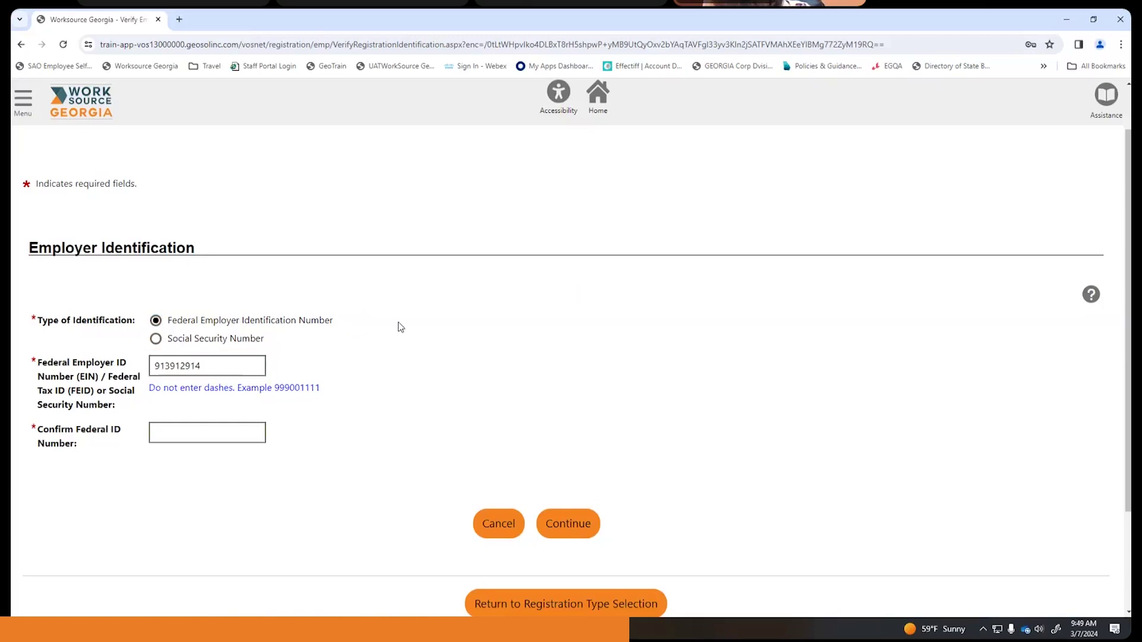
scroll(401, 327, down, 2)
click(222, 315)
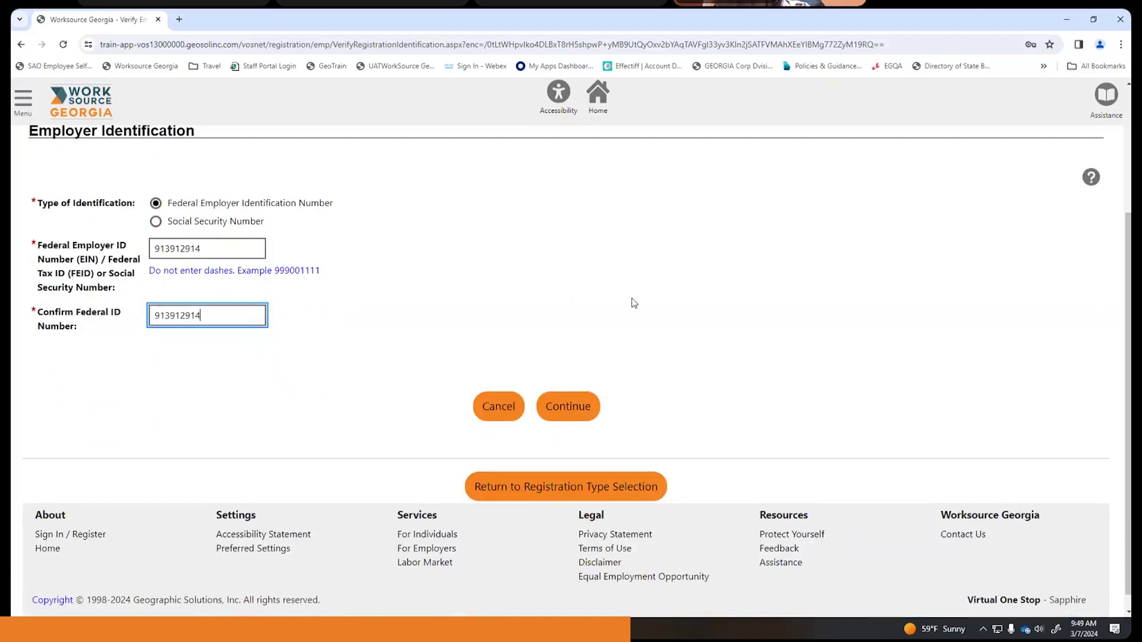
click(567, 411)
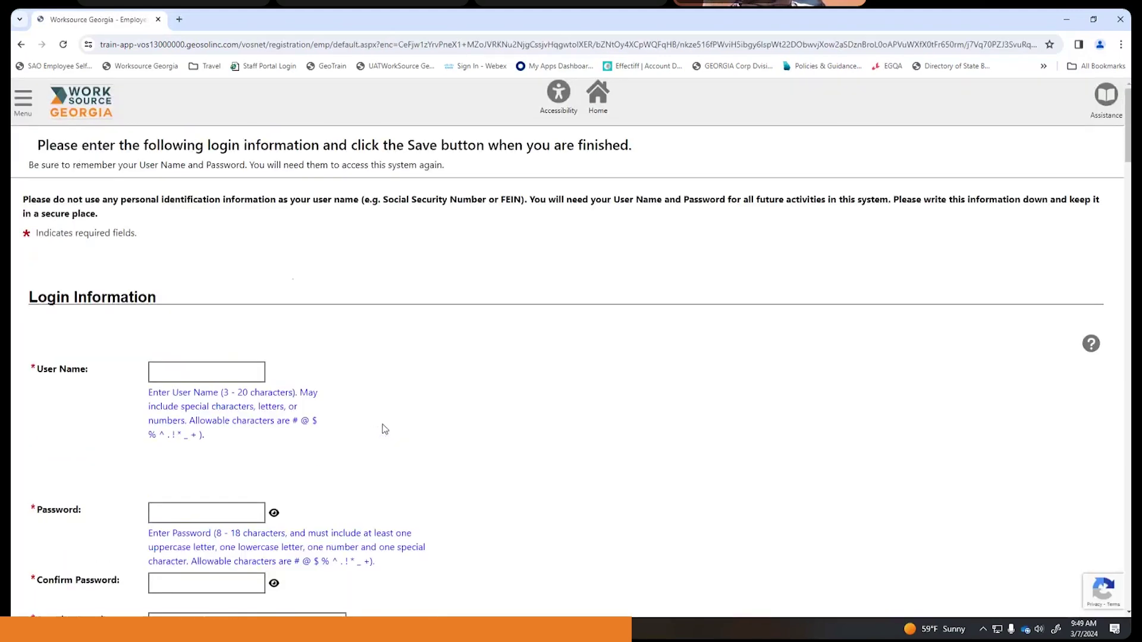
- Enter the login user name and set the account password, retyping it once
click(188, 311)
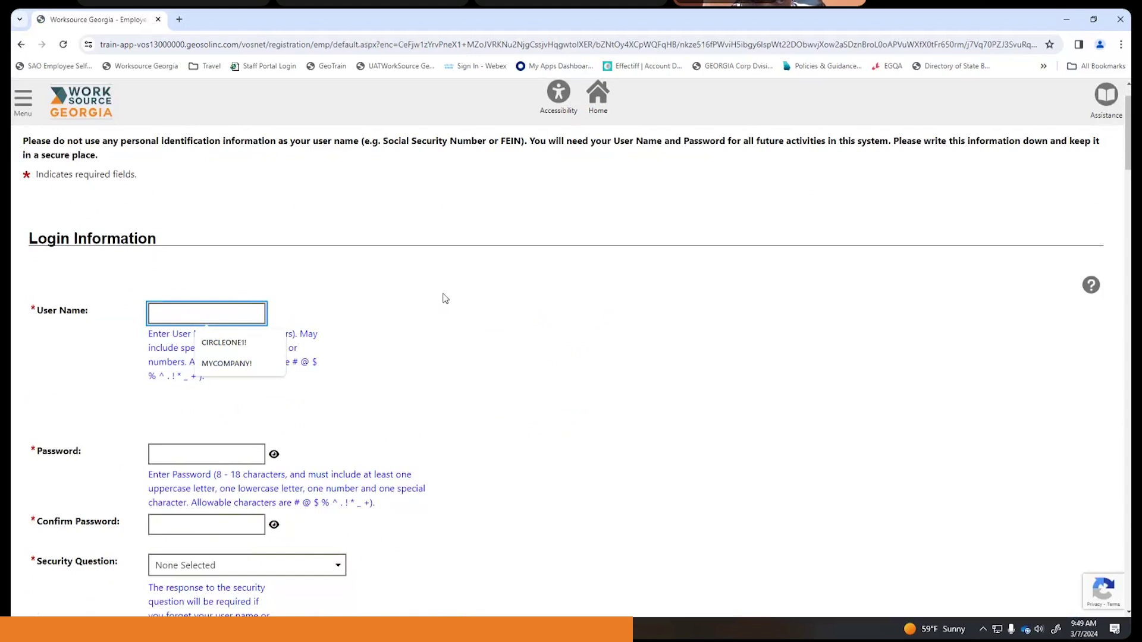
text(Brown)
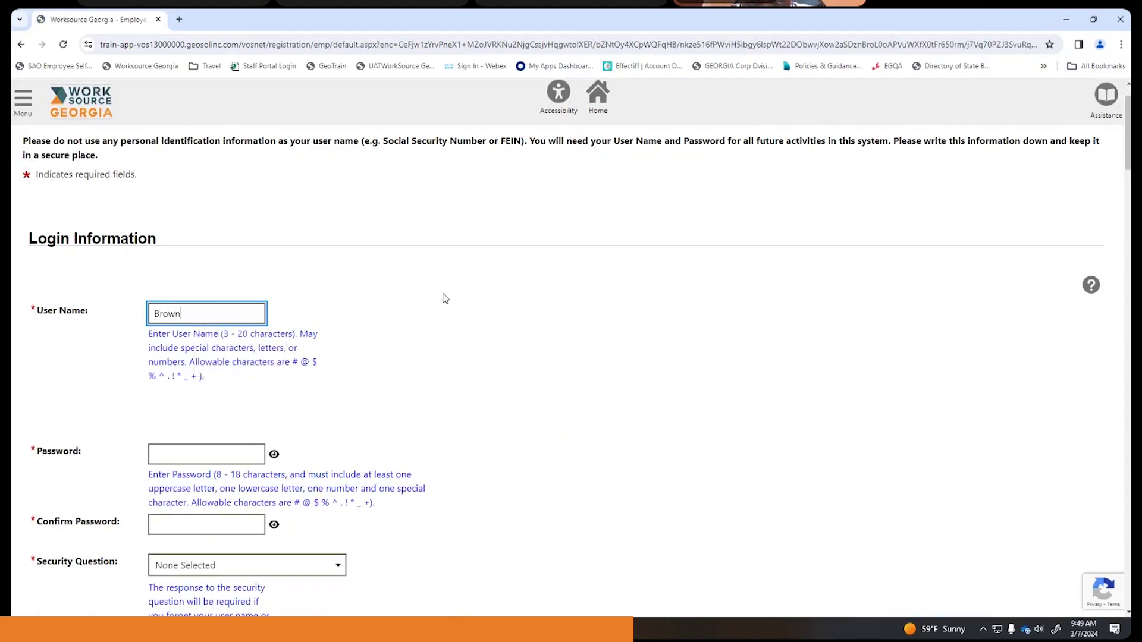
text(ie12)
scroll(443, 299, down, 2)
click(230, 341)
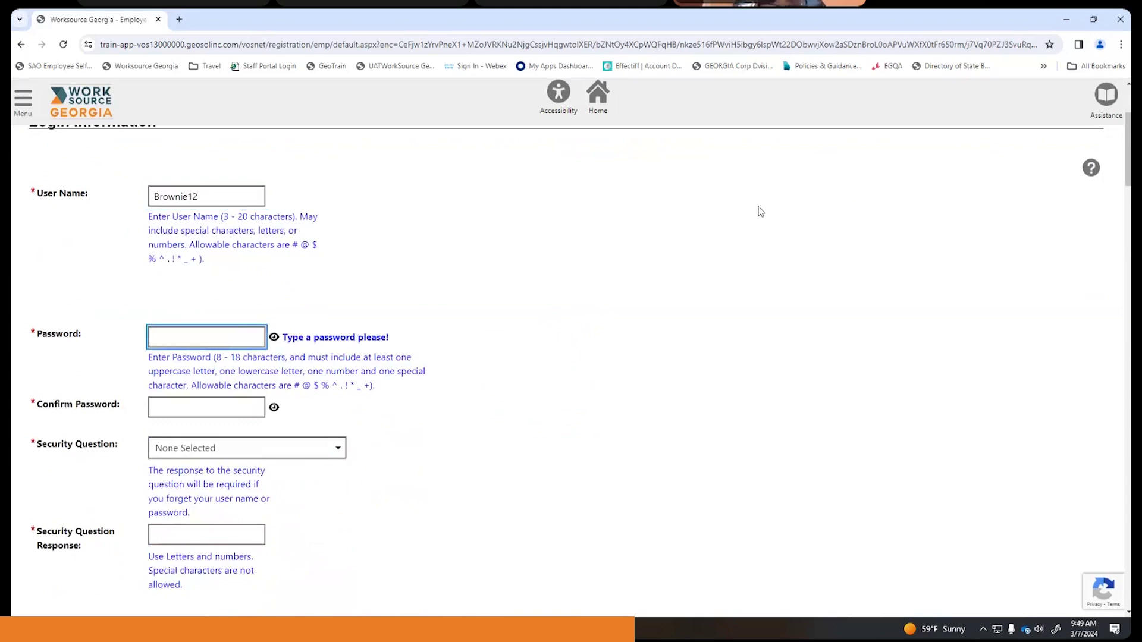
text(••••••)
key(ctrl+a)
key(BackSpace)
text(••••••••)
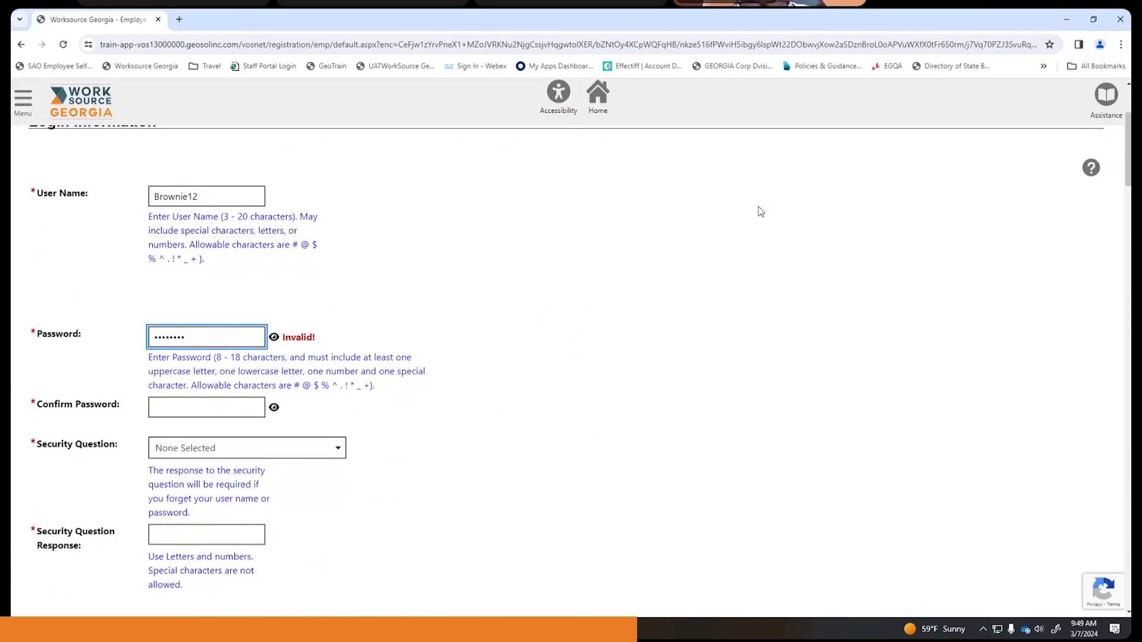
text(•)
- Confirm the password and reveal both entries to check they match
scroll(466, 264, down, 3)
click(233, 237)
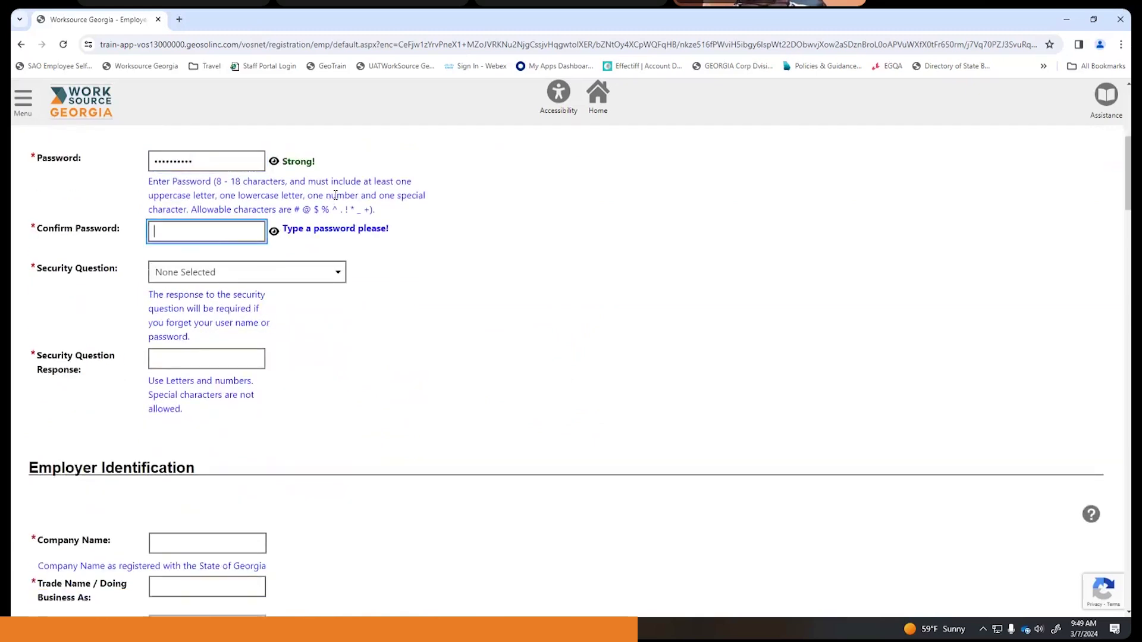
text(•••••••)
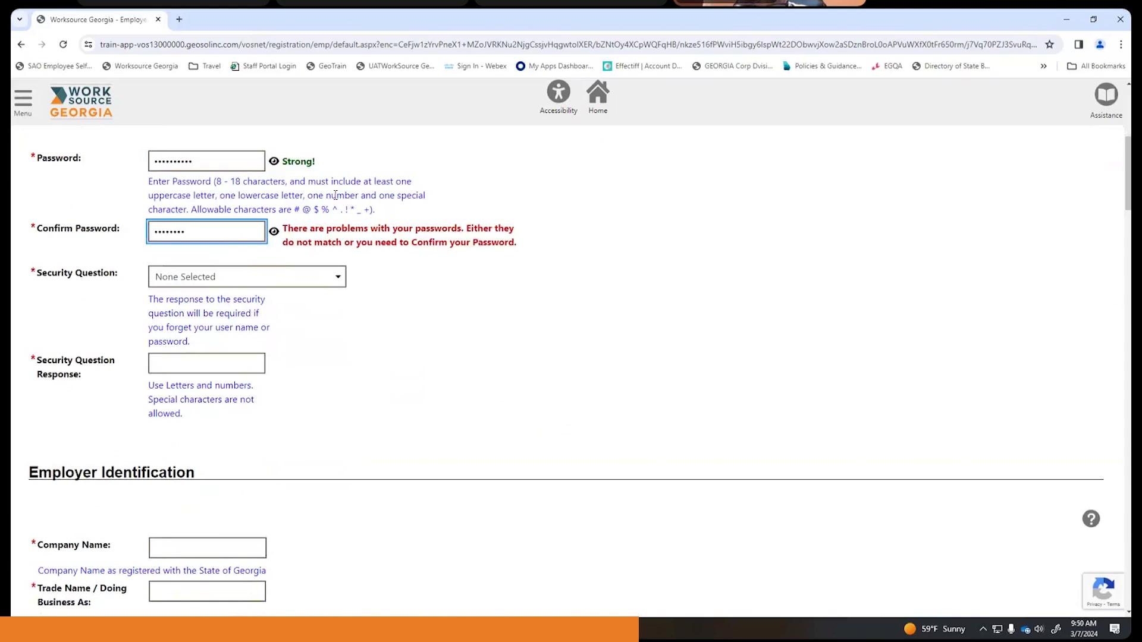
text(•••)
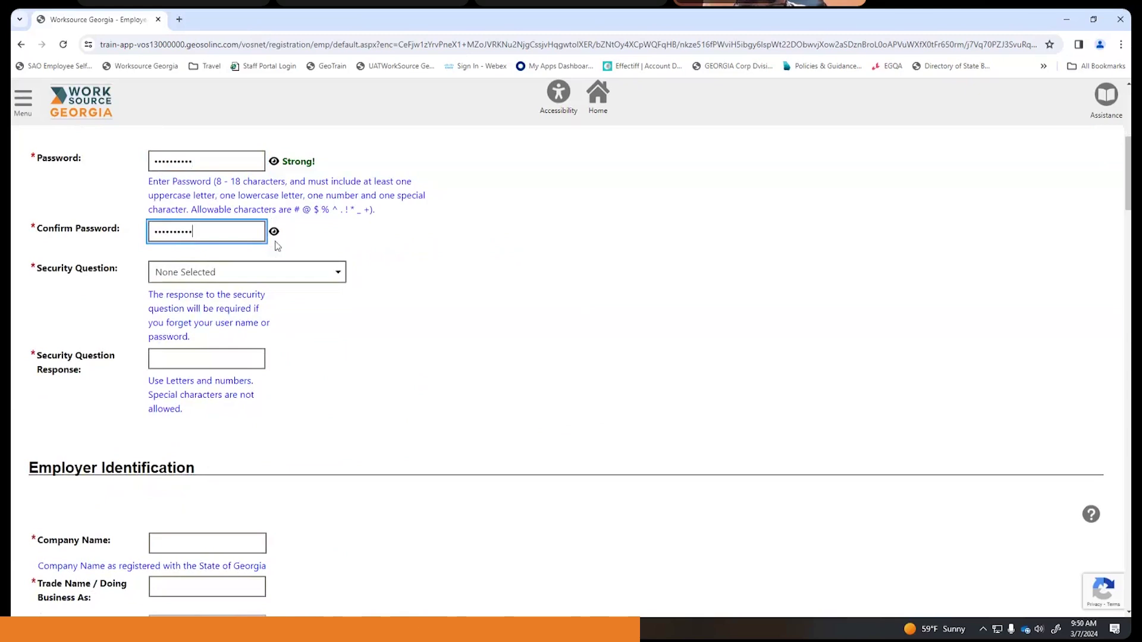
click(275, 232)
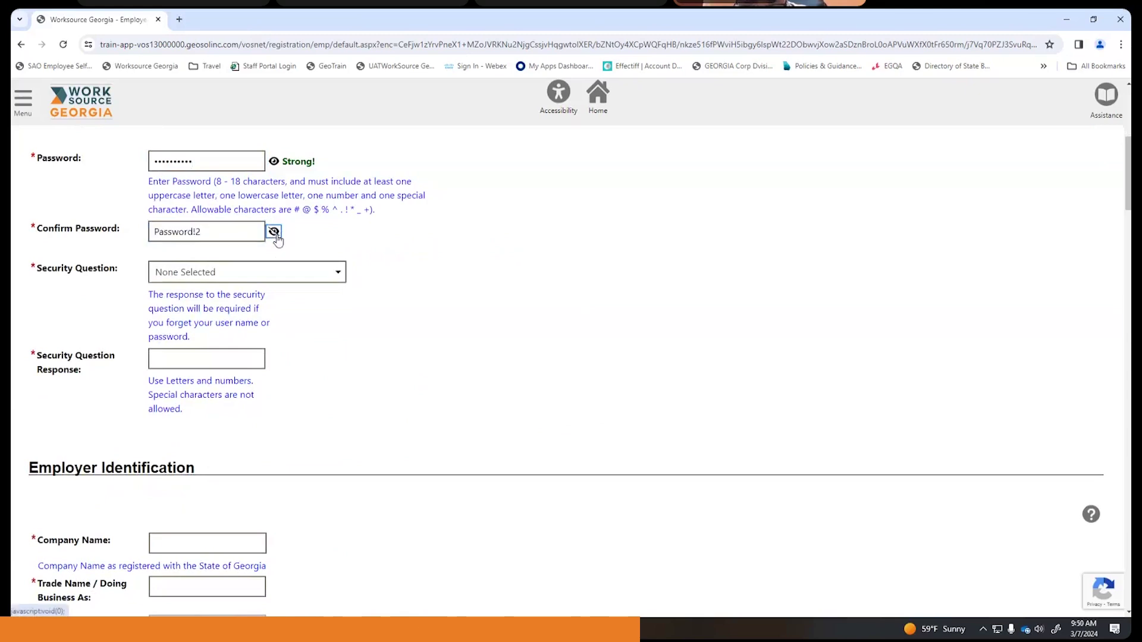
click(273, 161)
click(483, 265)
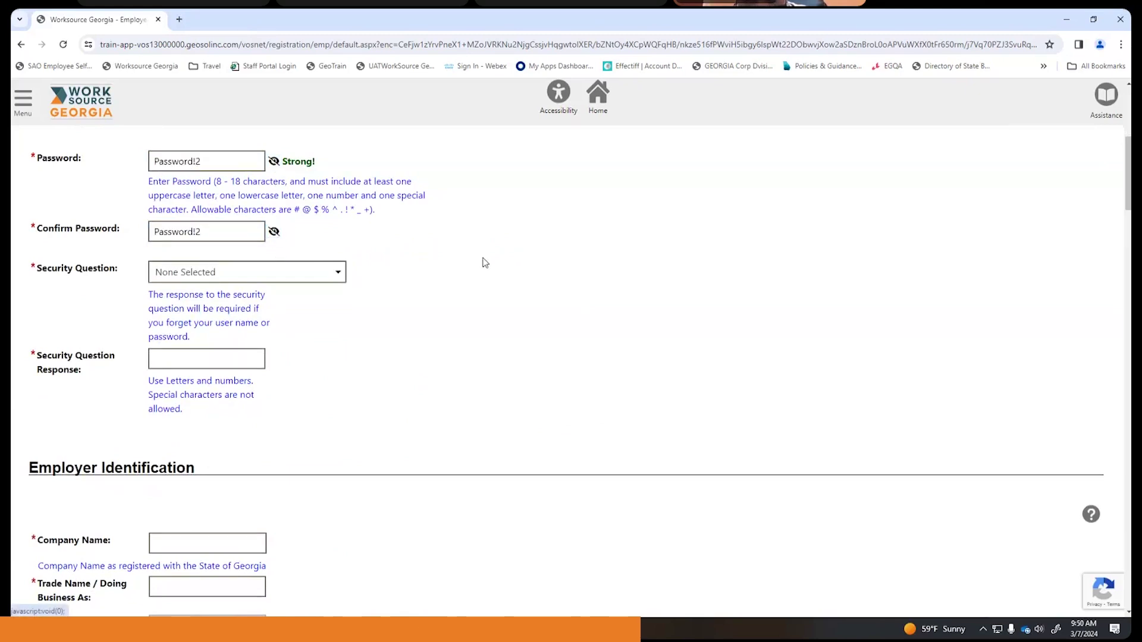
- Choose the mother's maiden name security question and enter its response
click(303, 272)
click(235, 305)
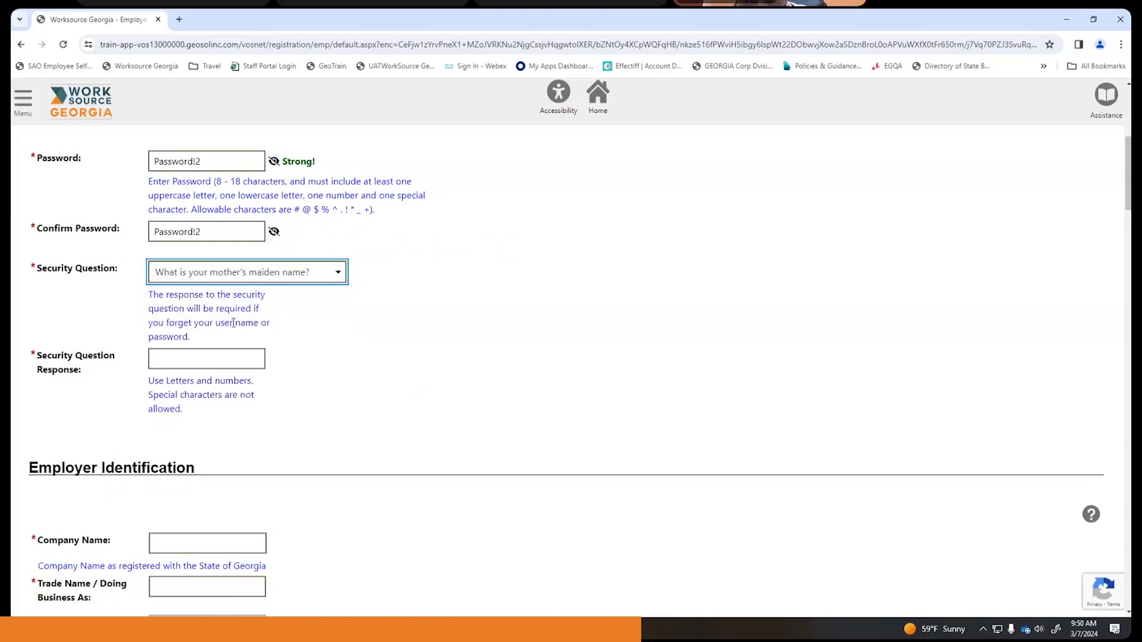
click(218, 364)
text(Password)
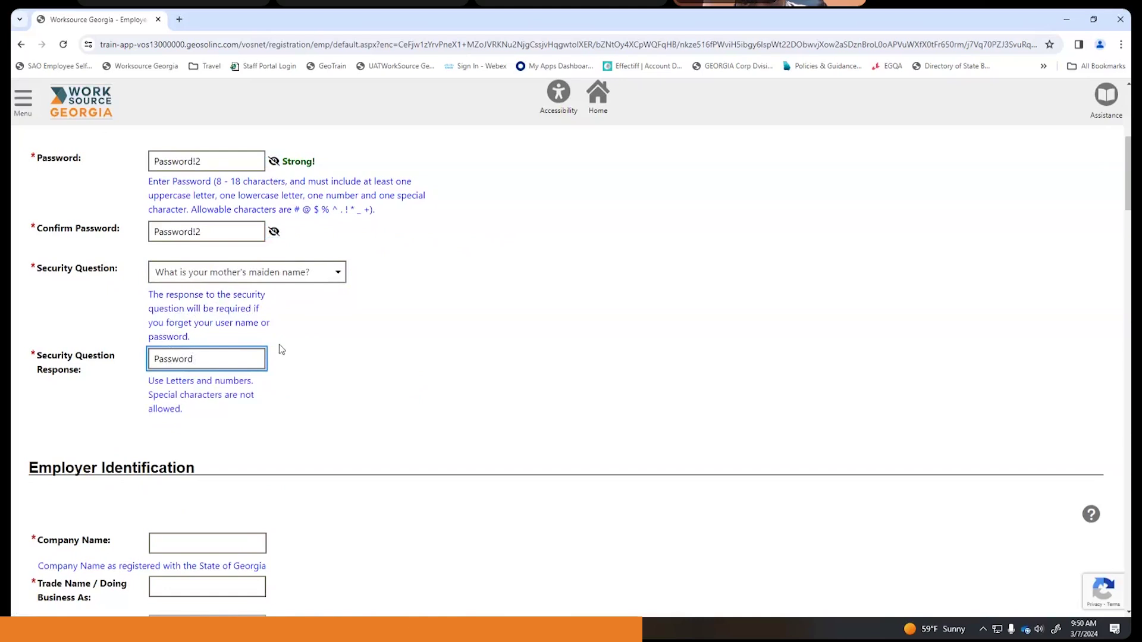
scroll(280, 349, down, 4)
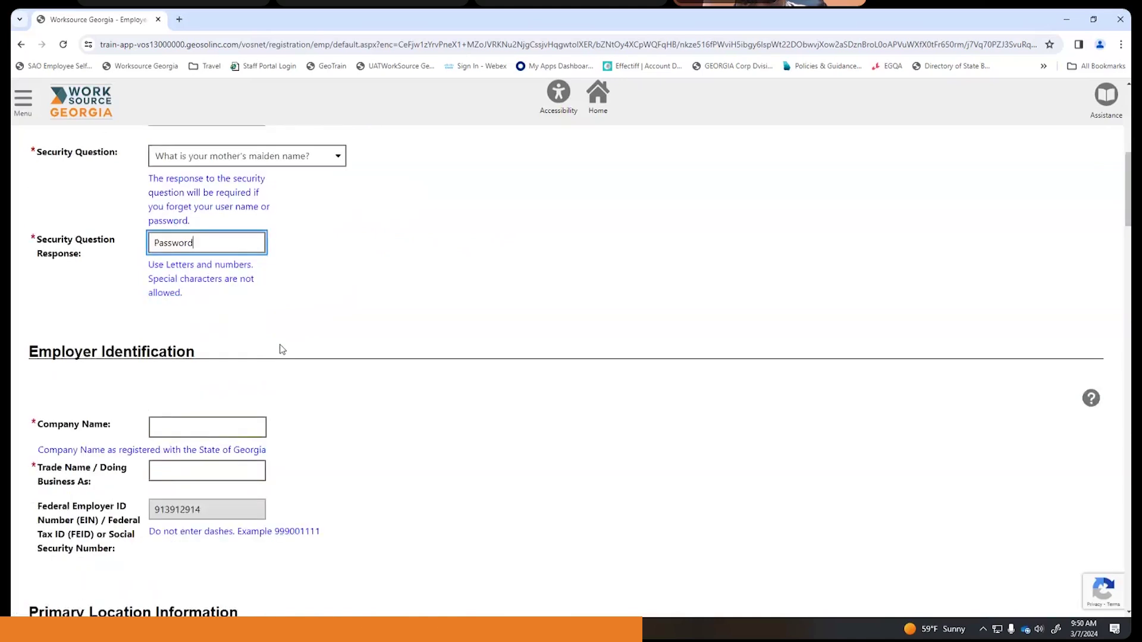
- Enter Yummy Brownies as the company name
click(176, 311)
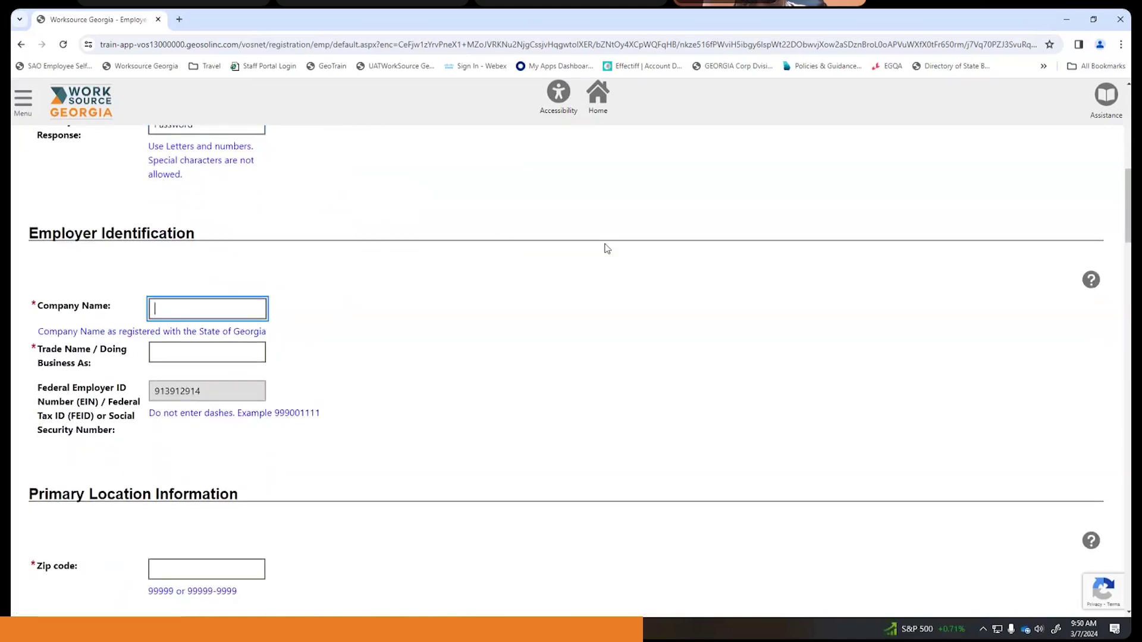
text(Yumm)
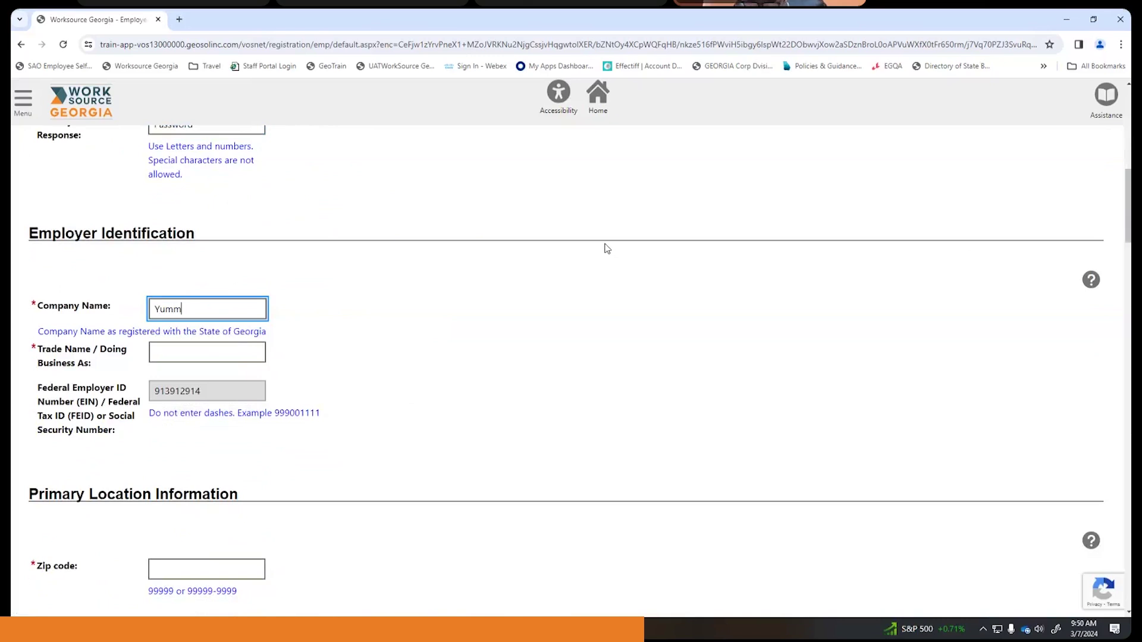
text(y)
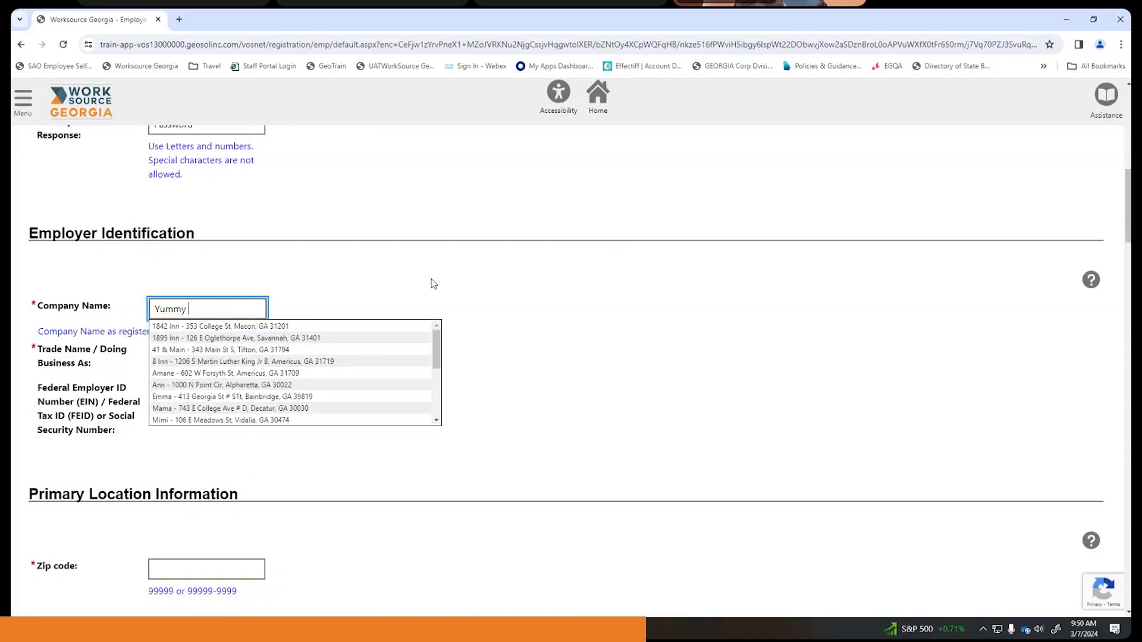
text(rownies)
click(467, 340)
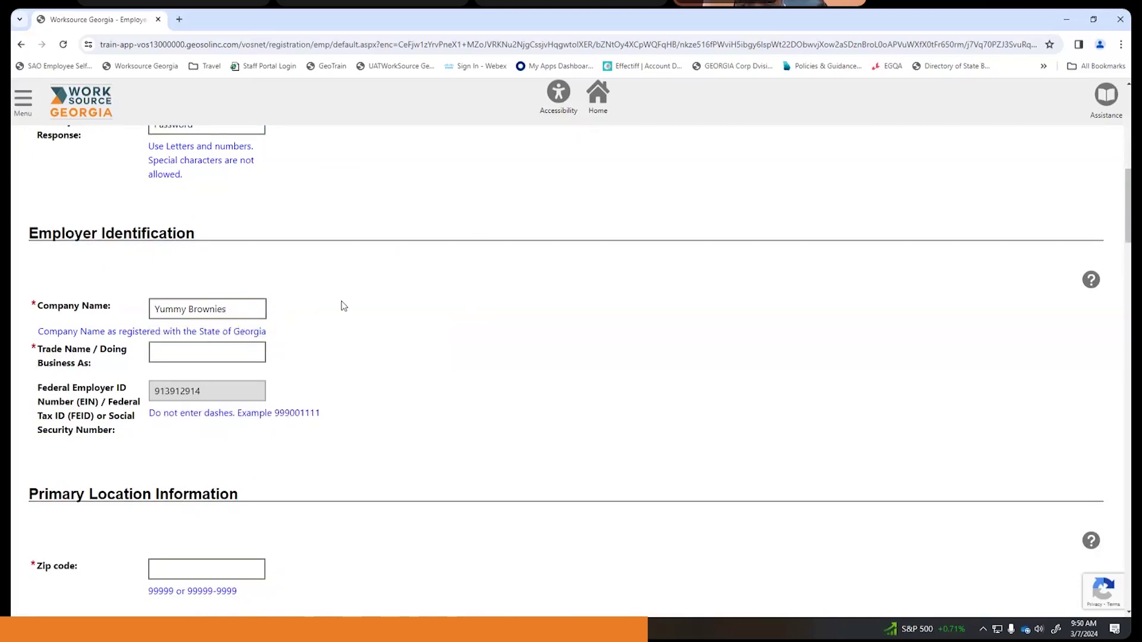
scroll(341, 301, down, 1)
- Enter Yummy Brownies as the trade name, correcting the misspelled 'Yummie Brpownies'
click(213, 294)
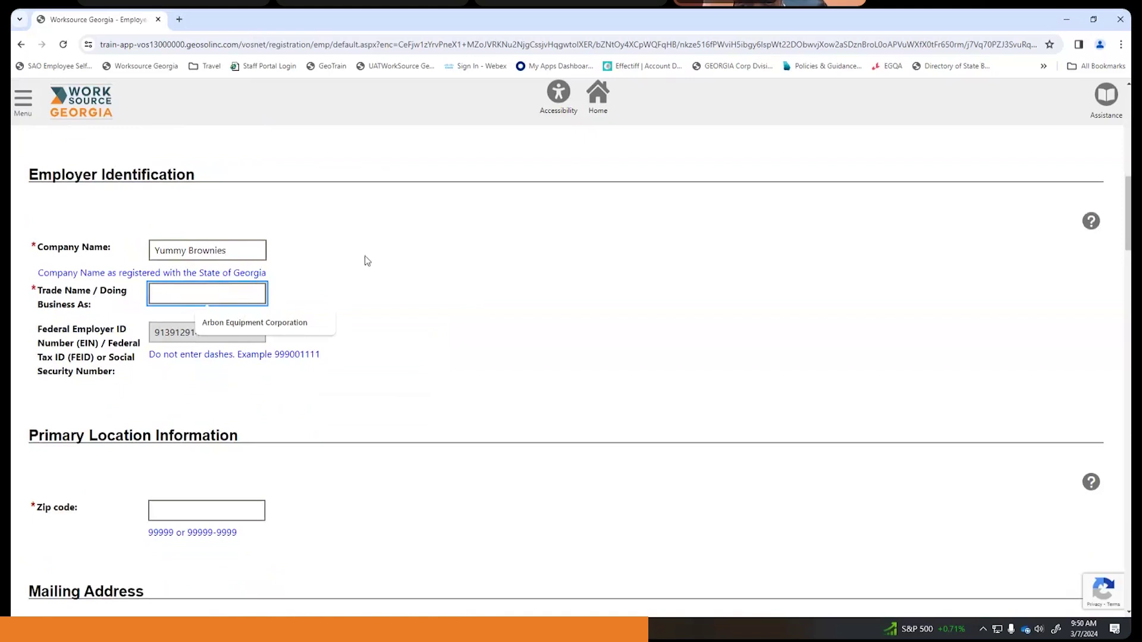
text(Yummie )
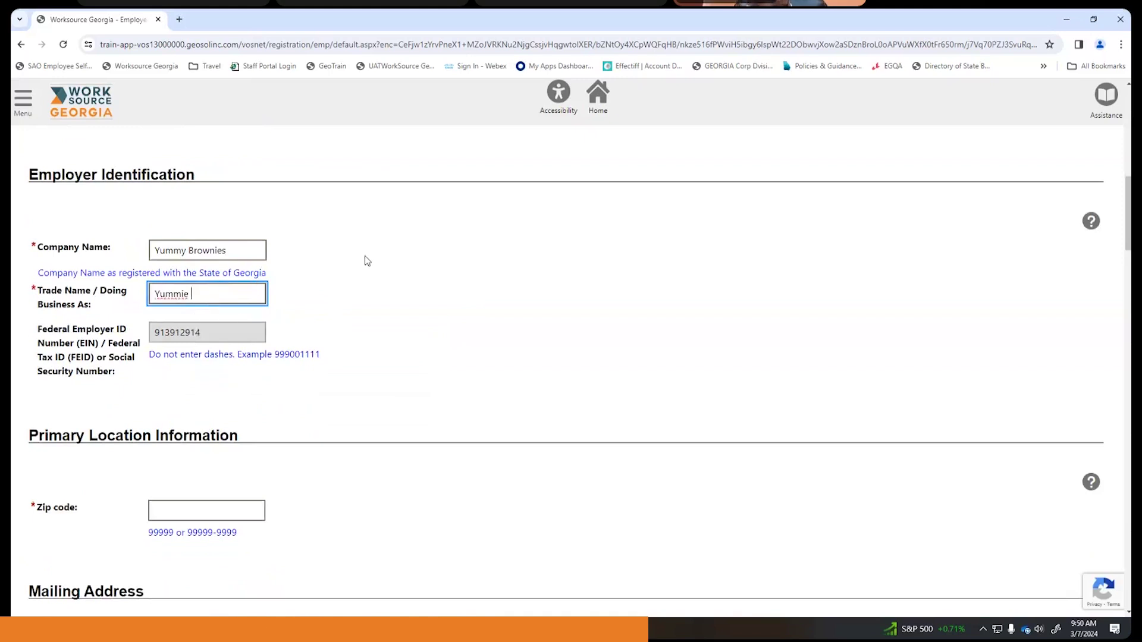
text(Brpown)
key(BackSpace)
key(BackSpace)
key(BackSpace)
text(ownies)
click(313, 304)
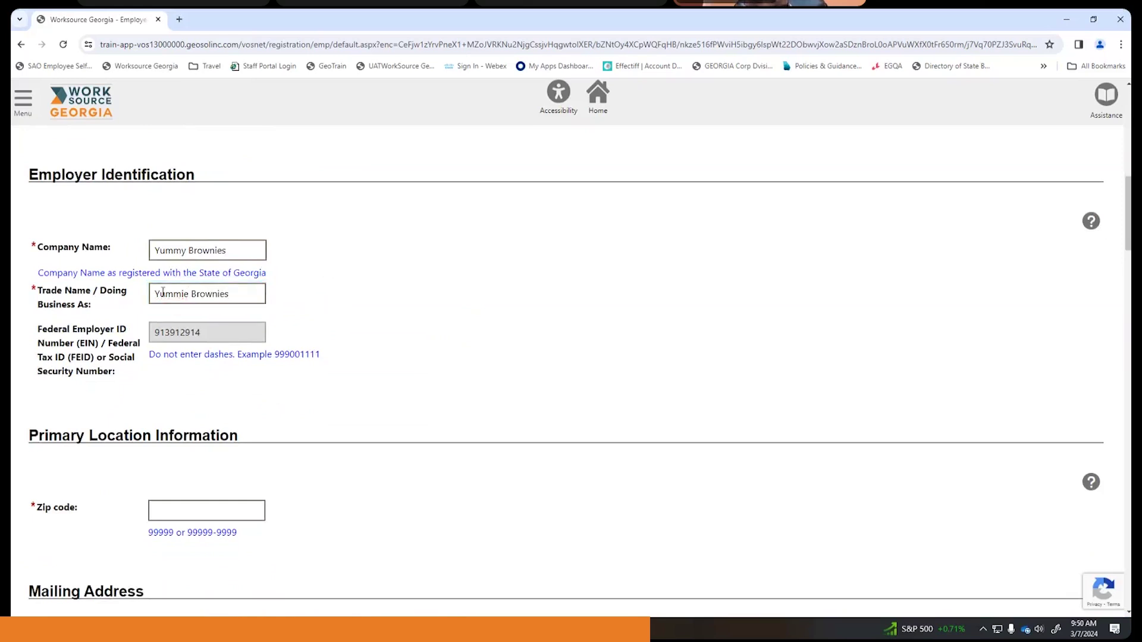
click(185, 294)
key(Delete)
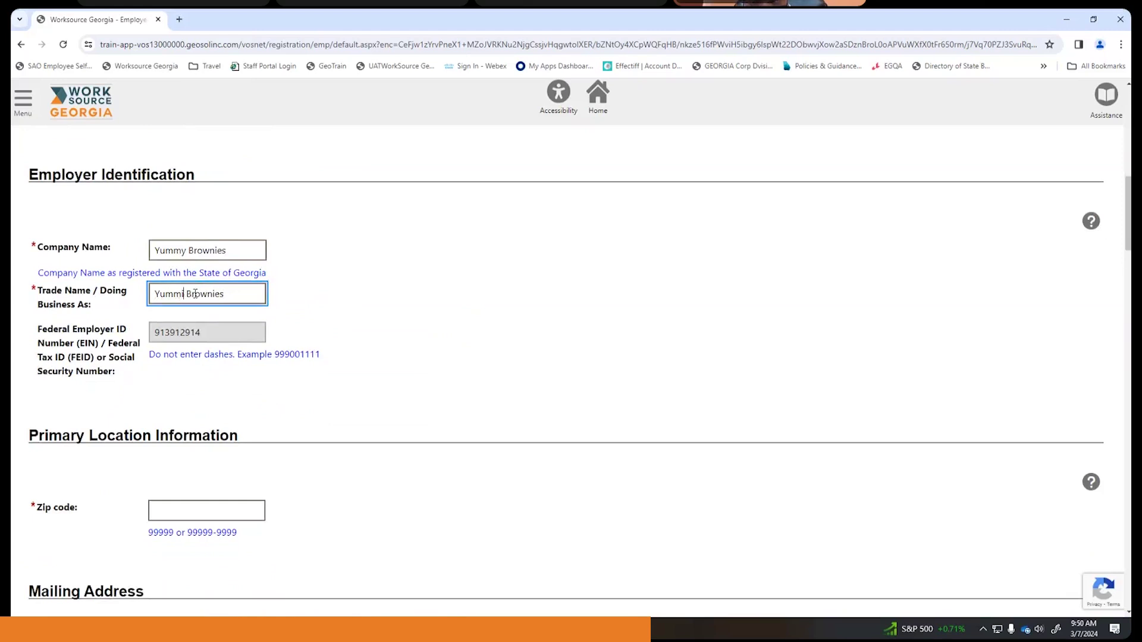
text(y)
key(BackSpace)
key(BackSpace)
text(y)
scroll(413, 333, down, 2)
- Enter zip code 30041 so Cumming, Georgia, Forsyth County fill in, then add the street address
click(226, 389)
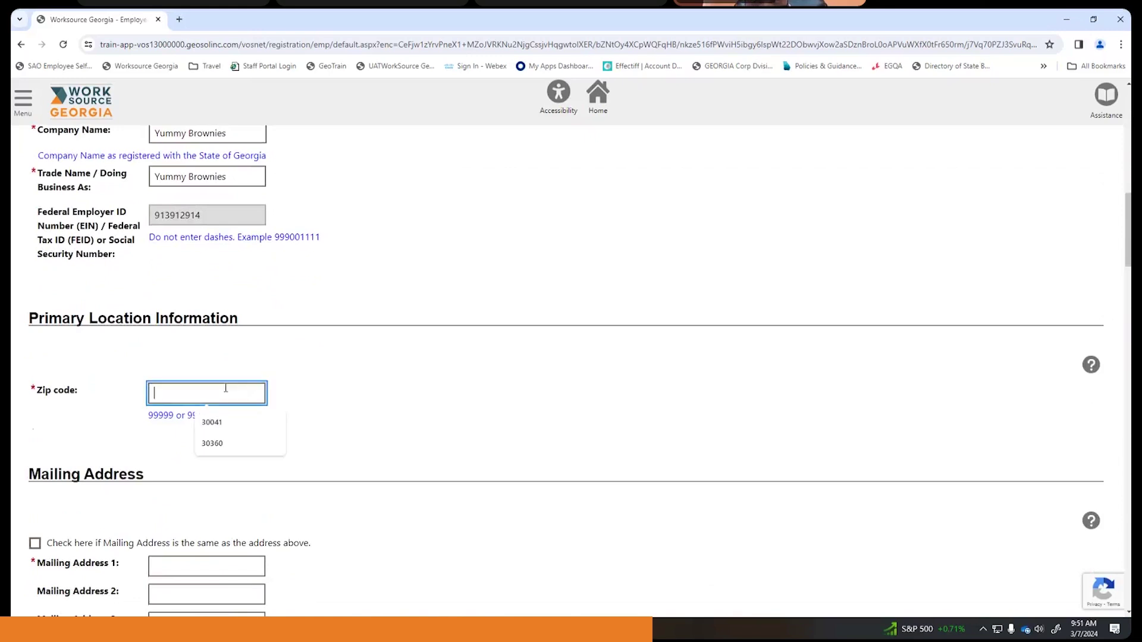
text(30041)
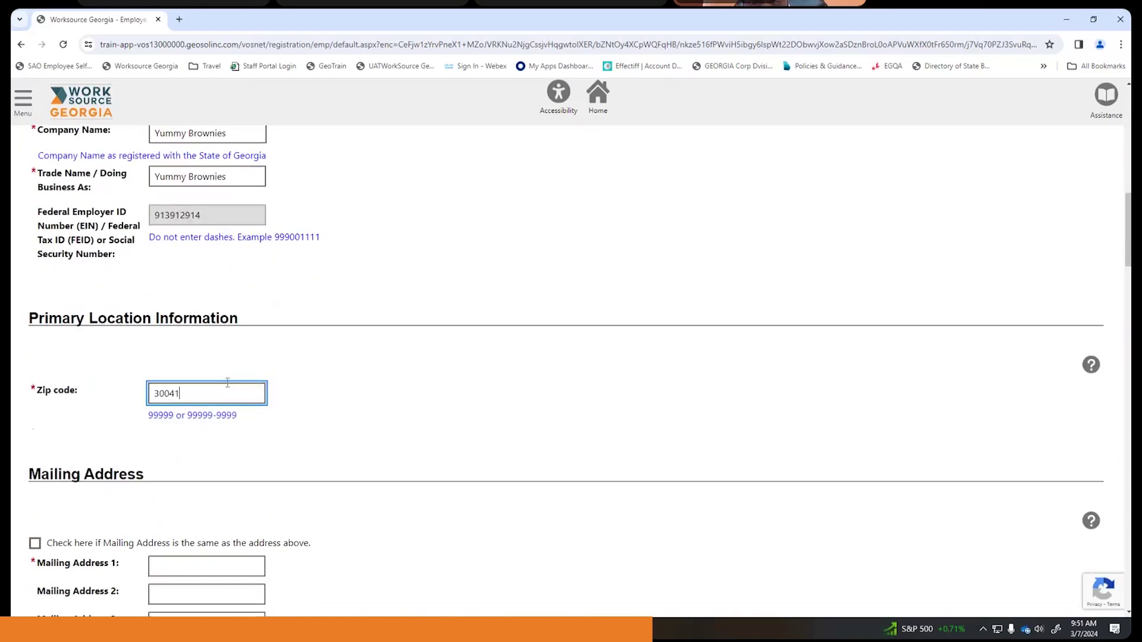
scroll(368, 367, down, 4)
scroll(360, 367, down, 1)
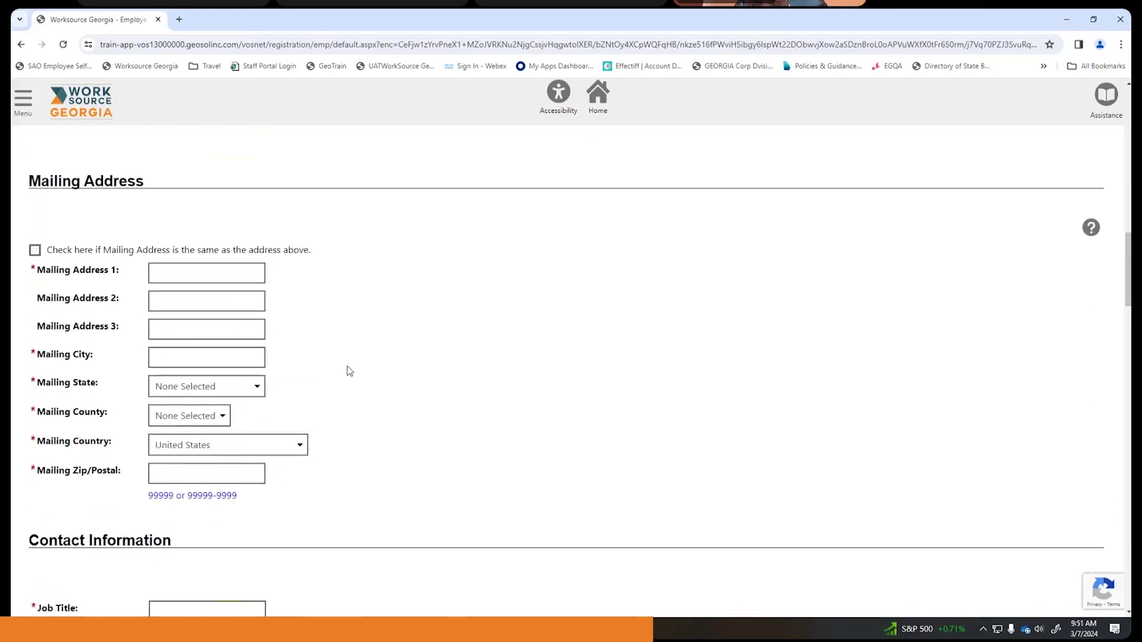
click(194, 273)
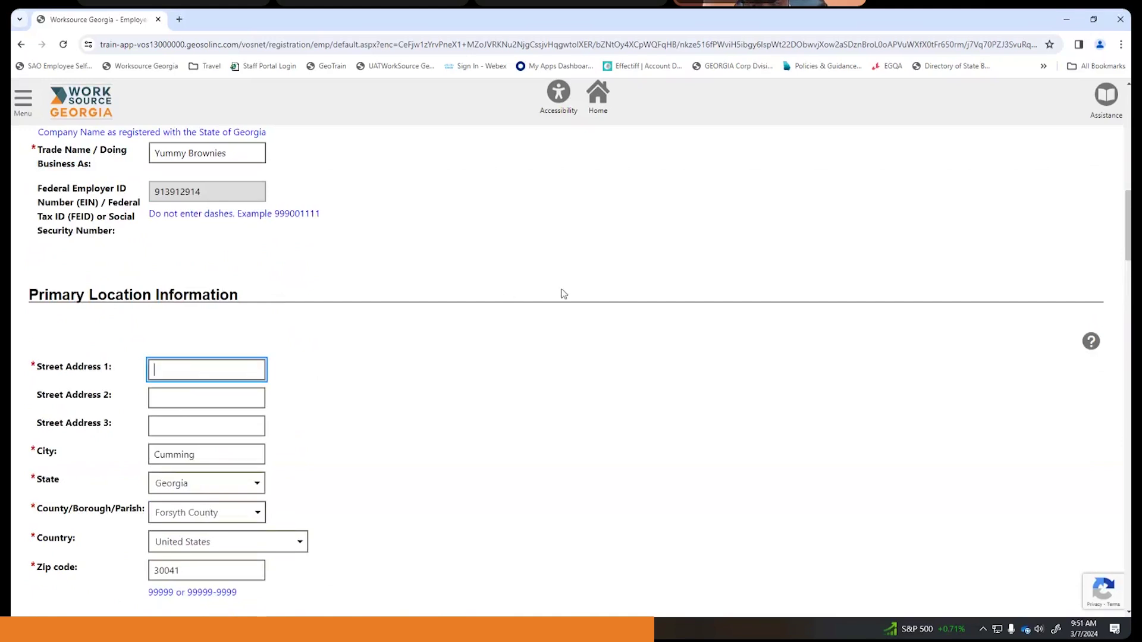
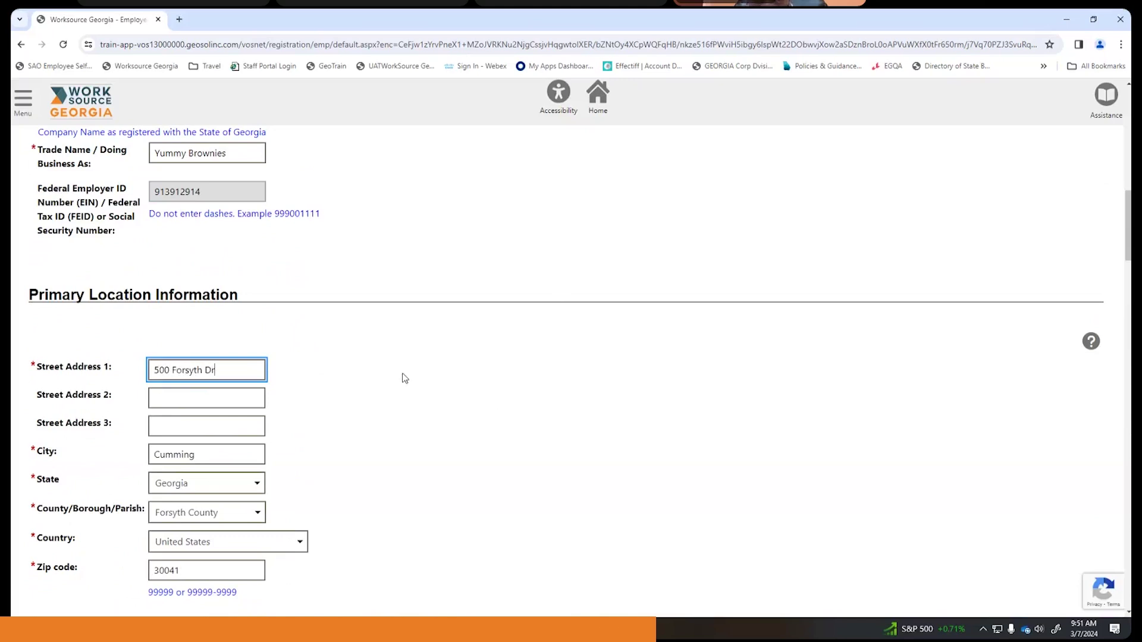
scroll(398, 377, down, 4)
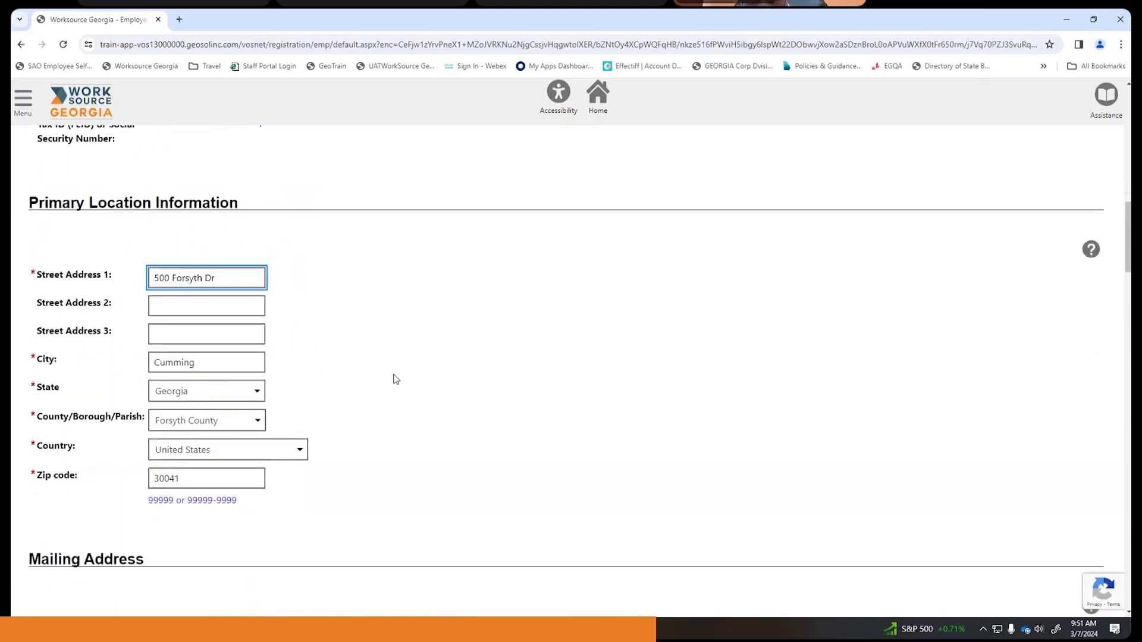
scroll(376, 377, down, 2)
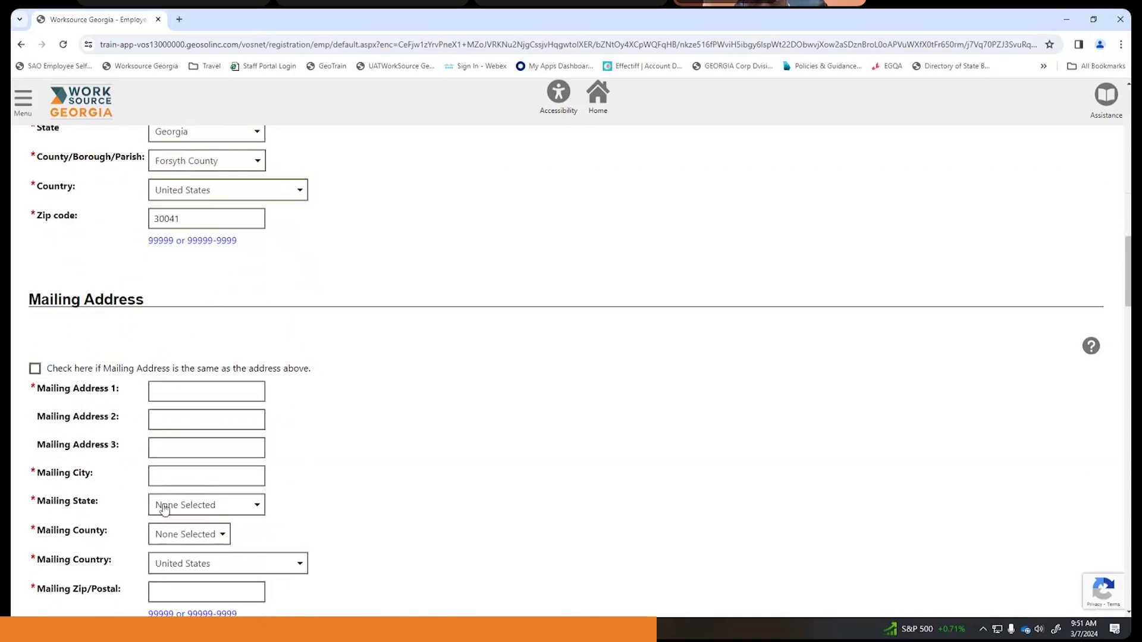
- Tick the box making the mailing address the same as the primary location
click(35, 369)
scroll(357, 358, down, 2)
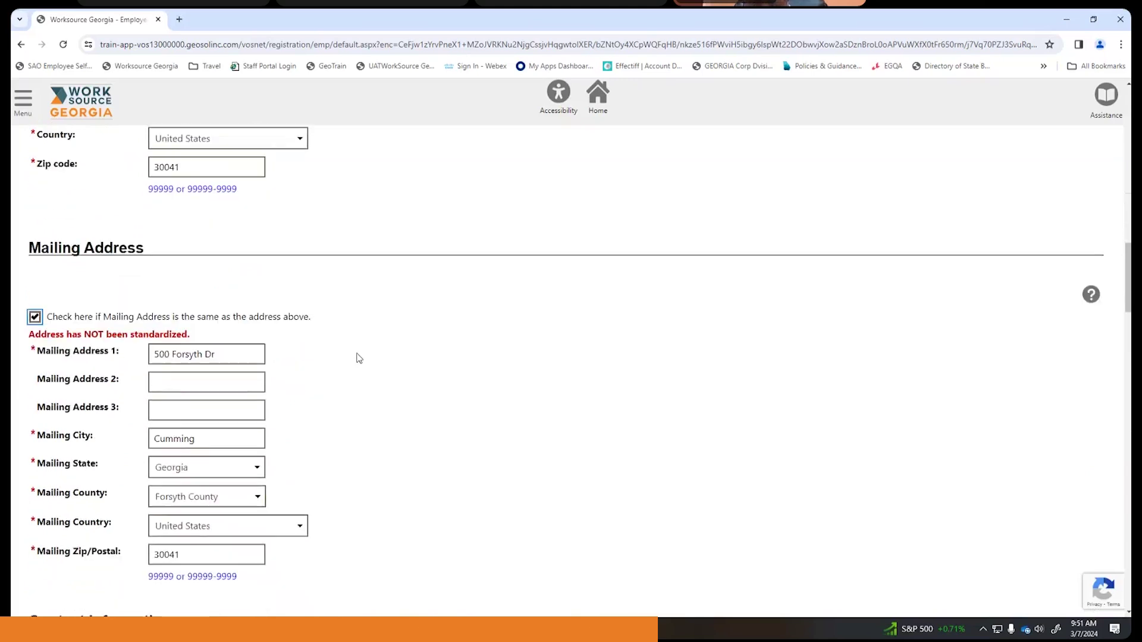
scroll(356, 358, down, 7)
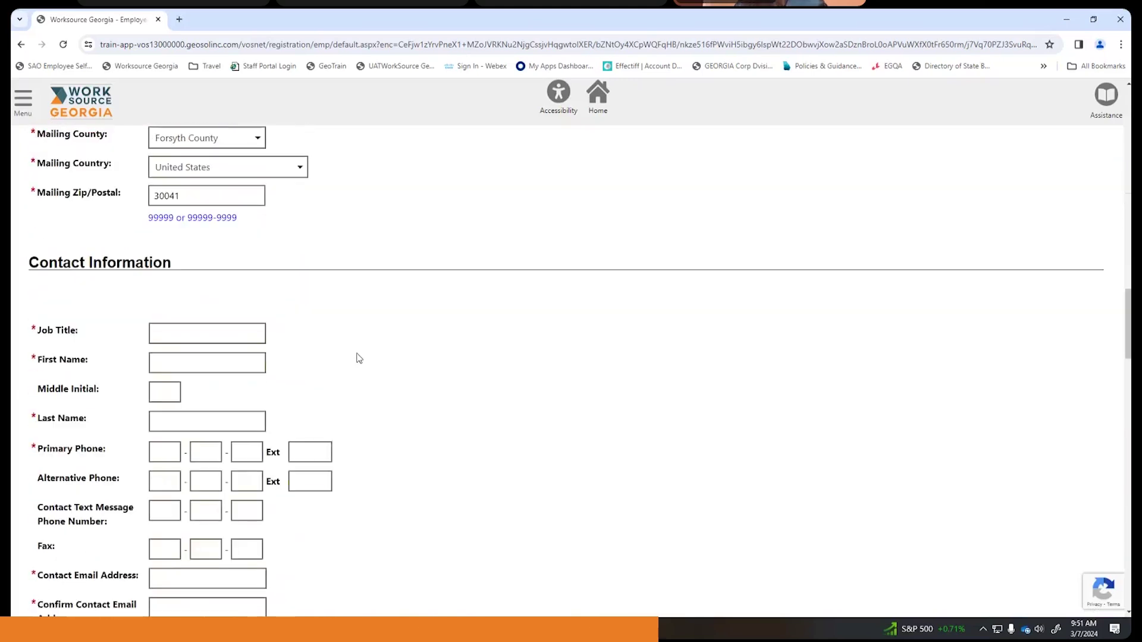
- Enter the contact's job title Owner, first and last name, and primary phone number
click(189, 214)
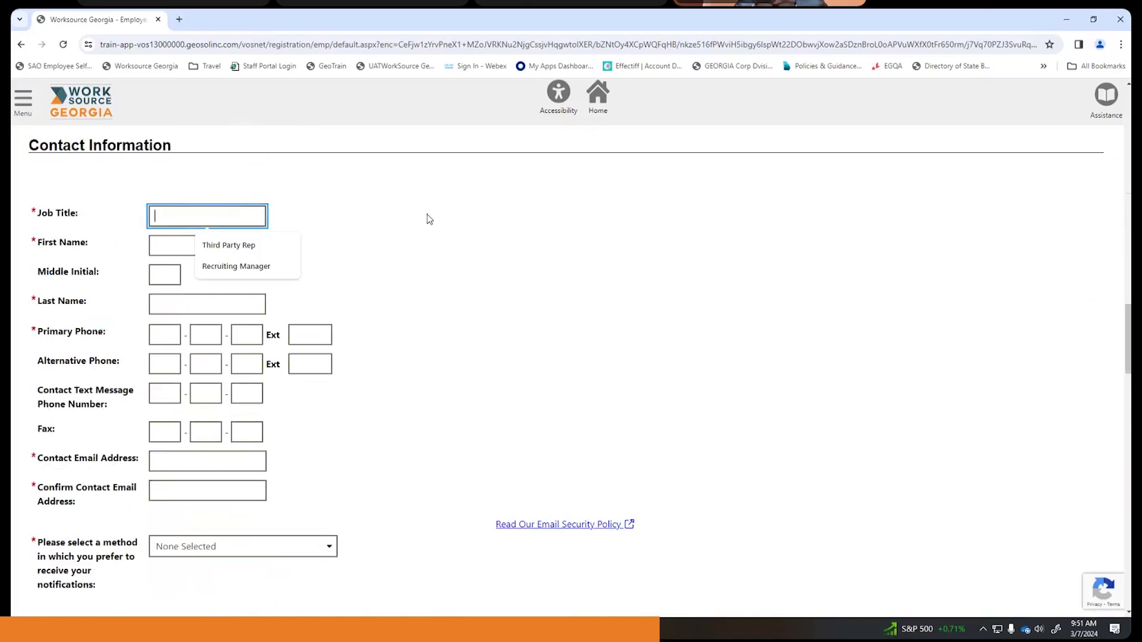
text(Owner)
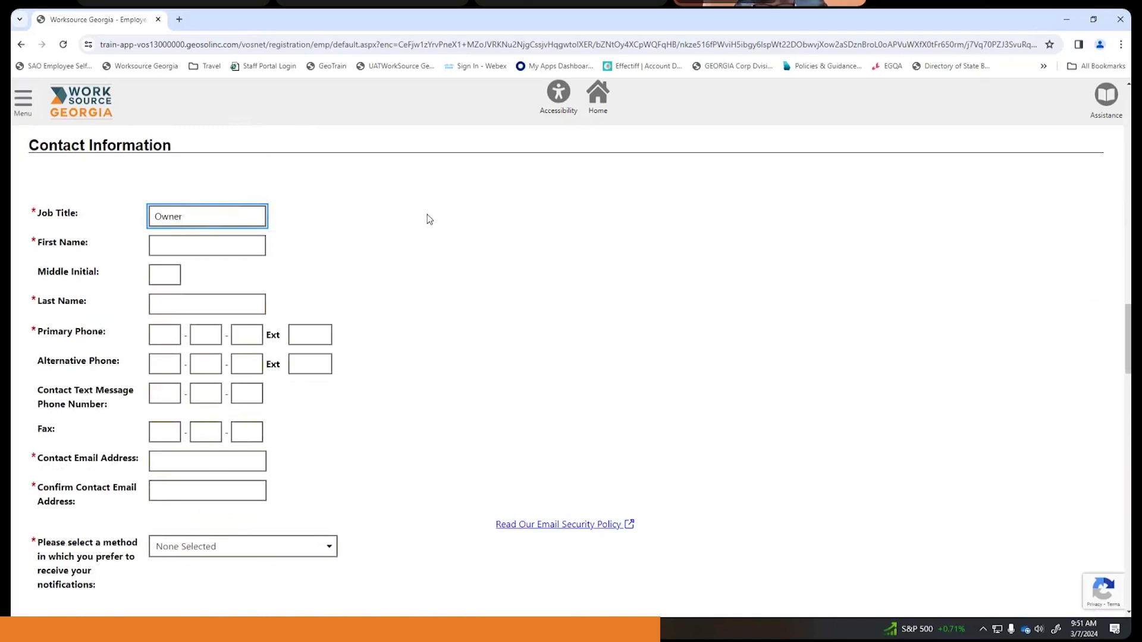
click(196, 245)
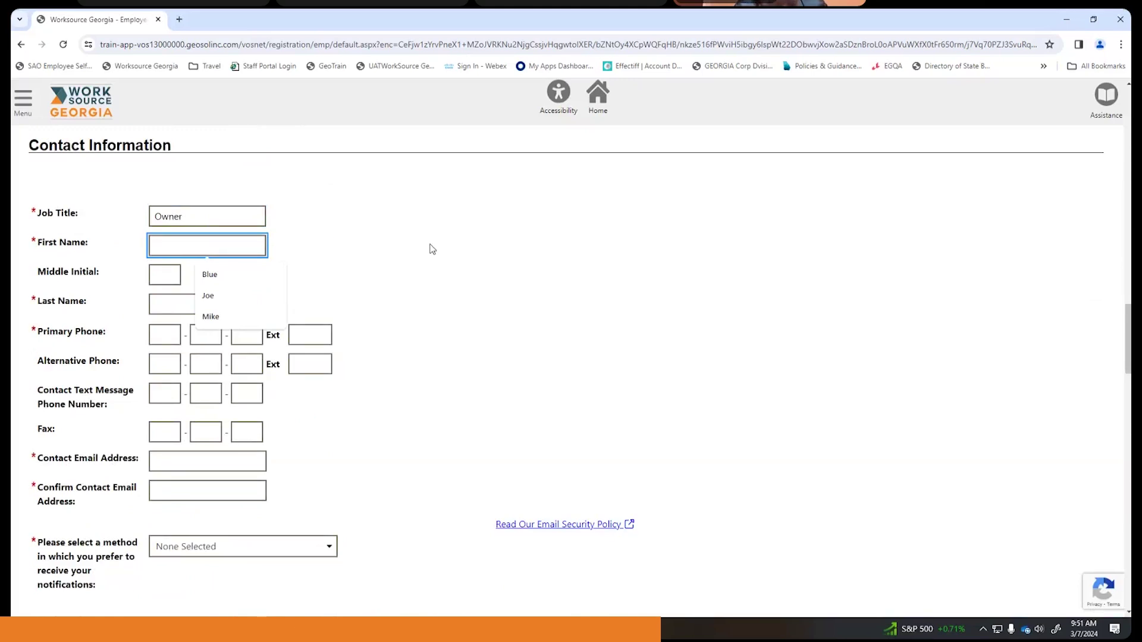
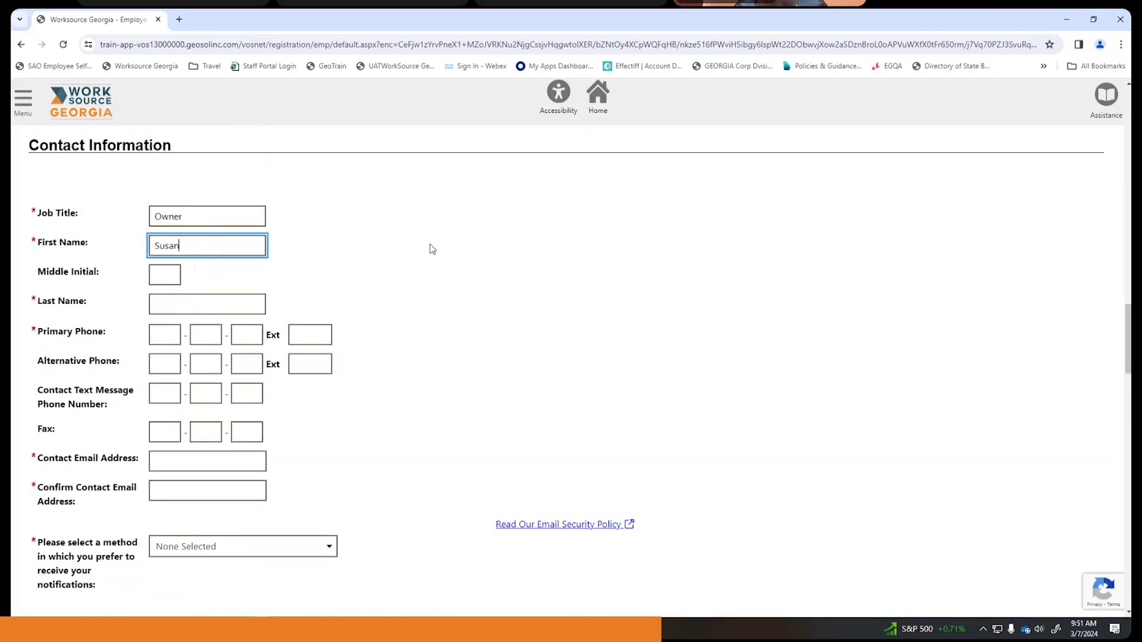
click(229, 299)
key(Tab)
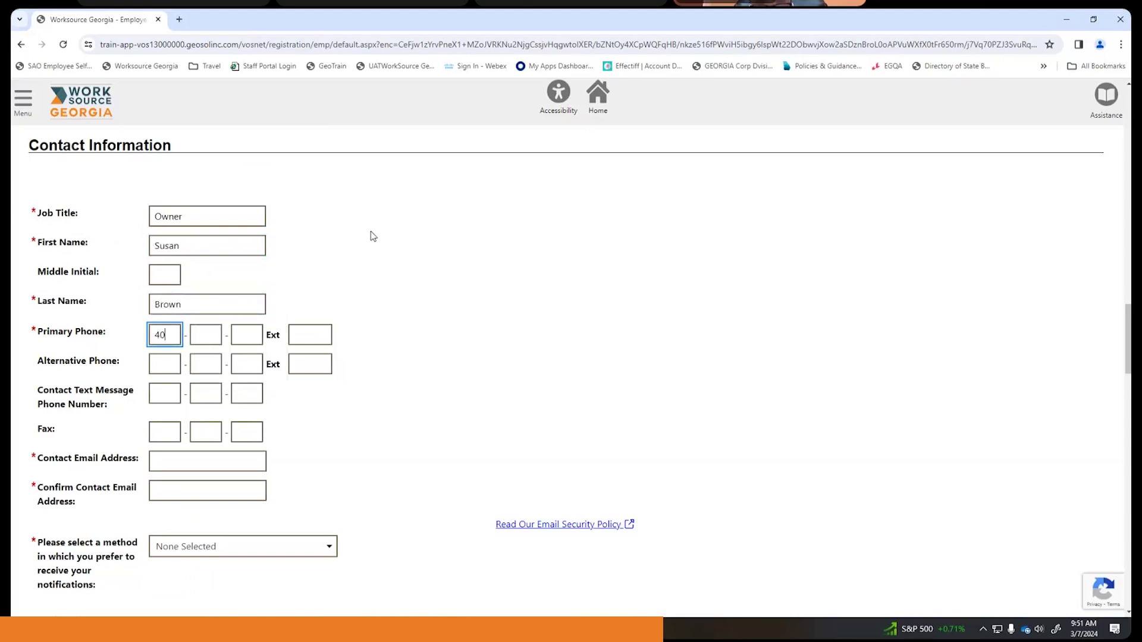
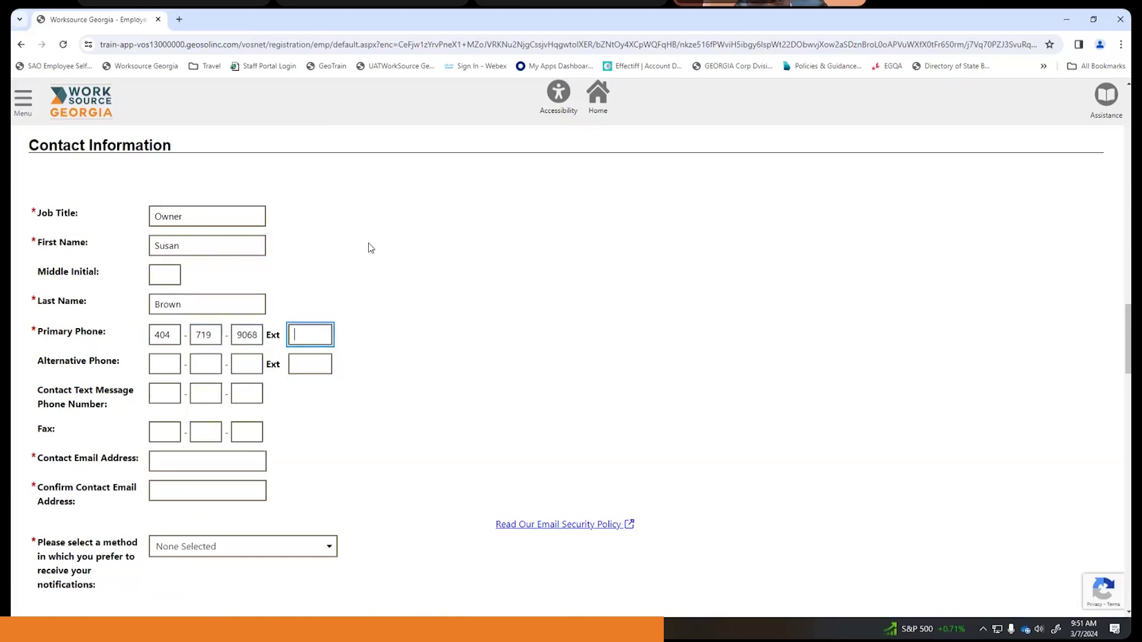
- Fill in and confirm the contact e-mail address from saved suggestions
scroll(297, 267, down, 3)
click(238, 285)
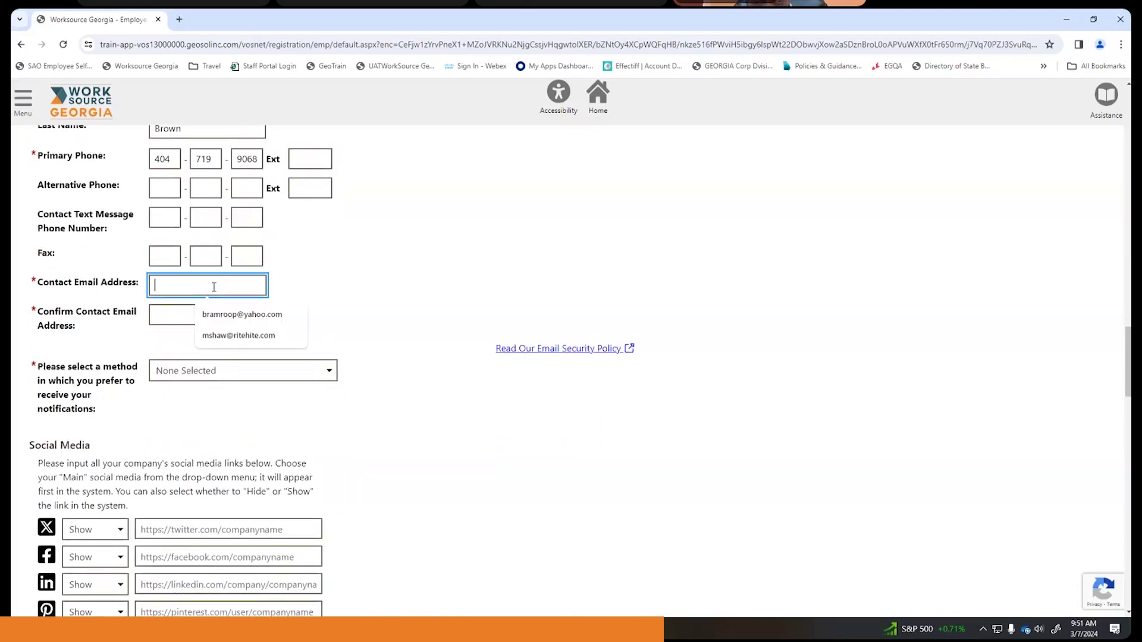
click(241, 320)
click(241, 319)
click(238, 347)
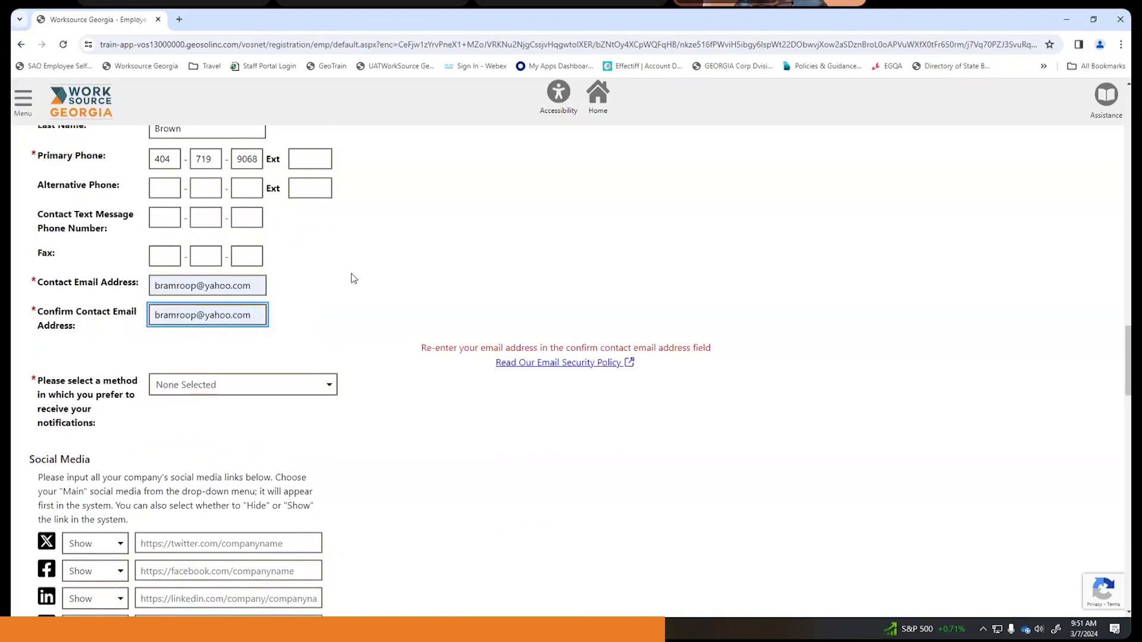
- Set the preferred notification method to Internal Message
scroll(352, 276, down, 1)
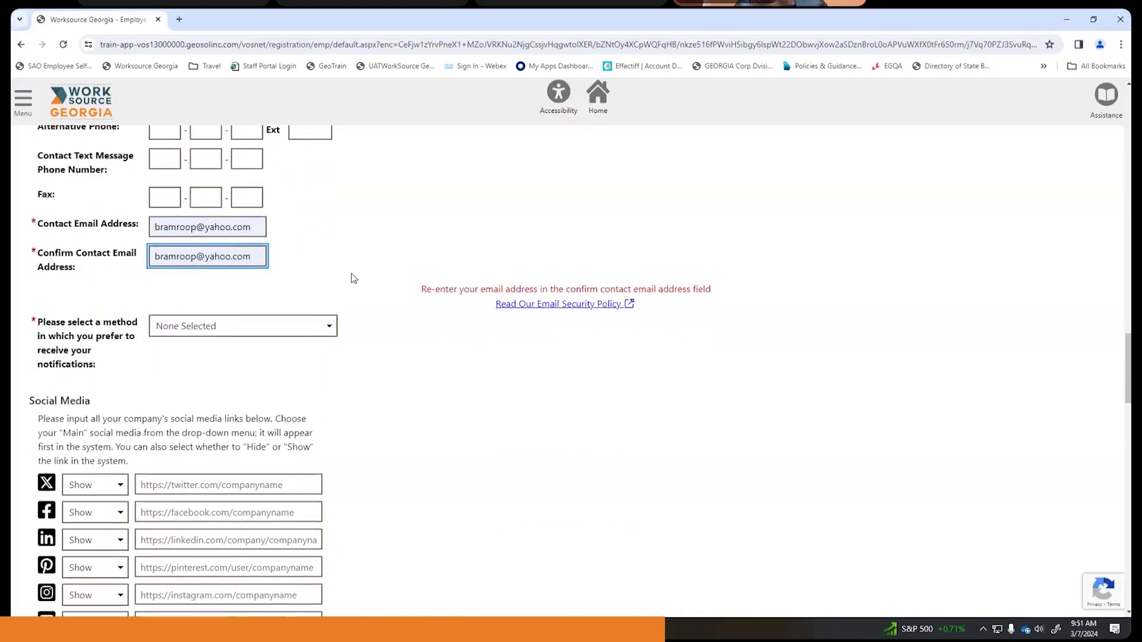
scroll(352, 278, down, 1)
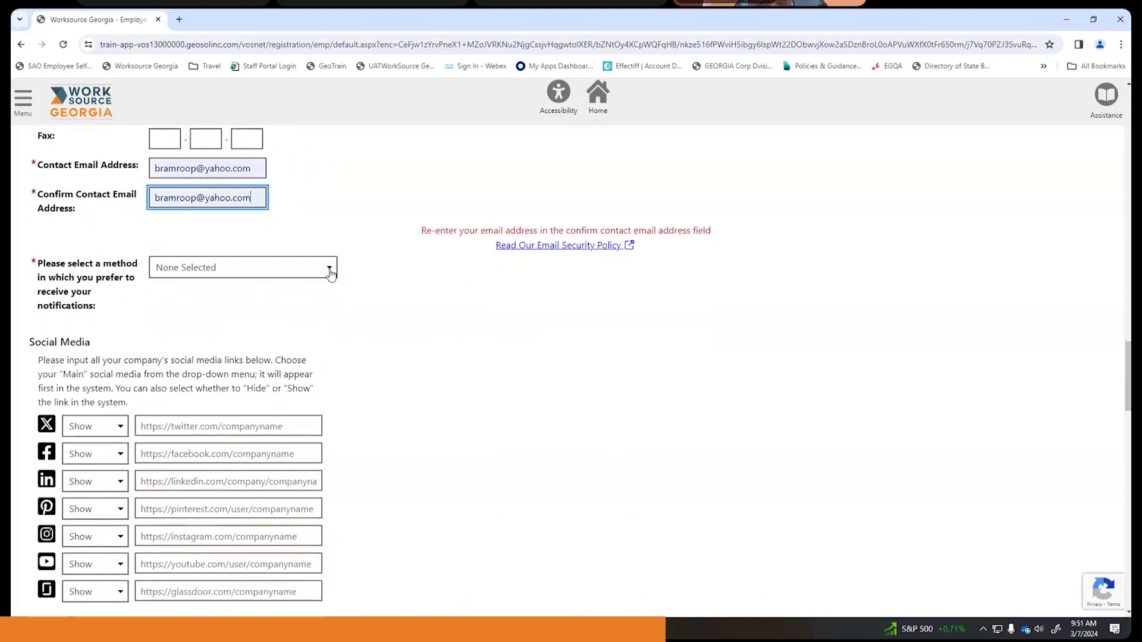
click(330, 271)
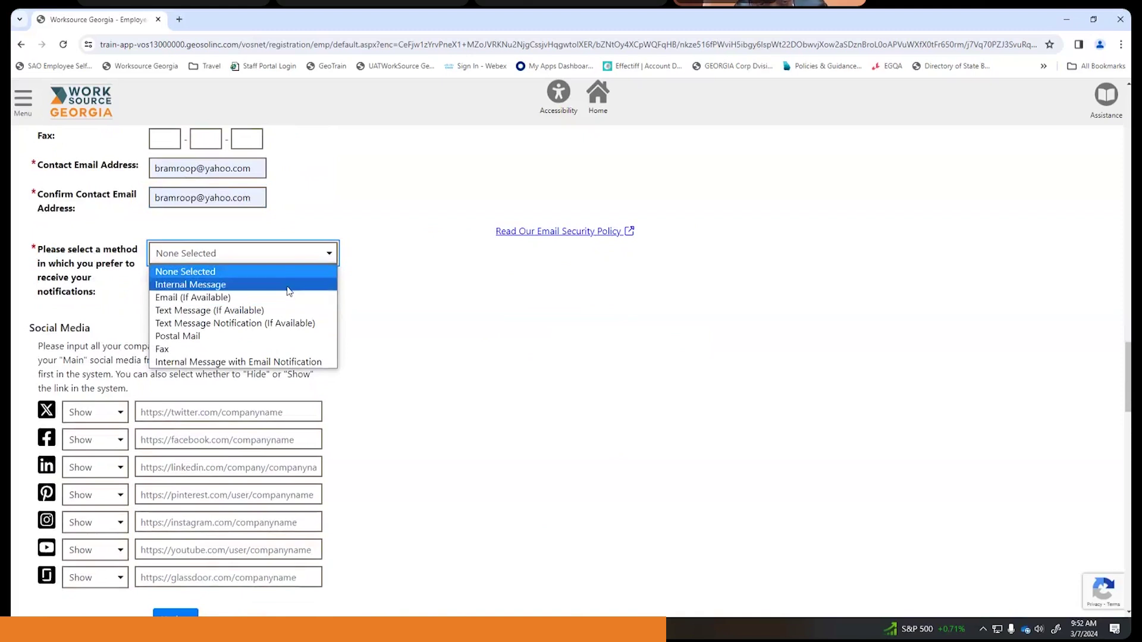
click(220, 285)
click(387, 298)
scroll(390, 300, down, 2)
scroll(390, 300, down, 6)
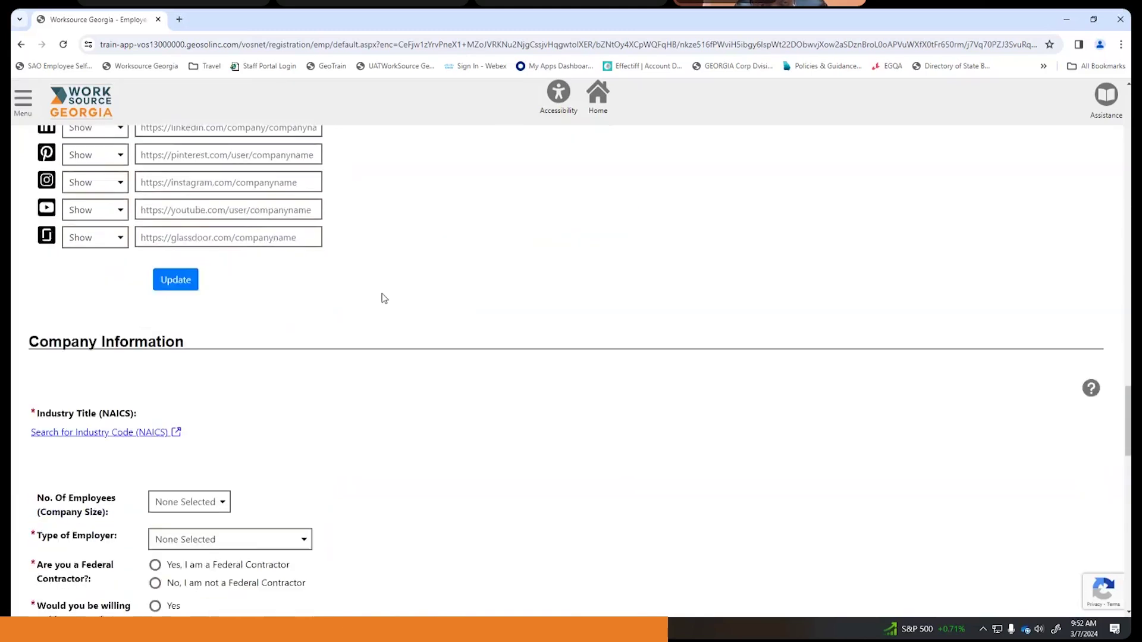
scroll(380, 294, down, 2)
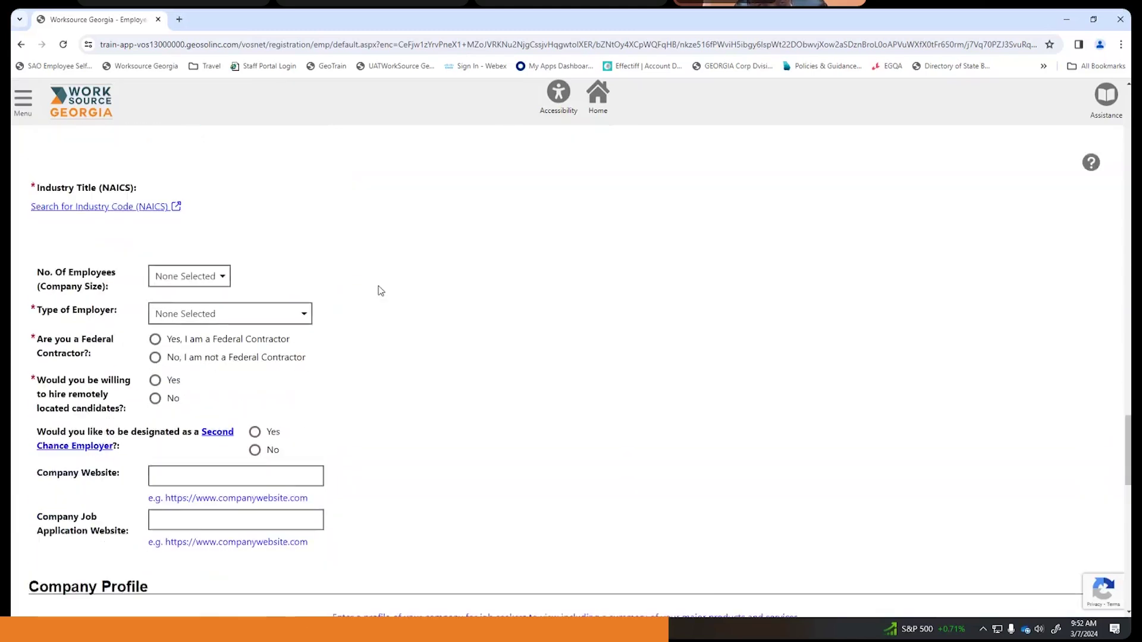
scroll(427, 290, up, 1)
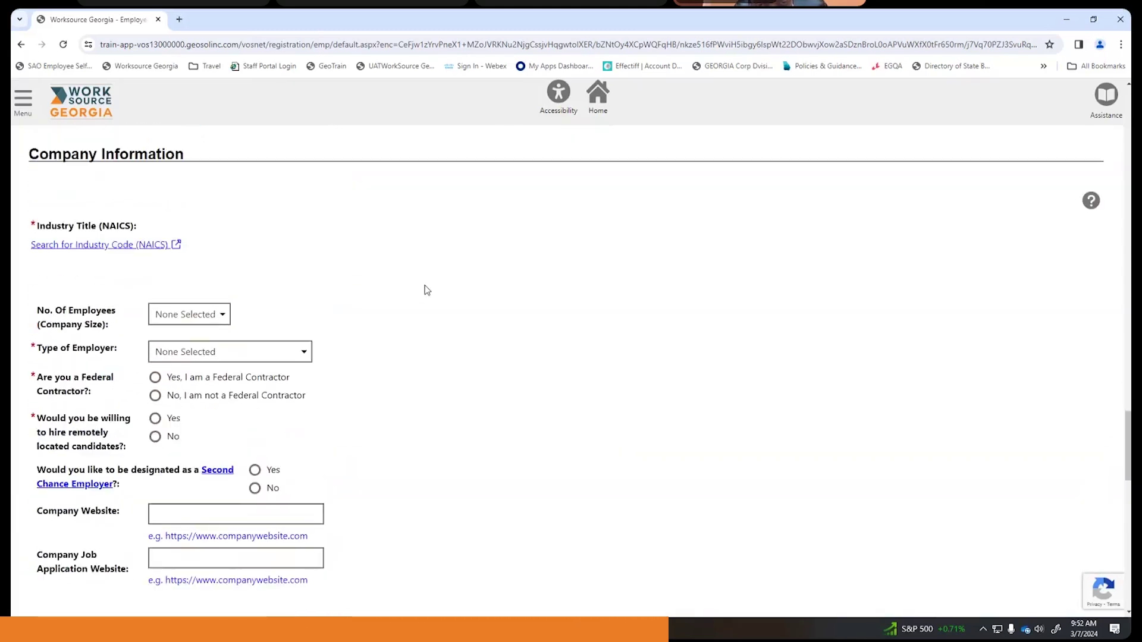
- Search industry codes for Bakery and pick NAICS 7225 Restaurants and Other Eating Places
click(98, 247)
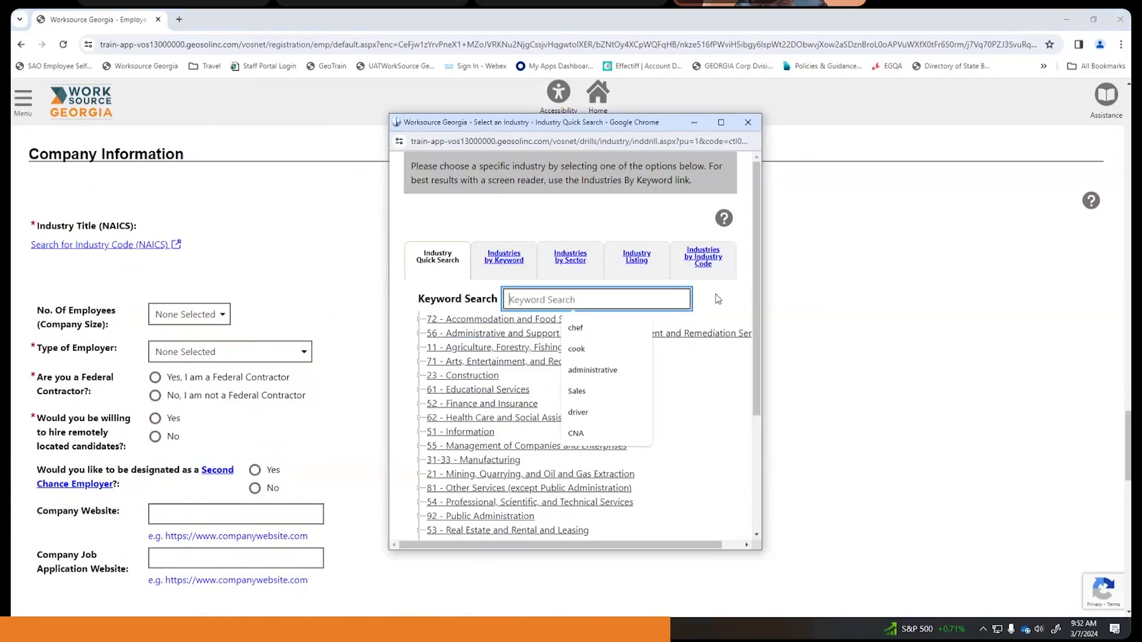
text(Ba)
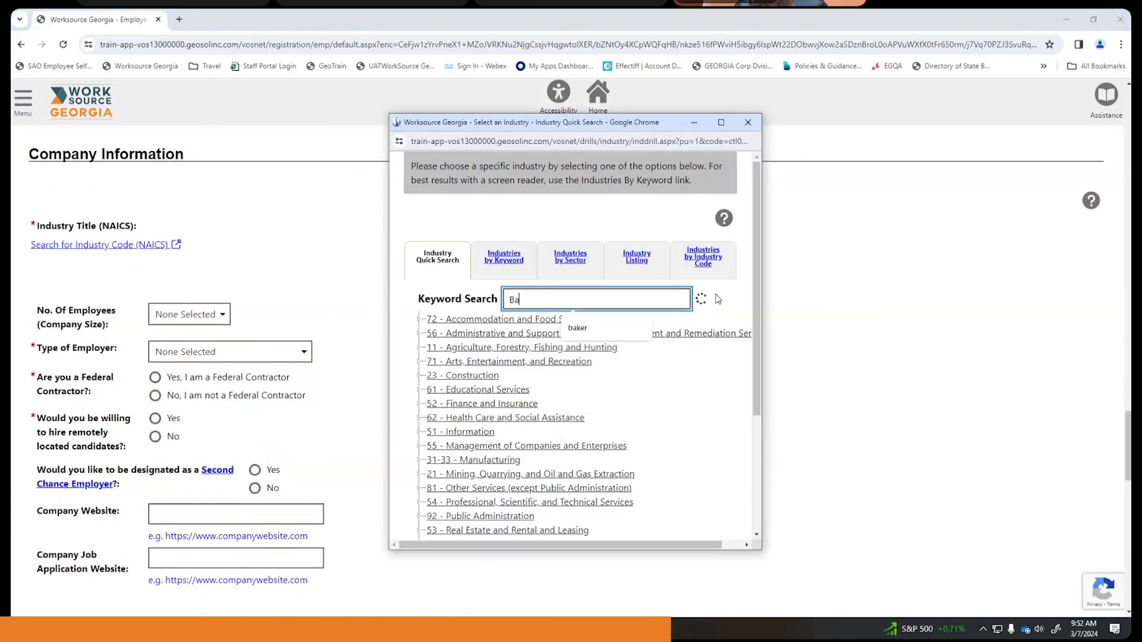
text(kery)
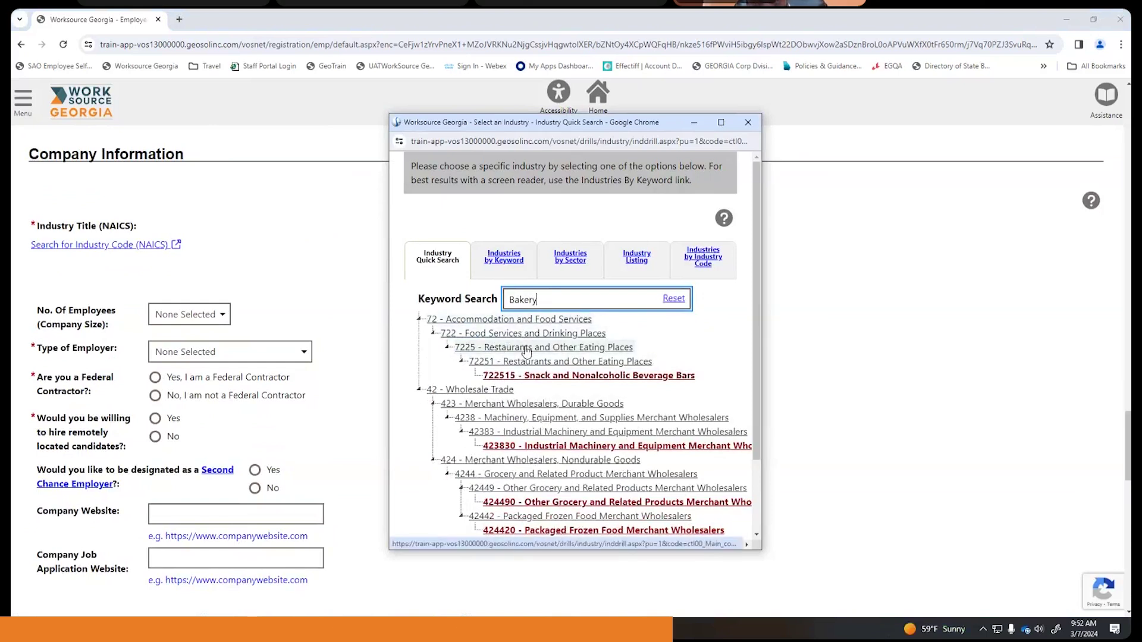
click(527, 352)
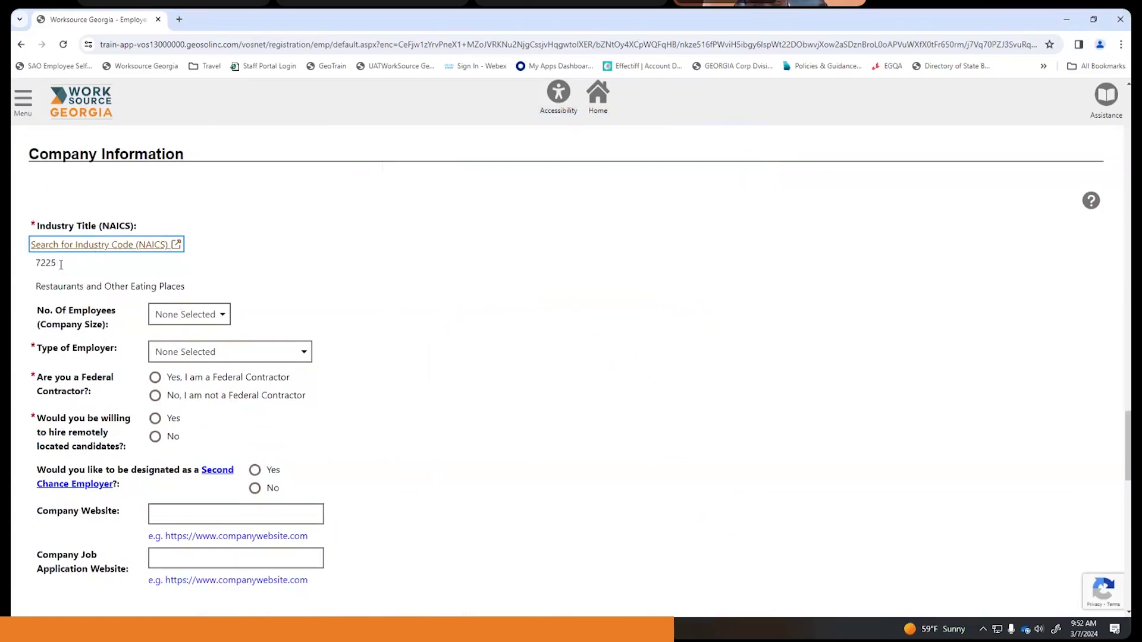
- Set employer type to Private Sector and answer No to federal contractor, remote hiring and Second Chance Employer
scroll(333, 248, down, 3)
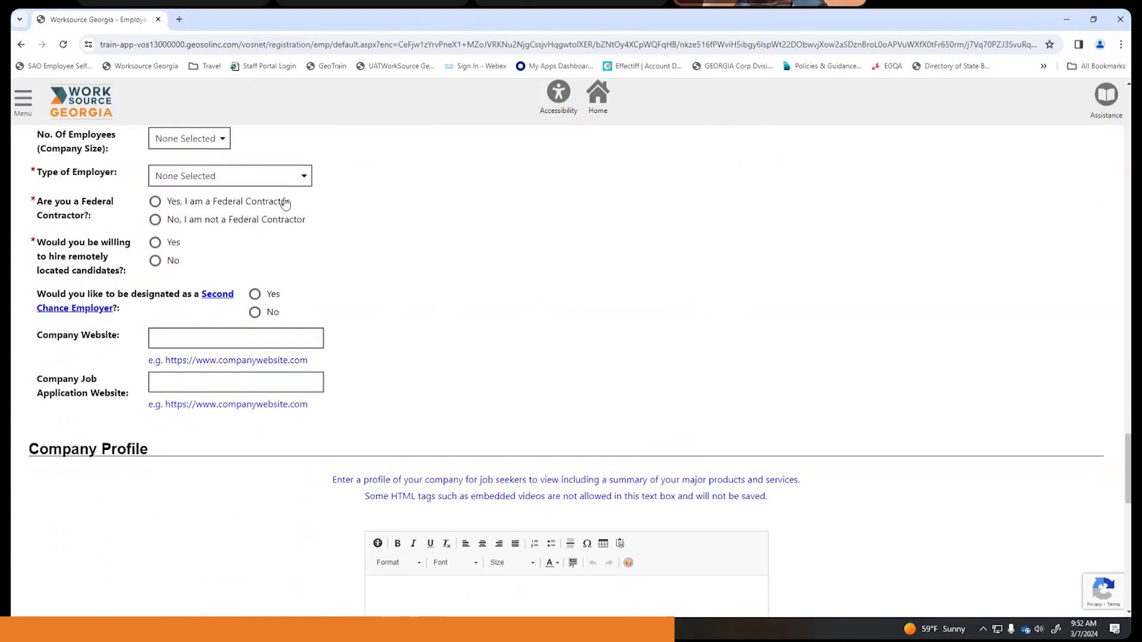
click(296, 180)
click(260, 207)
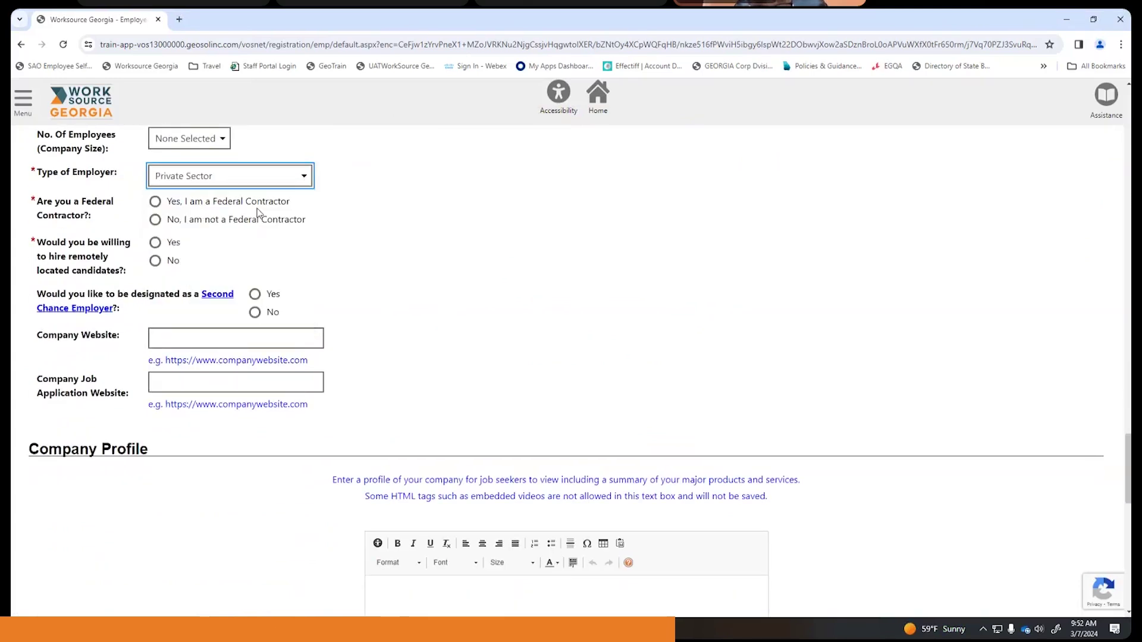
click(156, 220)
click(160, 221)
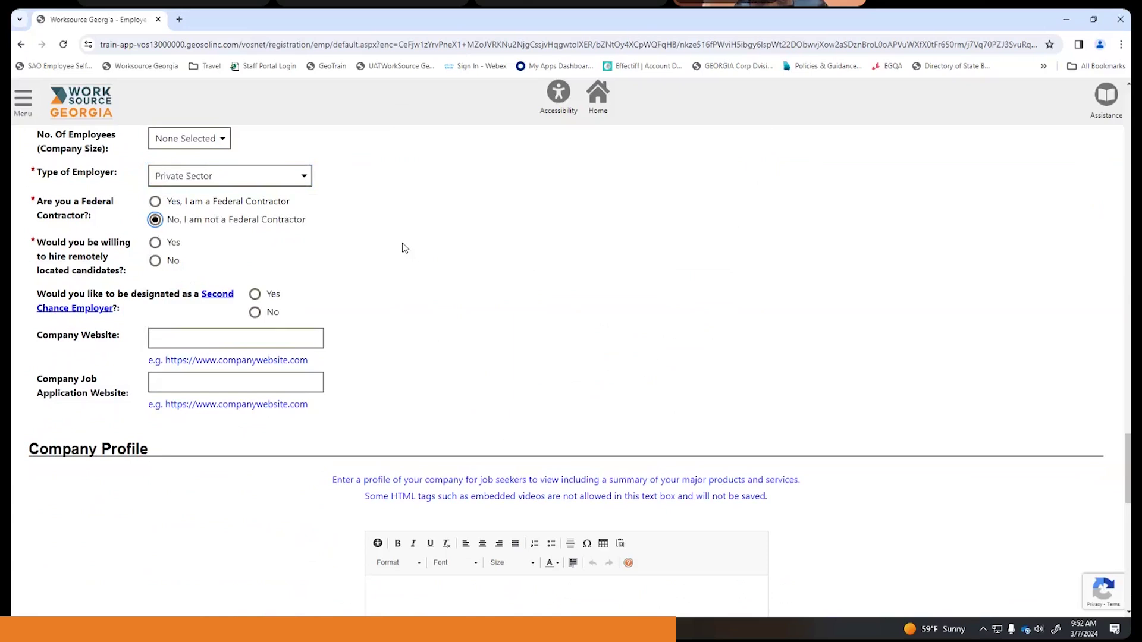
click(157, 262)
click(254, 295)
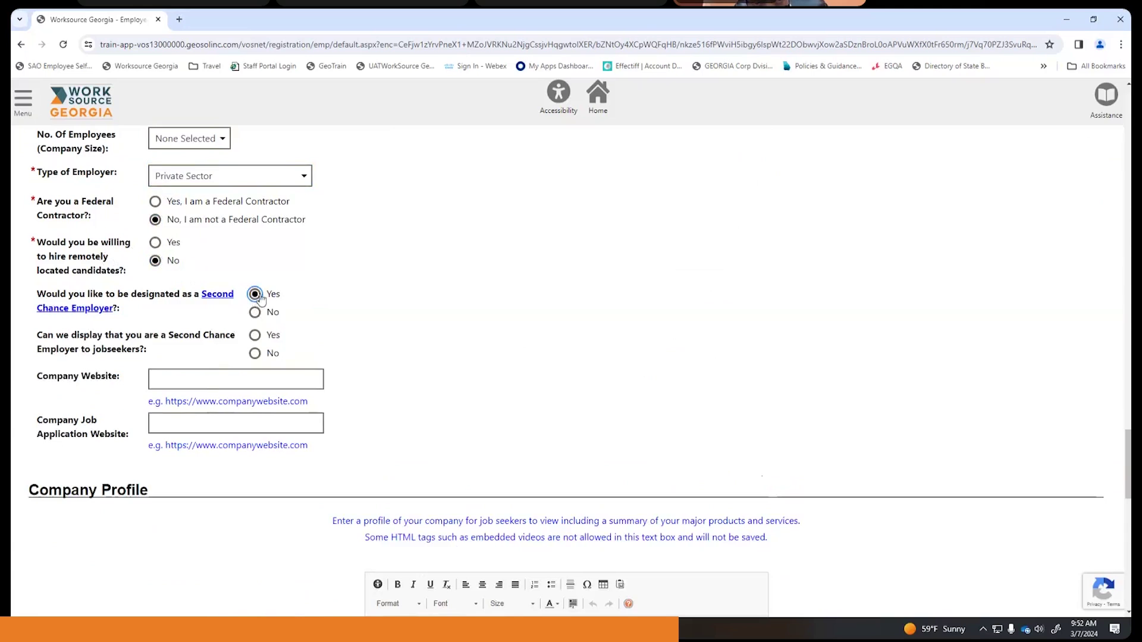
click(254, 314)
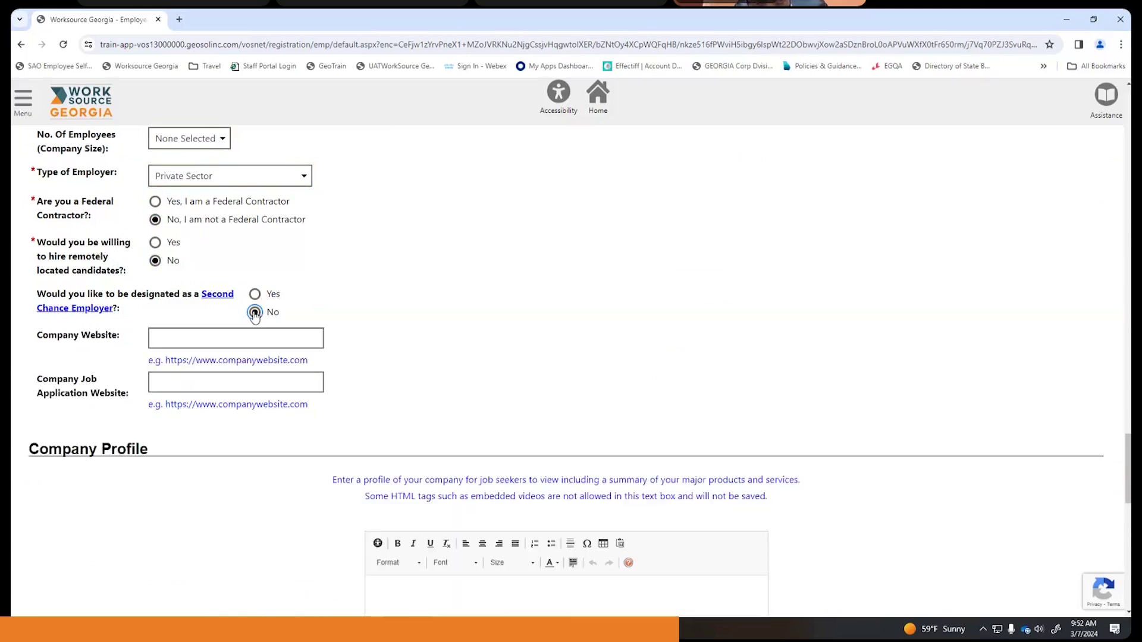
- Move past the company website field down to the bottom of the registration form
click(272, 342)
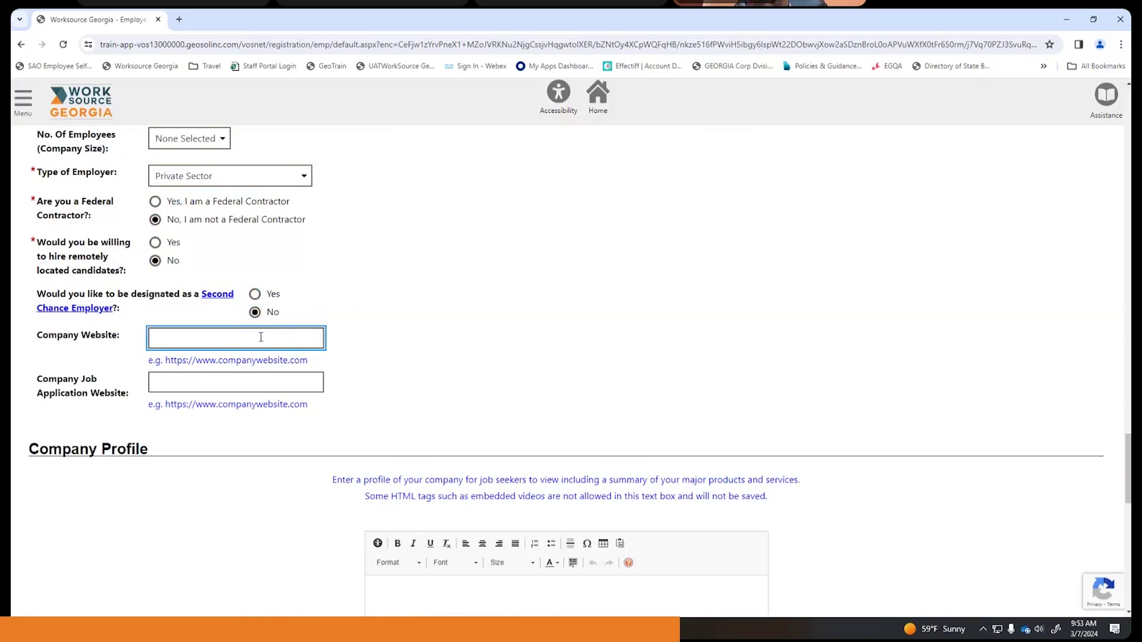
scroll(372, 282, down, 3)
scroll(381, 280, down, 3)
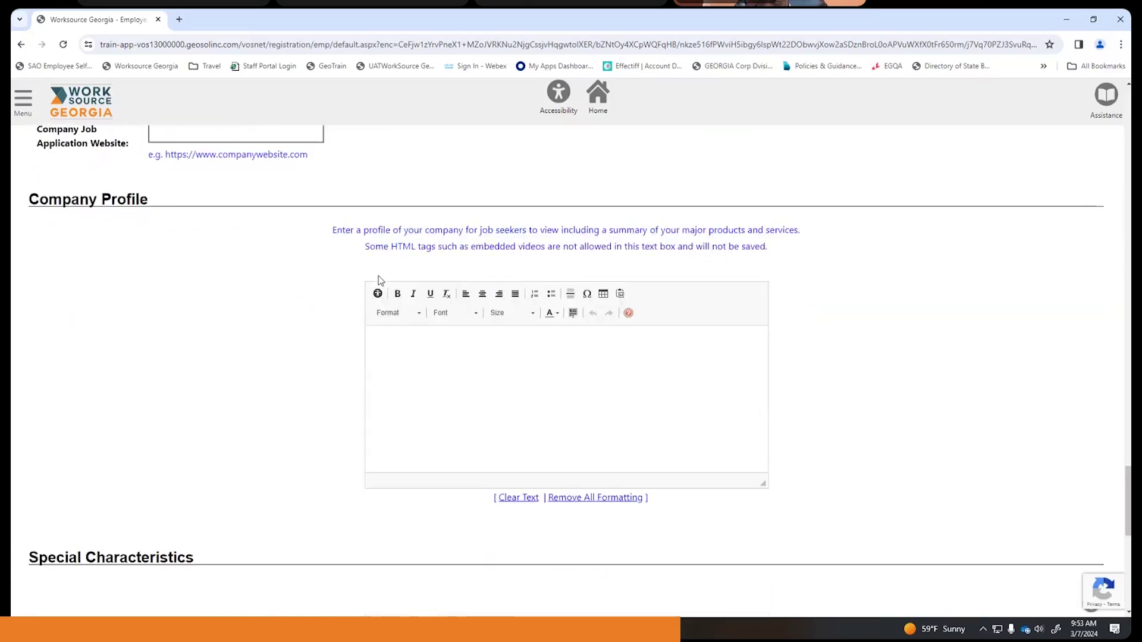
scroll(380, 276, down, 3)
scroll(378, 274, up, 3)
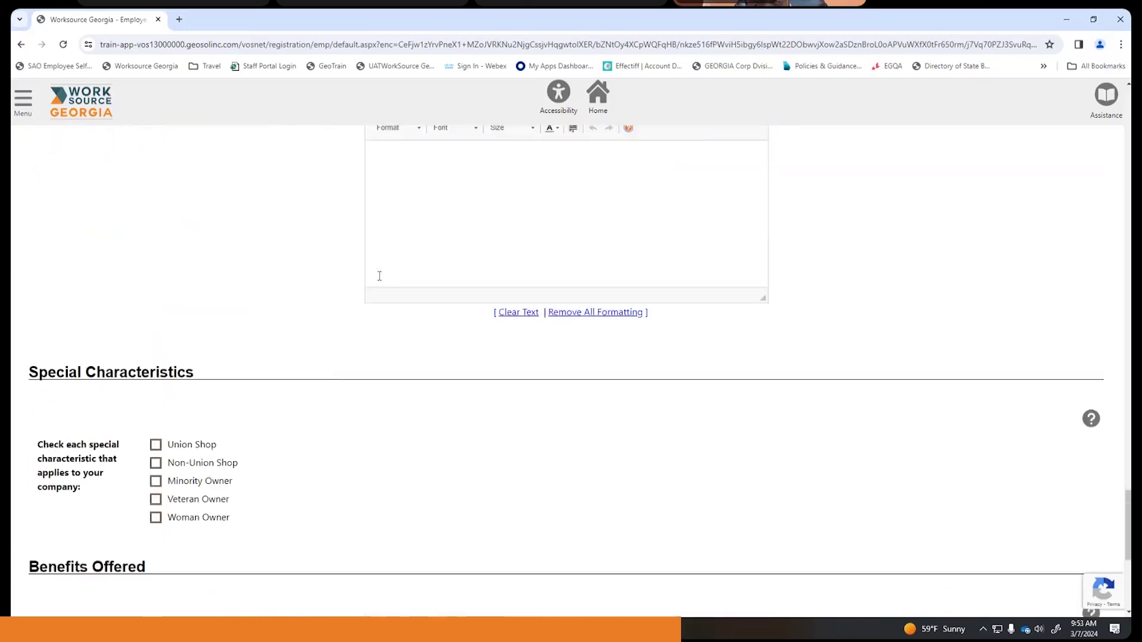
scroll(333, 356, down, 4)
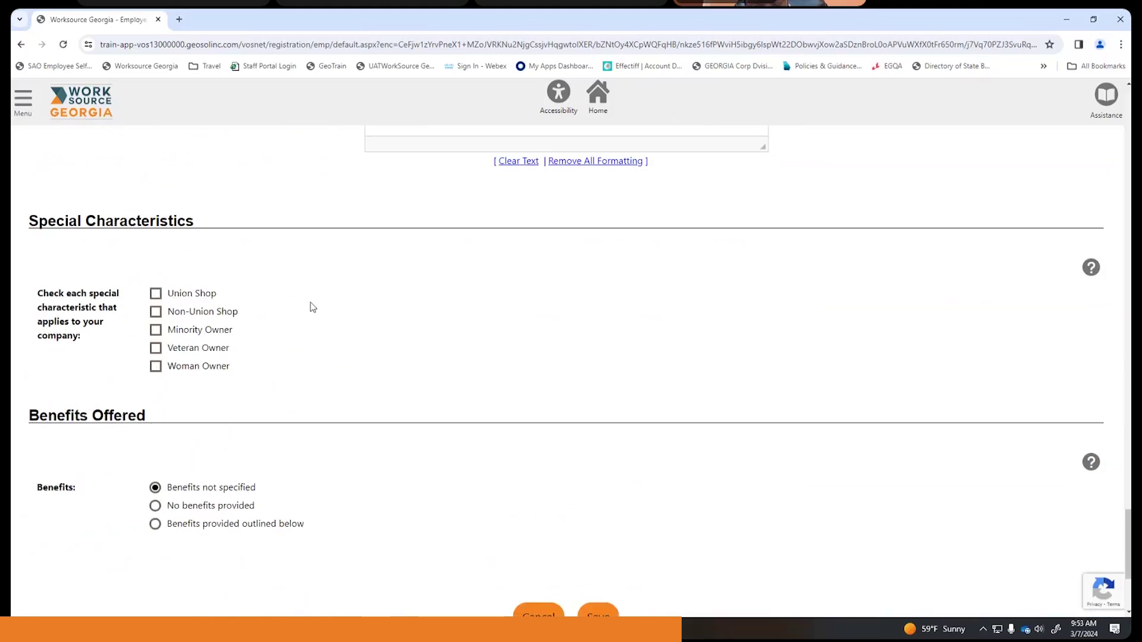
scroll(311, 306, down, 2)
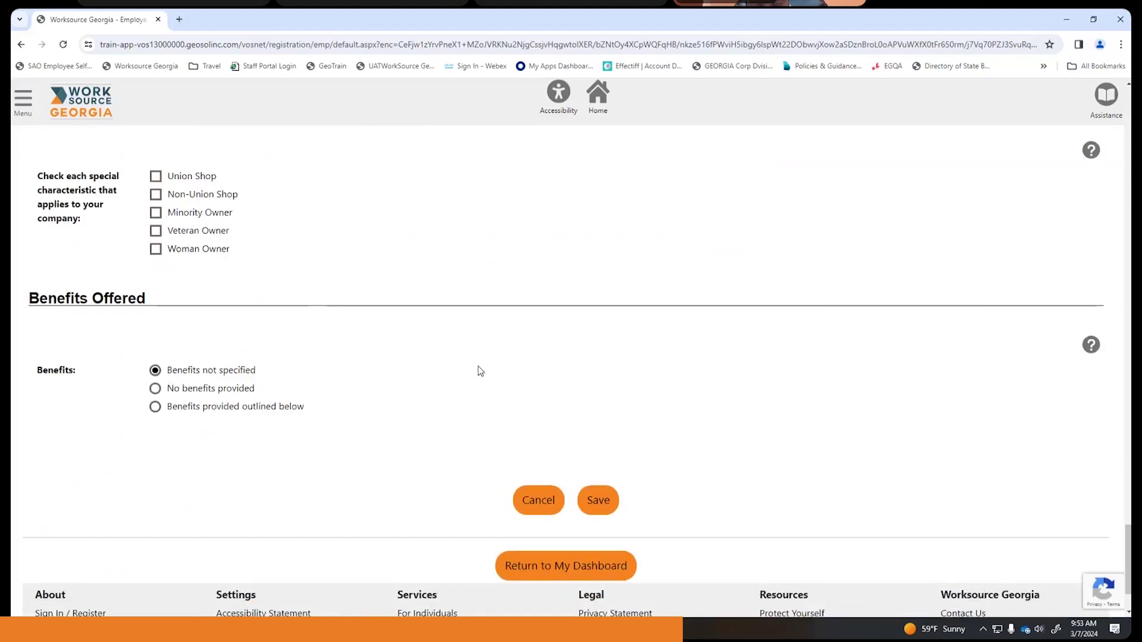
- Save the registration and continue past the unemployment status and credit information notices
click(596, 512)
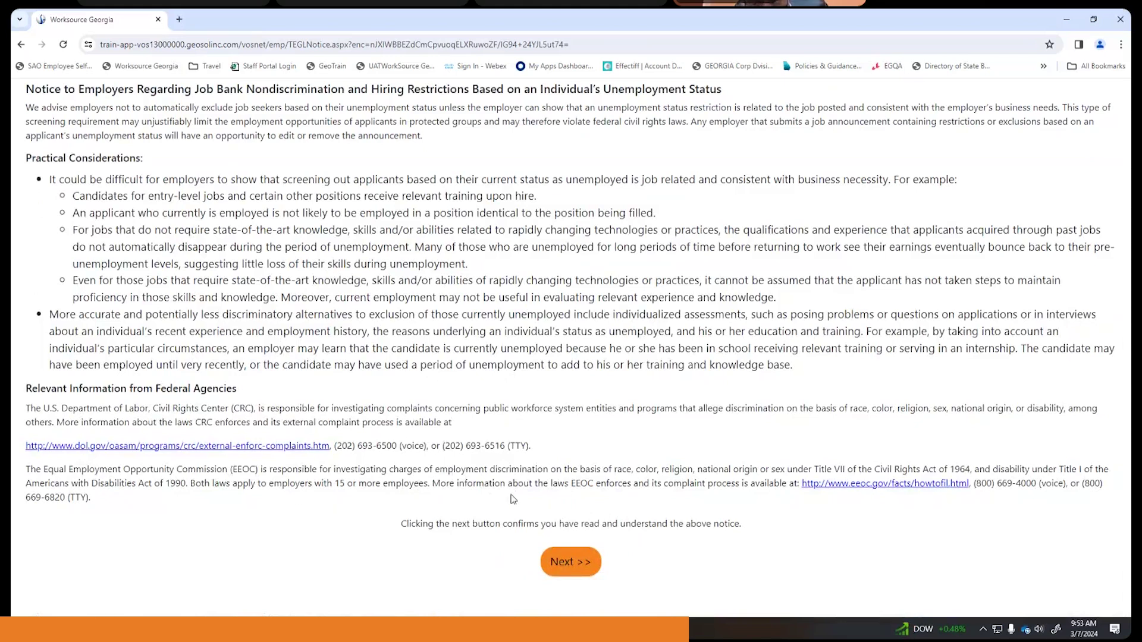
click(568, 563)
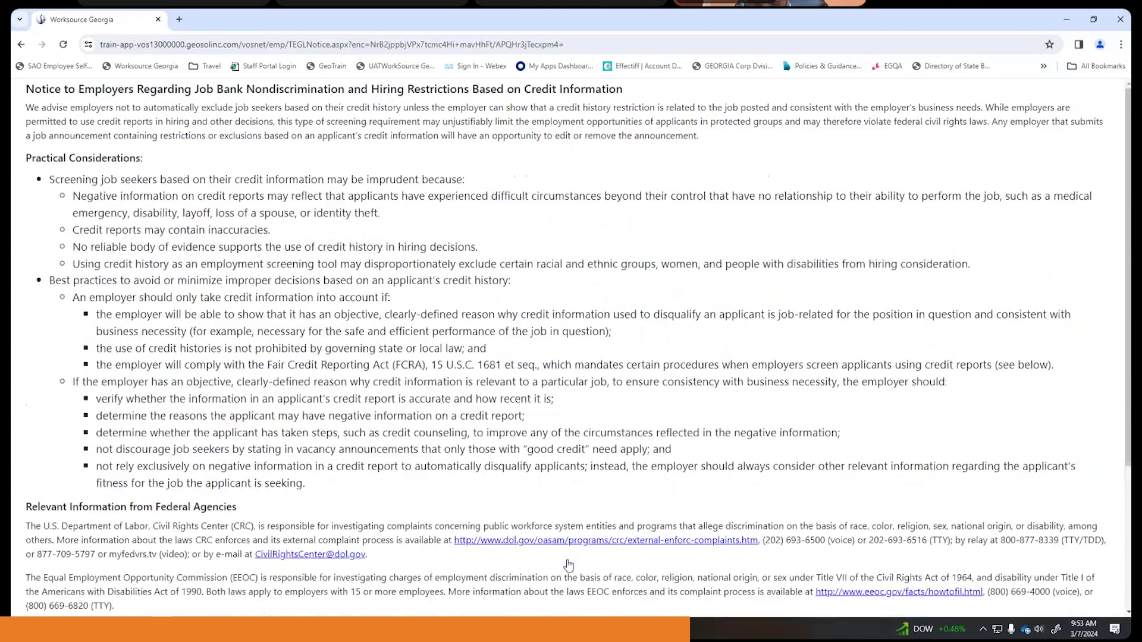
scroll(612, 245, down, 3)
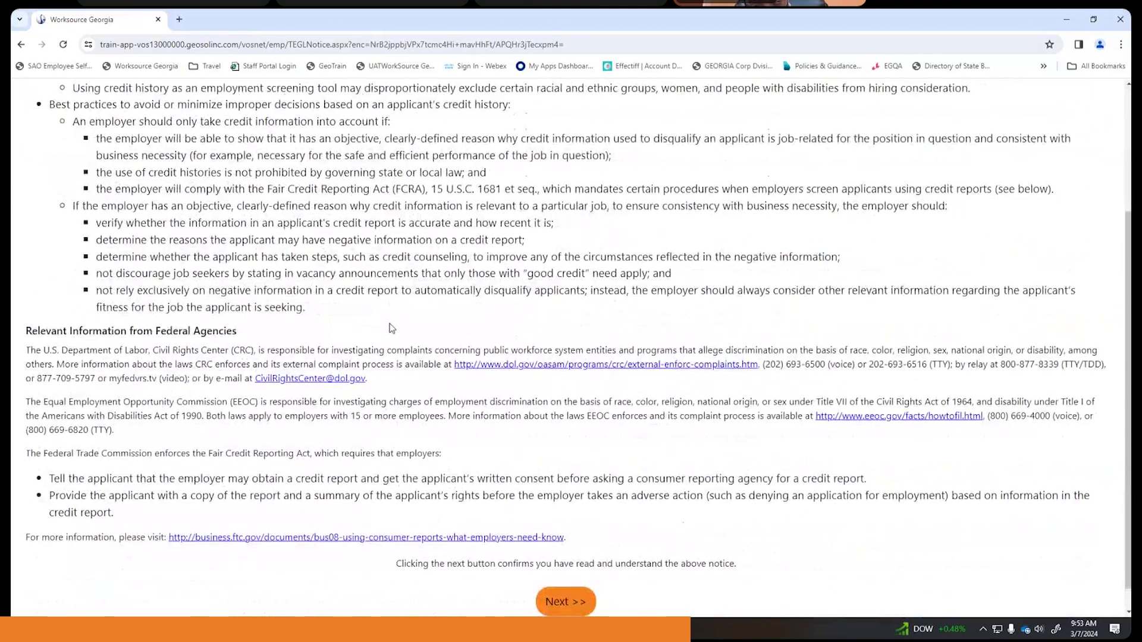
scroll(416, 345, down, 1)
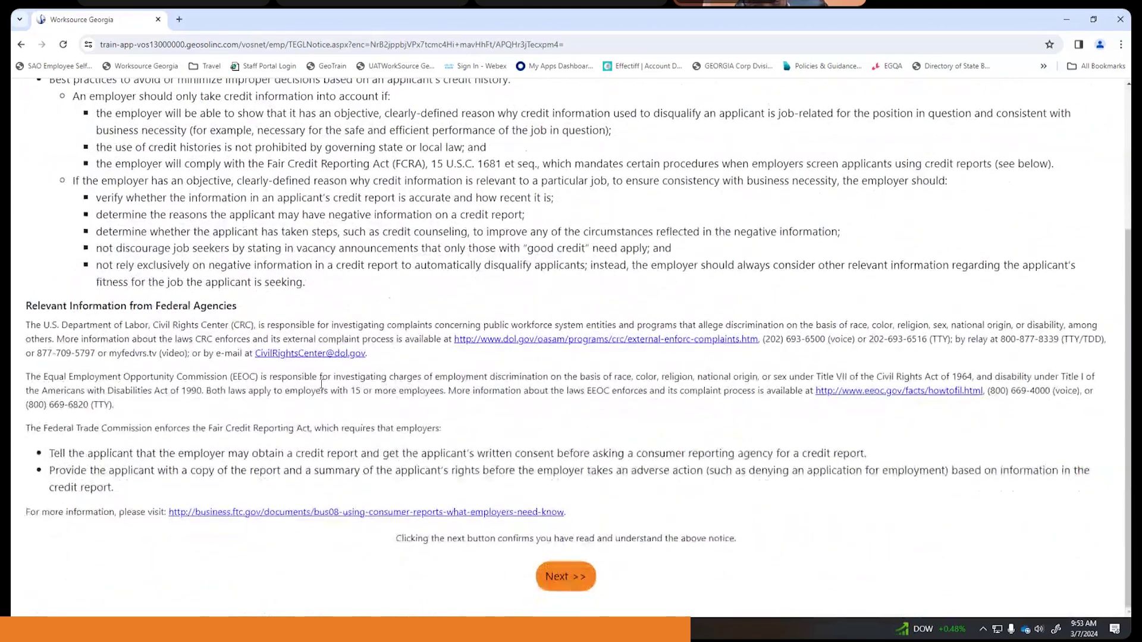
click(568, 581)
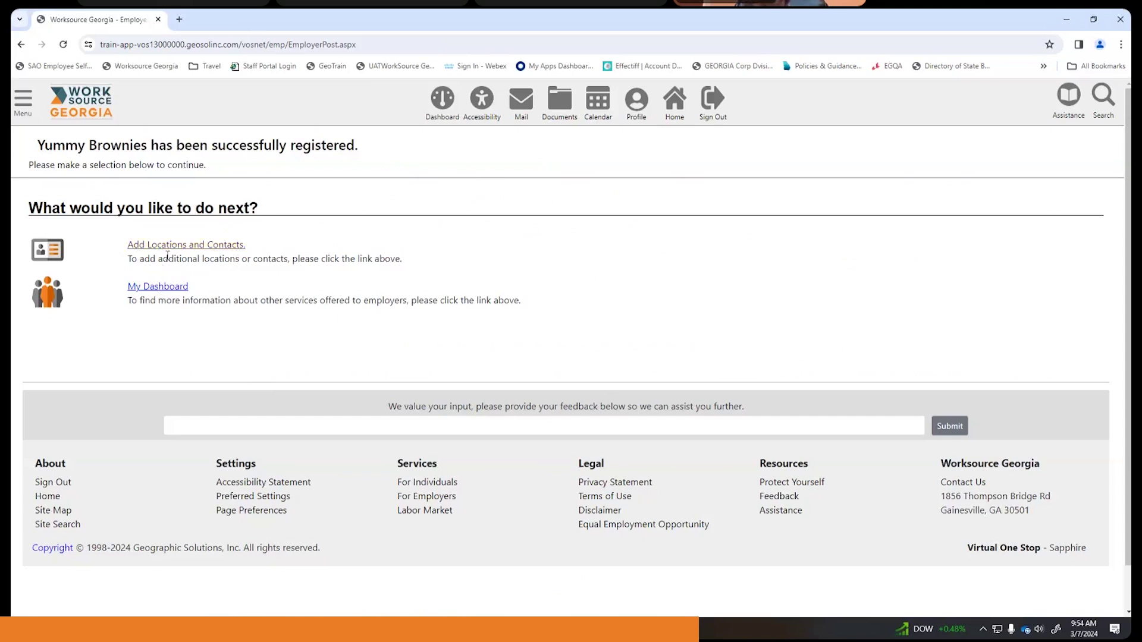
- Open the General Information section of the Yummy Brownies employer profile
click(640, 107)
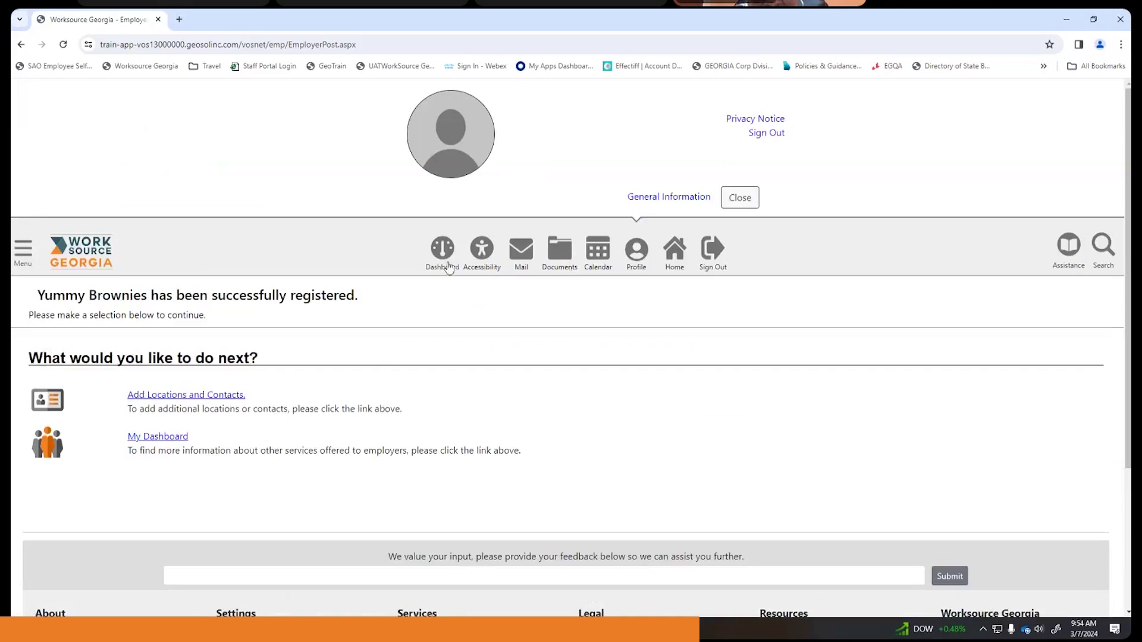
click(666, 197)
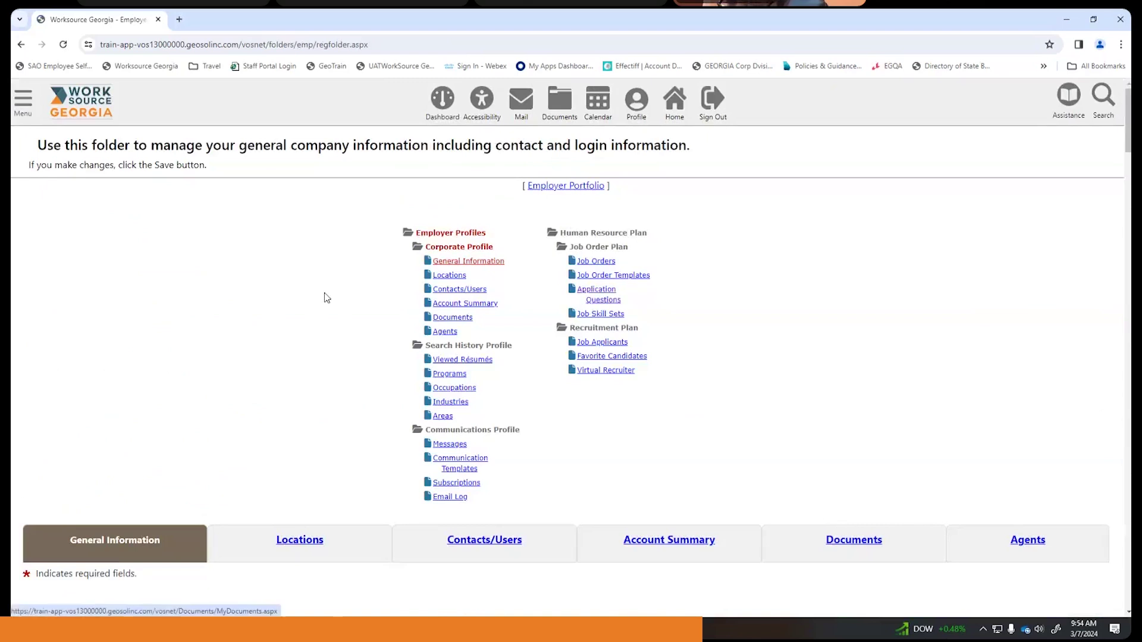
- Open Job Orders under Job Order Plan and choose Add New Job Order
scroll(324, 296, down, 4)
scroll(327, 288, up, 4)
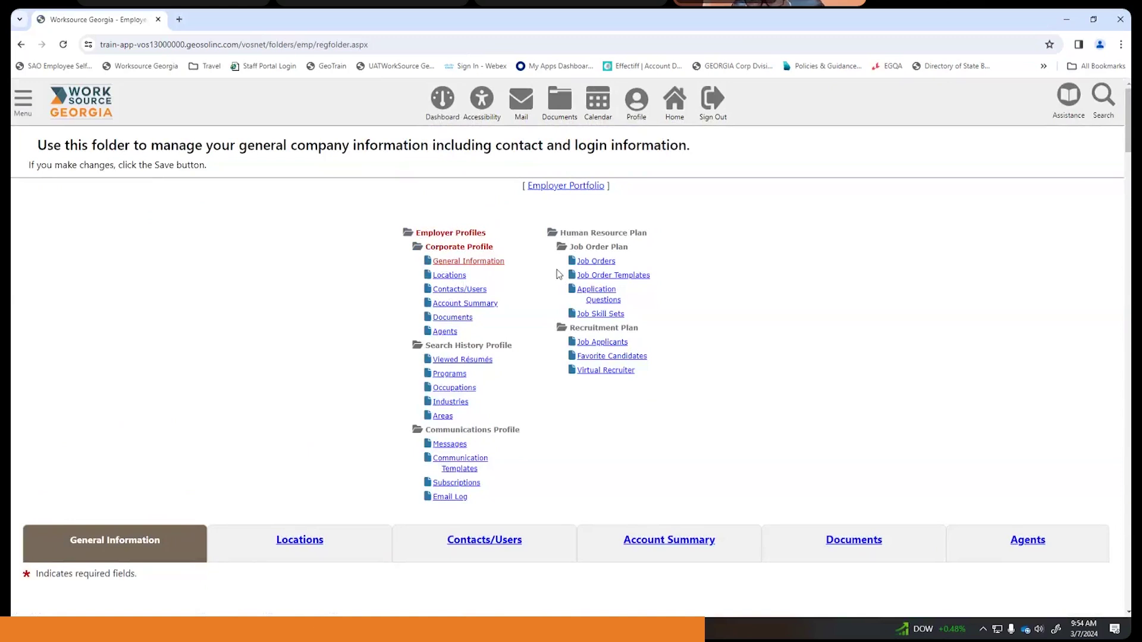
click(601, 266)
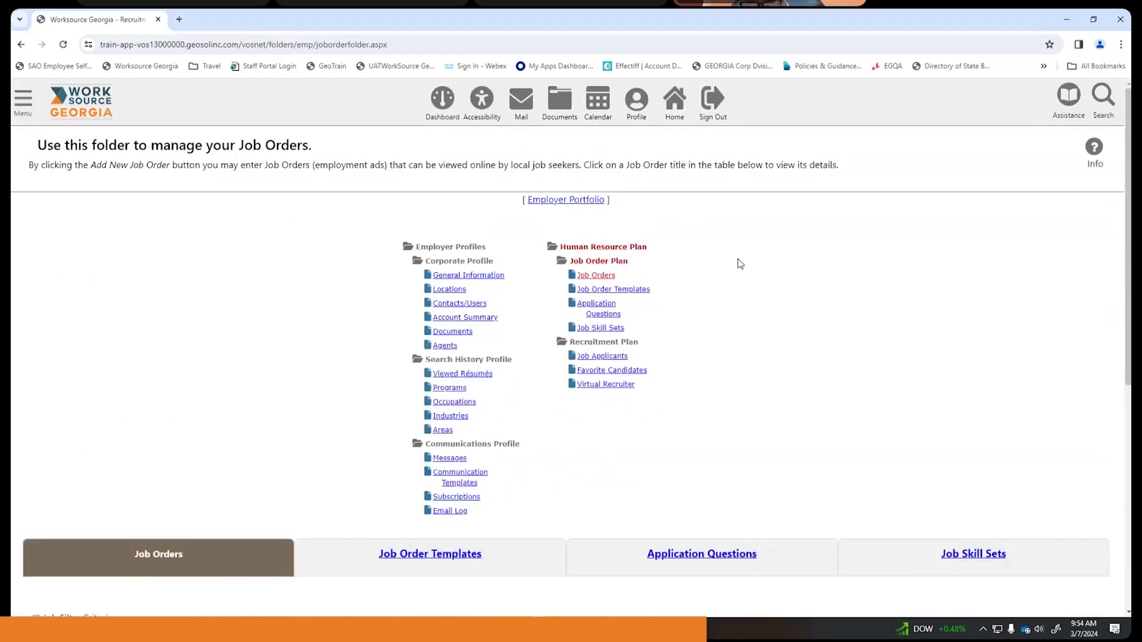
scroll(740, 264, down, 6)
click(583, 383)
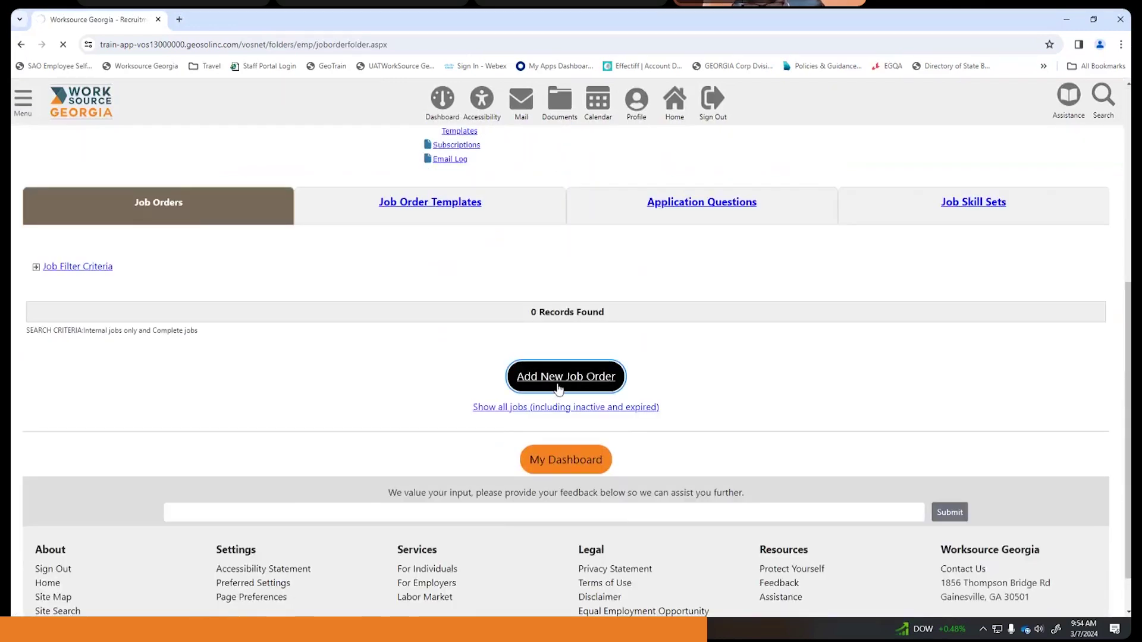
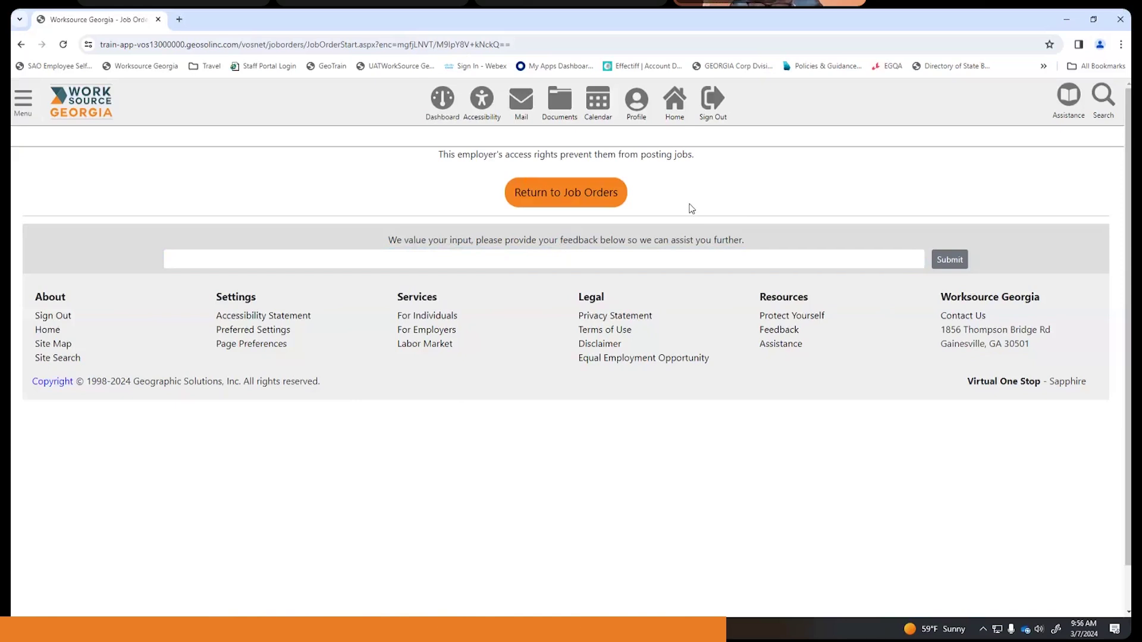
- Leave the cannot-post-jobs page and return to My Employer Dashboard
click(443, 104)
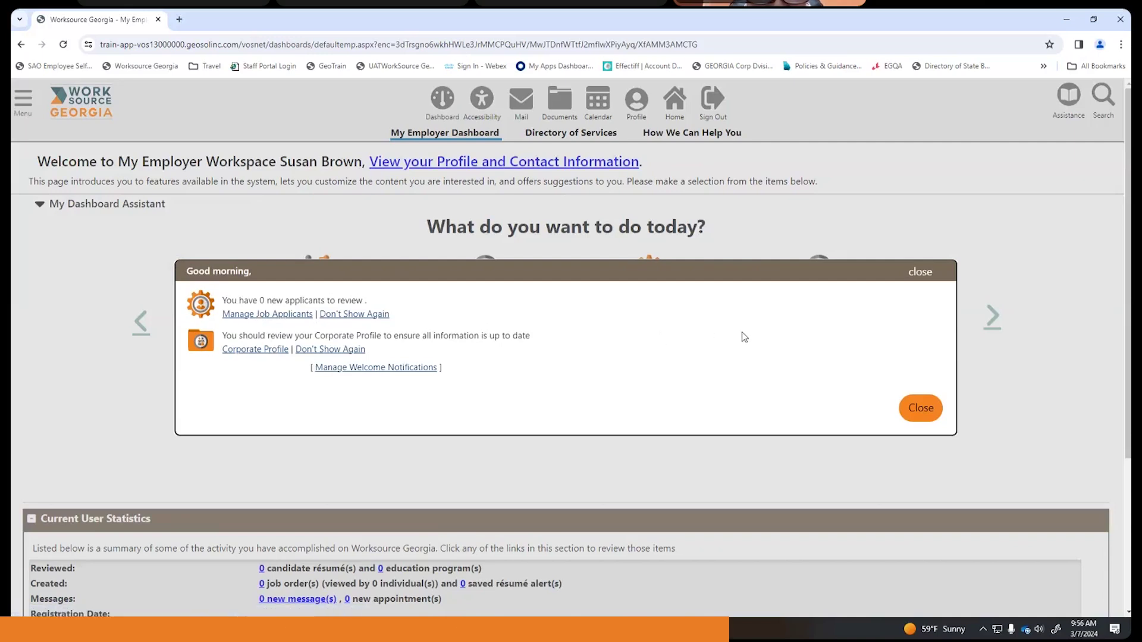
- Dismiss the Good morning greeting and expand the full dashboard
click(919, 410)
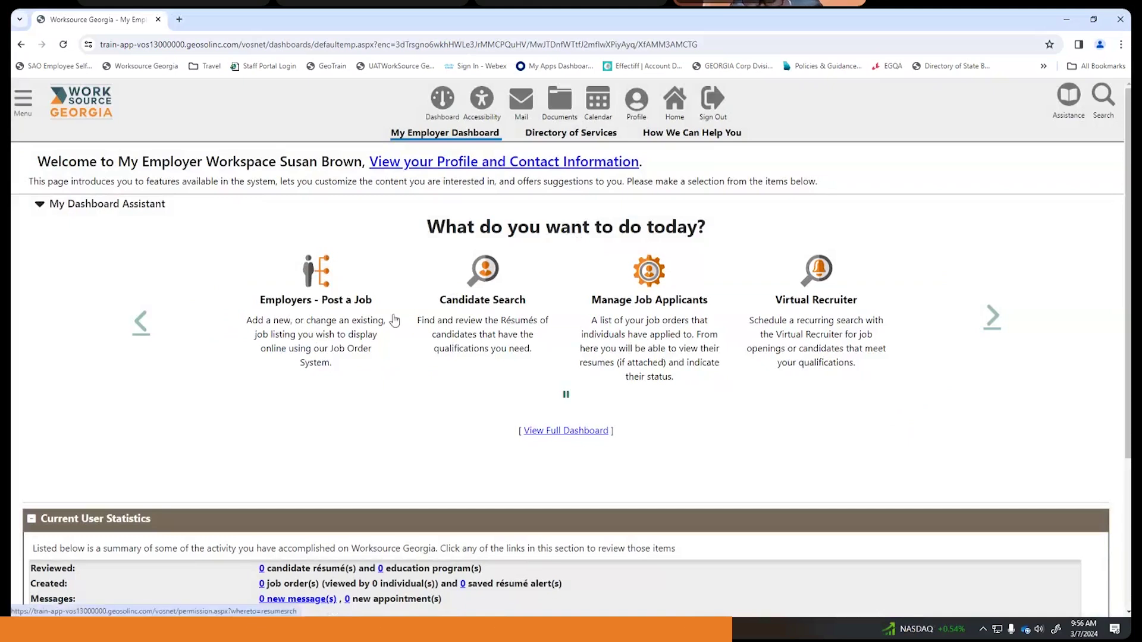
click(565, 433)
scroll(533, 381, down, 3)
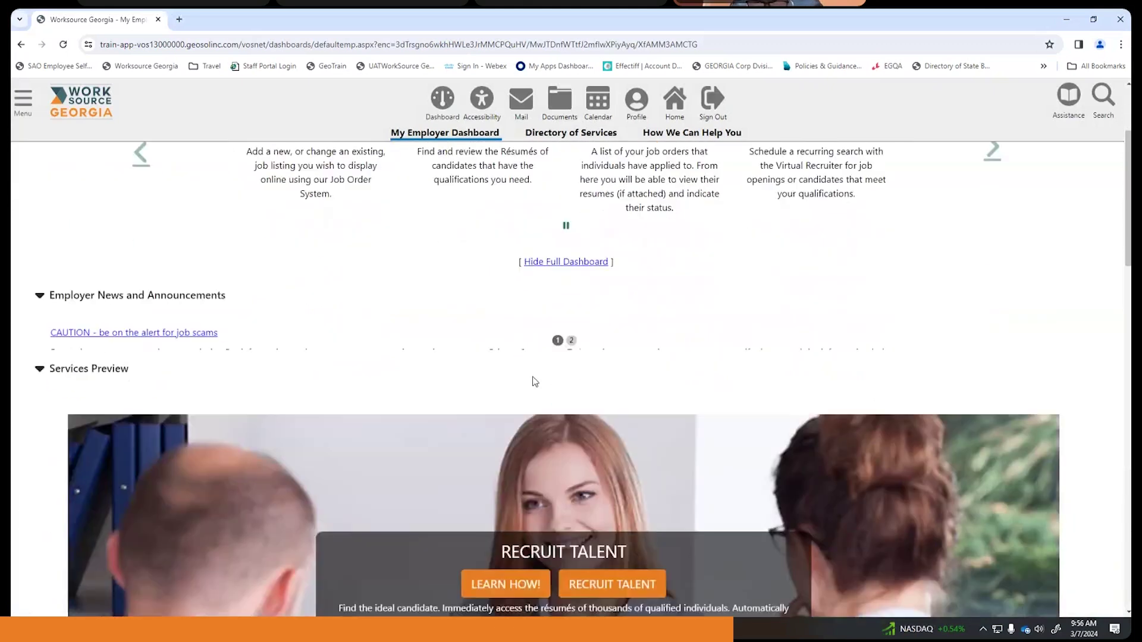
scroll(534, 381, down, 7)
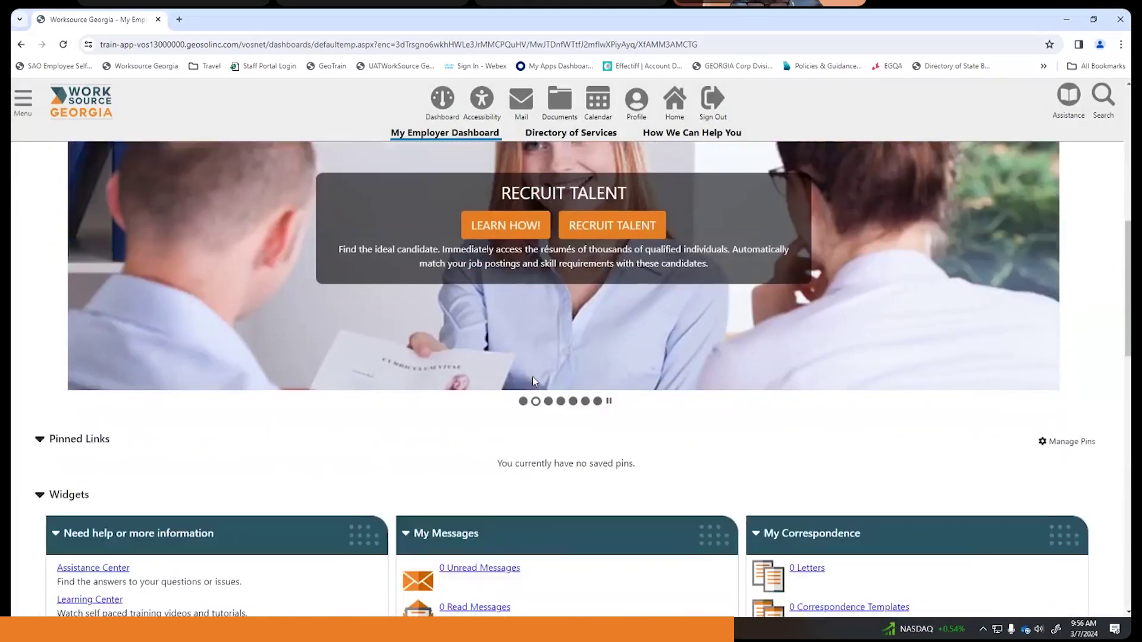
scroll(535, 378, down, 4)
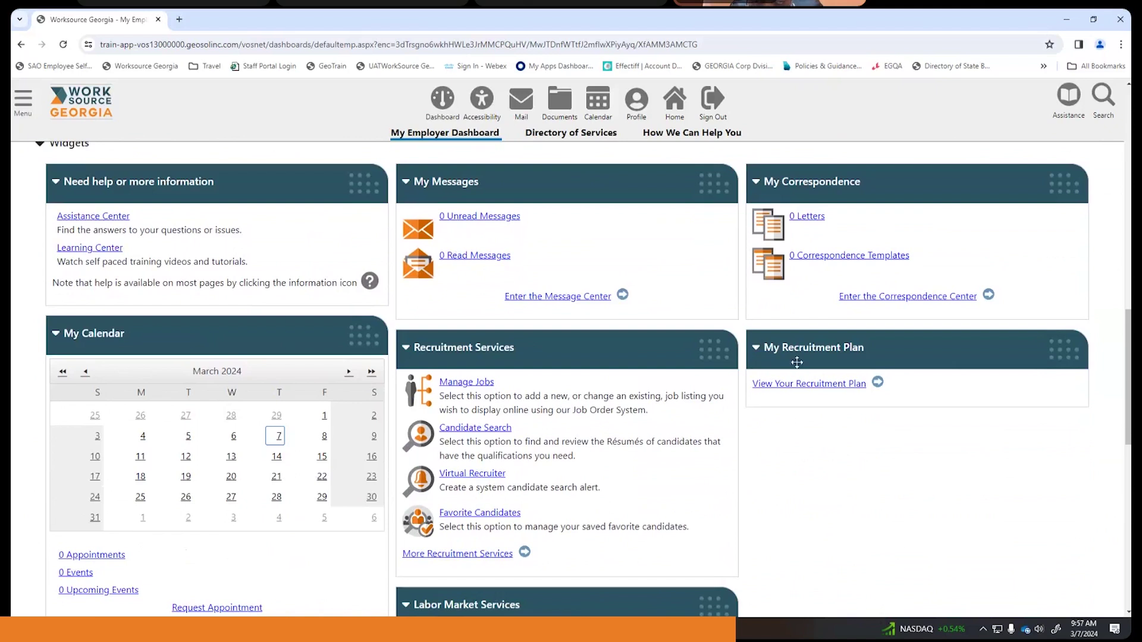
scroll(479, 437, down, 5)
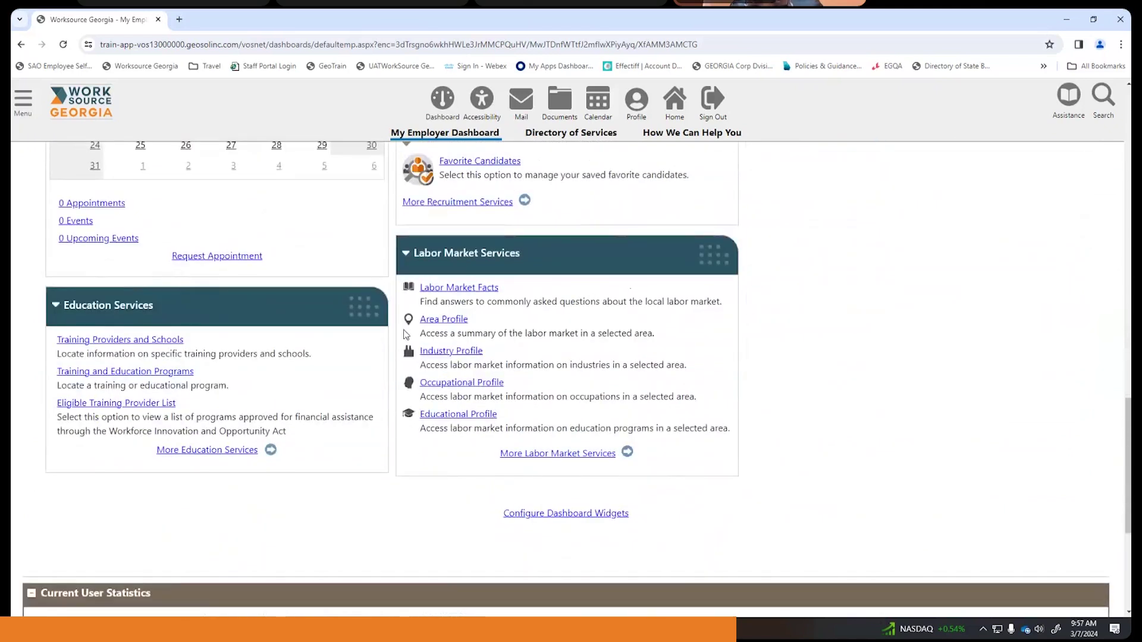
scroll(404, 334, up, 5)
- Move the Recruitment Services widget to the right column and open the profile and contact information
drag(576, 344, 946, 449)
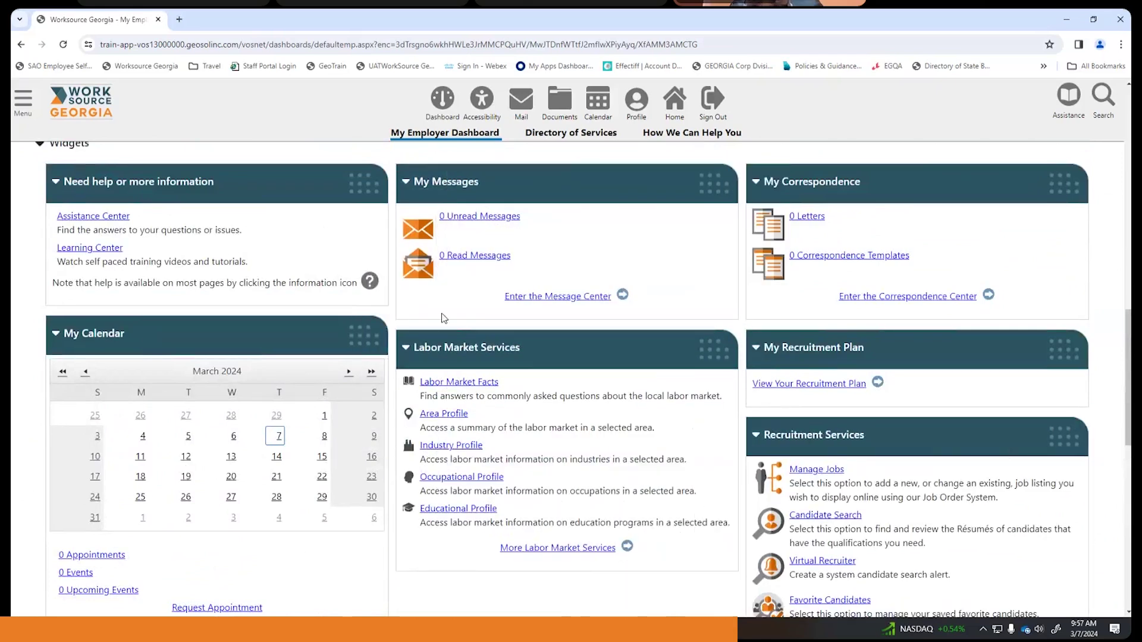
scroll(442, 317, up, 10)
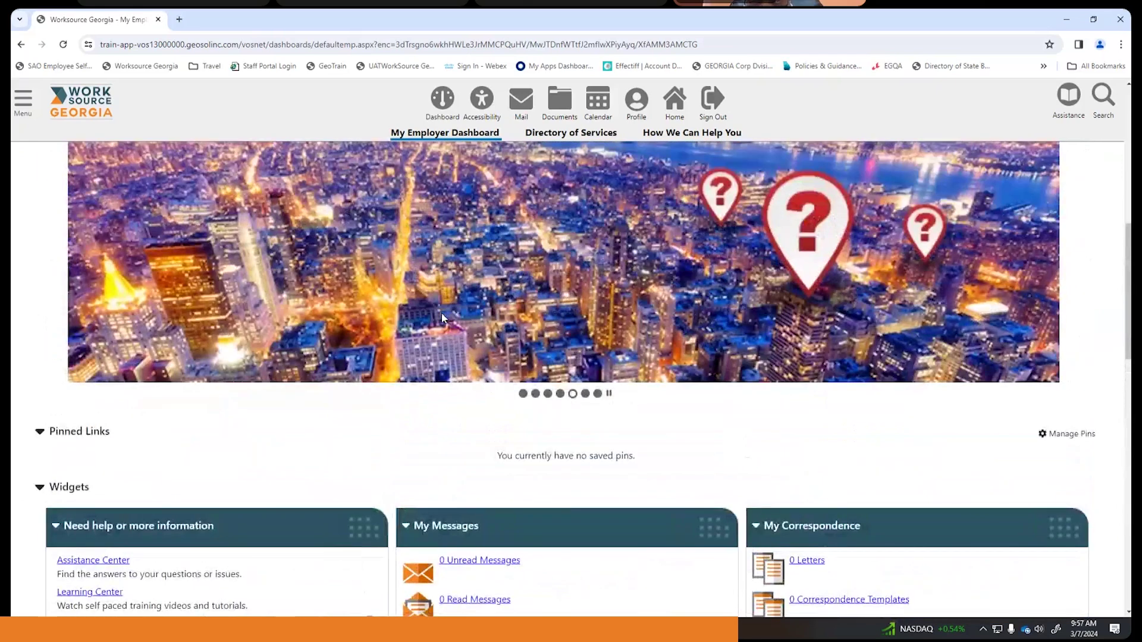
scroll(446, 317, up, 2)
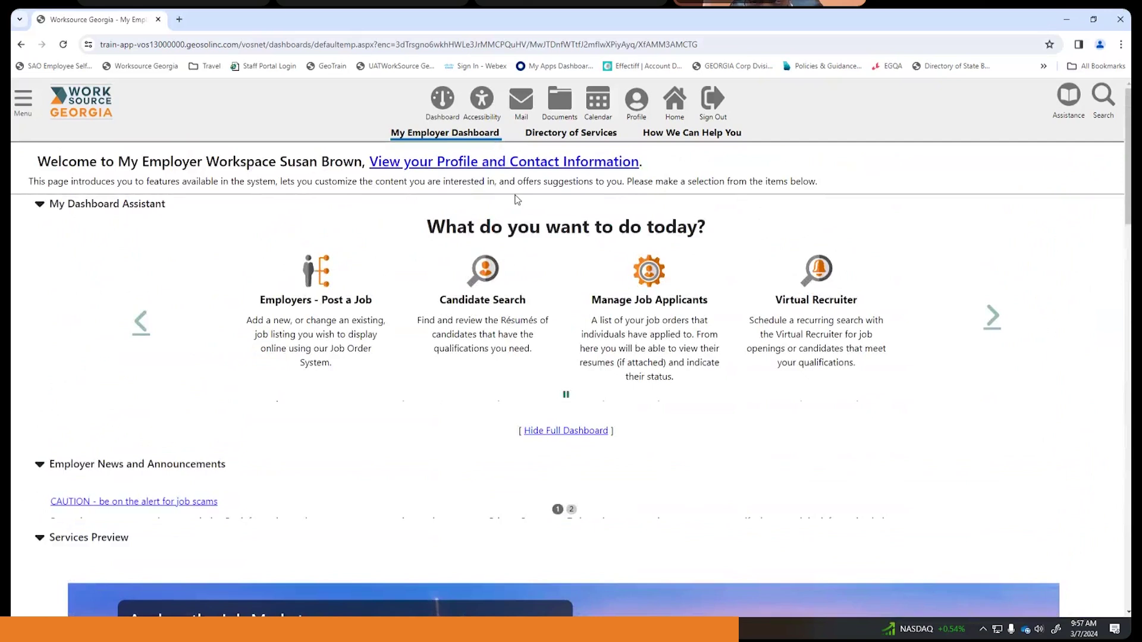
click(523, 166)
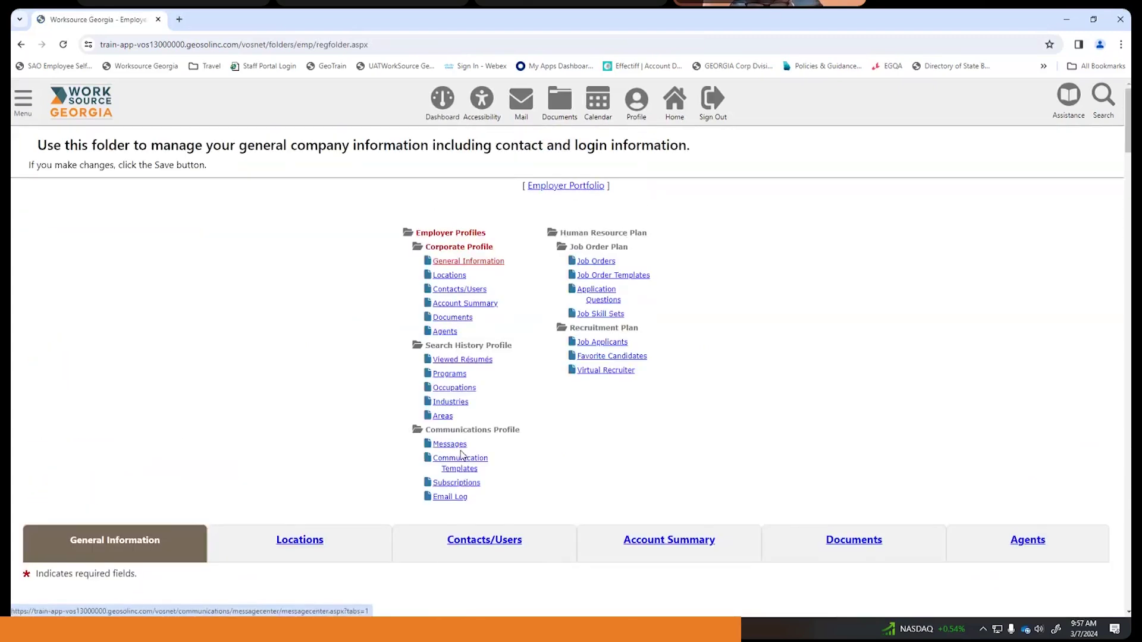
click(24, 102)
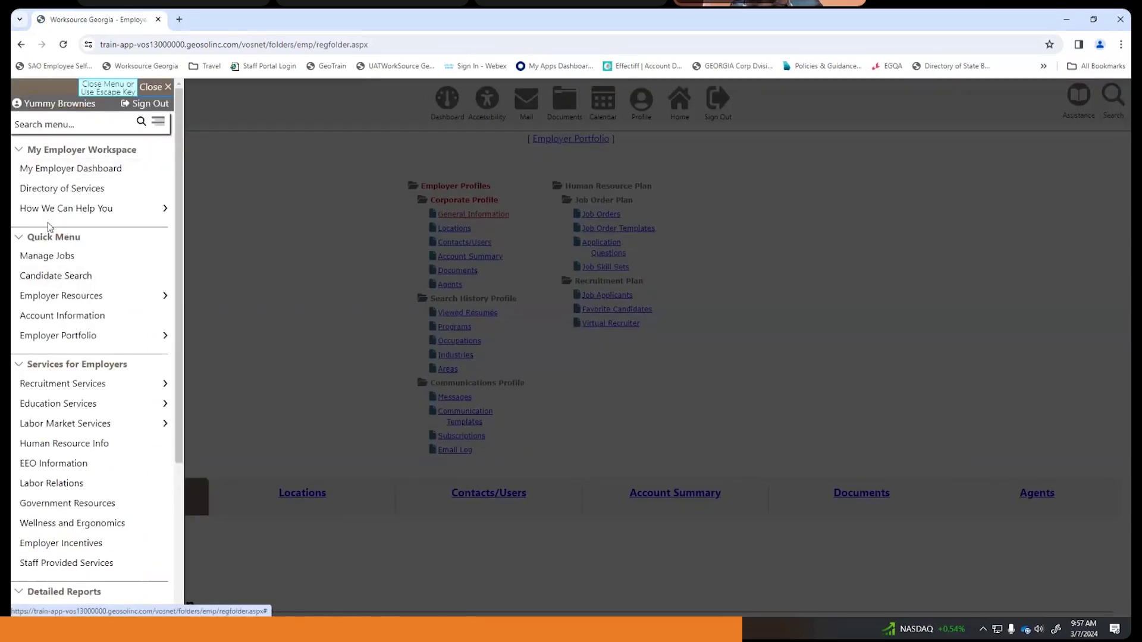
scroll(49, 227, down, 3)
scroll(63, 313, up, 3)
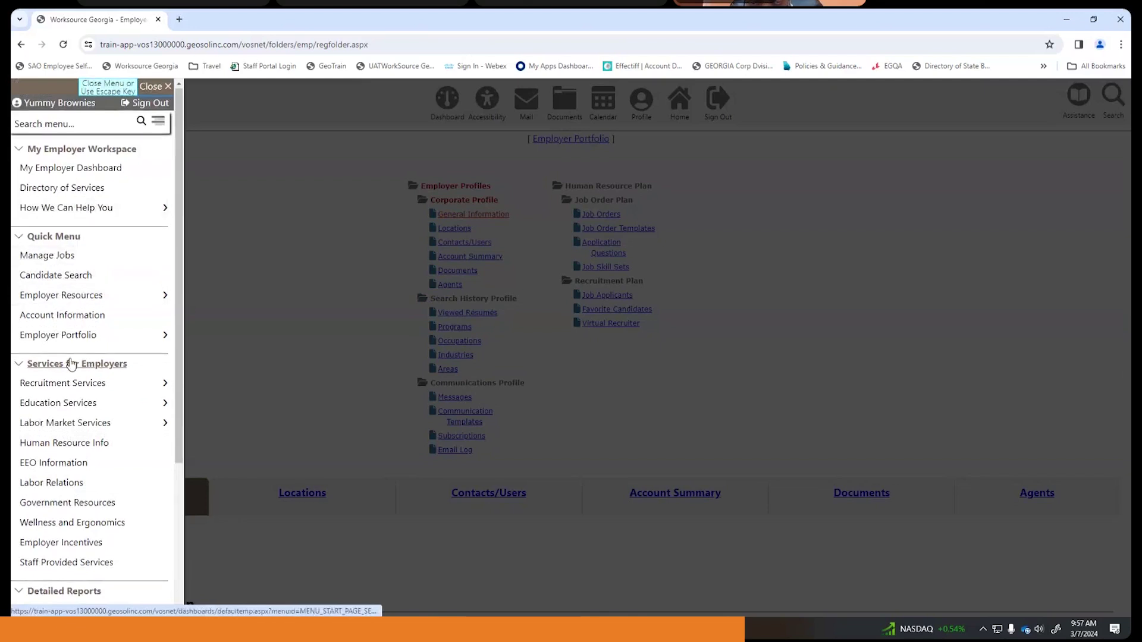
scroll(70, 365, down, 1)
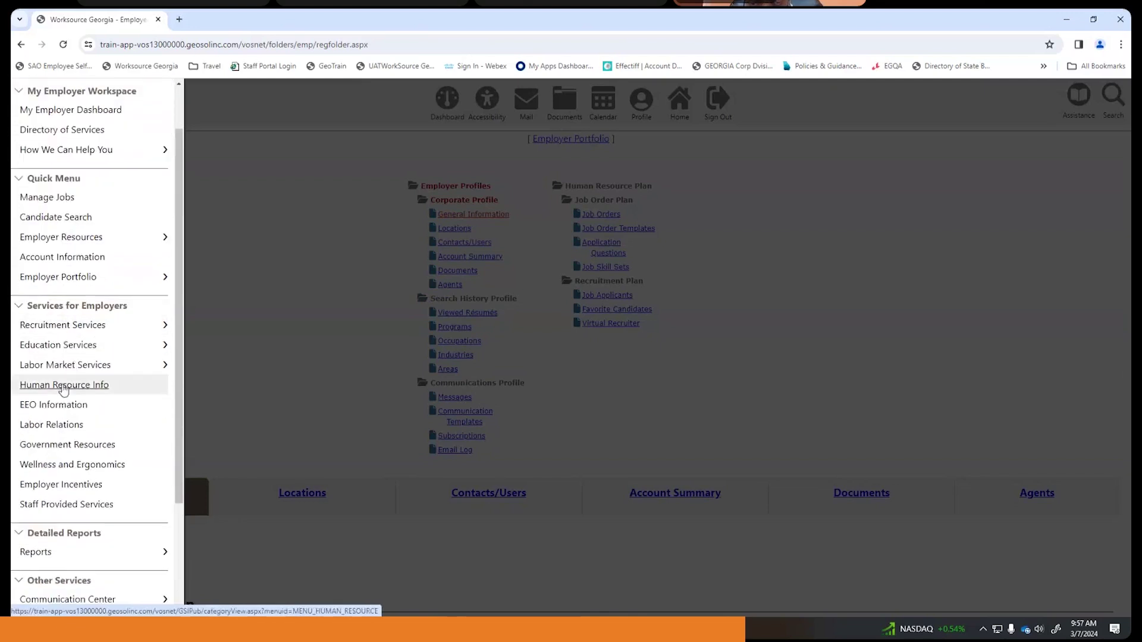
scroll(84, 373, down, 2)
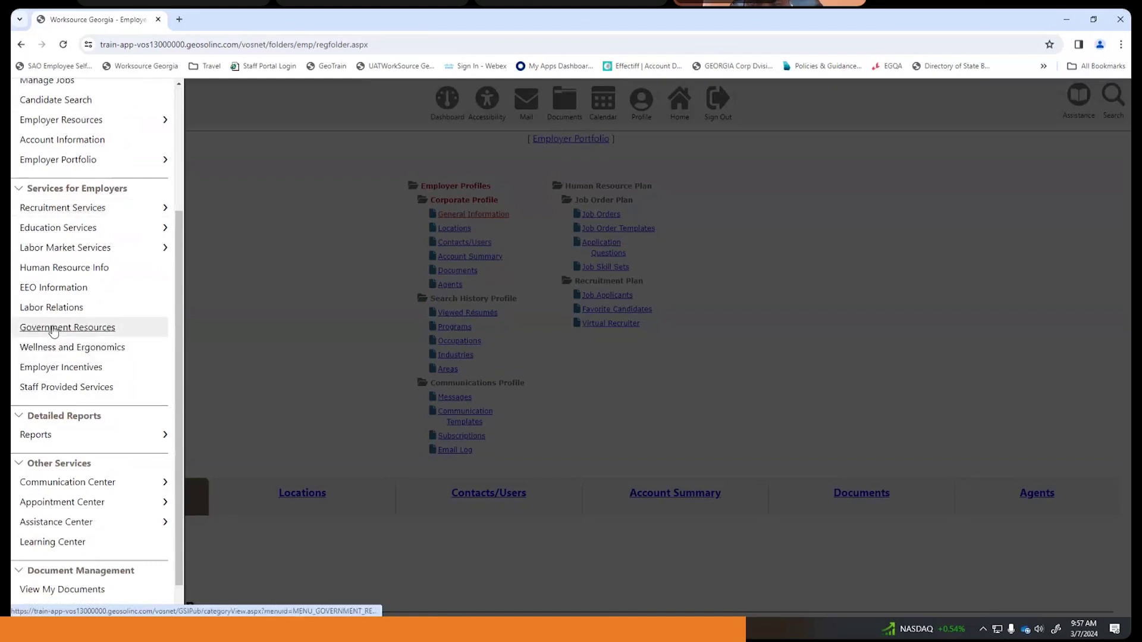
scroll(76, 373, down, 1)
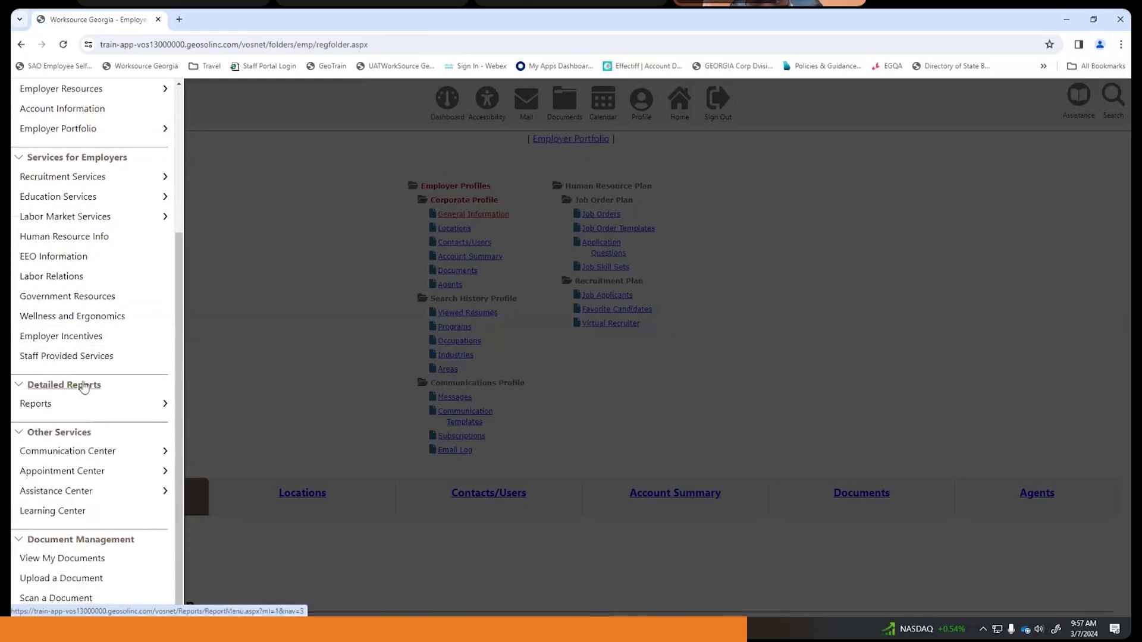
scroll(84, 388, up, 5)
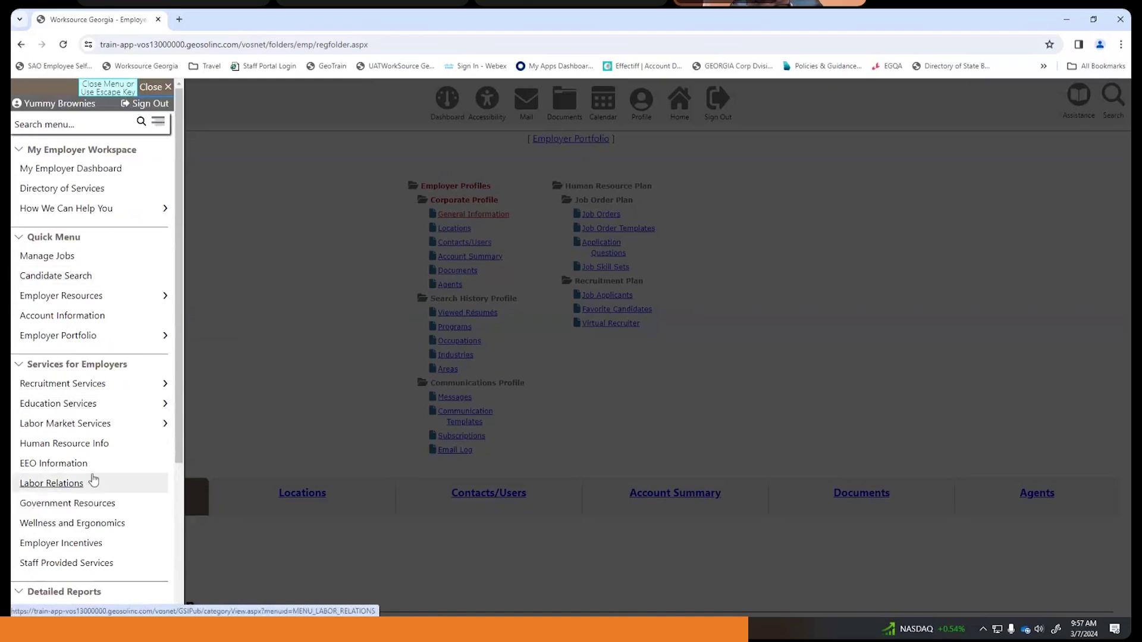
click(234, 310)
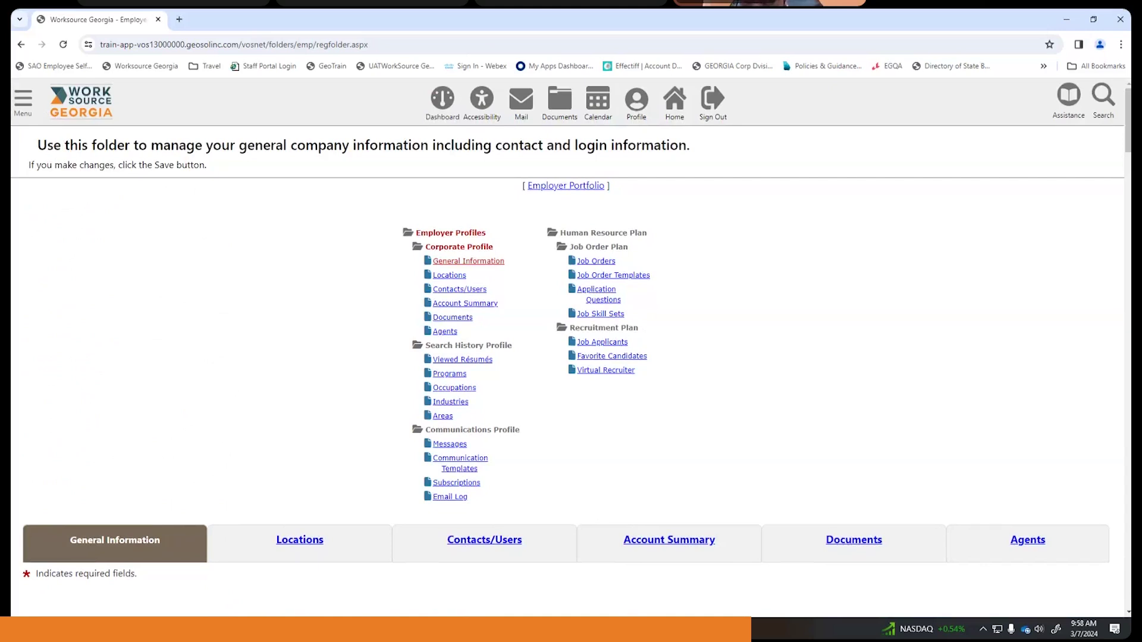
scroll(291, 401, down, 1)
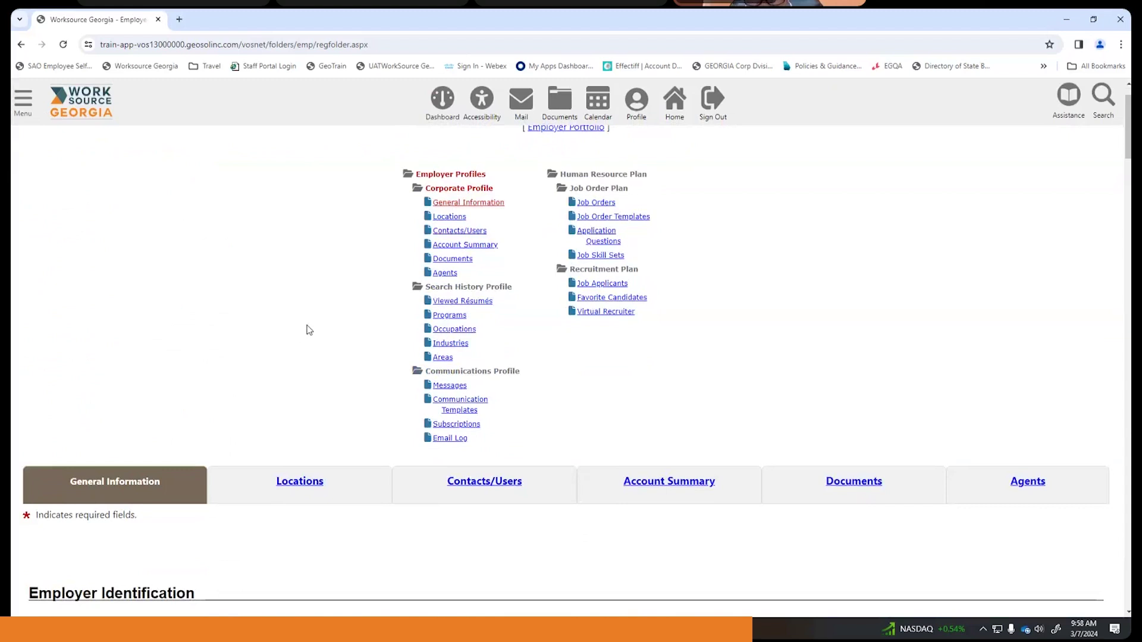
scroll(399, 275, down, 1)
scroll(401, 279, down, 3)
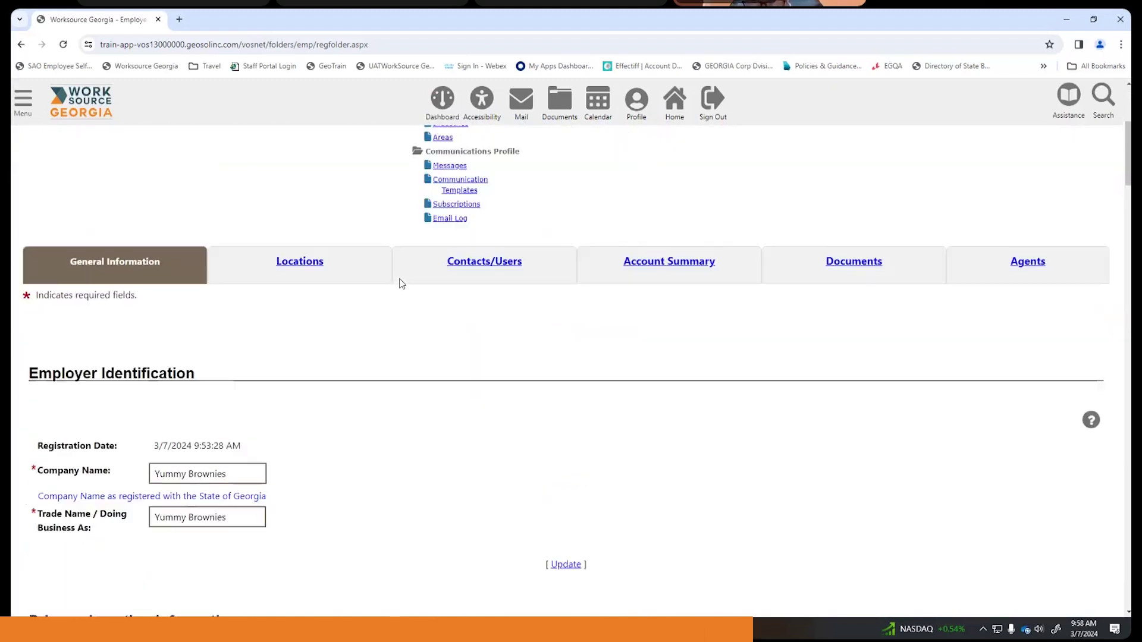
scroll(351, 341, up, 5)
scroll(351, 341, down, 4)
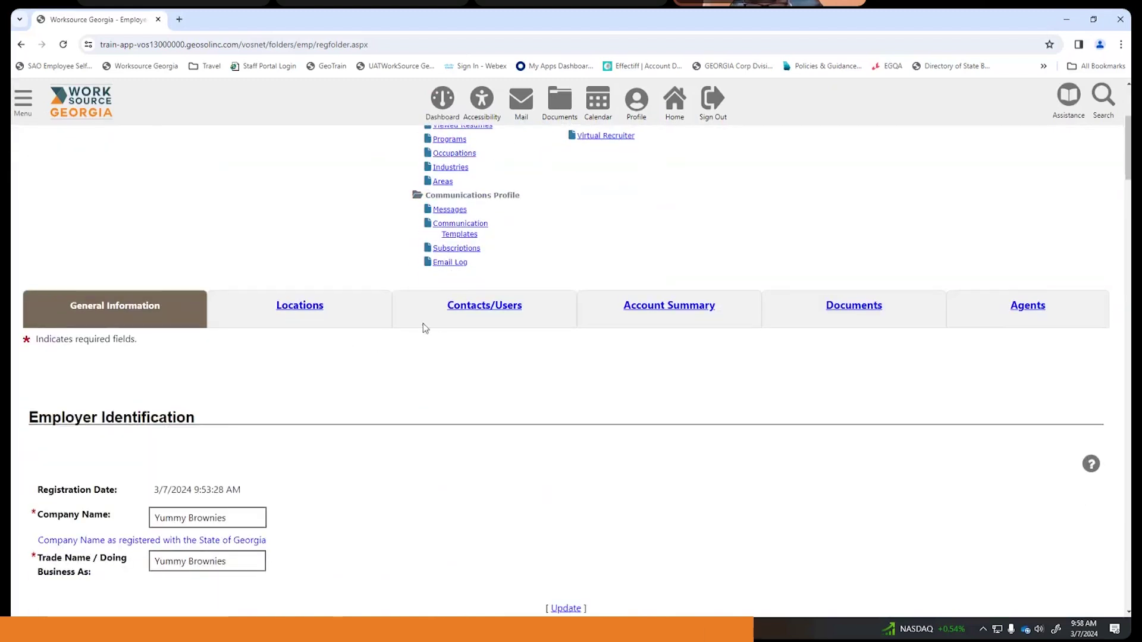
- Open the Contacts/Users tab and look over its single primary contact, the Owner
click(494, 307)
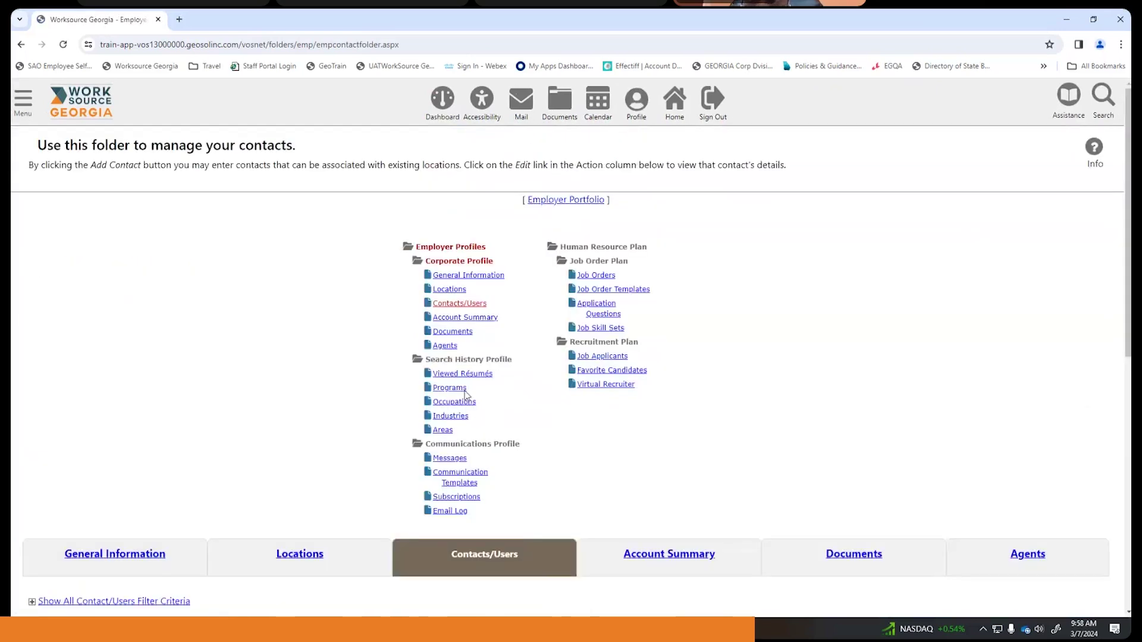
scroll(467, 379, down, 4)
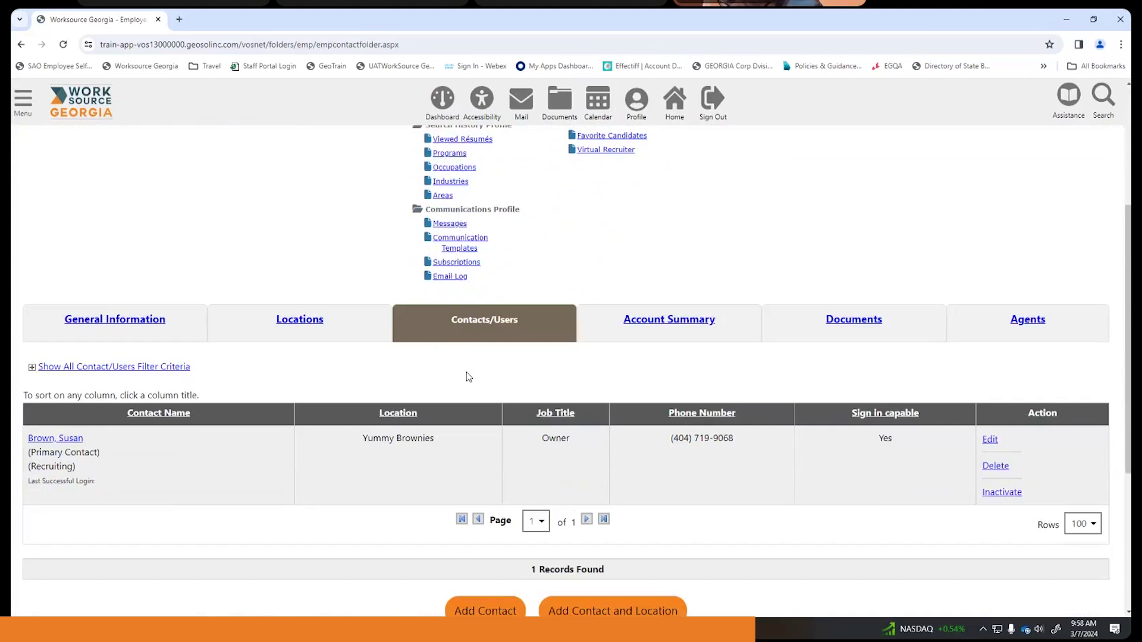
scroll(471, 372, down, 2)
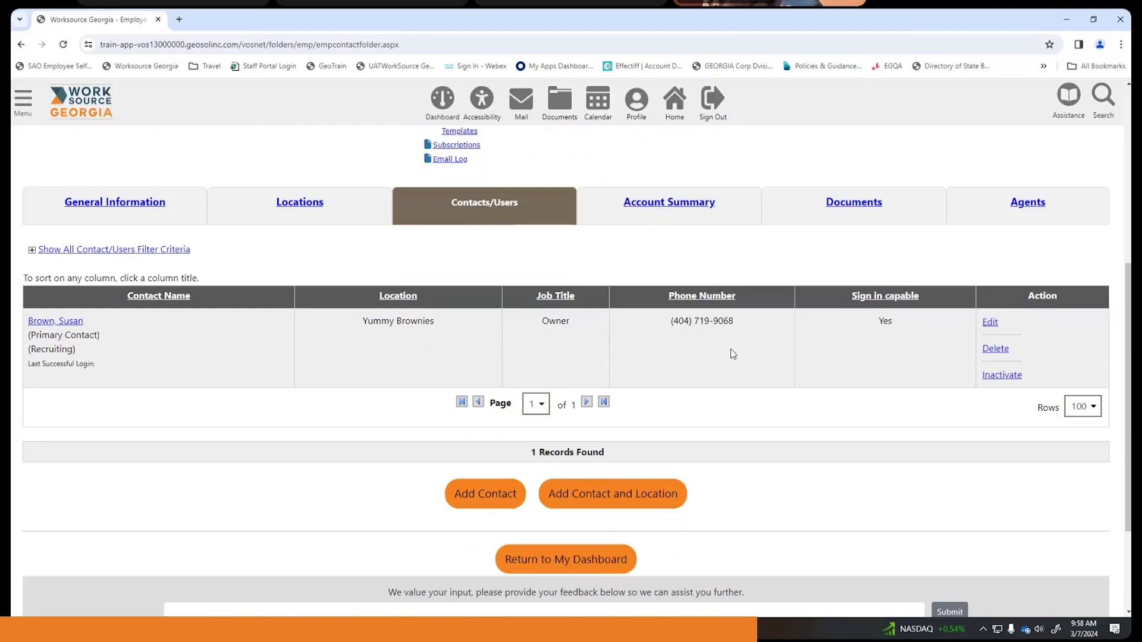
scroll(689, 383, down, 1)
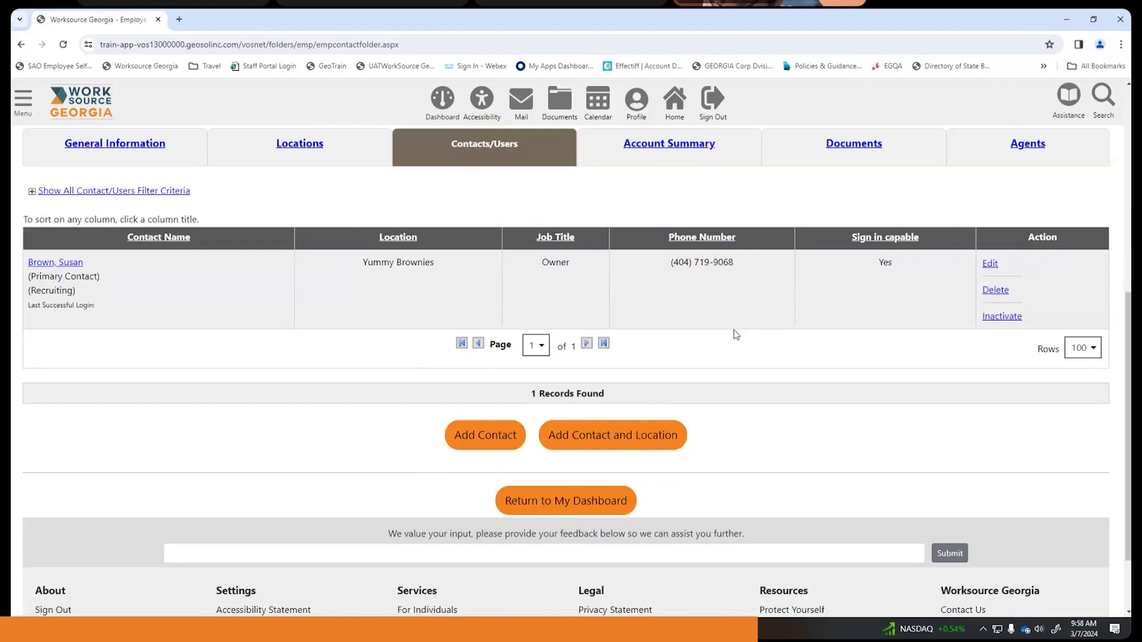
scroll(736, 334, up, 2)
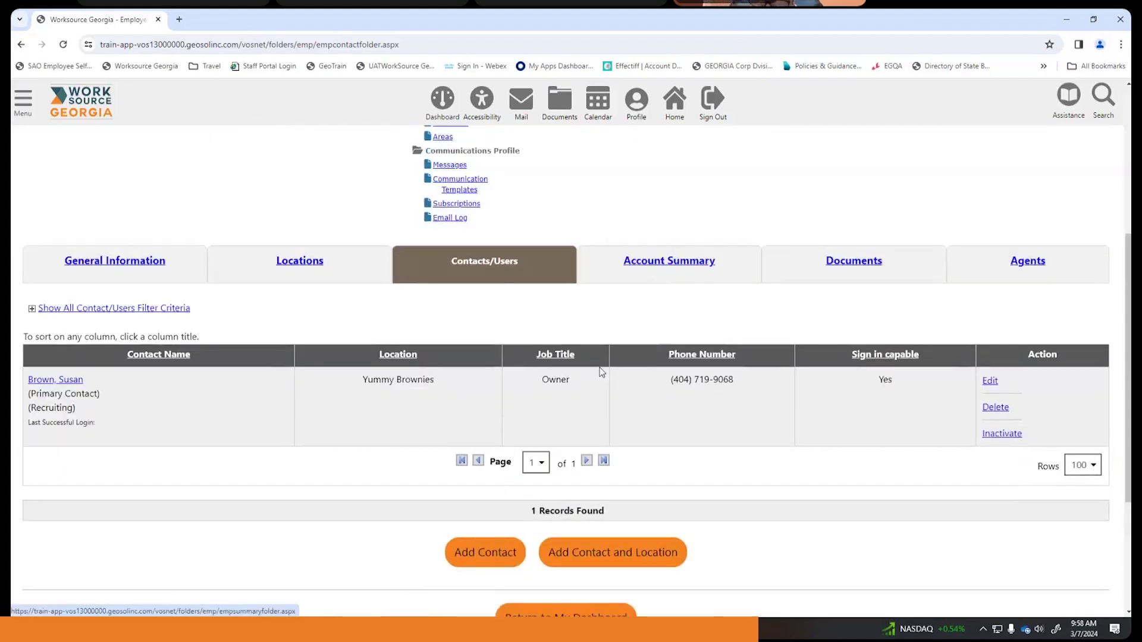
scroll(497, 285, up, 4)
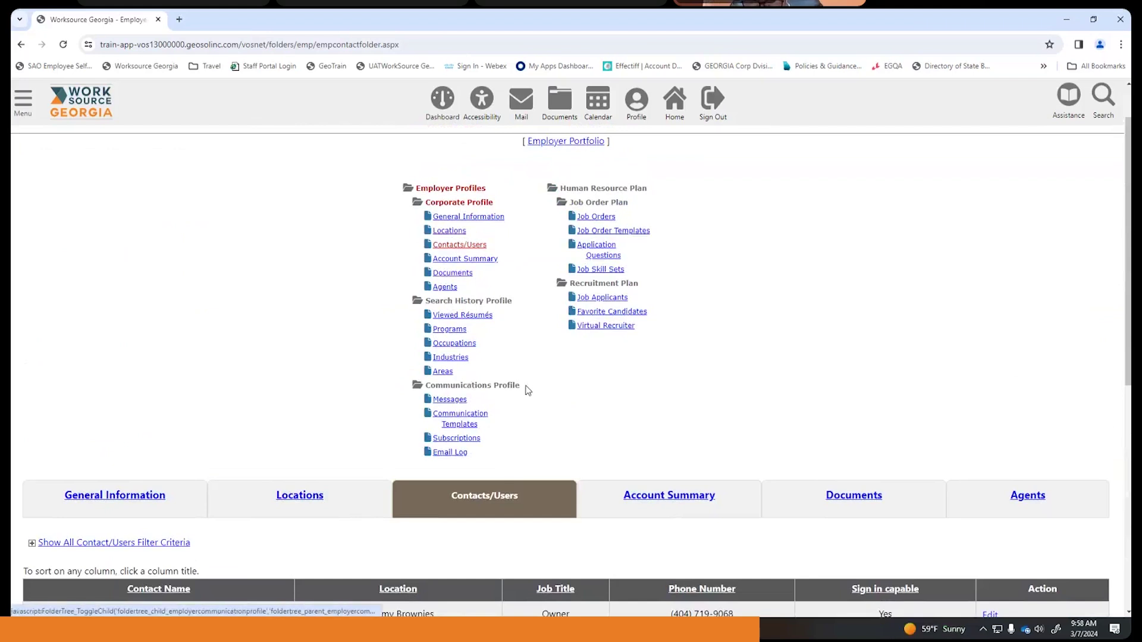
- Start a new Virtual Recruiter résumé alert, reaching the open-job-order requirement notice
click(597, 328)
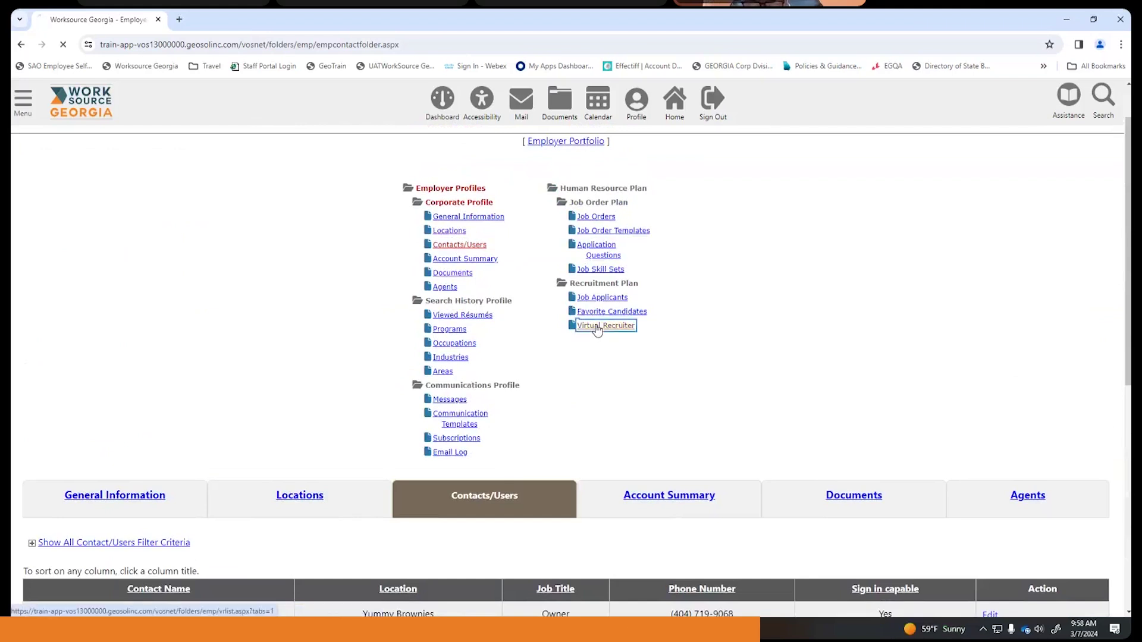
scroll(690, 291, down, 5)
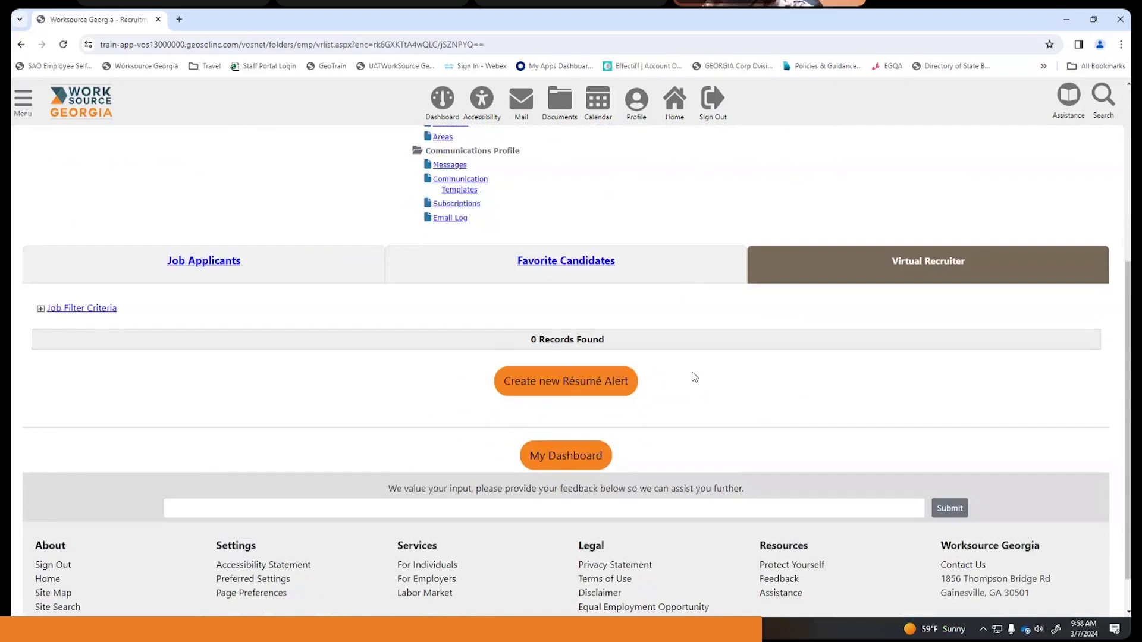
click(582, 388)
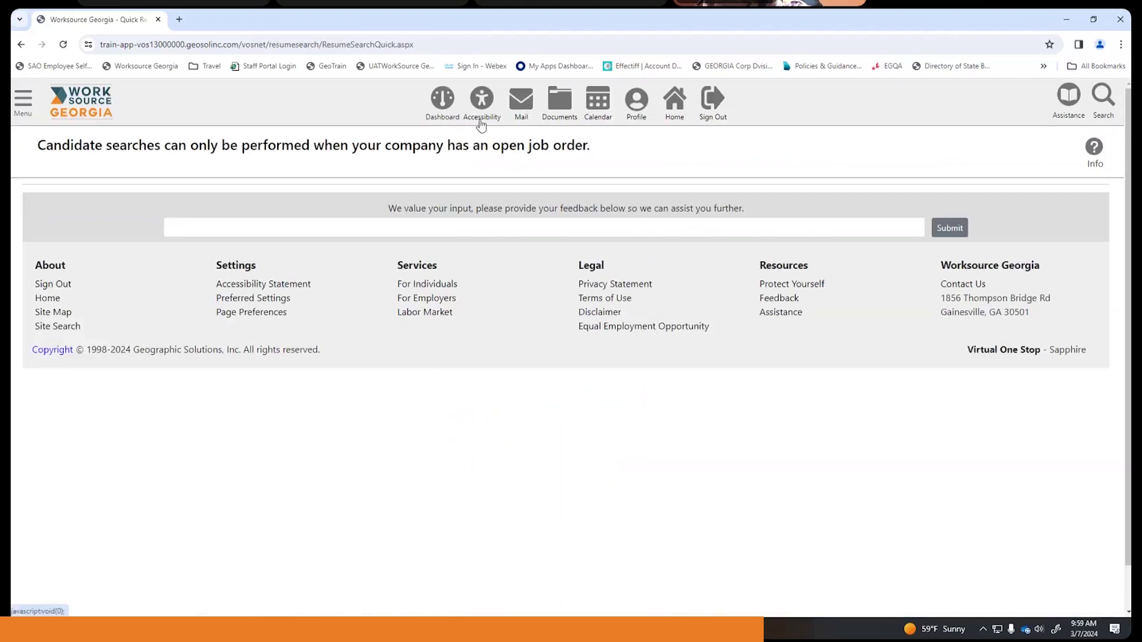
- Expand the Profile panel and open the Yummy Brownies General Information page
click(636, 110)
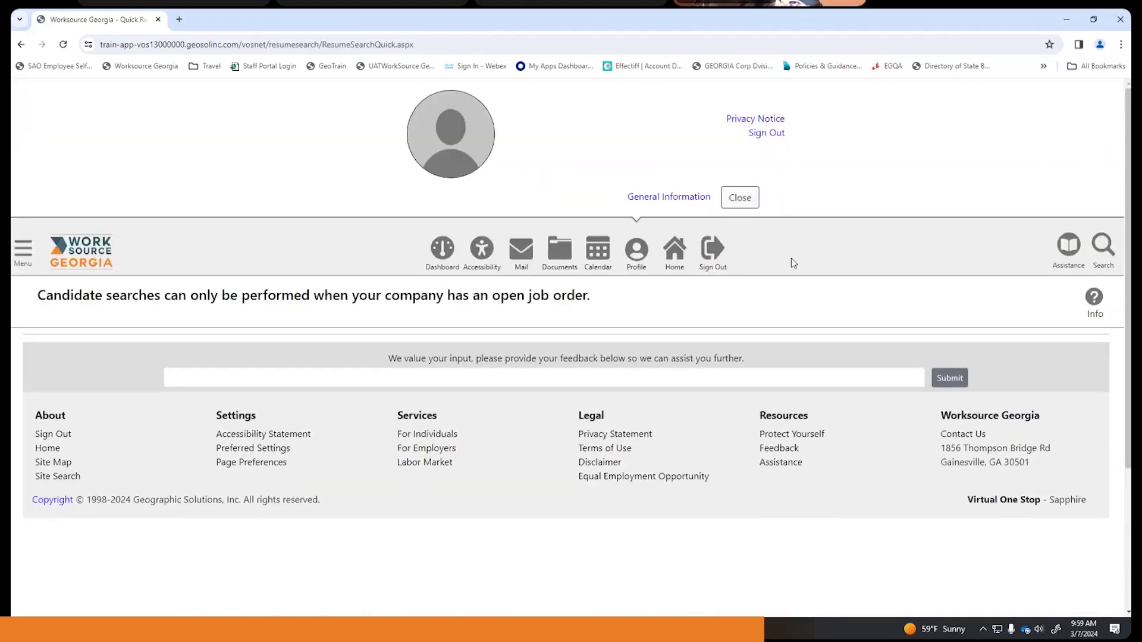
click(632, 261)
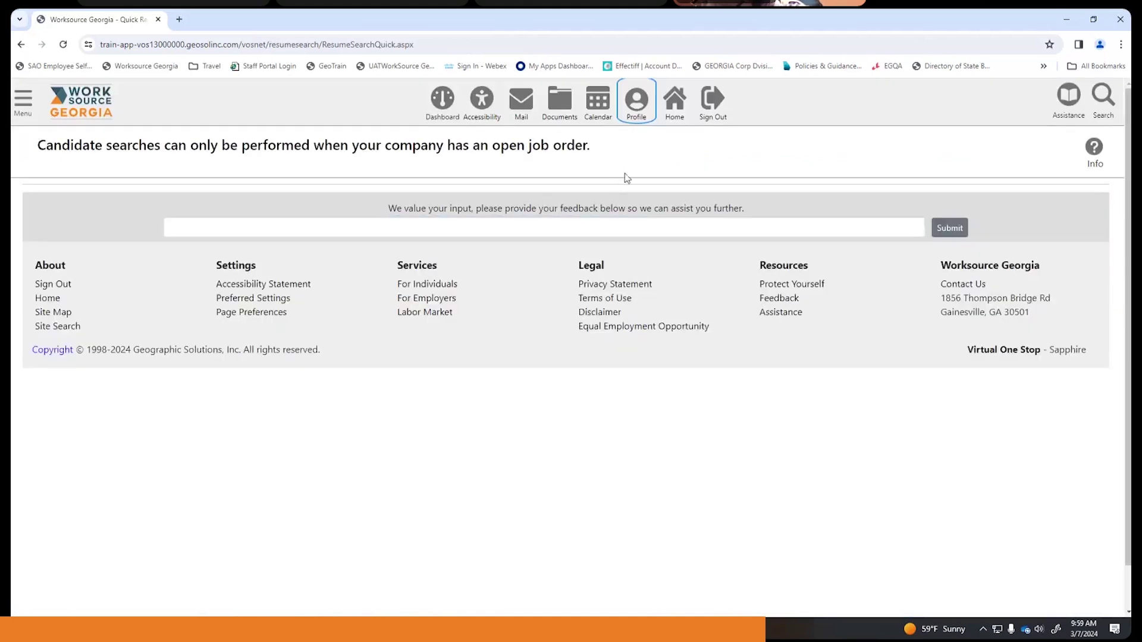
click(636, 106)
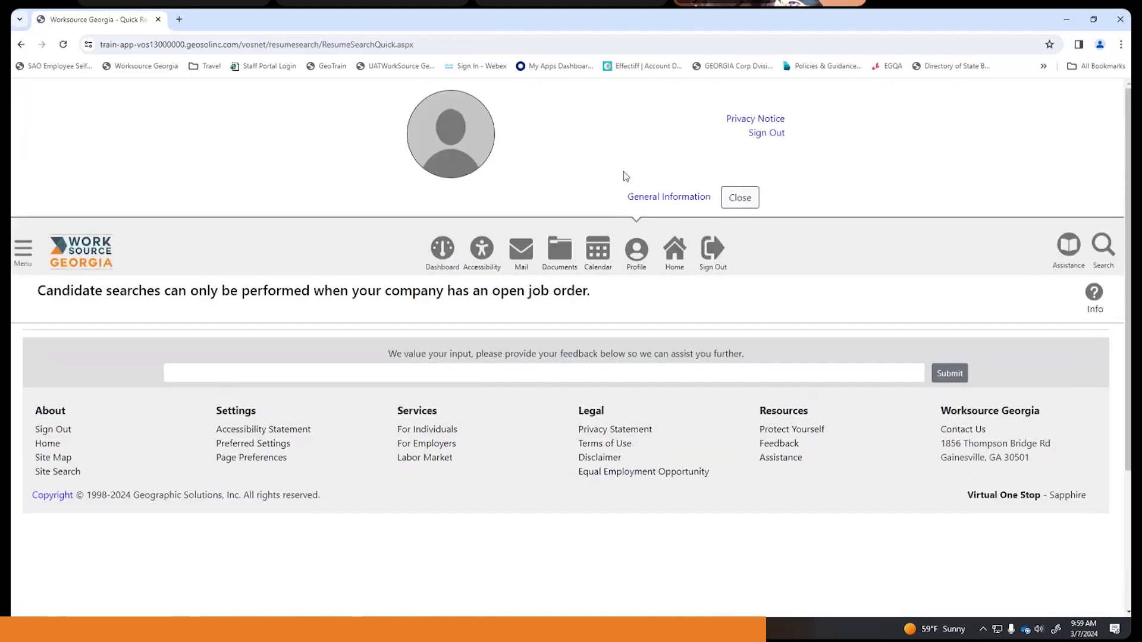
click(633, 258)
click(633, 110)
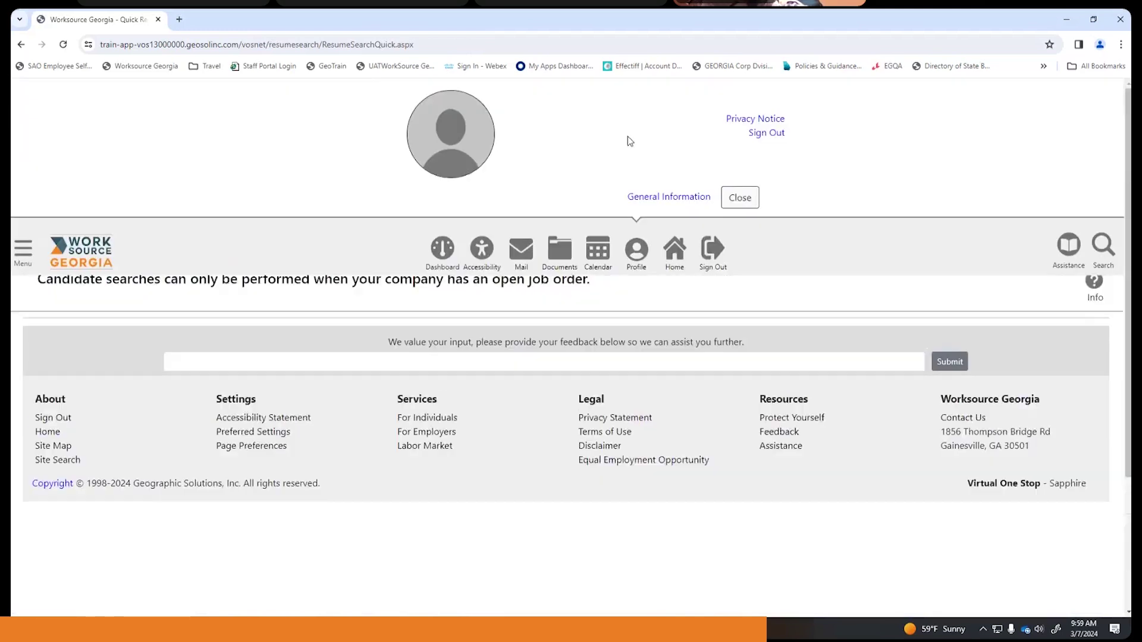
click(685, 199)
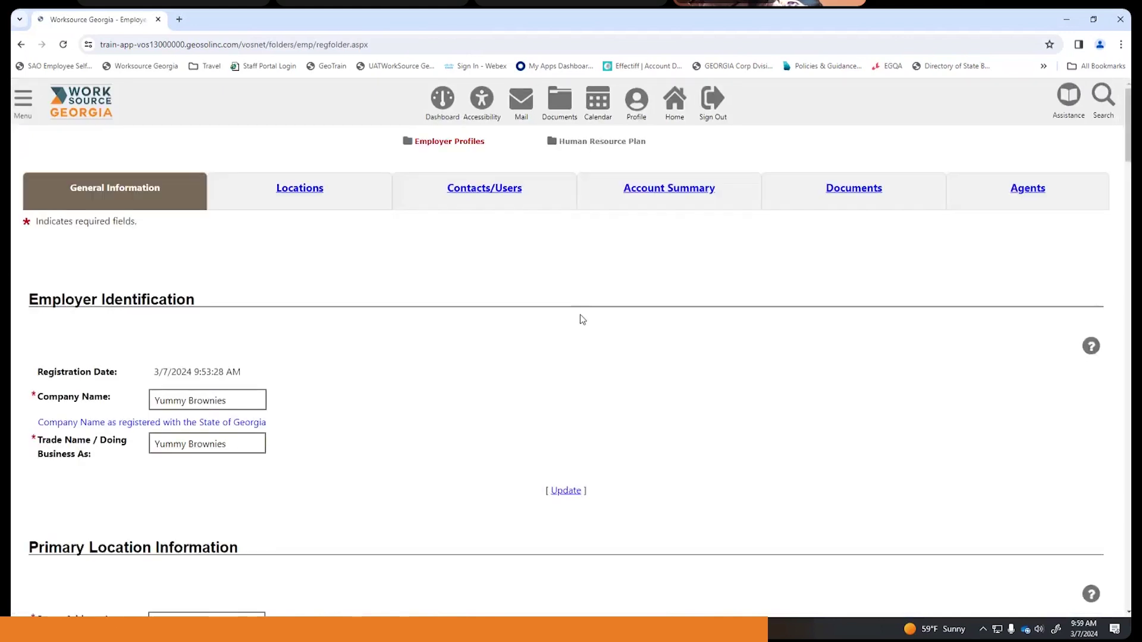
scroll(583, 309, up, 6)
- From the Job Orders folder, add a new job order, reaching step 1 of 10
click(598, 261)
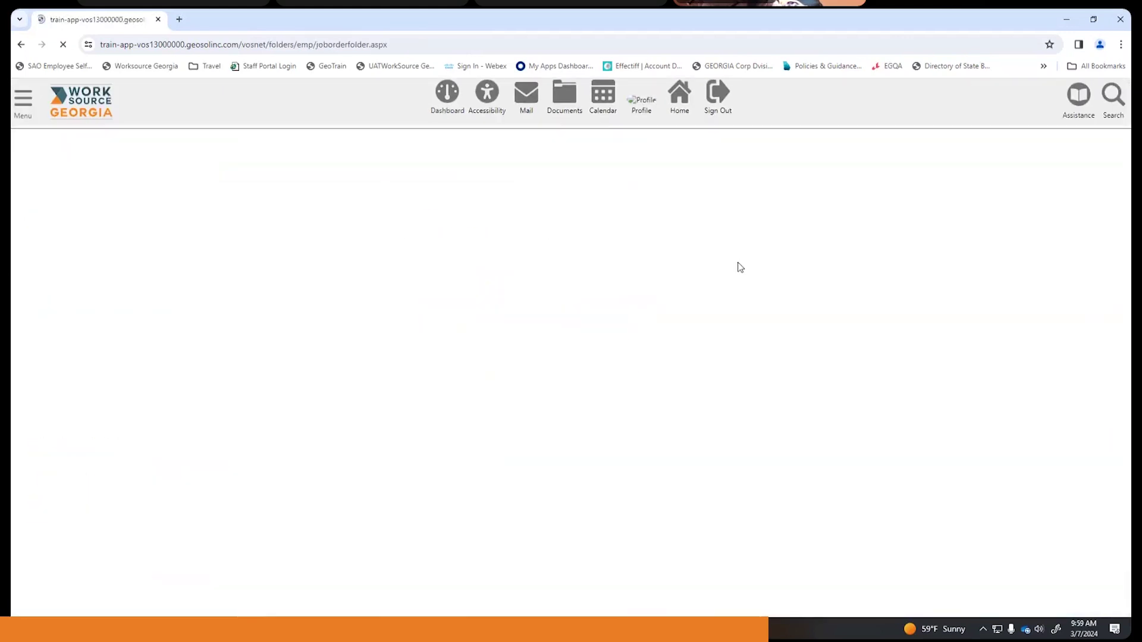
scroll(742, 273, down, 1)
scroll(742, 273, down, 4)
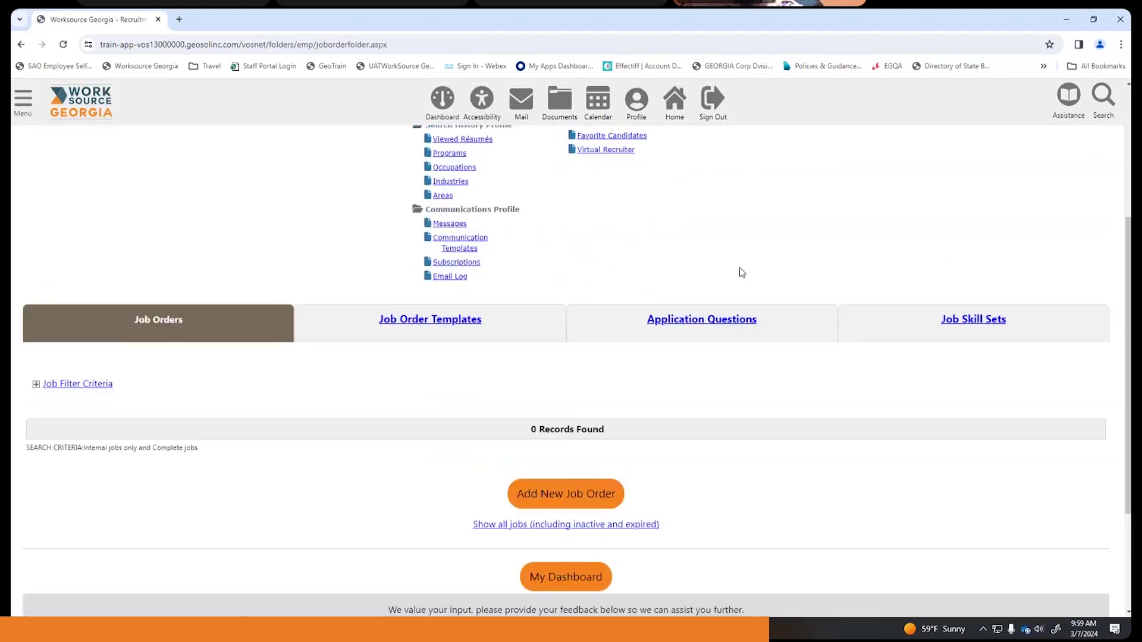
scroll(743, 303, up, 2)
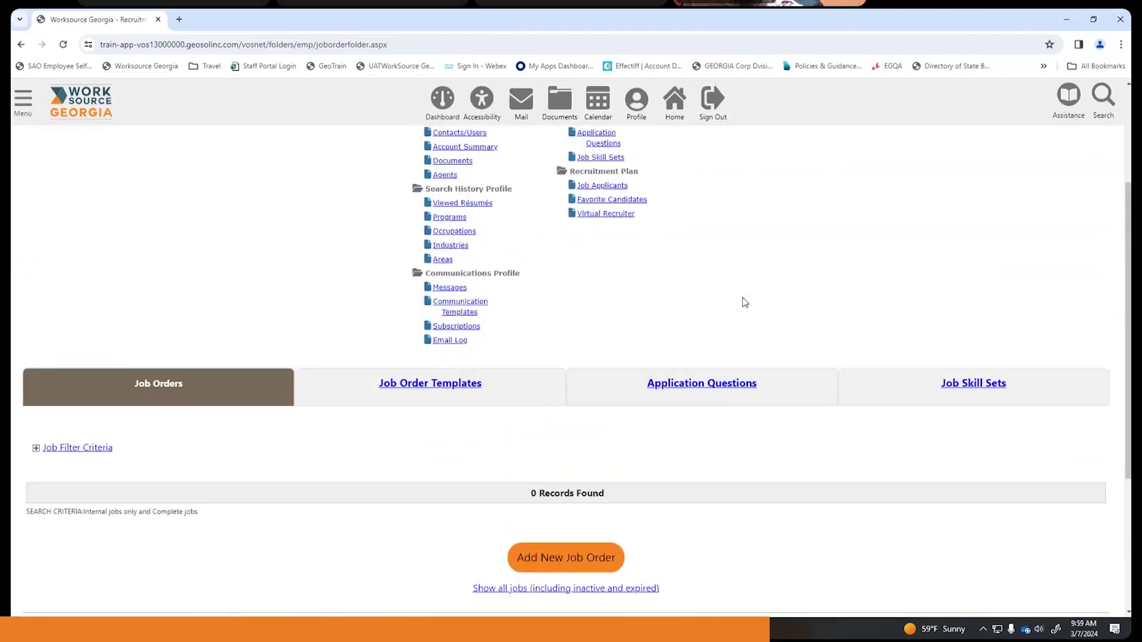
scroll(751, 373, down, 3)
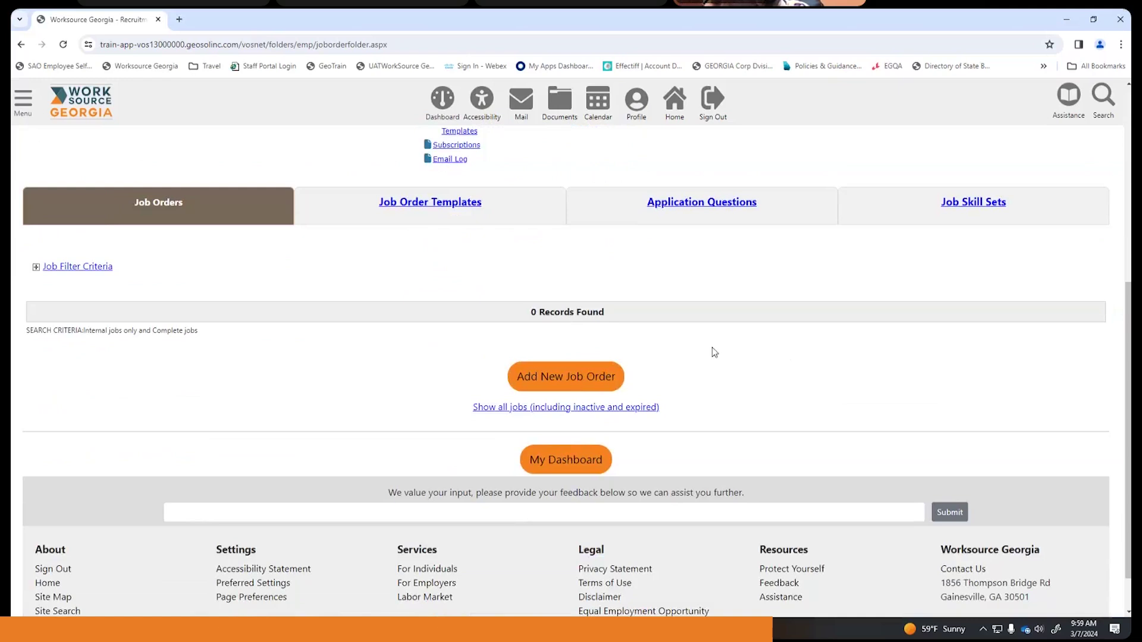
click(569, 375)
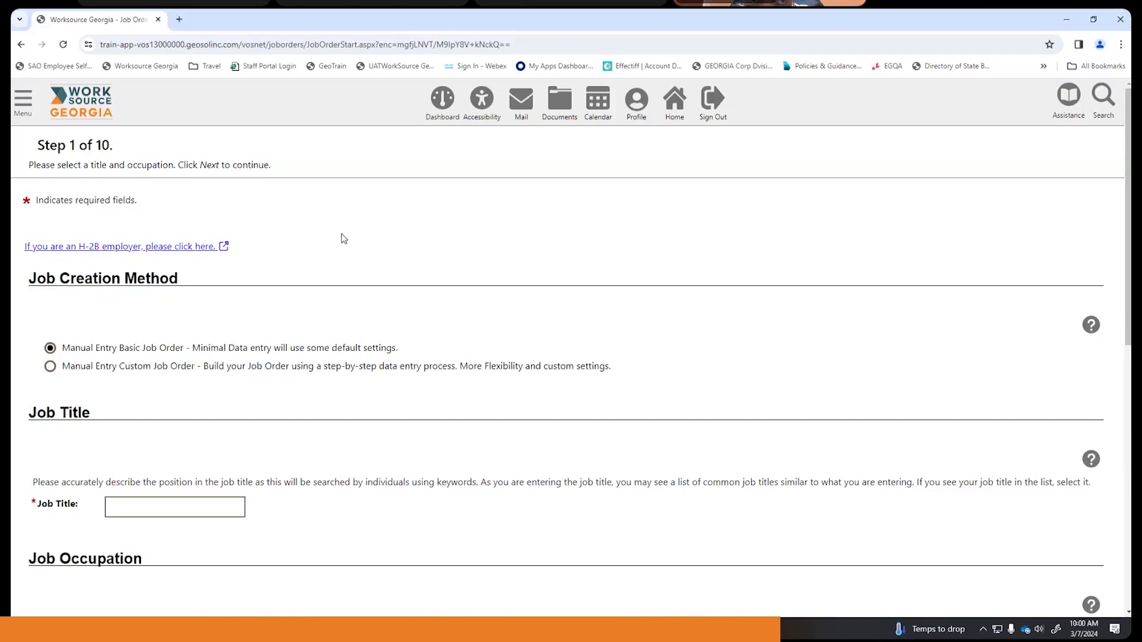
- Enter 'Chef' as the job title and accept the Chef suggestion
scroll(344, 238, down, 2)
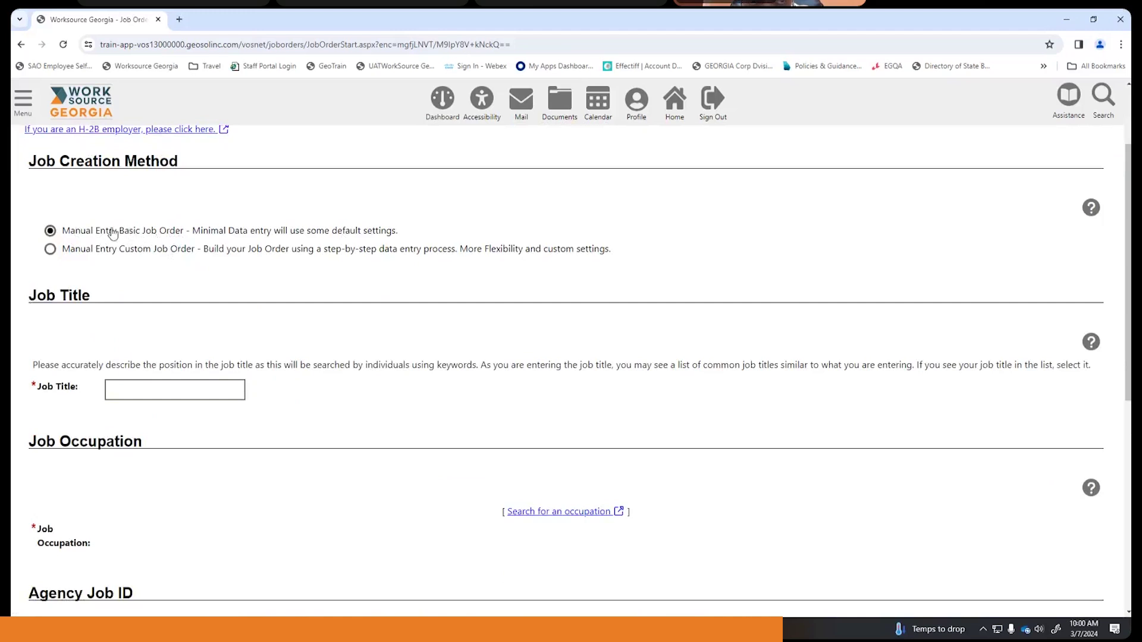
scroll(203, 218, down, 1)
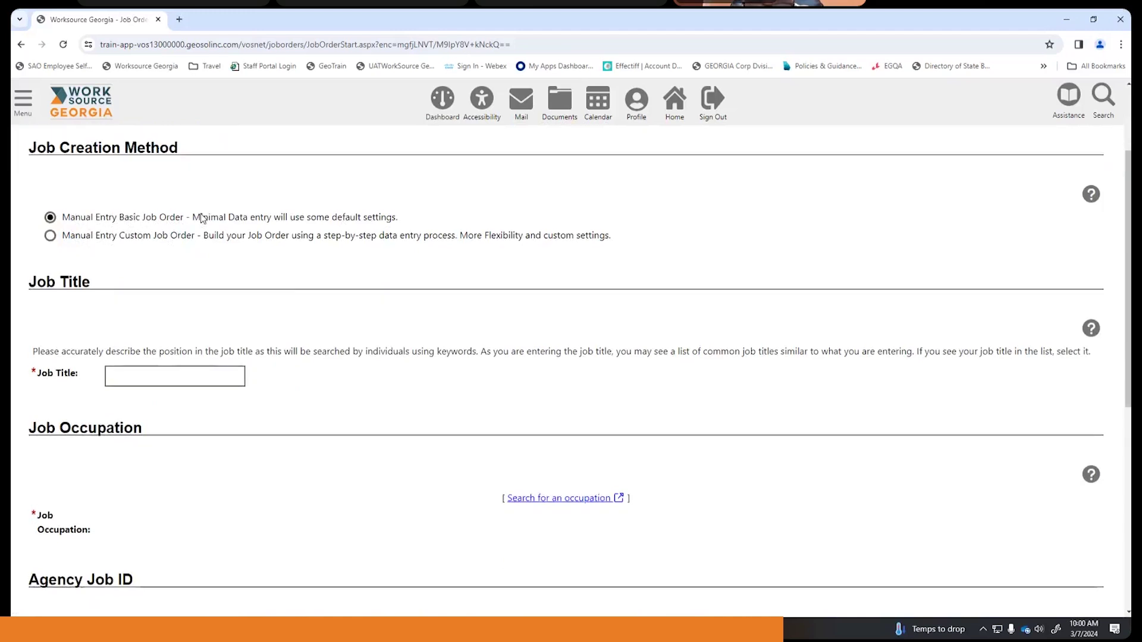
scroll(203, 219, down, 3)
click(187, 274)
text(Che)
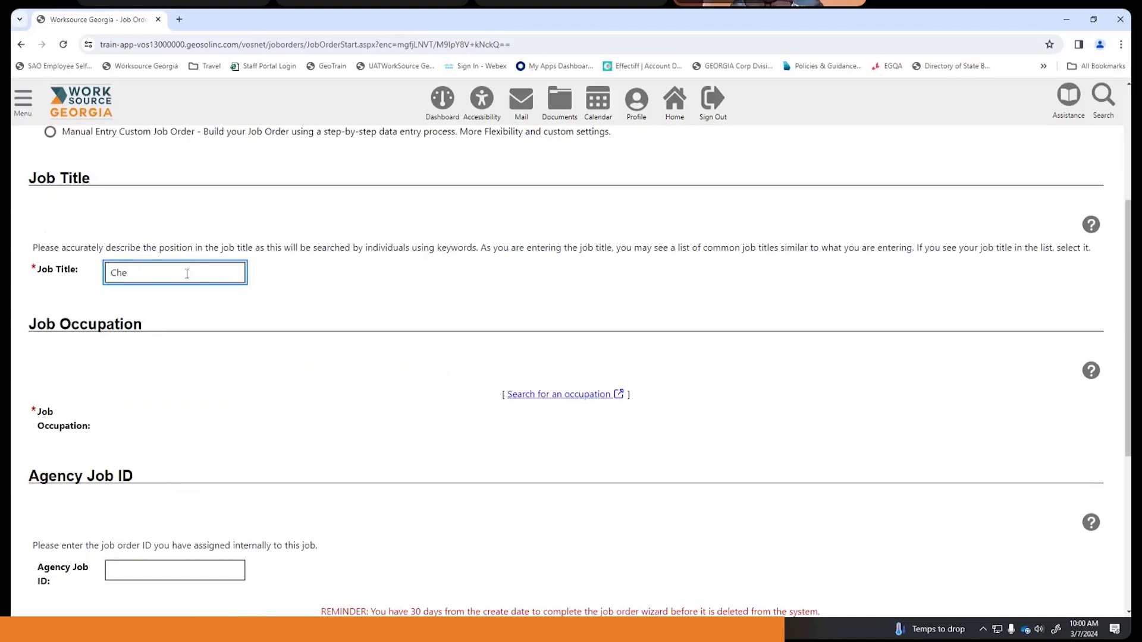
text(f)
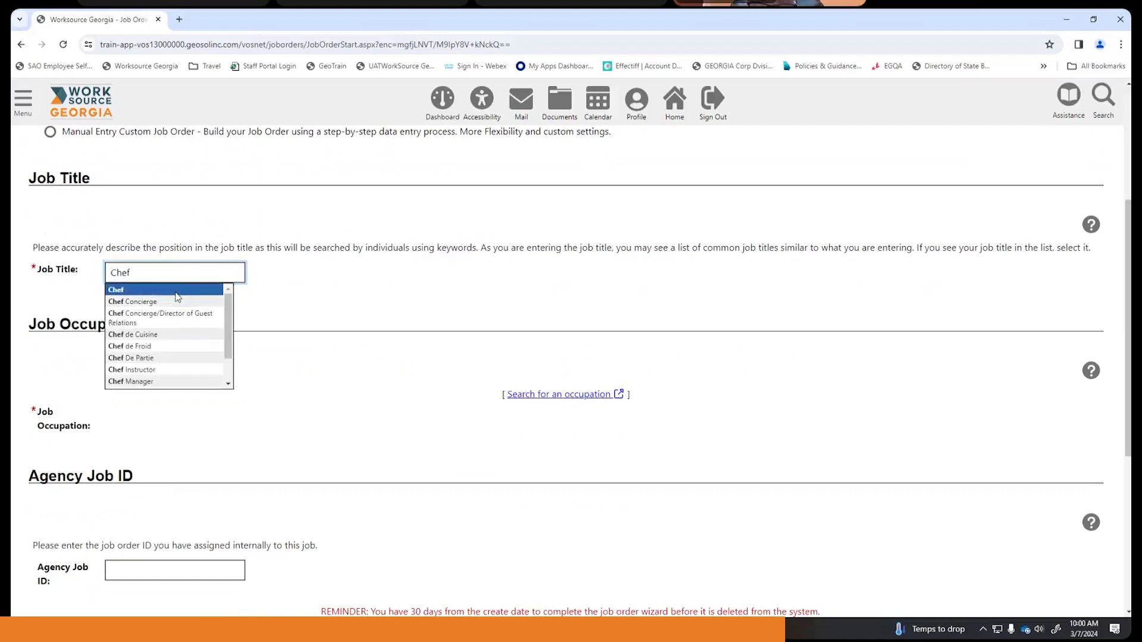
click(176, 292)
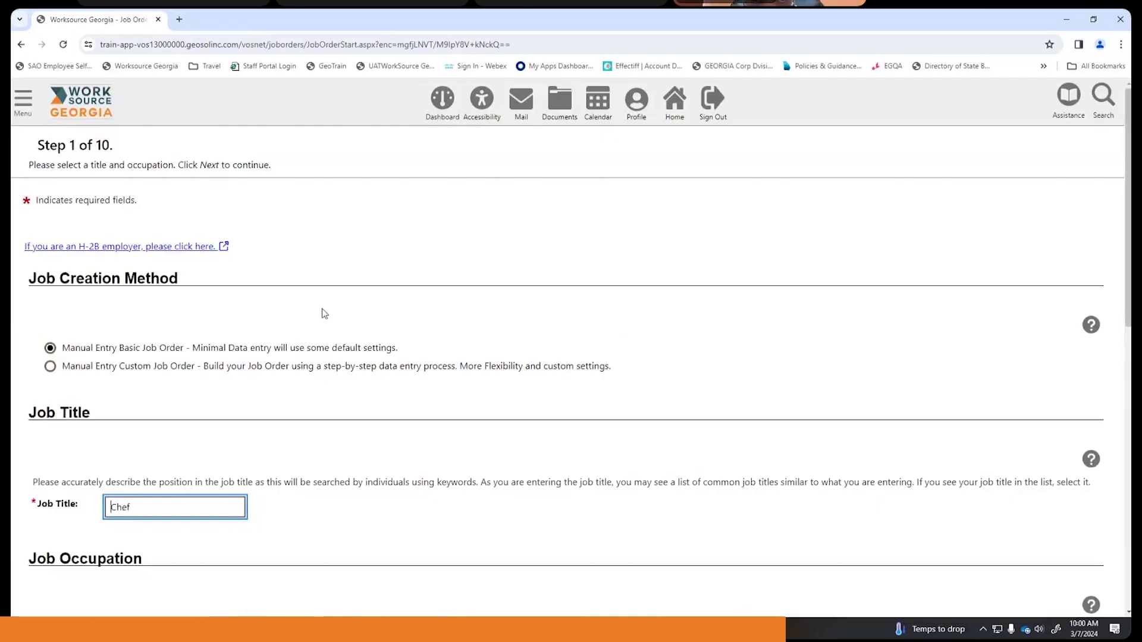
- Choose Chefs and Head Cooks from the suggested occupations list
scroll(321, 310, down, 4)
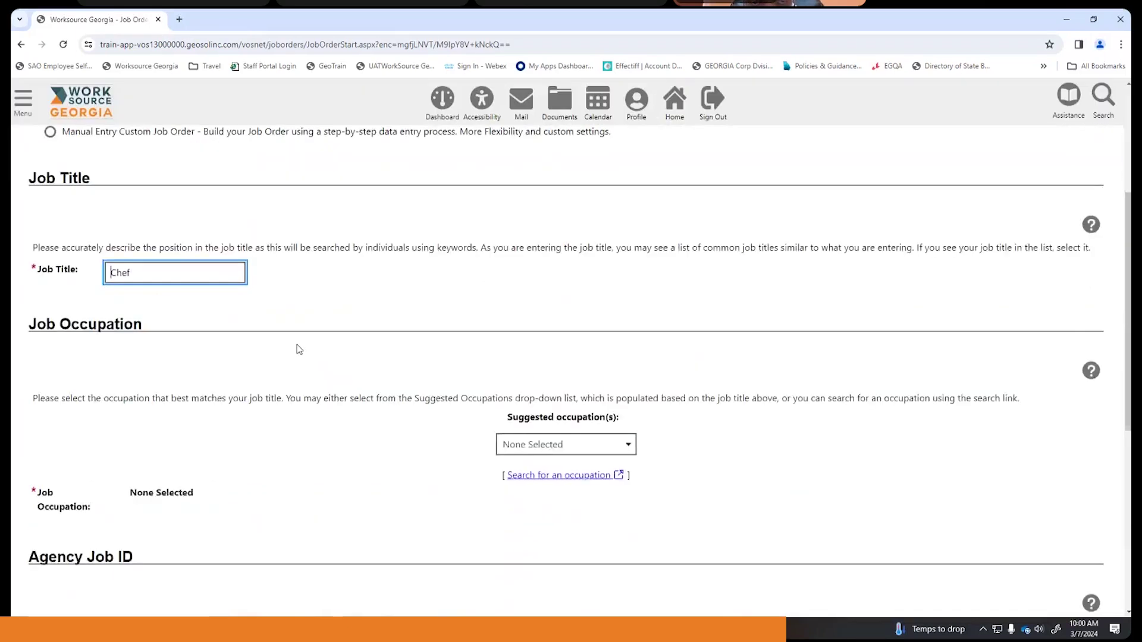
scroll(299, 349, down, 2)
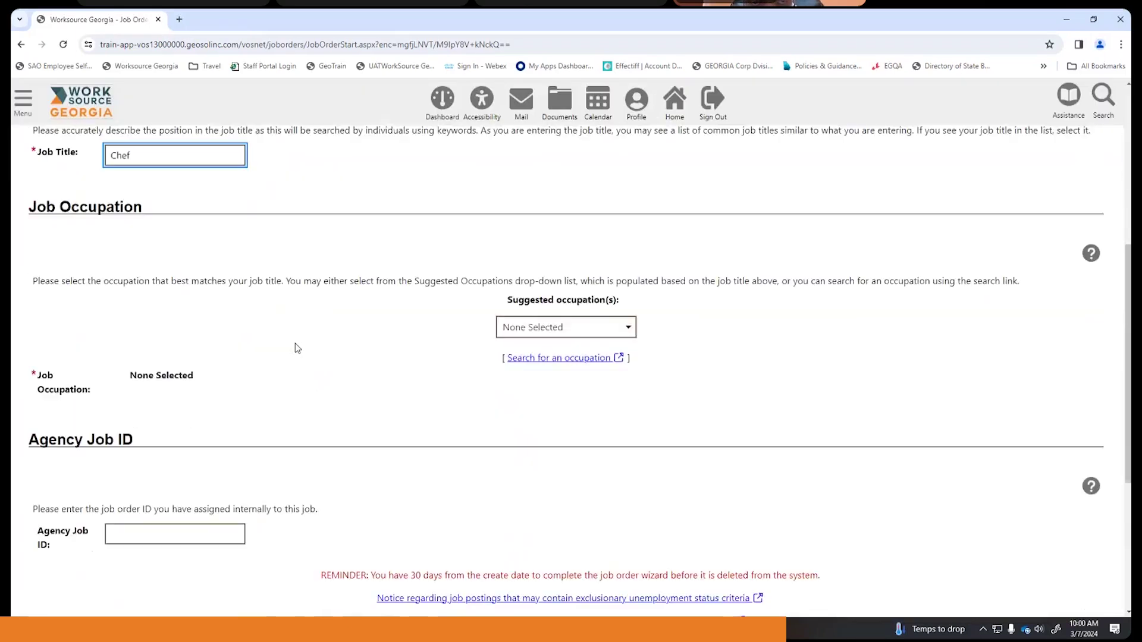
click(623, 334)
click(565, 352)
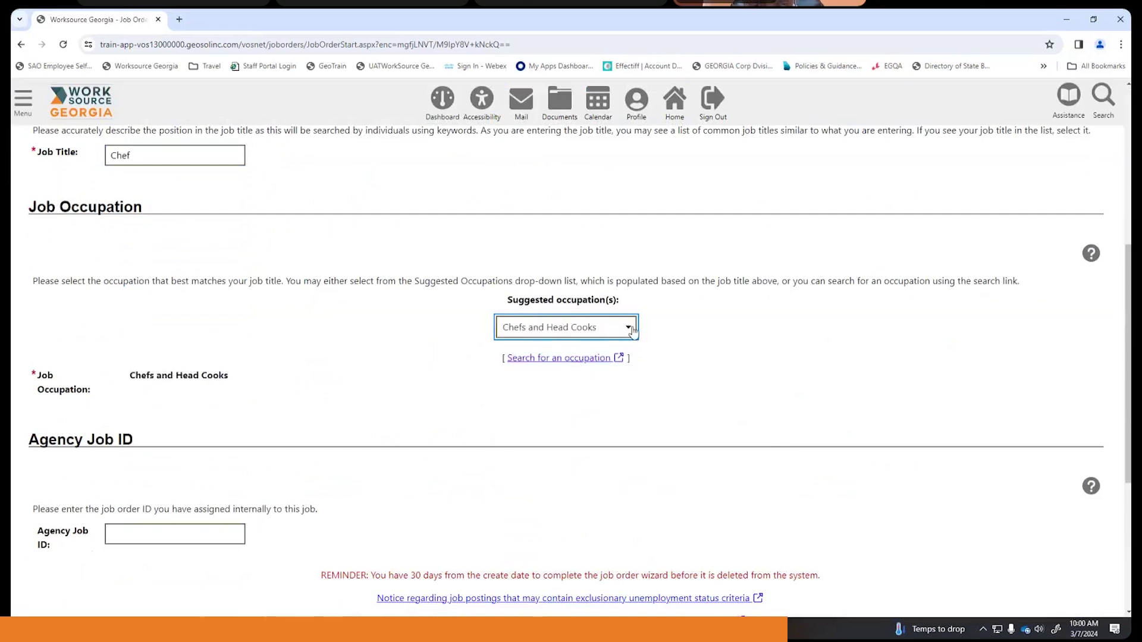
click(355, 345)
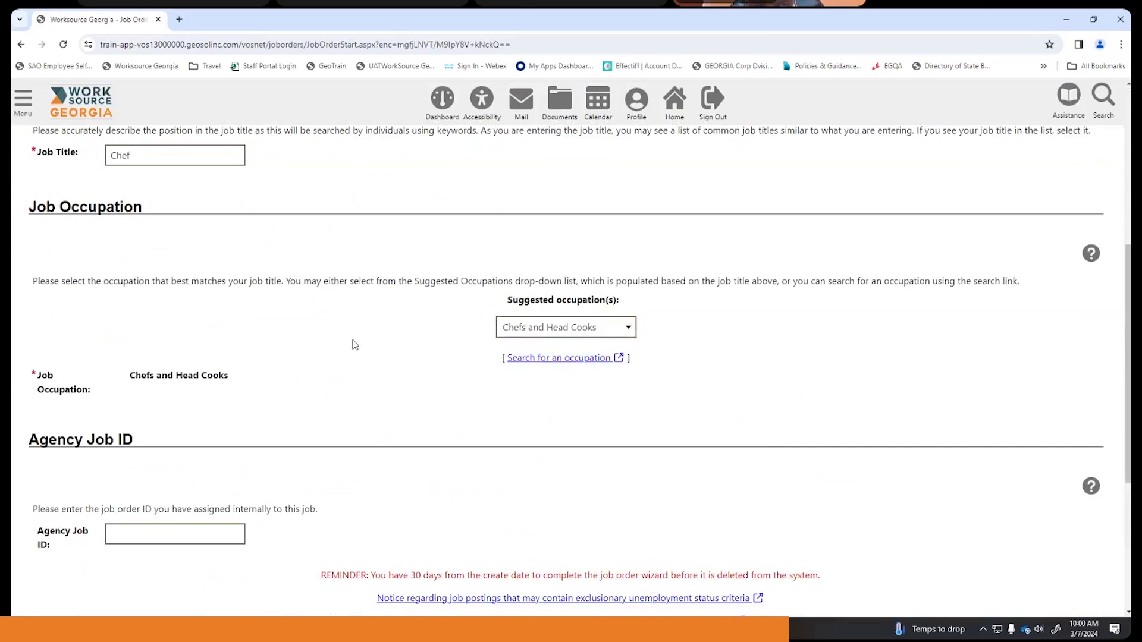
click(624, 333)
click(538, 355)
click(471, 386)
- Search occupations for 'chef' and select Chefs and Head Cooks from the results
click(560, 358)
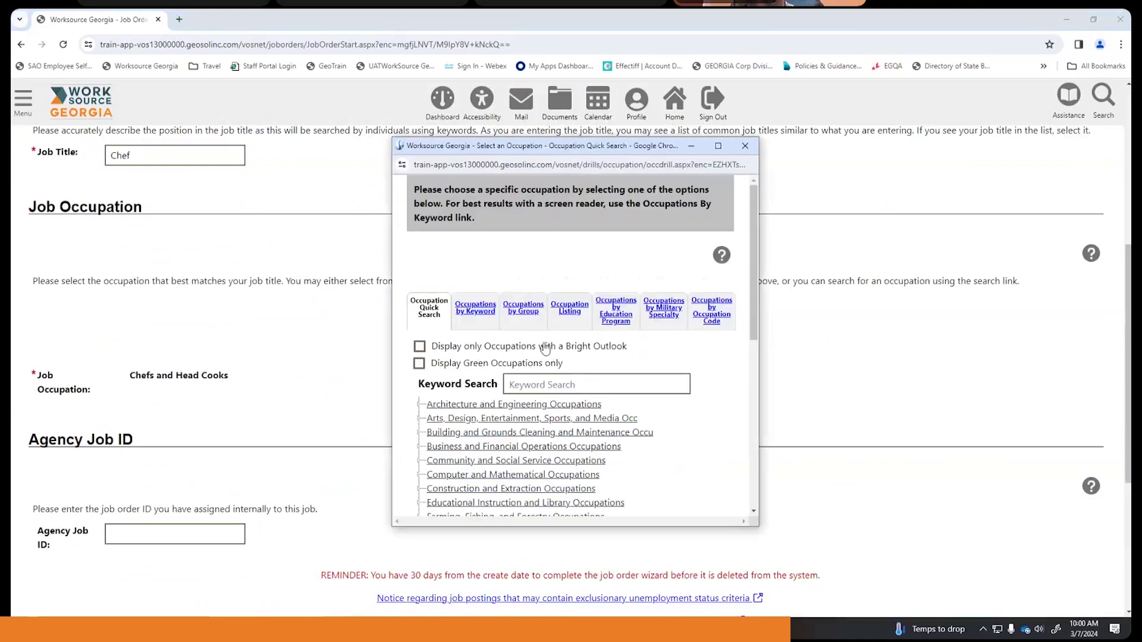
click(556, 385)
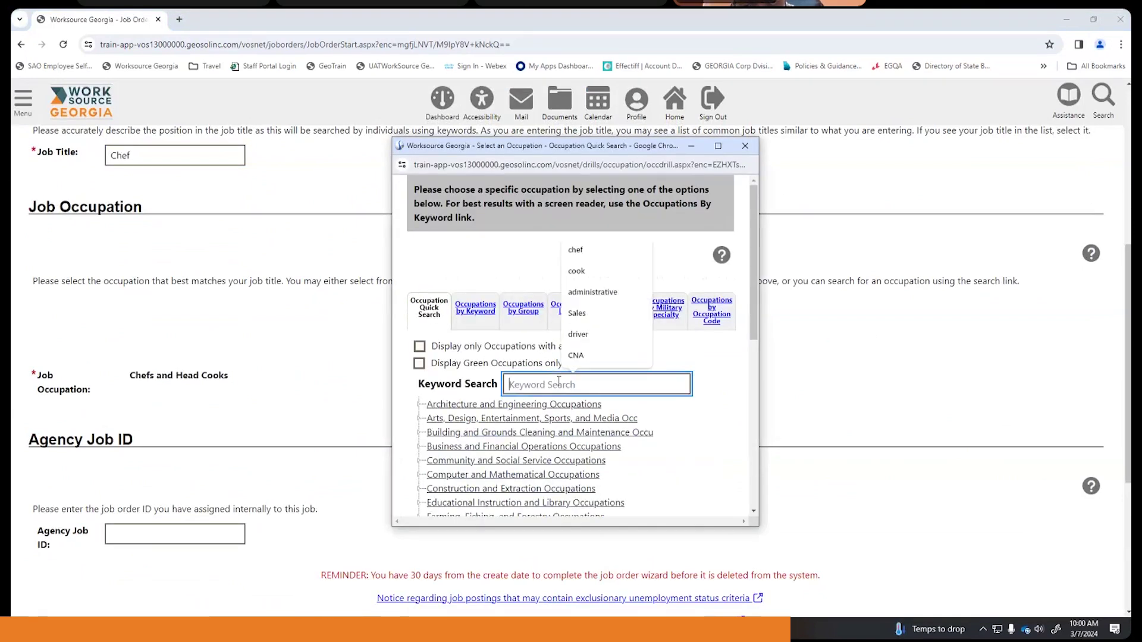
click(591, 255)
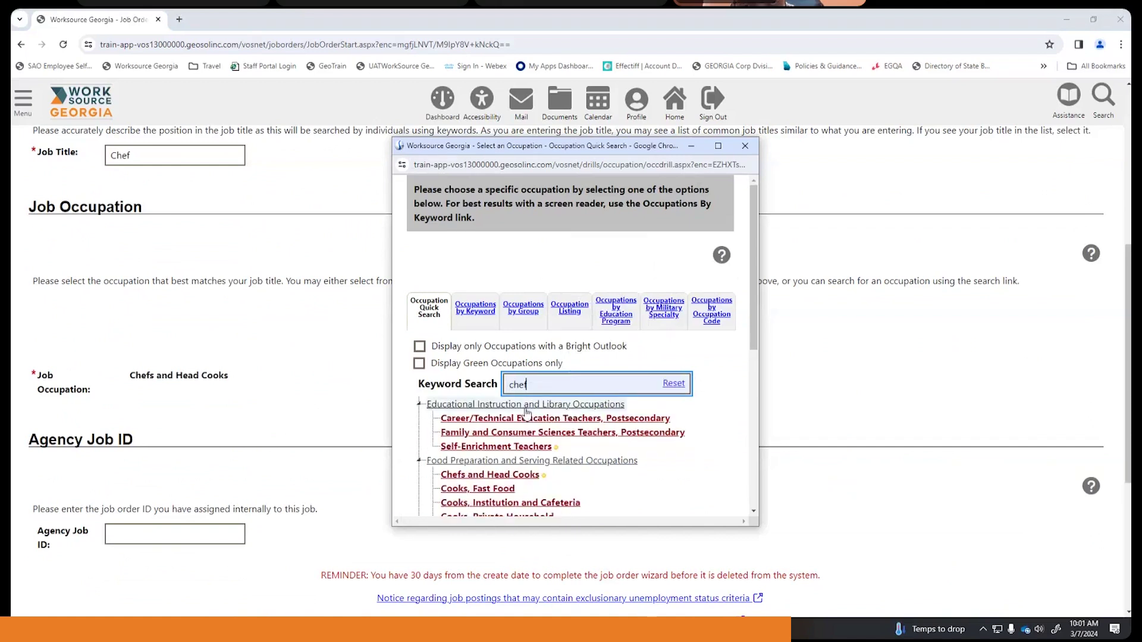
scroll(493, 405, down, 2)
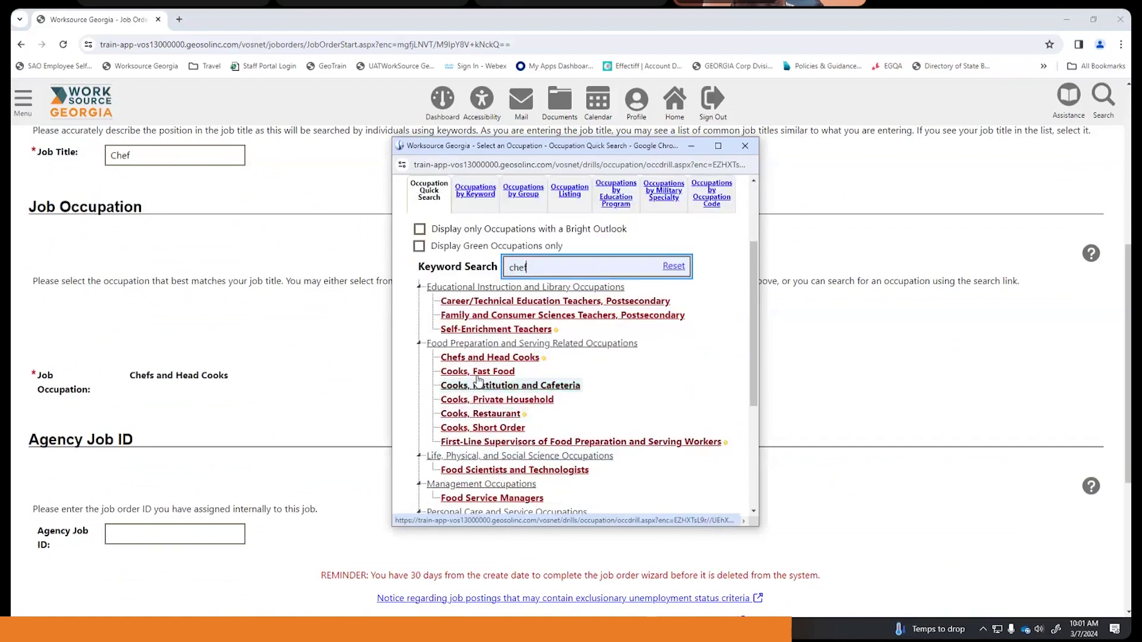
click(485, 357)
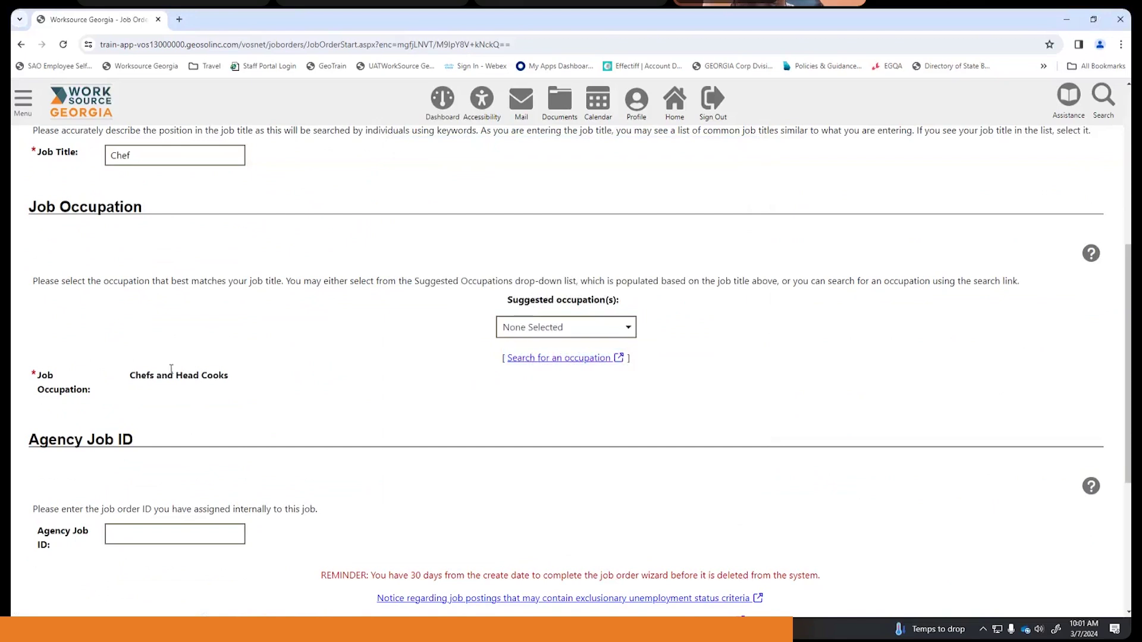
scroll(299, 368, down, 2)
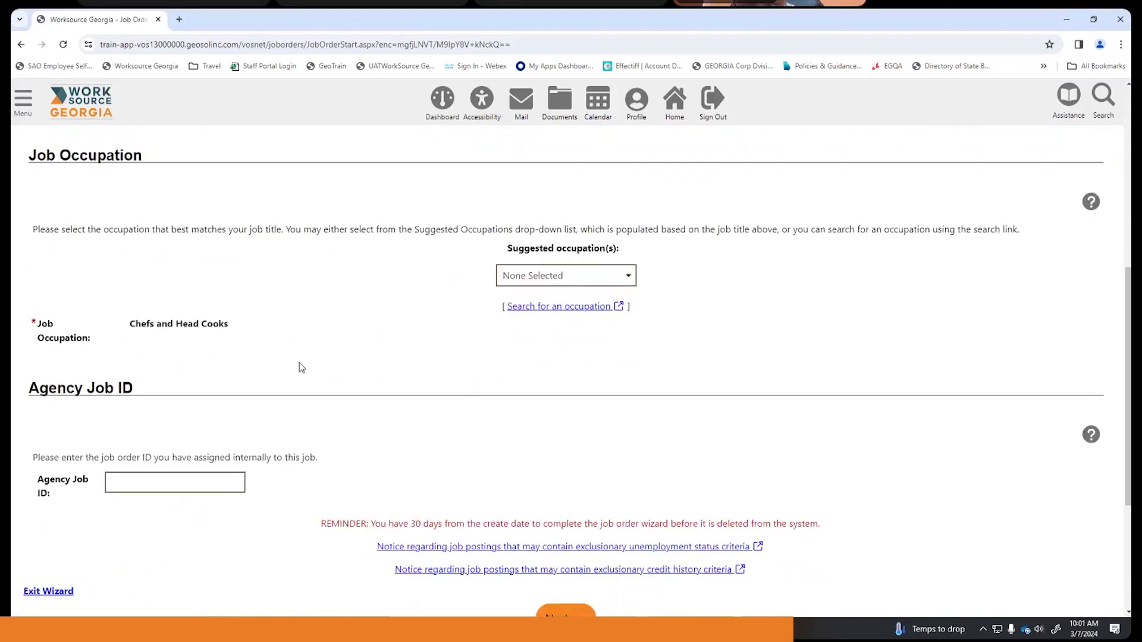
scroll(299, 367, down, 2)
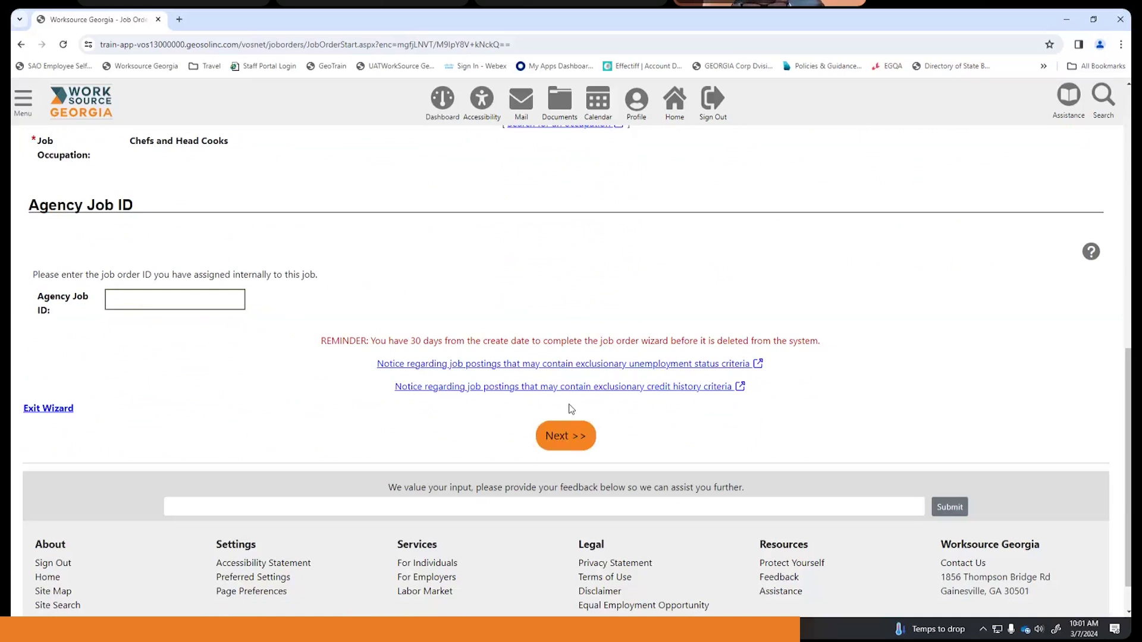
scroll(549, 327, up, 1)
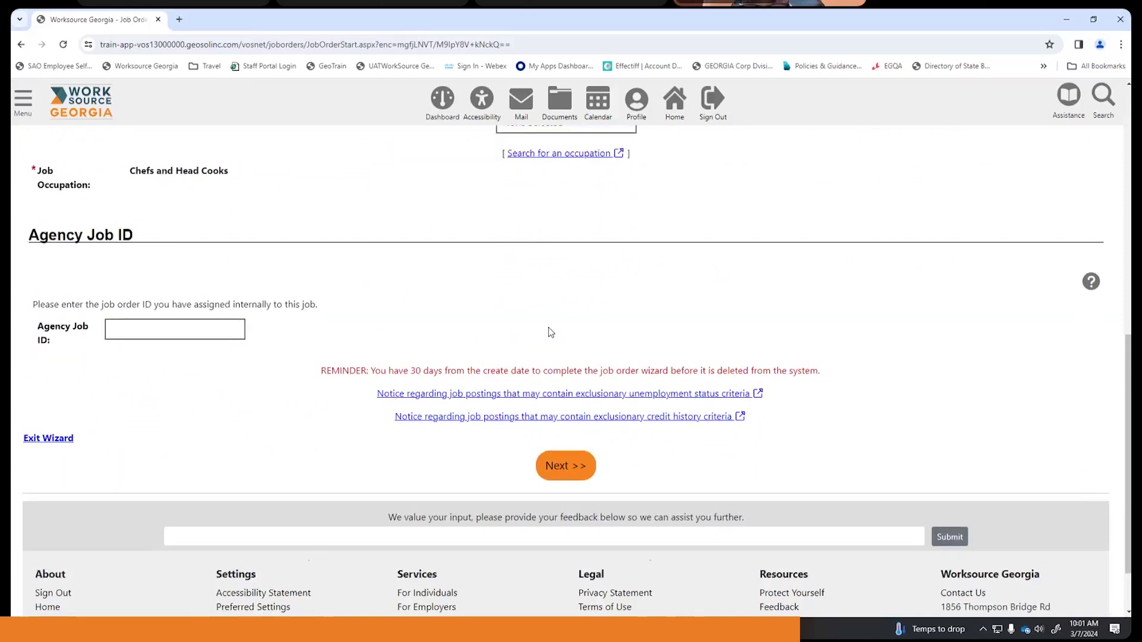
scroll(548, 328, up, 1)
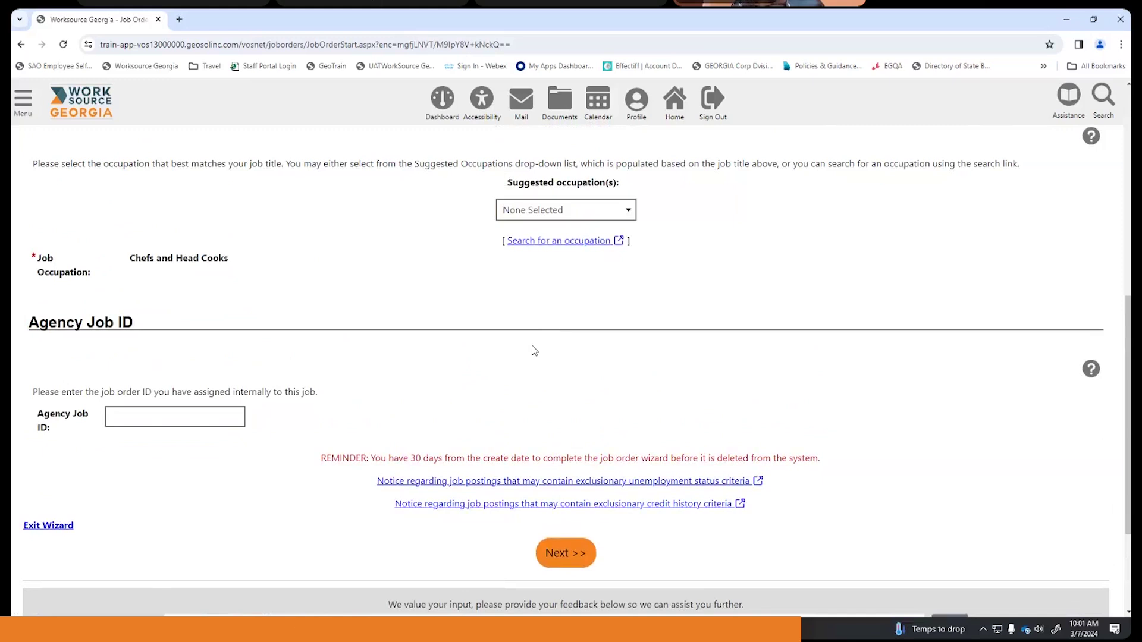
scroll(534, 350, down, 1)
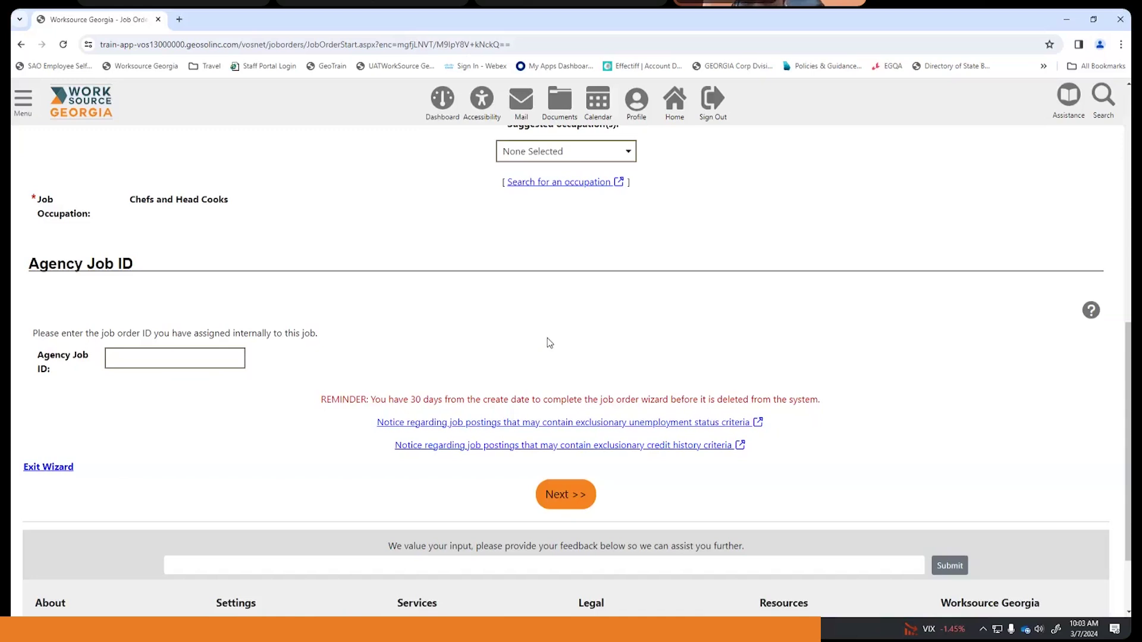
- Scroll down to the bottom of the Chef job order's step 1 form
scroll(552, 339, down, 1)
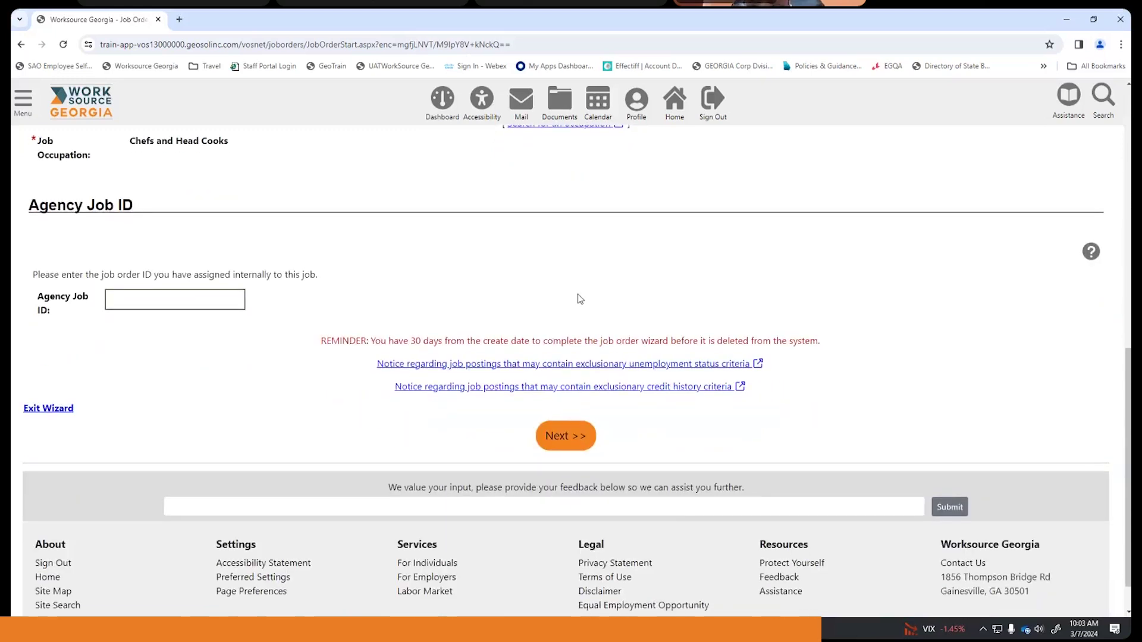
- Continue to the next wizard step and dismiss the online résumé applicants alert
click(559, 441)
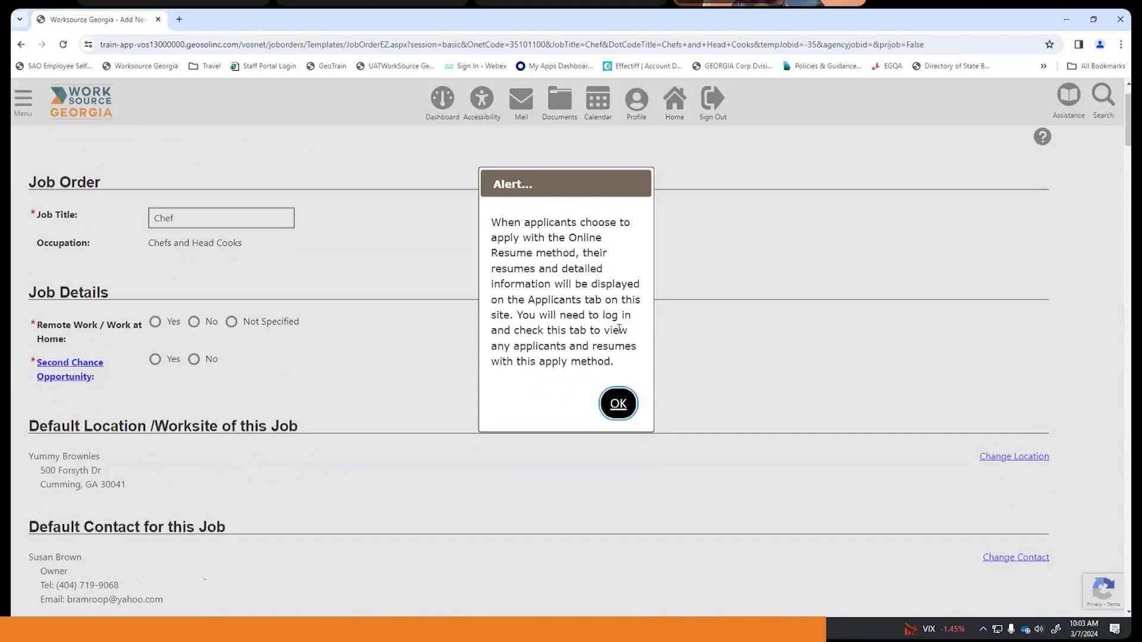
click(625, 404)
scroll(515, 289, down, 2)
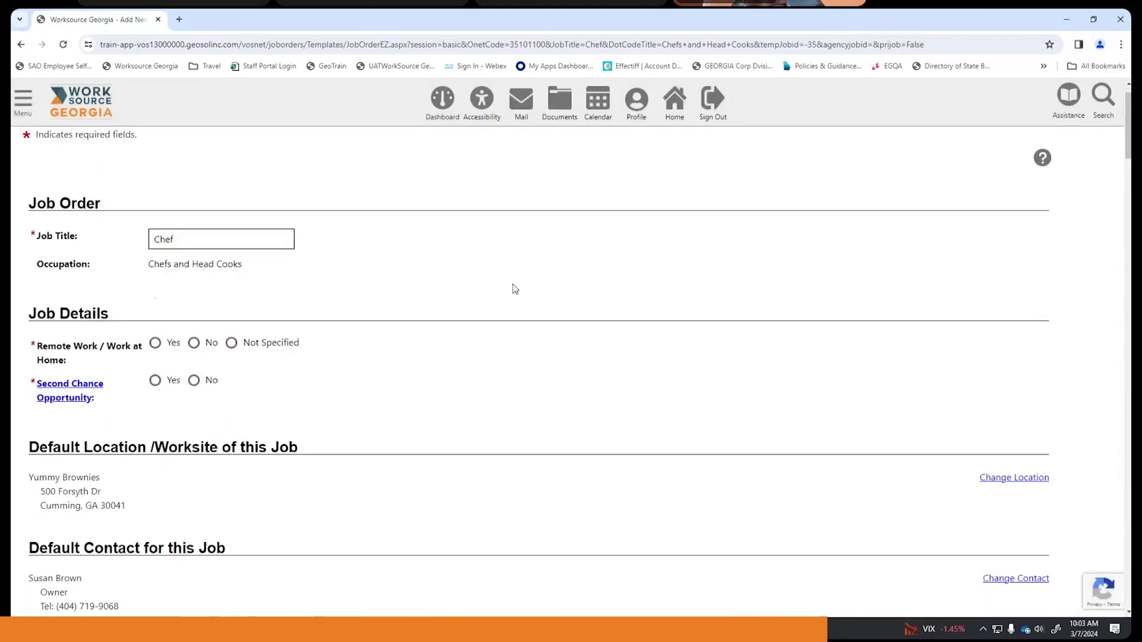
scroll(515, 289, up, 1)
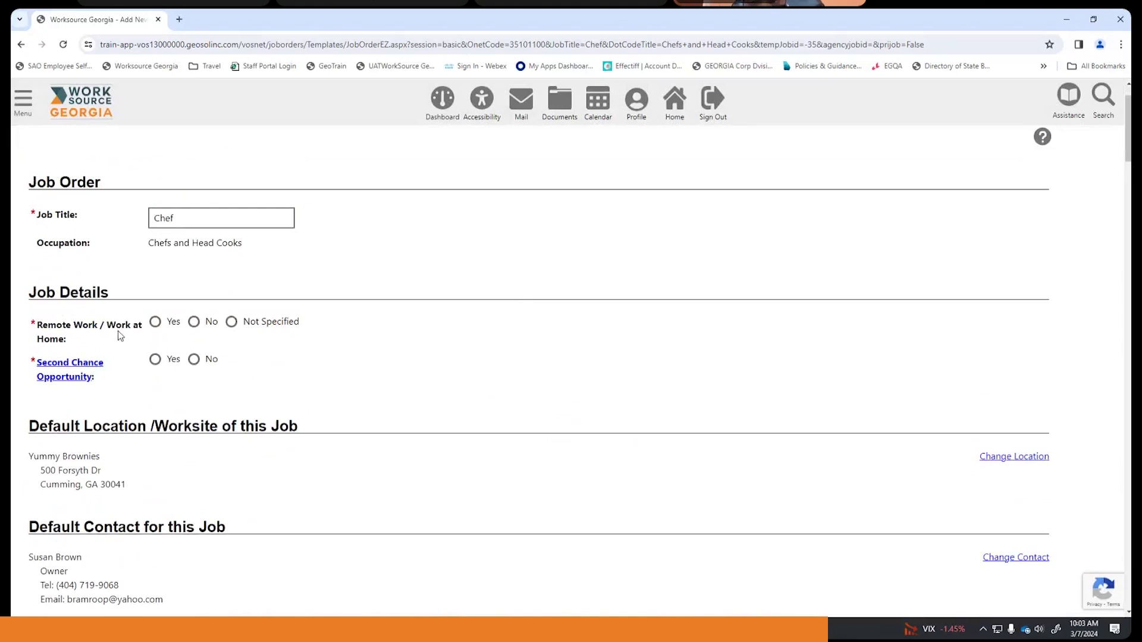
- Mark the Chef job as not remote work and not a Second Chance Opportunity
click(195, 324)
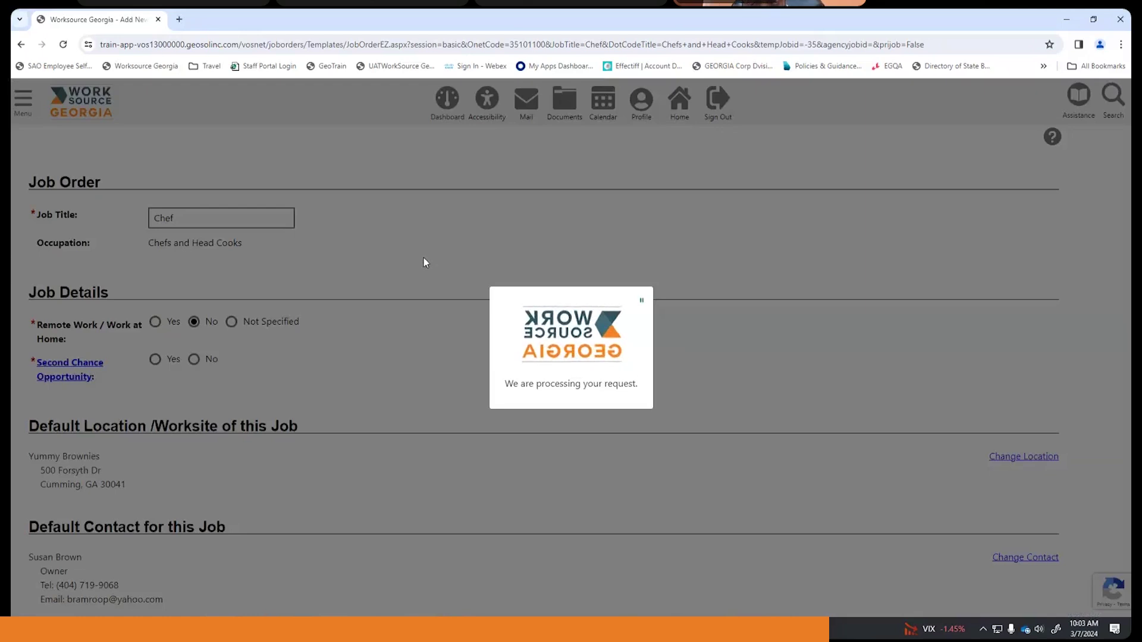
scroll(424, 262, down, 3)
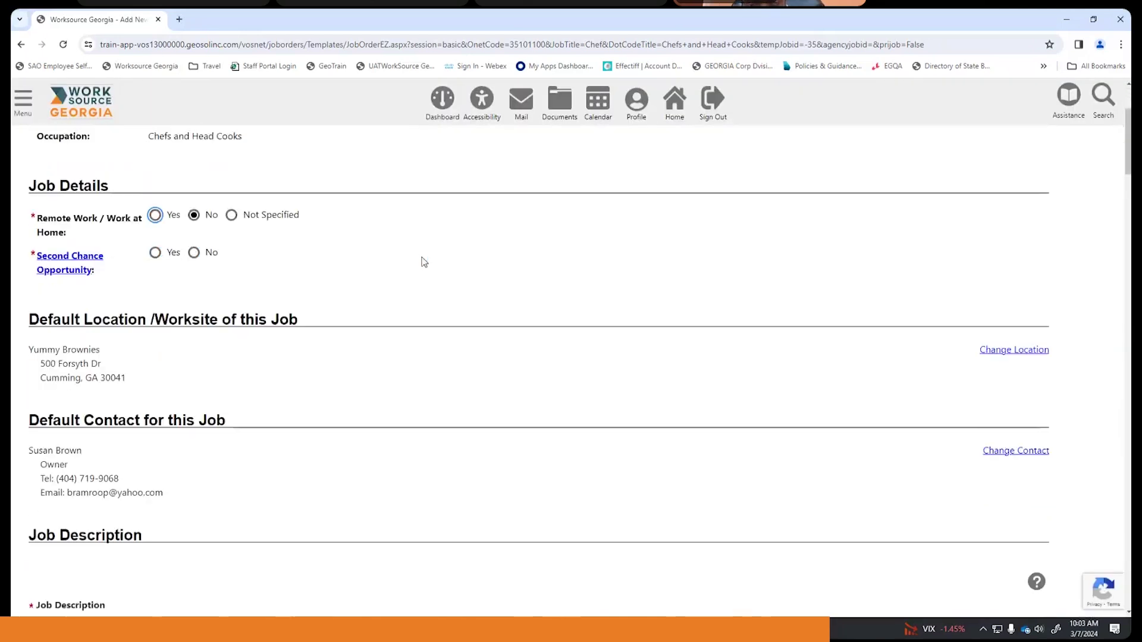
click(195, 243)
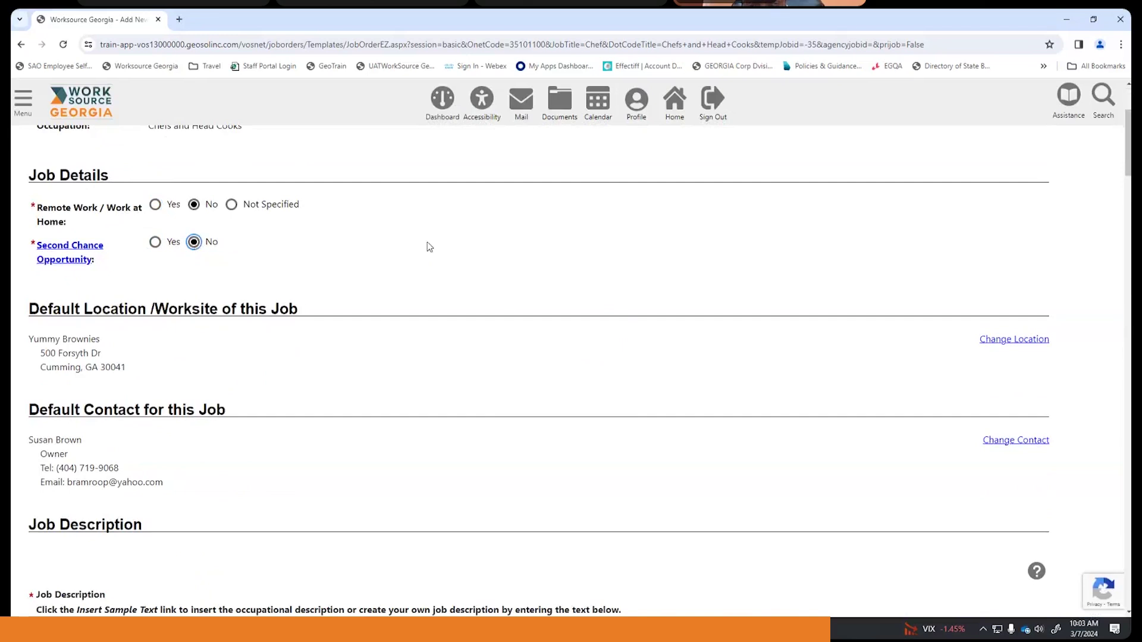
scroll(436, 242, down, 1)
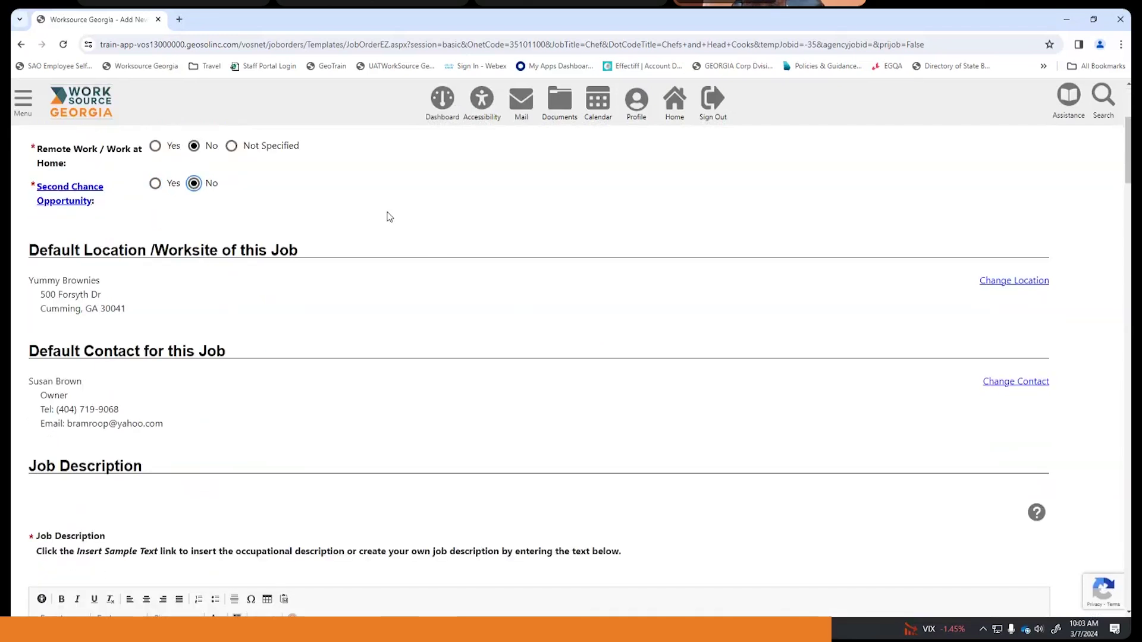
scroll(390, 217, down, 1)
scroll(388, 213, up, 1)
scroll(153, 282, down, 2)
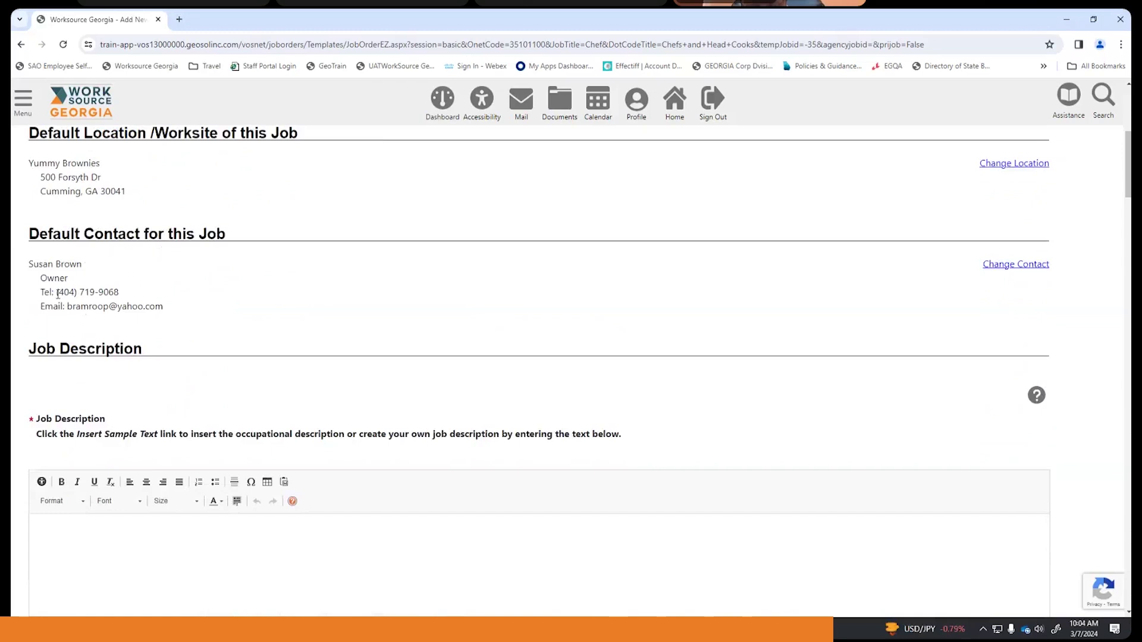
scroll(266, 316, down, 2)
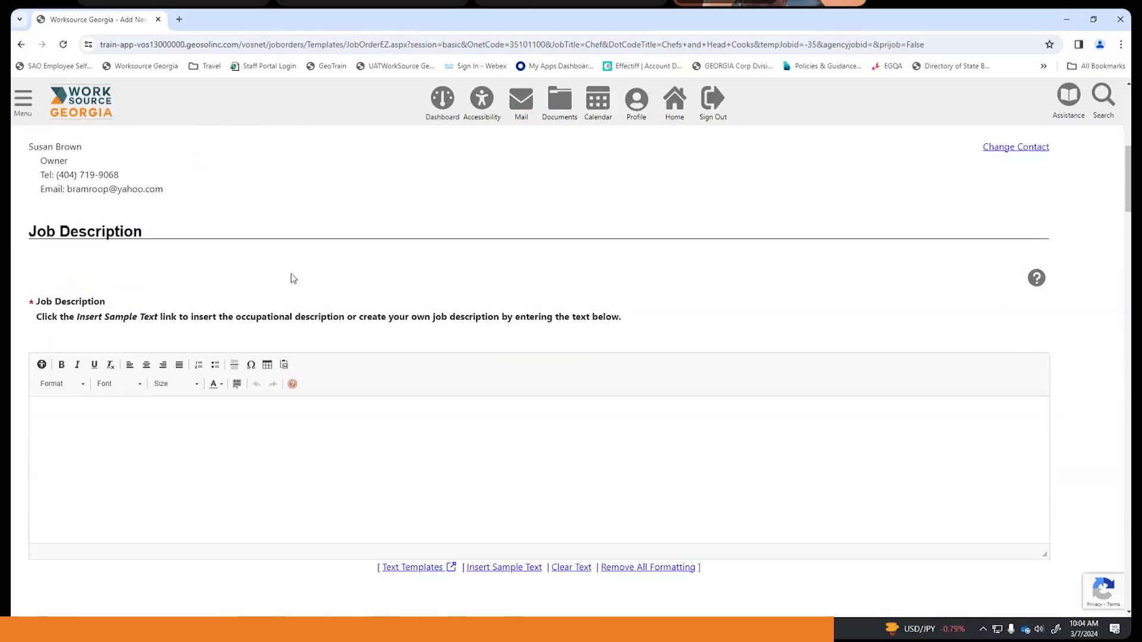
scroll(292, 276, down, 2)
scroll(292, 278, up, 1)
- Insert the sample Summary Description text about chefs and head cooks into the Job Description
click(312, 371)
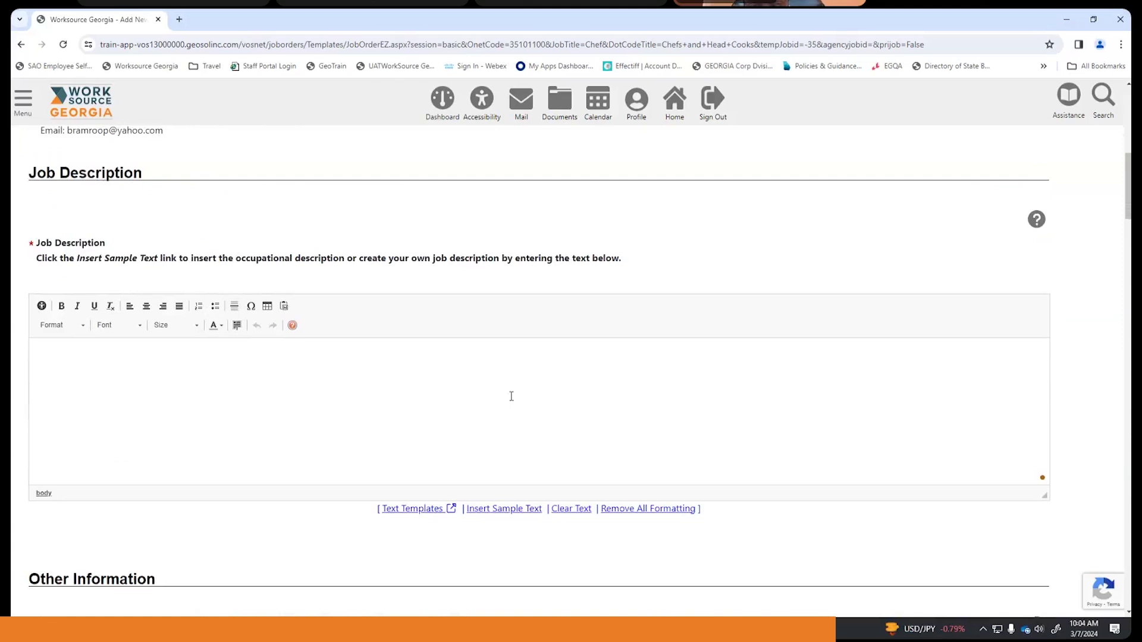
click(514, 509)
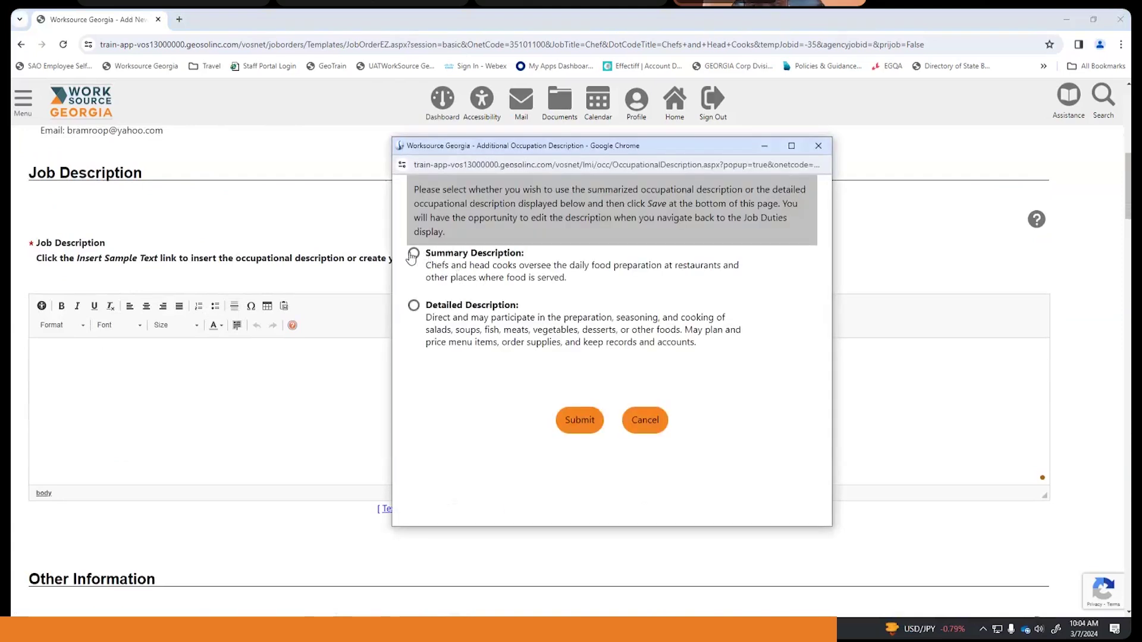
click(413, 254)
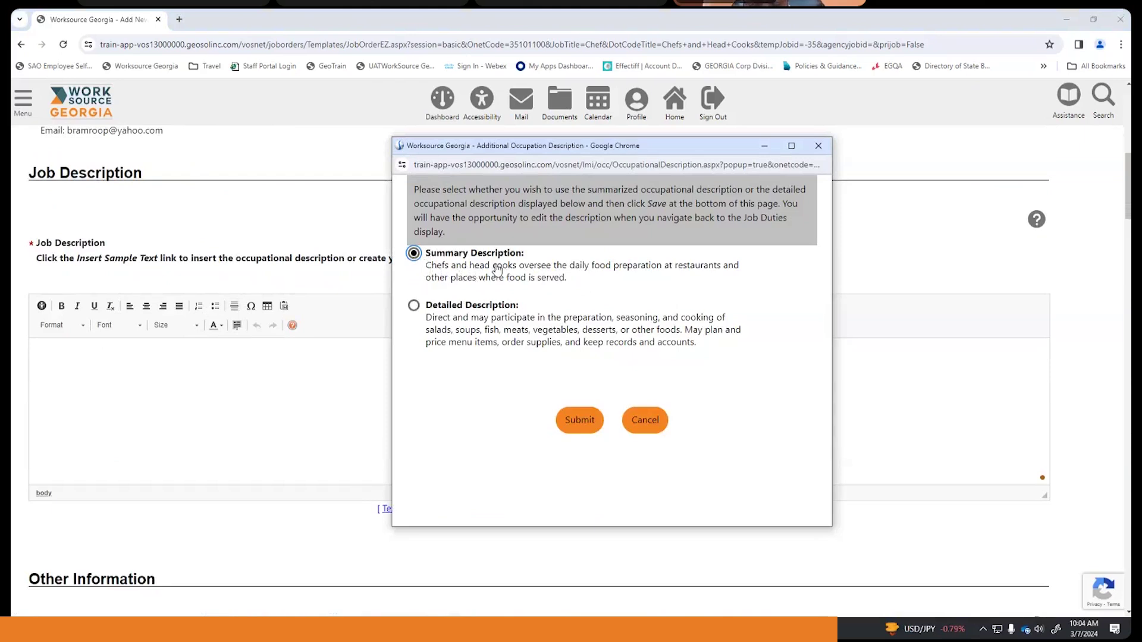
click(579, 420)
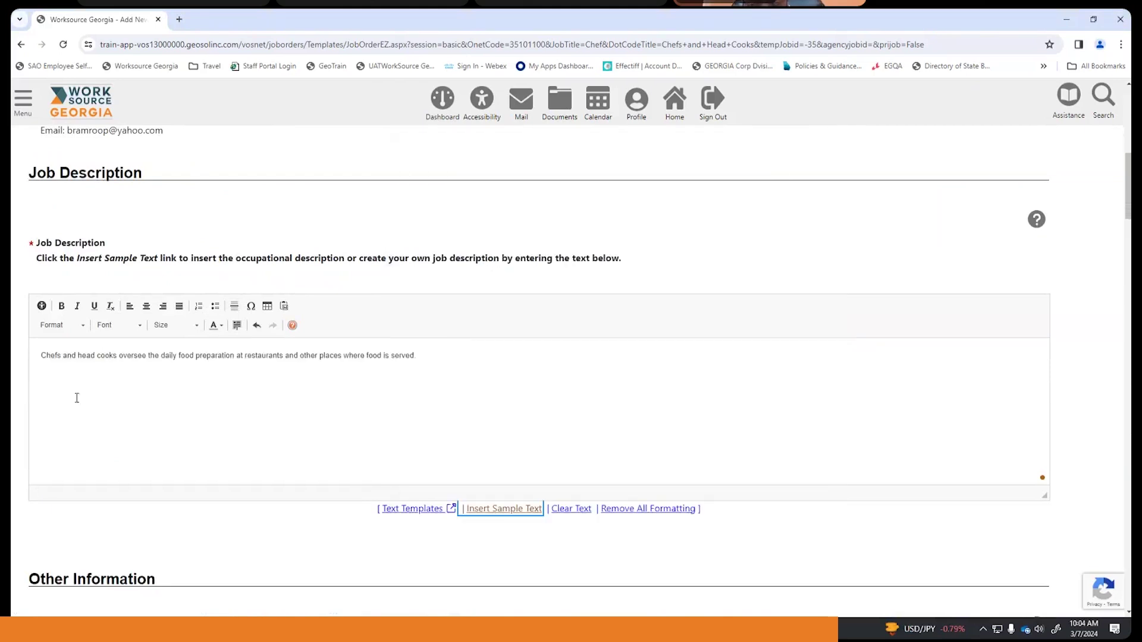
click(442, 357)
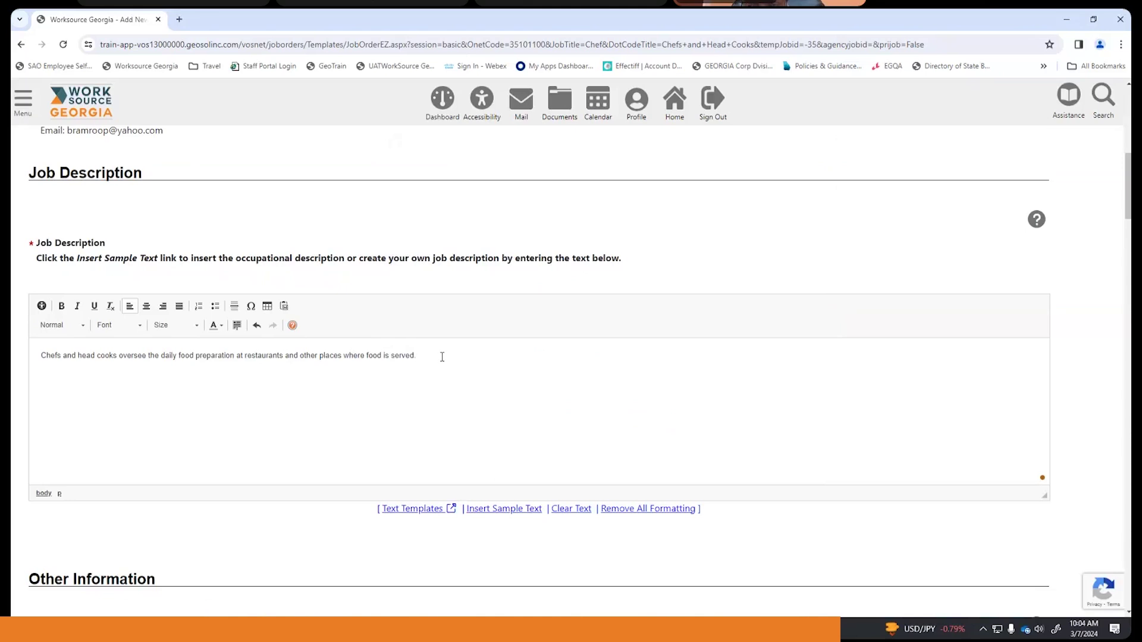
scroll(455, 353, down, 2)
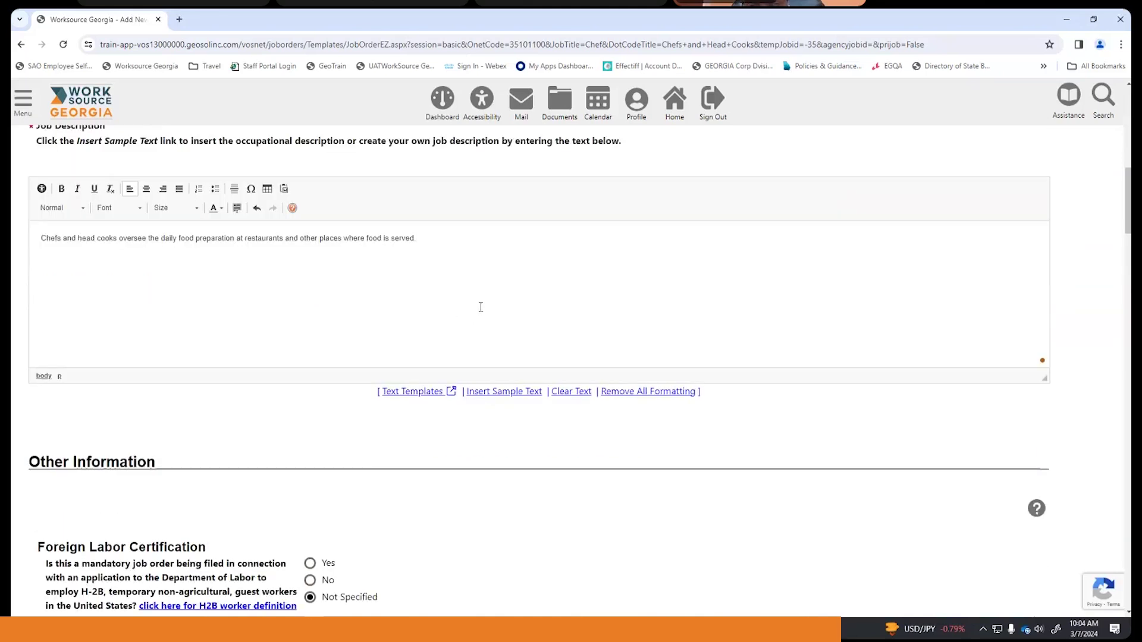
scroll(481, 307, down, 3)
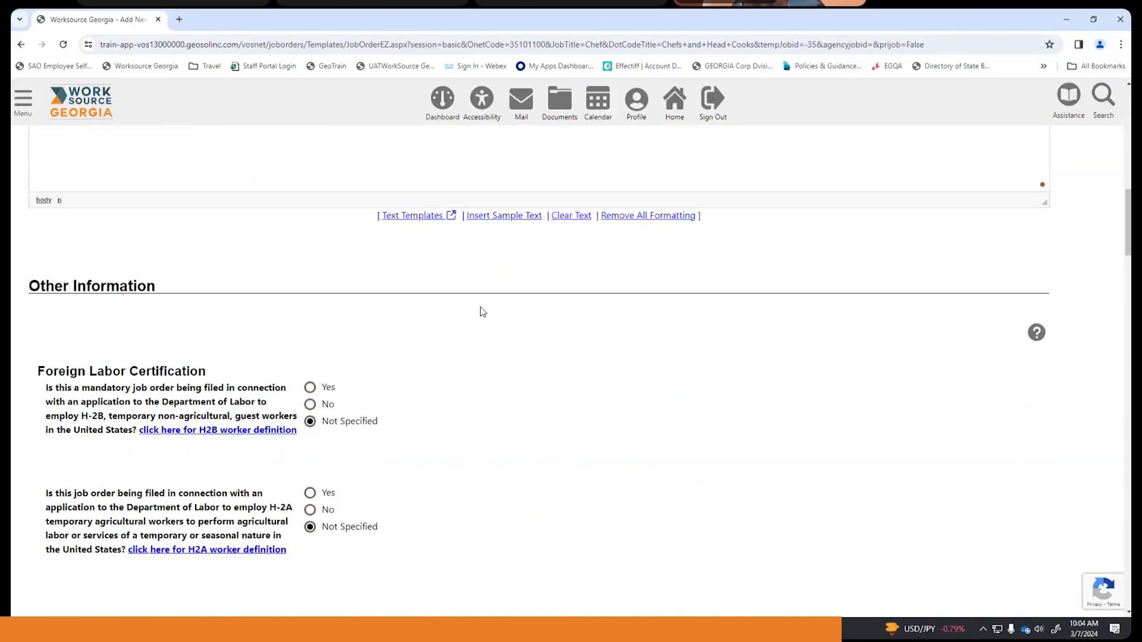
scroll(482, 312, down, 2)
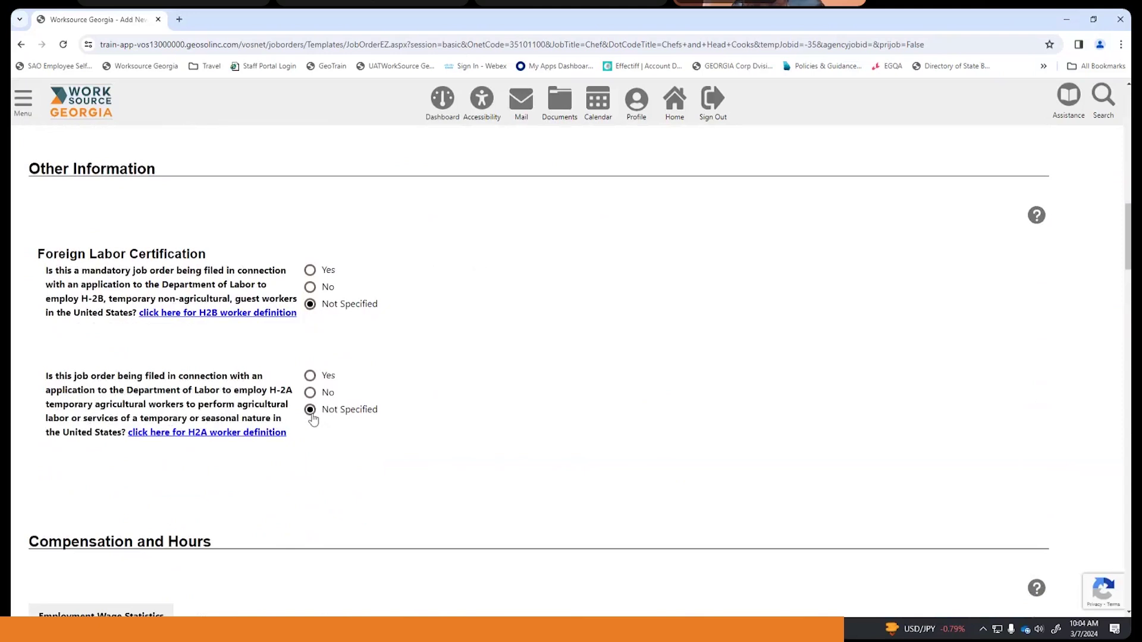
scroll(454, 321, down, 5)
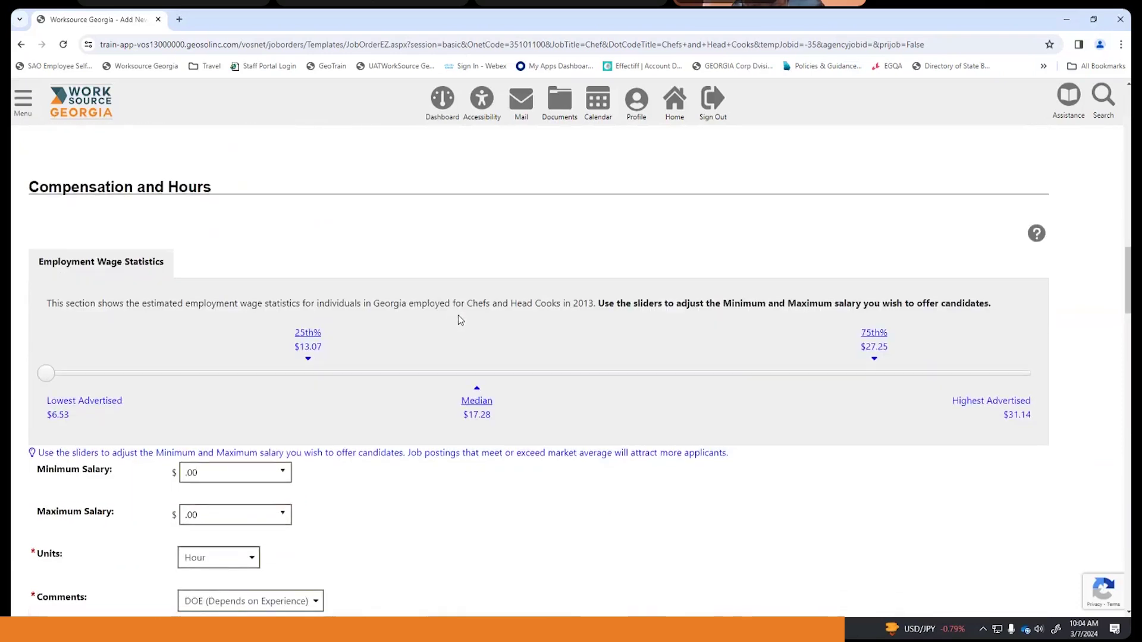
scroll(458, 315, down, 1)
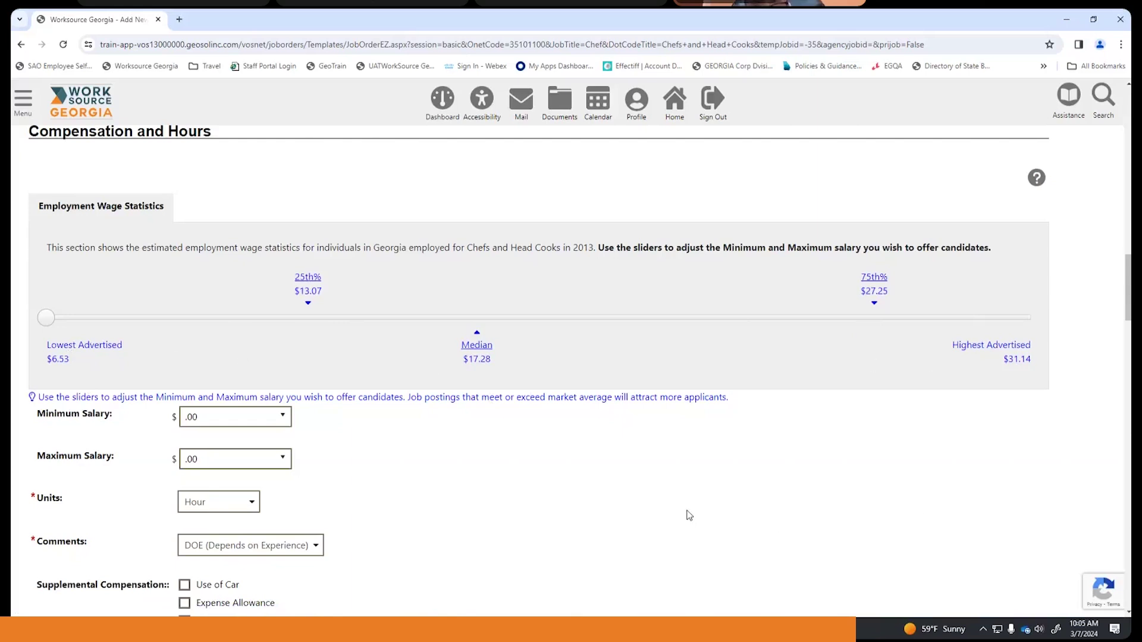
scroll(667, 479, down, 1)
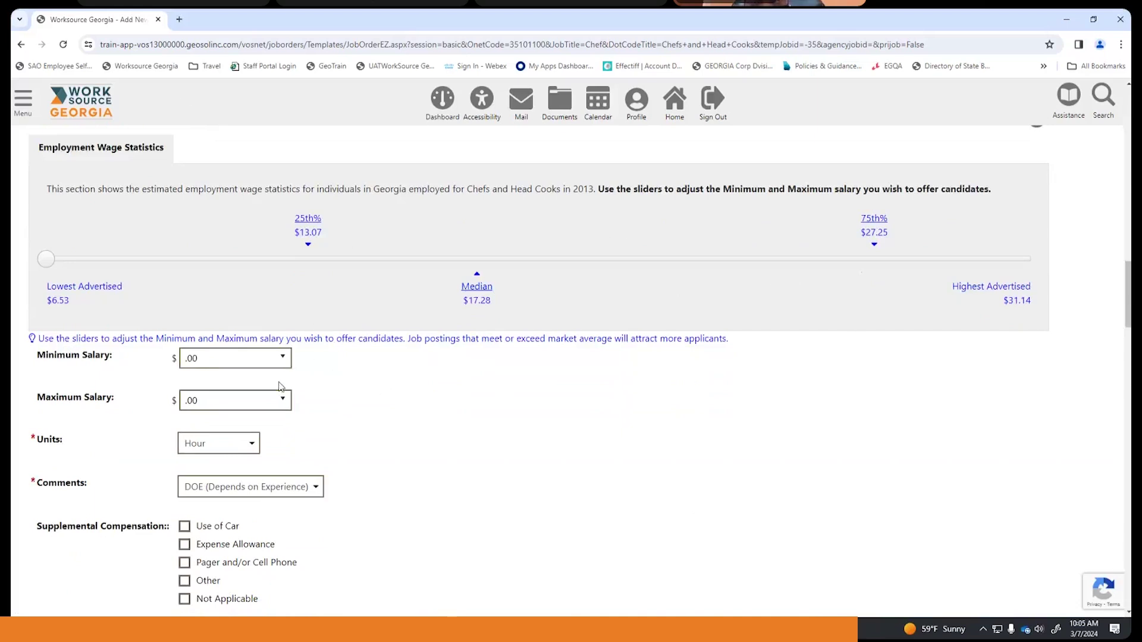
- Set the minimum salary to the Entry Level wage ($13.07) and the maximum to the Experienced wage ($27.25)
click(283, 404)
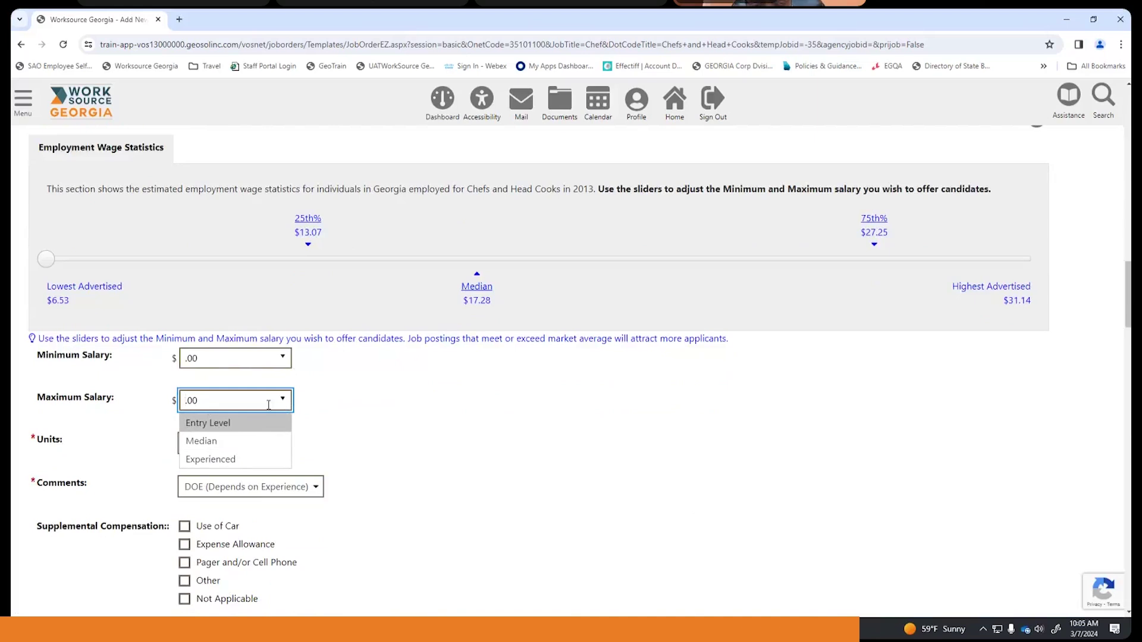
click(247, 444)
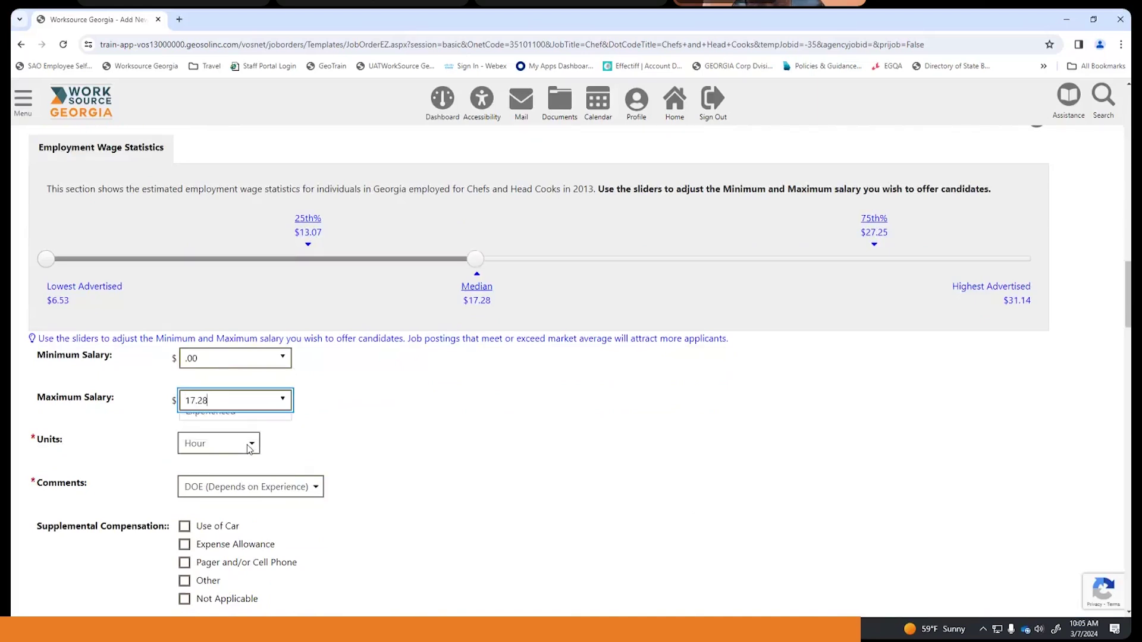
click(280, 359)
click(267, 383)
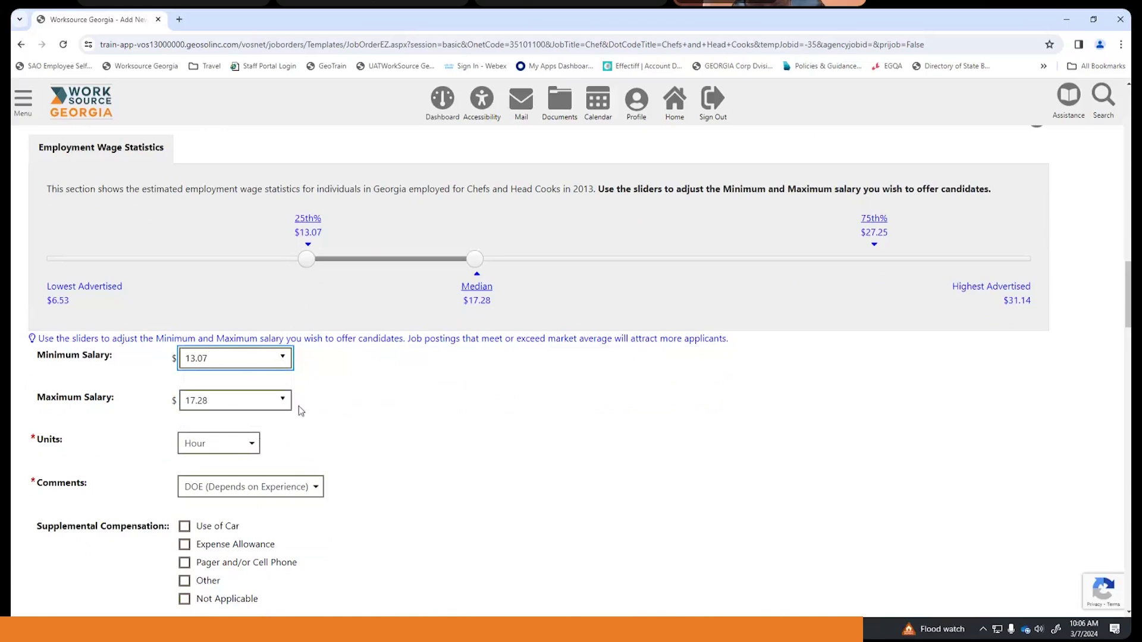
click(280, 399)
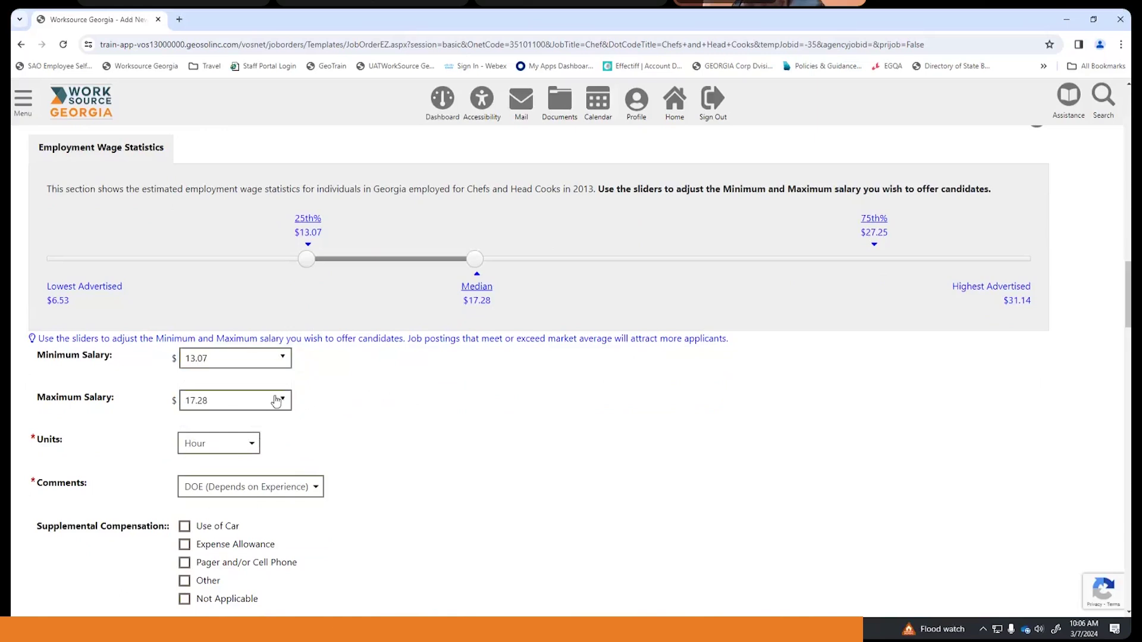
key(Escape)
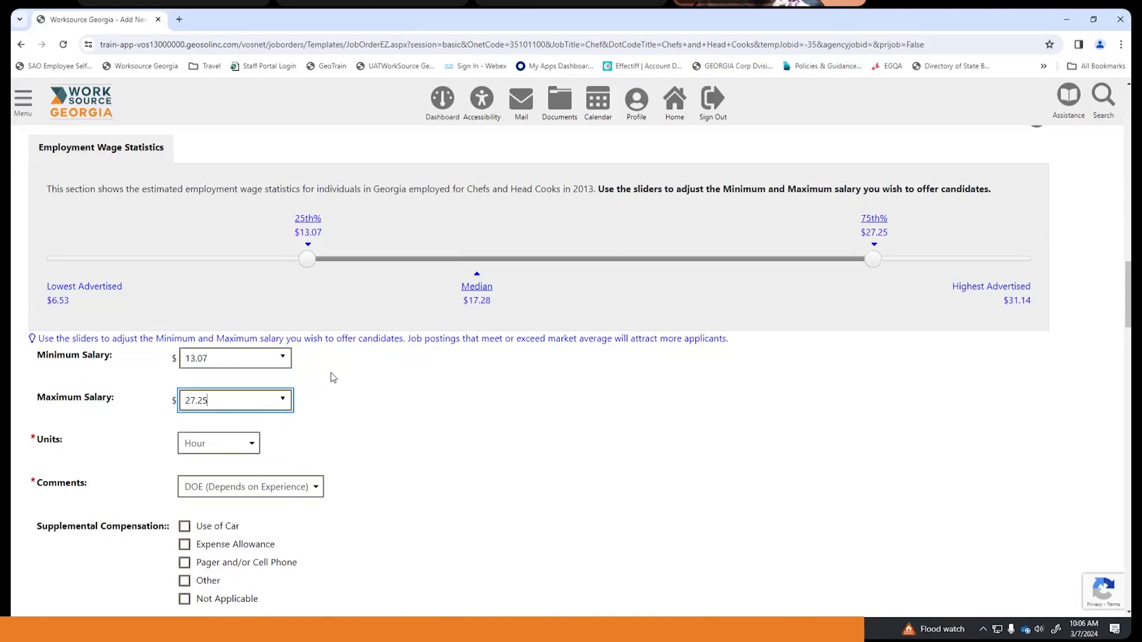
- Move down past the pay range to the Hours, Shift and Display Salary settings
scroll(337, 376, down, 2)
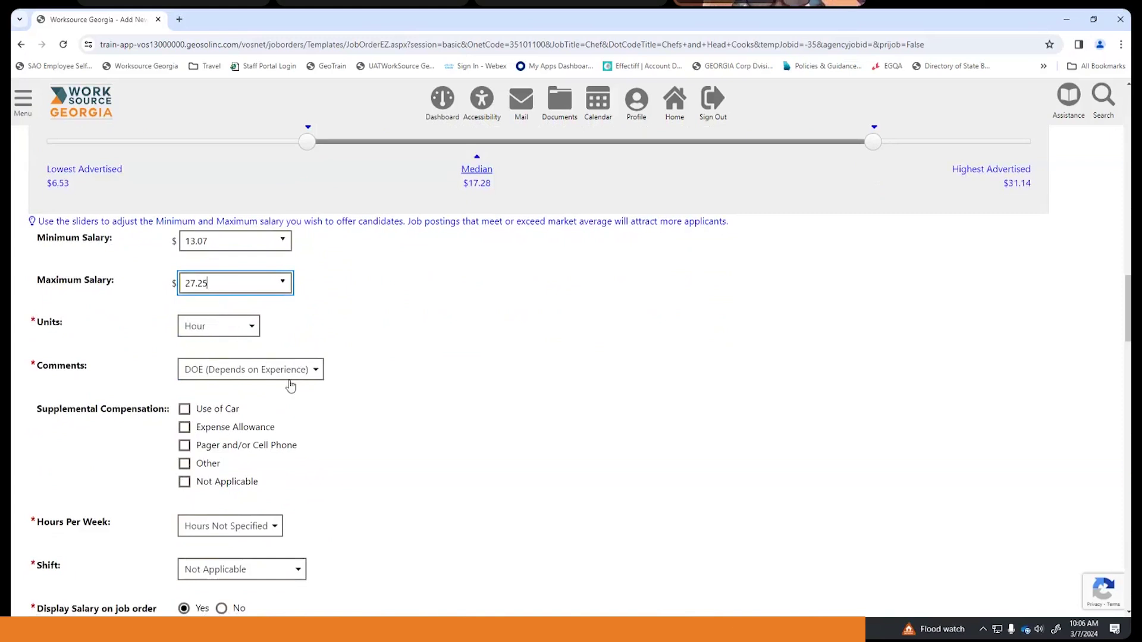
scroll(398, 349, down, 1)
scroll(398, 349, down, 1)
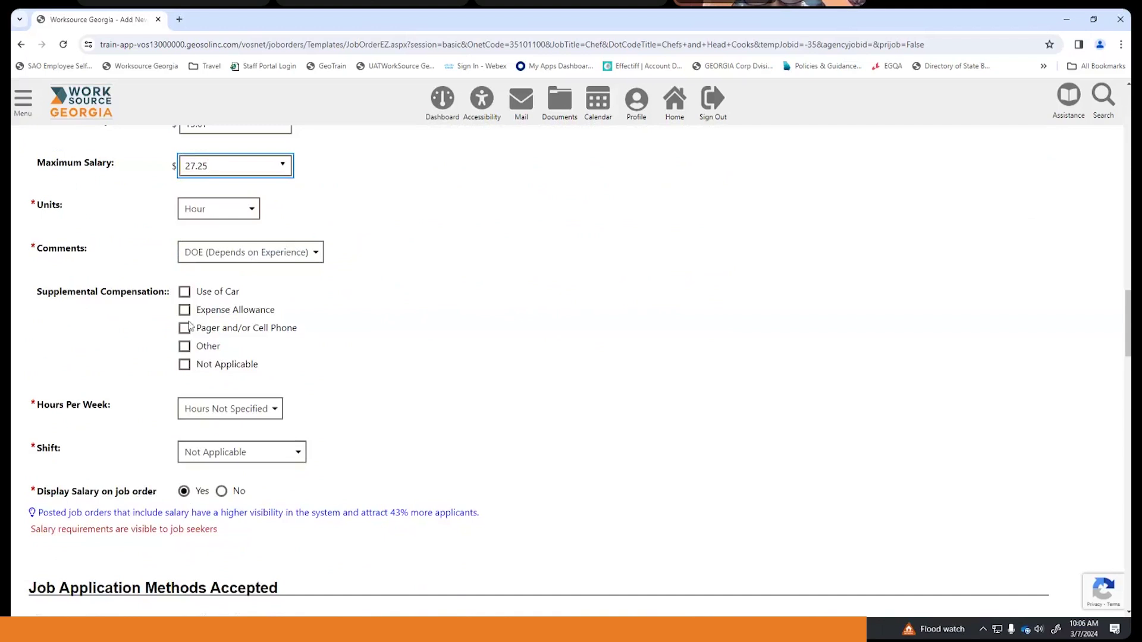
click(374, 338)
scroll(375, 335, down, 1)
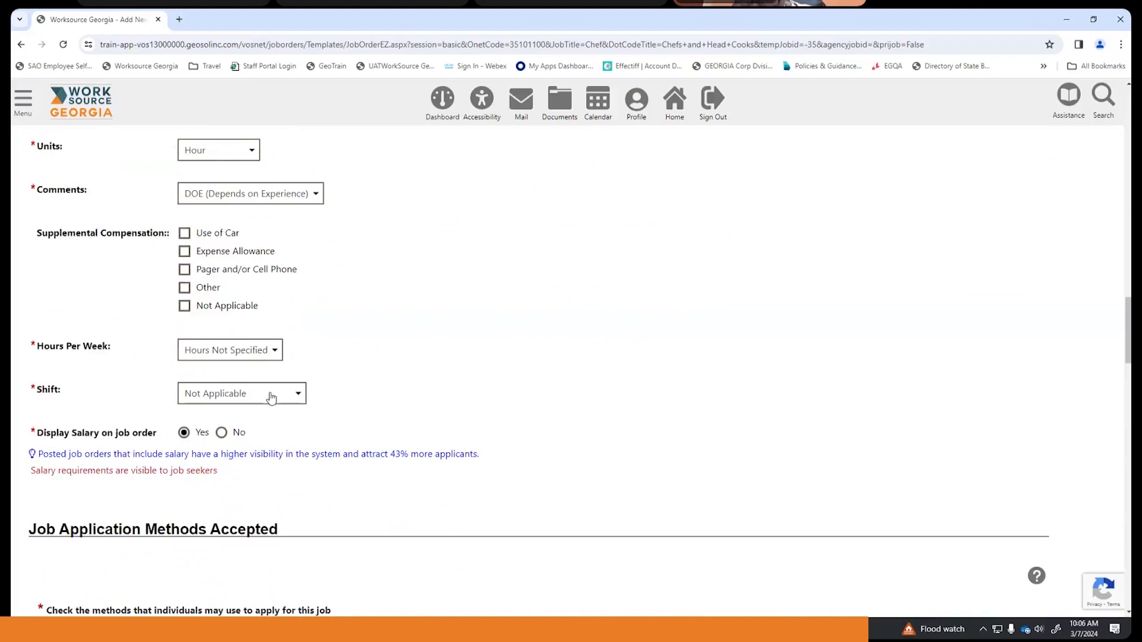
scroll(376, 322, down, 1)
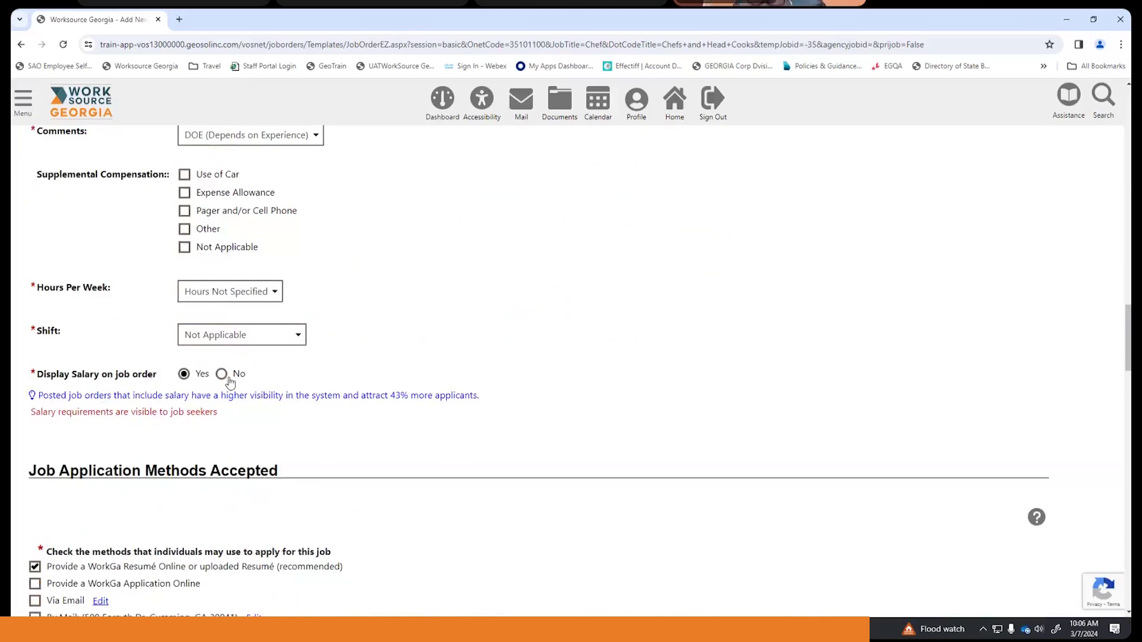
scroll(392, 321, down, 1)
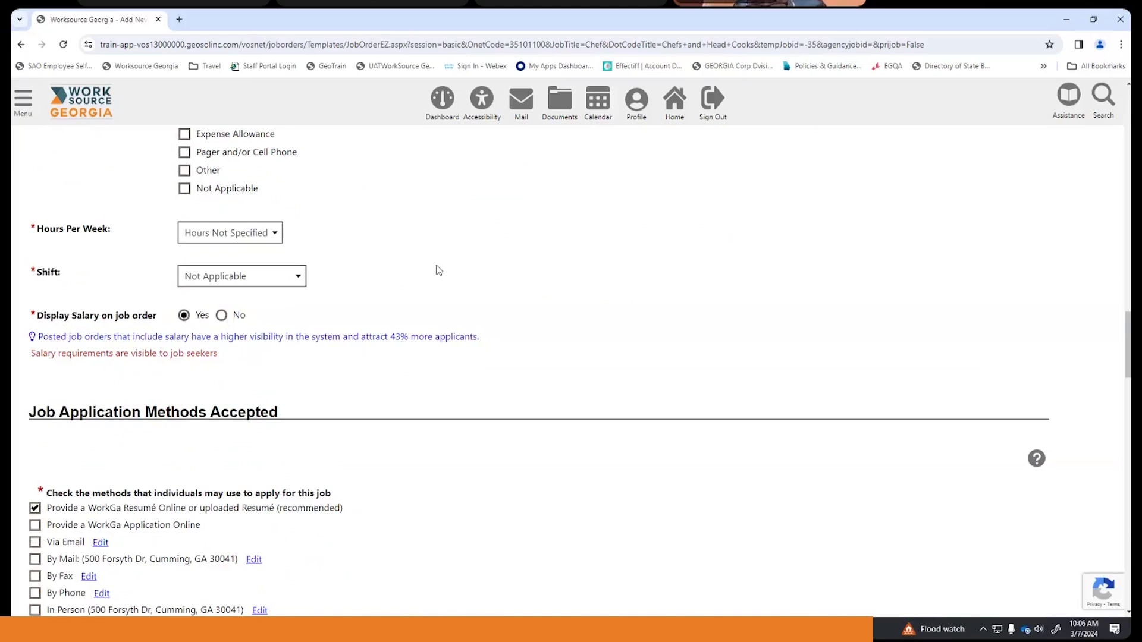
scroll(437, 269, up, 10)
scroll(437, 269, down, 3)
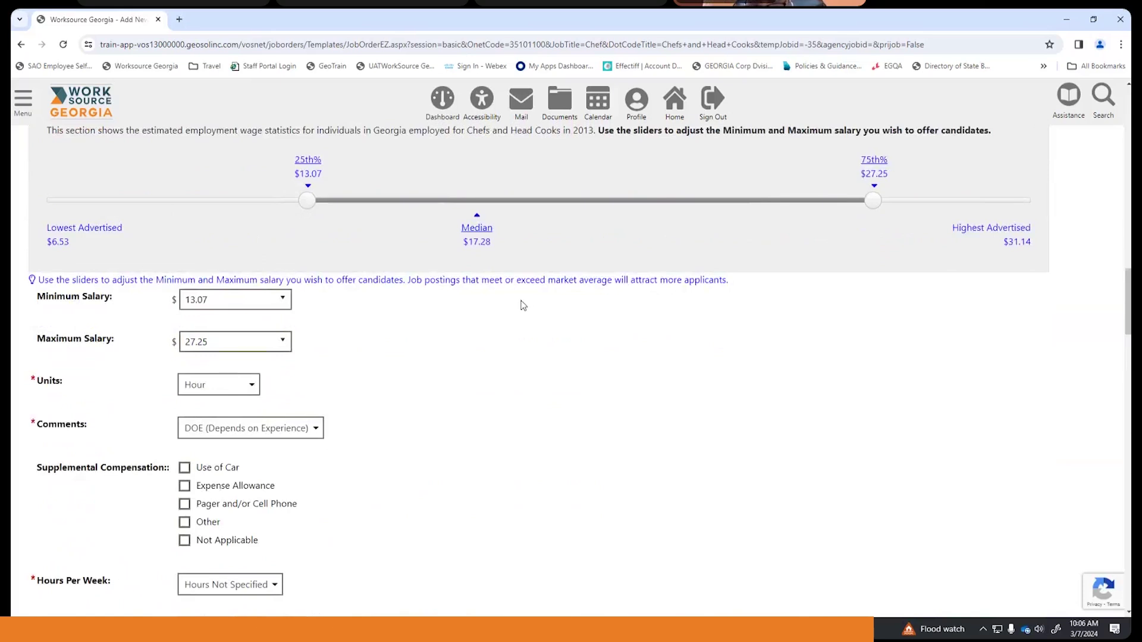
scroll(310, 365, down, 5)
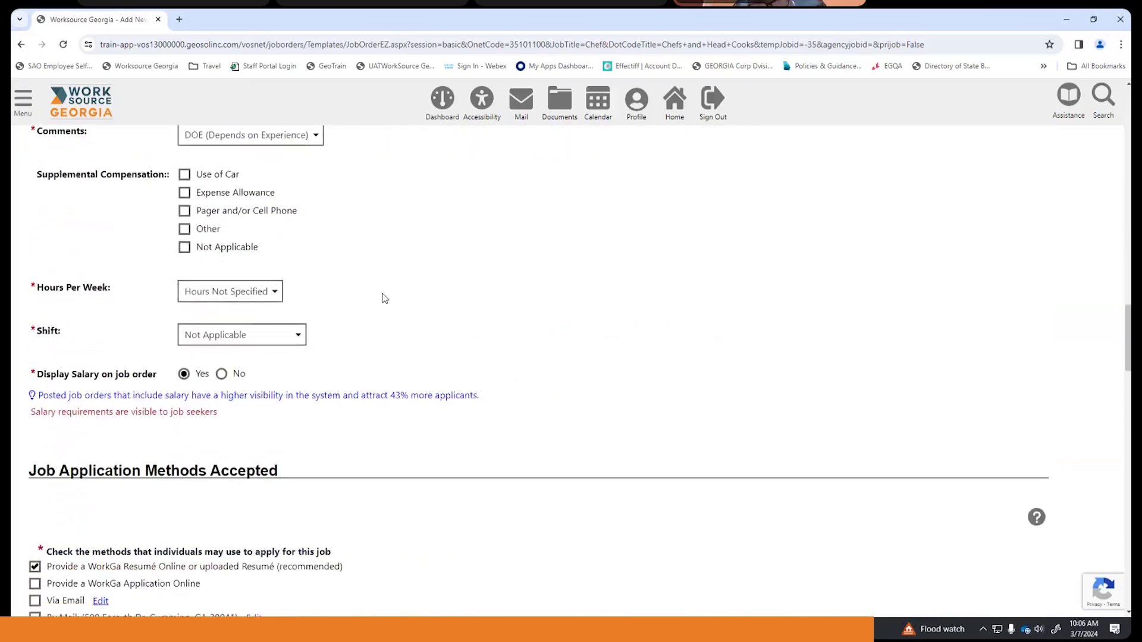
scroll(385, 298, down, 2)
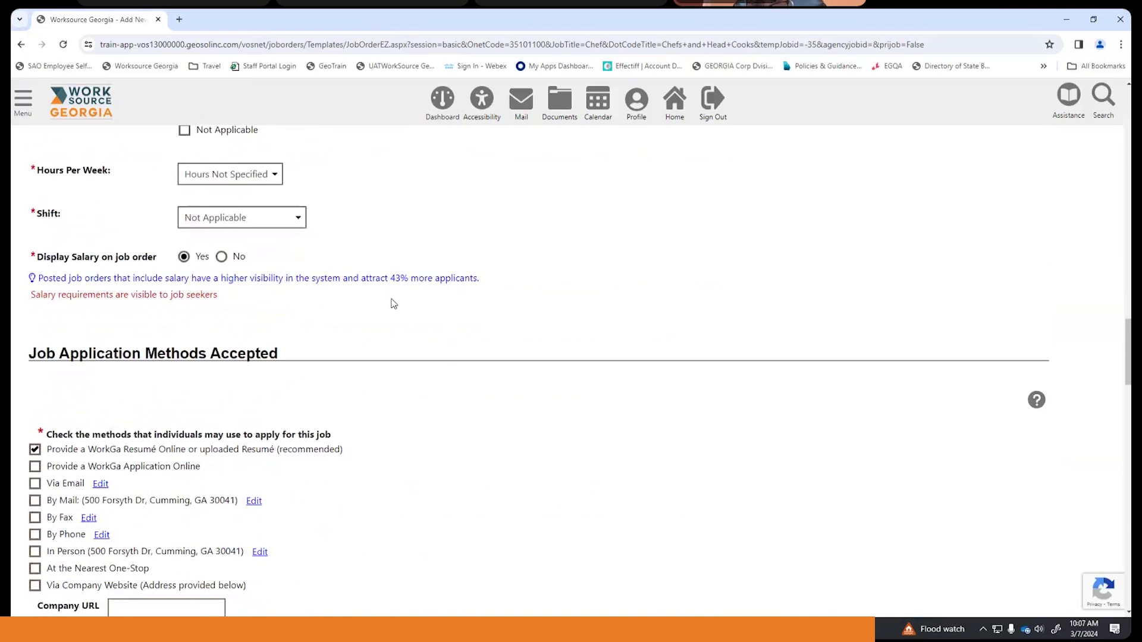
scroll(392, 304, down, 2)
scroll(397, 304, up, 1)
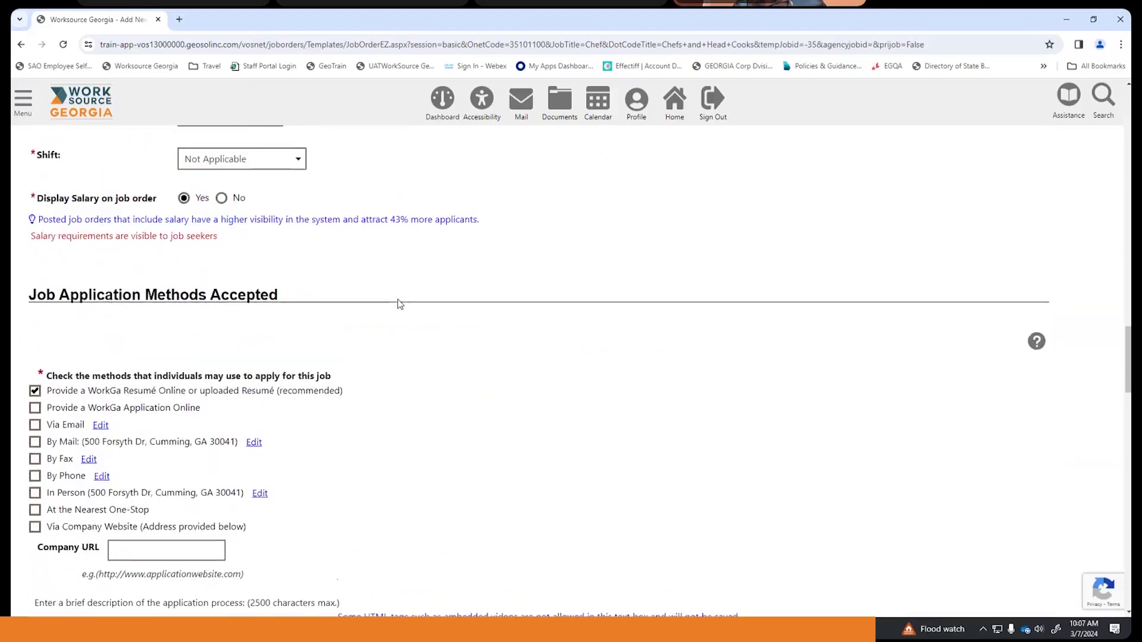
scroll(399, 304, down, 2)
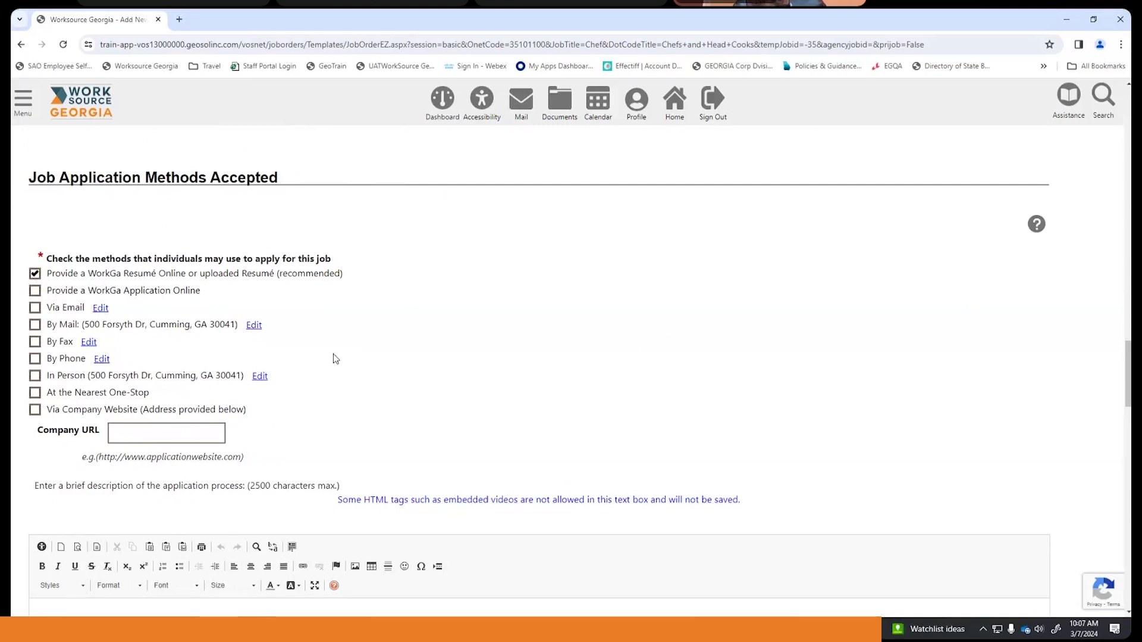
scroll(336, 358, down, 2)
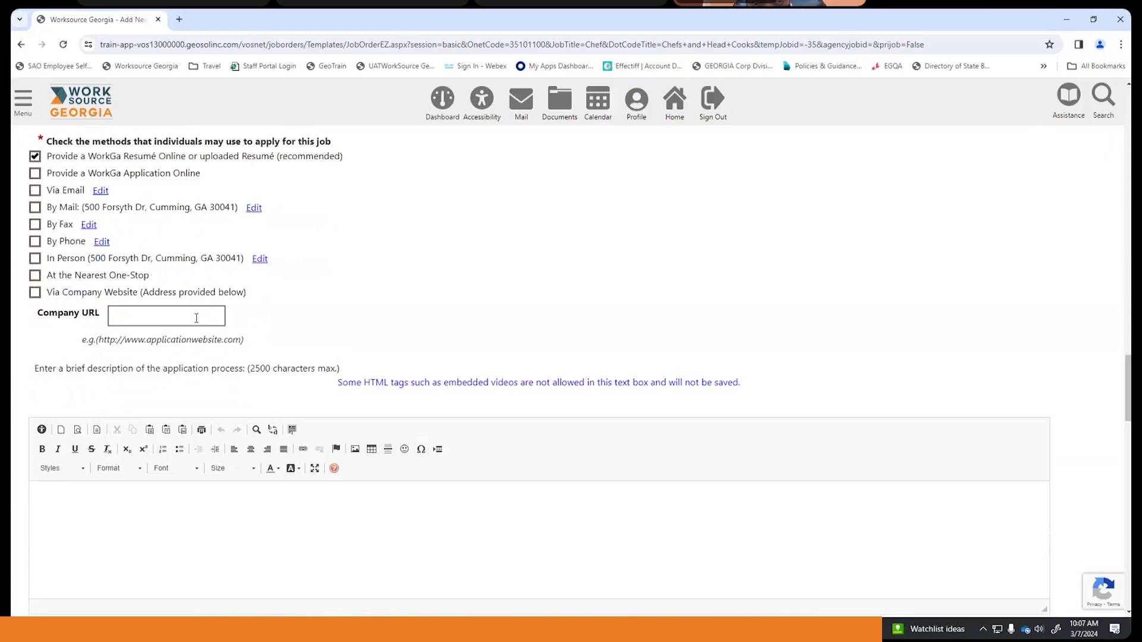
scroll(410, 281, down, 1)
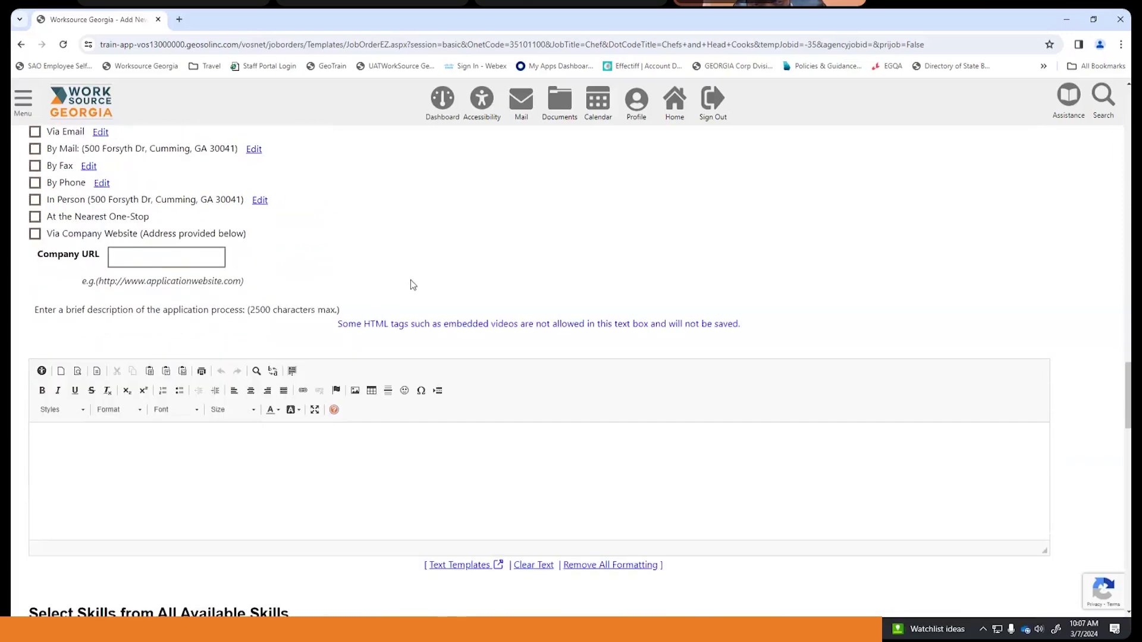
scroll(410, 279, down, 3)
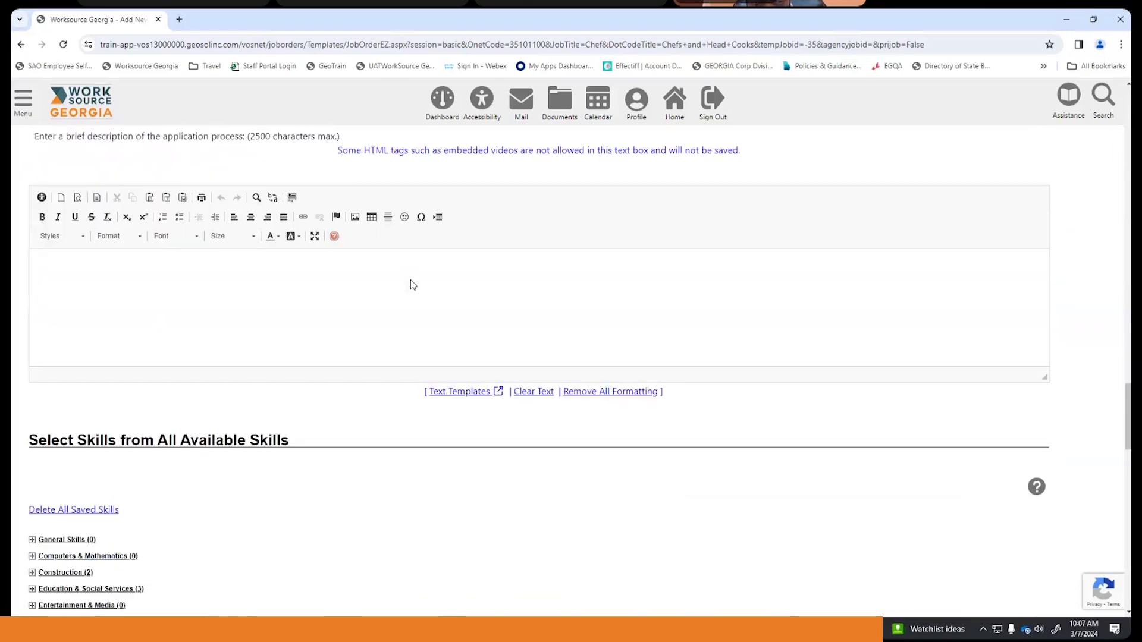
scroll(411, 279, down, 1)
scroll(411, 279, up, 2)
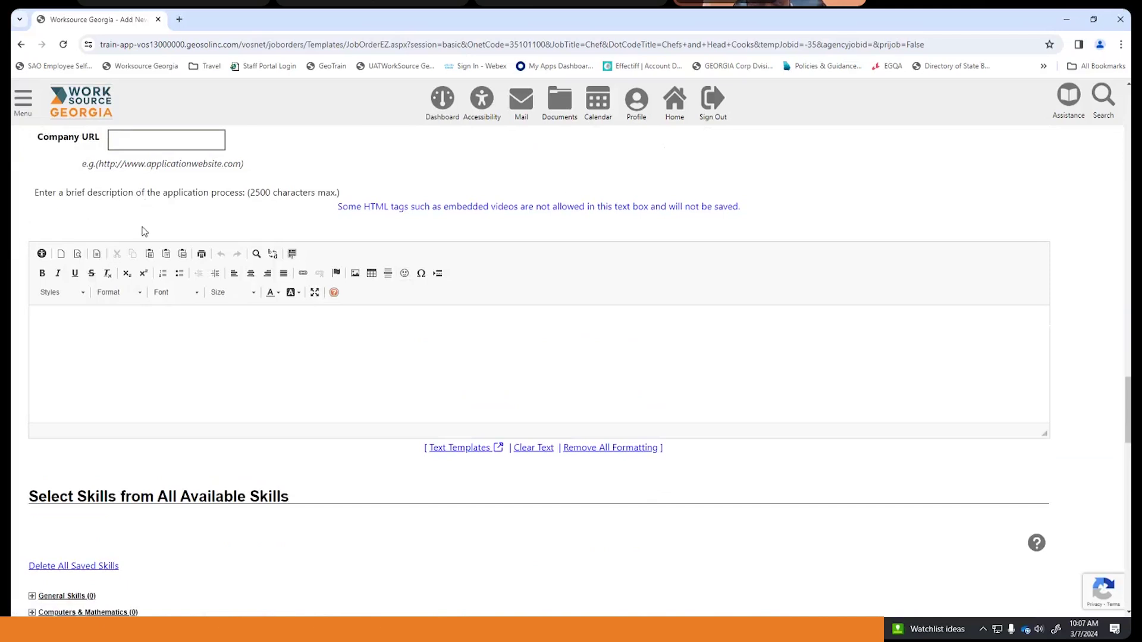
scroll(269, 319, down, 1)
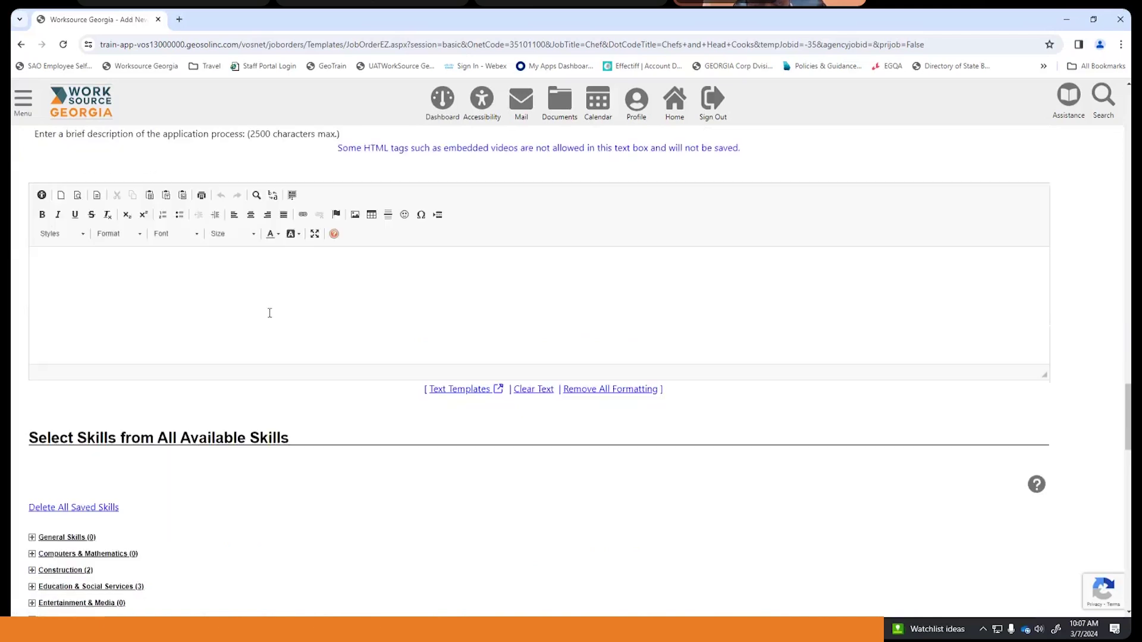
scroll(271, 303, down, 5)
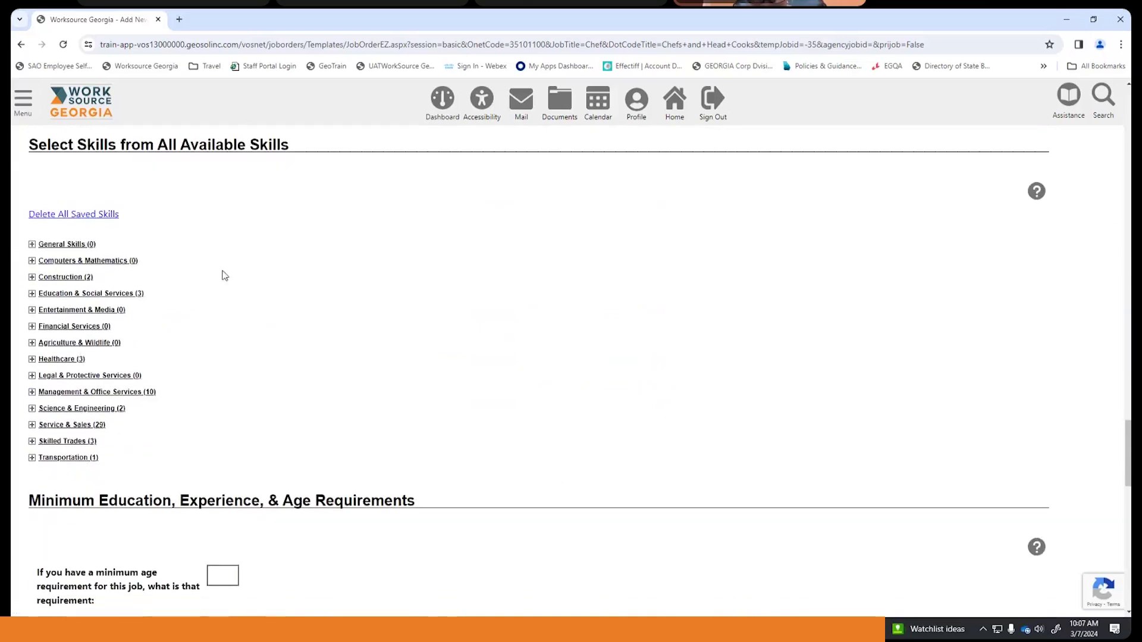
- Leave the age requirement reasons empty and set minimum education to 1 Year at College or Vocational School
scroll(262, 267, down, 6)
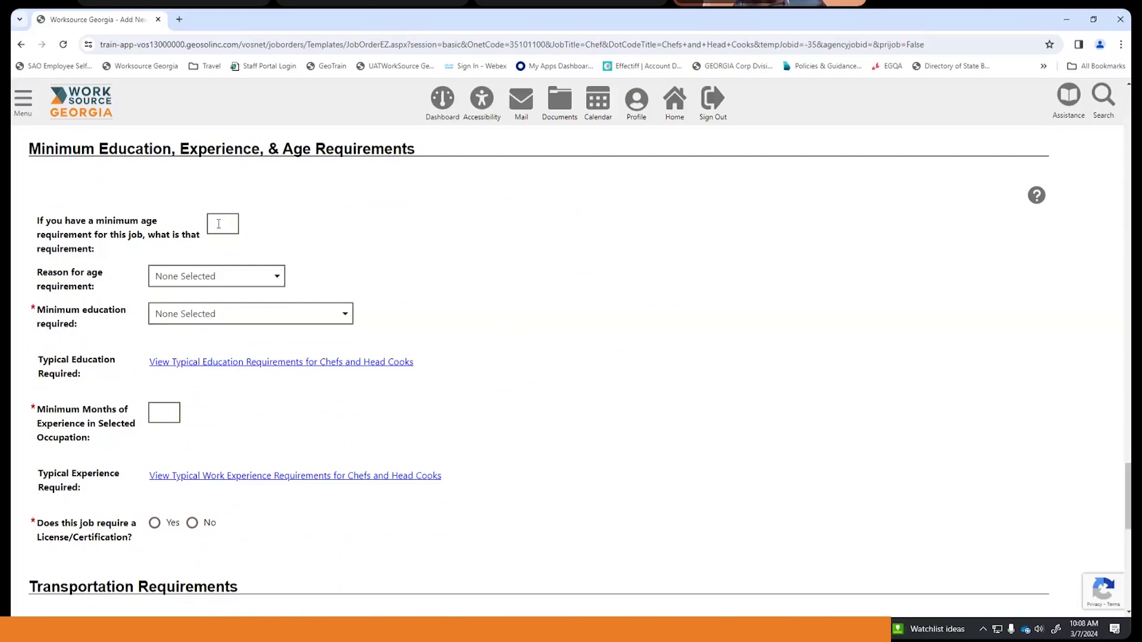
click(275, 277)
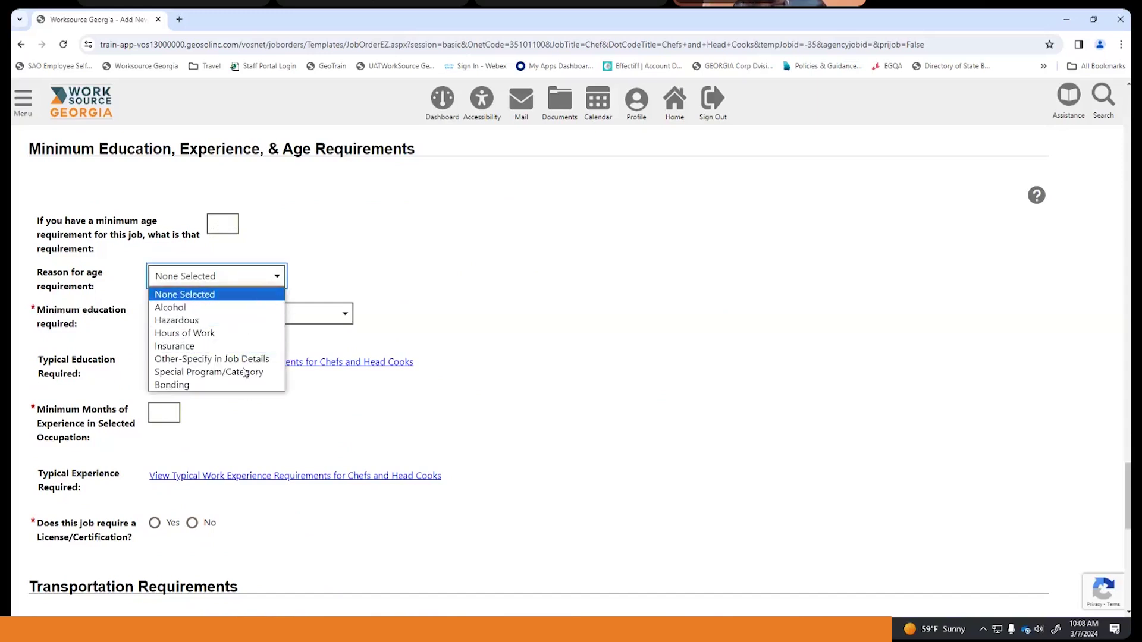
click(379, 247)
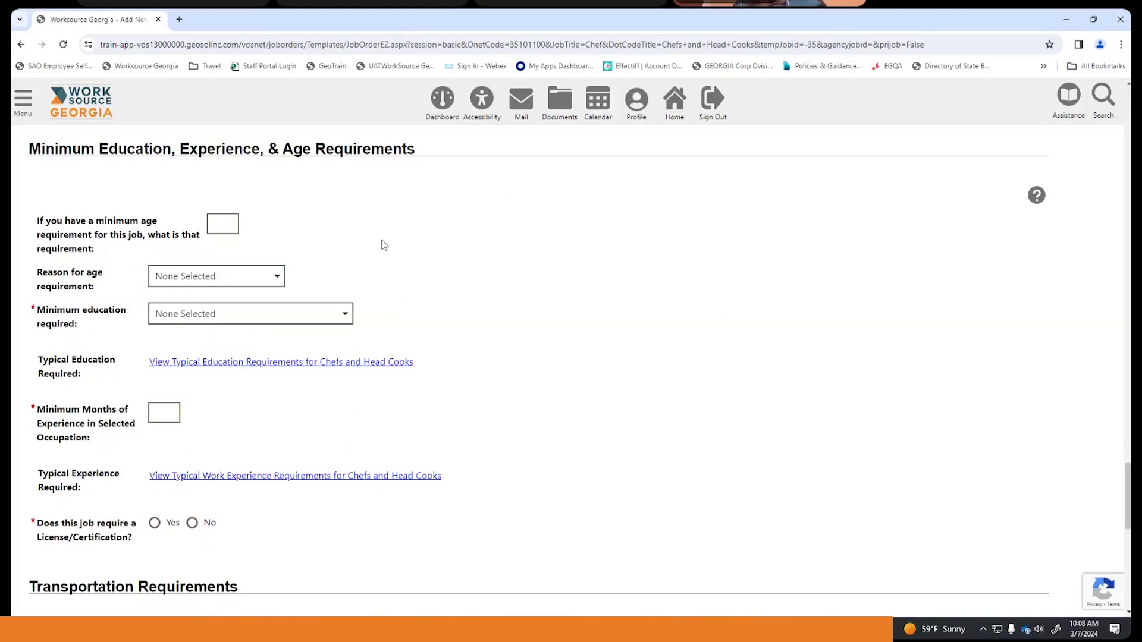
scroll(384, 245, down, 1)
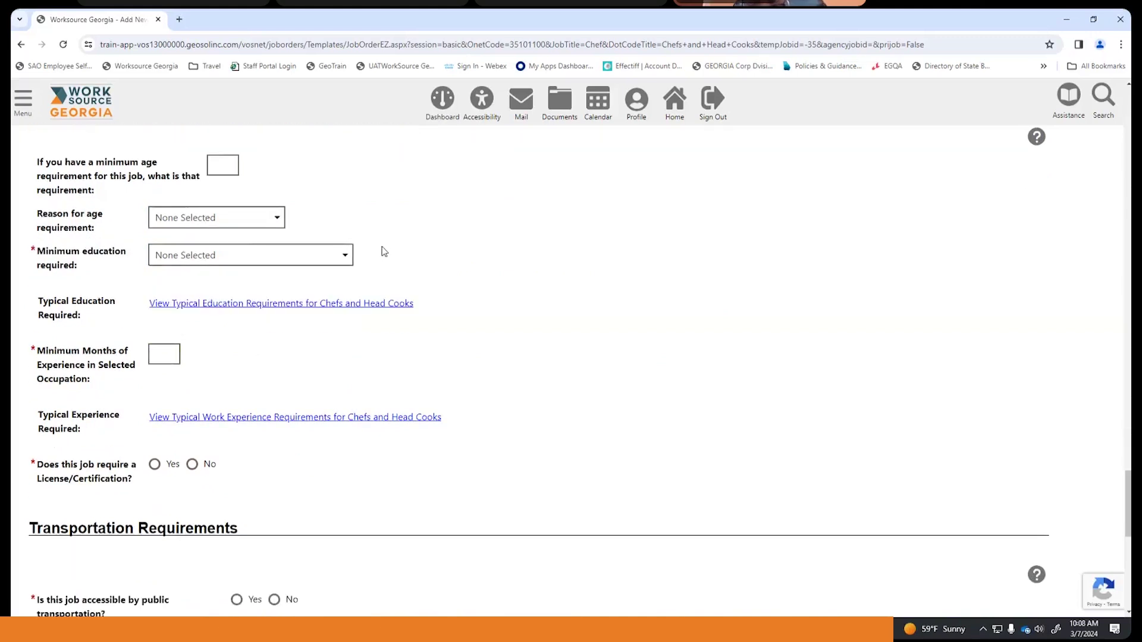
click(343, 264)
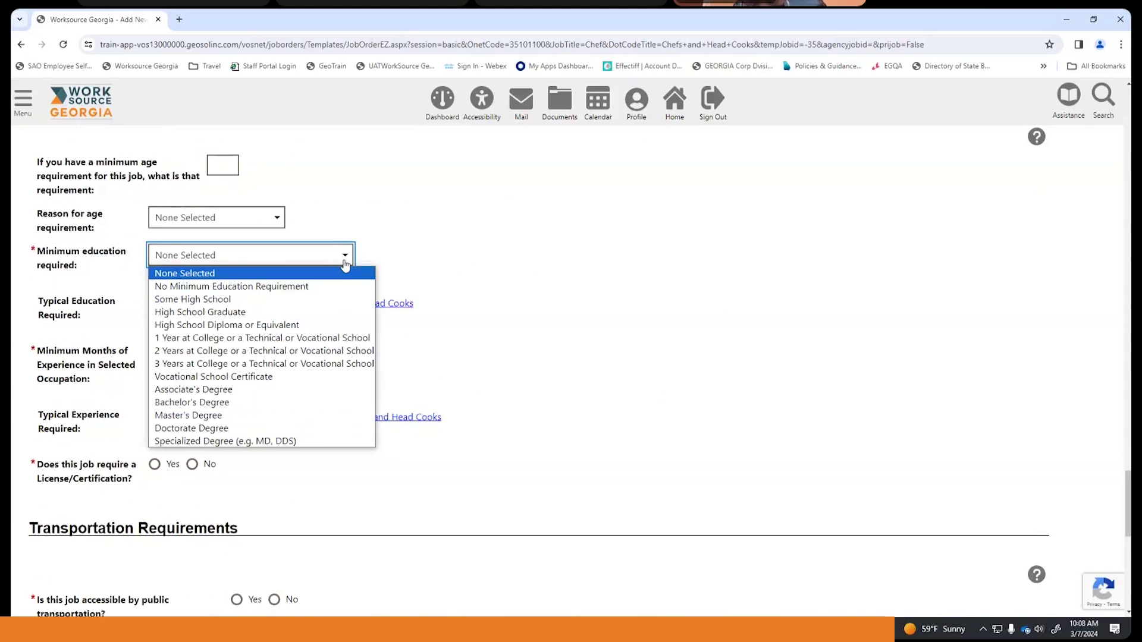
click(324, 339)
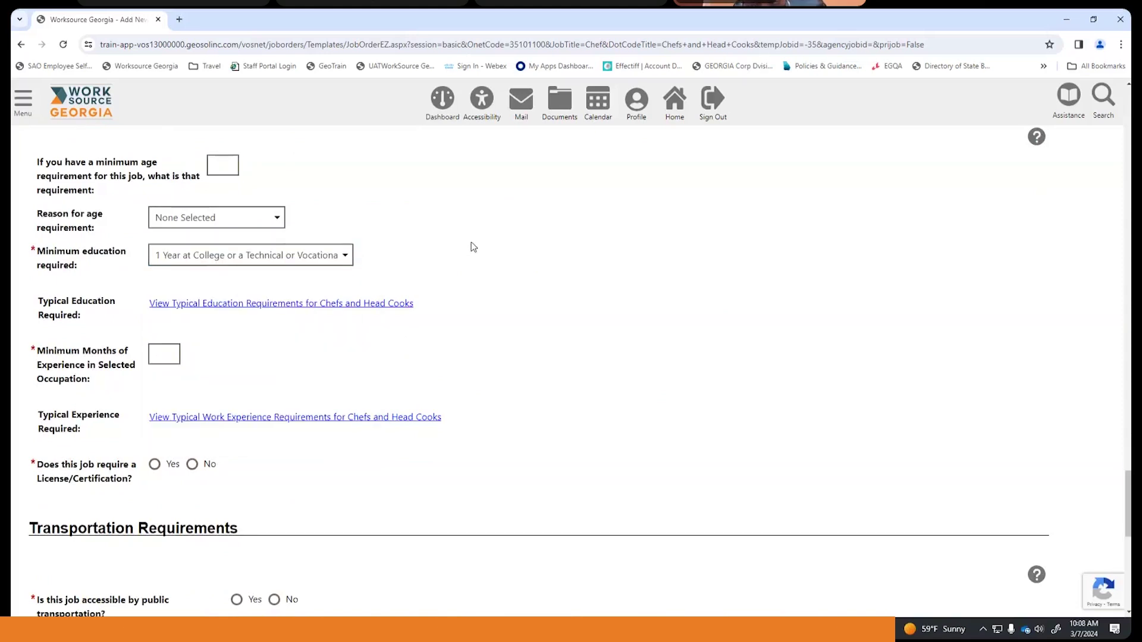
- Require 0 minimum months of experience and no license or certification
scroll(457, 258, down, 2)
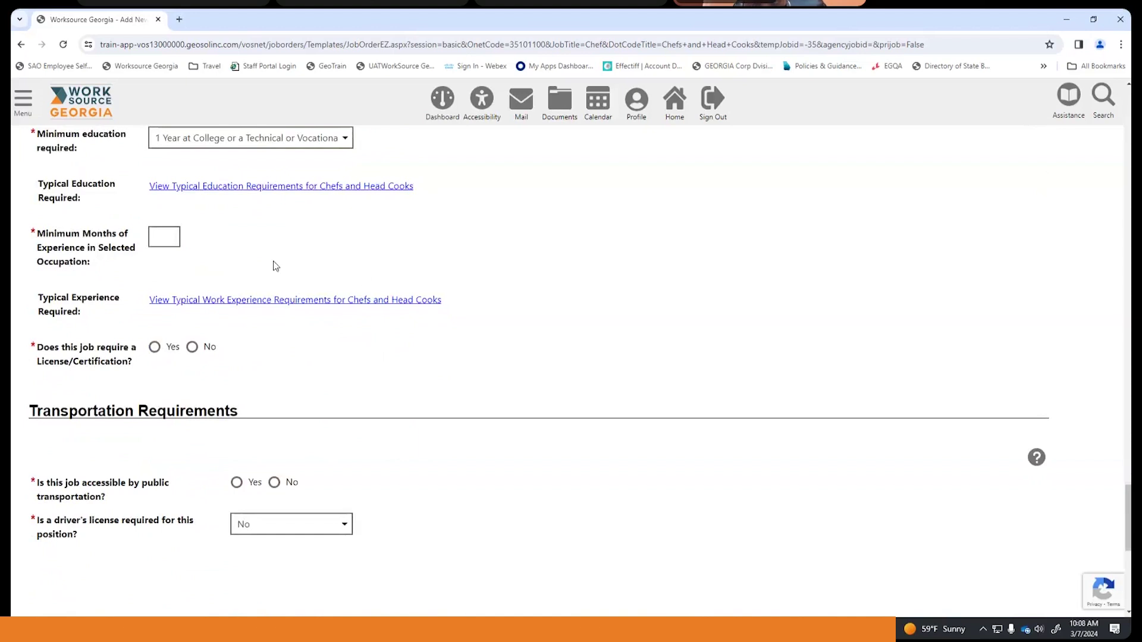
click(176, 237)
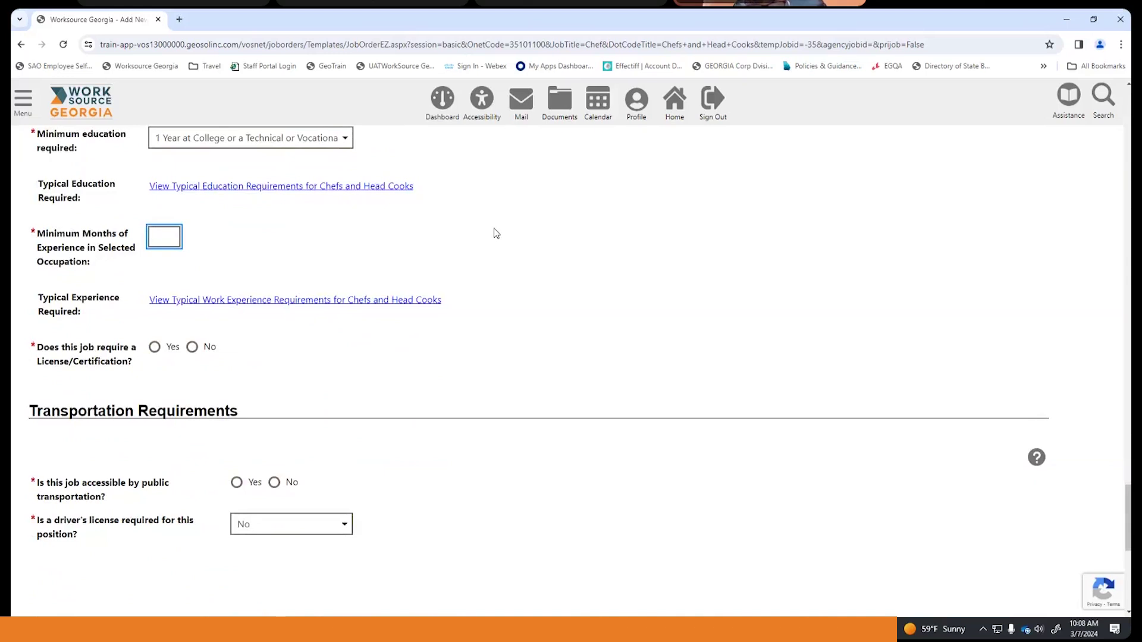
text(0)
scroll(493, 231, down, 2)
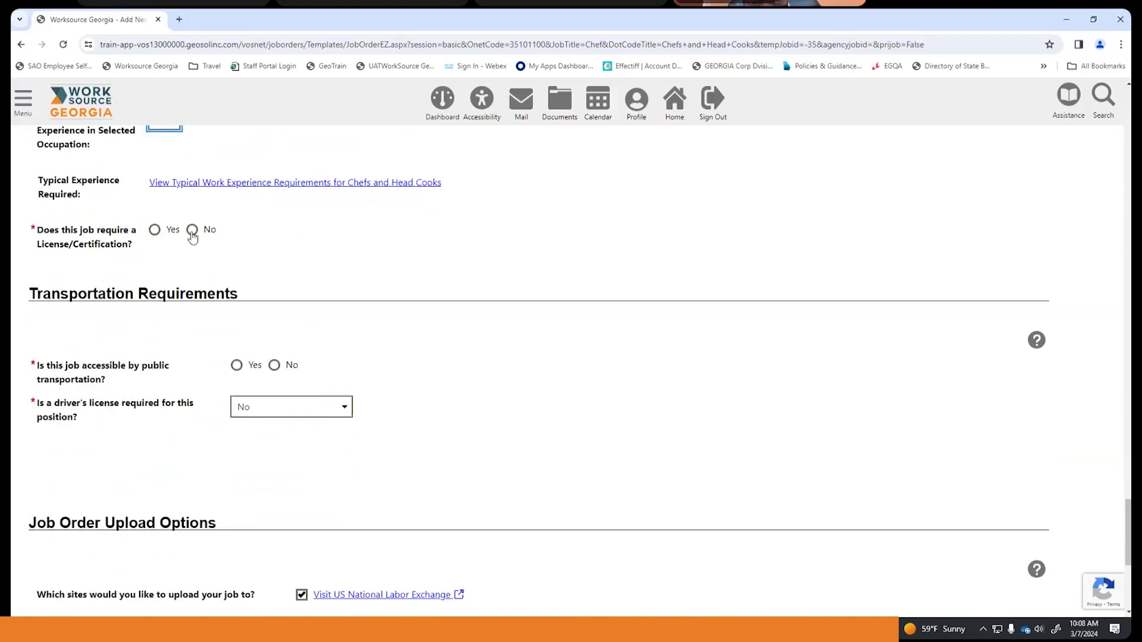
click(192, 231)
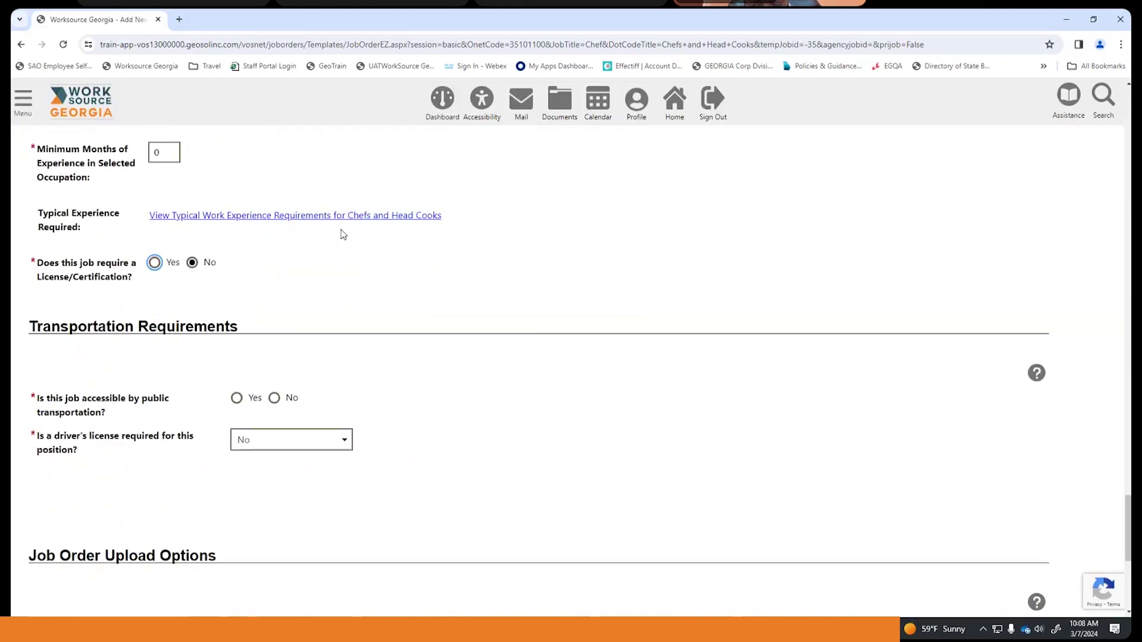
- Mark the Chef job as reachable by public transportation and create it as job order 34
scroll(344, 234, down, 1)
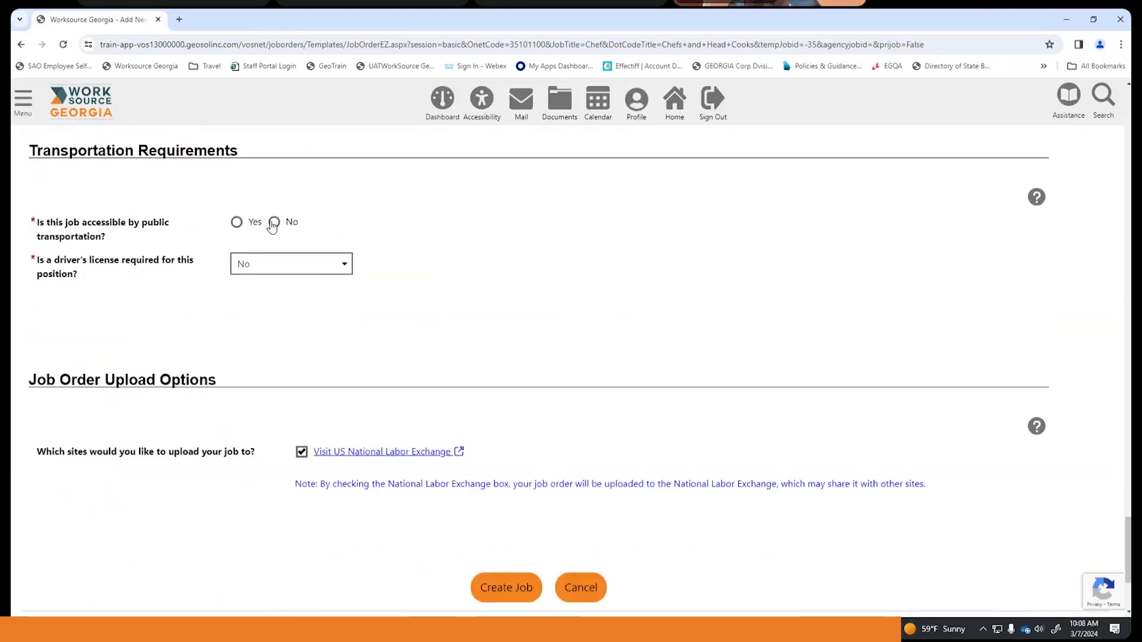
click(236, 225)
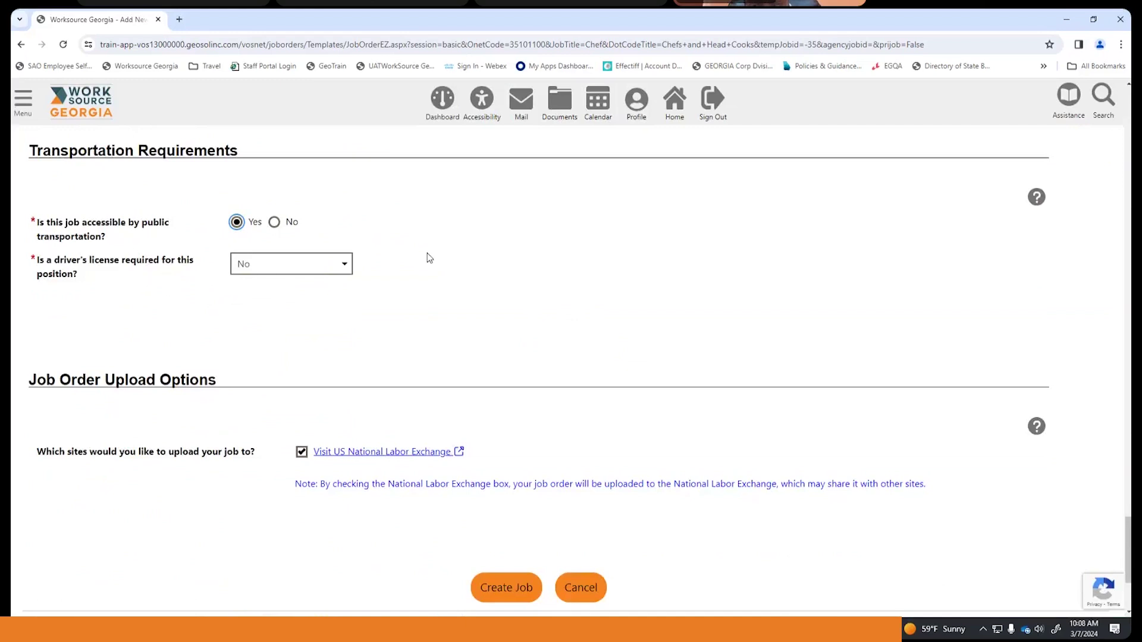
scroll(430, 253, down, 2)
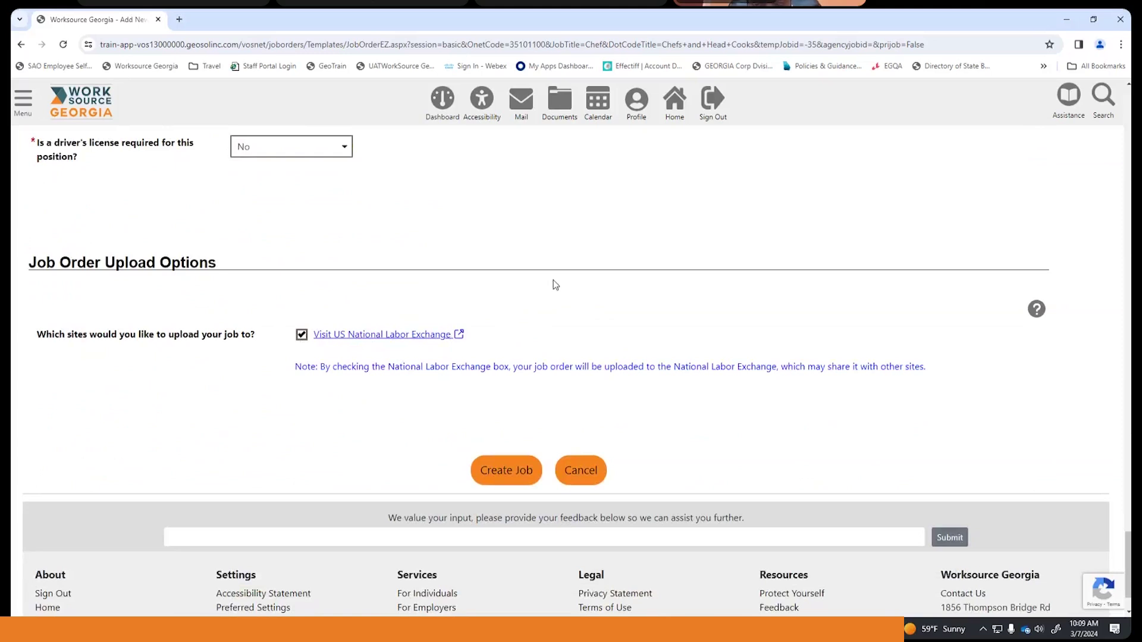
scroll(553, 285, down, 1)
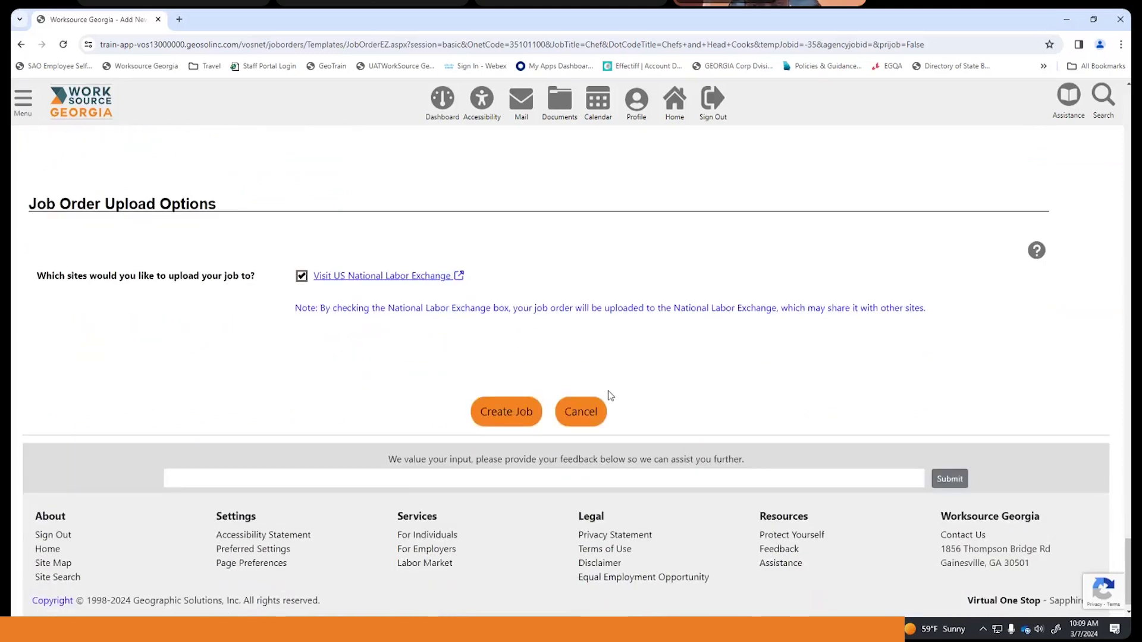
click(510, 413)
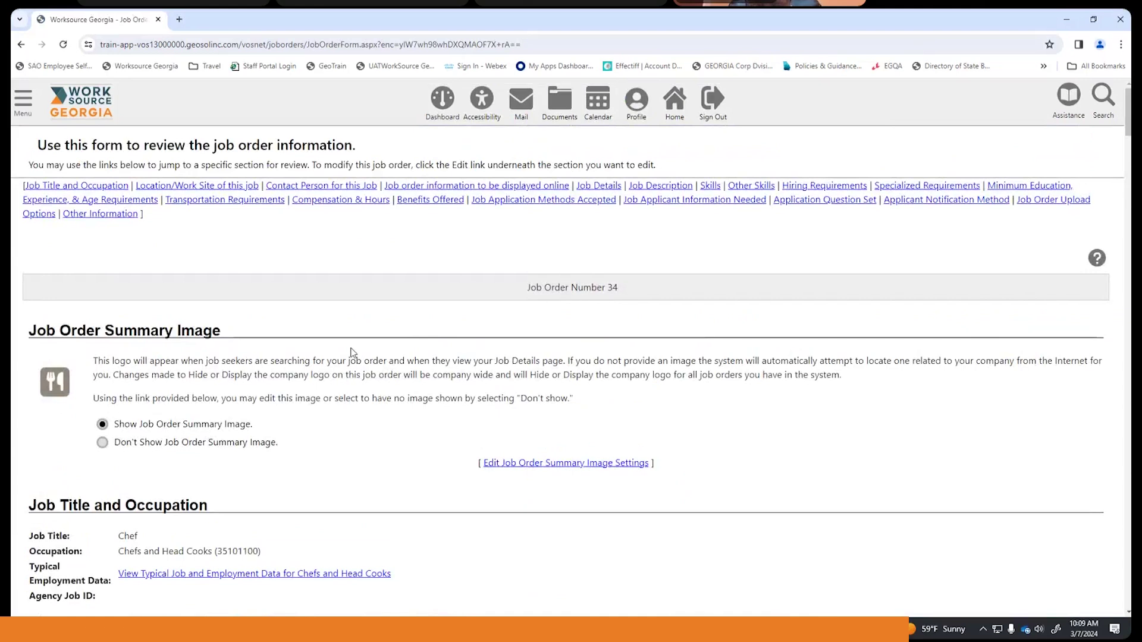
- Scroll through the job order 34 review page, from its pay and transit details down to Share this Job
scroll(313, 335, down, 2)
scroll(313, 334, down, 5)
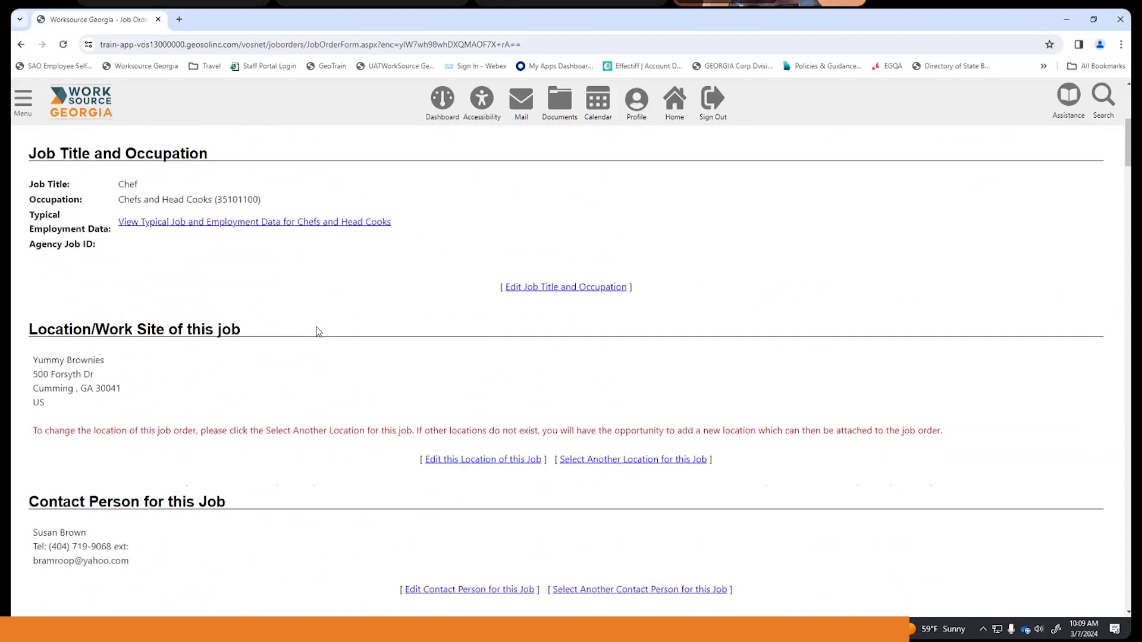
scroll(317, 331, down, 3)
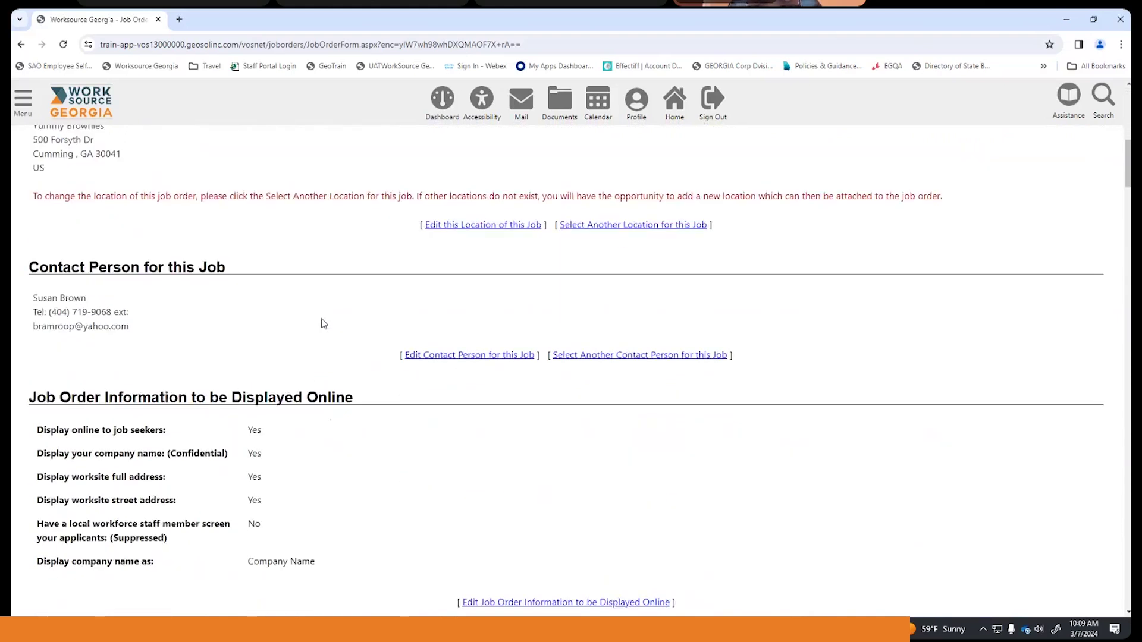
scroll(321, 328, down, 6)
scroll(323, 324, down, 11)
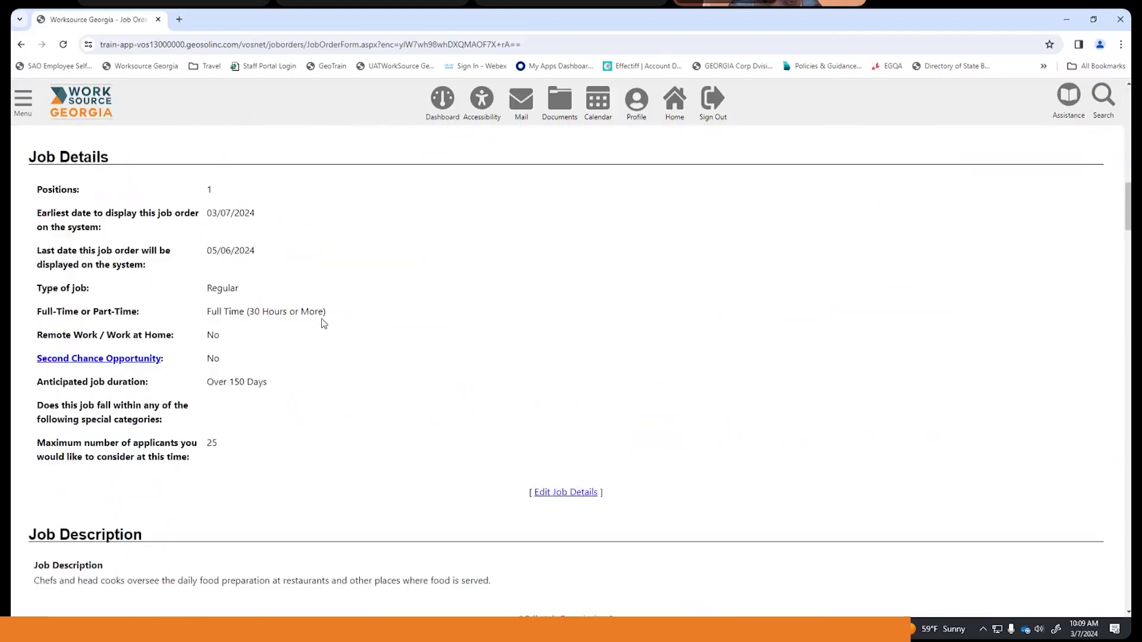
scroll(323, 324, down, 4)
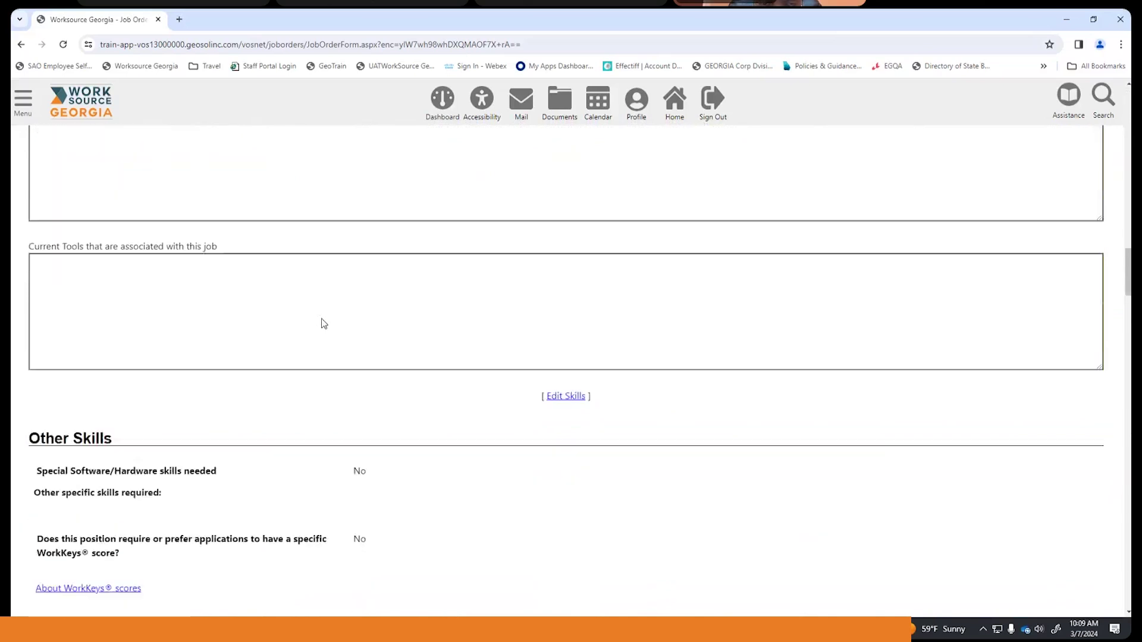
scroll(355, 297, up, 2)
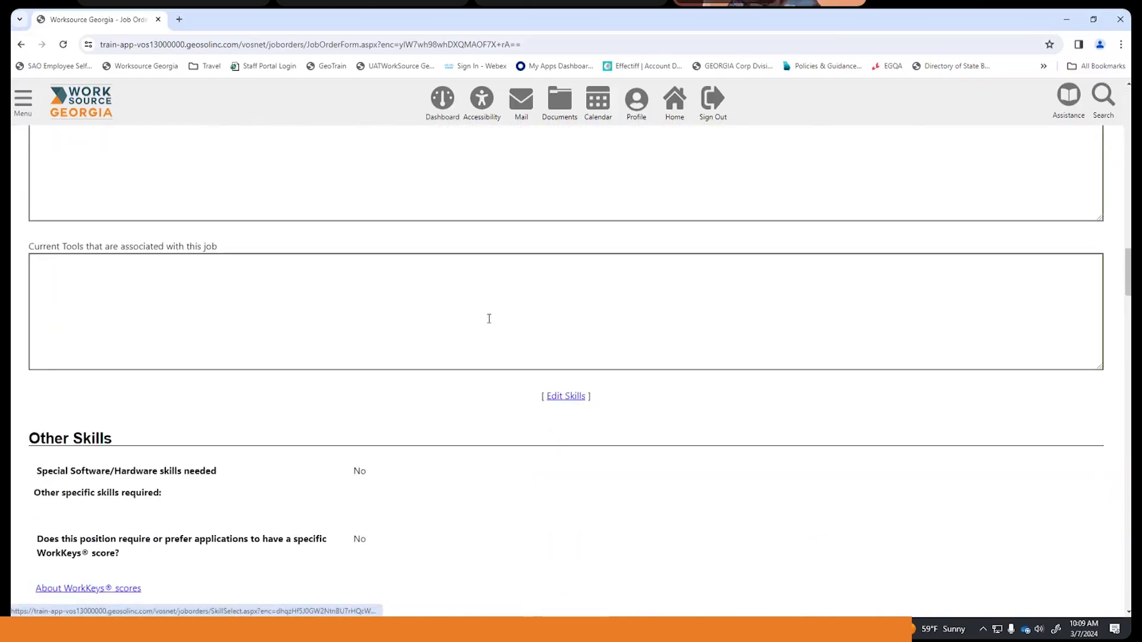
scroll(489, 319, up, 5)
scroll(594, 336, down, 4)
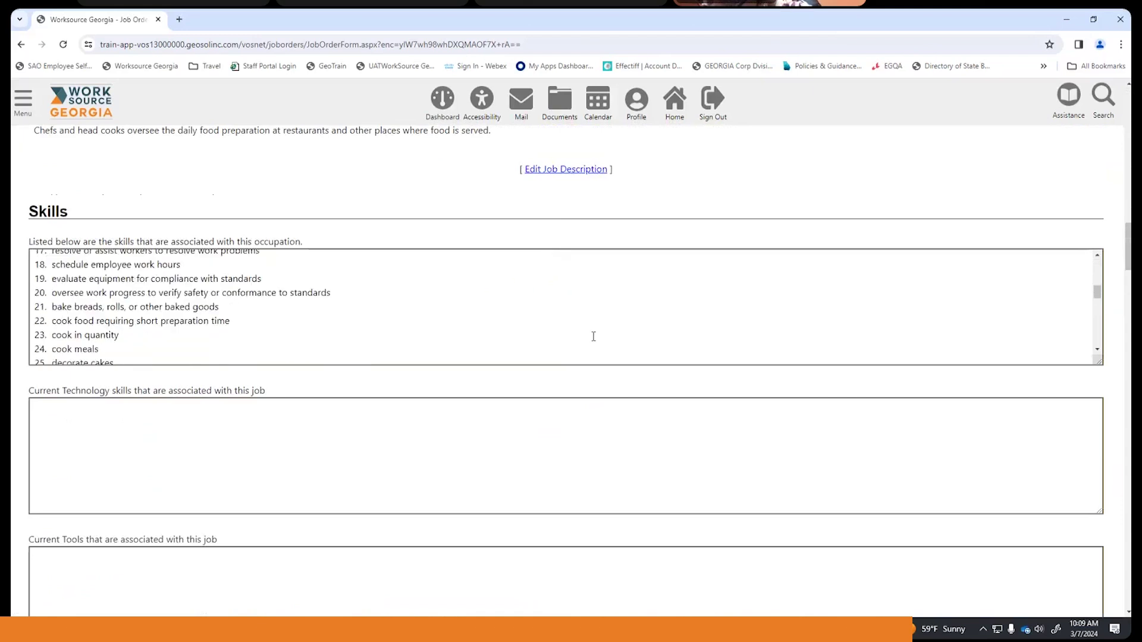
scroll(565, 444, down, 10)
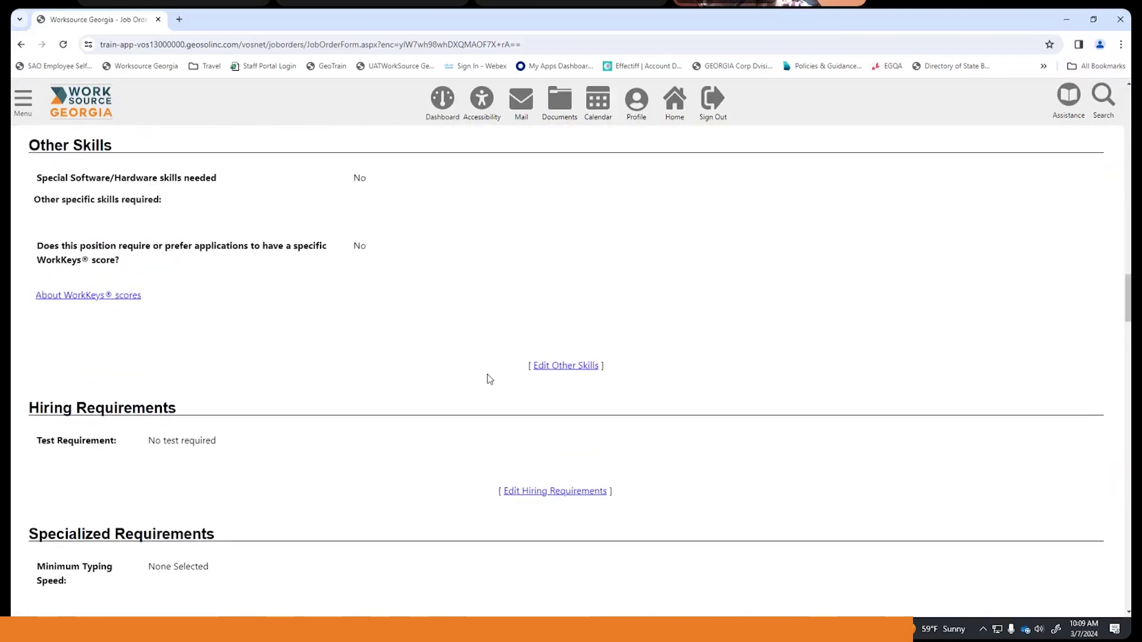
scroll(489, 379, down, 10)
scroll(452, 378, down, 7)
scroll(450, 373, down, 15)
scroll(453, 378, down, 19)
scroll(454, 373, down, 3)
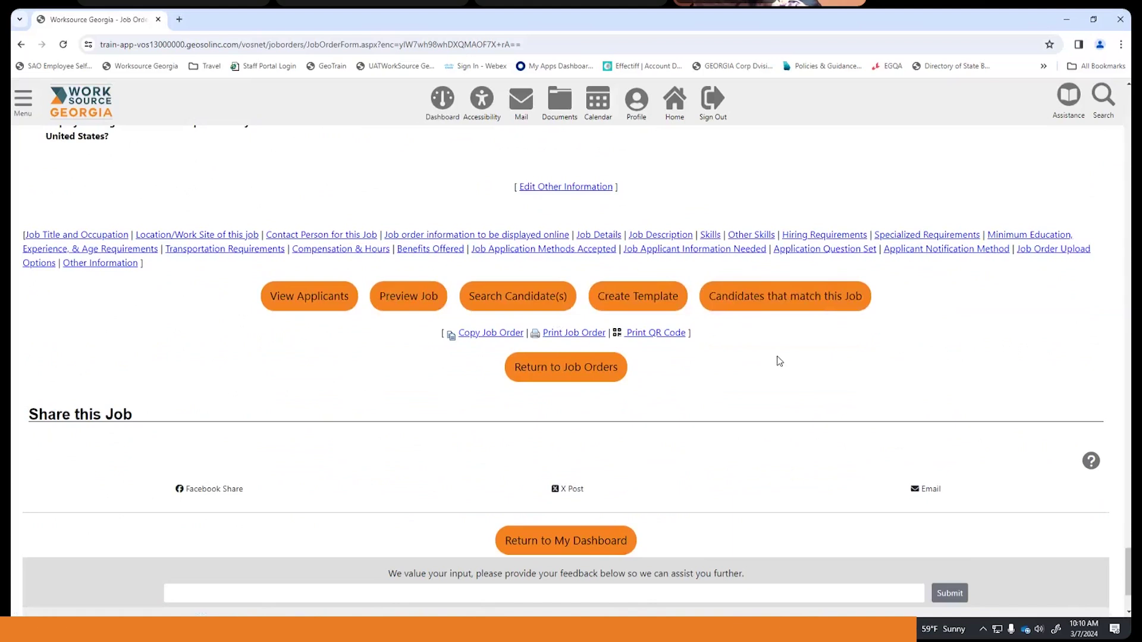
click(772, 303)
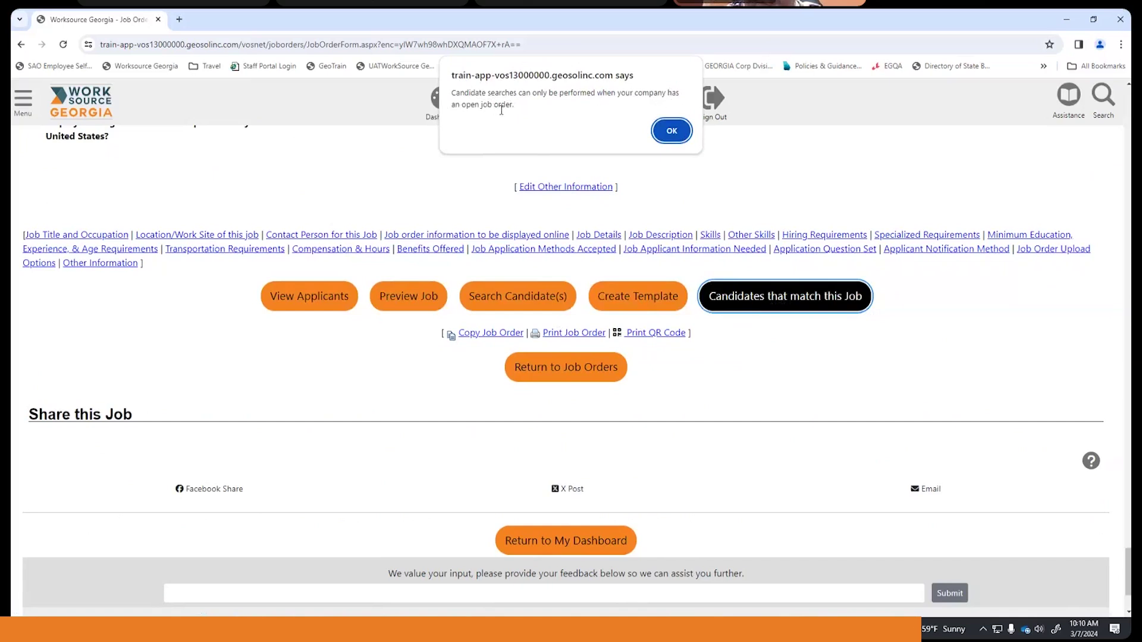
click(659, 135)
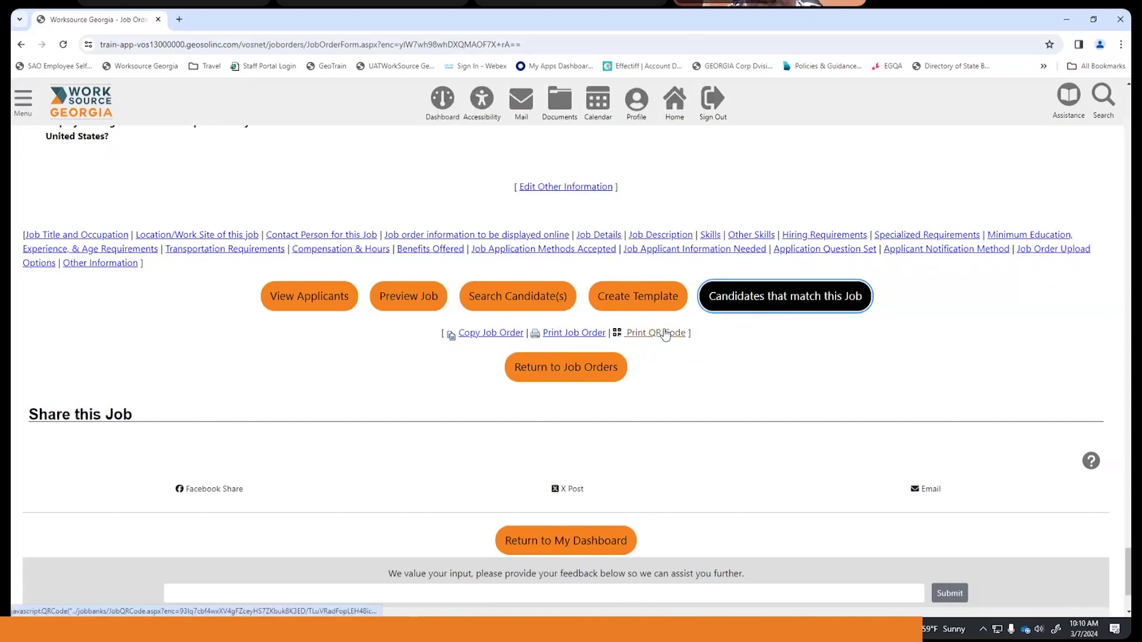
scroll(589, 311, up, 4)
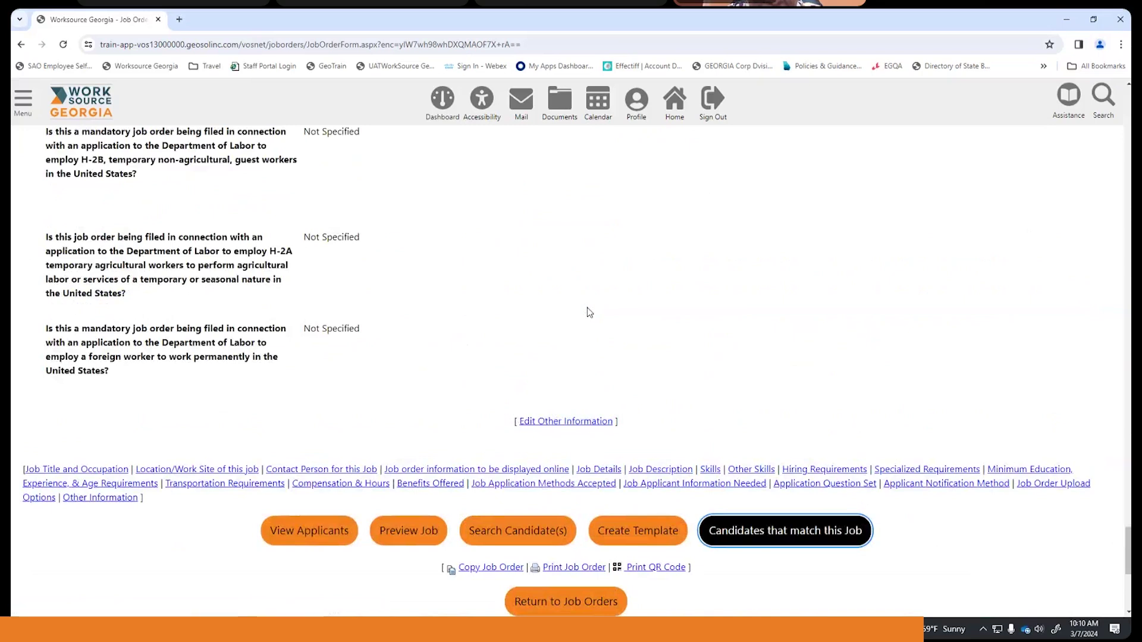
scroll(589, 311, down, 3)
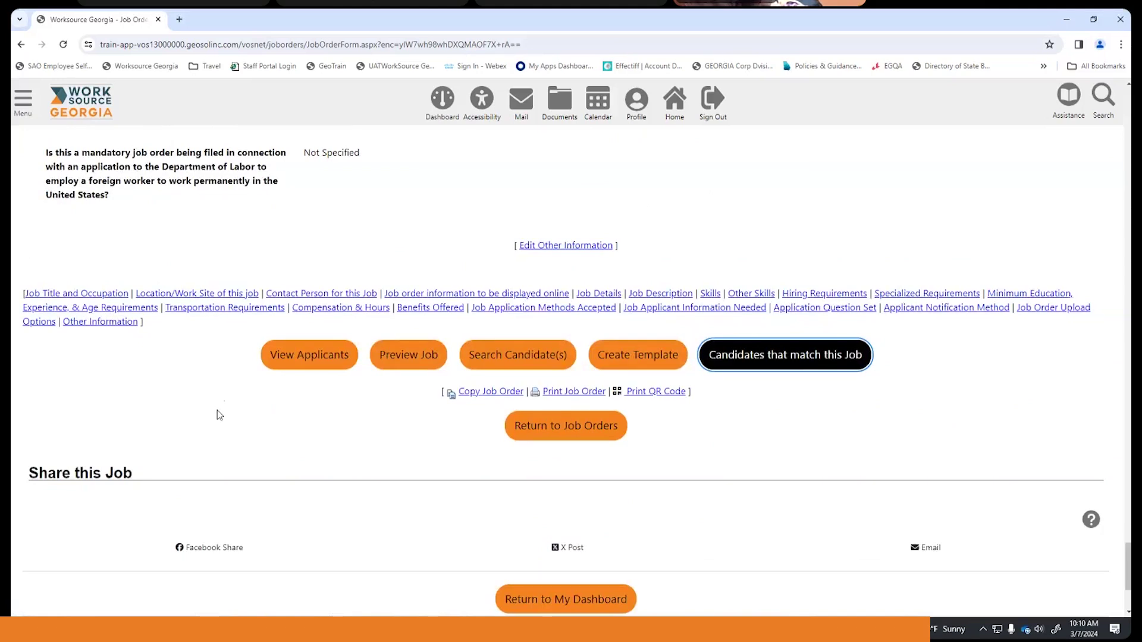
scroll(990, 426, down, 1)
scroll(836, 389, up, 1)
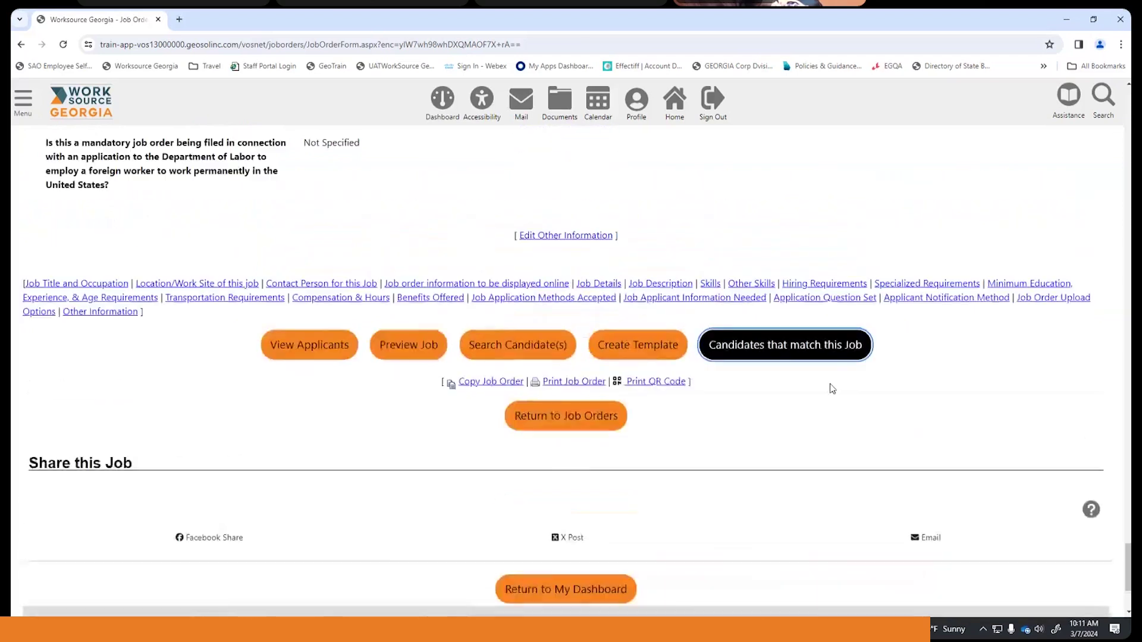
scroll(624, 337, up, 4)
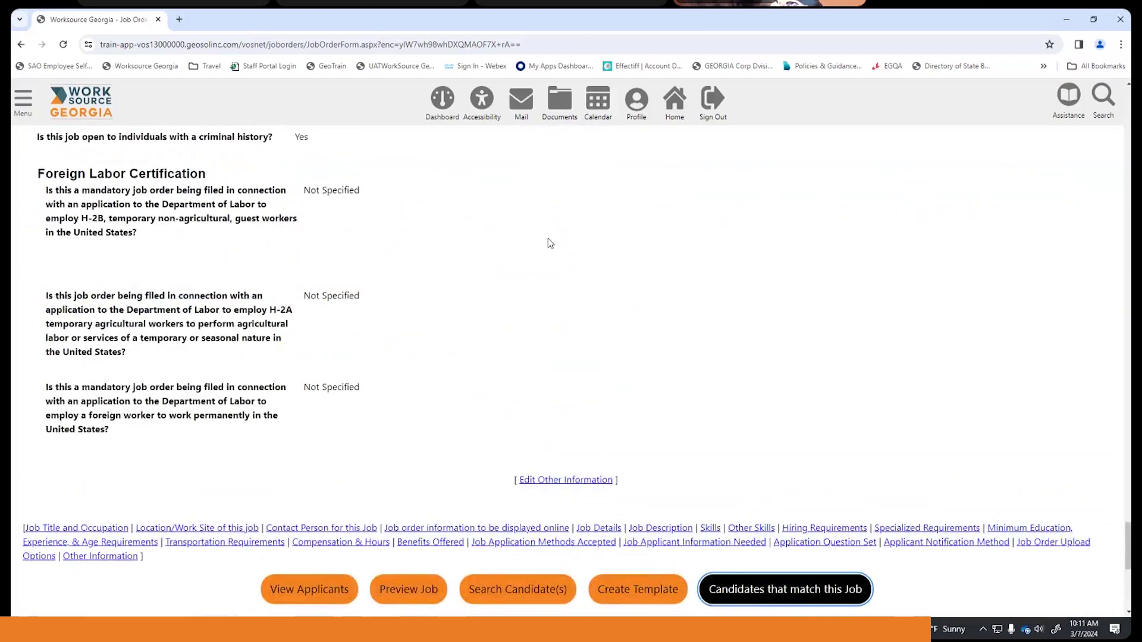
scroll(553, 250, down, 3)
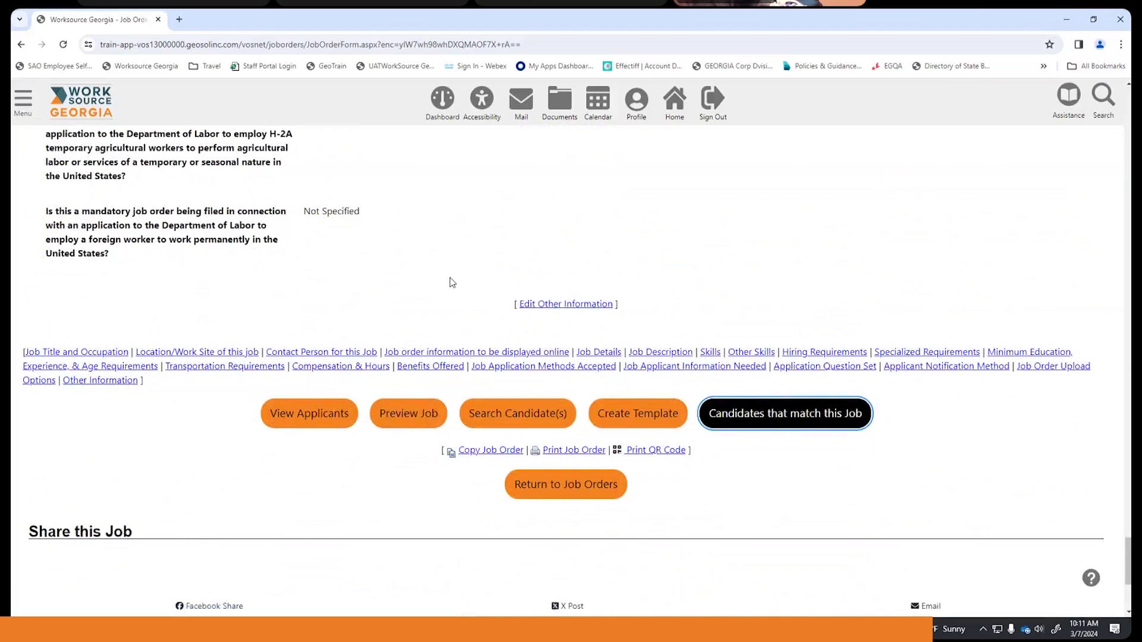
scroll(451, 281, up, 12)
scroll(454, 282, up, 7)
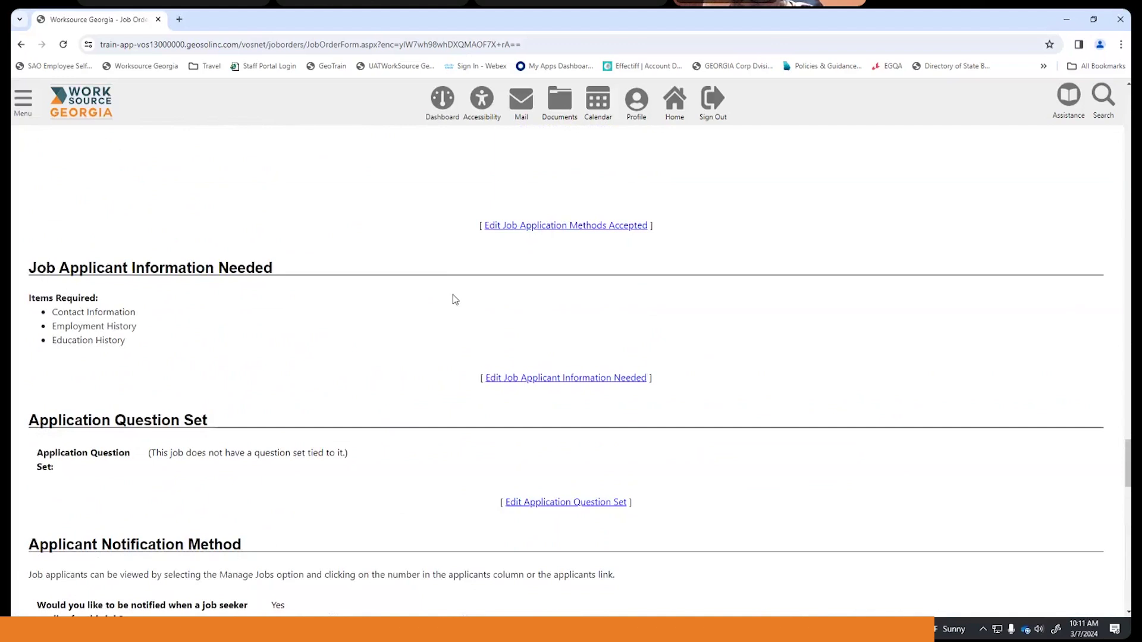
scroll(455, 299, down, 20)
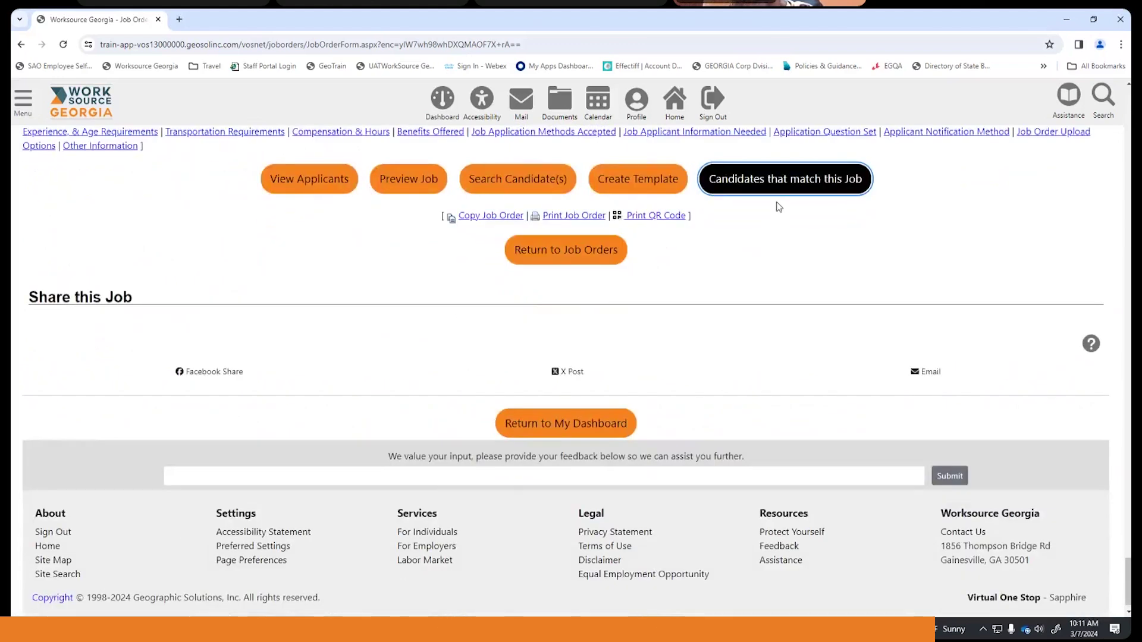
scroll(654, 244, down, 1)
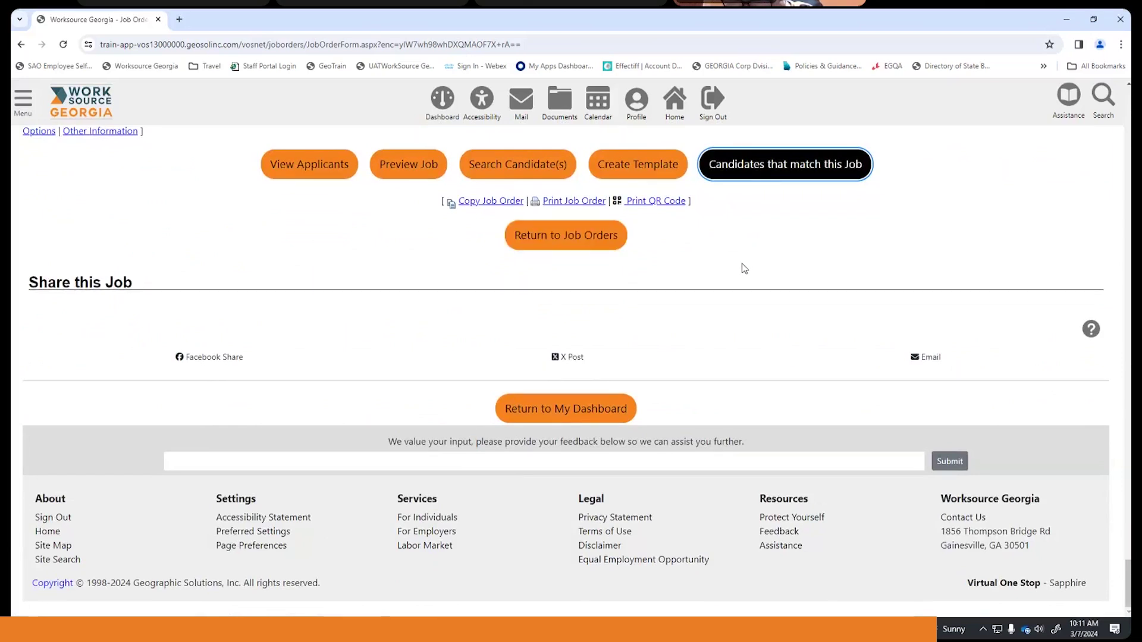
- Return to the Job Orders list and bring Chef job order 34, listed as Open, into view
click(565, 237)
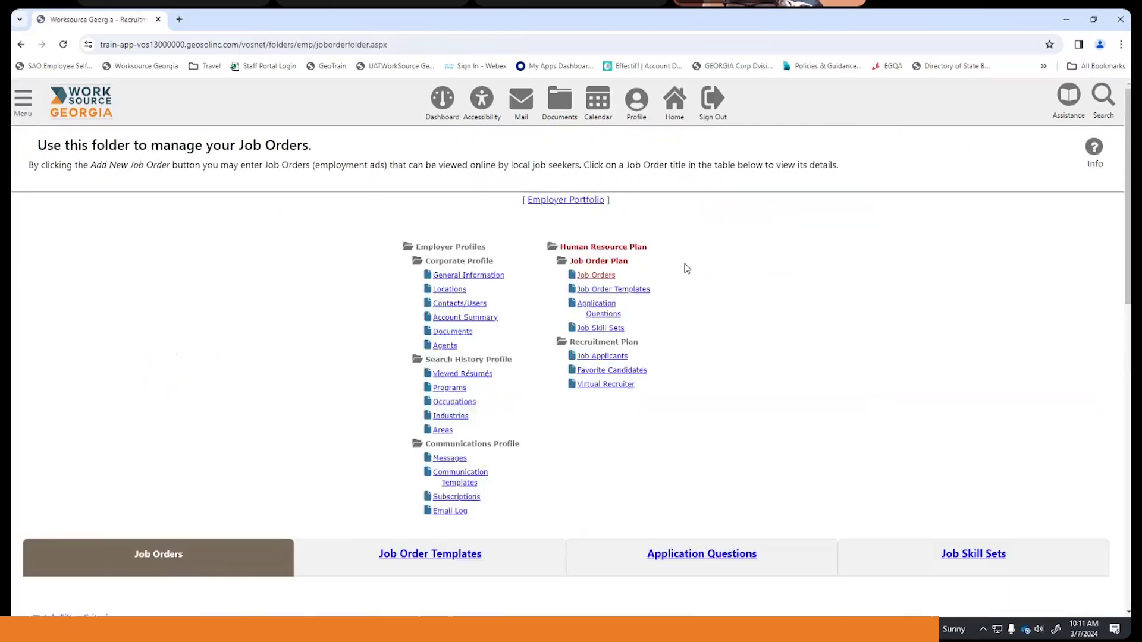
scroll(692, 263, down, 7)
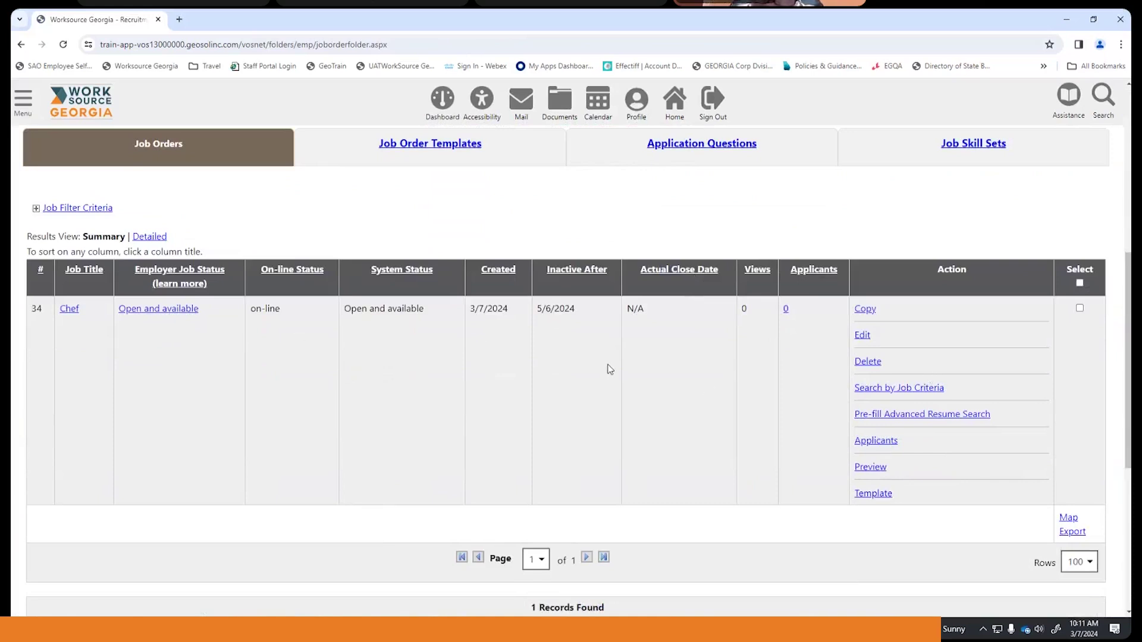
- Open Chef job order 34 from the Job Orders table and scroll through its details
click(68, 309)
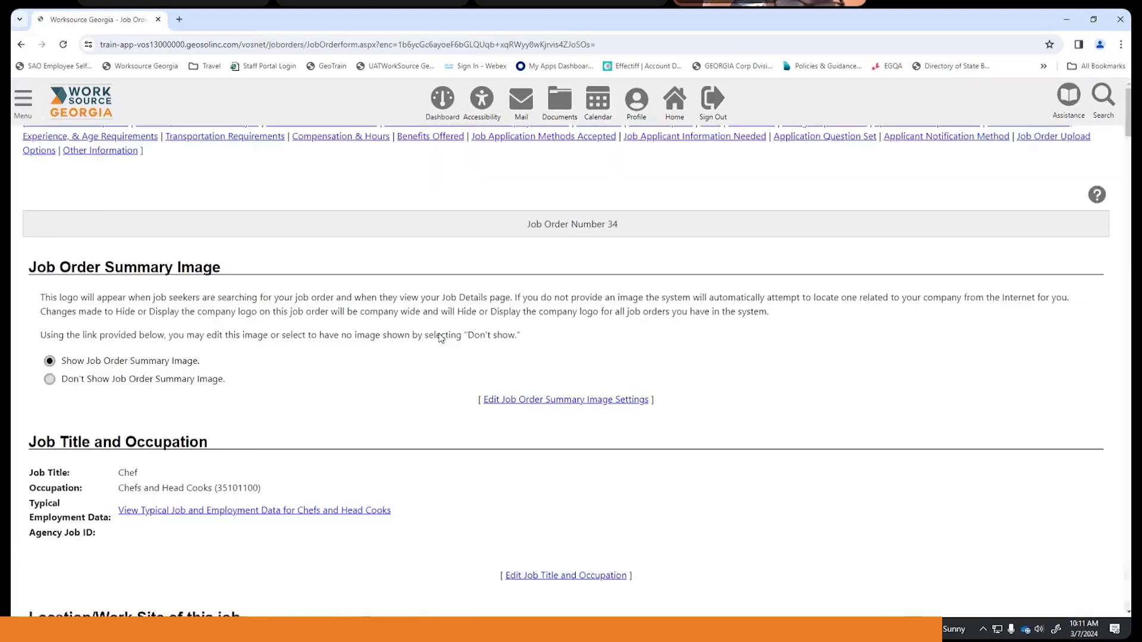
scroll(451, 331, down, 15)
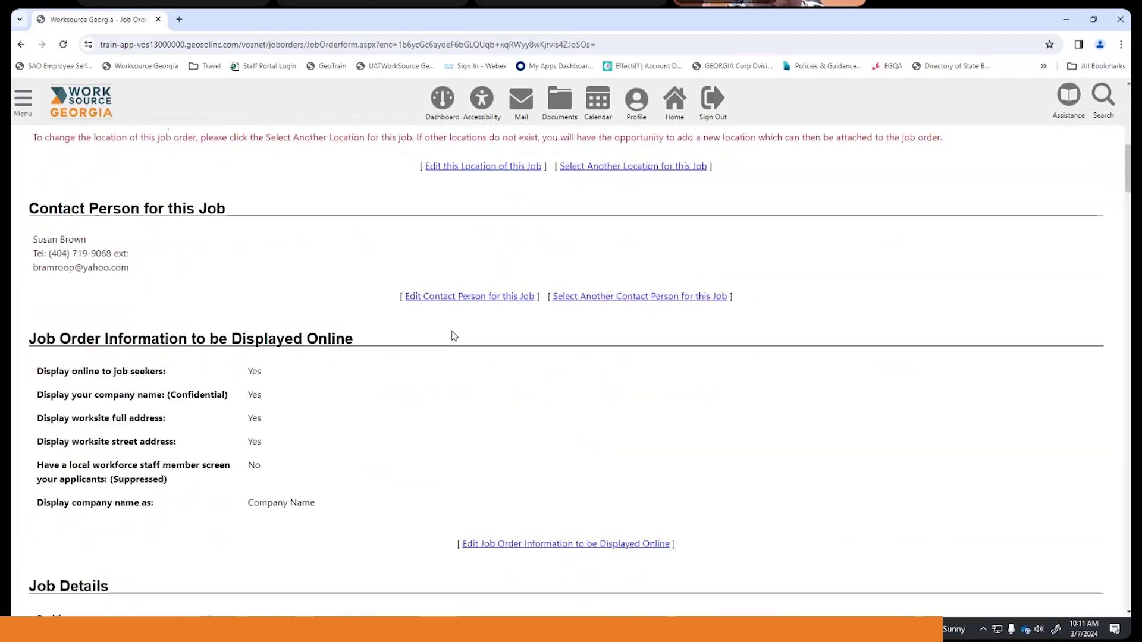
scroll(451, 331, down, 20)
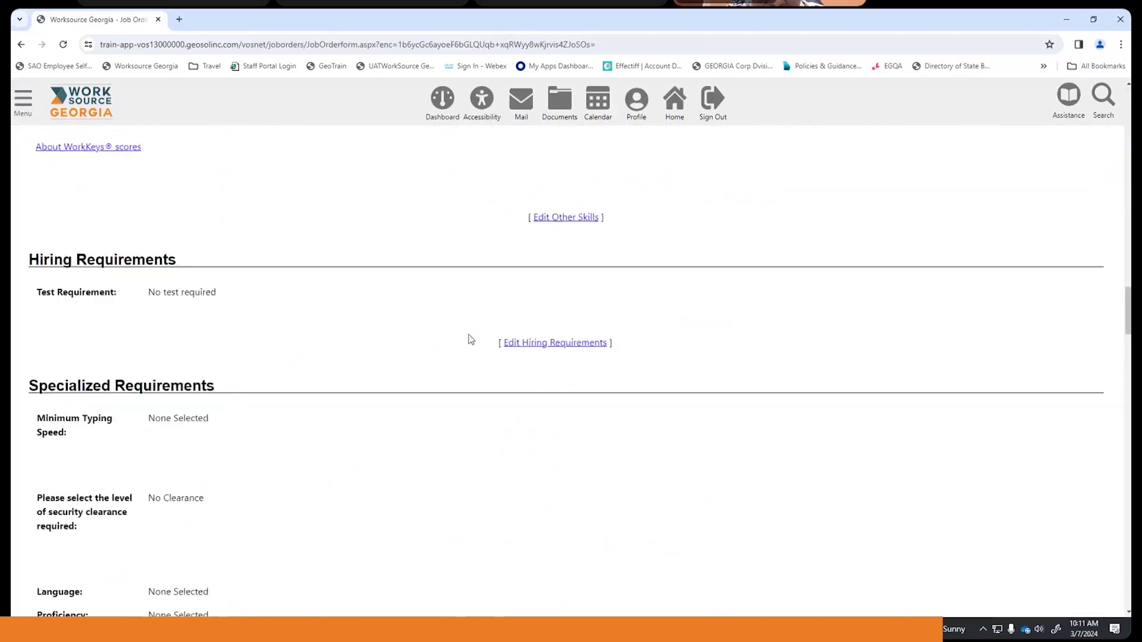
scroll(472, 339, down, 20)
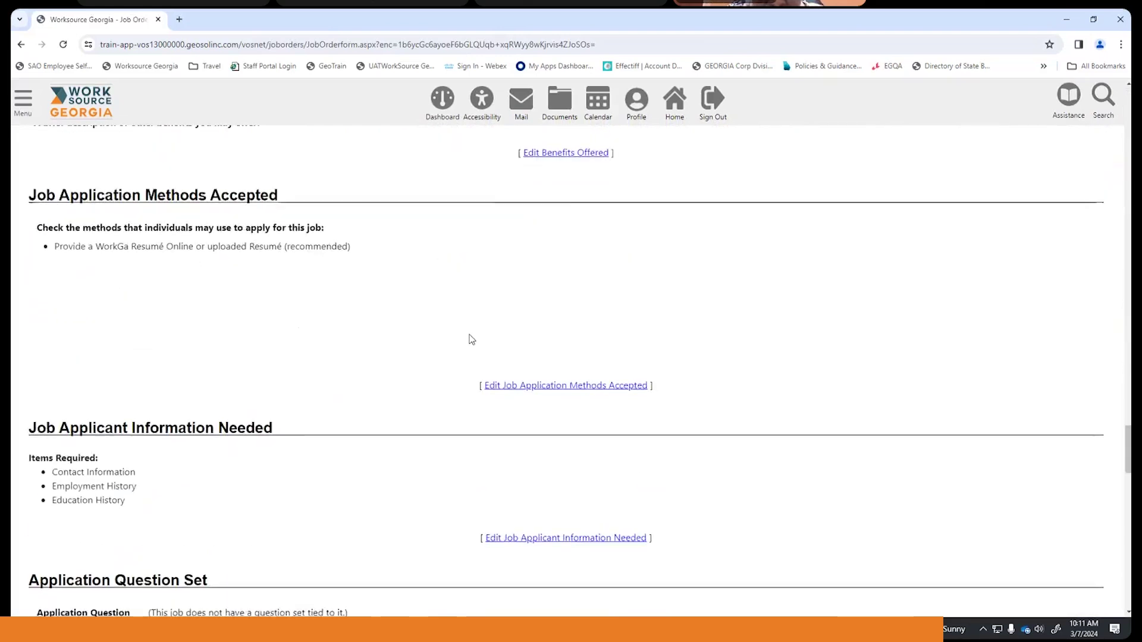
scroll(471, 339, down, 10)
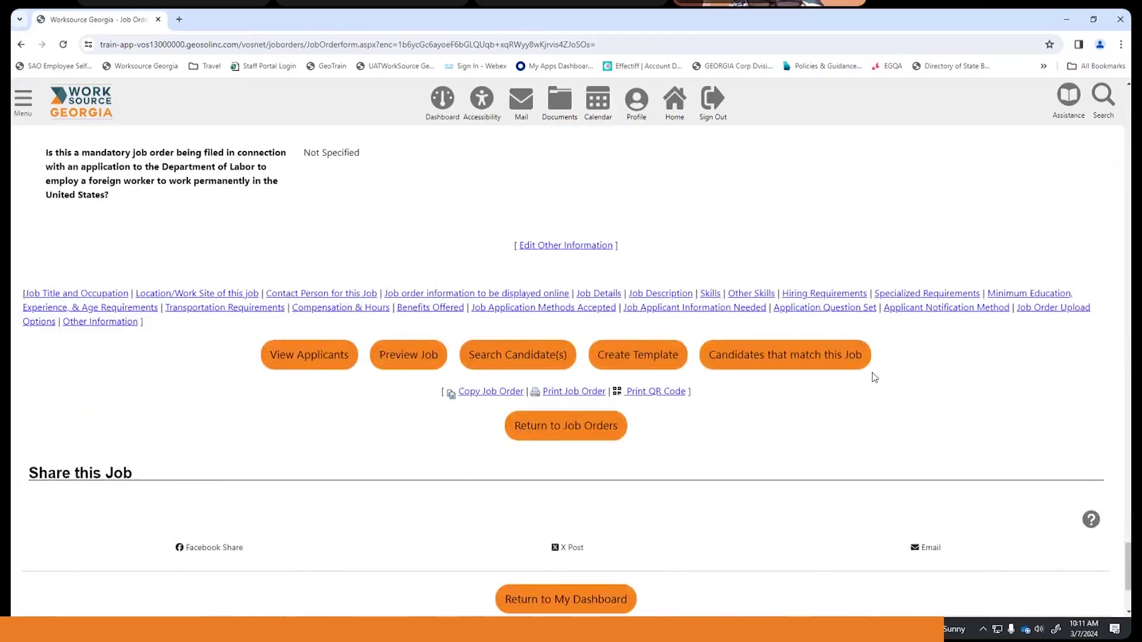
- List the 21 candidates matching Chef job order 34 and tick the second candidate's checkbox
click(770, 363)
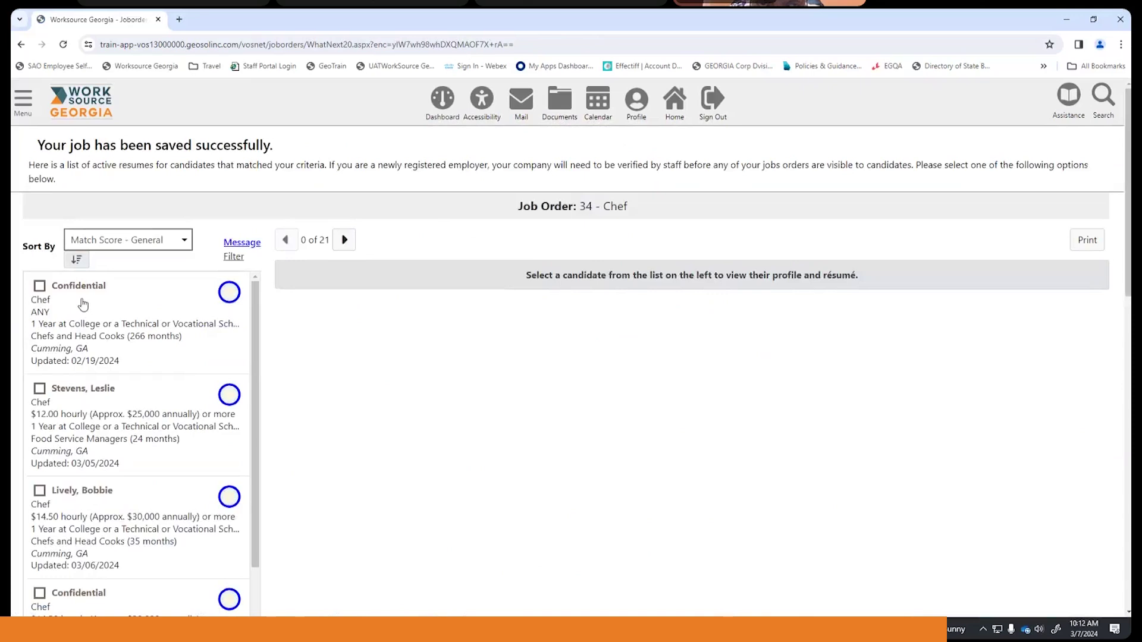
scroll(83, 304, down, 5)
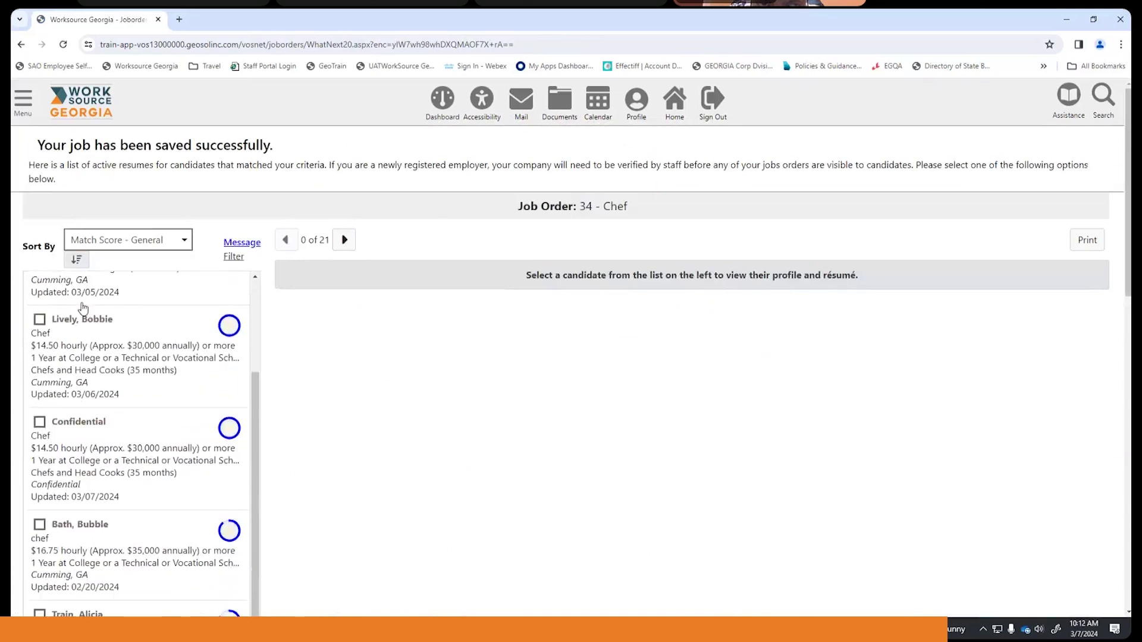
scroll(94, 496, down, 6)
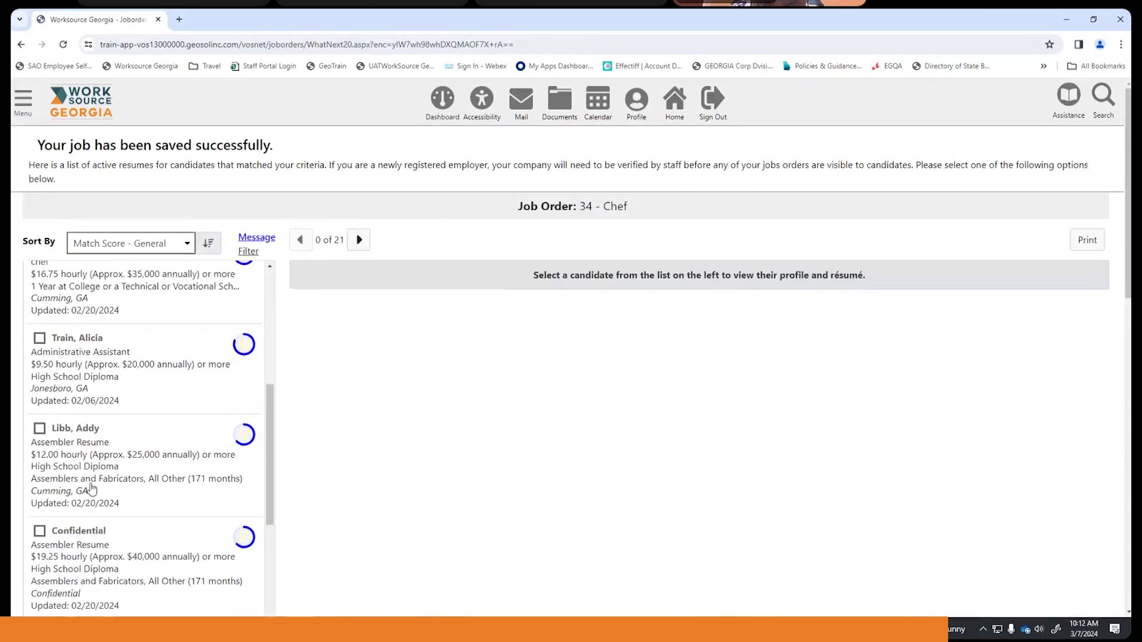
scroll(93, 485, up, 5)
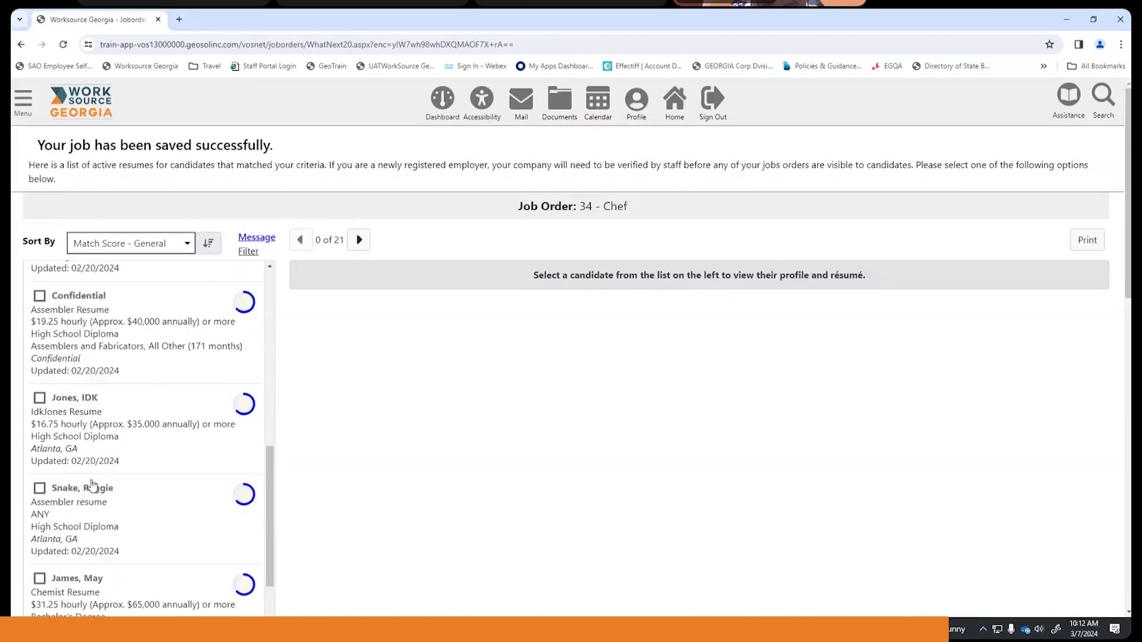
scroll(95, 481, up, 5)
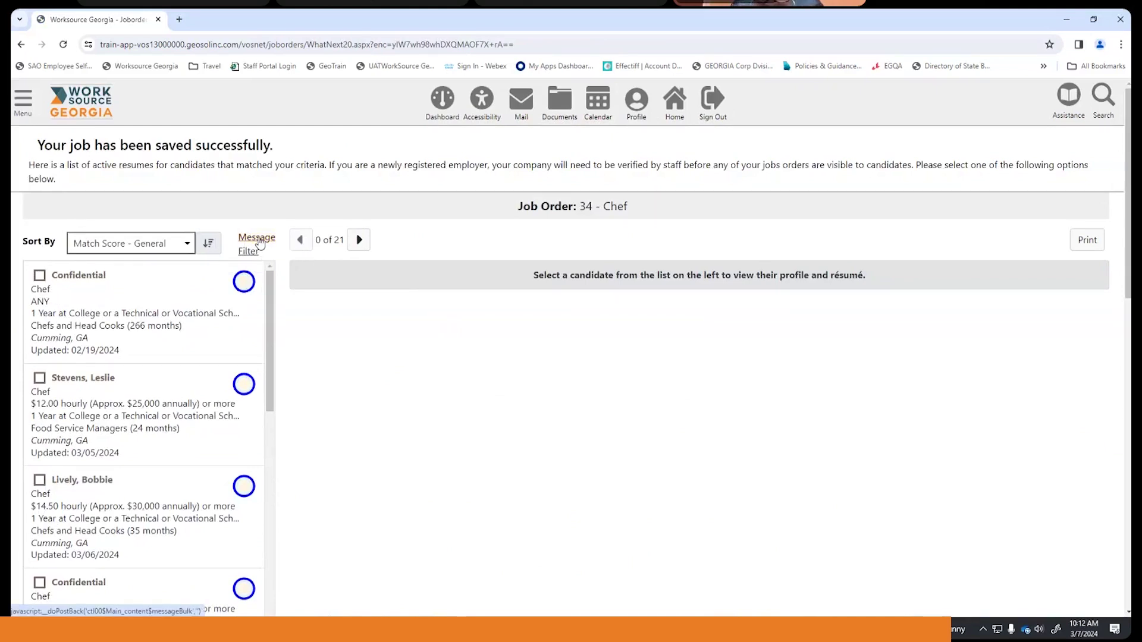
scroll(98, 439, down, 1)
scroll(98, 438, up, 1)
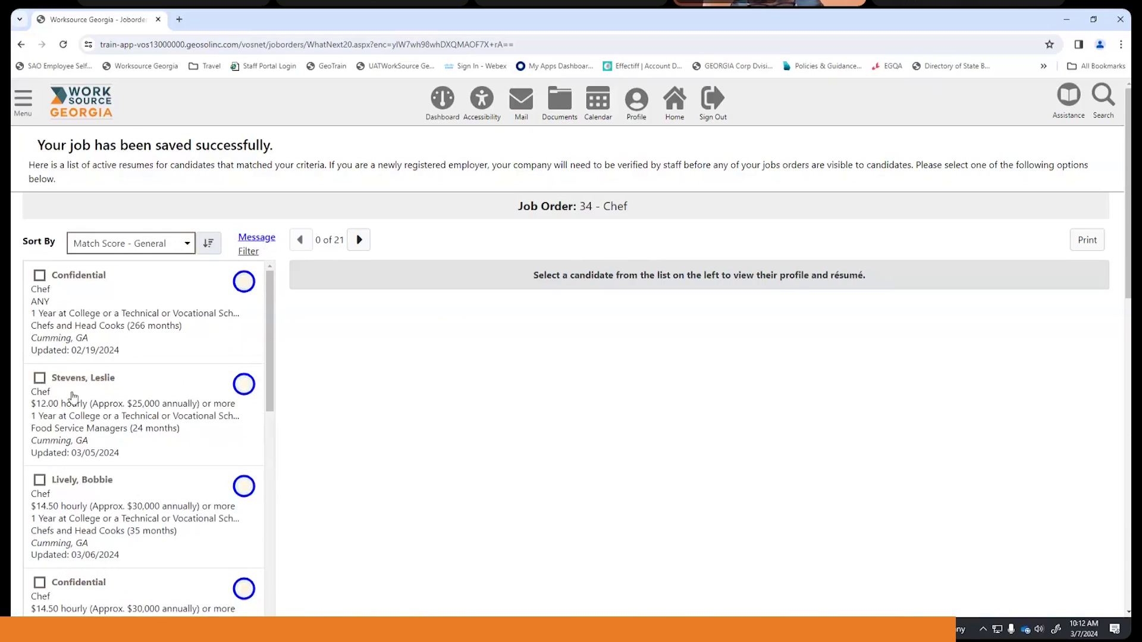
scroll(78, 397, down, 1)
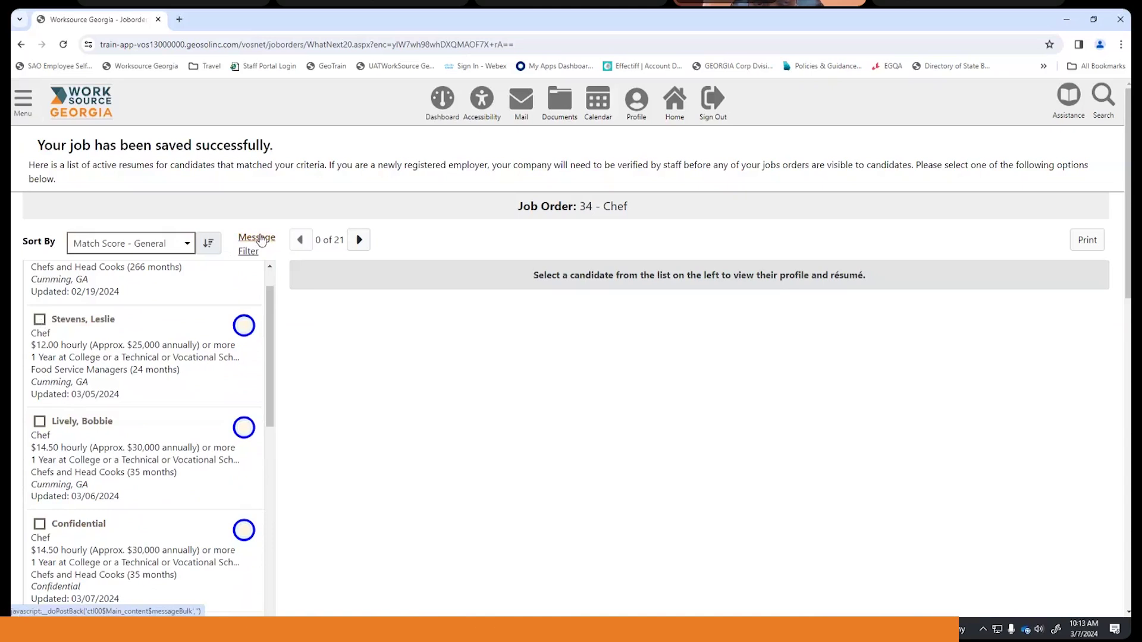
click(40, 321)
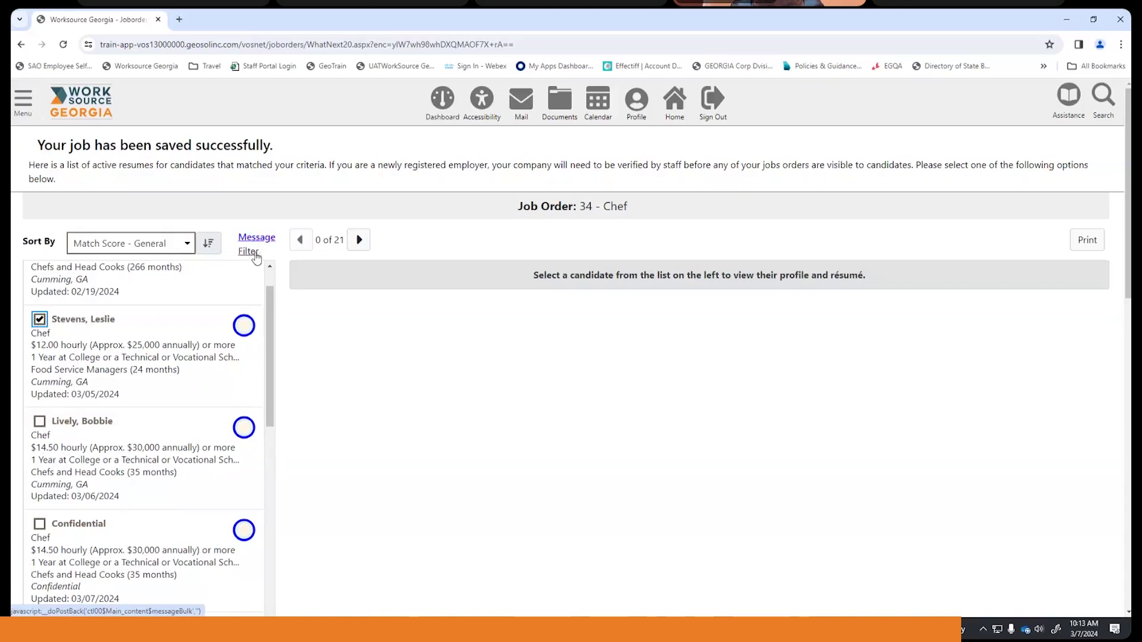
- Start a message to the marked candidate with recipient type Individual and review the prefilled interview invitation
click(259, 238)
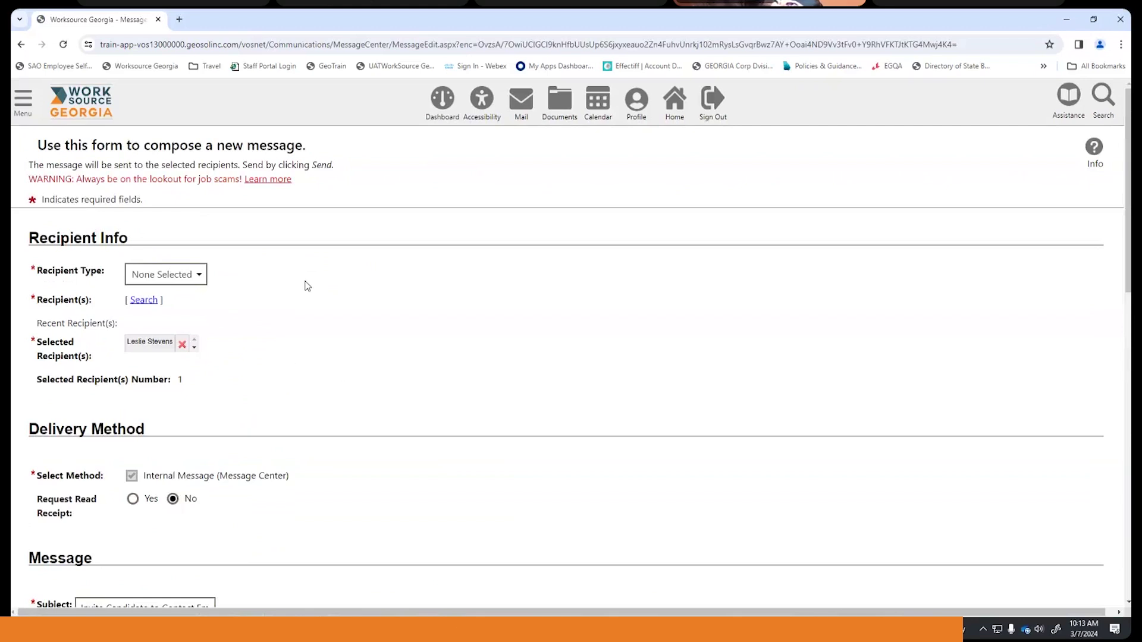
click(199, 279)
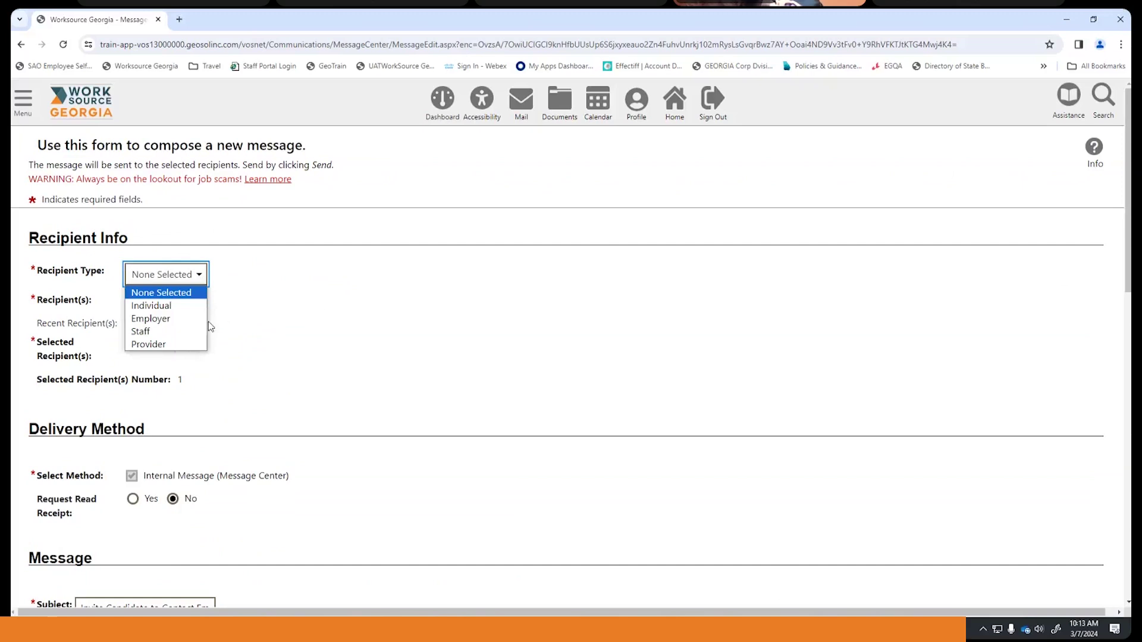
click(181, 307)
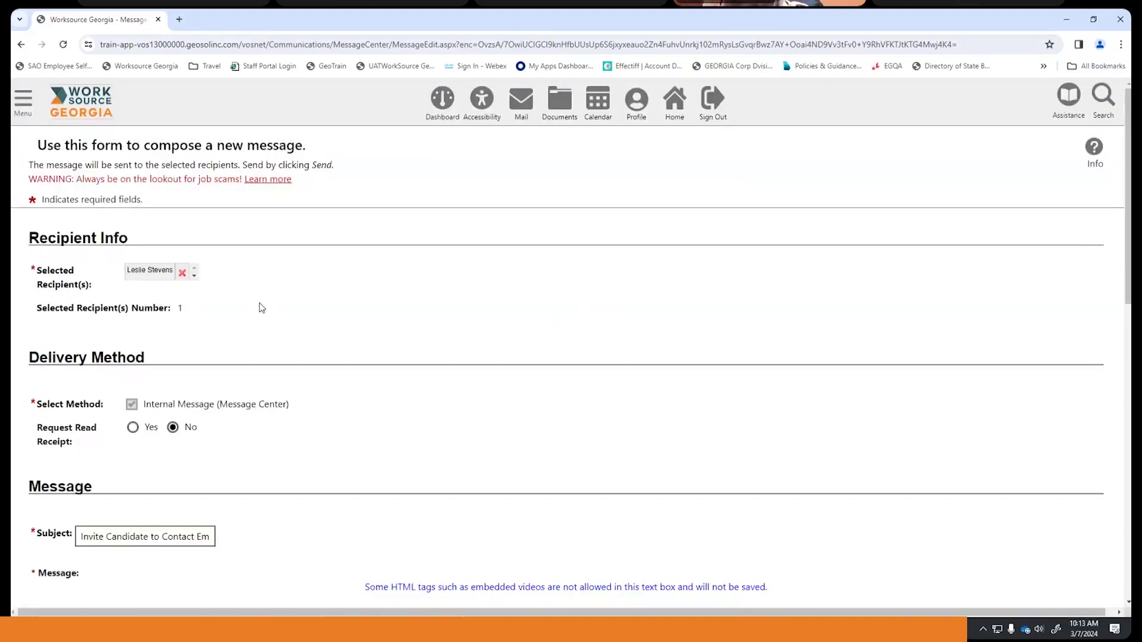
scroll(236, 297, down, 1)
scroll(224, 280, up, 1)
scroll(293, 334, down, 1)
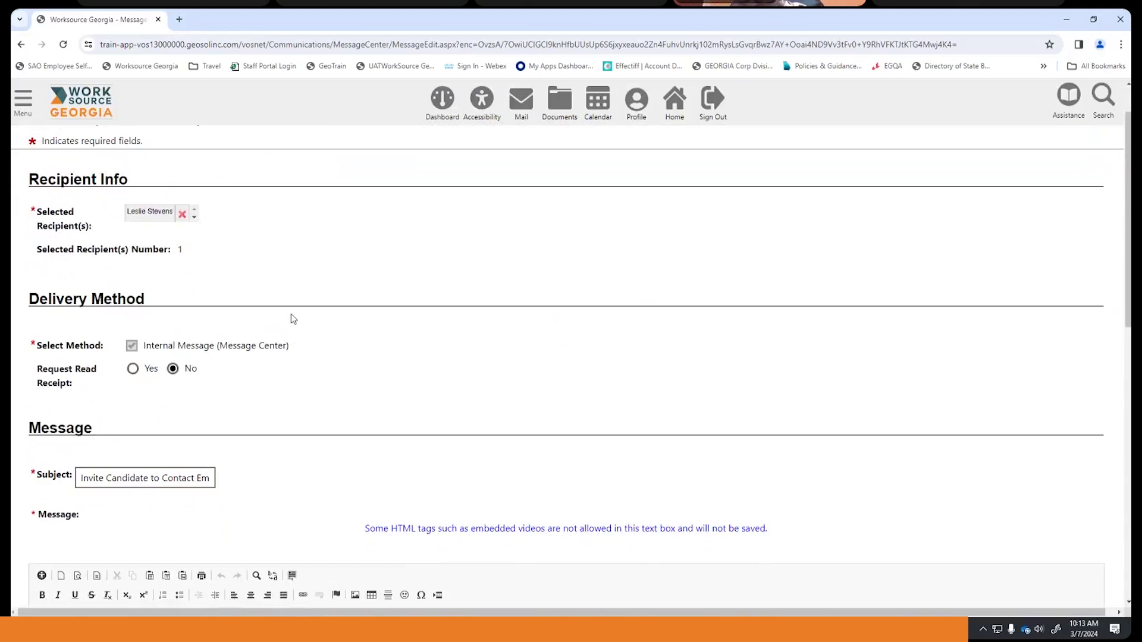
scroll(157, 241, down, 2)
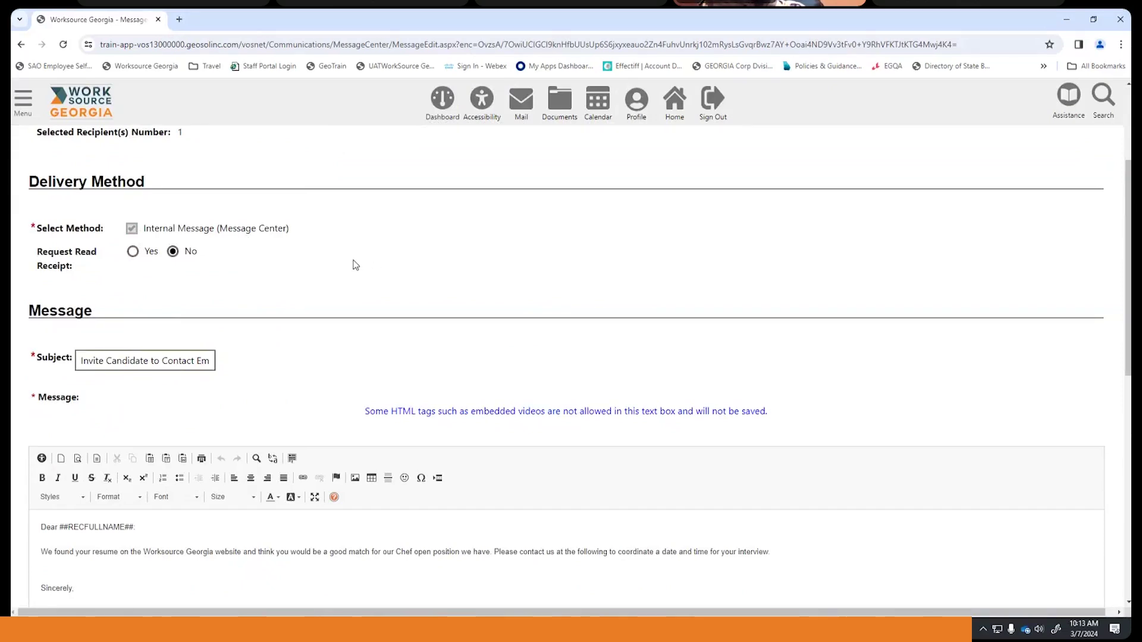
scroll(354, 265, up, 3)
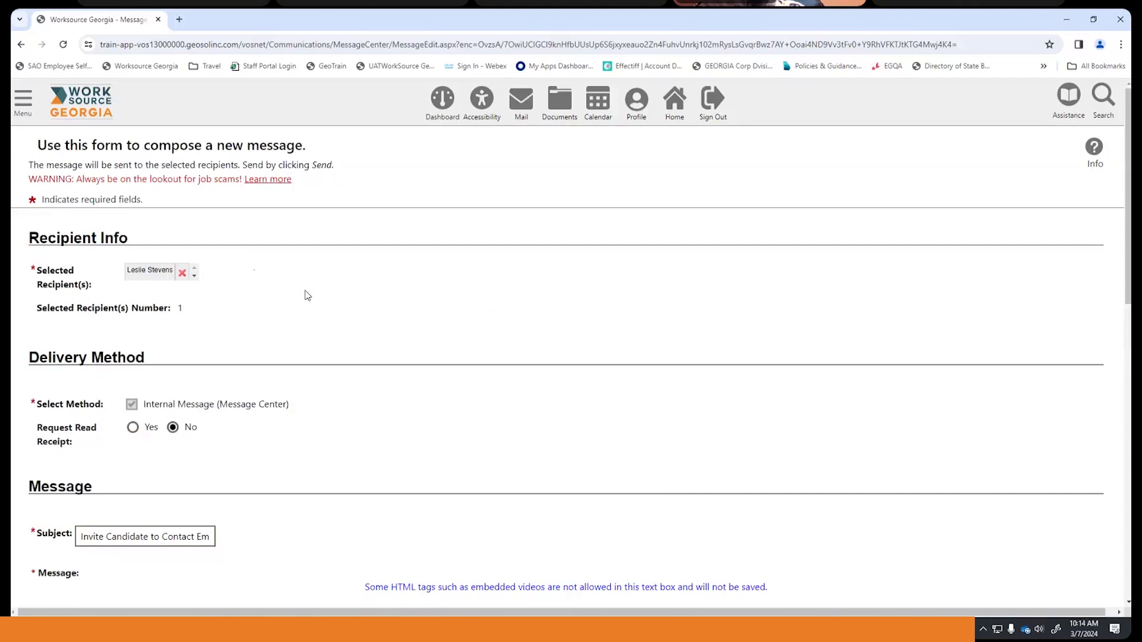
scroll(214, 374, down, 2)
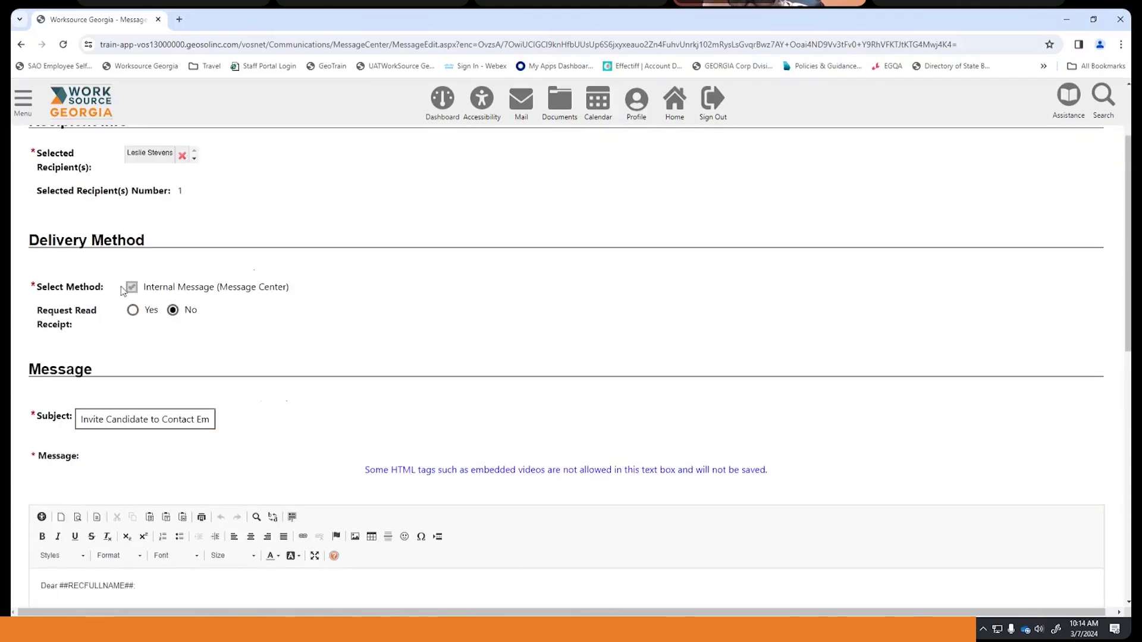
scroll(195, 273, up, 1)
scroll(193, 271, up, 1)
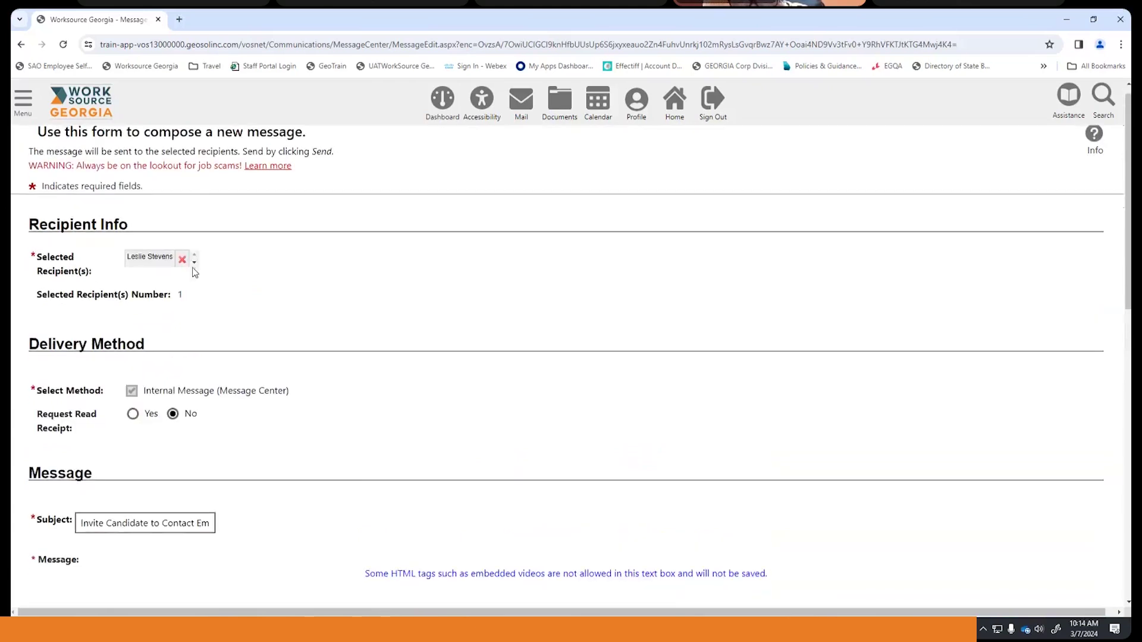
scroll(191, 268, down, 2)
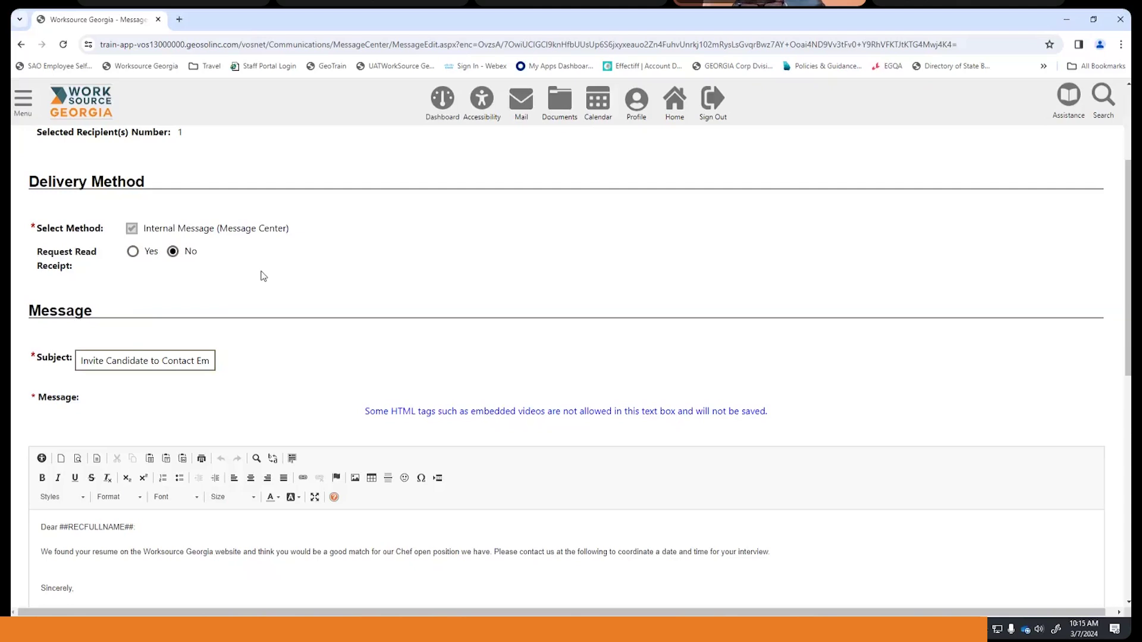
scroll(264, 276, up, 1)
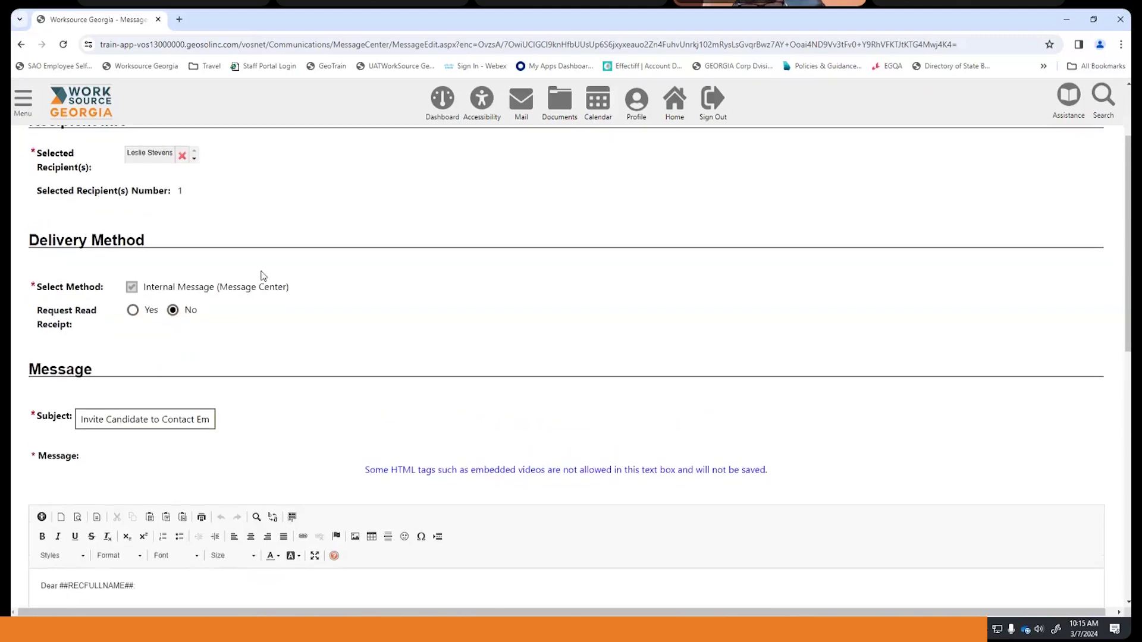
scroll(369, 310, down, 1)
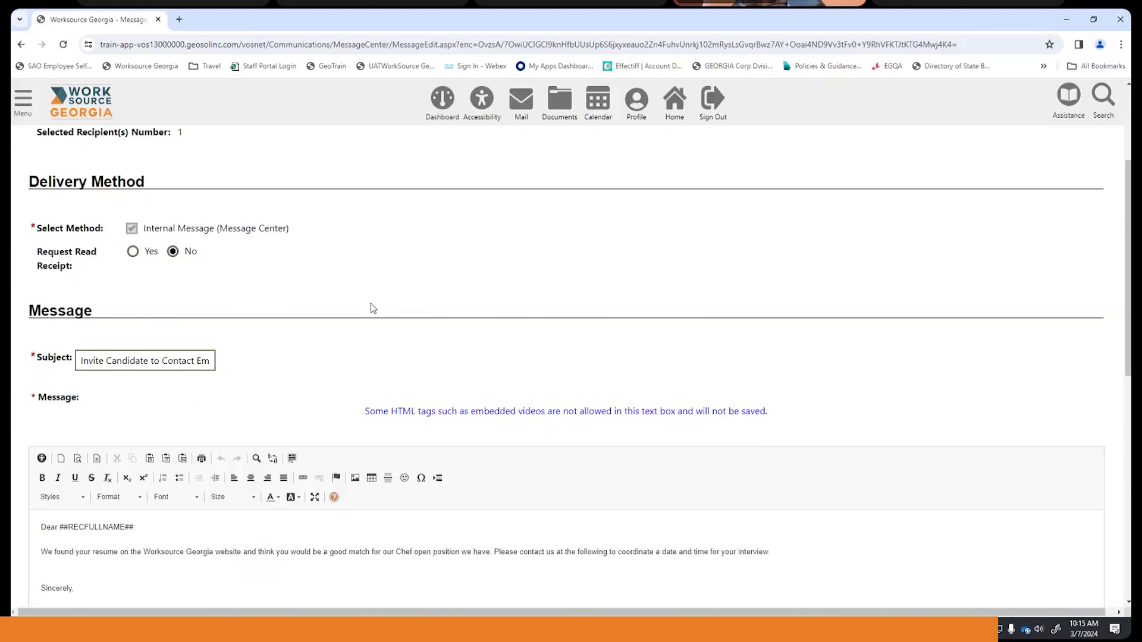
scroll(371, 306, down, 6)
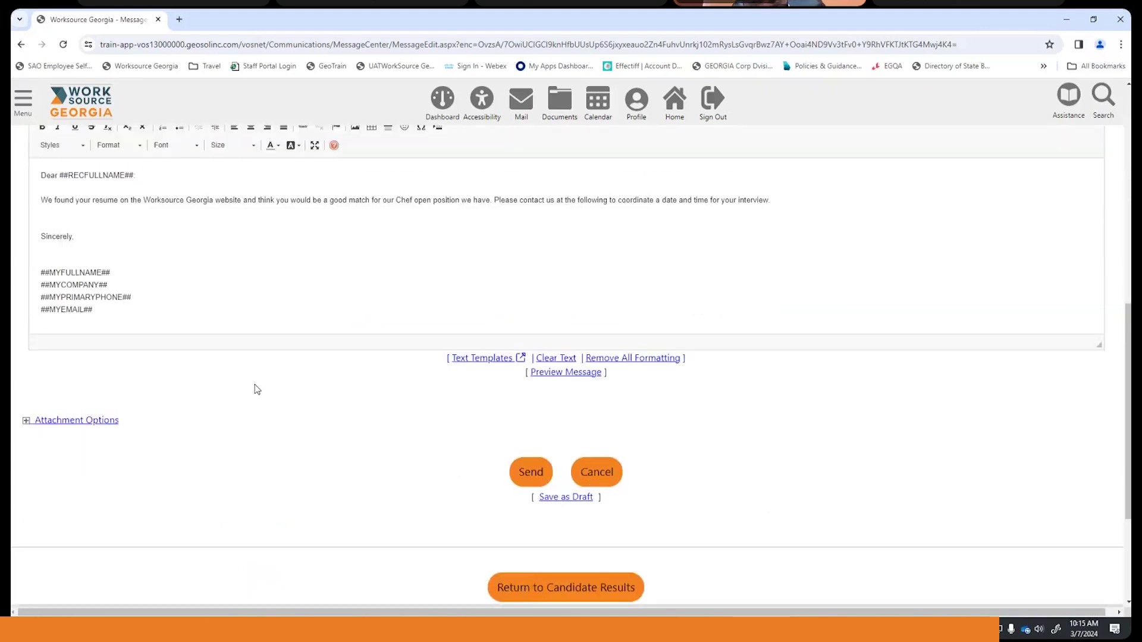
scroll(257, 390, down, 1)
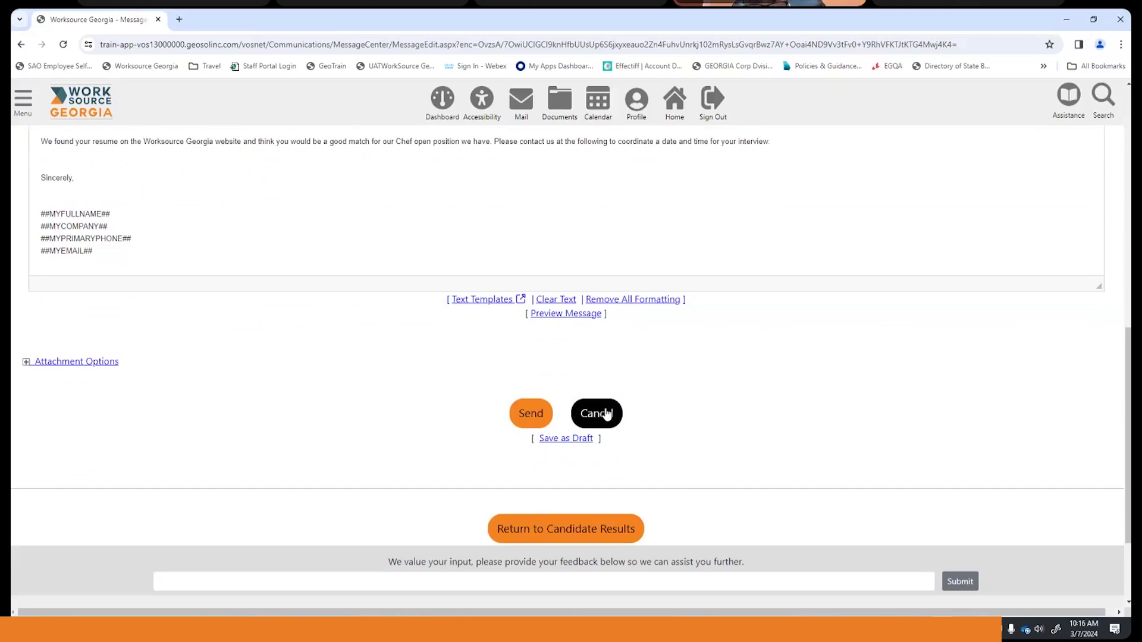
- Cancel the unsent message, then tick and untick the second and third candidates in the match results
click(606, 414)
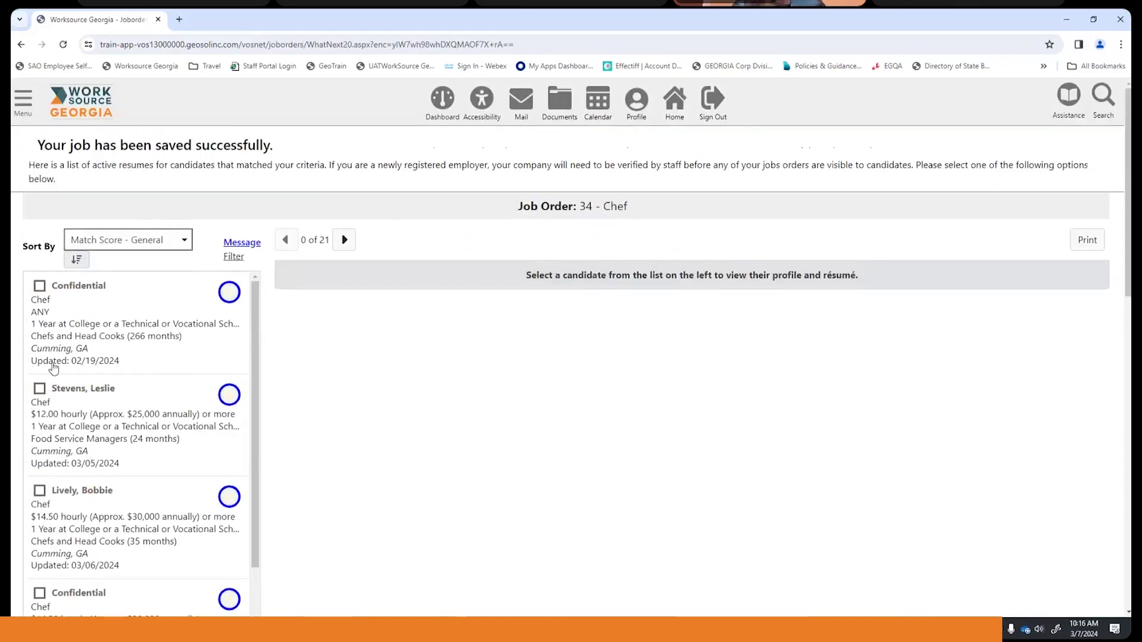
click(39, 390)
click(40, 491)
scroll(74, 458, down, 5)
scroll(46, 348, up, 4)
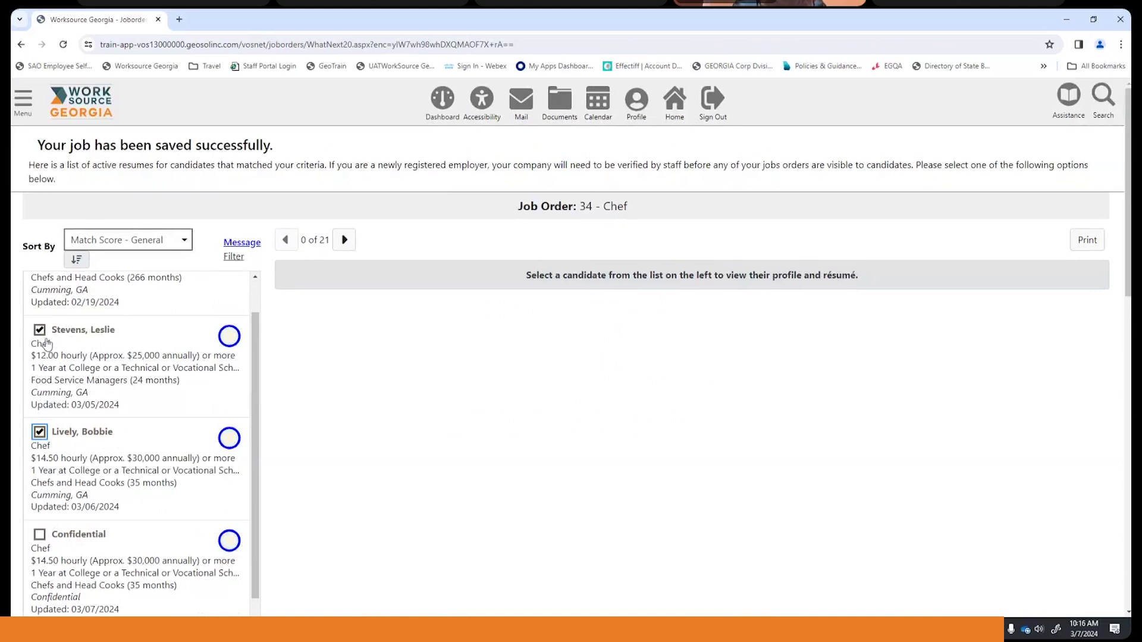
click(40, 330)
click(40, 433)
- Load the second through fifth matched Chef candidate profiles in the detail panel
click(43, 357)
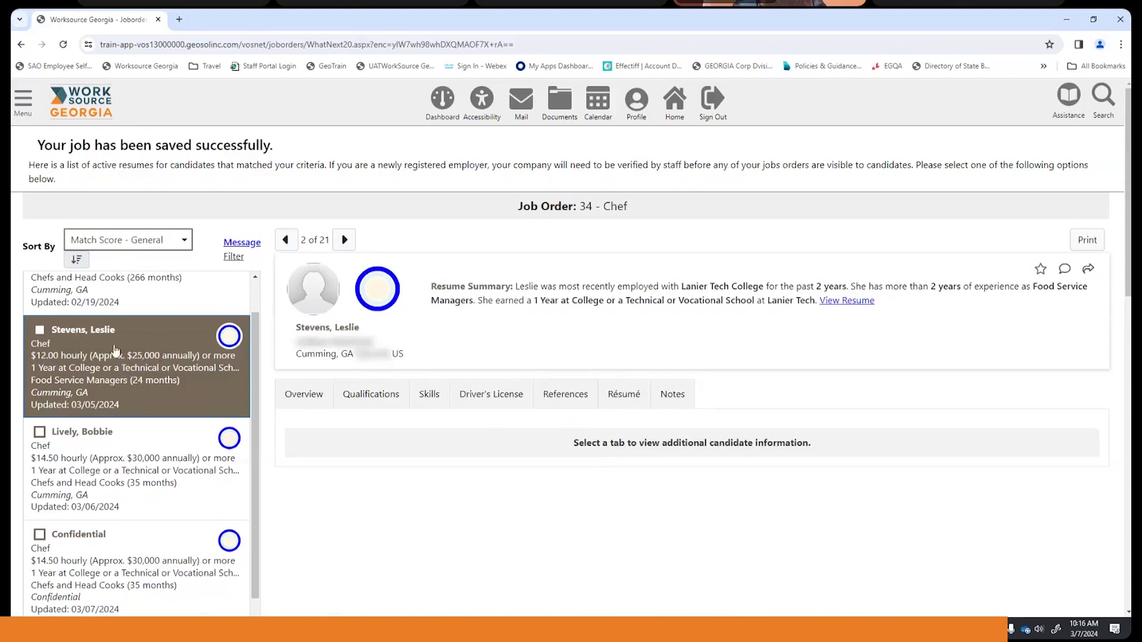
scroll(576, 322, down, 4)
scroll(576, 322, up, 4)
click(99, 482)
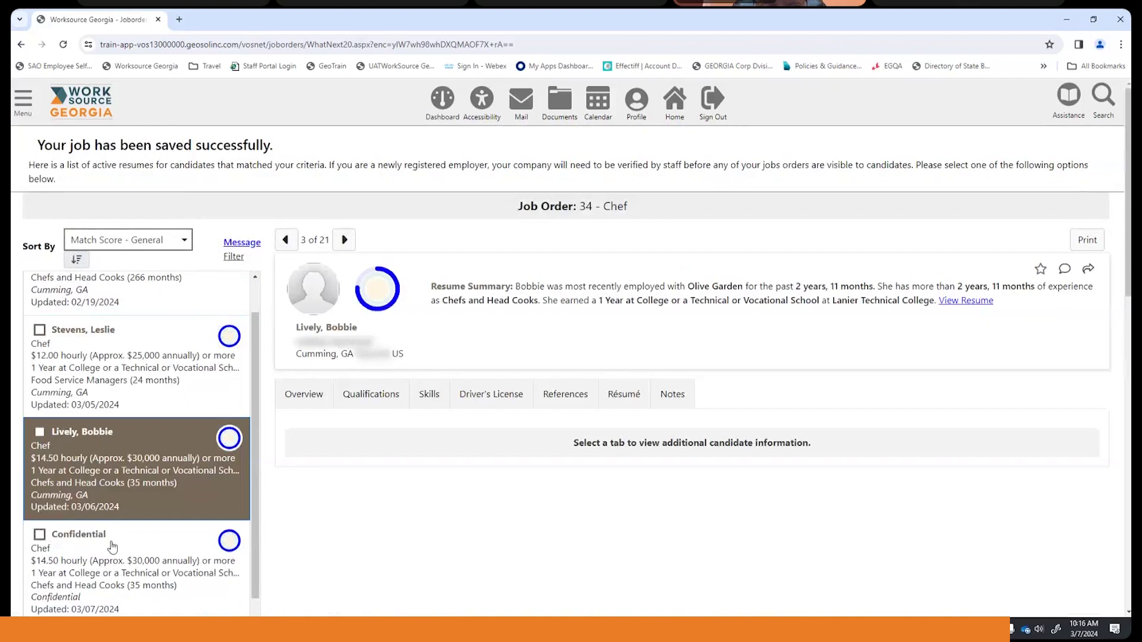
scroll(143, 458, down, 3)
click(145, 415)
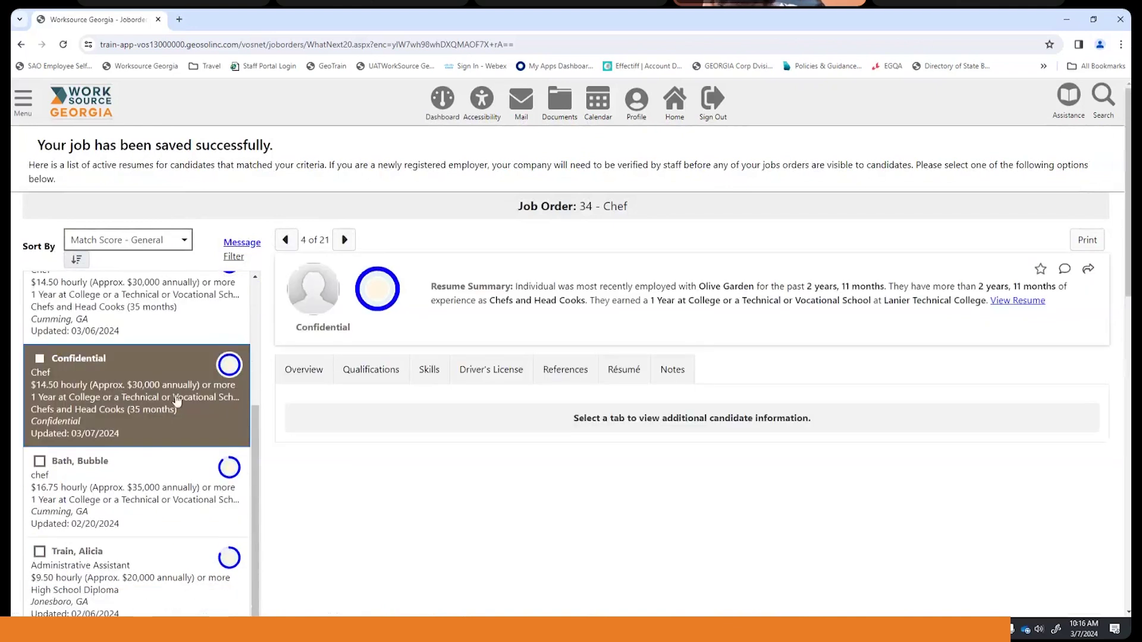
scroll(568, 387, down, 4)
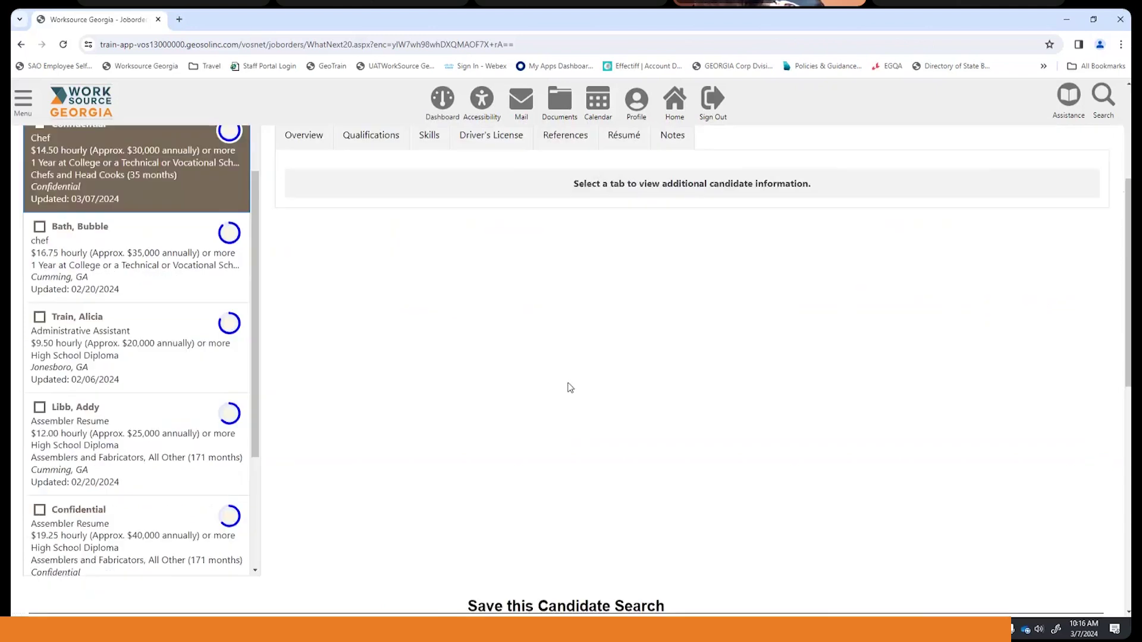
scroll(566, 387, up, 4)
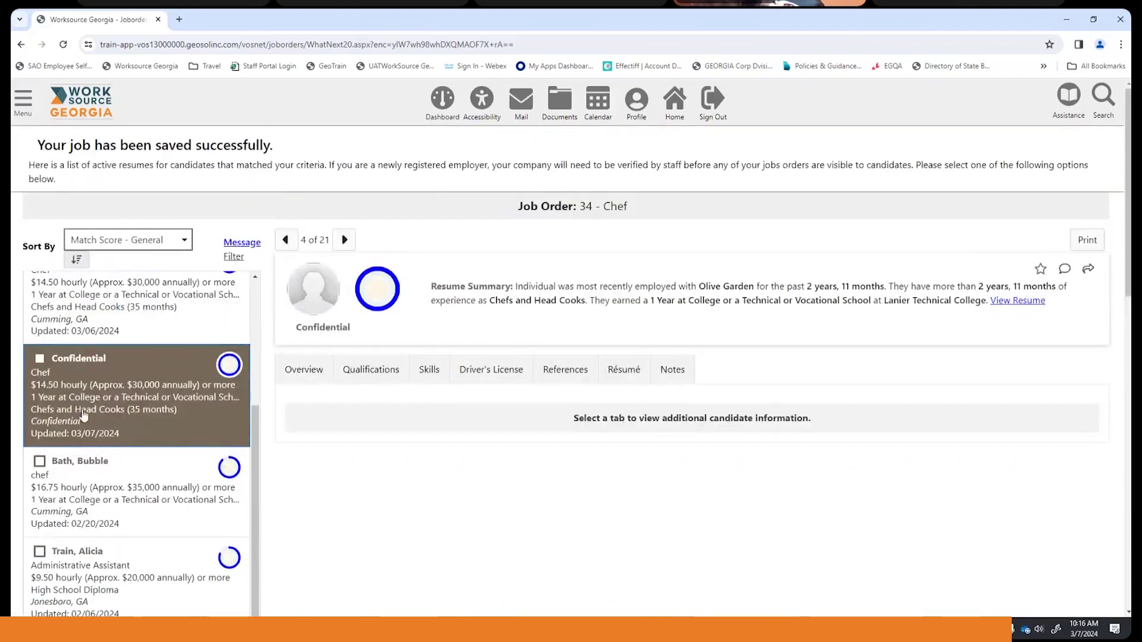
scroll(84, 407, down, 2)
scroll(84, 407, down, 1)
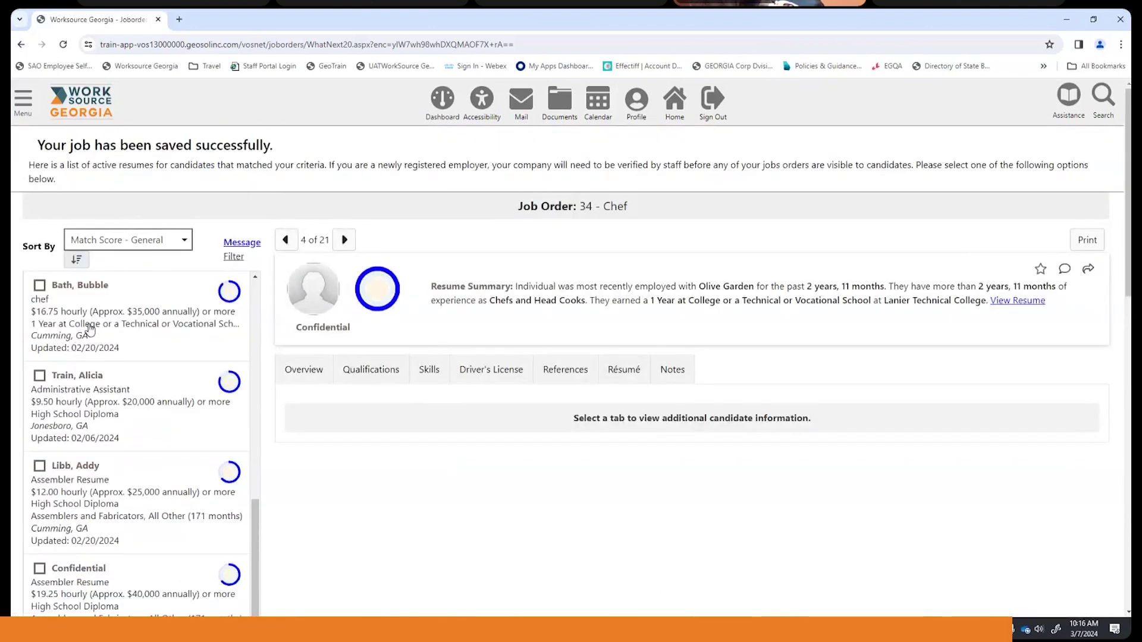
click(89, 327)
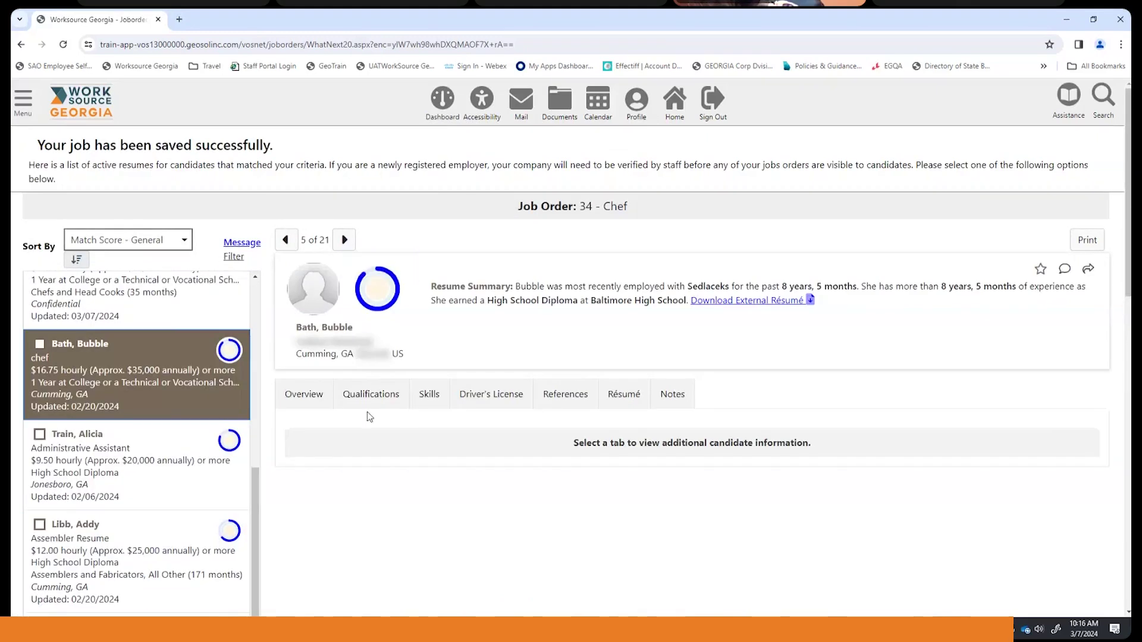
- Review the fifth candidate's employment and education history on the Qualifications tab
click(370, 395)
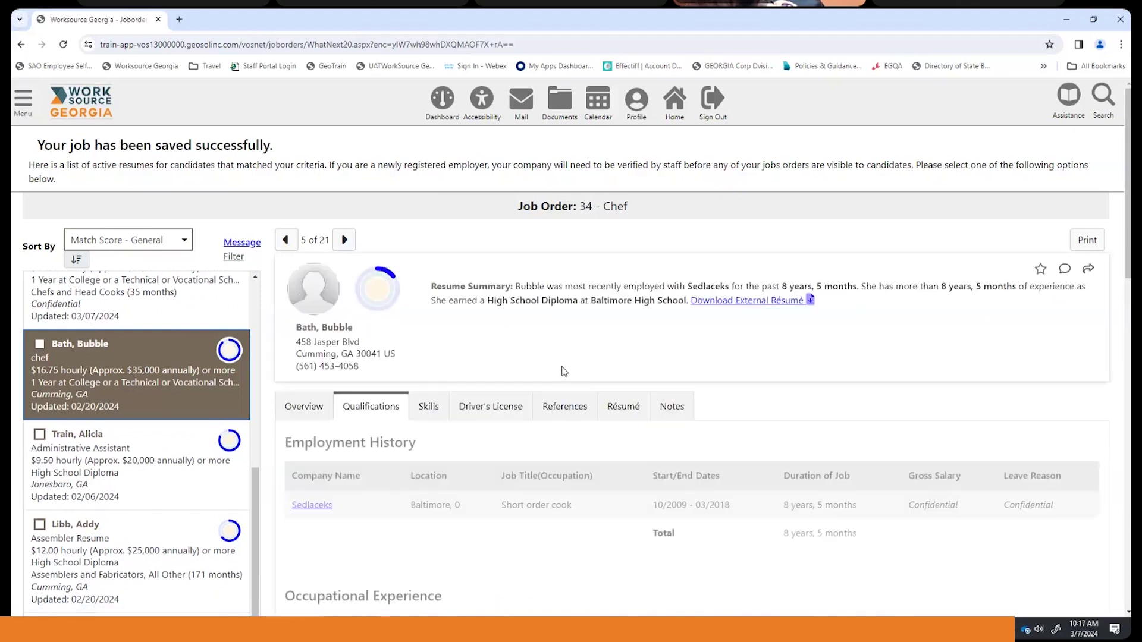
scroll(570, 371, down, 3)
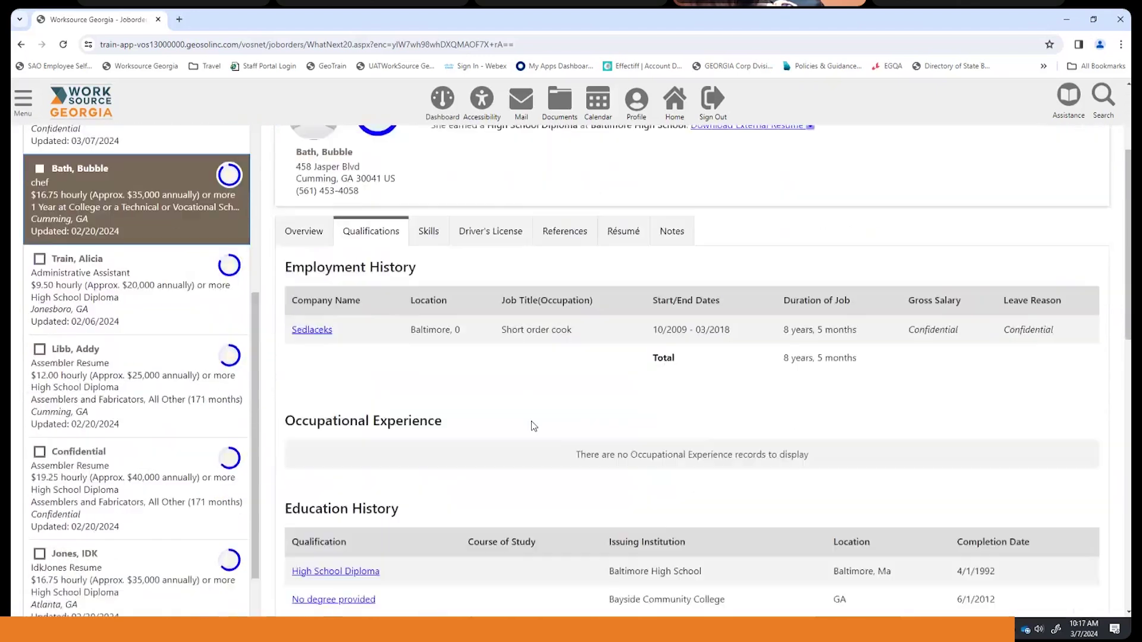
scroll(531, 422, down, 5)
scroll(530, 421, up, 2)
scroll(530, 420, up, 2)
scroll(530, 420, up, 4)
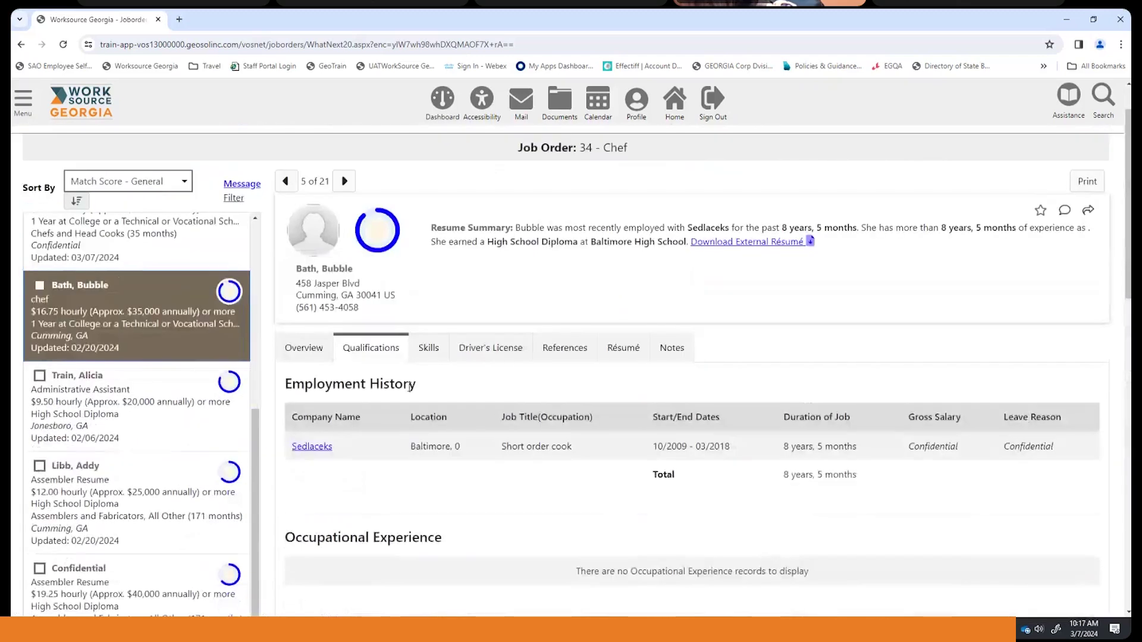
- Show the candidate's uploaded two-page résumé PDF on the Résumé tab
click(622, 347)
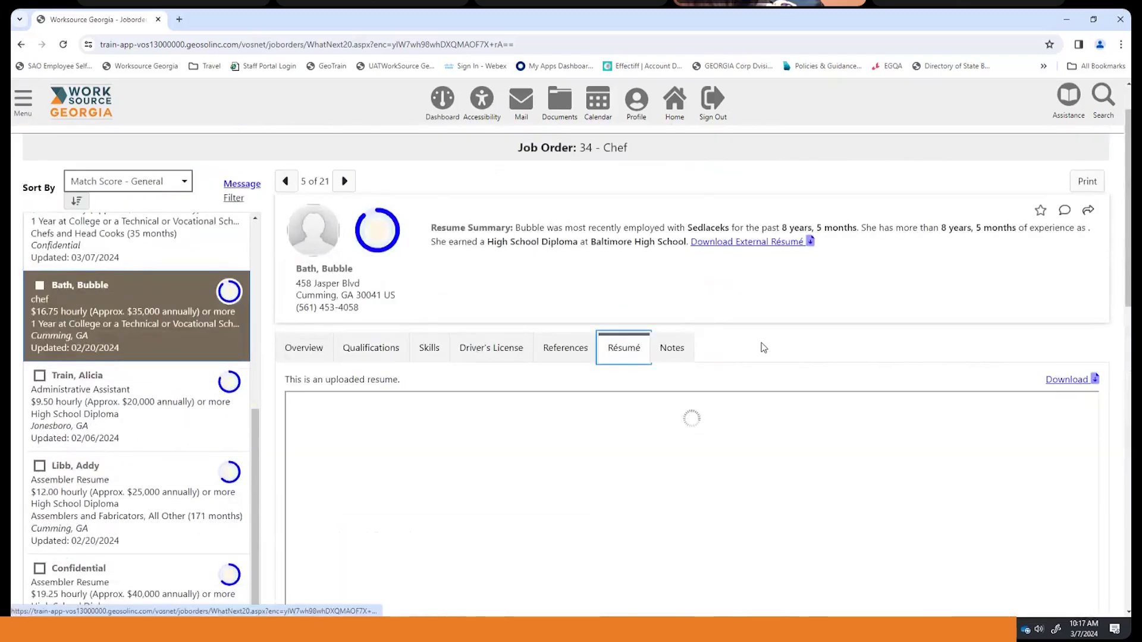
scroll(770, 344, down, 1)
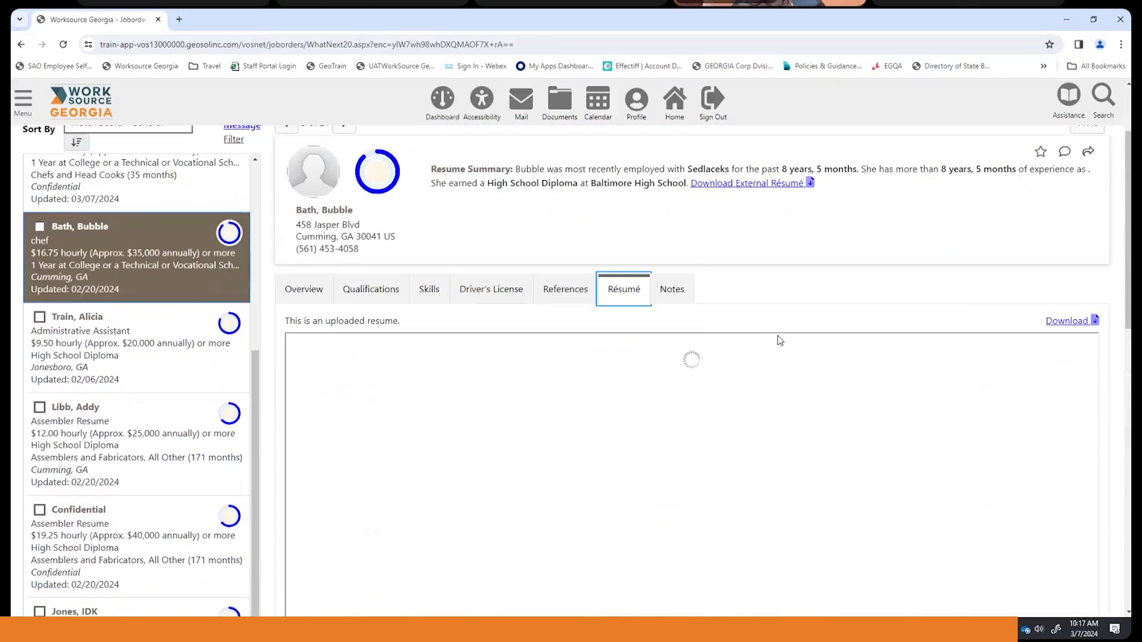
scroll(777, 335, down, 4)
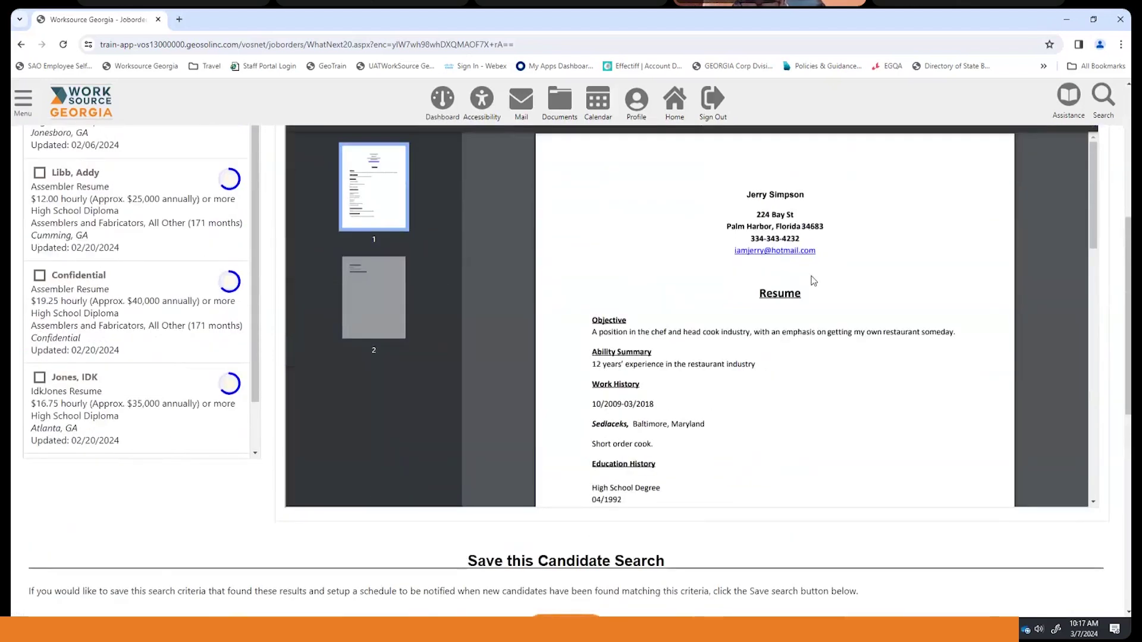
- Tick the second candidate and the assembler candidate in the Chef results list for messaging
scroll(790, 403, up, 5)
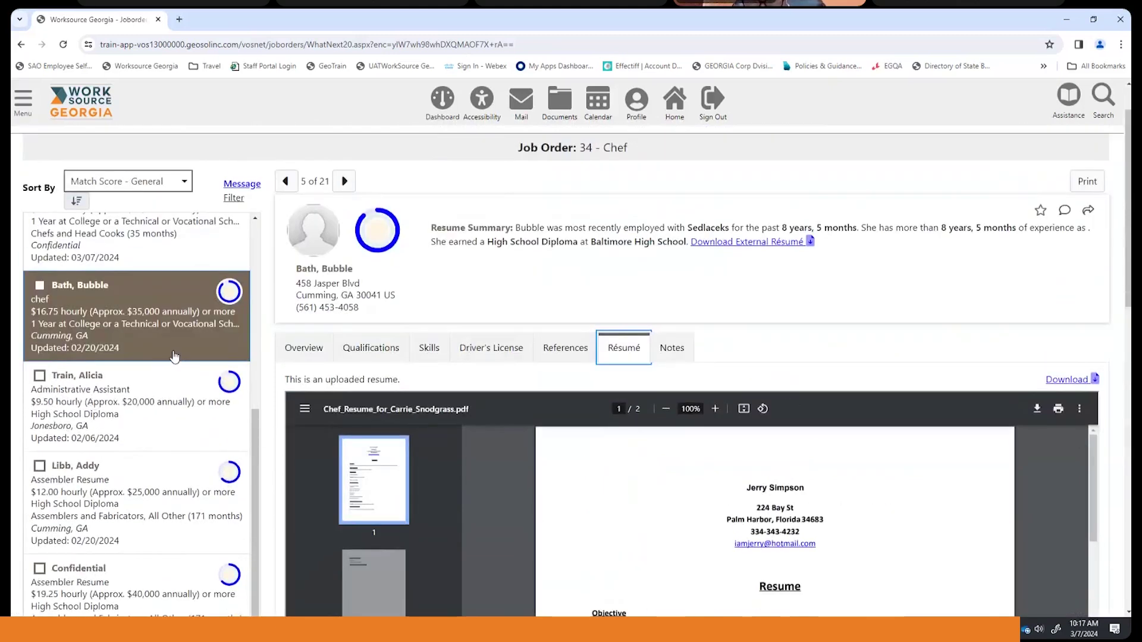
scroll(174, 356, up, 1)
scroll(102, 350, up, 4)
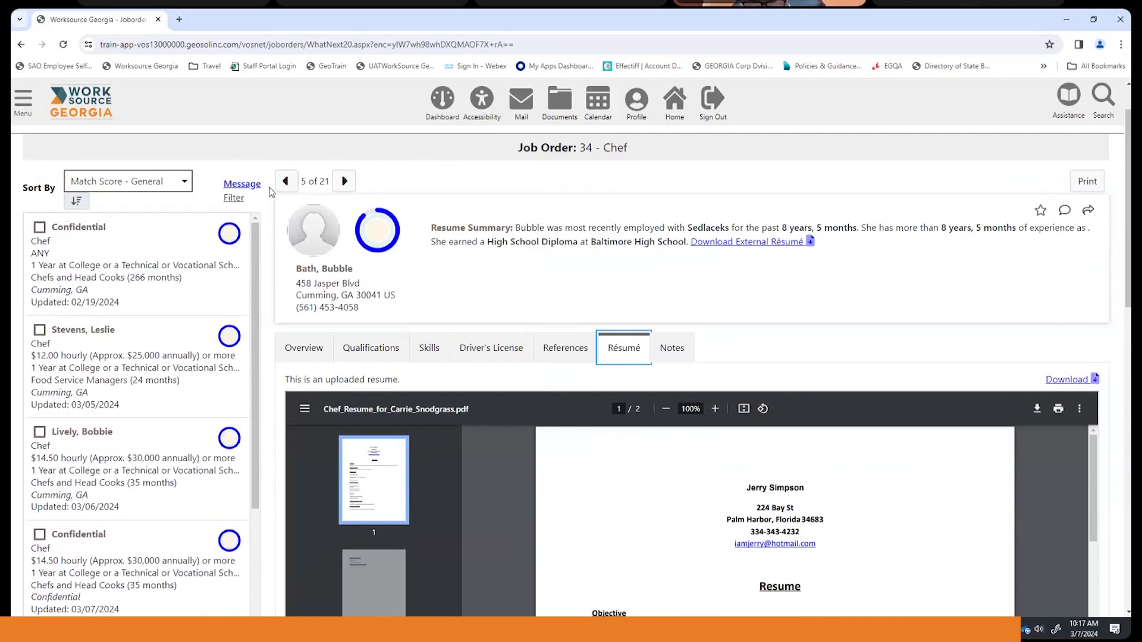
click(39, 330)
scroll(79, 346, down, 3)
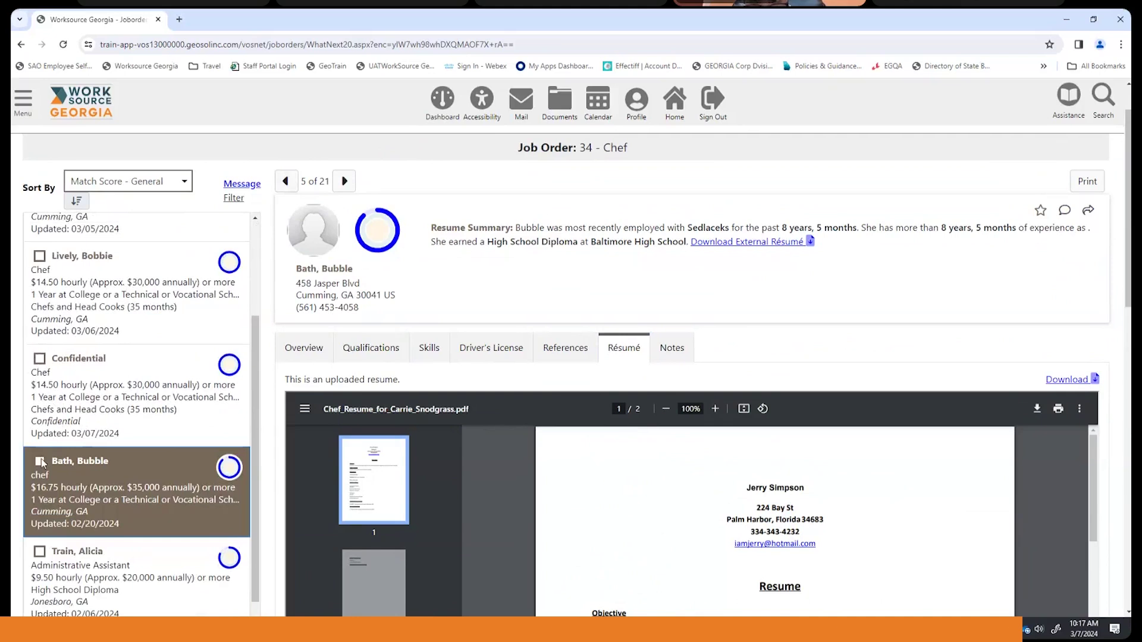
scroll(110, 393, down, 4)
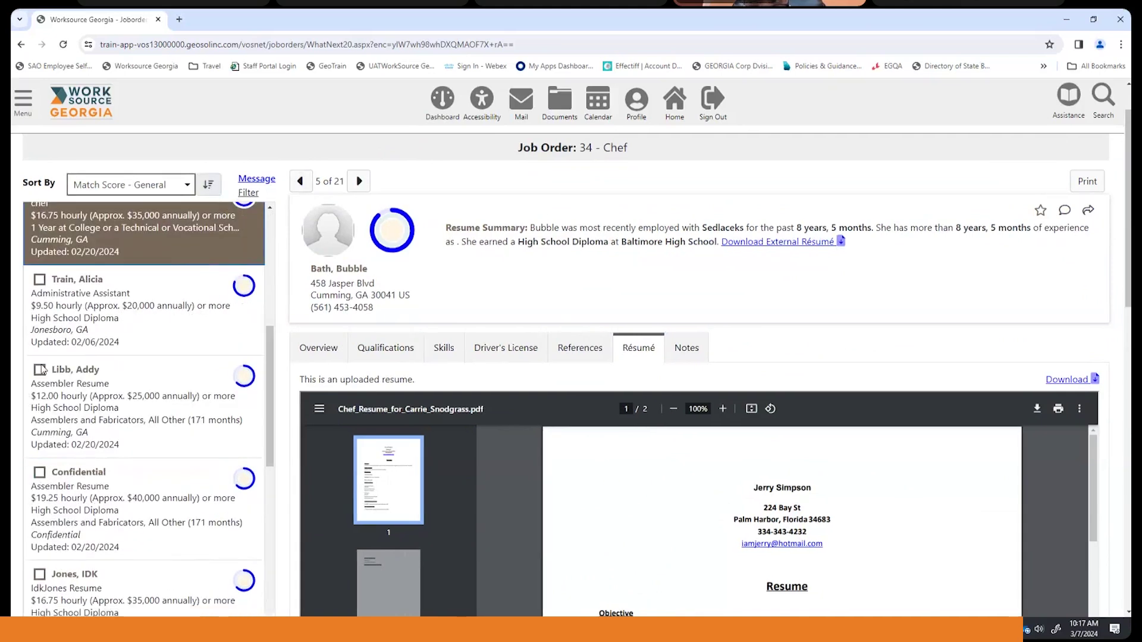
click(40, 372)
scroll(152, 321, up, 5)
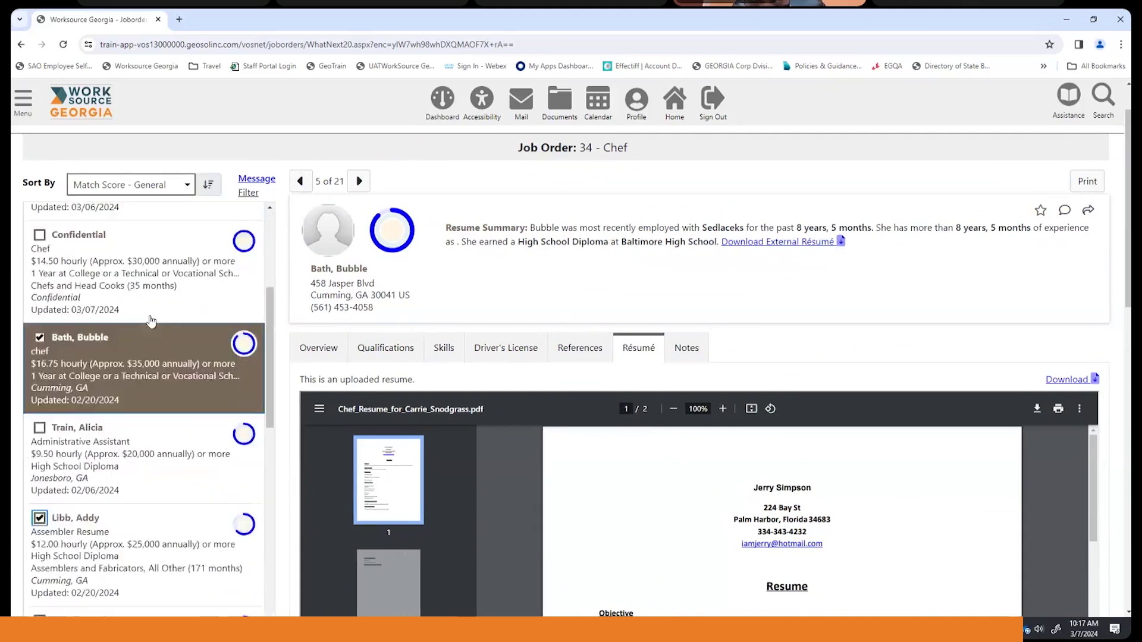
scroll(152, 321, up, 2)
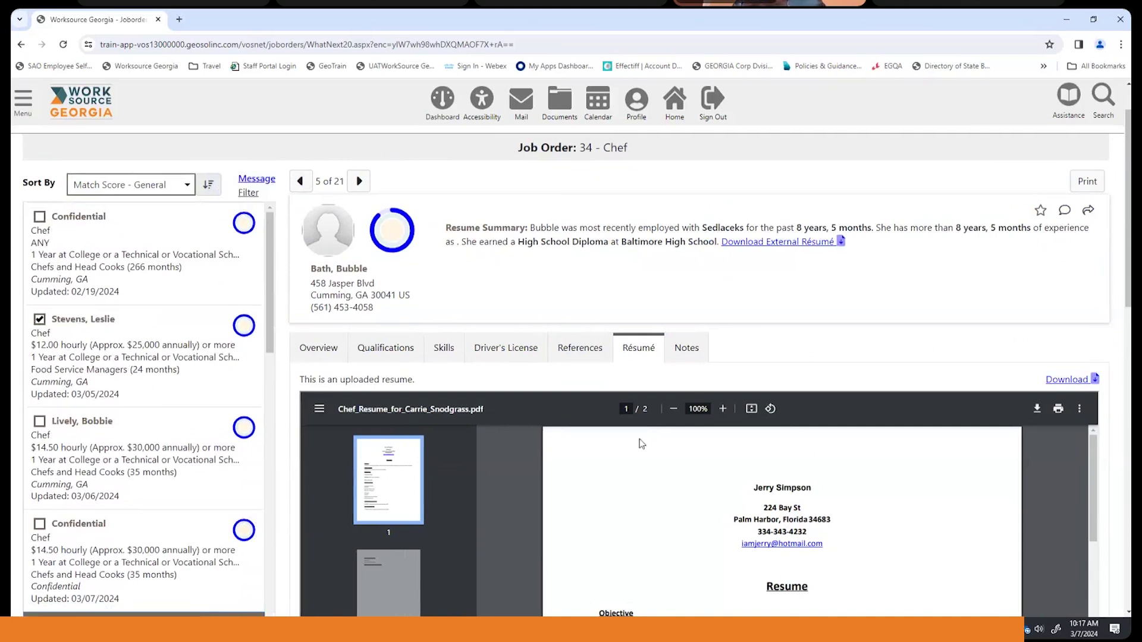
- Start a message to the ticked candidates with Recipient Type set to Individual
click(270, 179)
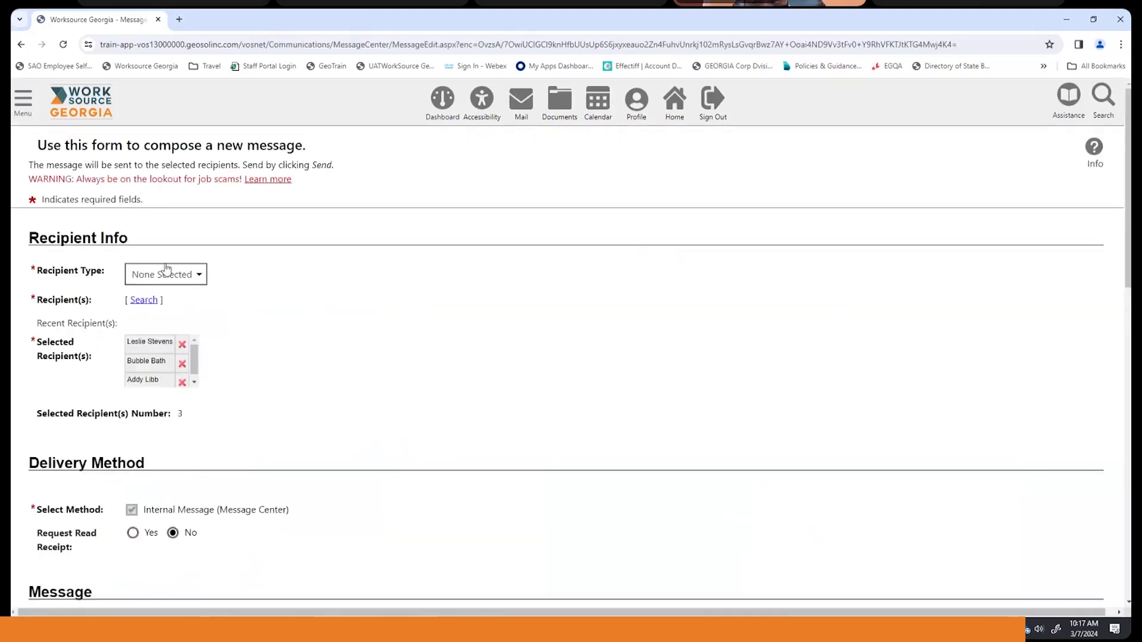
scroll(253, 277, down, 1)
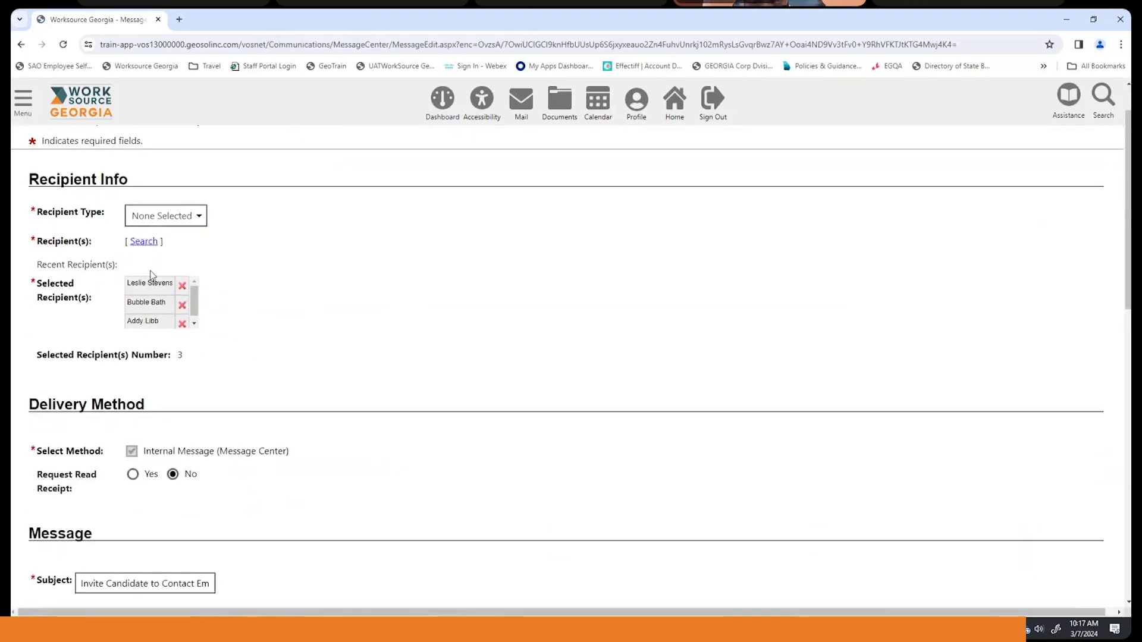
click(206, 224)
click(161, 245)
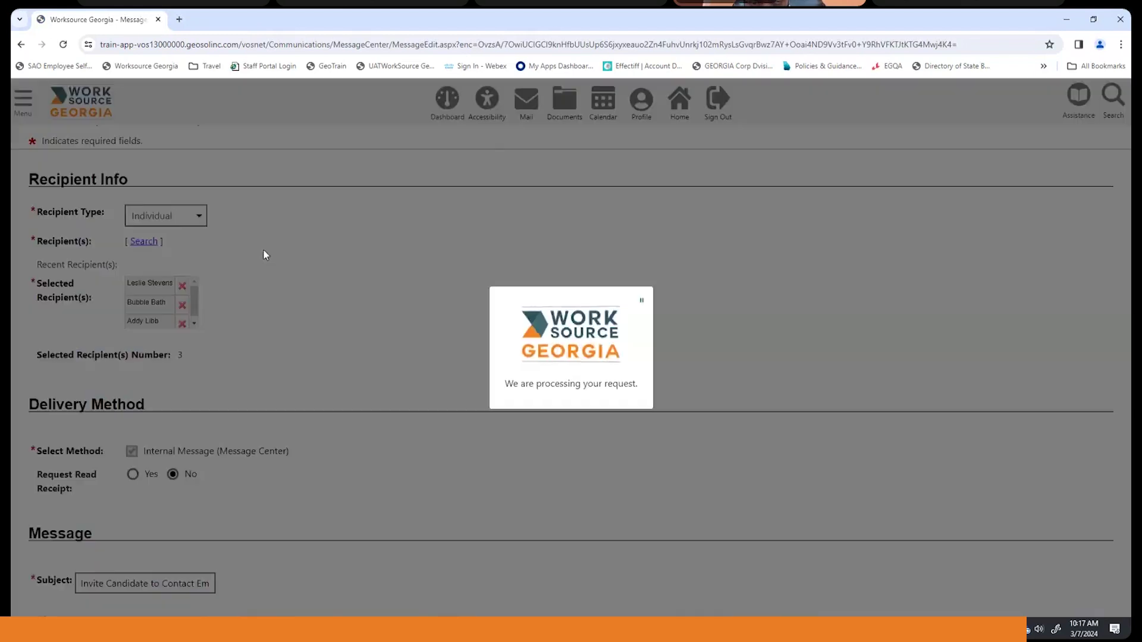
- Send the interview invitation using the default template text
scroll(265, 255, down, 3)
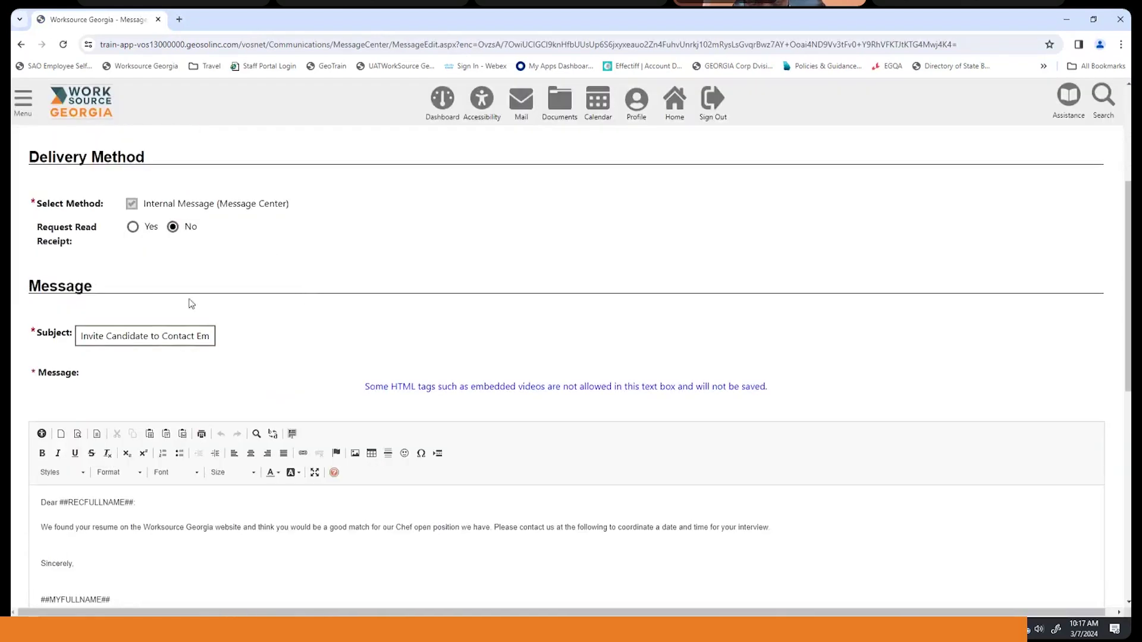
scroll(180, 262, down, 2)
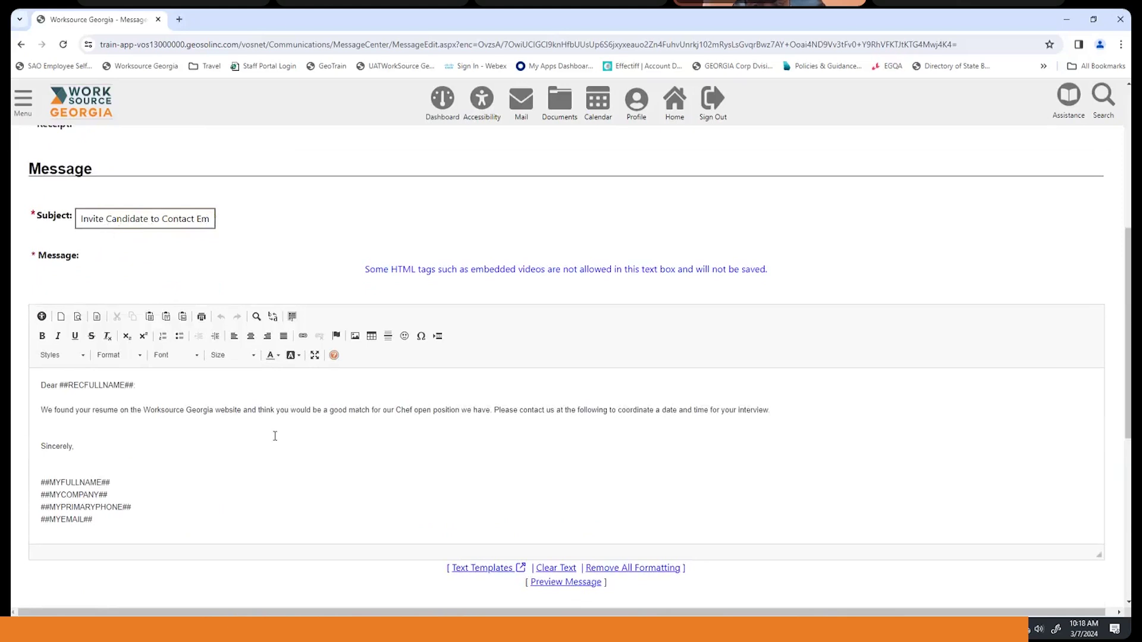
scroll(275, 436, down, 1)
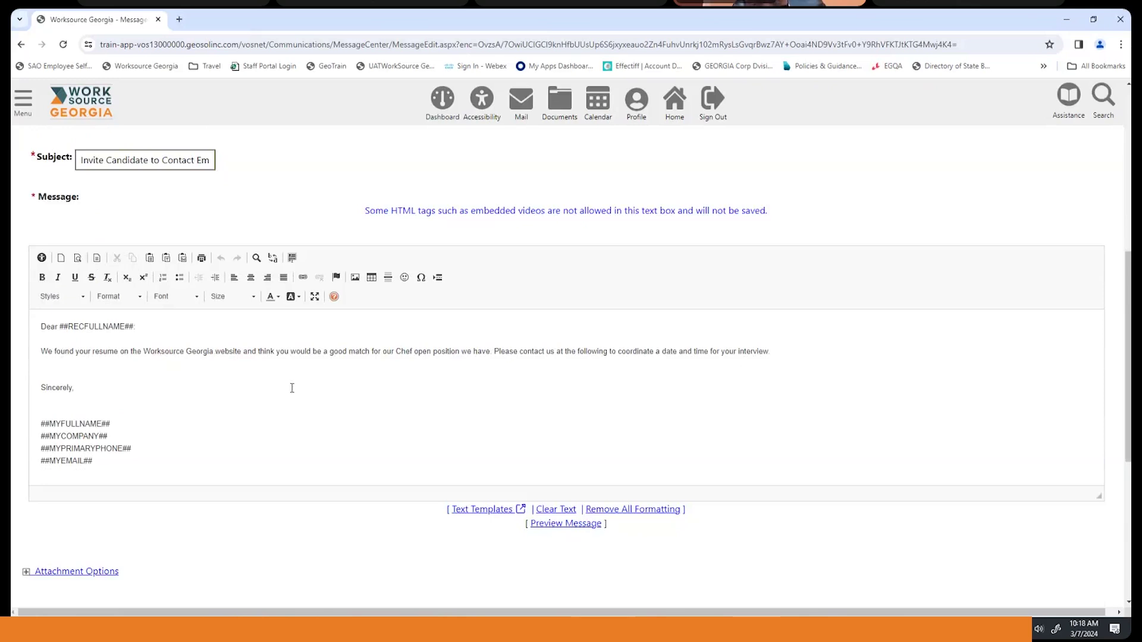
scroll(292, 388, down, 1)
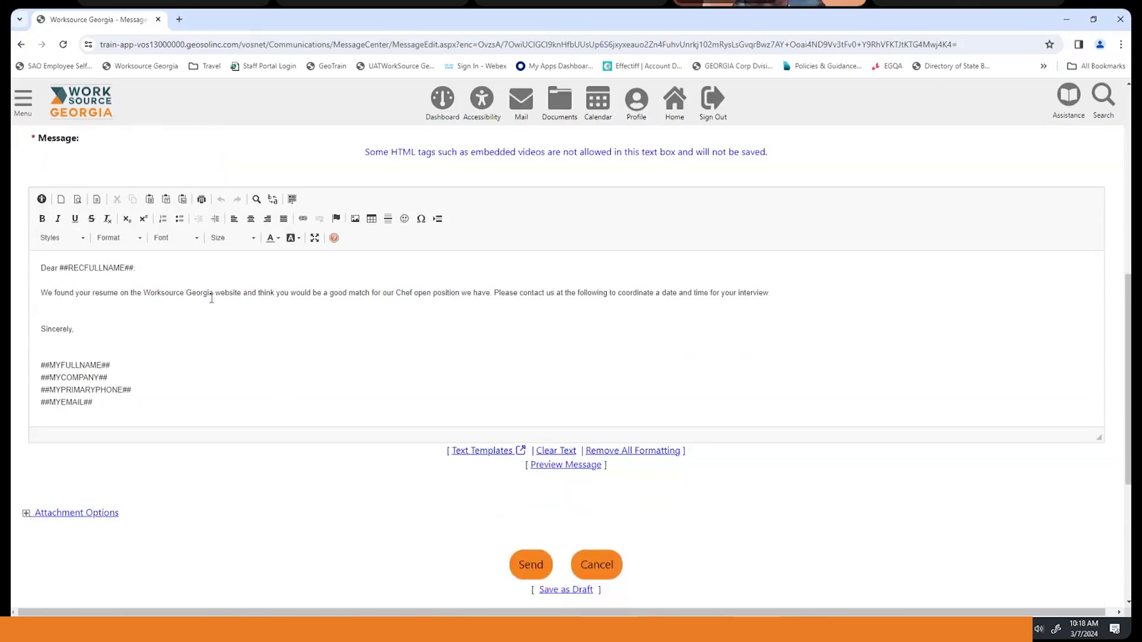
scroll(291, 298, down, 1)
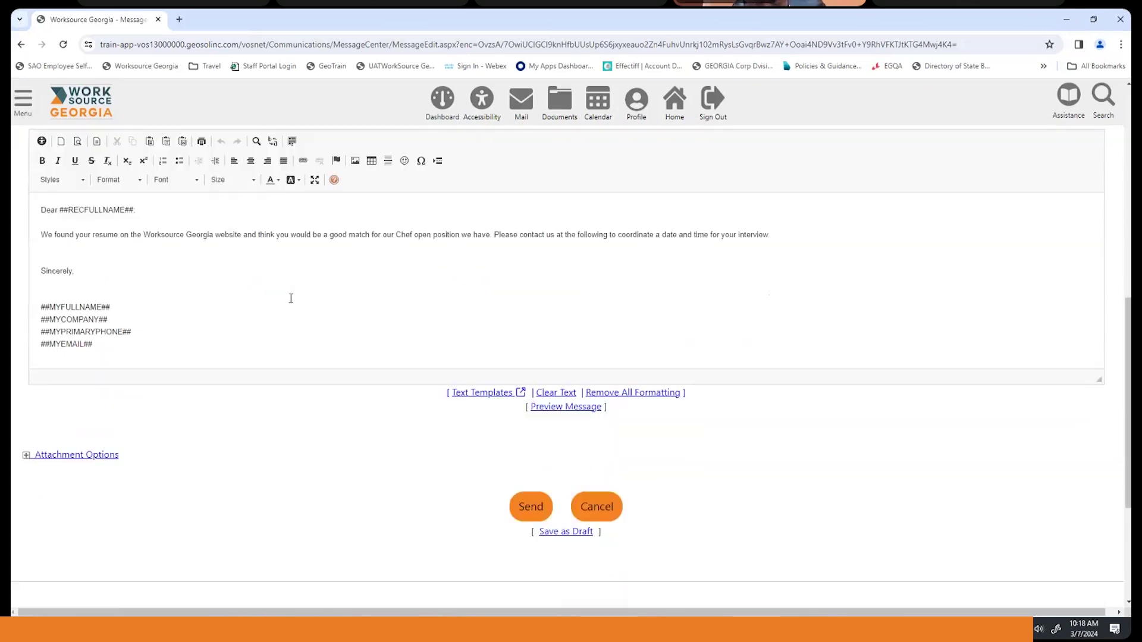
scroll(291, 298, down, 1)
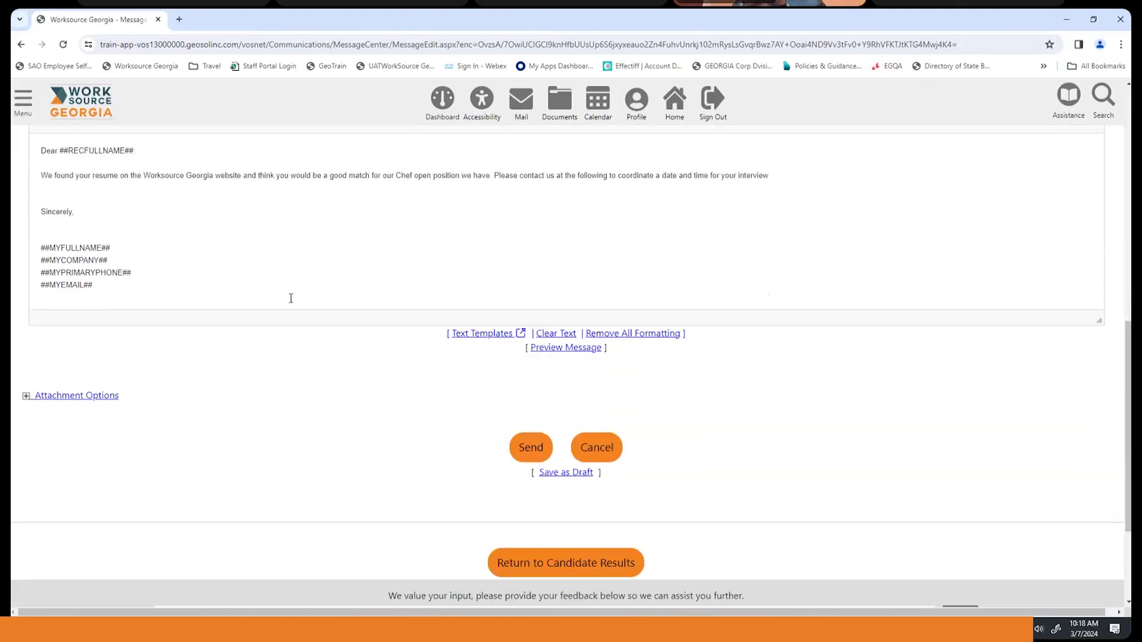
click(533, 450)
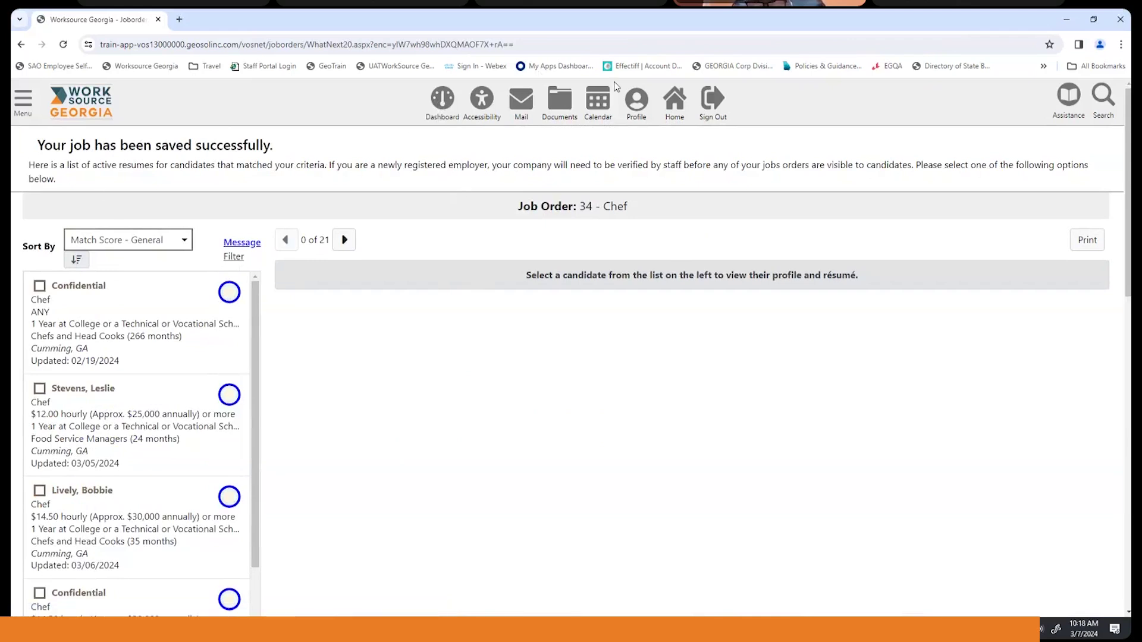
- Go via General Information to the Job Orders folder showing Chef job order 34 open
click(637, 106)
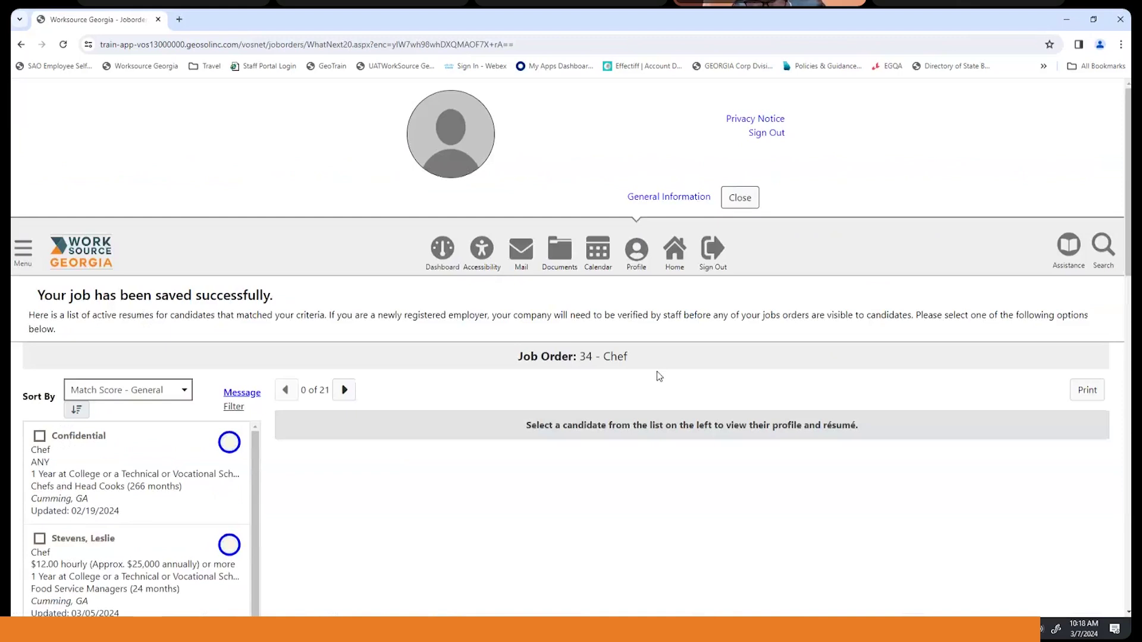
click(676, 203)
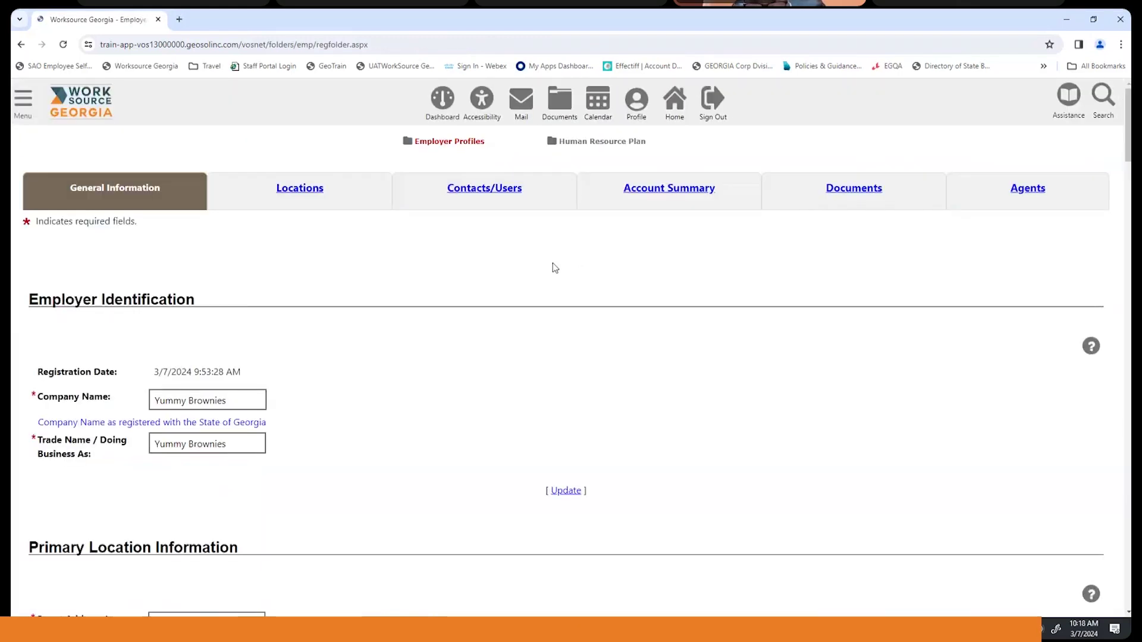
scroll(548, 241, up, 1)
click(595, 261)
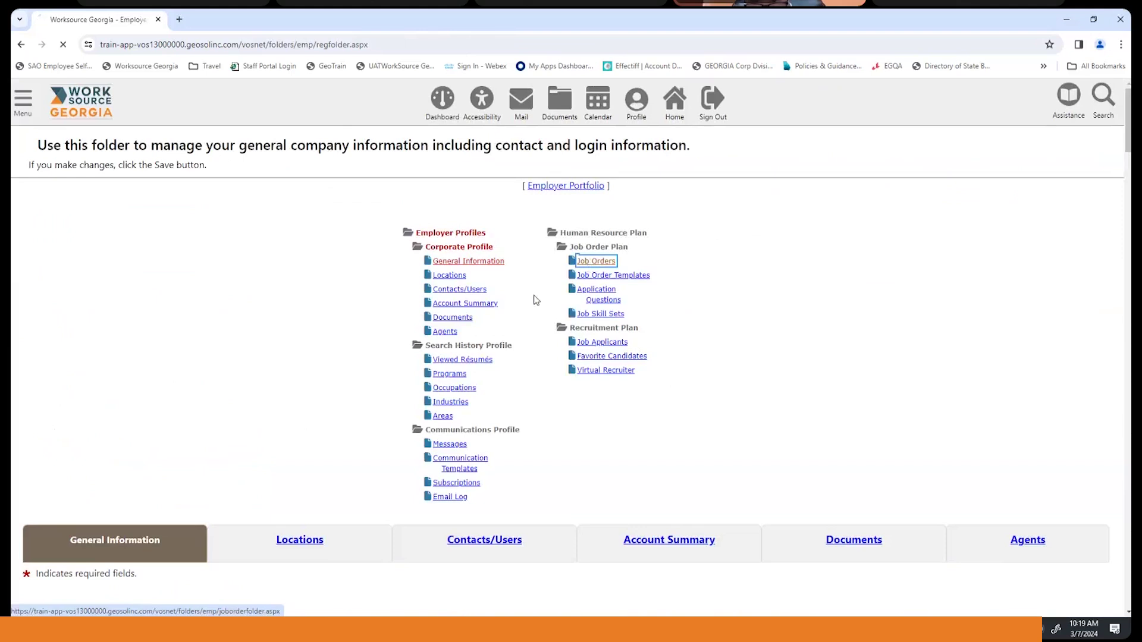
scroll(302, 305, down, 4)
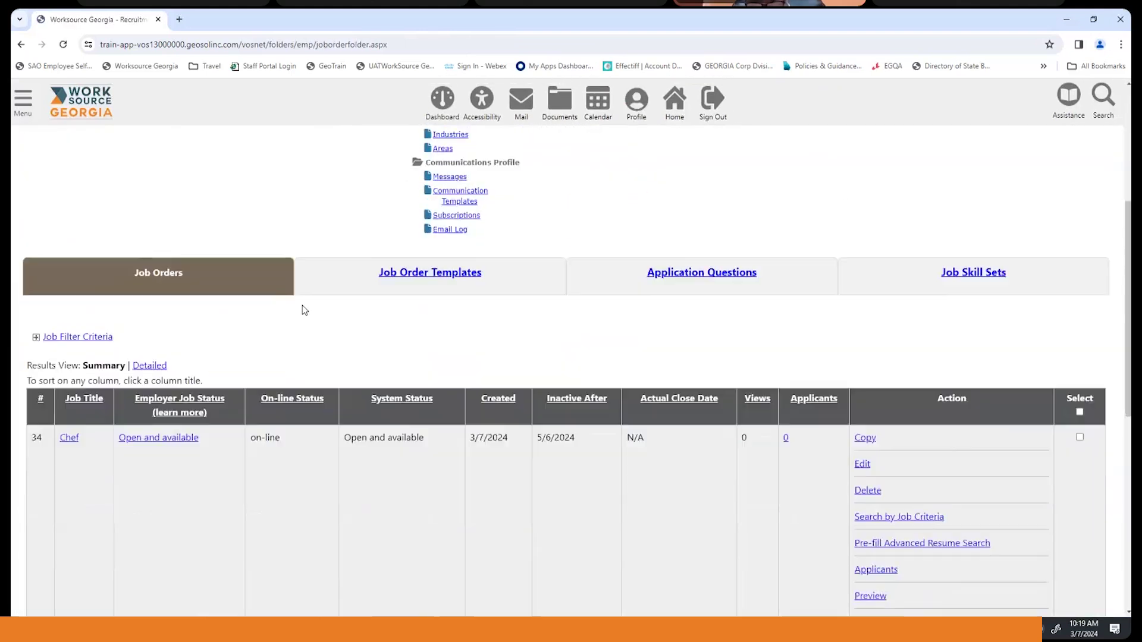
scroll(307, 306, down, 2)
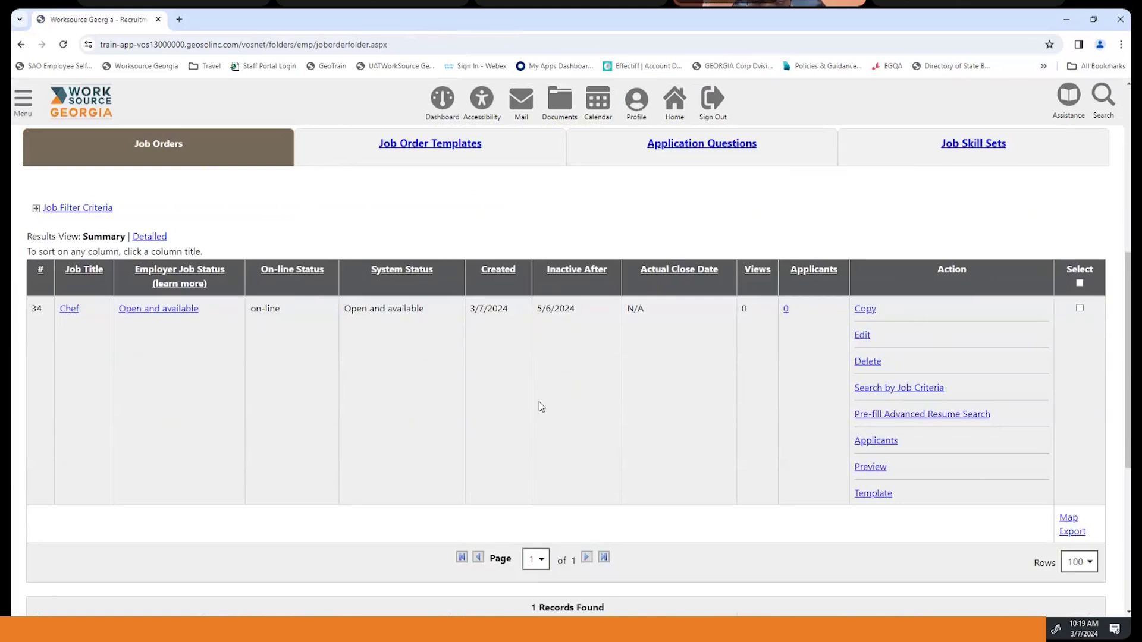
click(181, 311)
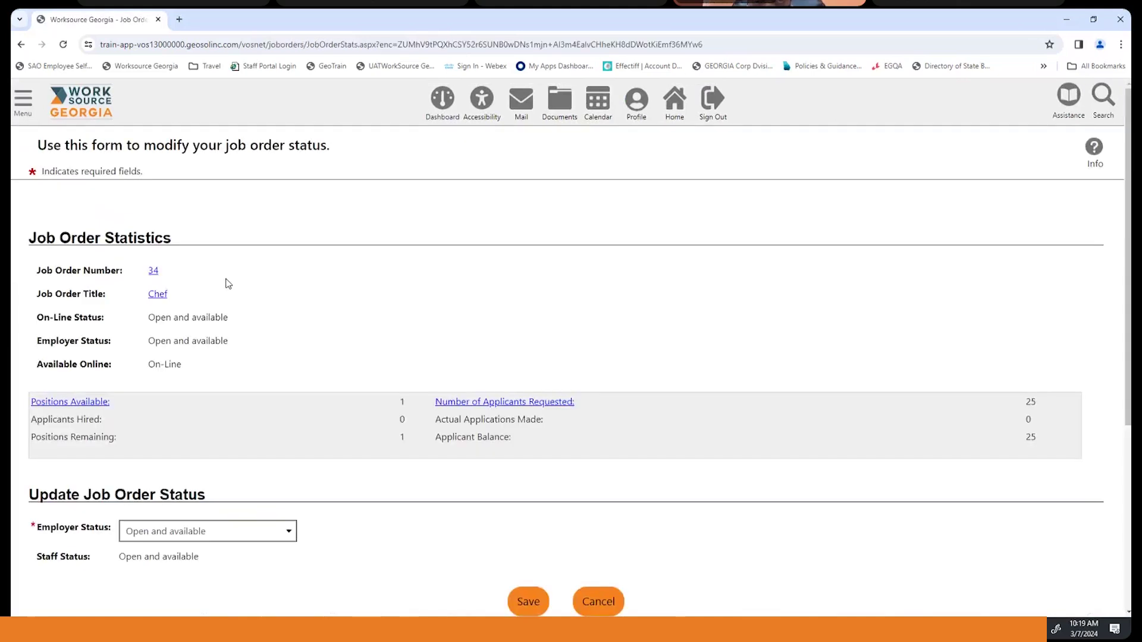
scroll(232, 284, down, 4)
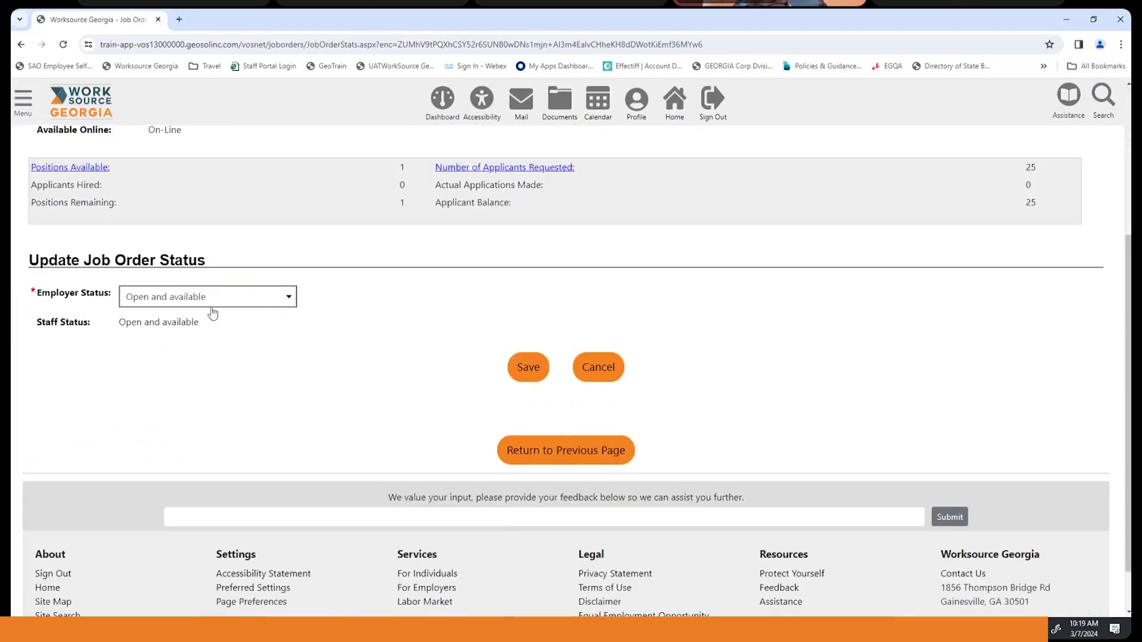
click(289, 304)
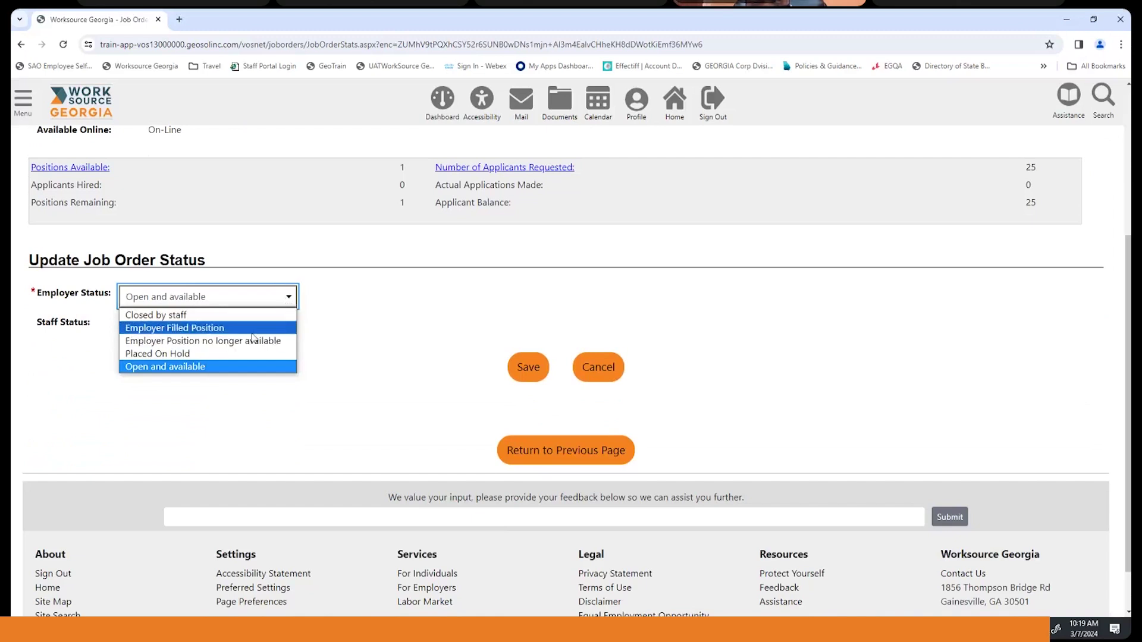
click(380, 327)
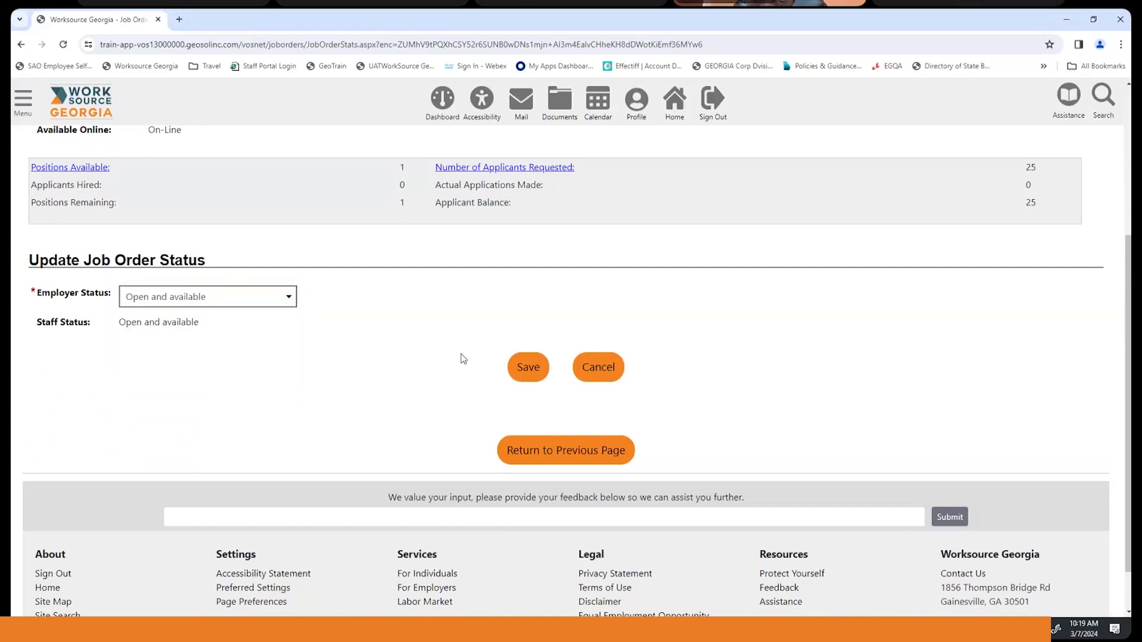
click(529, 370)
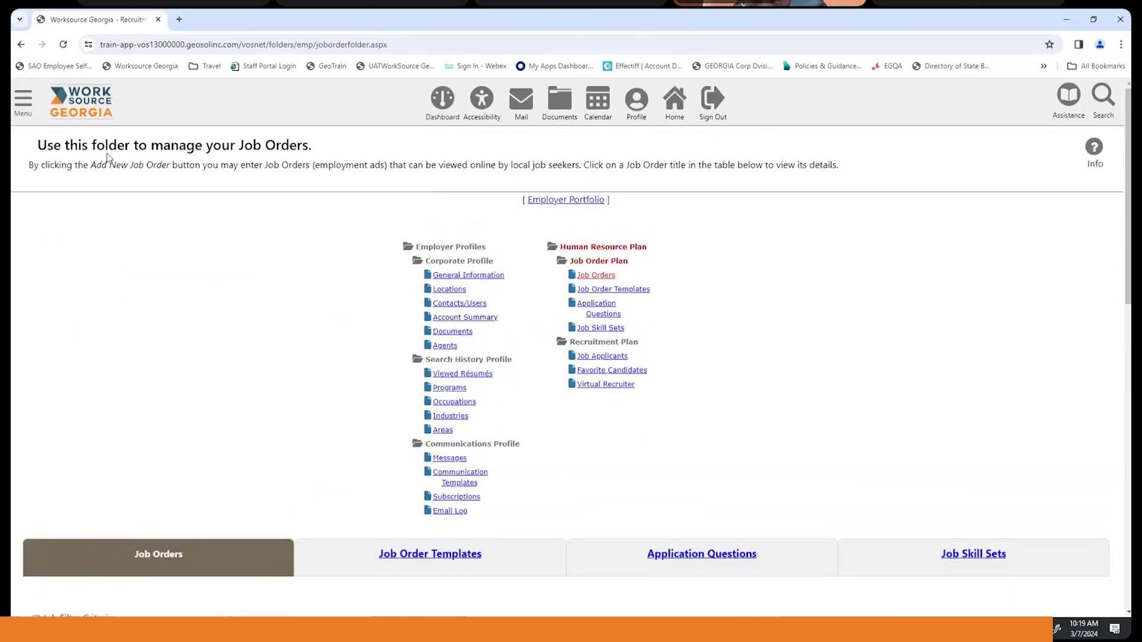
click(24, 101)
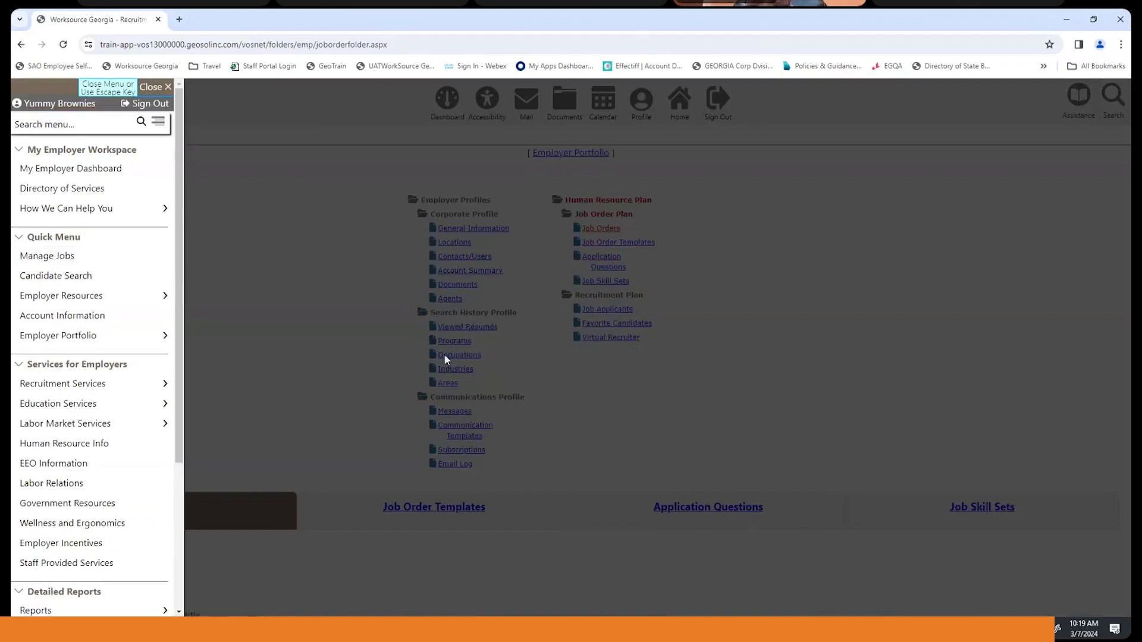
click(47, 256)
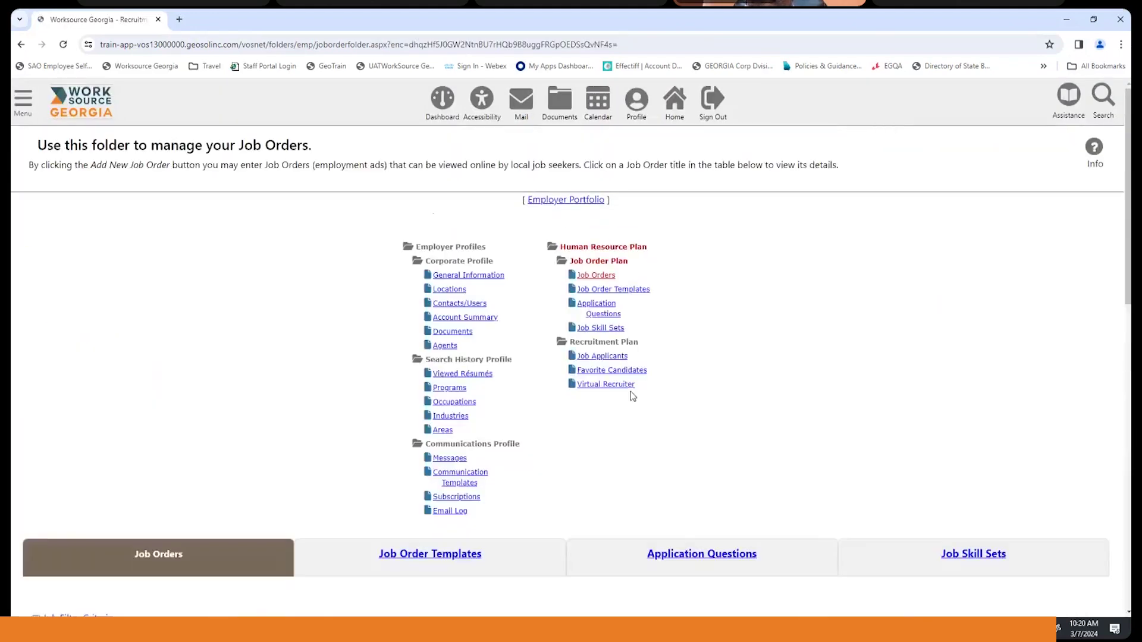
scroll(710, 322, down, 4)
scroll(613, 435, down, 5)
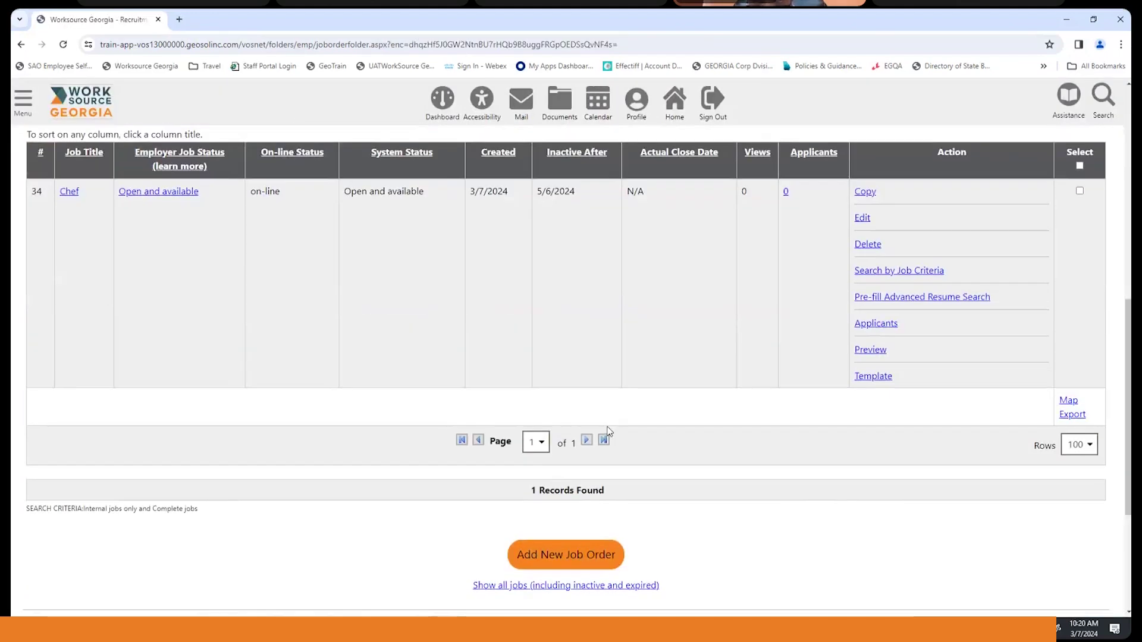
scroll(609, 431, up, 2)
scroll(610, 432, up, 2)
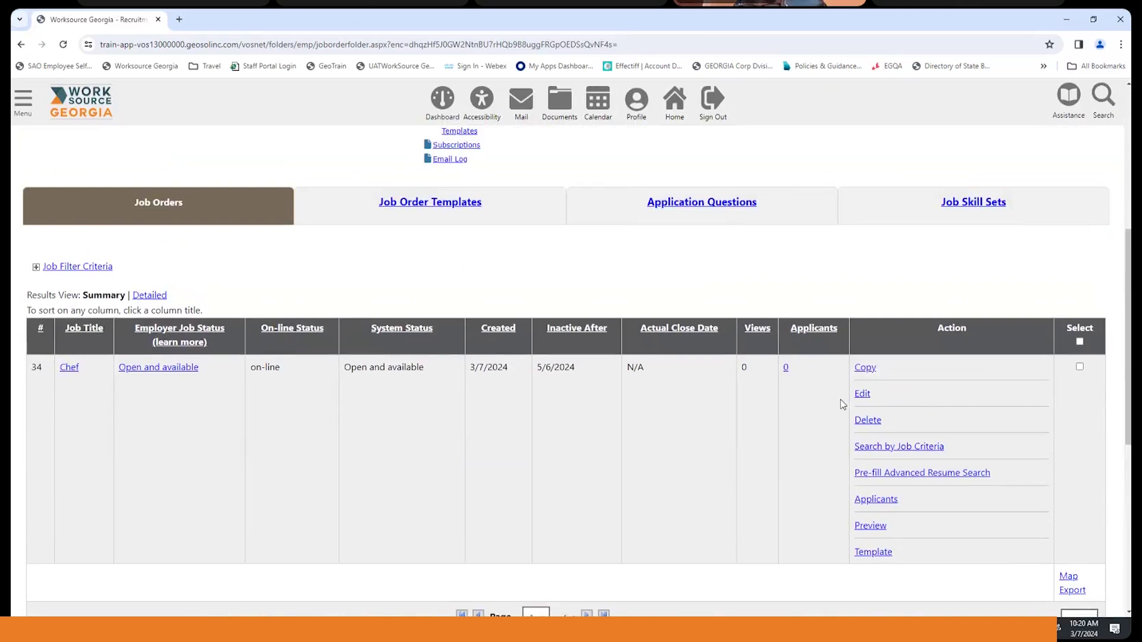
scroll(843, 405, up, 5)
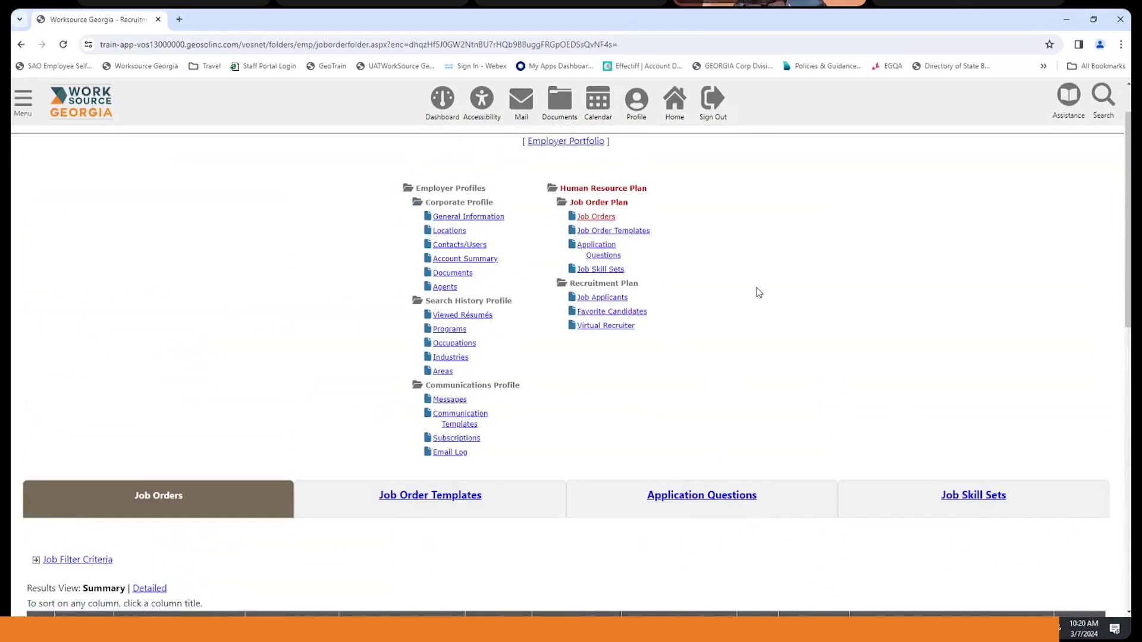
- Create a new application question set named Chef
click(599, 252)
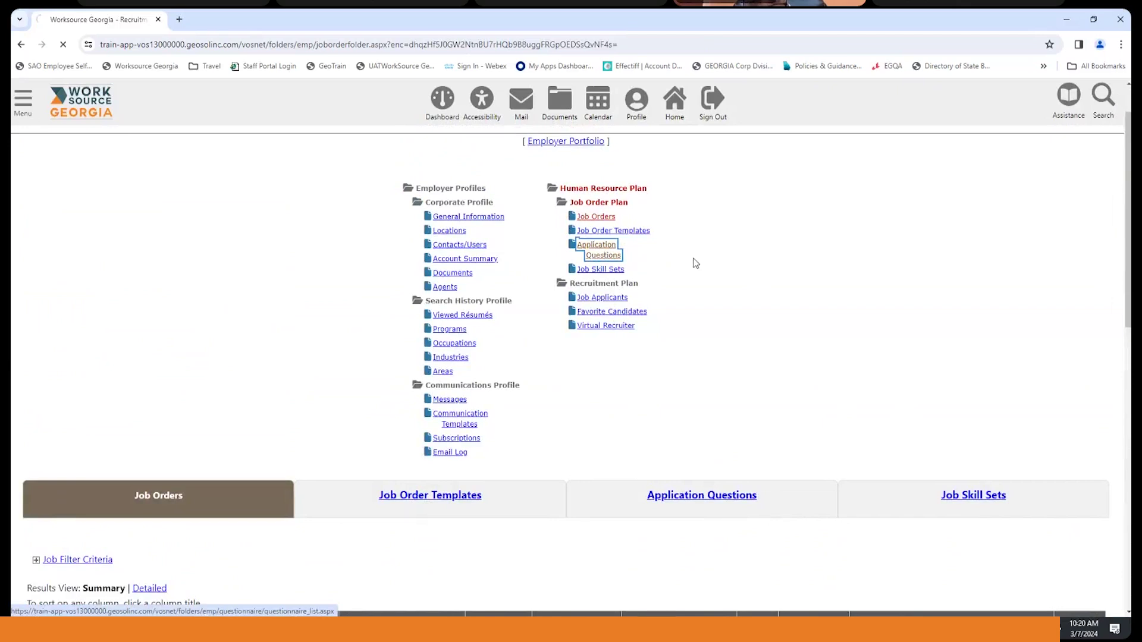
scroll(696, 264, down, 3)
scroll(696, 263, down, 3)
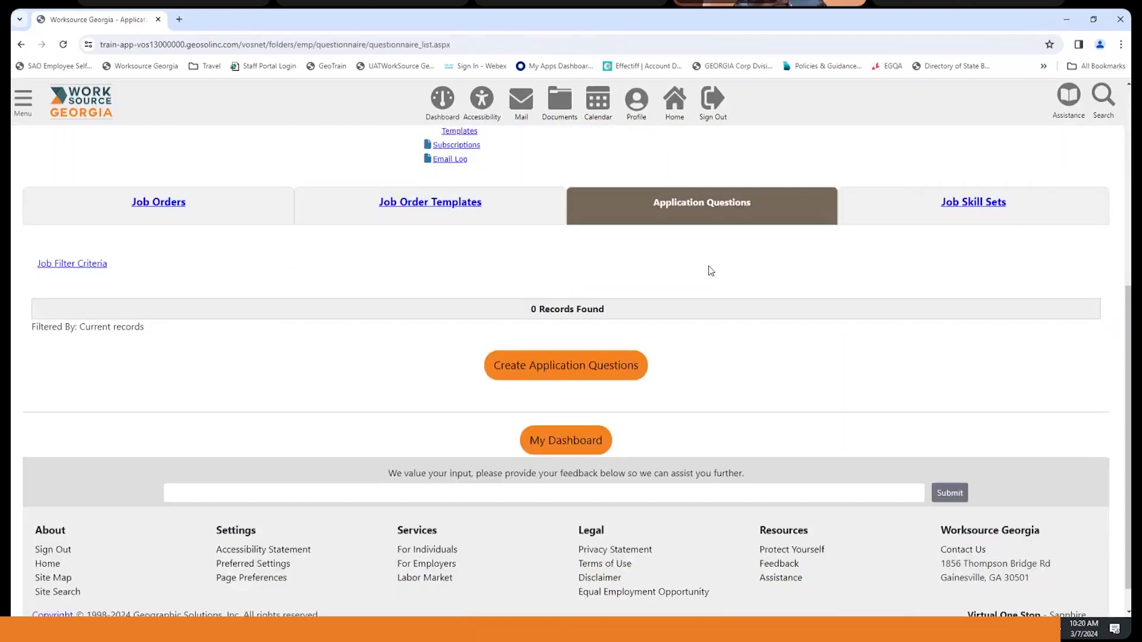
click(570, 372)
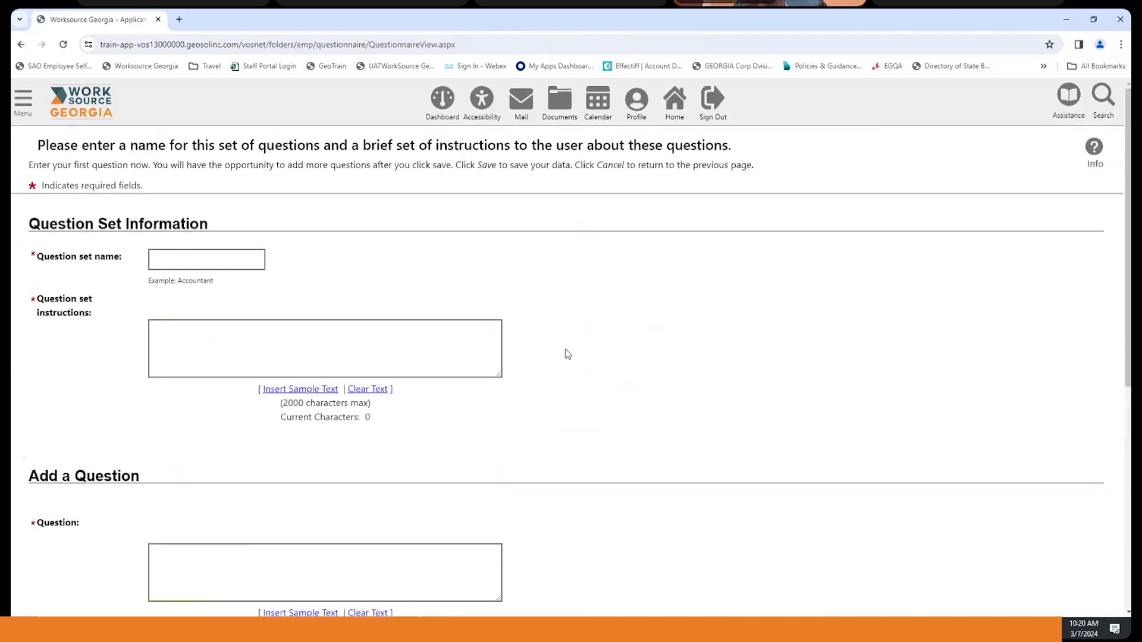
click(183, 256)
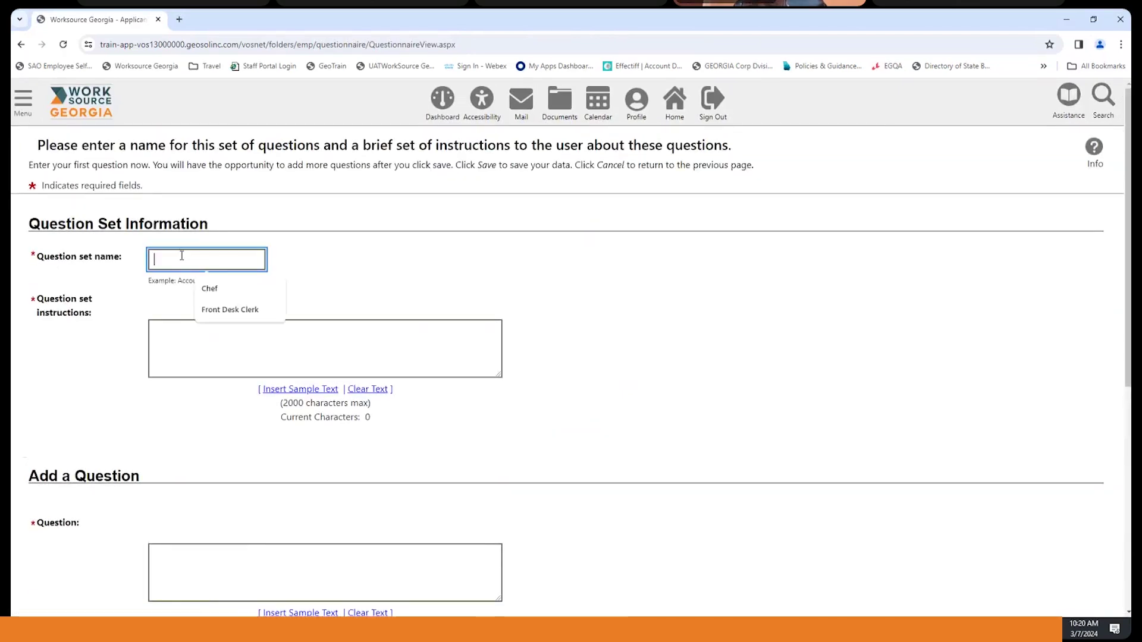
click(207, 290)
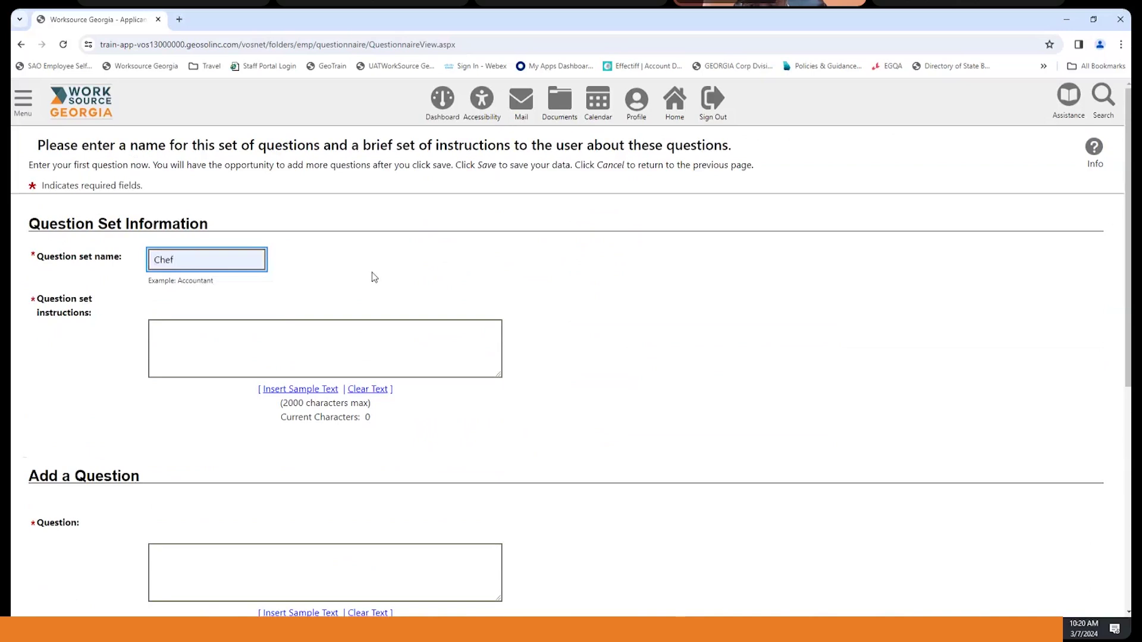
click(321, 287)
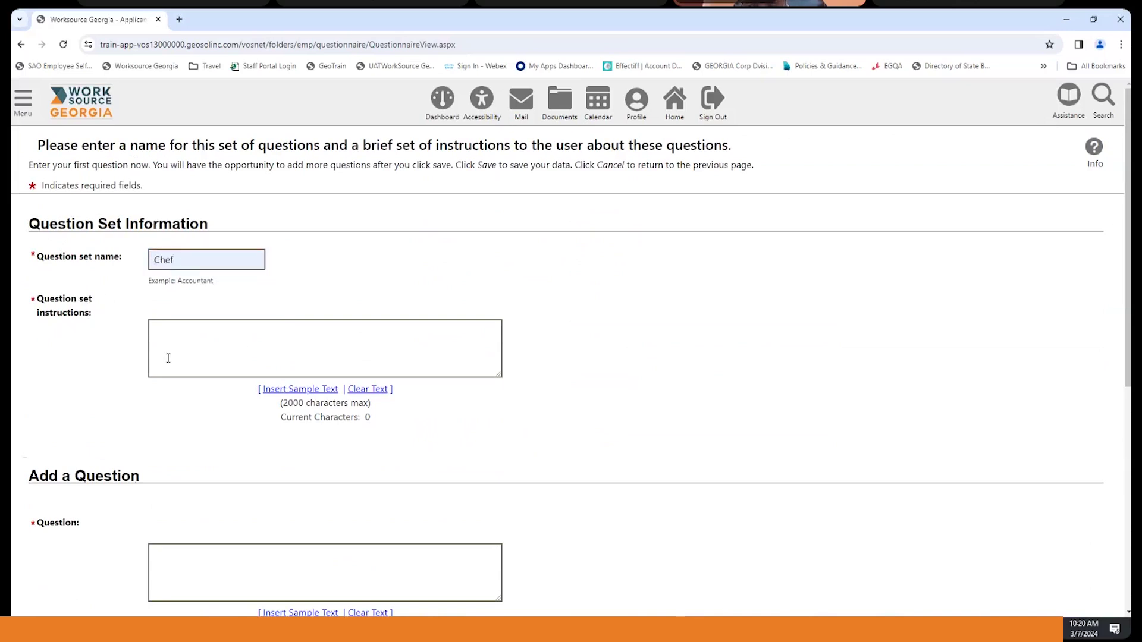
- Fill the set instructions and first question with sample text, leaving Response Type unchosen
click(309, 389)
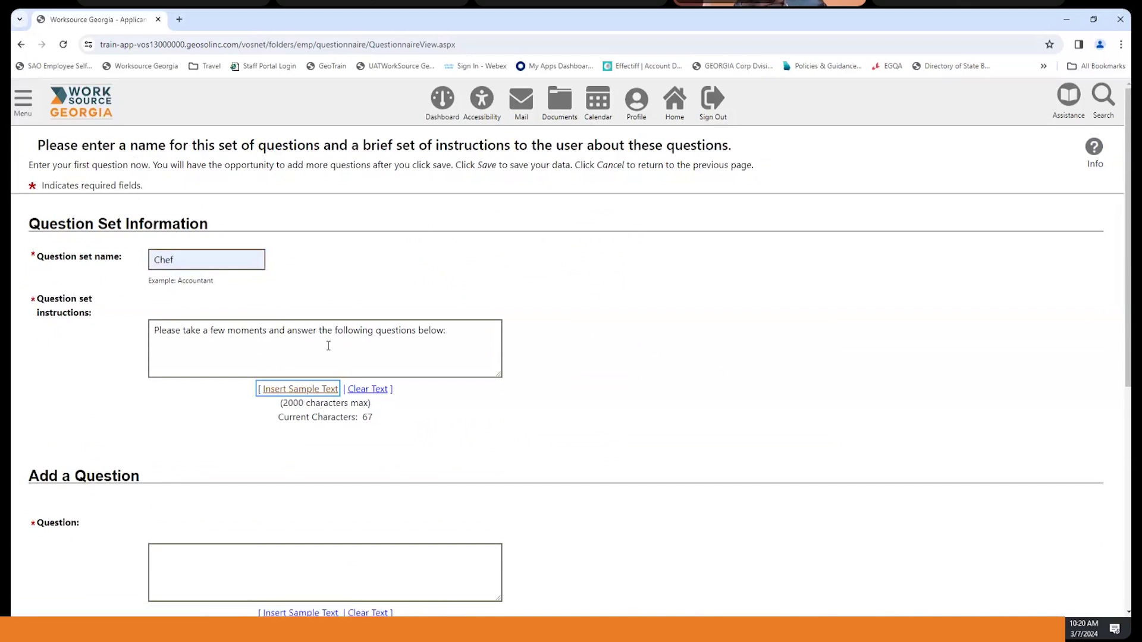
scroll(591, 337, down, 5)
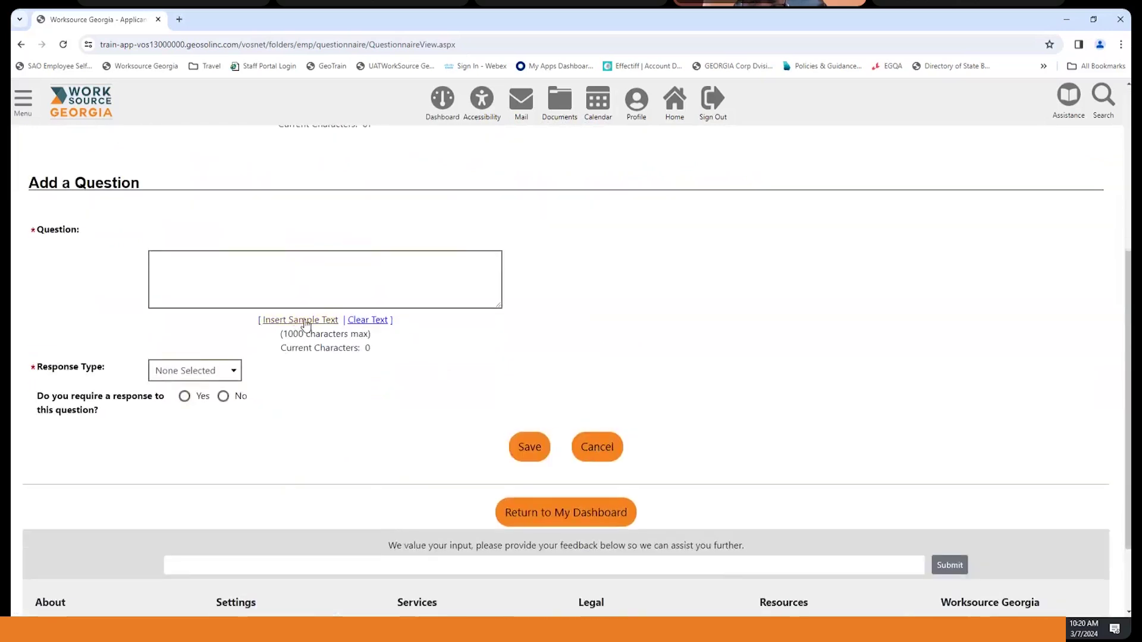
click(305, 321)
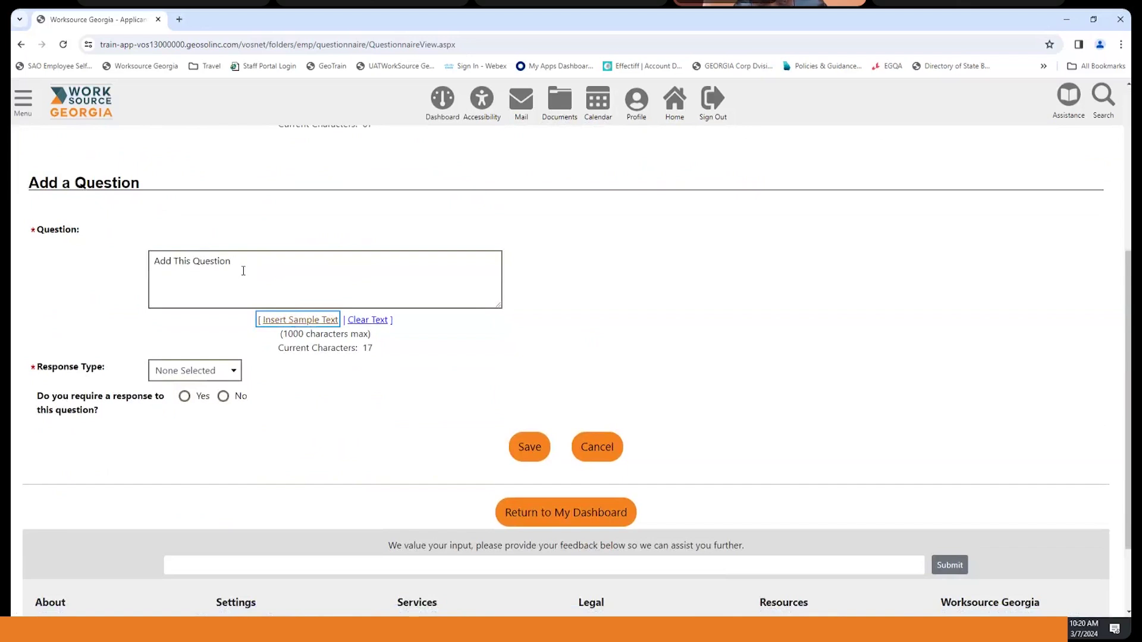
scroll(243, 270, down, 1)
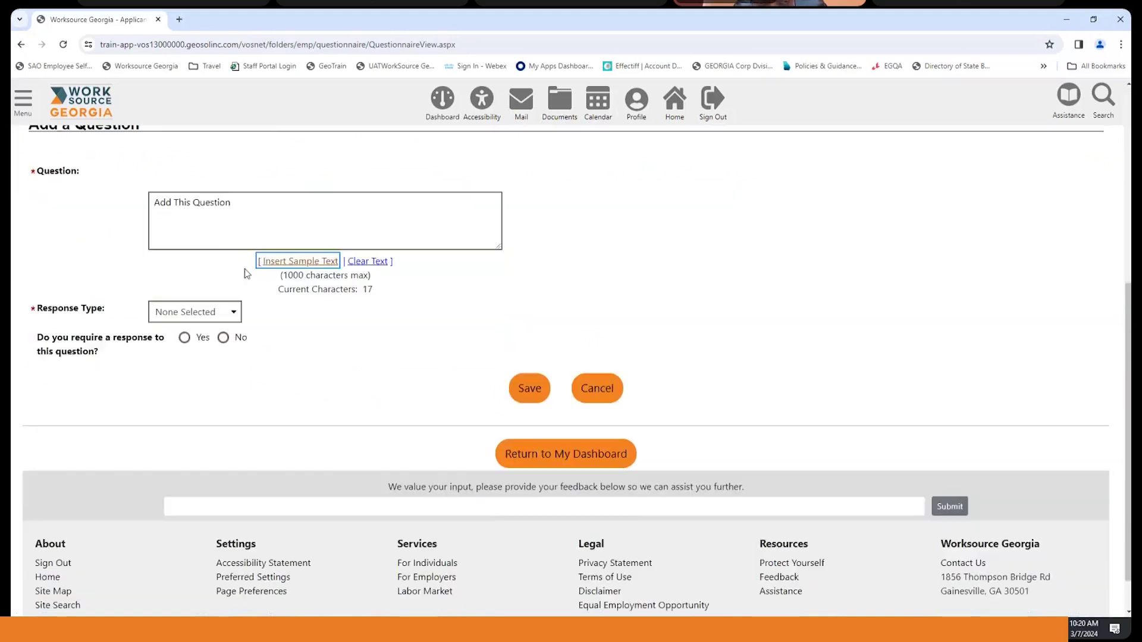
click(231, 313)
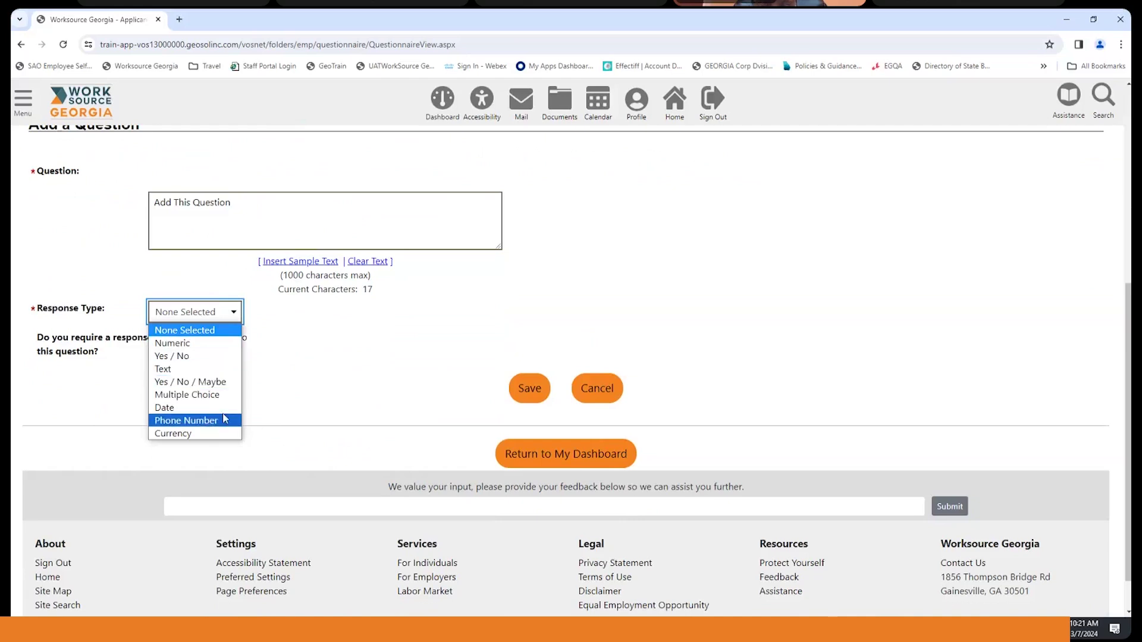
click(320, 384)
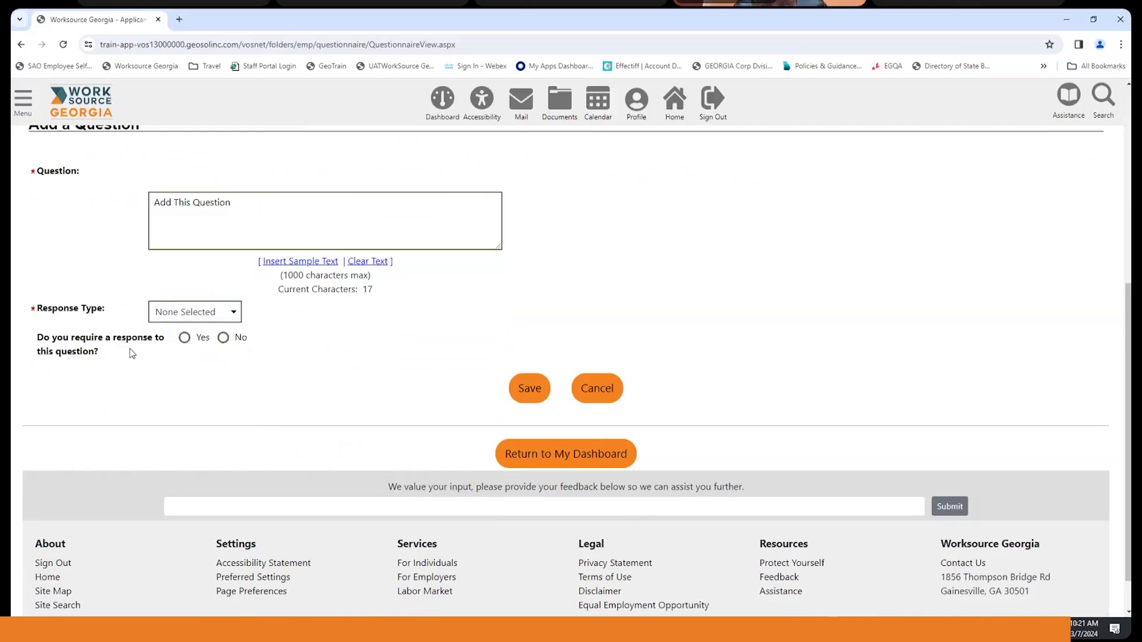